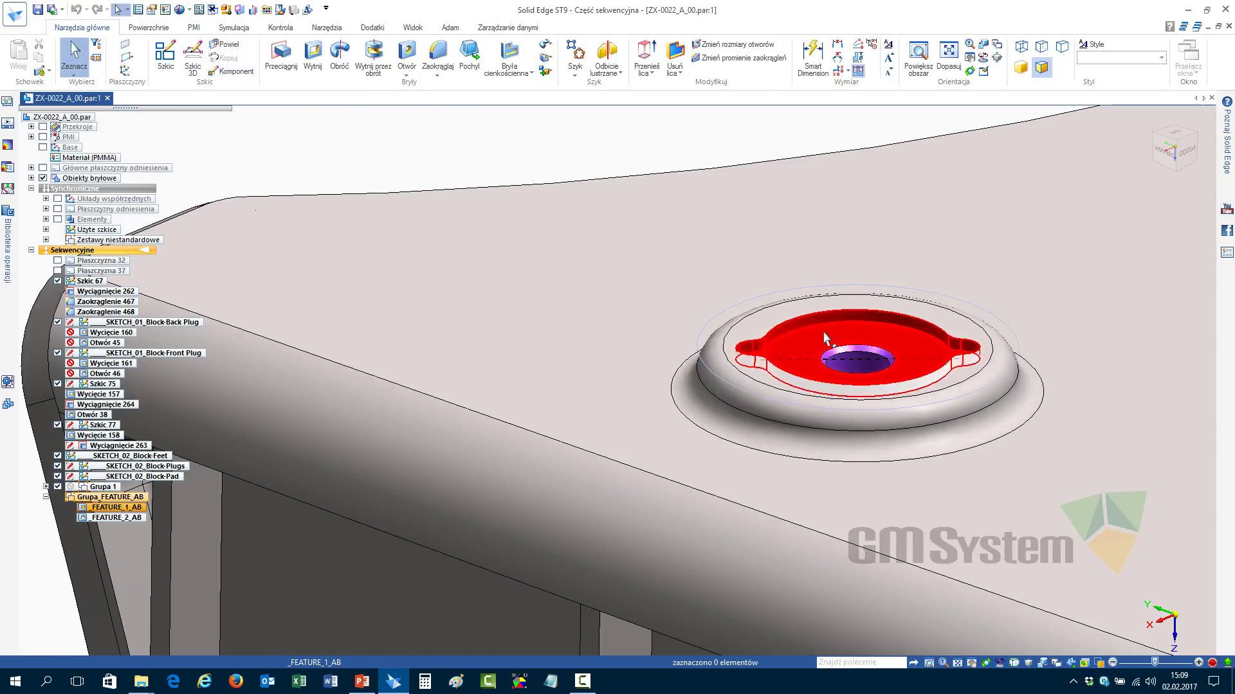
Examine the raised feet and the plug and pad block outlines on the housing's top and side faces
scroll(576, 161, "down", 5)
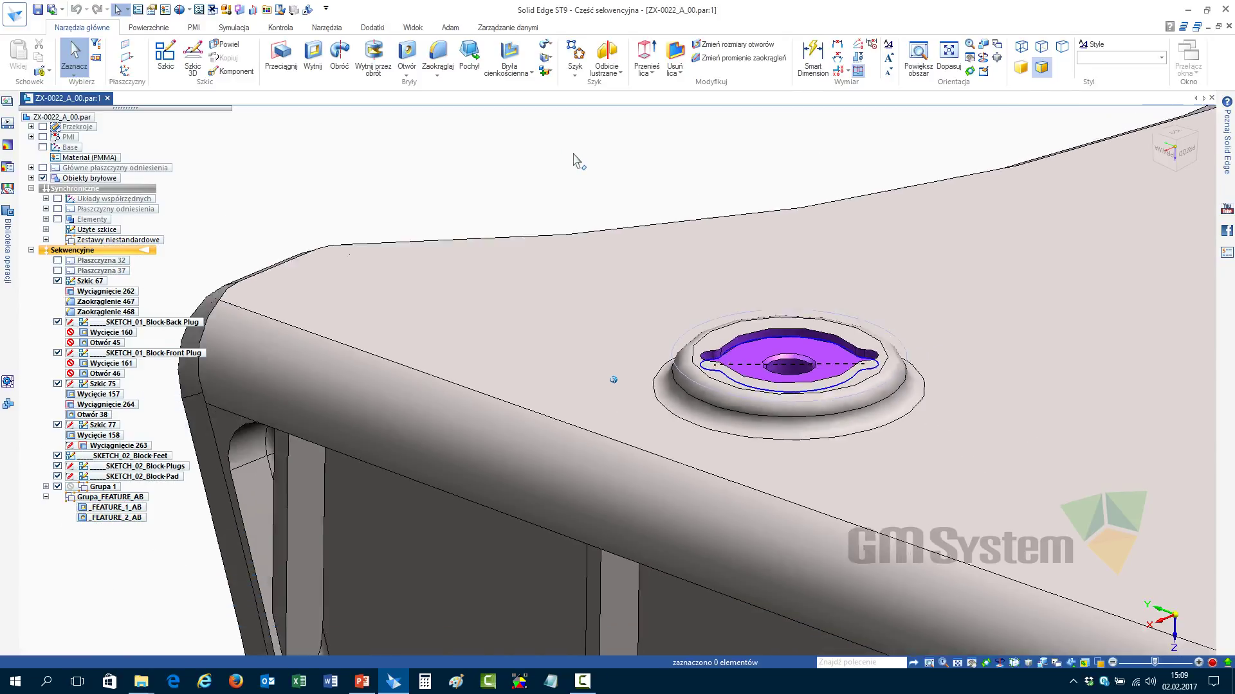
middle_click_drag(576, 161, 436, 157)
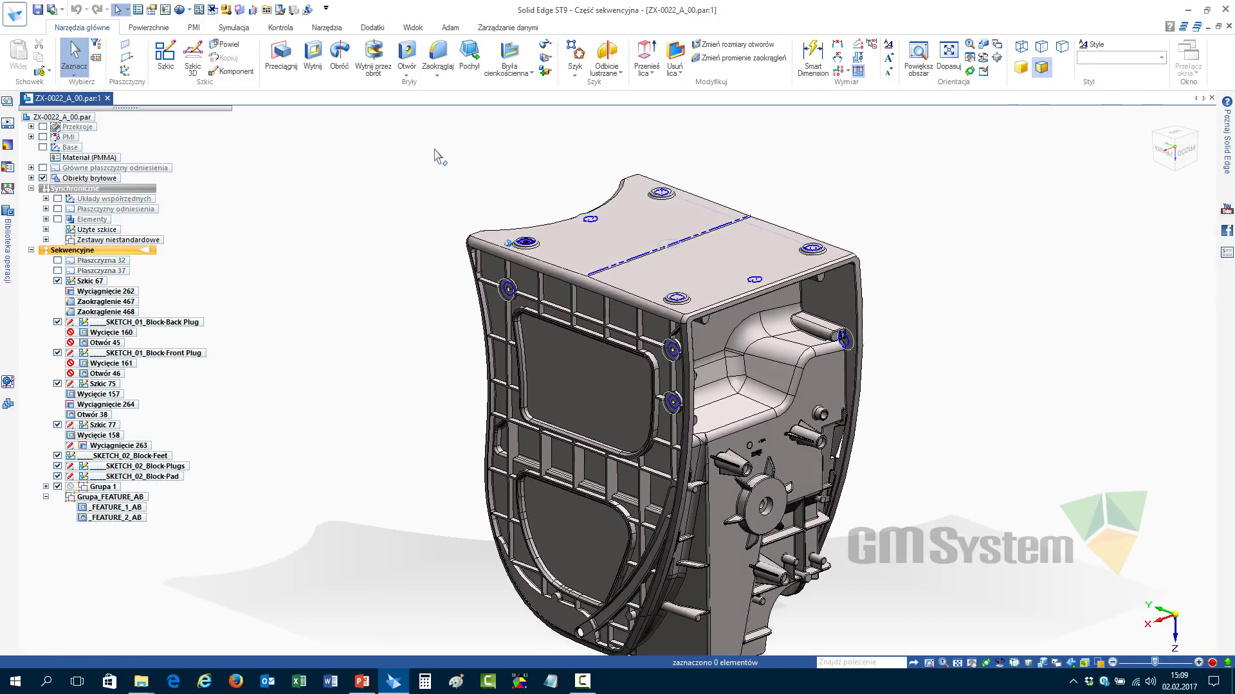
scroll(630, 188, "up", 2)
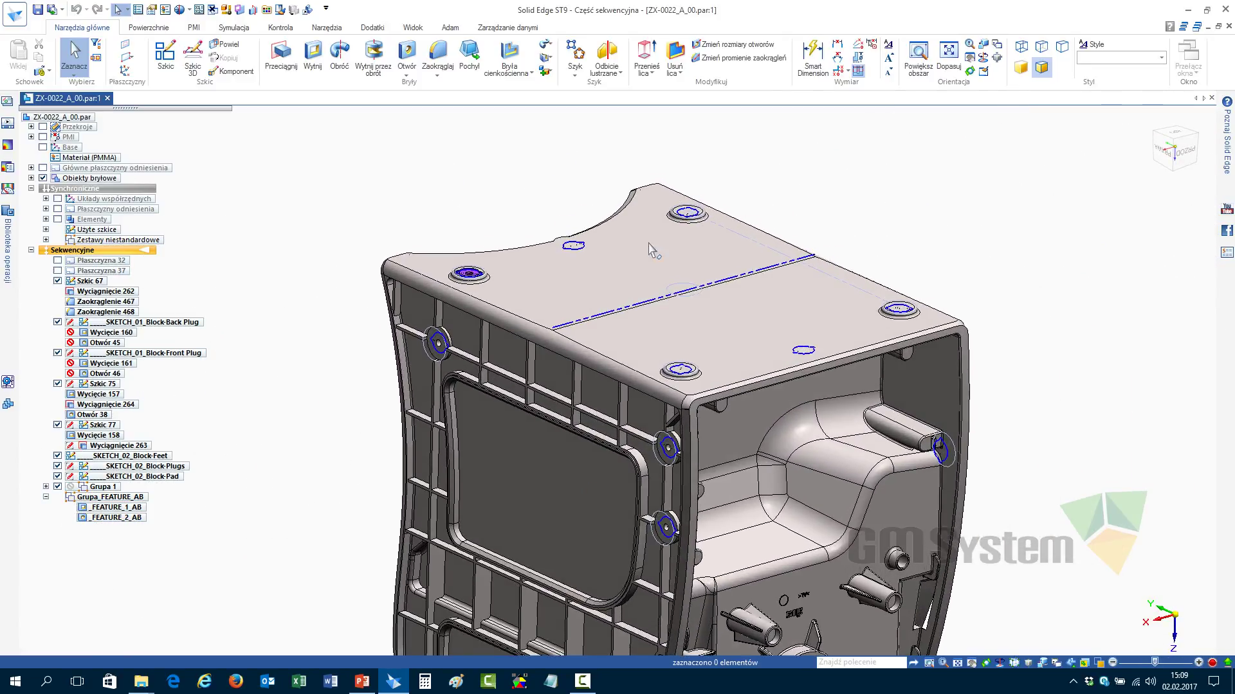
middle_click_drag(687, 375, 491, 289)
scroll(492, 287, "up", 3)
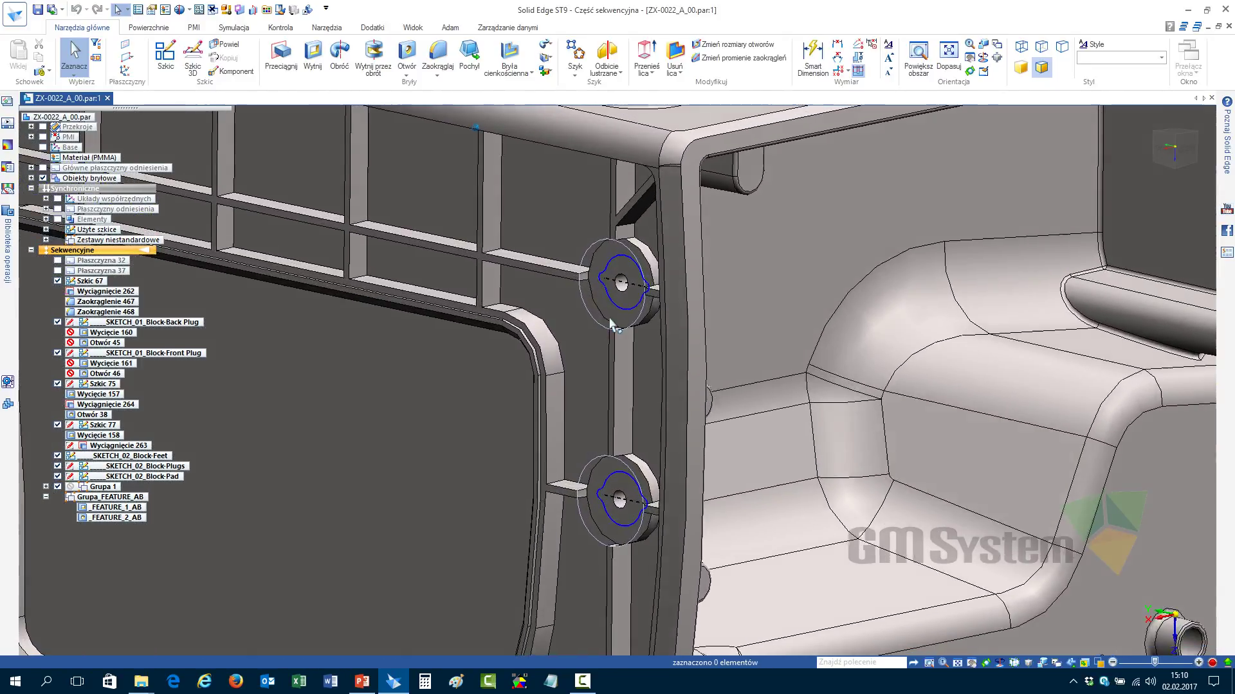
scroll(726, 347, "down", 5)
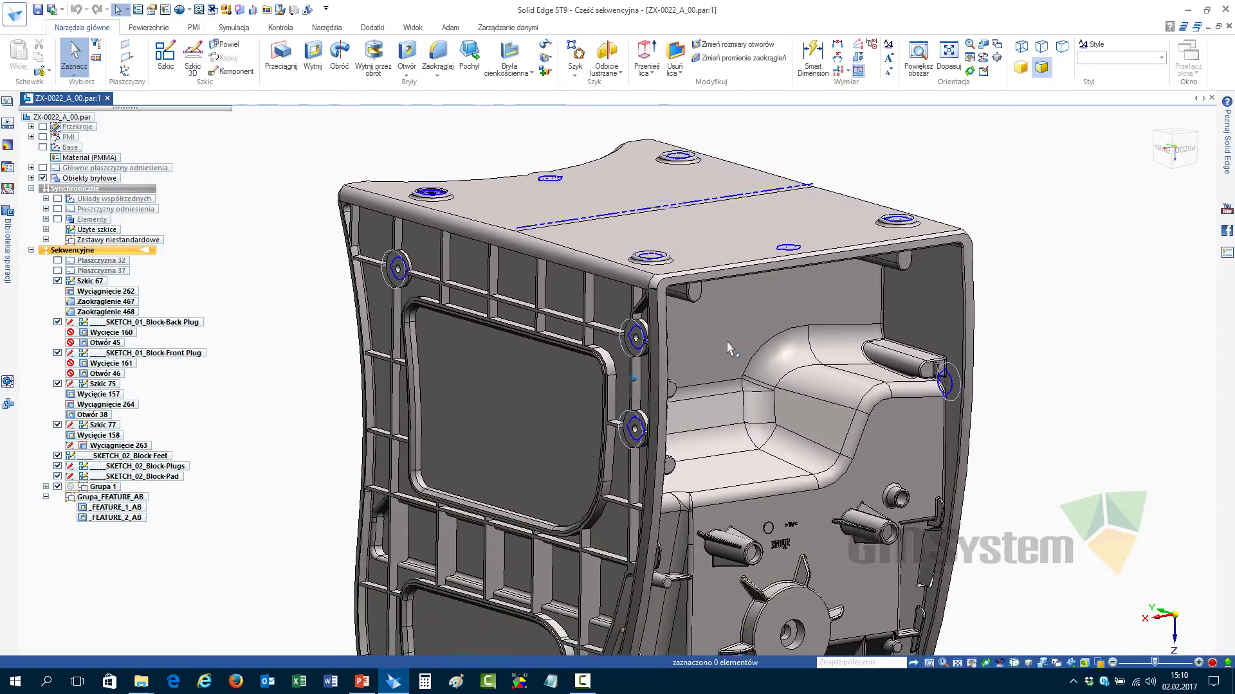
scroll(448, 302, "up", 2)
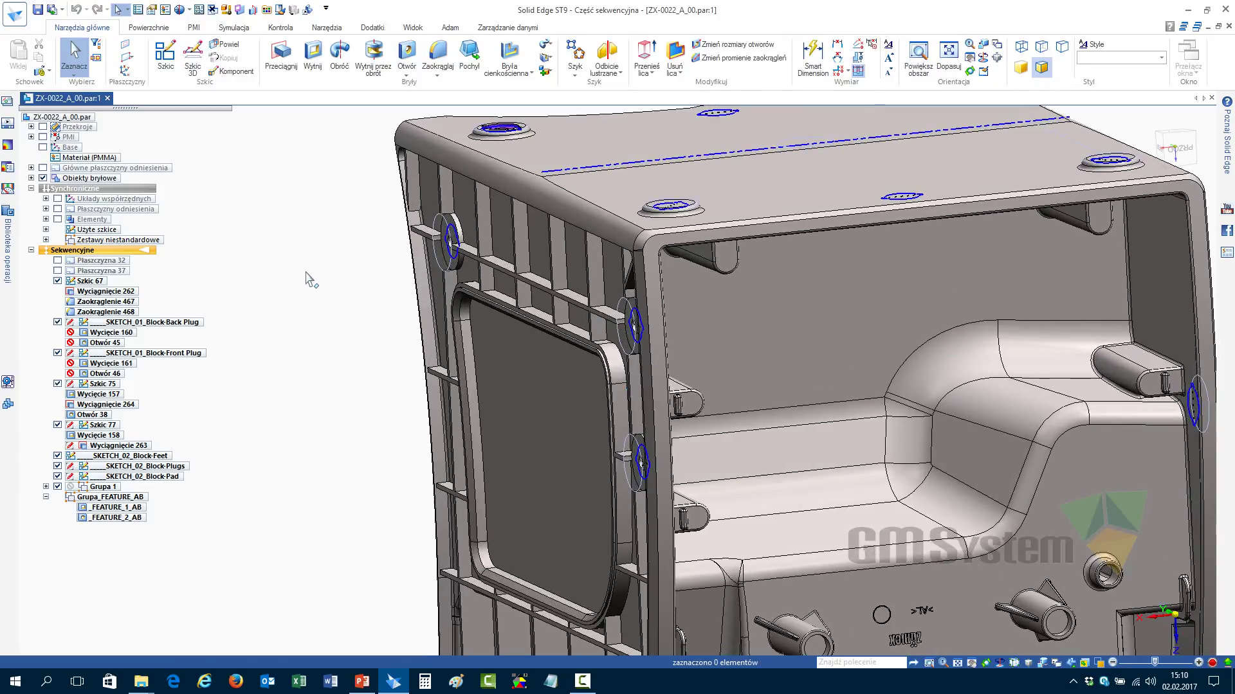
scroll(315, 280, "down", 3)
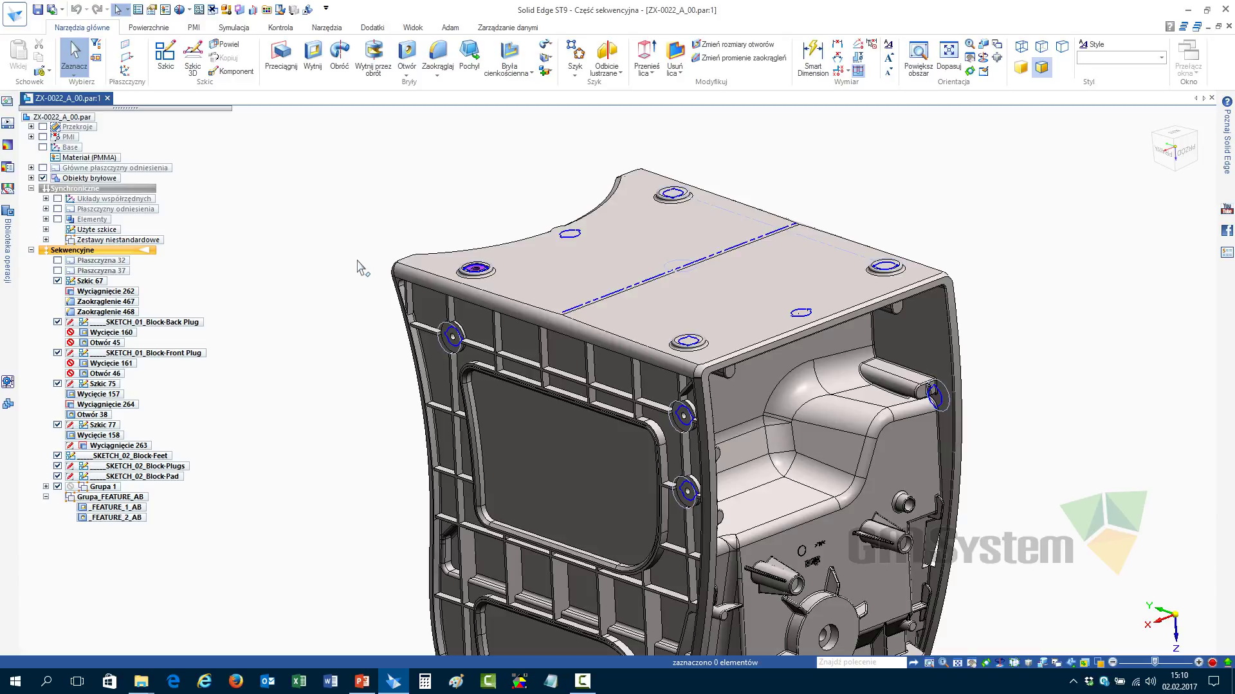
scroll(457, 236, "up", 5)
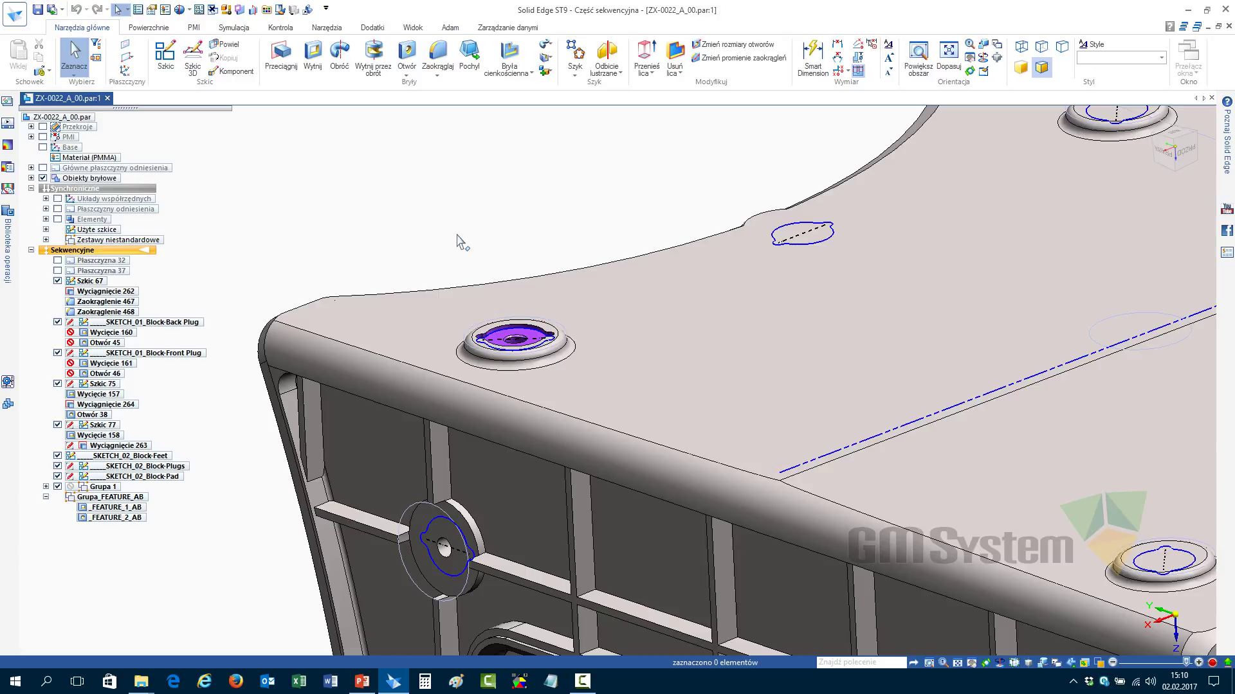
Open the profile of the SKETCH_02_Block-Feet sketch and inspect the block at one corner foot
left_click(476, 338)
scroll(396, 233, "down", 5)
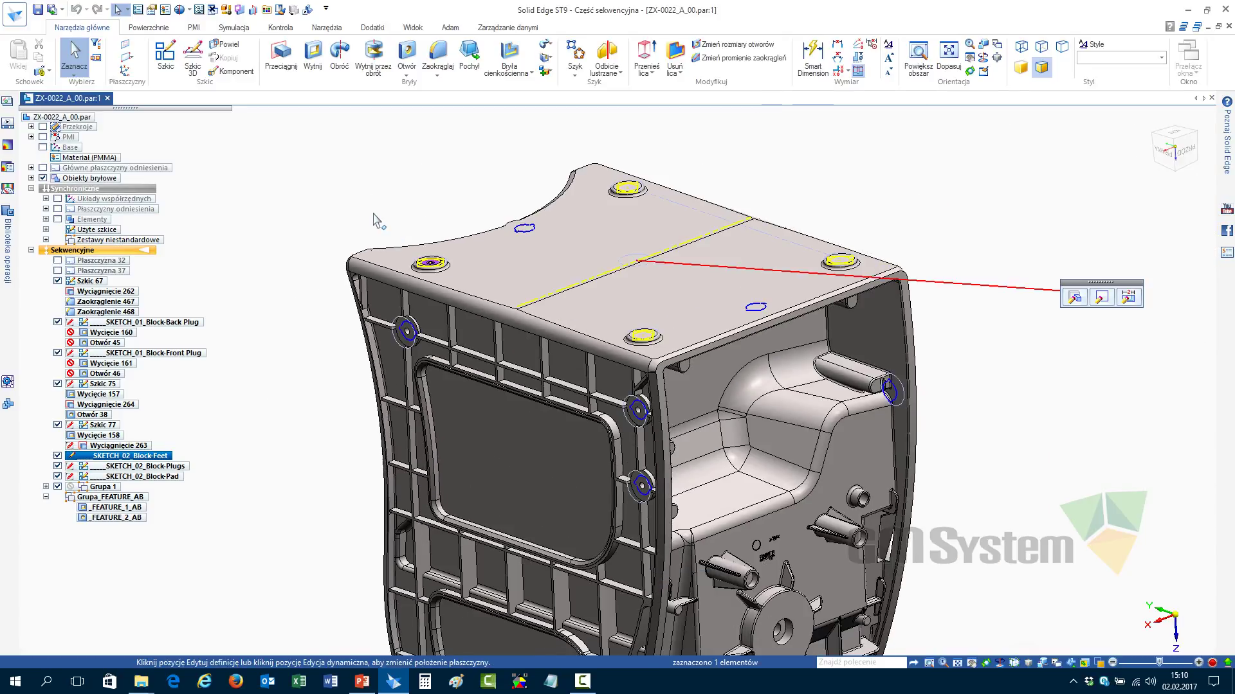
left_click(1102, 297)
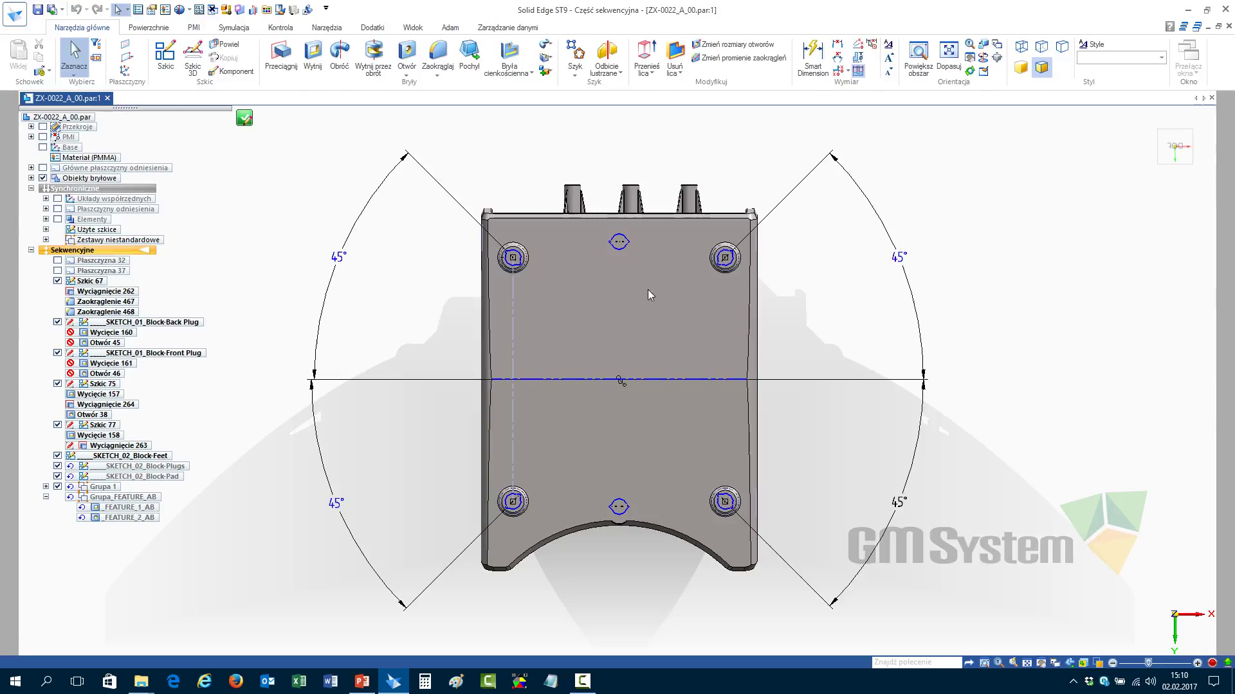
scroll(491, 254, "up", 8)
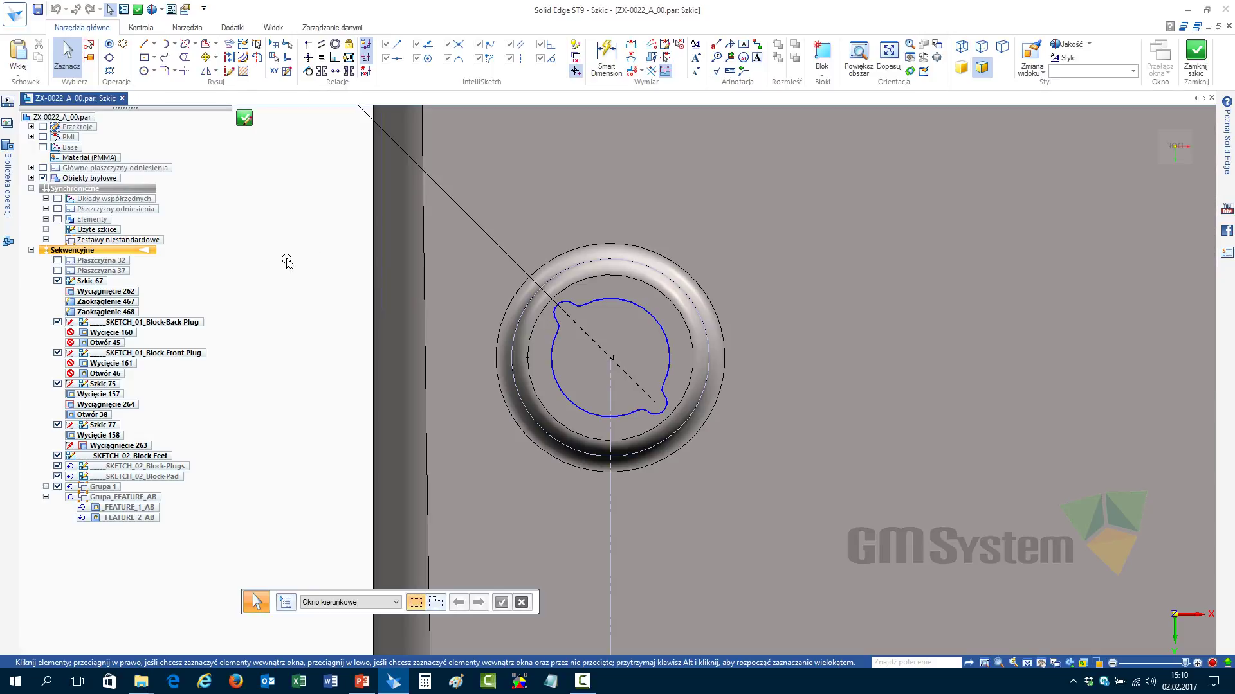
Preview the RubberPad block stored in the active document's library, and leave the feet sketch without edits
left_click(9, 186)
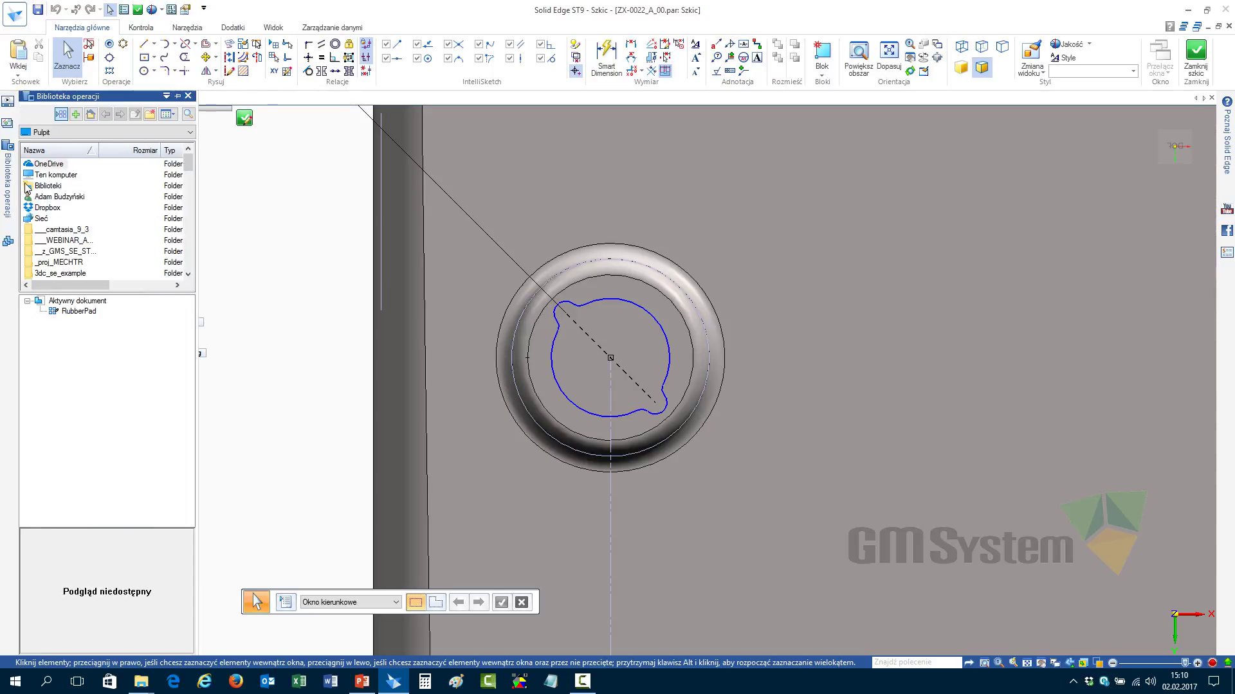
left_click(177, 96)
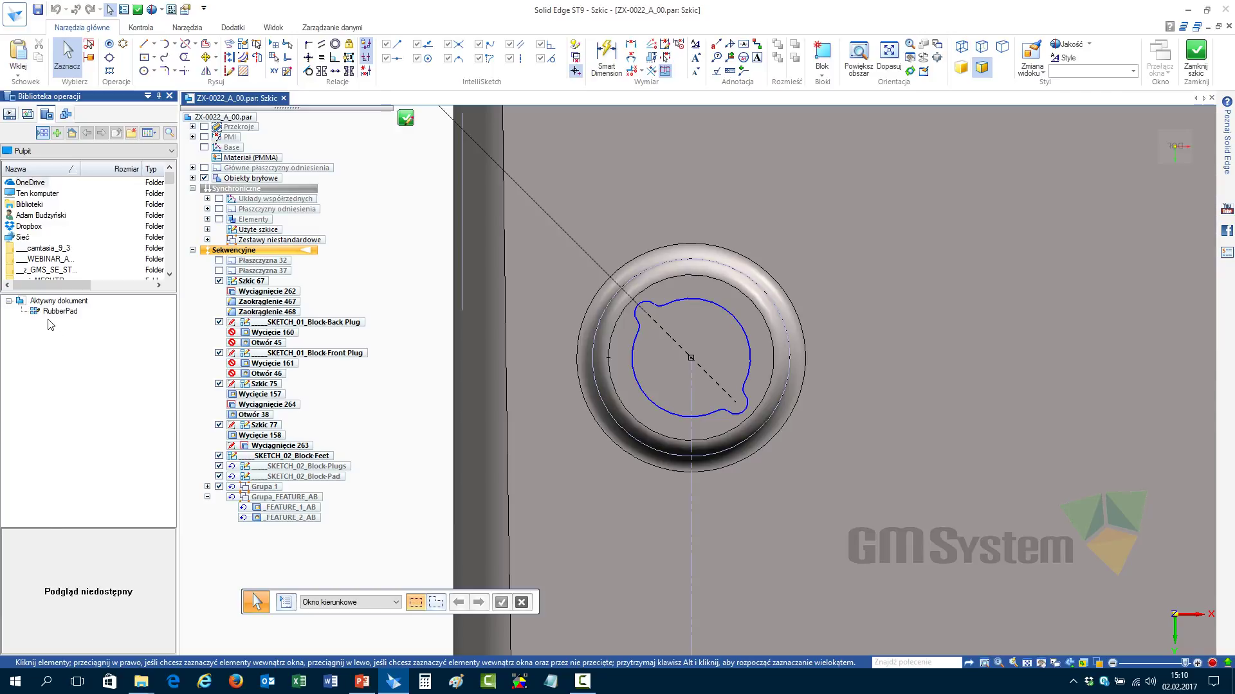
left_click(60, 310)
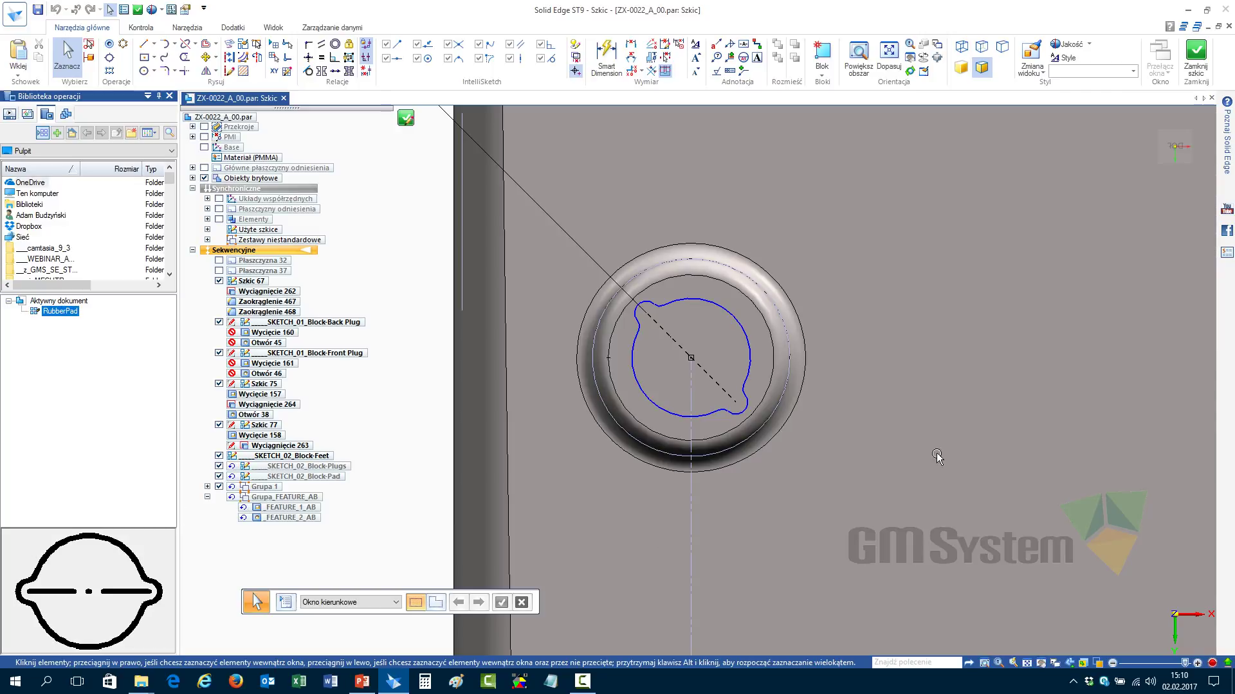
left_click(61, 49)
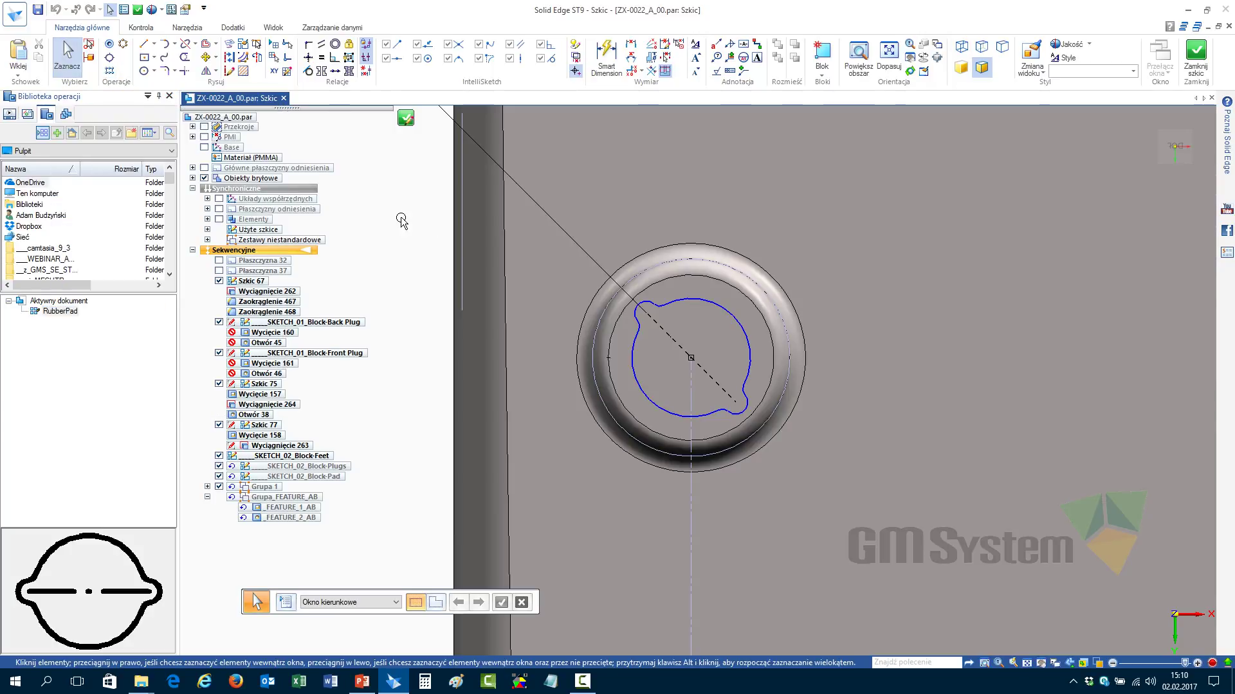
left_click(160, 96)
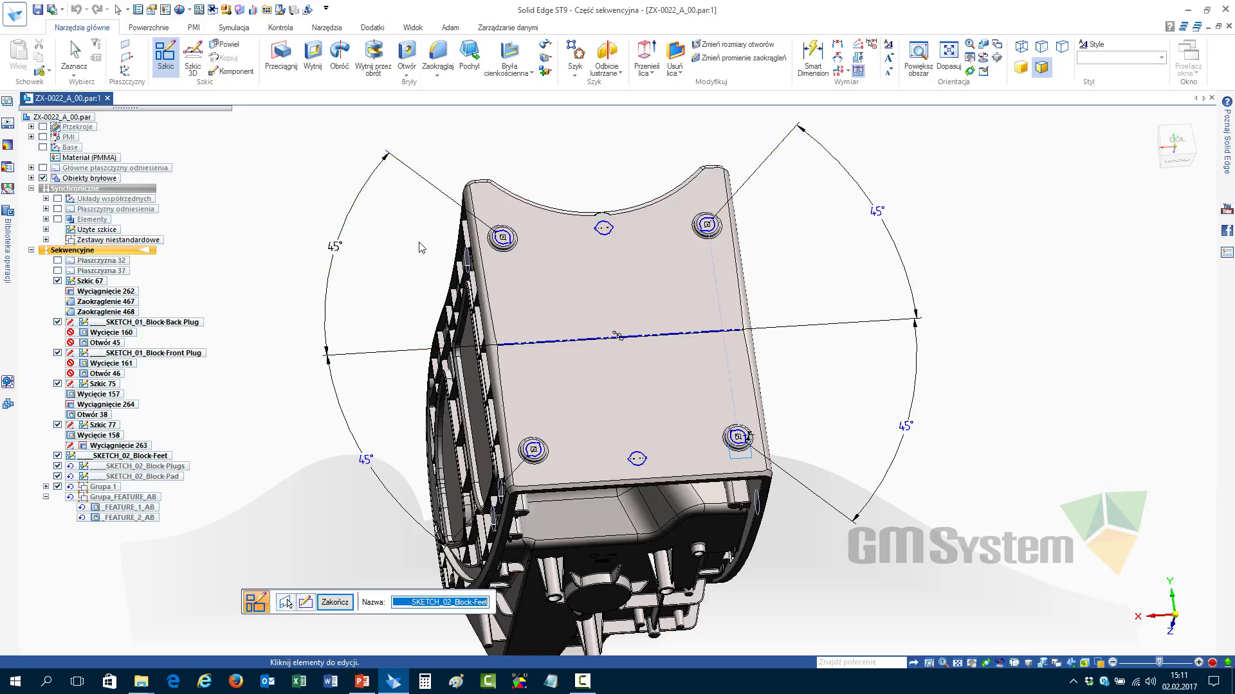
left_click(334, 602)
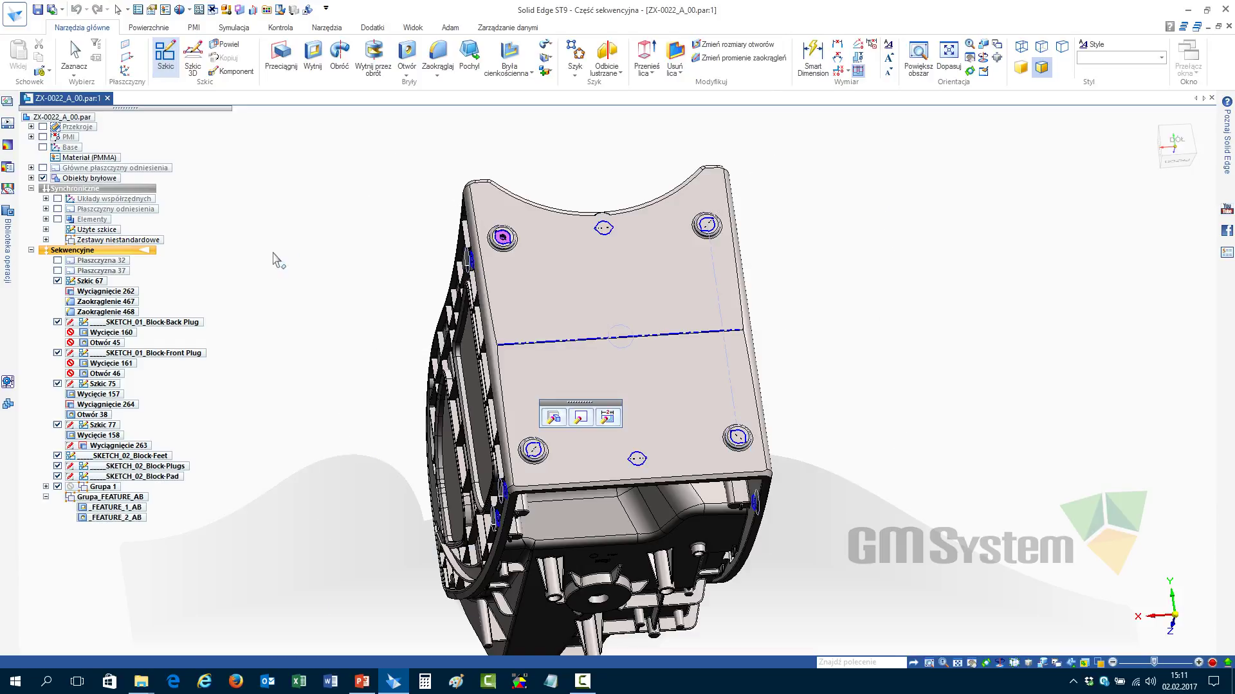
key("Escape")
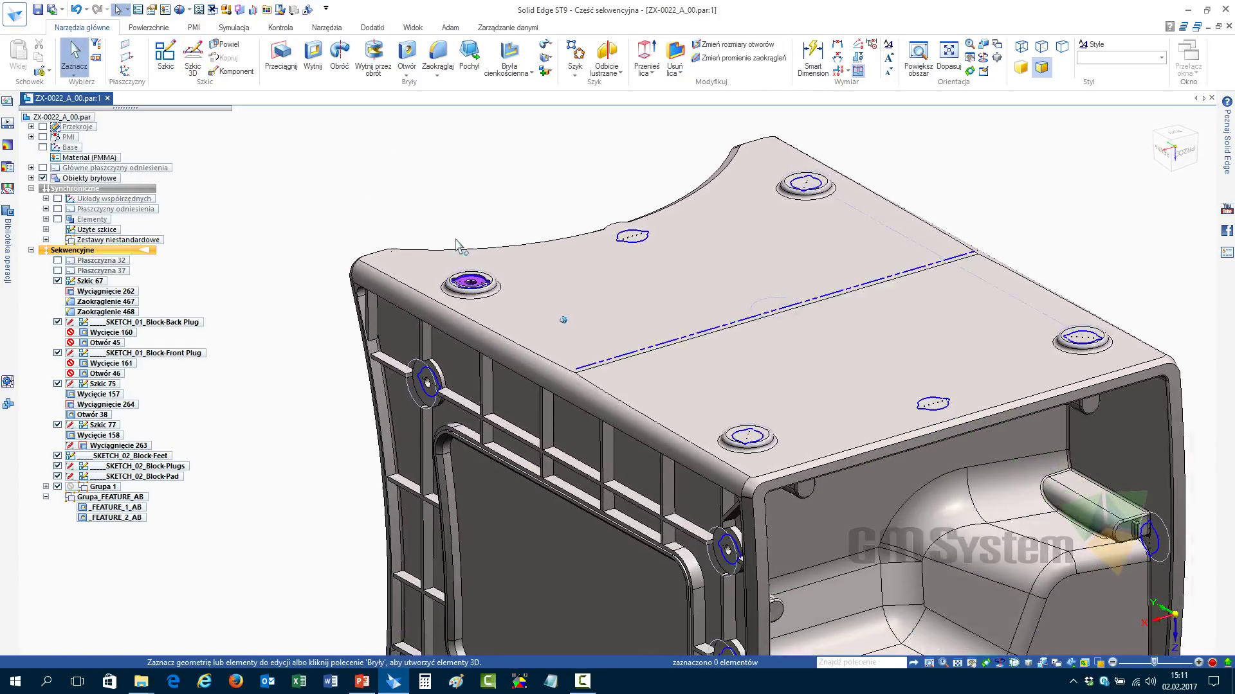
Start a duplicate pattern and accept the Grupa_FEATURE_AB cutout and hole on the corner foot as the source
middle_click_drag(450, 256, 290, 216)
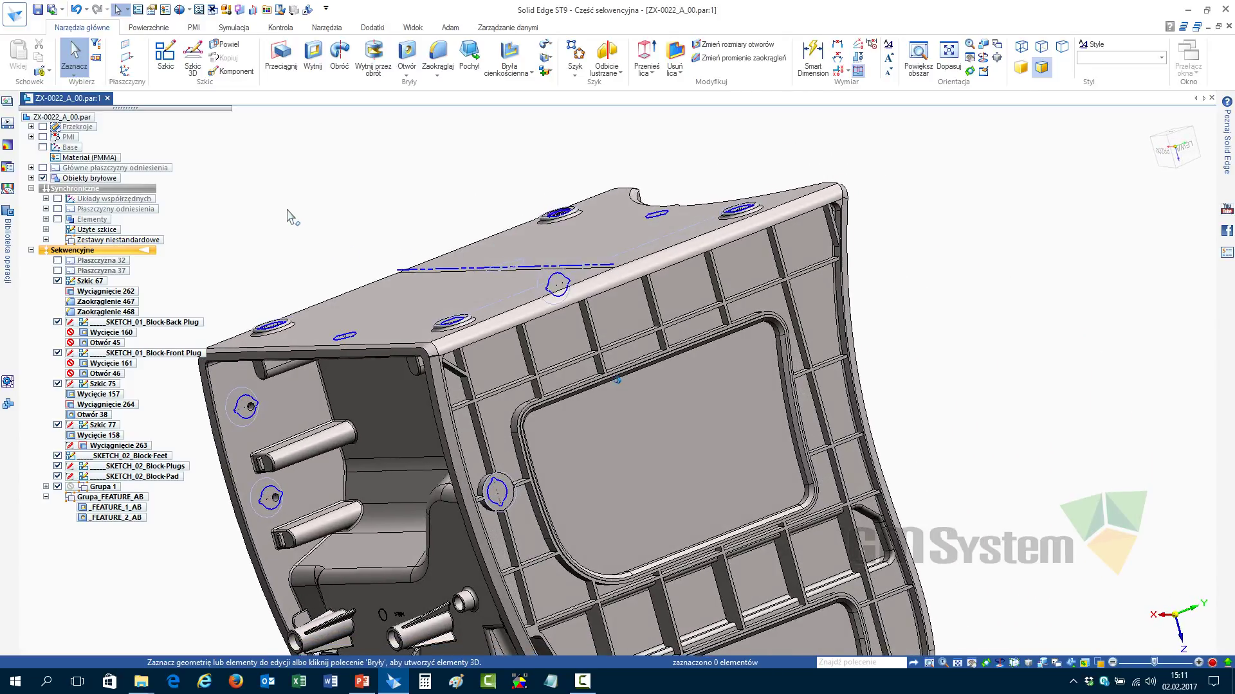
scroll(335, 209, "up", 5)
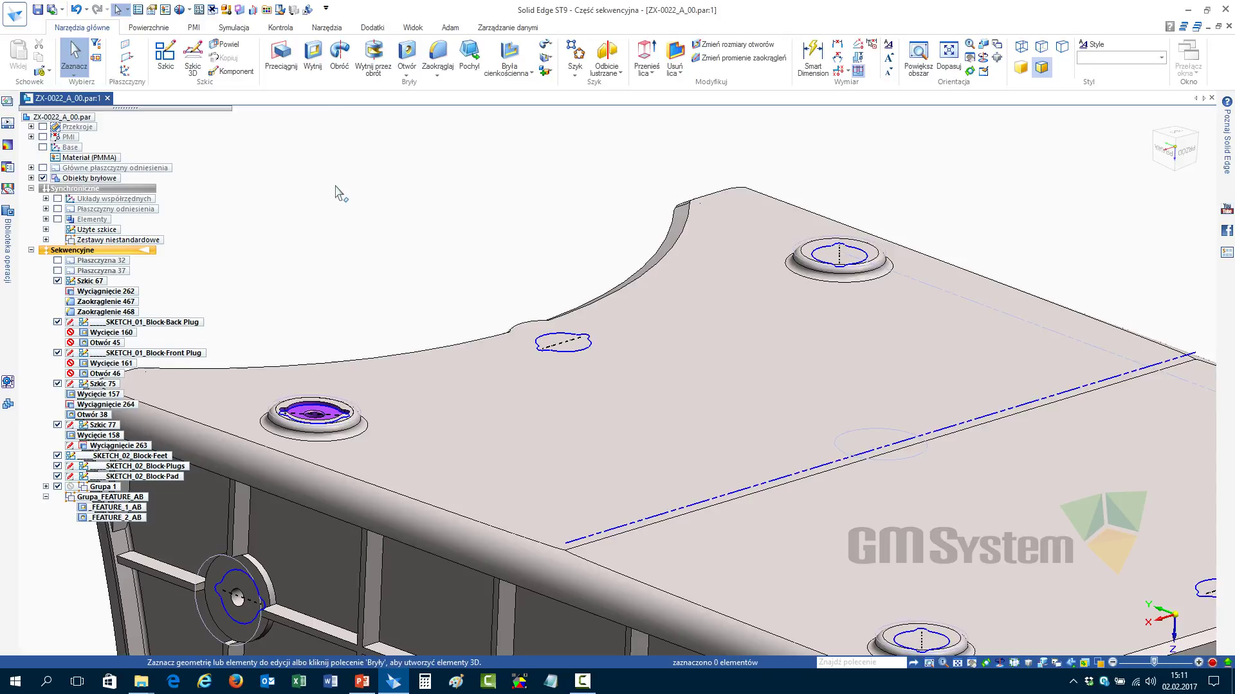
left_click(576, 74)
left_click(603, 128)
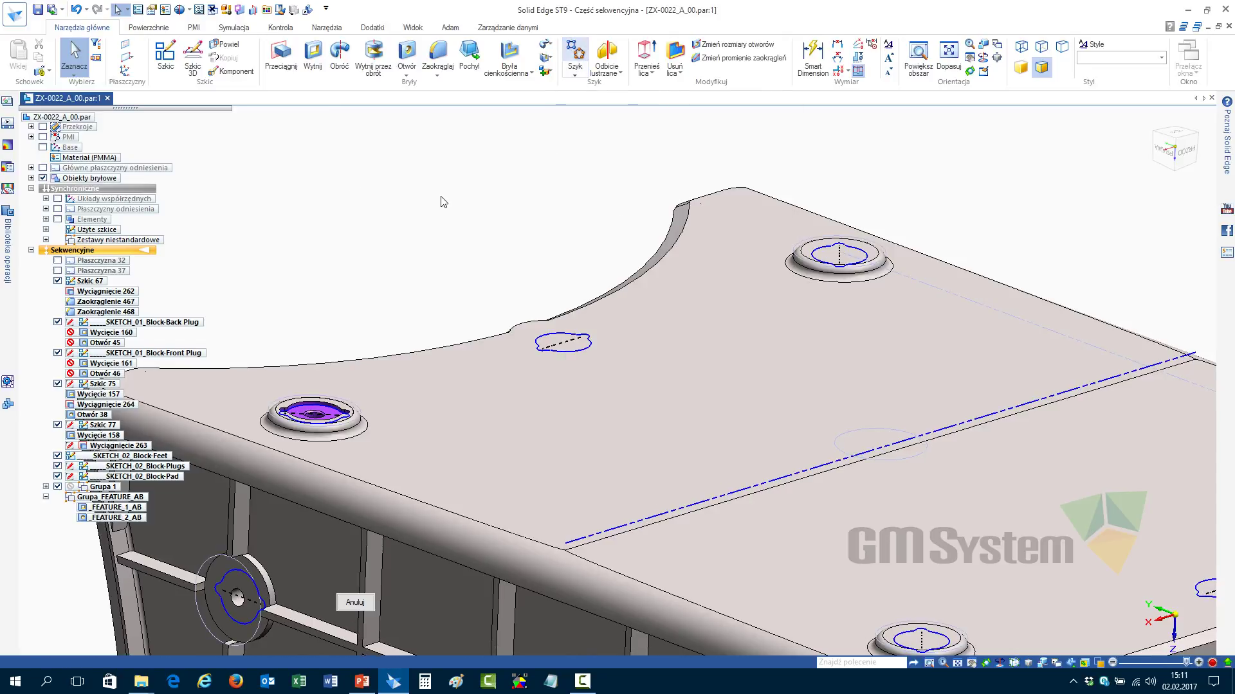
scroll(256, 450, "up", 5)
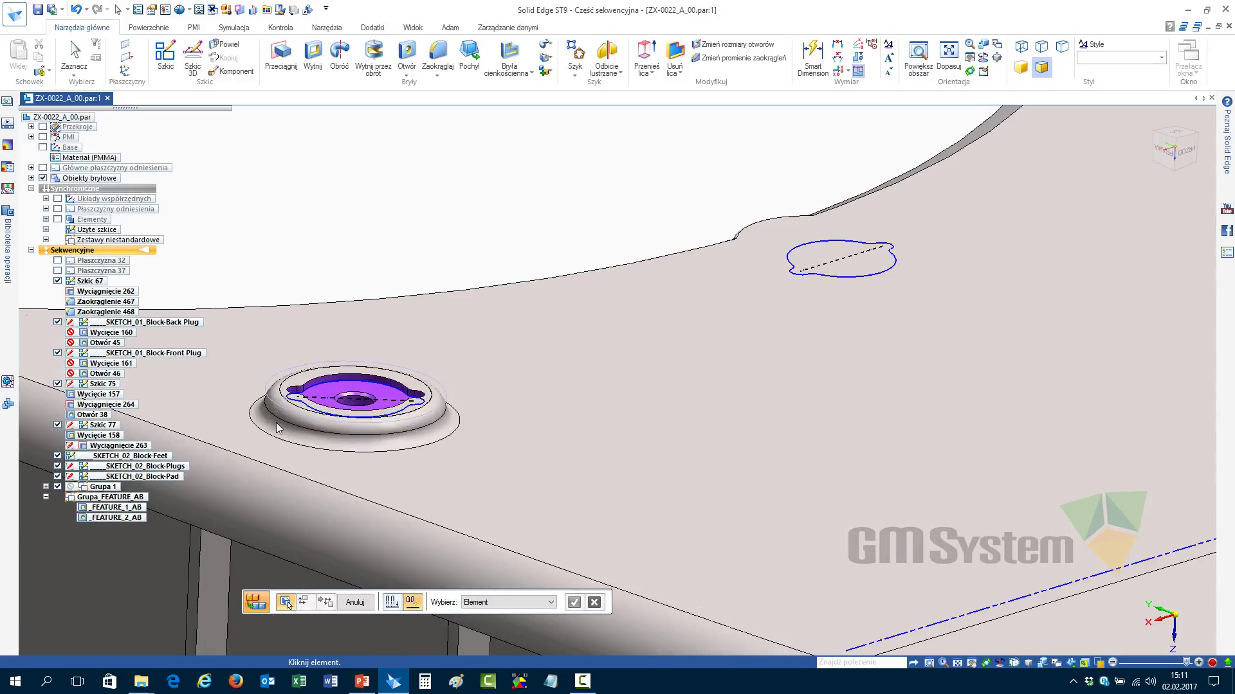
left_click(400, 393)
left_click(398, 393)
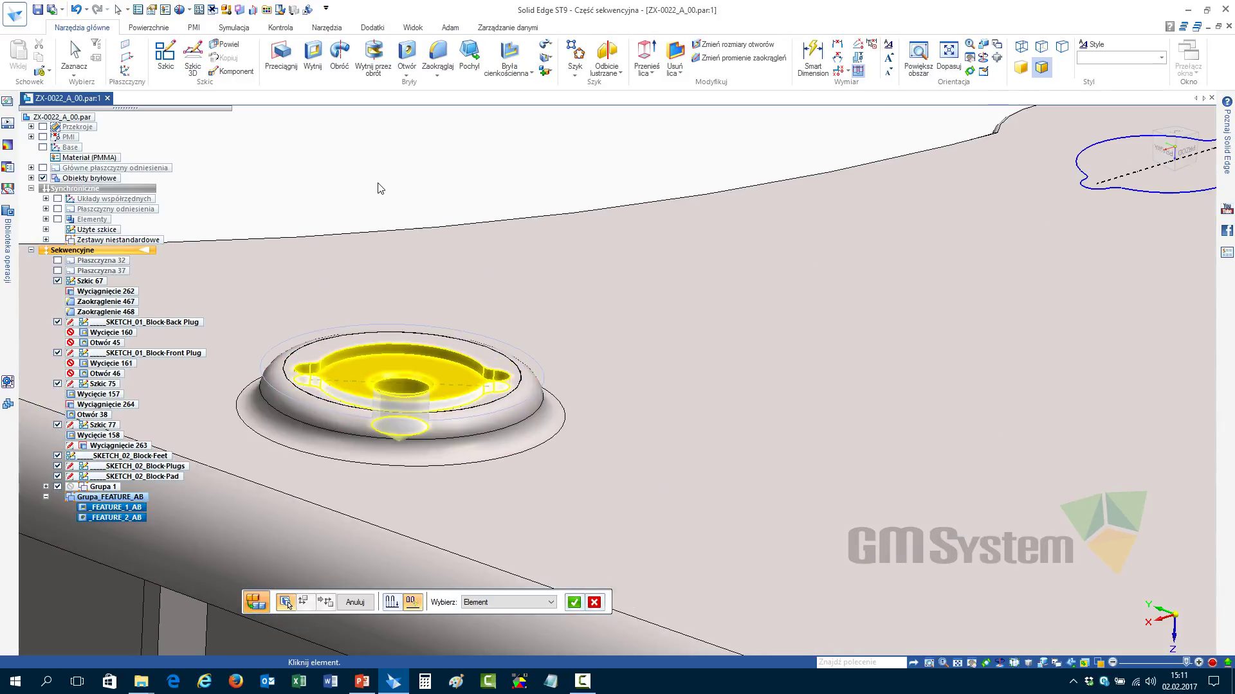
scroll(377, 187, "down", 3)
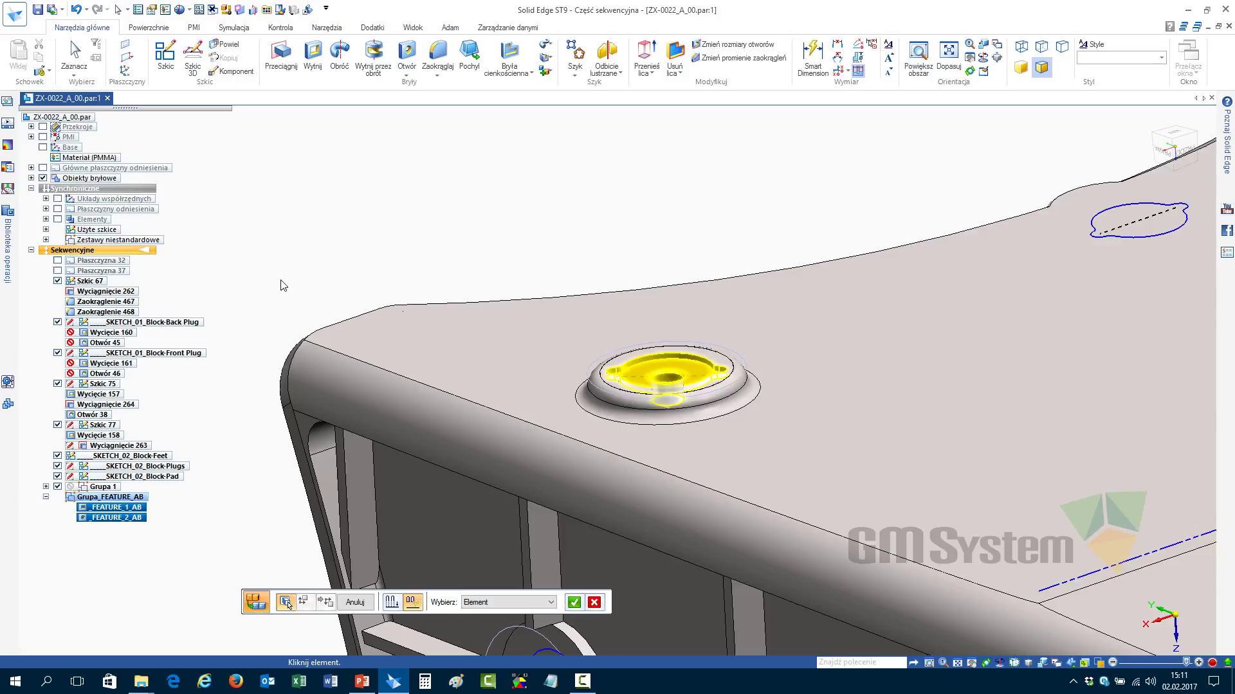
right_click(380, 237)
Define the corner foot's sketch block as the From reference and pick all matching blocks as To references
scroll(380, 237, "up", 2)
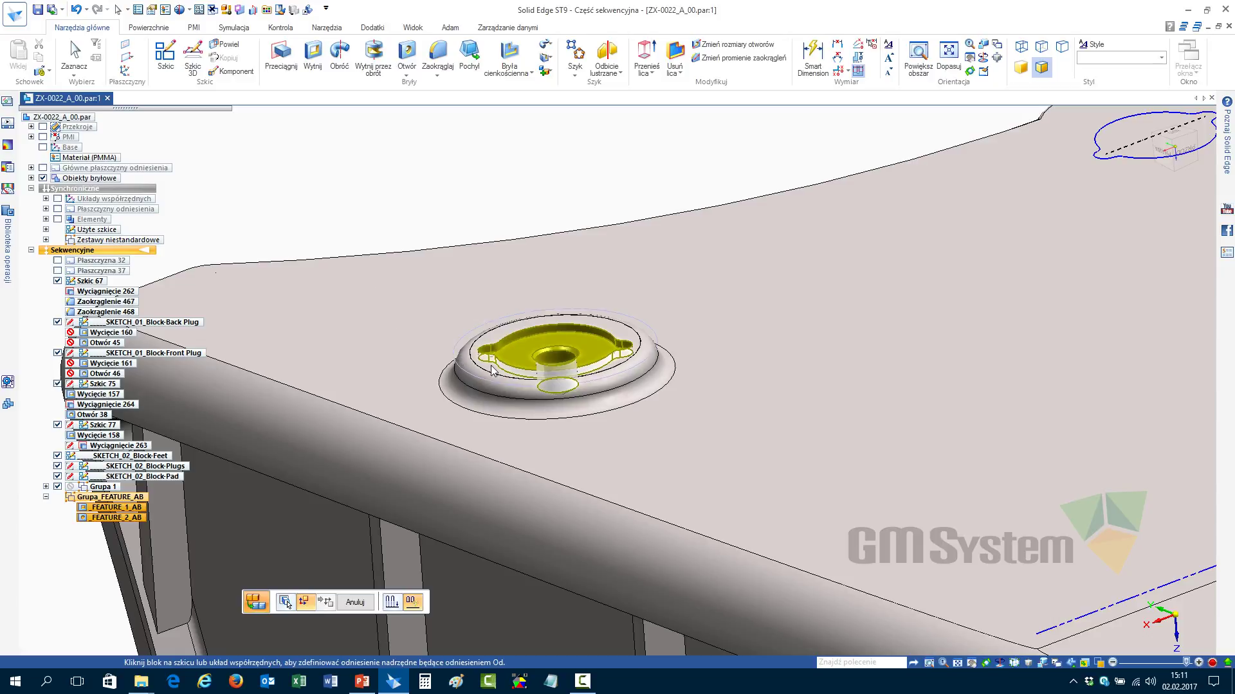
left_click(495, 370)
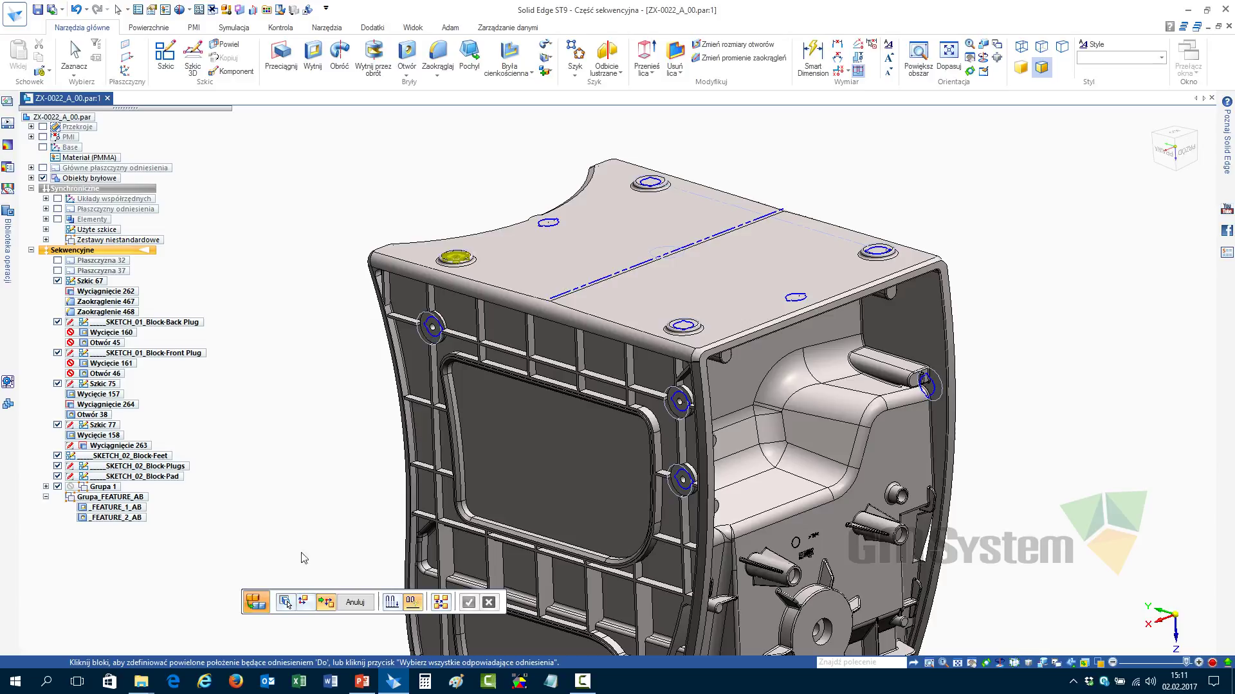
left_click(440, 604)
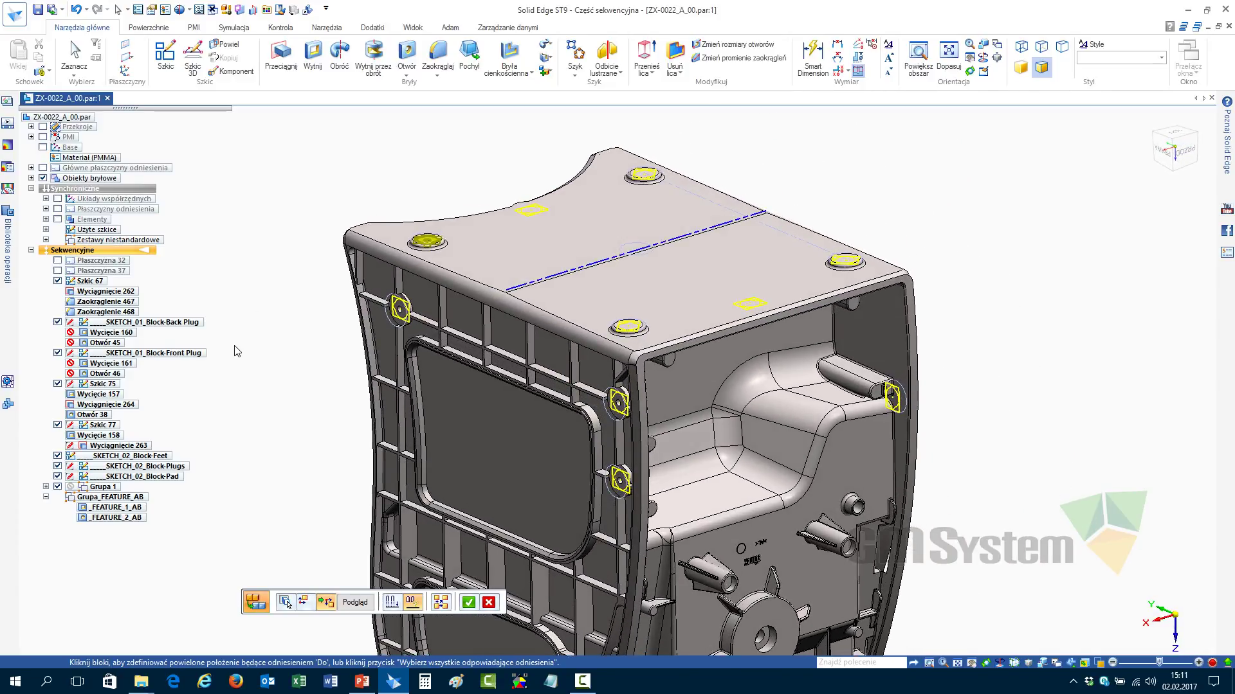
Exclude the block near the top face's curved edge from the target references, and finish the pattern
left_click(748, 311)
left_click(531, 210)
left_click(764, 307)
right_click(956, 183)
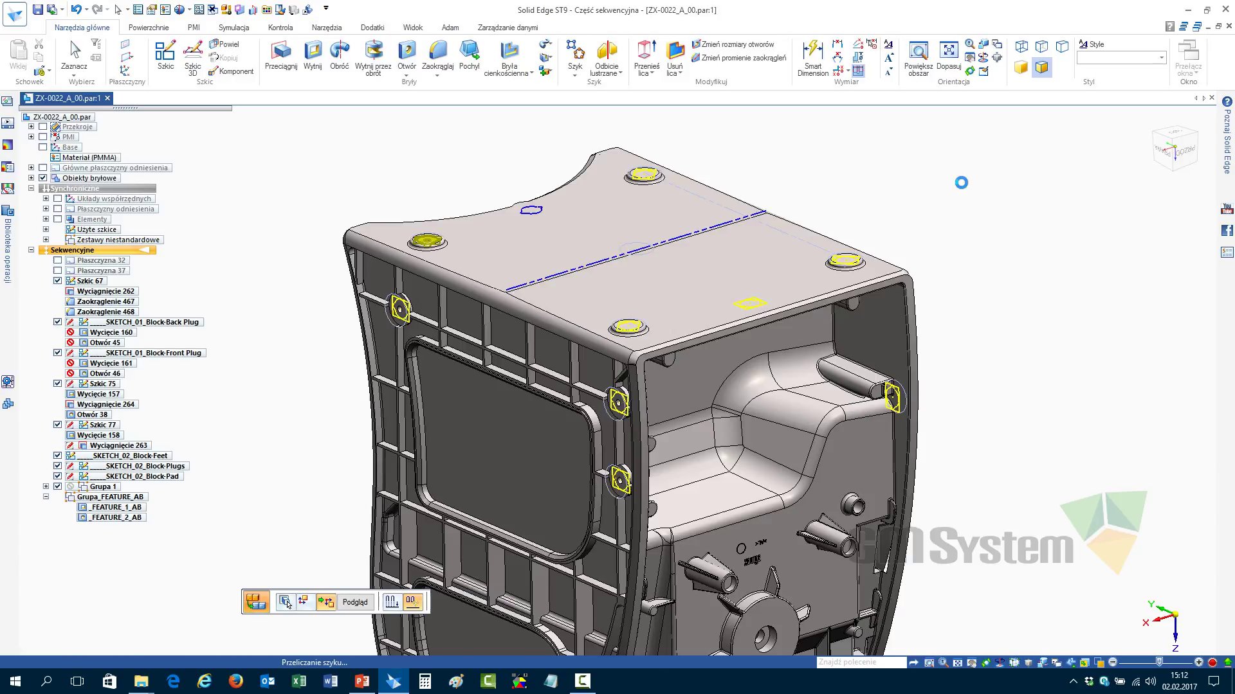
key("Escape")
key("Escape")
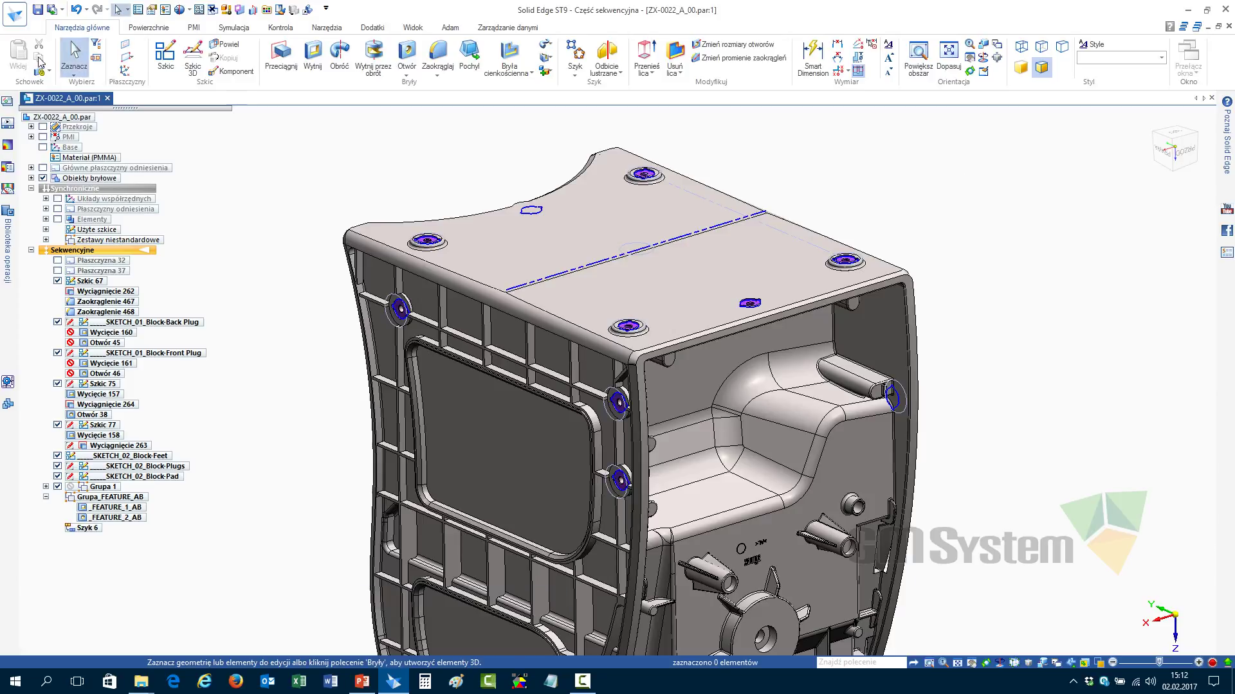
Highlight the new pattern and examine its copied cutouts on the top and side faces
scroll(306, 197, "up", 10)
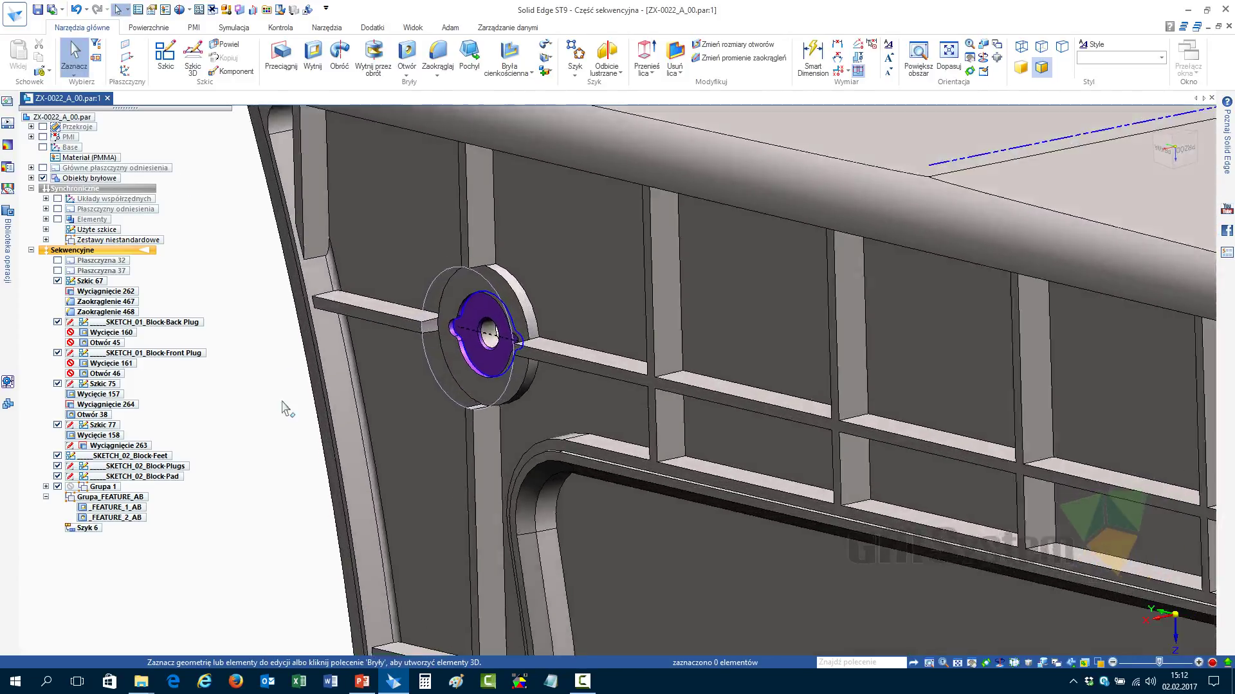
scroll(285, 408, "down", 2)
left_click(82, 528)
scroll(294, 500, "down", 2)
scroll(364, 372, "down", 5)
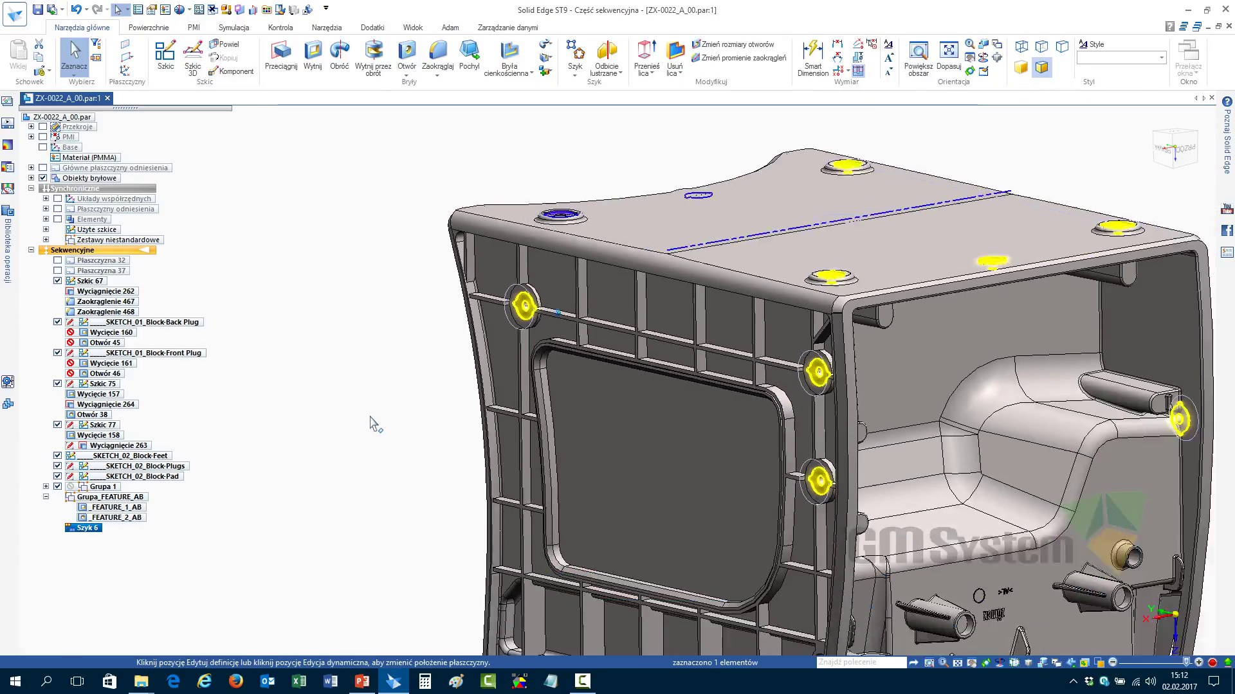
middle_click_drag(278, 472, 384, 218)
left_click(382, 216)
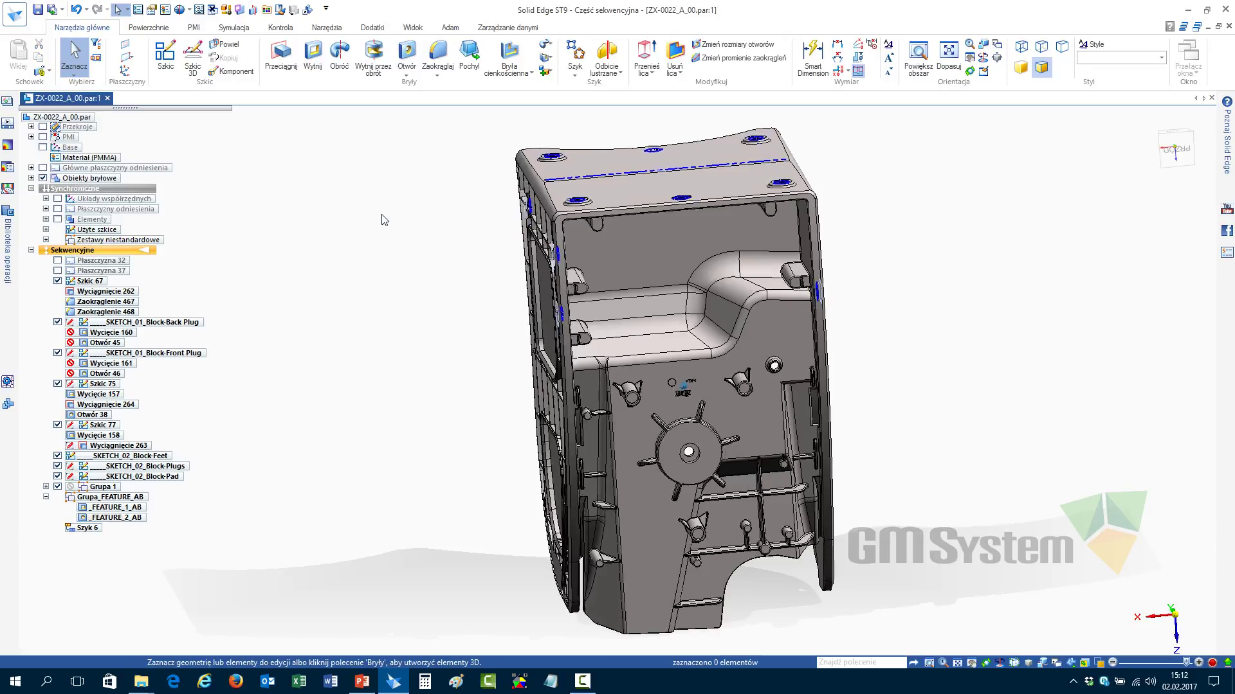
scroll(382, 216, "up", 4)
scroll(382, 215, "up", 4)
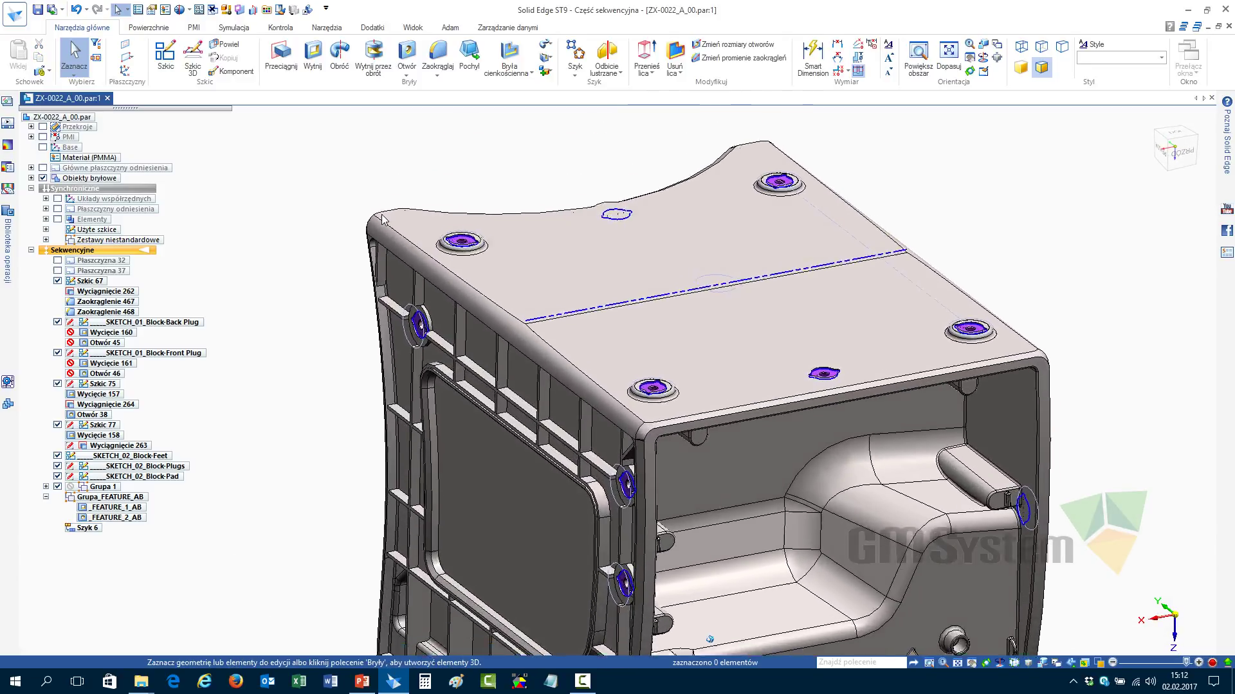
middle_click_drag(386, 204, 435, 286)
scroll(440, 191, "down", 3)
right_click(435, 287)
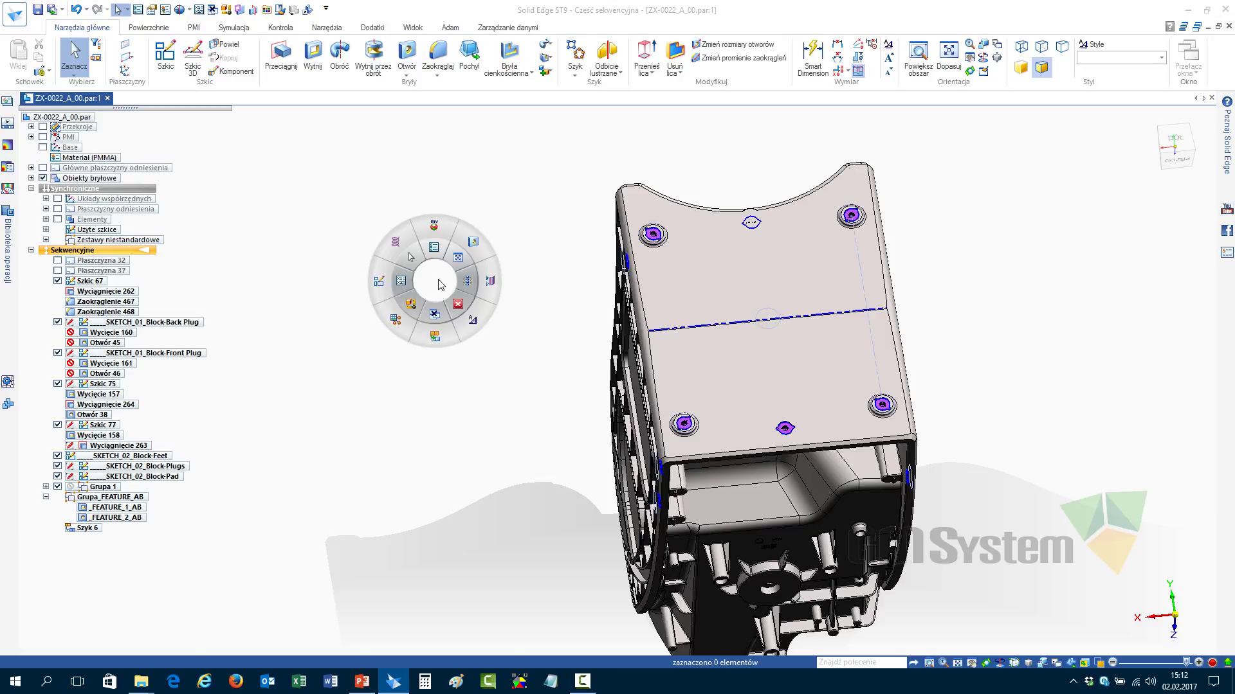
left_click(439, 280)
left_click(179, 466)
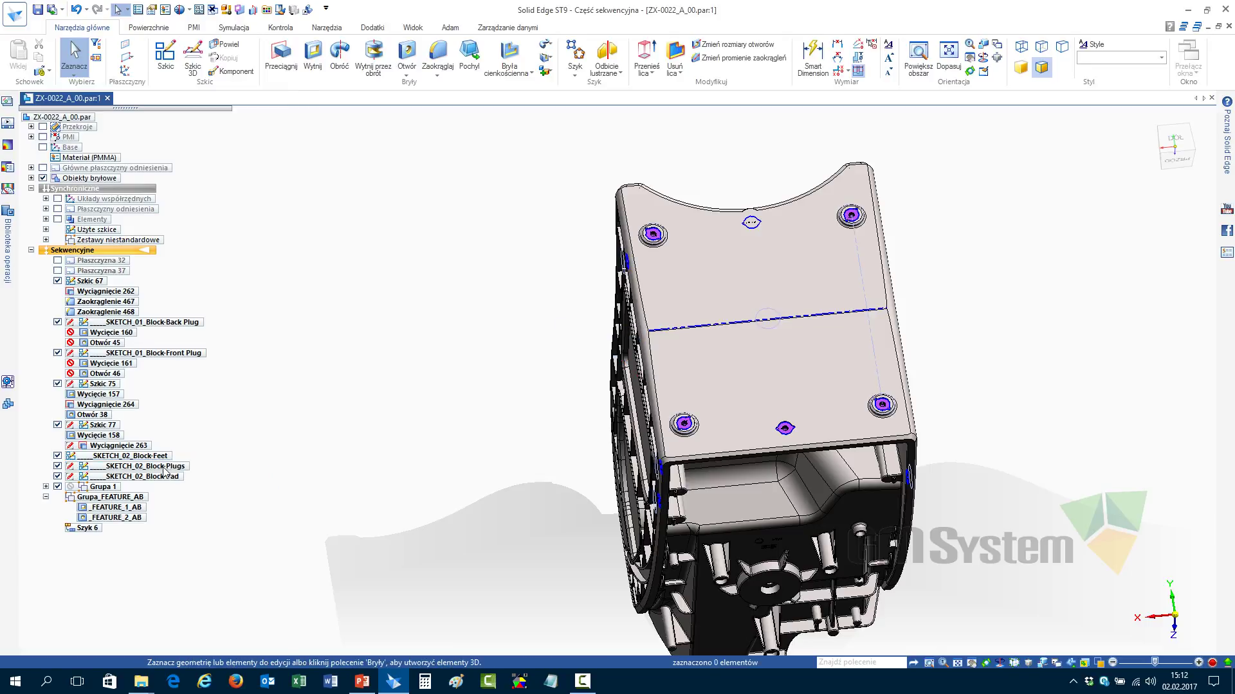
Highlight the ____SKETCH_02_Block-Feet sketch on the housing, and clear the selection
left_click(168, 456)
scroll(449, 283, "up", 2)
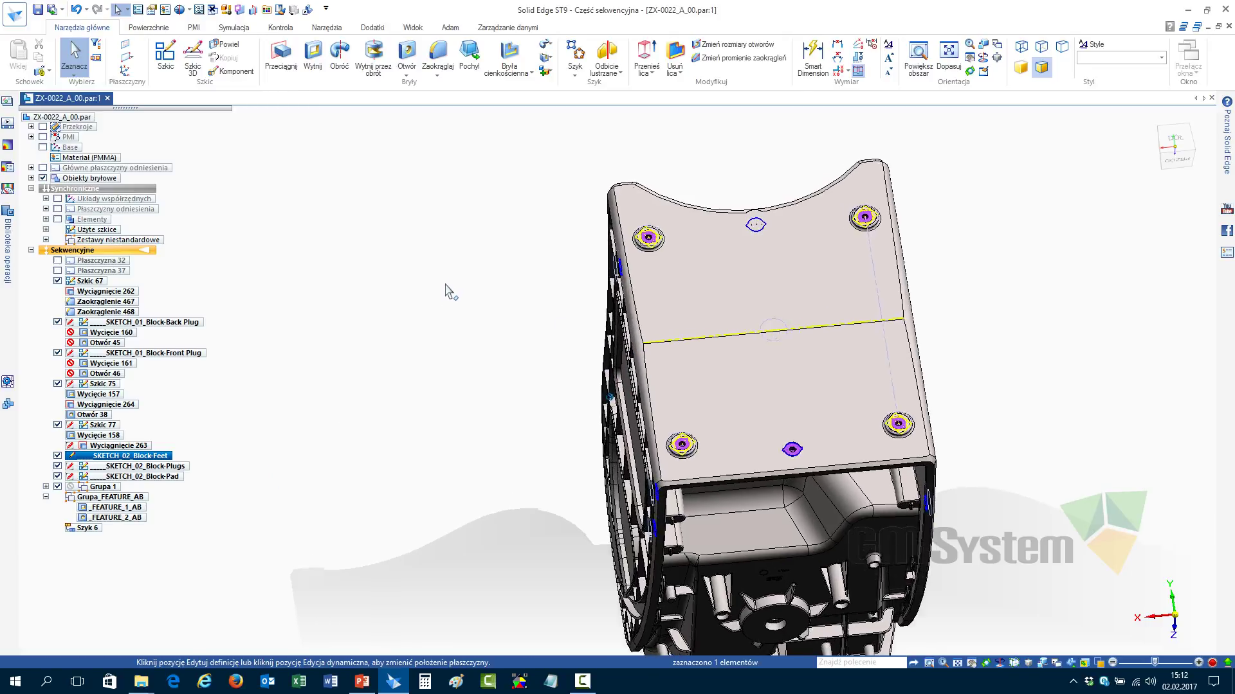
left_click(420, 299)
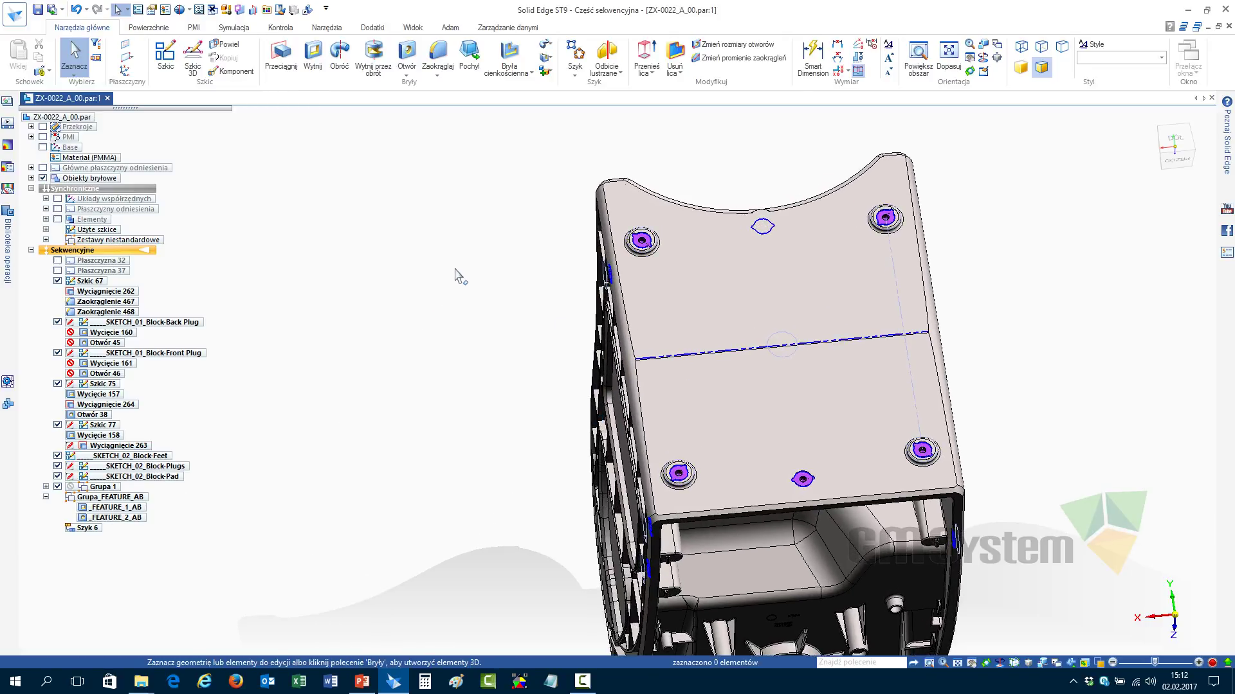
Open the variable table, widen its structure column, and expand the variables of ____SKETCH_02_Block-Feet
right_click(453, 269)
left_click(428, 270)
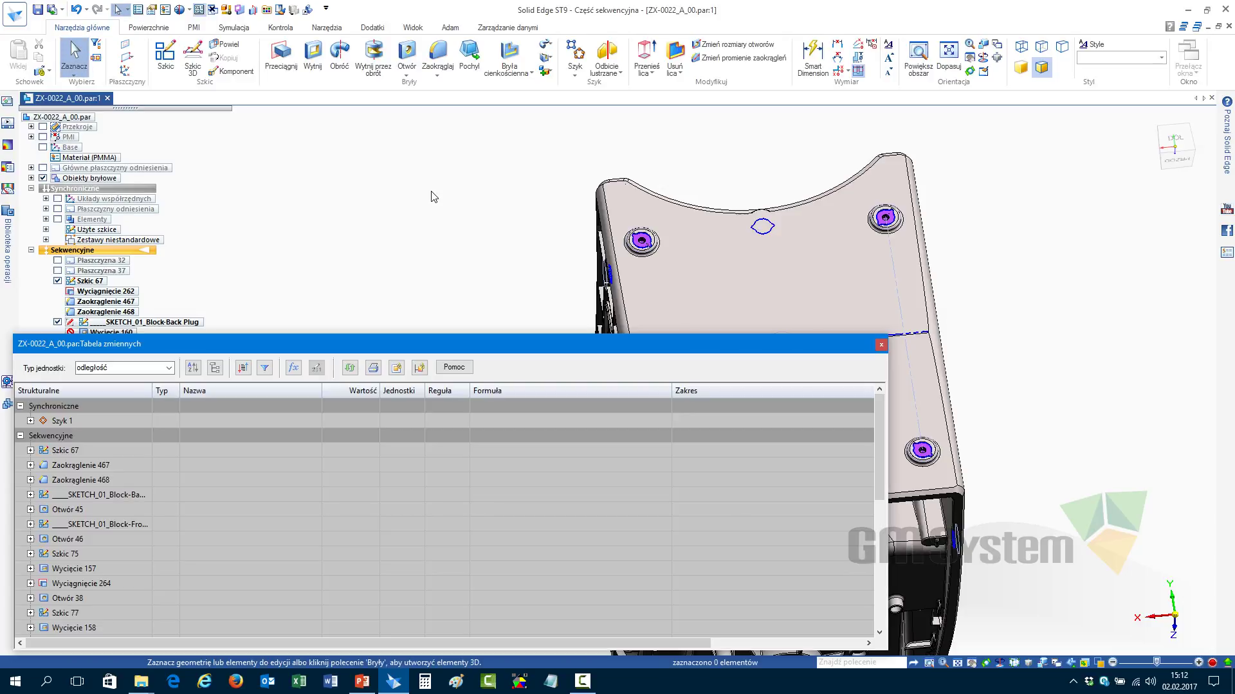
left_click_drag(158, 399, 211, 398)
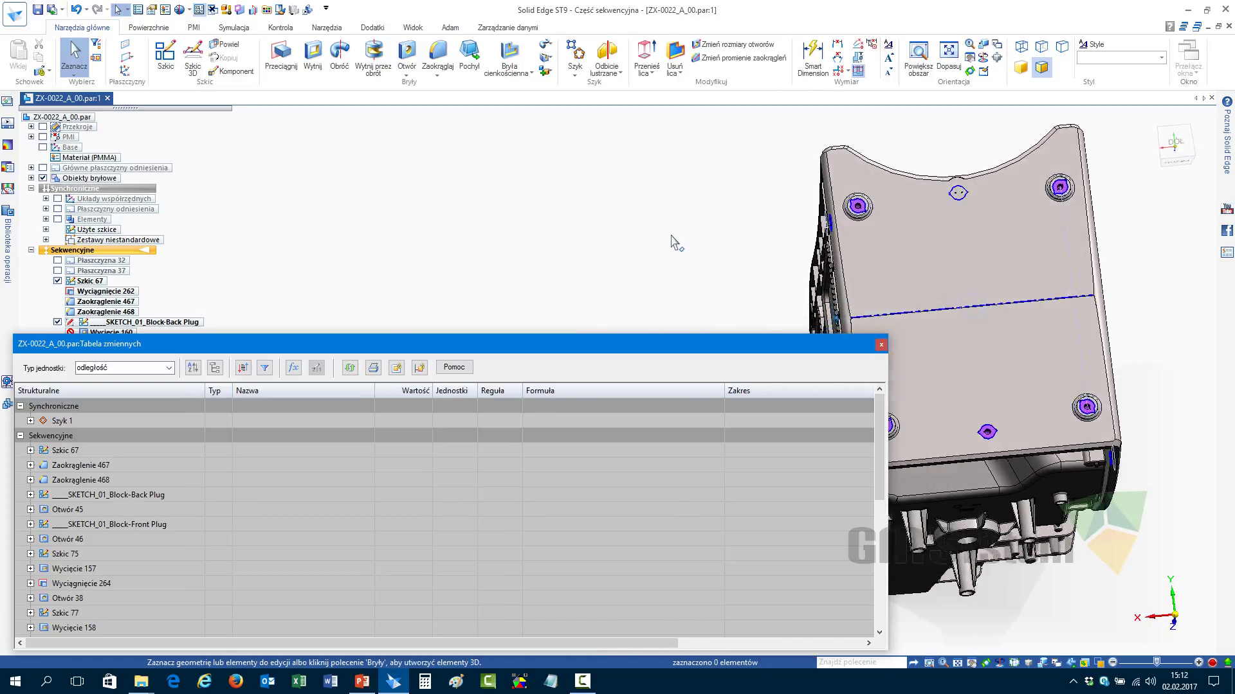
scroll(103, 489, "down", 2)
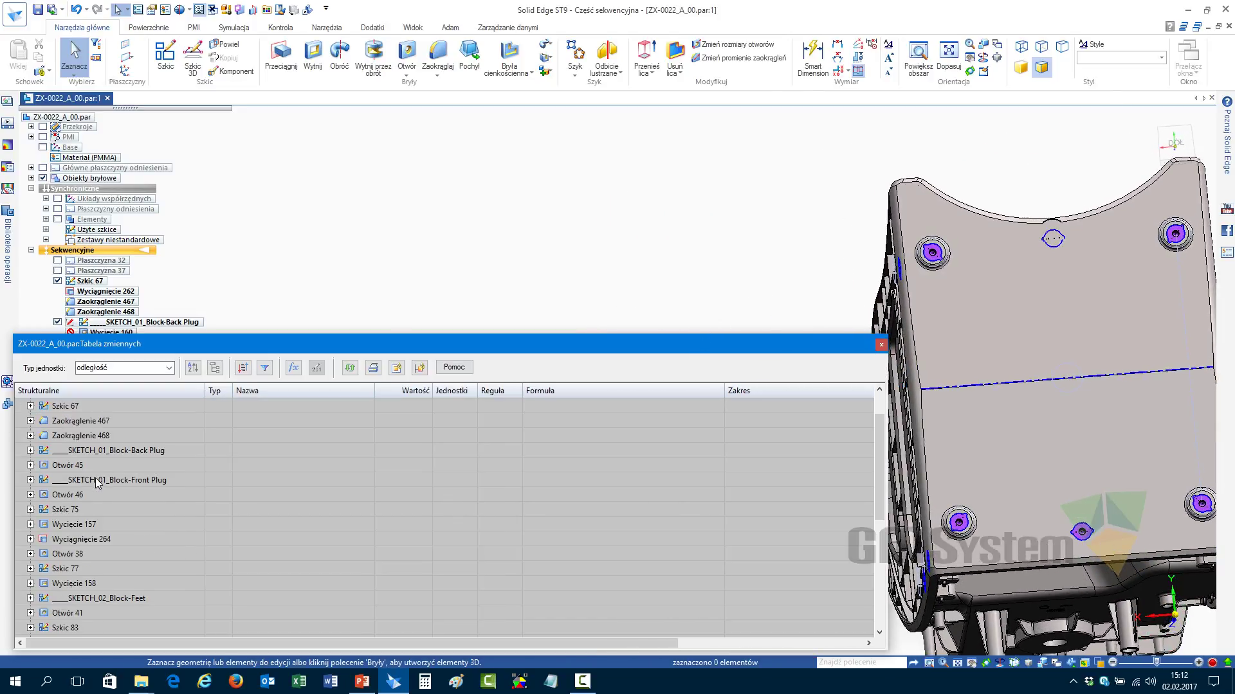
left_click(30, 554)
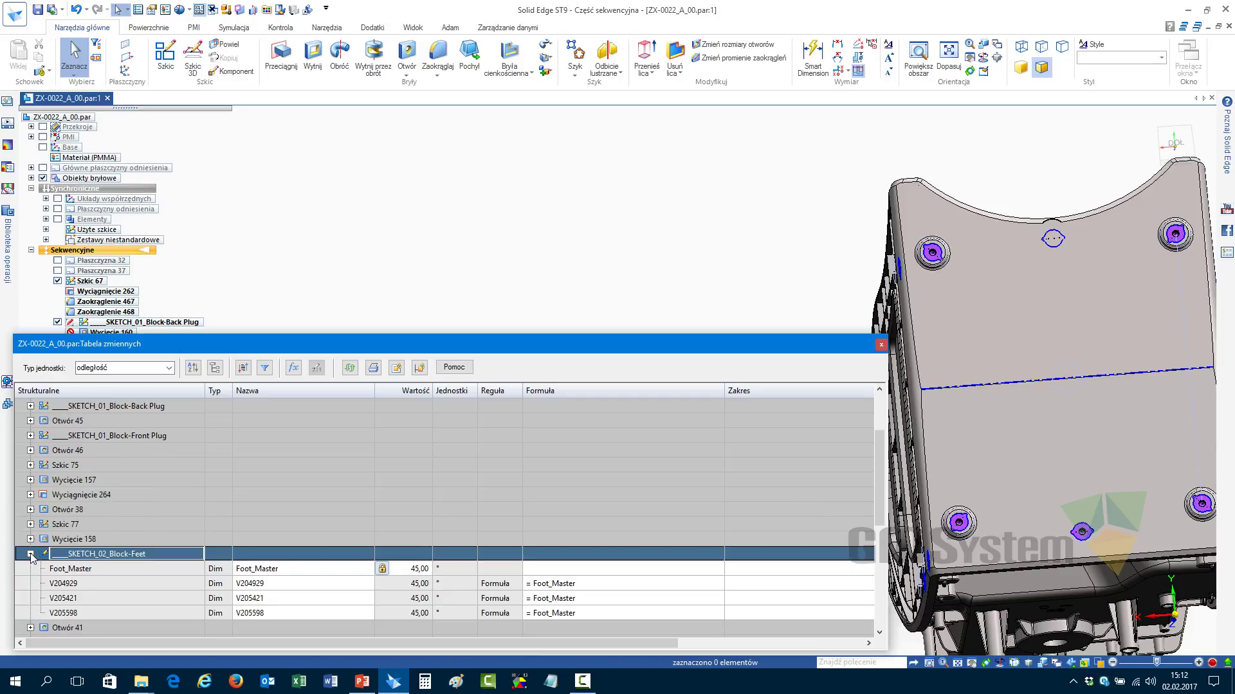
Set the Foot_Master angle variable of the feet sketch to 15 degrees
mouse_move(403, 564)
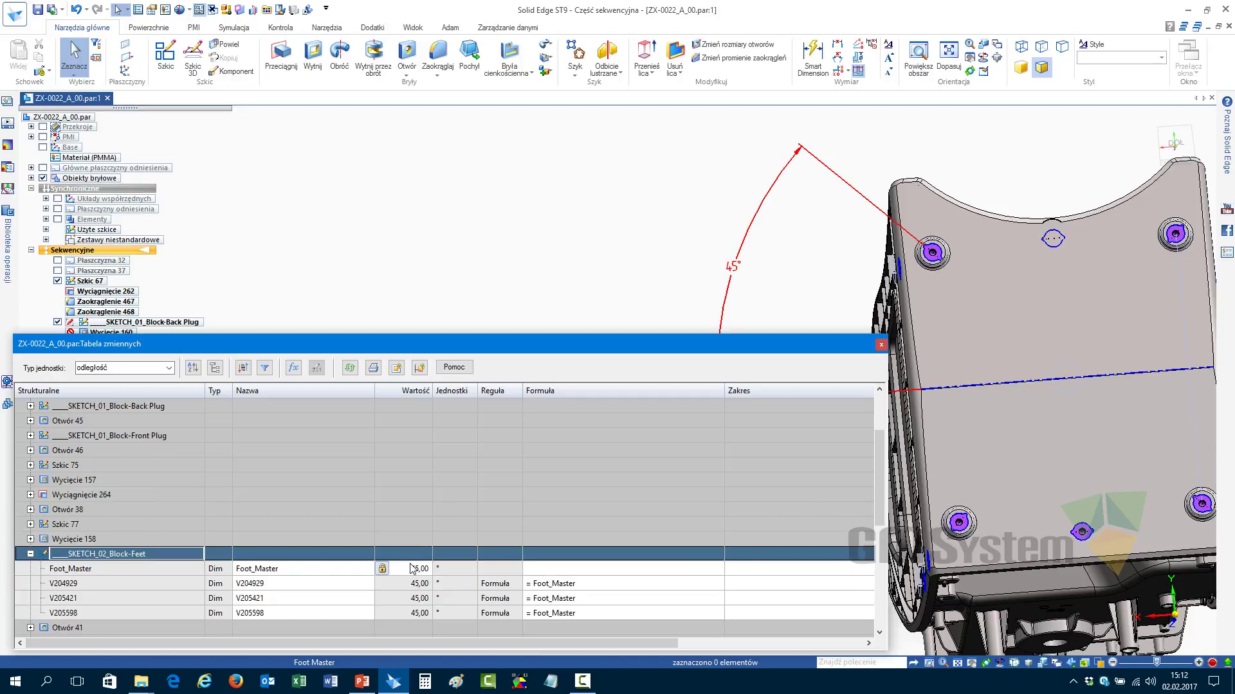
scroll(711, 164, "up", 4)
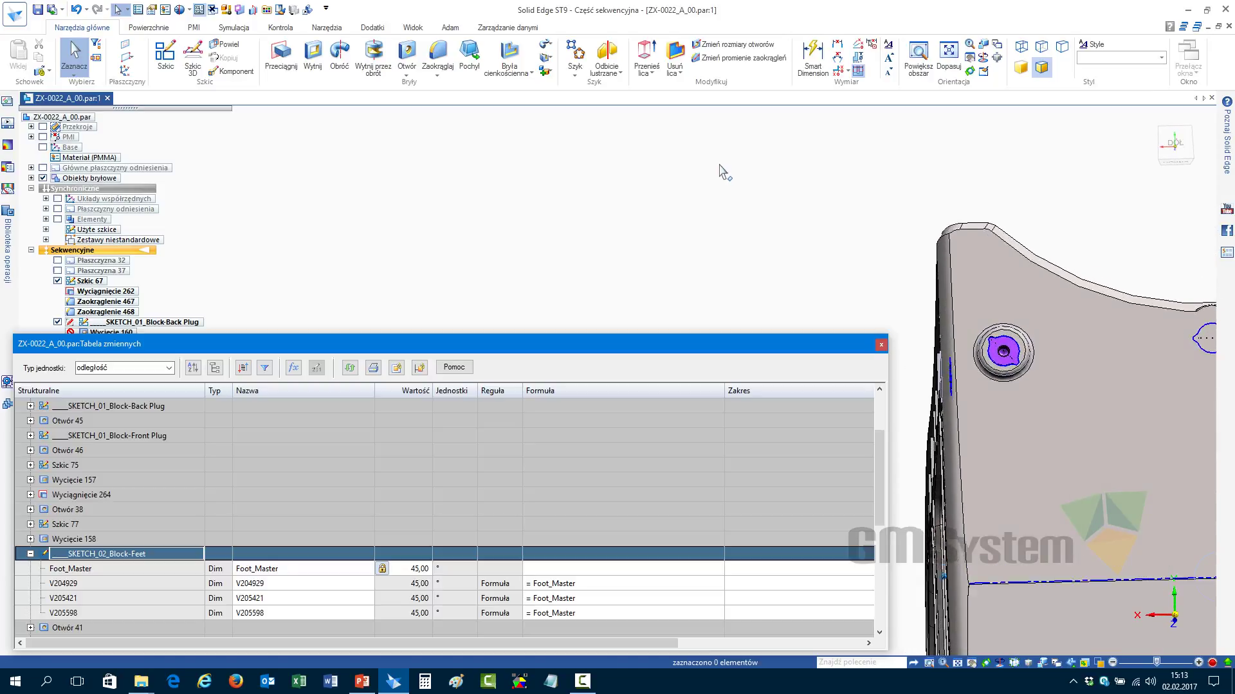
left_click(421, 569)
type("15")
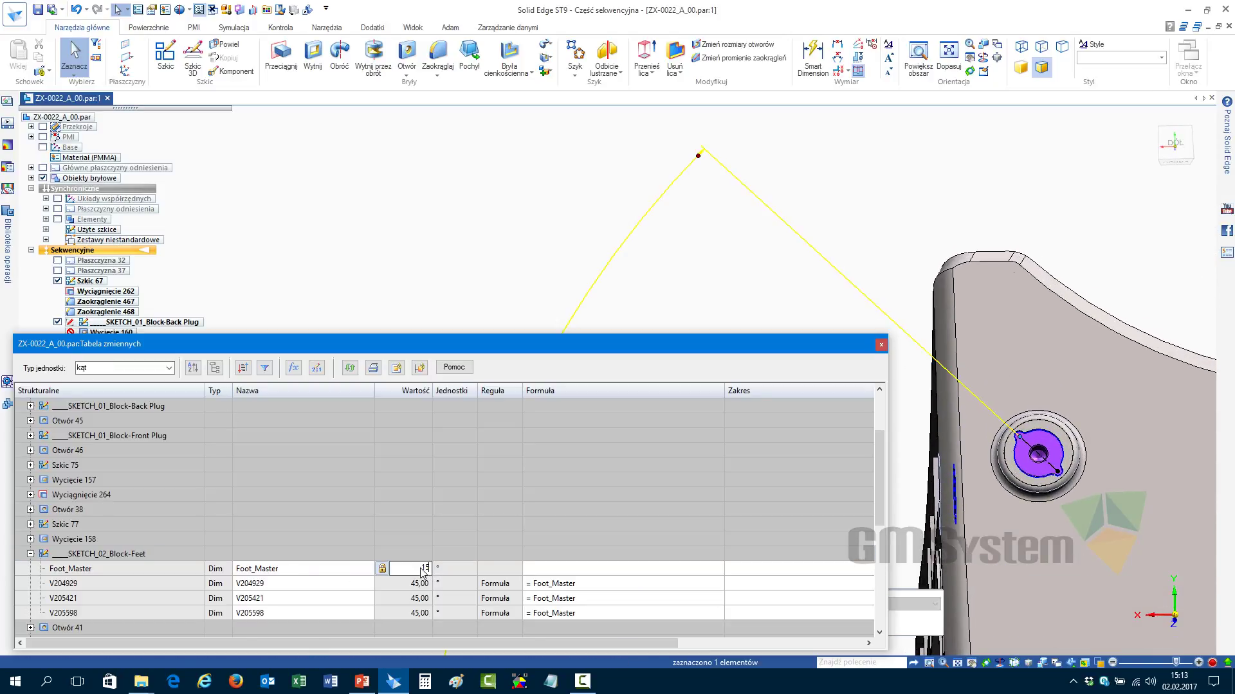
key("Return")
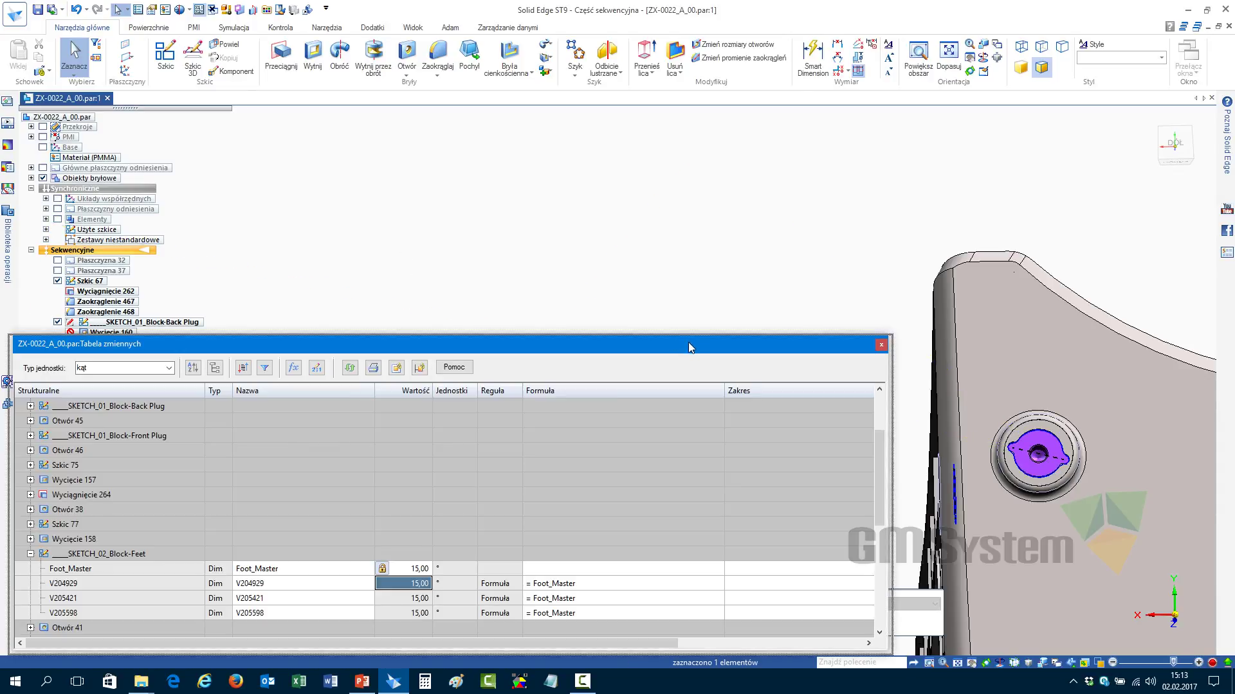
Move the variable table off the model and examine the orientation of the patterned cutouts on the top face
left_click_drag(670, 344, 363, 489)
scroll(483, 283, "down", 2)
scroll(481, 278, "down", 2)
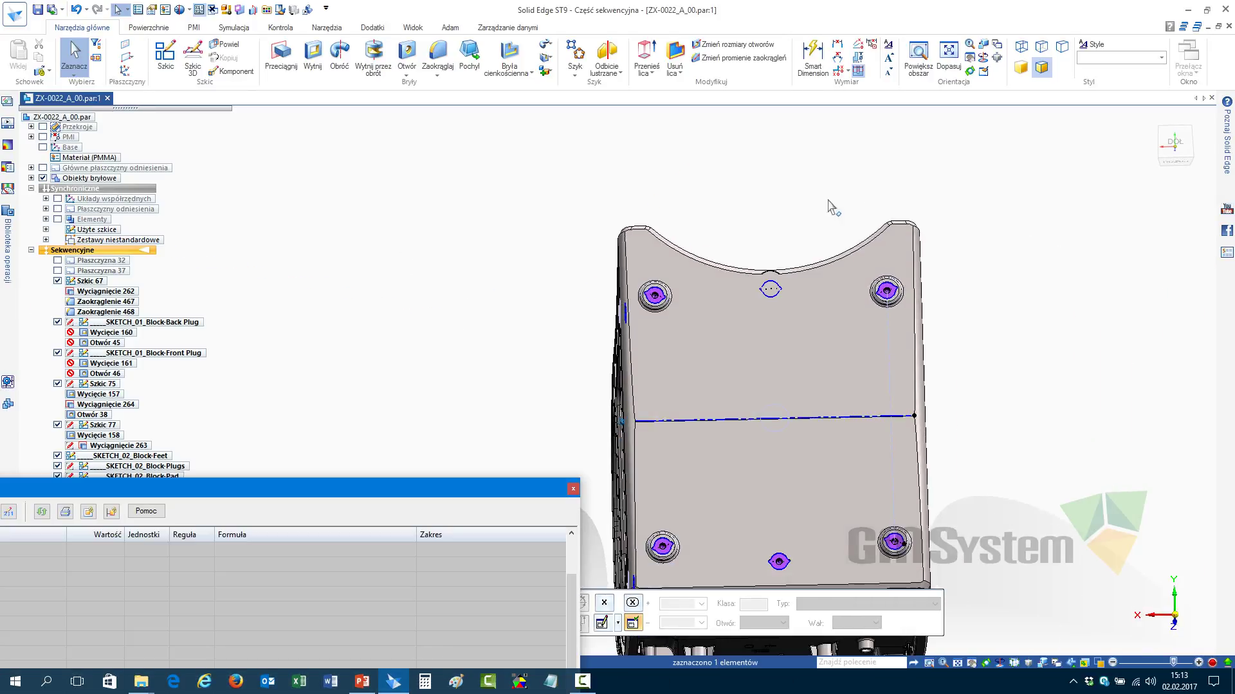
scroll(887, 206, "up", 5)
scroll(783, 207, "down", 3)
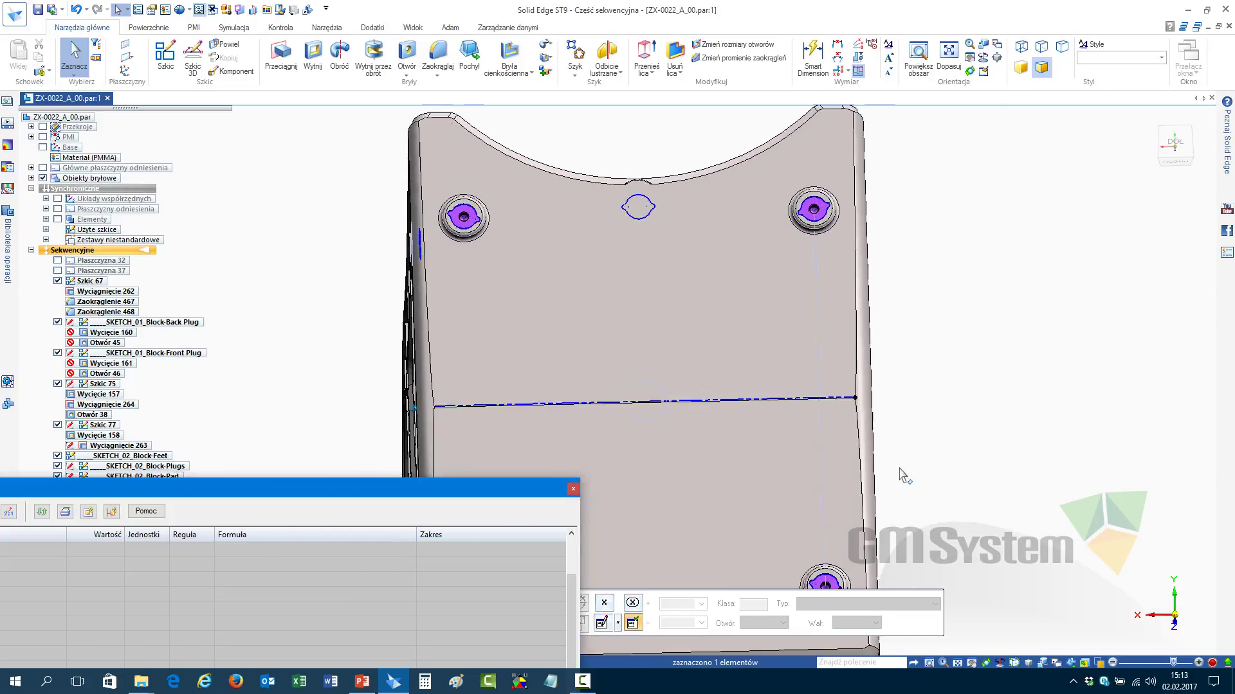
scroll(885, 502, "up", 4)
scroll(928, 514, "down", 5)
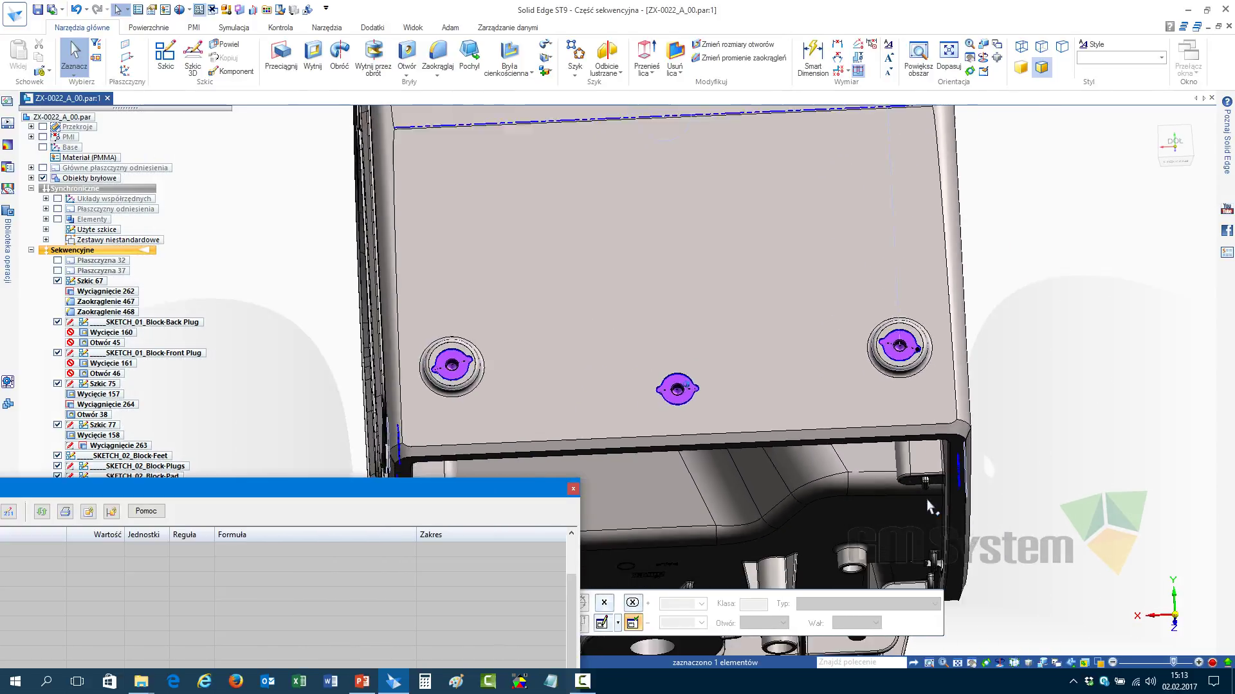
middle_click_drag(562, 265, 572, 278)
scroll(571, 277, "up", 1)
Close the variable table and view the housing's cutouts on the top and side faces together
left_click_drag(455, 487, 717, 185)
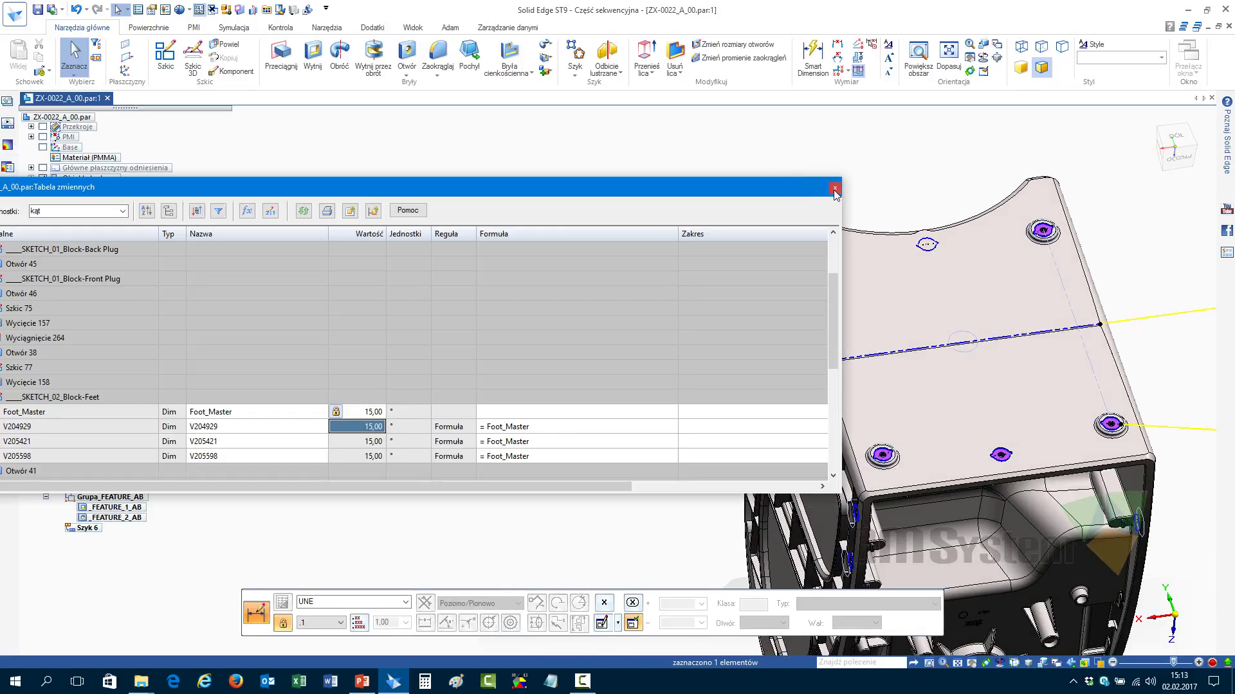
left_click(835, 187)
middle_click_drag(526, 241, 377, 192)
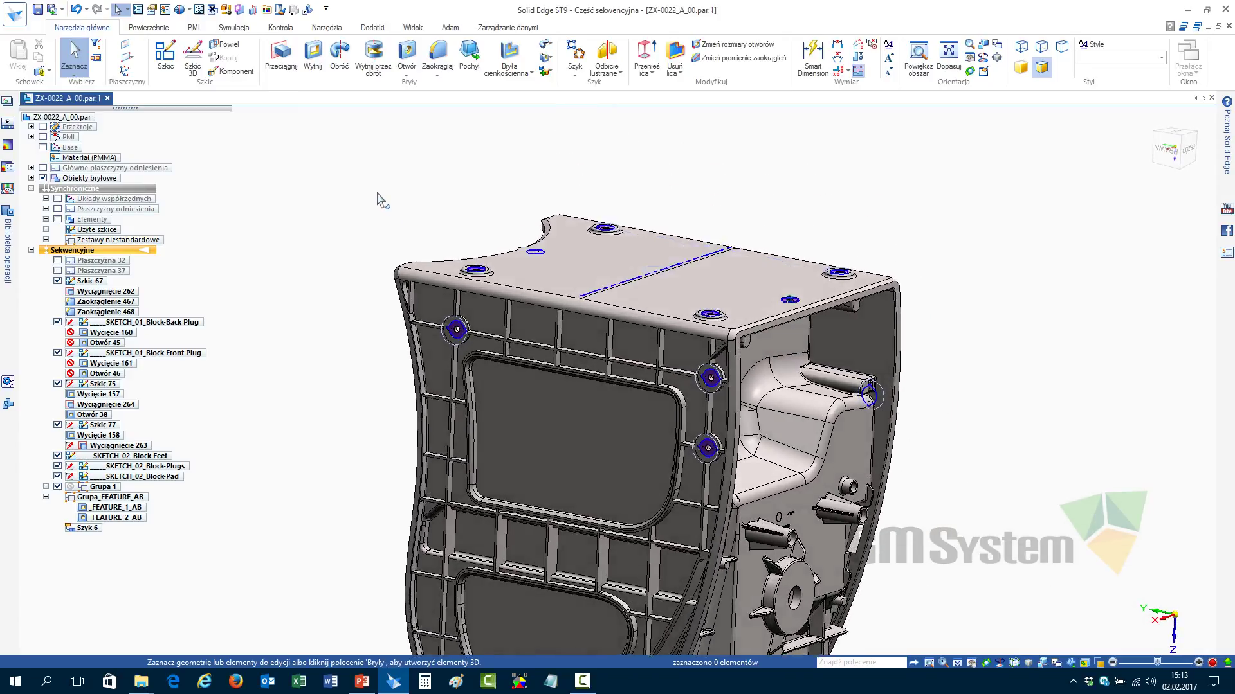
scroll(376, 193, "up", 4)
scroll(382, 201, "up", 1)
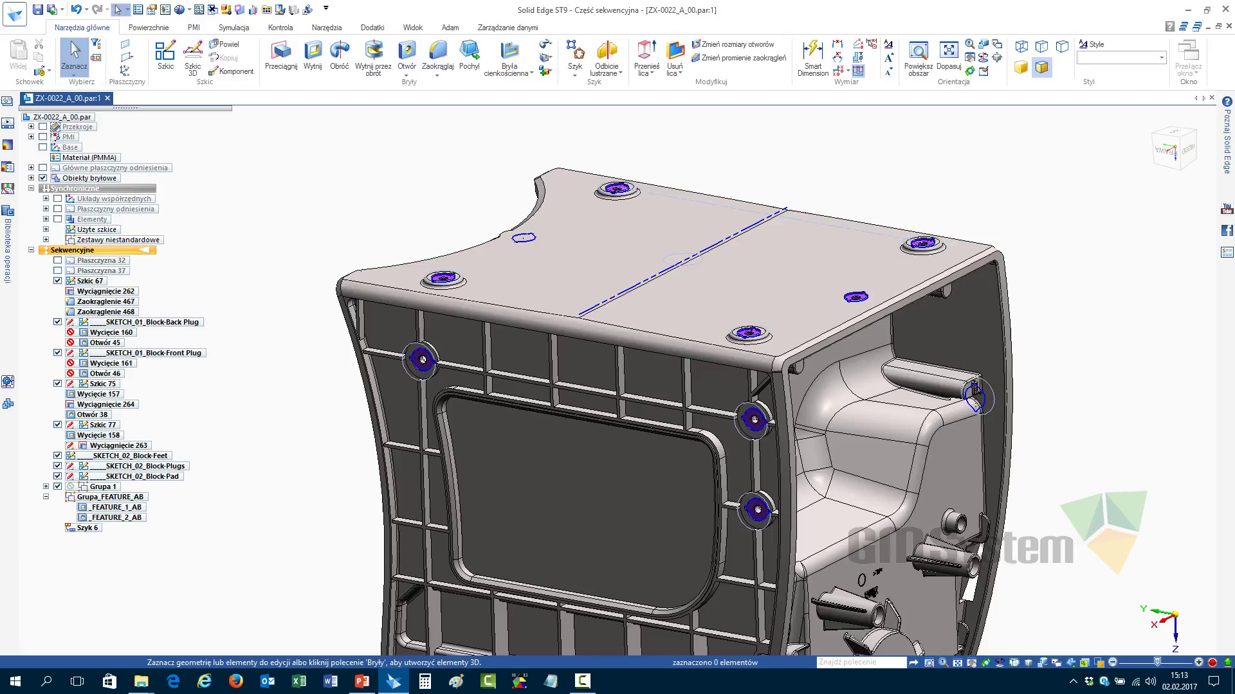
Switch to the PowerPoint outline slide and back to Solid Edge, and examine the ZX-0017_B_01 part from several sides
key("alt+Tab")
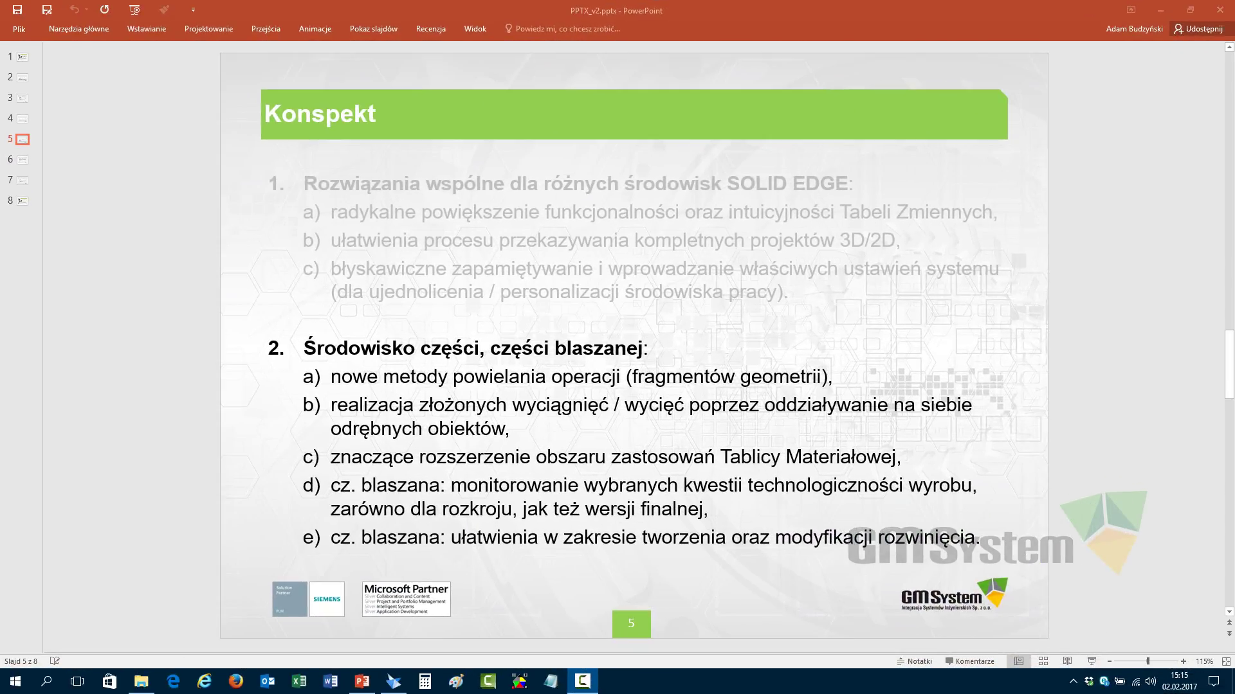
left_click(394, 682)
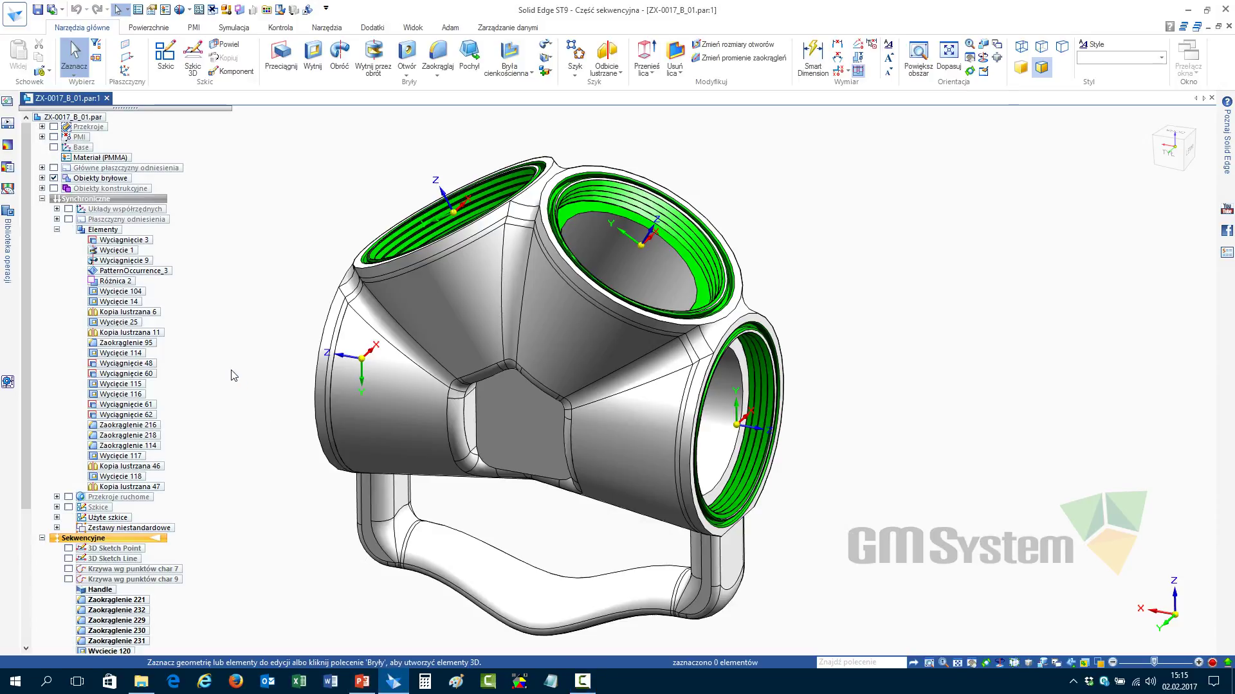
key("Down")
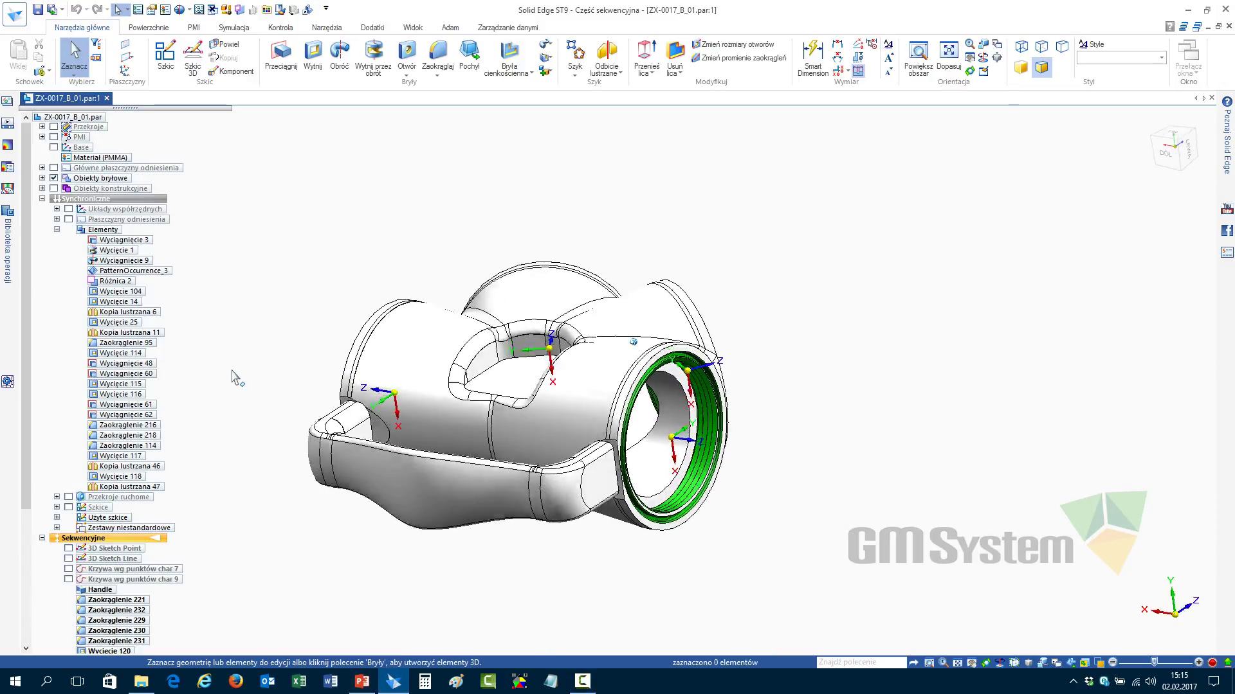
key("Down")
key("Down")
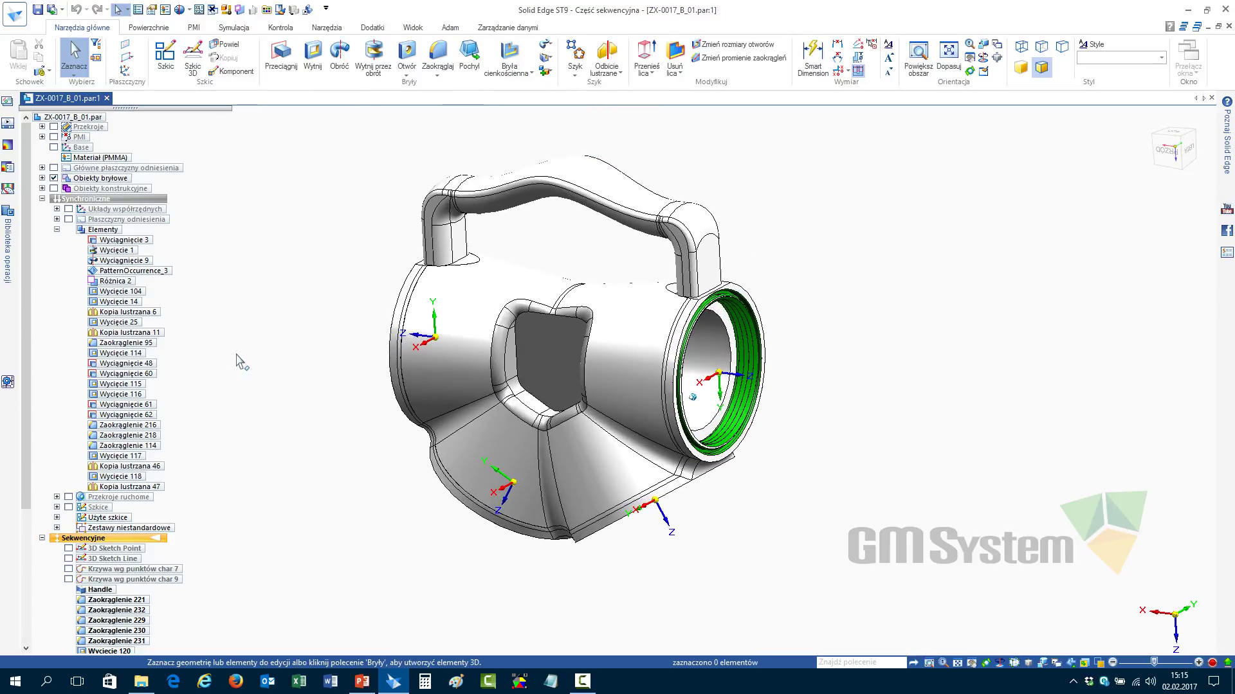
key("Down")
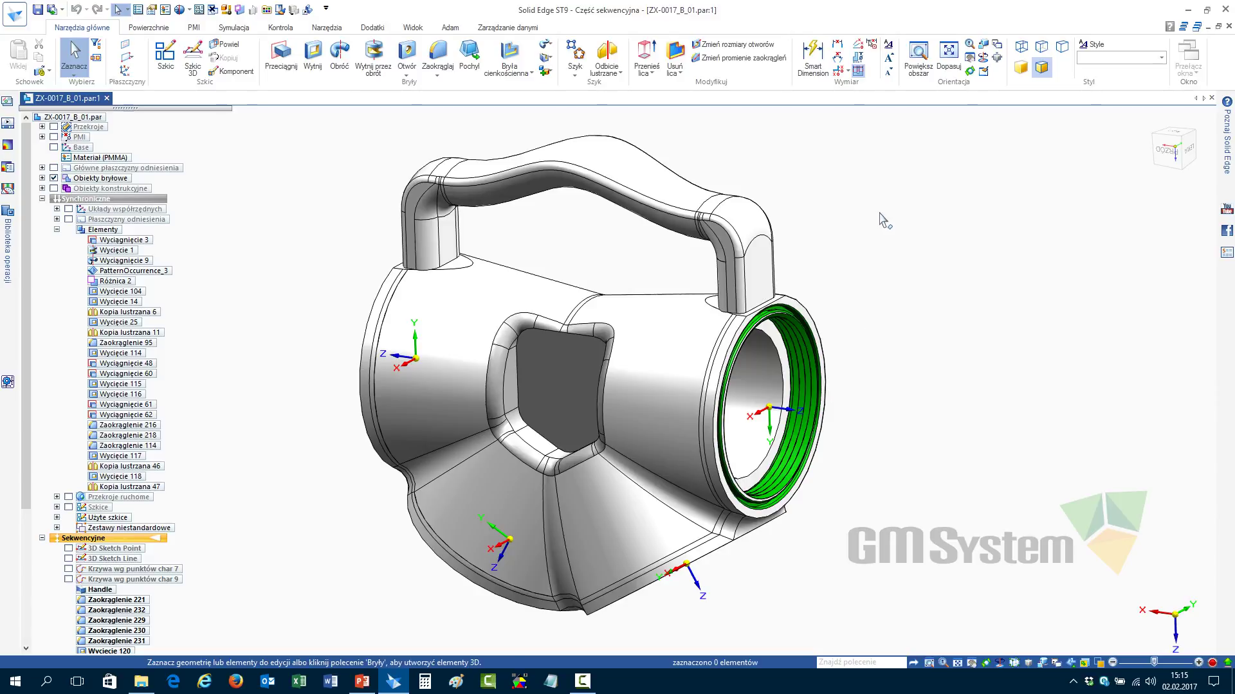
Close the ZX-0017_B_01 part and bring up the ZX-0017_A part
key("ctrl+F4")
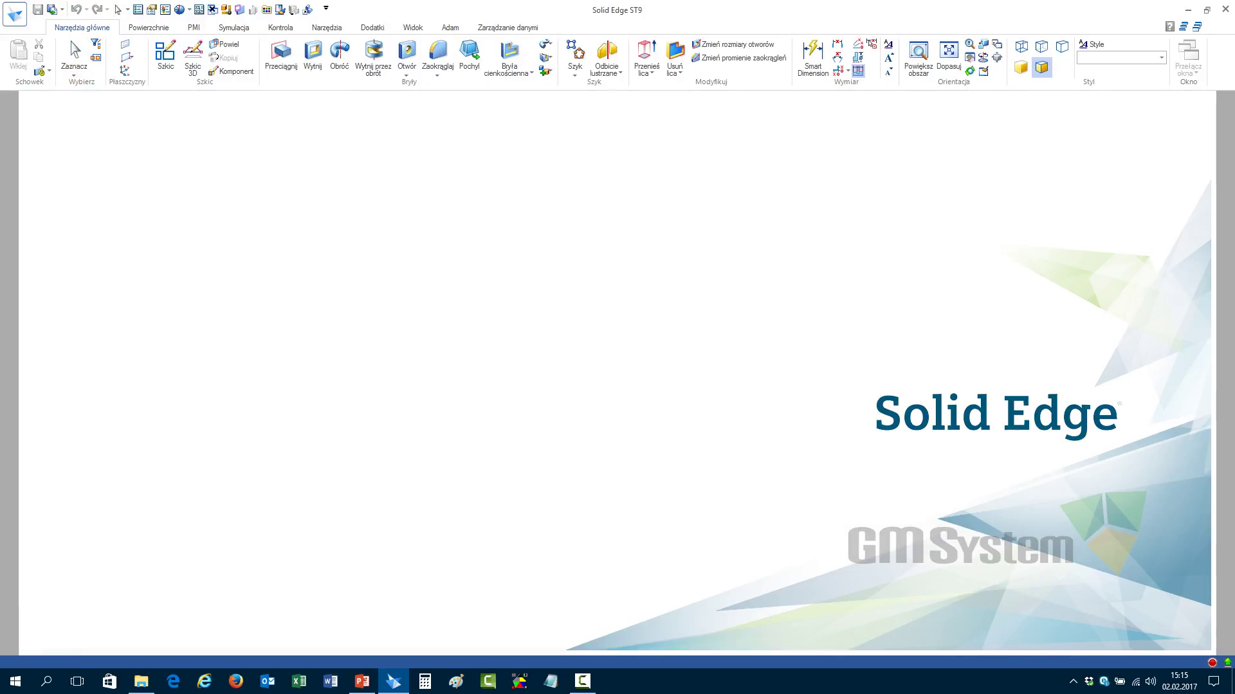
key("alt+Tab")
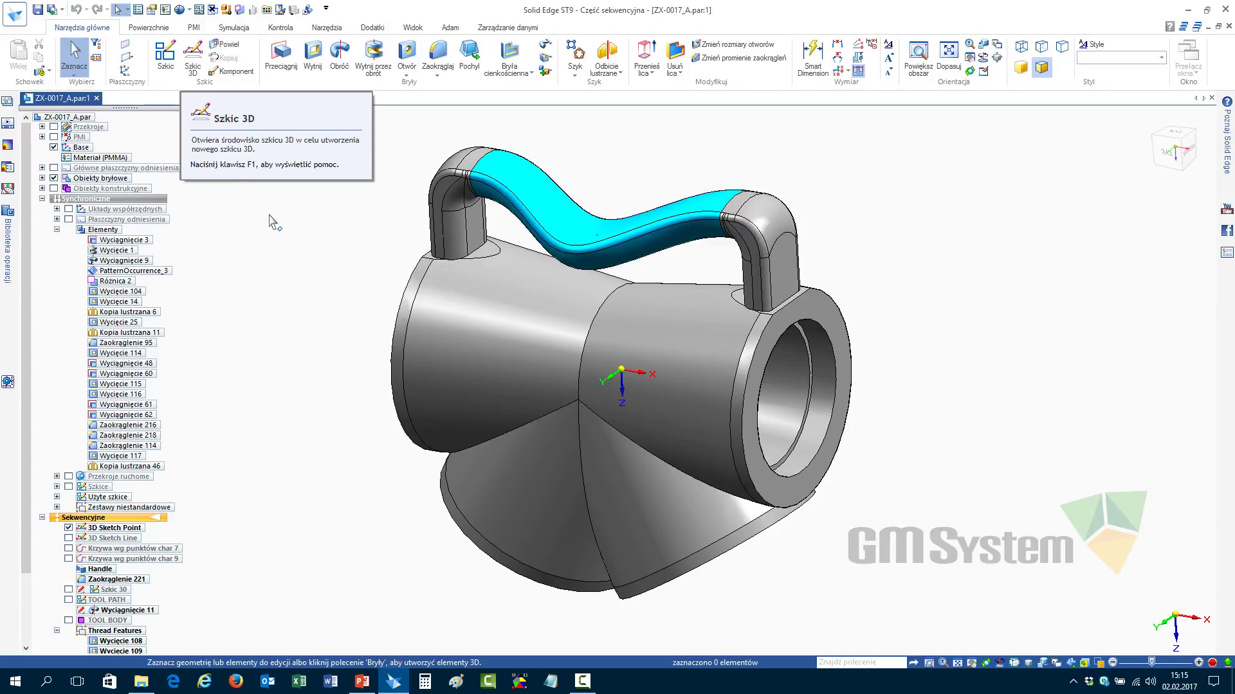
left_click(193, 57)
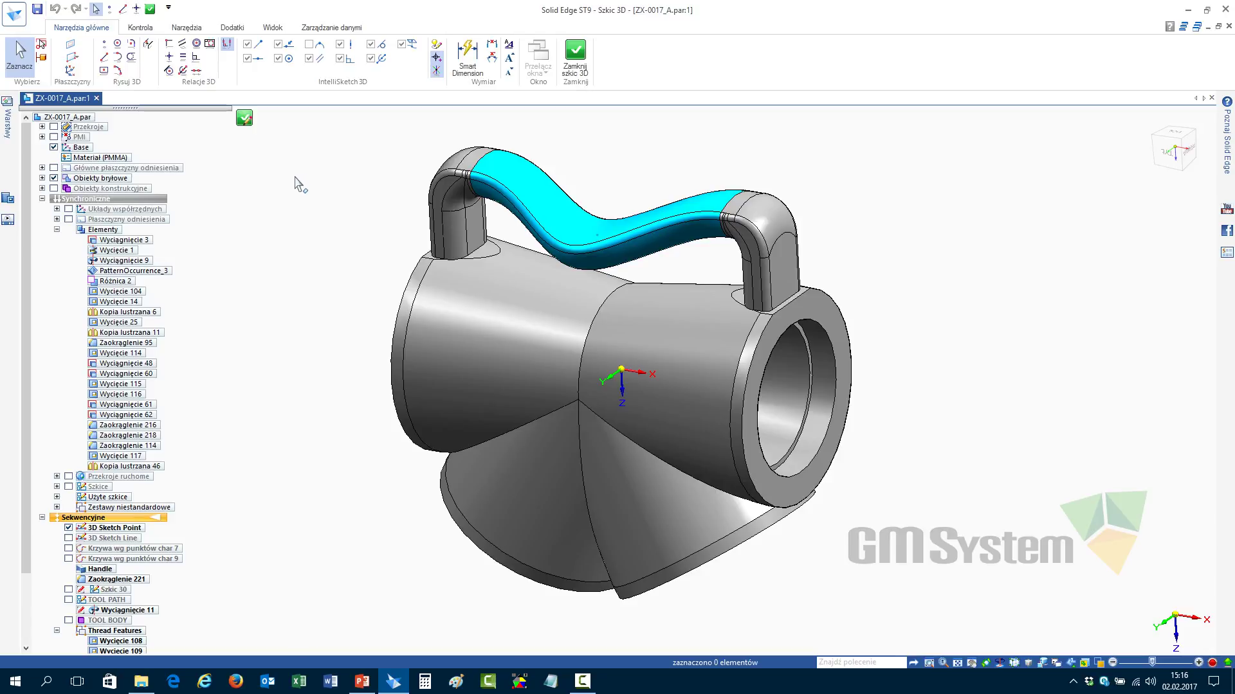
middle_click_drag(557, 174, 542, 292)
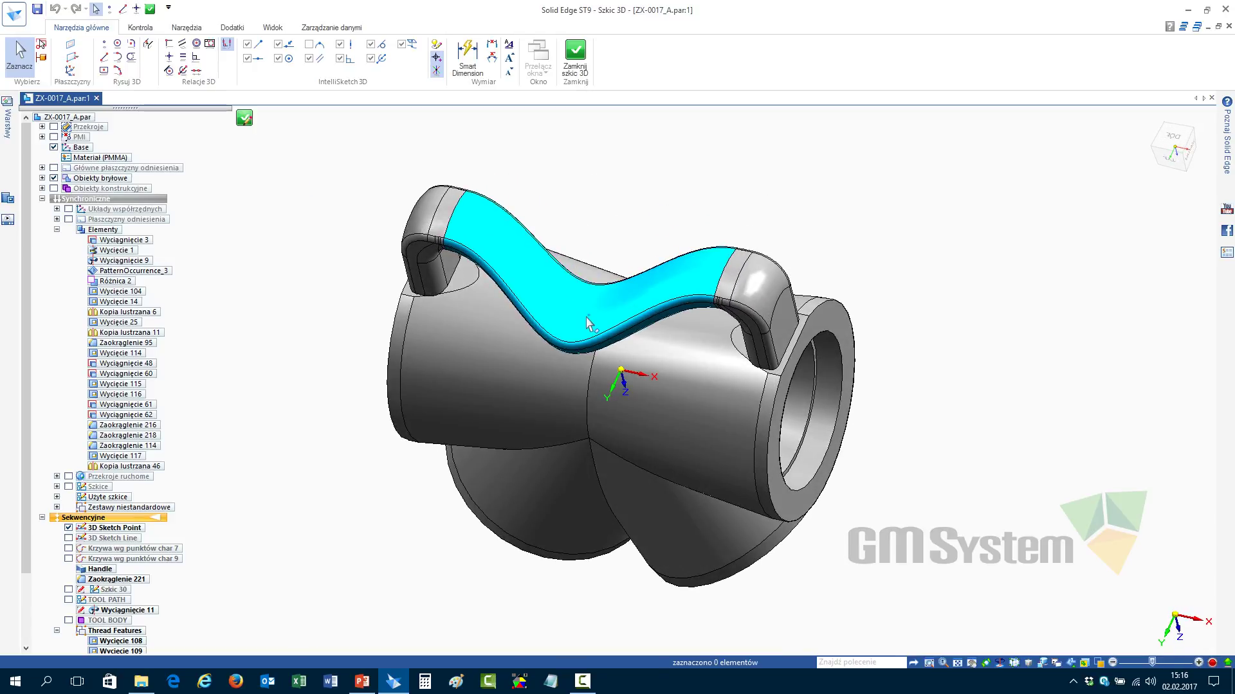
left_click(245, 119)
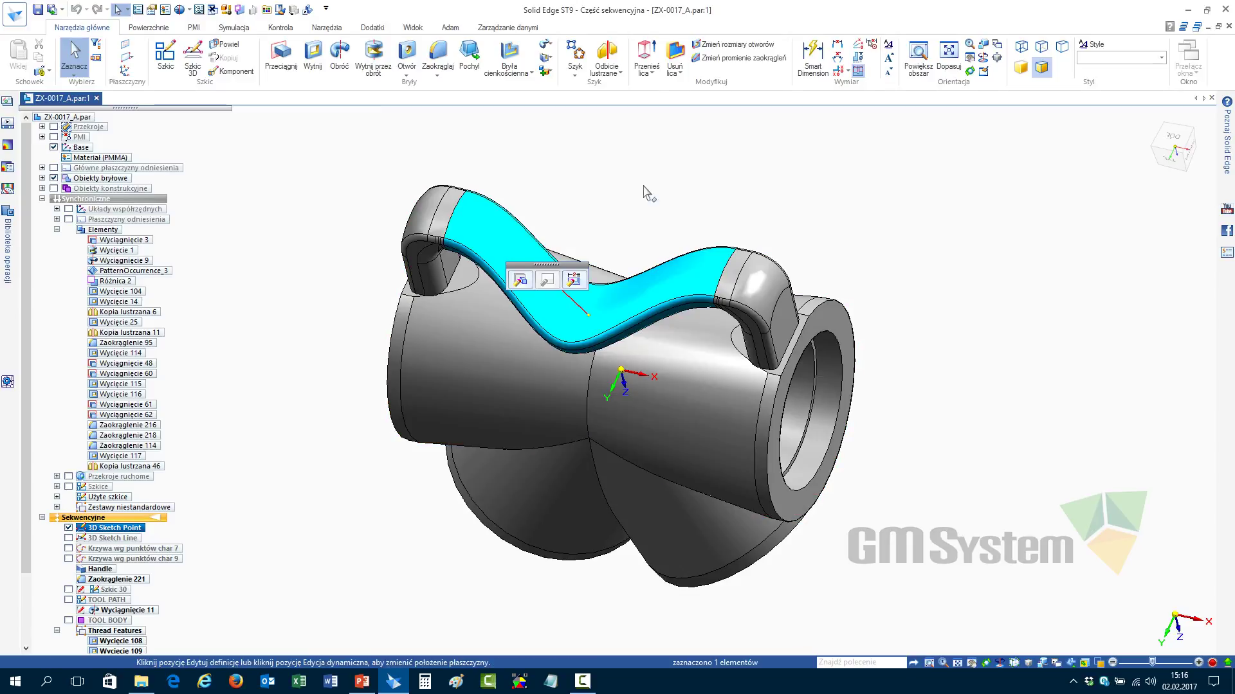
Edit the 3D Sketch Point on the handle, setting its X and Y coordinates relative to Base to 0 mm
middle_click_drag(656, 207, 697, 416)
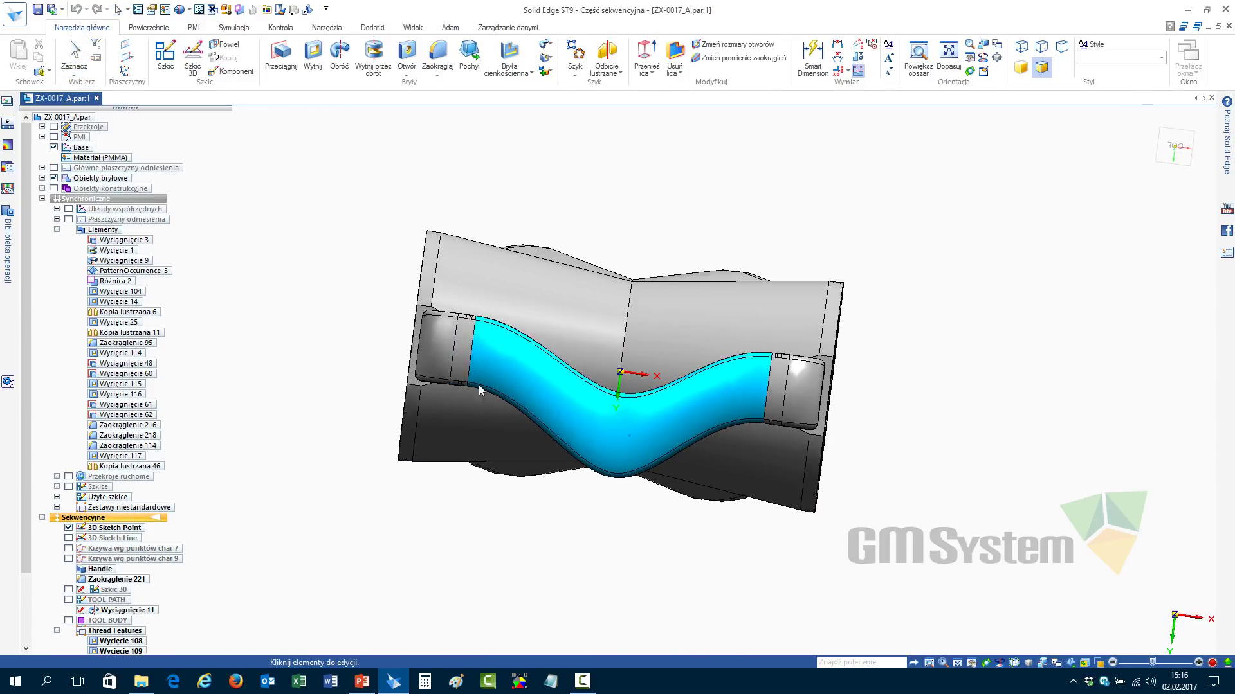
left_click(630, 438)
key("ctrl+f")
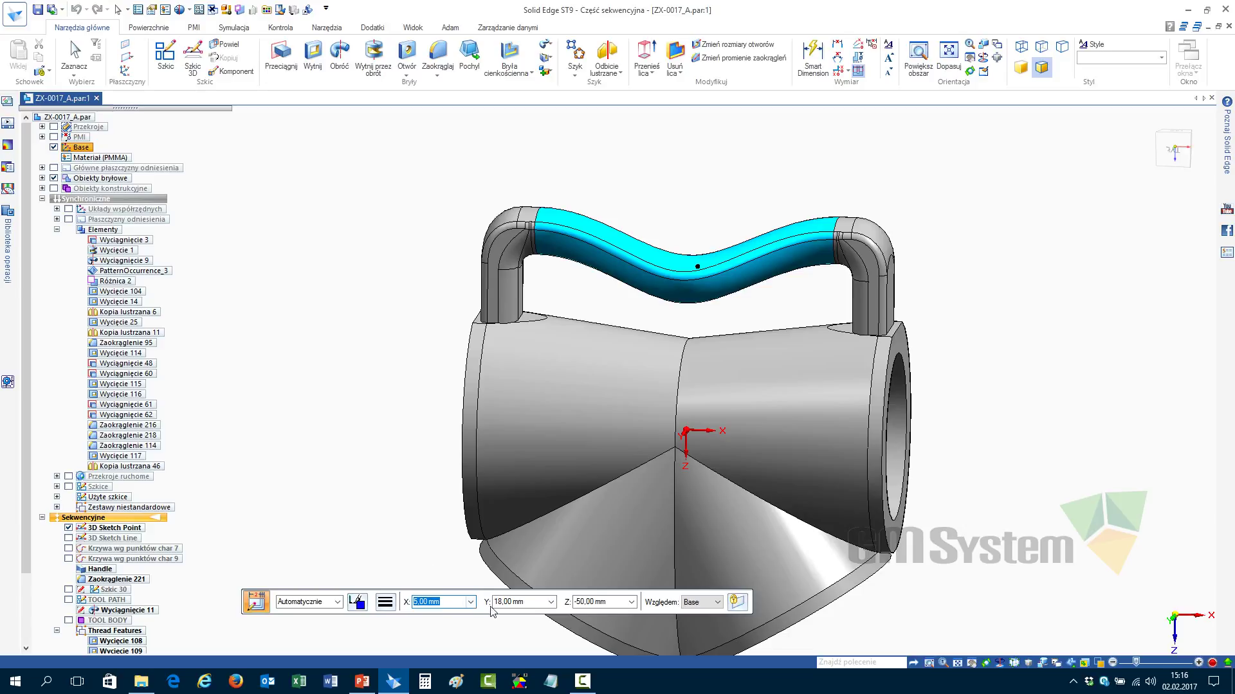
left_click_drag(486, 608, 466, 177)
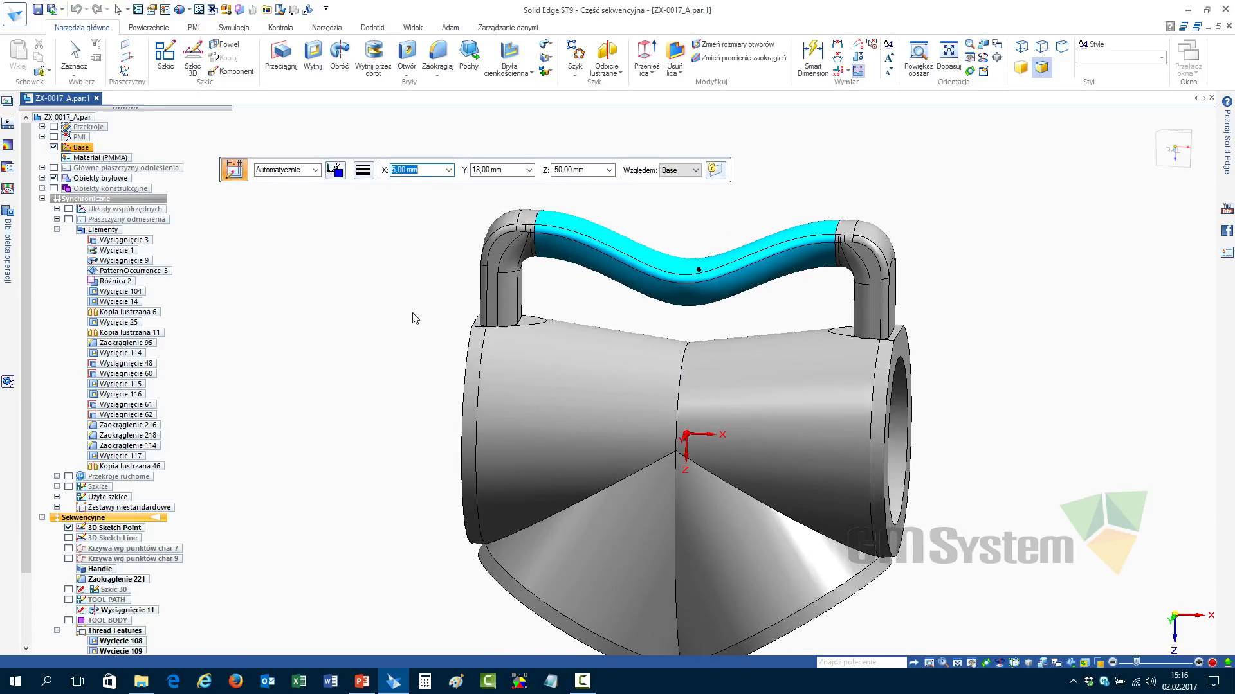
left_click(1189, 150)
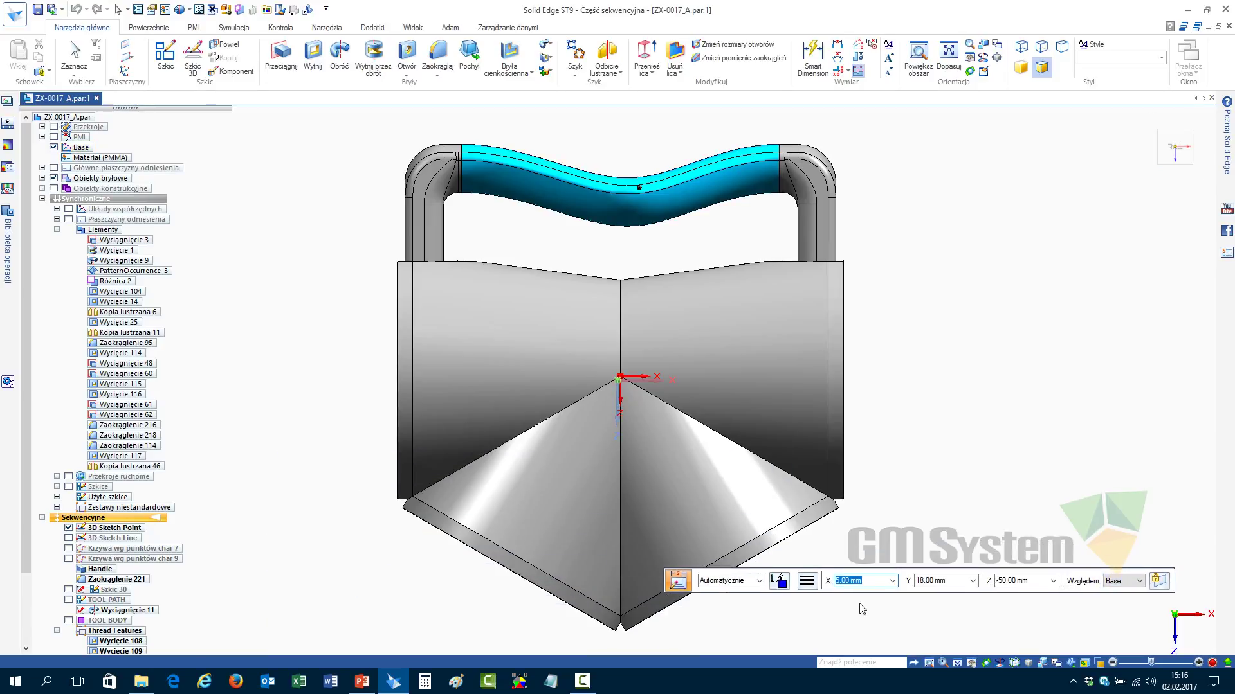
type("0")
key("Tab")
type("0")
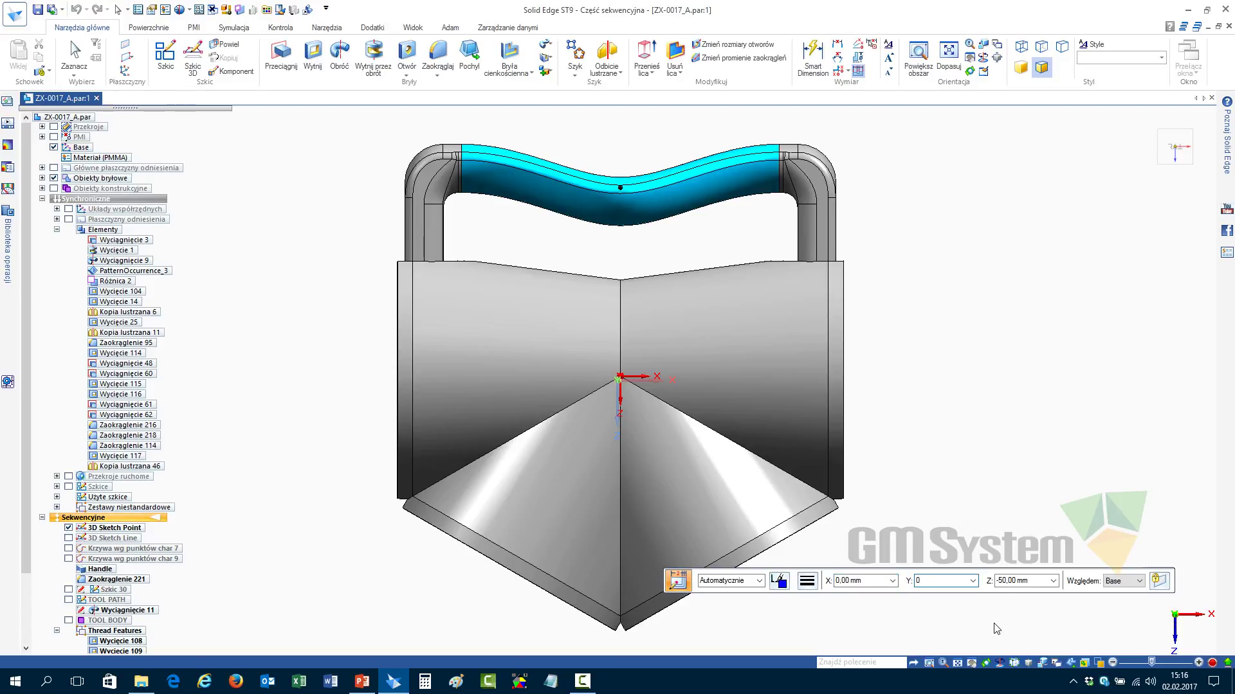
key("Tab")
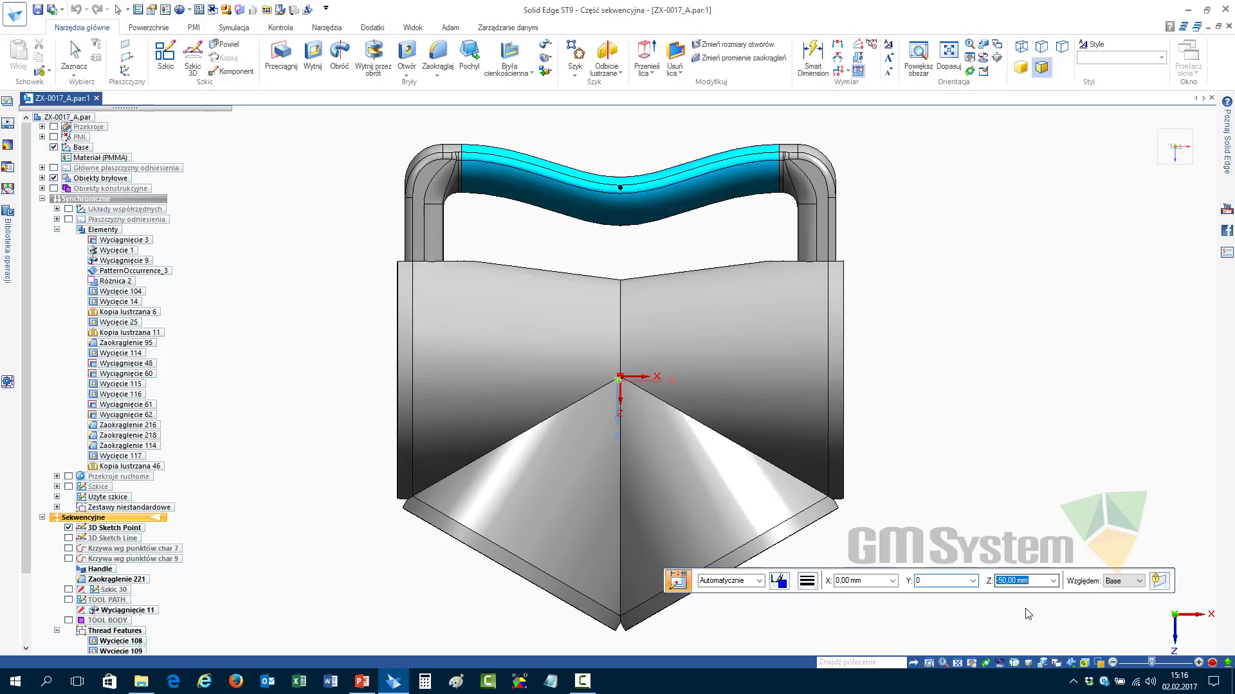
Try a Z coordinate of -75 mm for the handle's sketch point, and set it back to -50 mm
type("-75")
key("Return")
middle_click_drag(639, 220, 663, 342)
left_click(1013, 581)
type("-50")
key("Return")
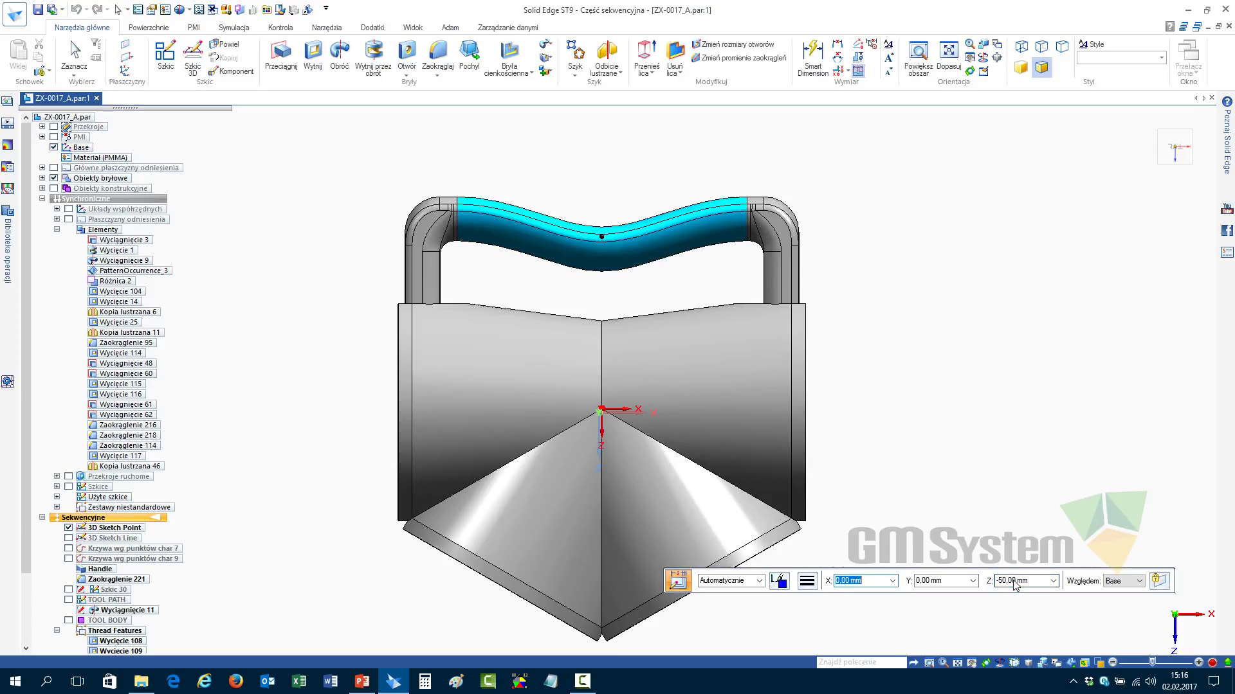
Set the handle's sketch point to X 0 mm and Y -75 mm, and view the reshaped handle in 3D
left_click(1021, 583)
left_click(868, 586)
type("0")
left_click(1025, 582)
key("Tab")
type("-75")
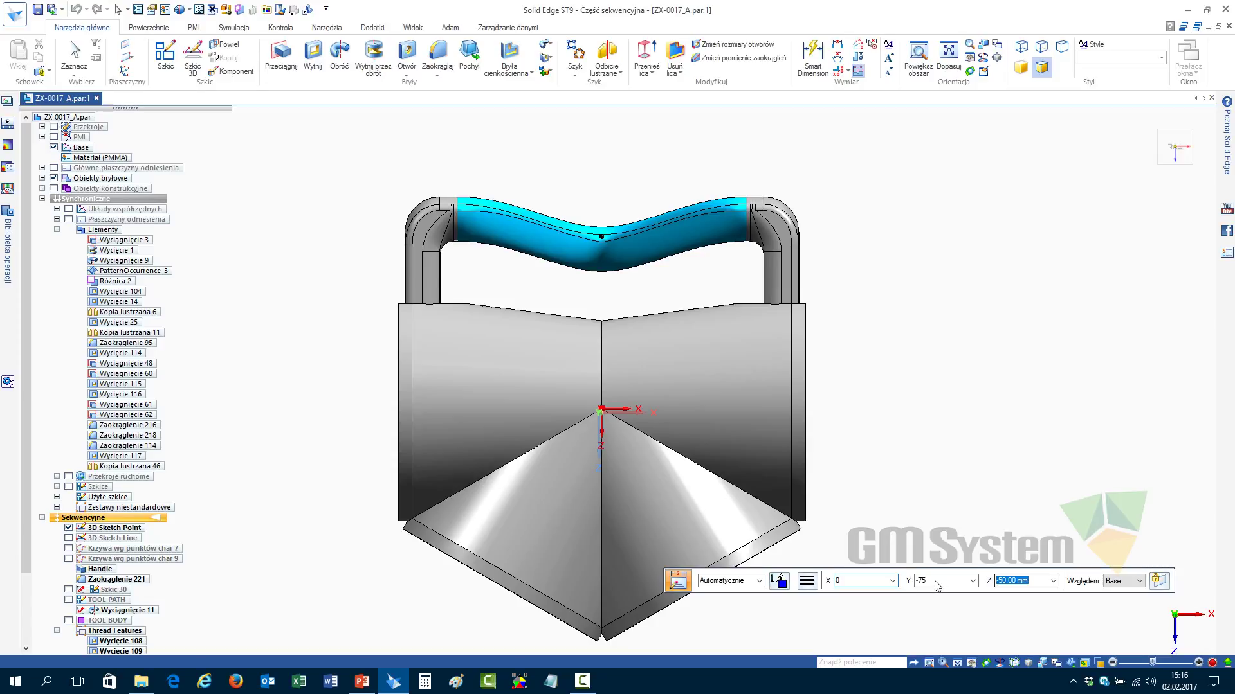
middle_click_drag(920, 259, 931, 287)
left_click(939, 582)
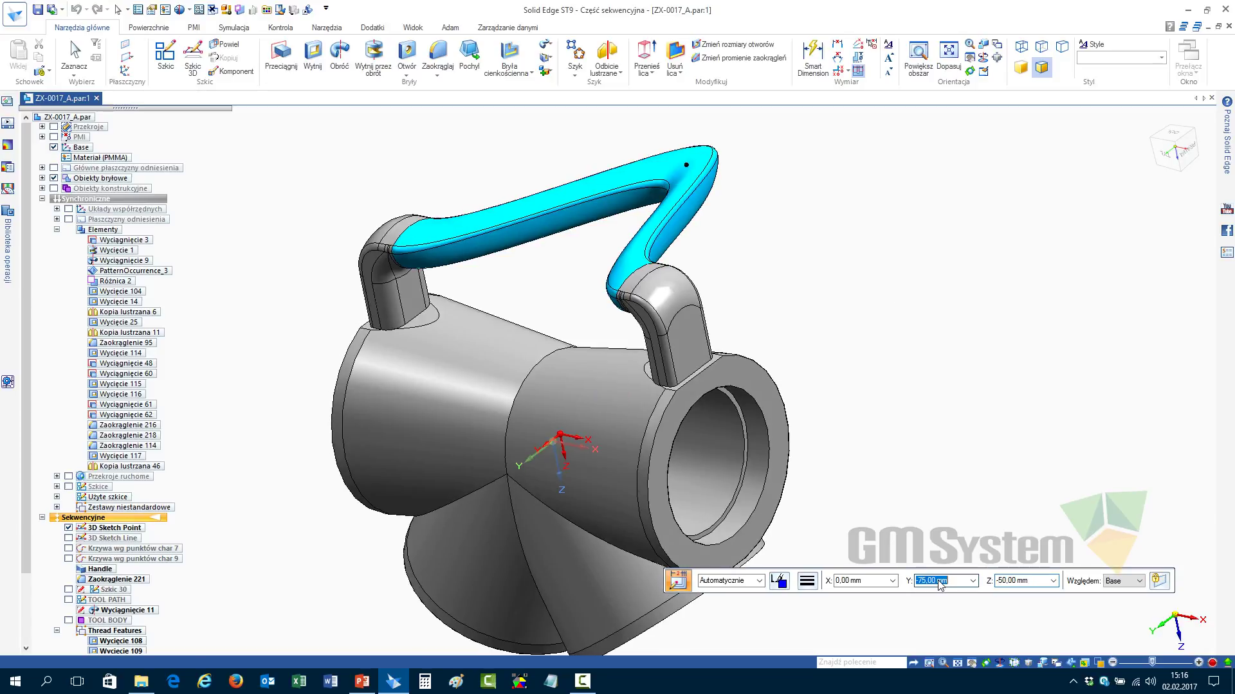
Set the handle's 3D sketch point to Y 0 mm and Z -75 mm relative to Base, and finish the point edit
type("0")
left_click(1019, 582)
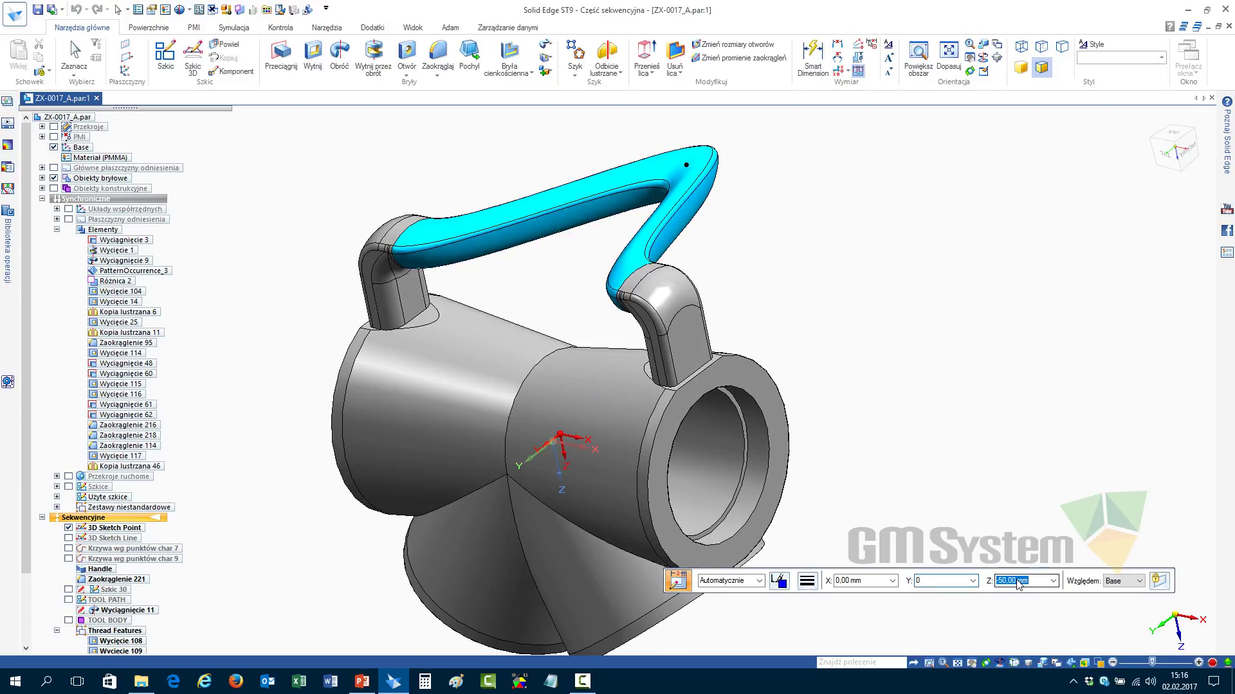
type("-")
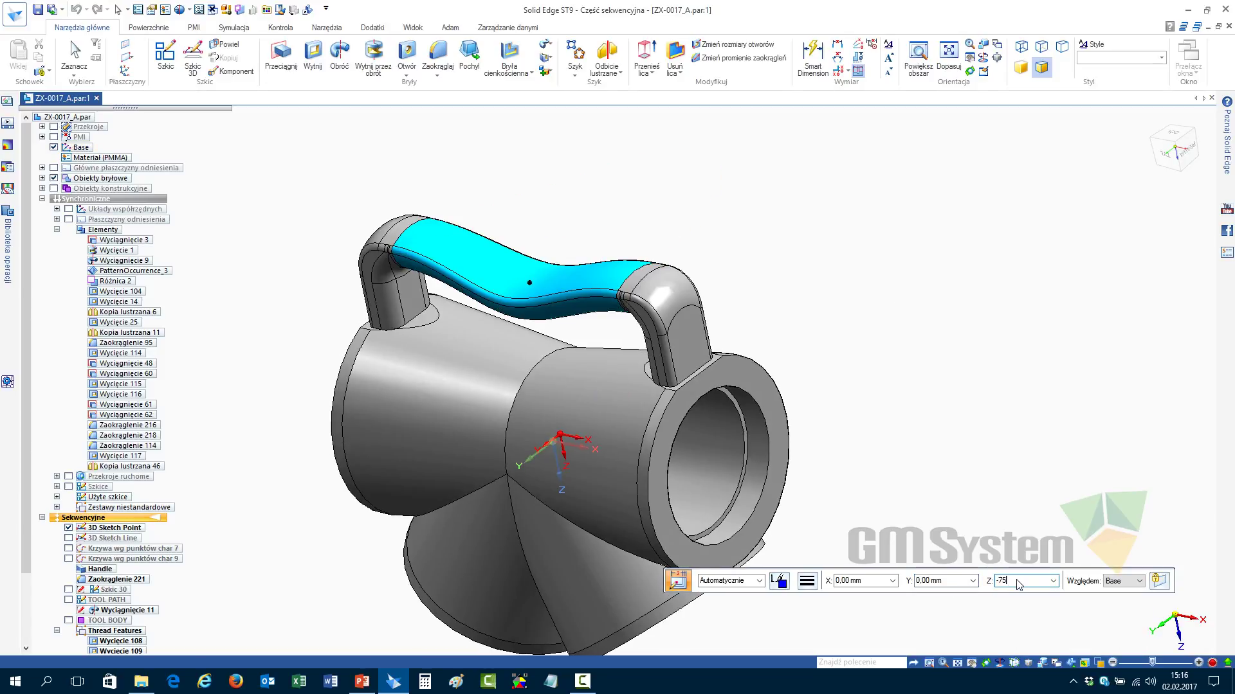
type("75")
key("Return")
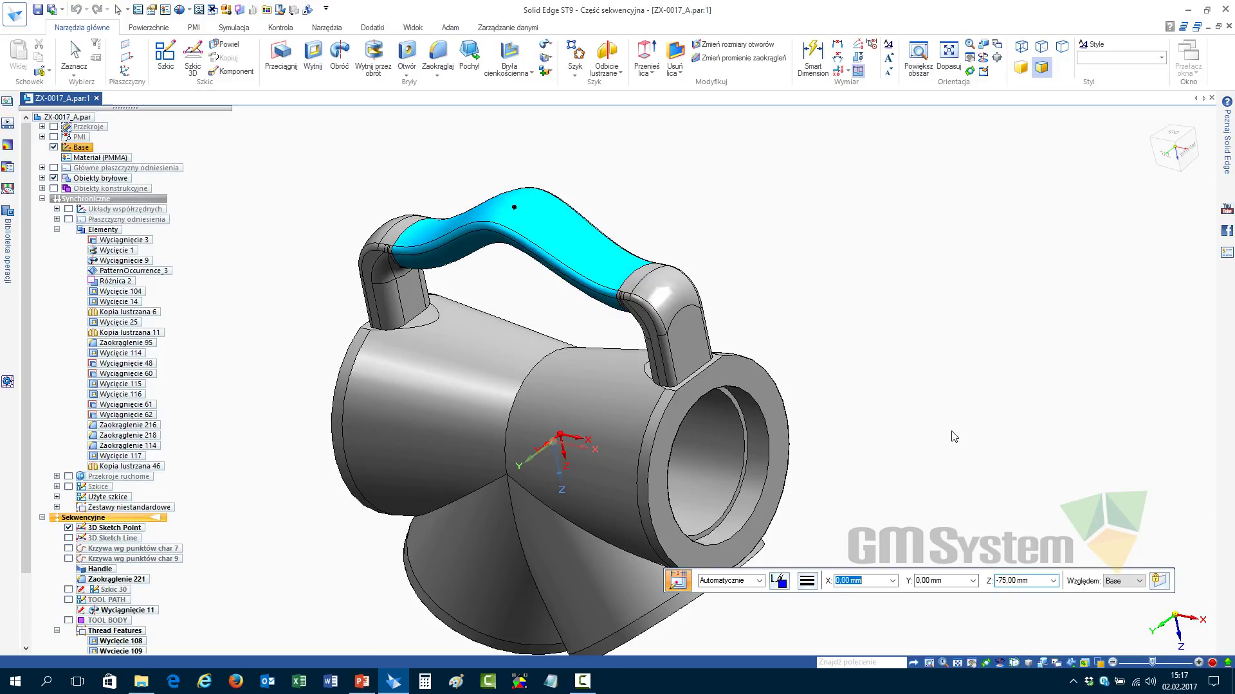
left_click(74, 57)
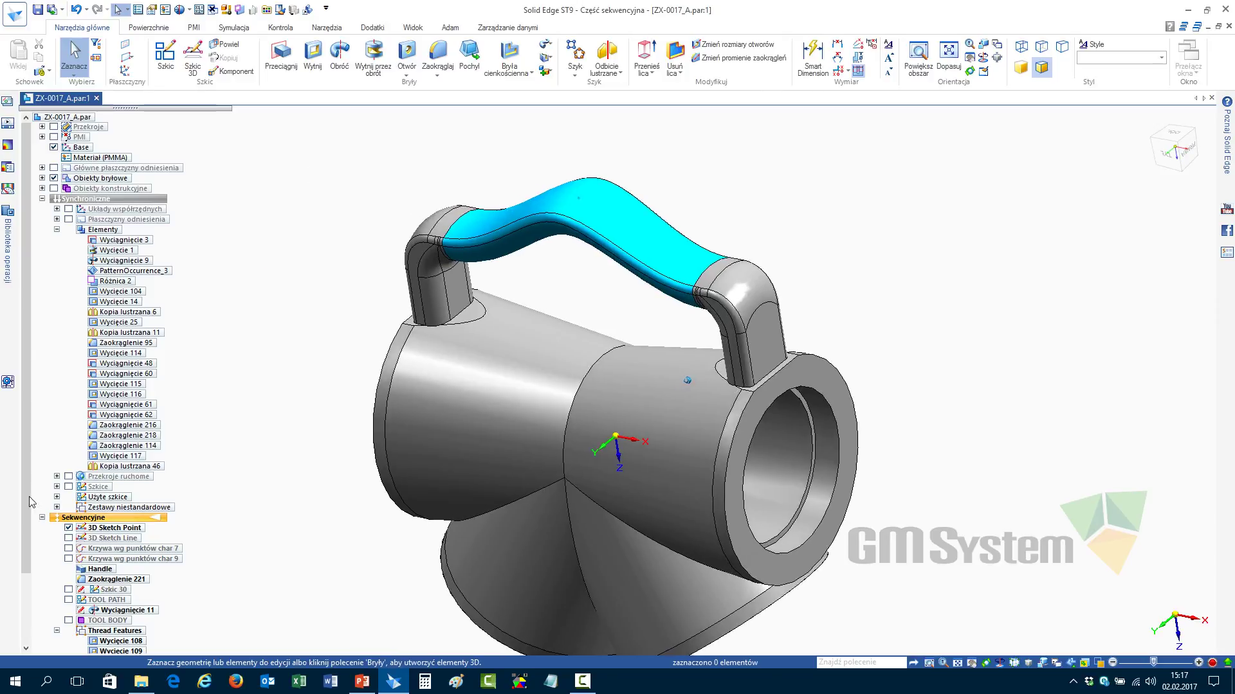
Show the handle's 3D Sketch Line, set its length dimension to 35 mm through dynamic edit, and view the widened handle
left_click_drag(25, 501, 22, 570)
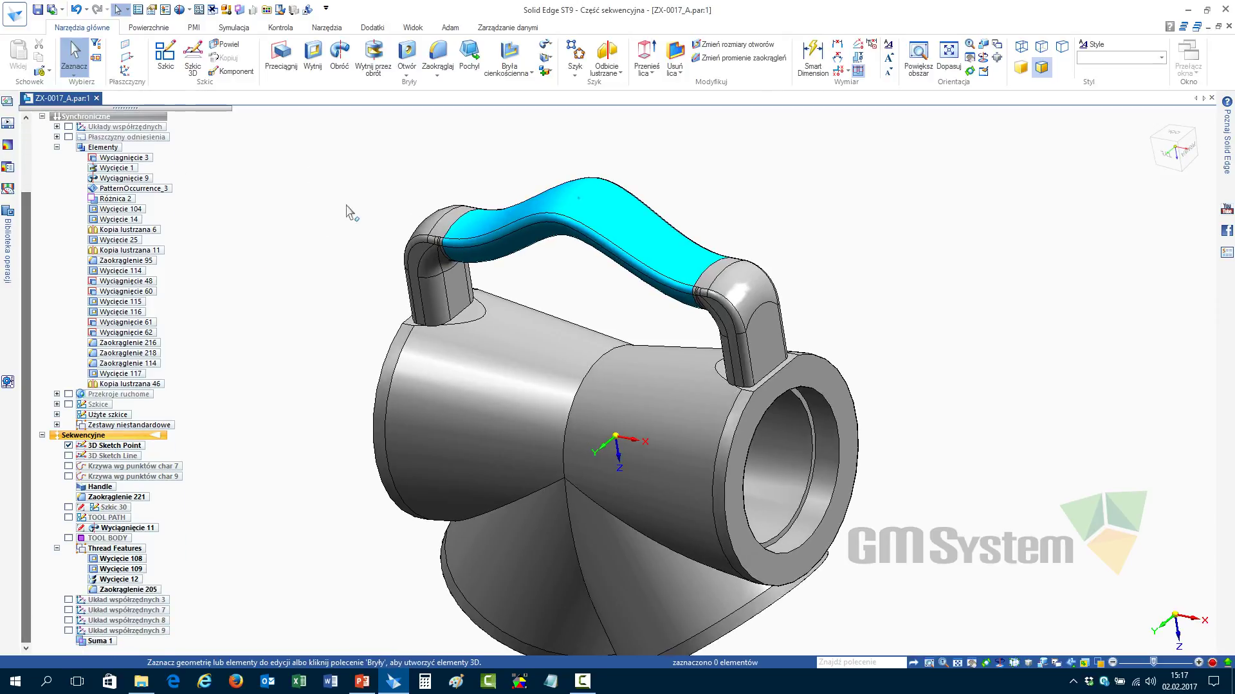
left_click(68, 456)
left_click(106, 456)
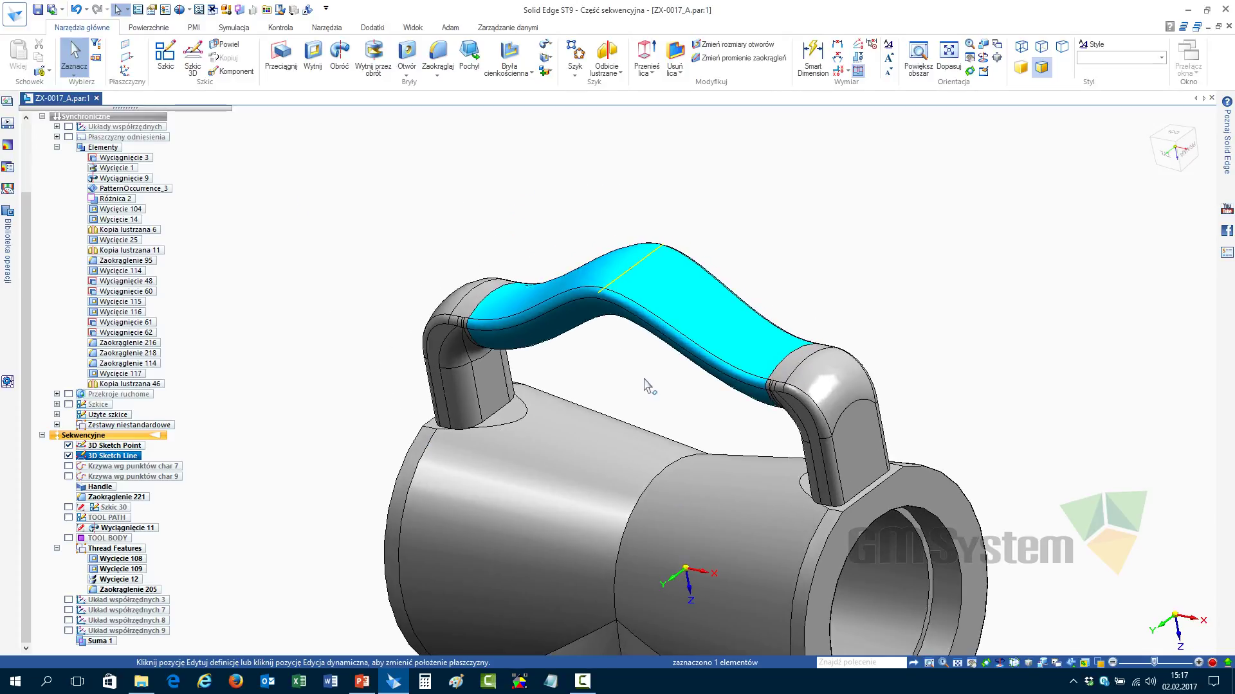
left_click(565, 282)
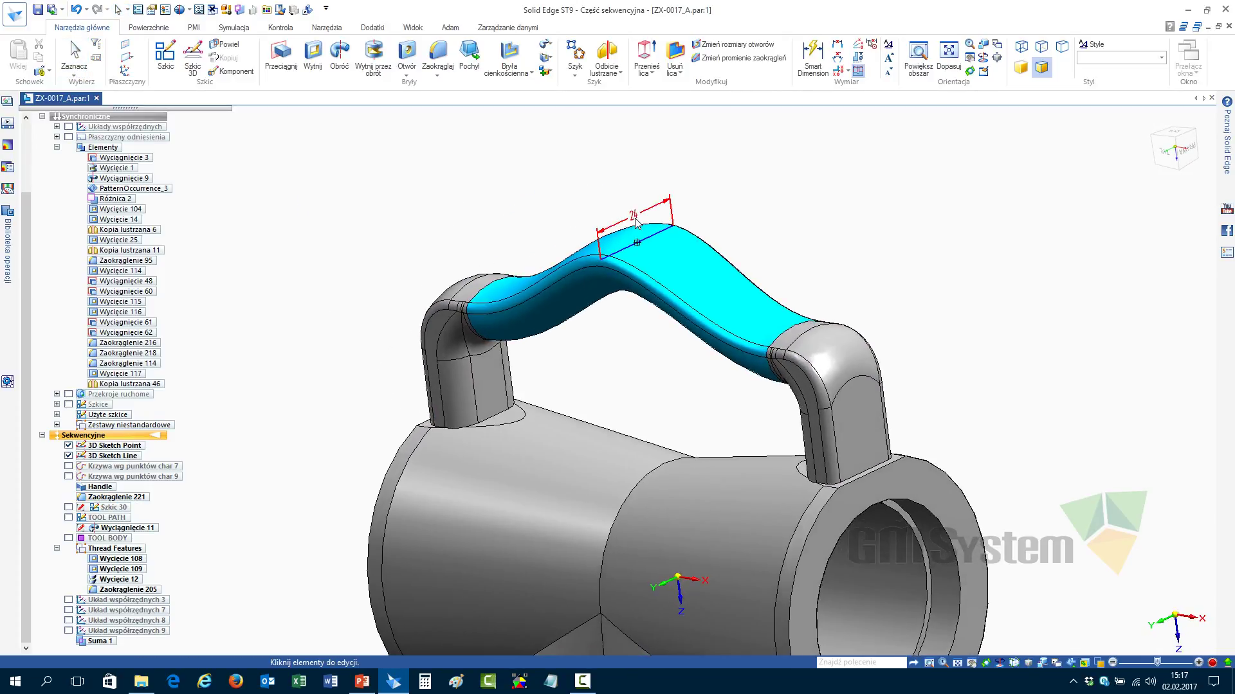
left_click(634, 221)
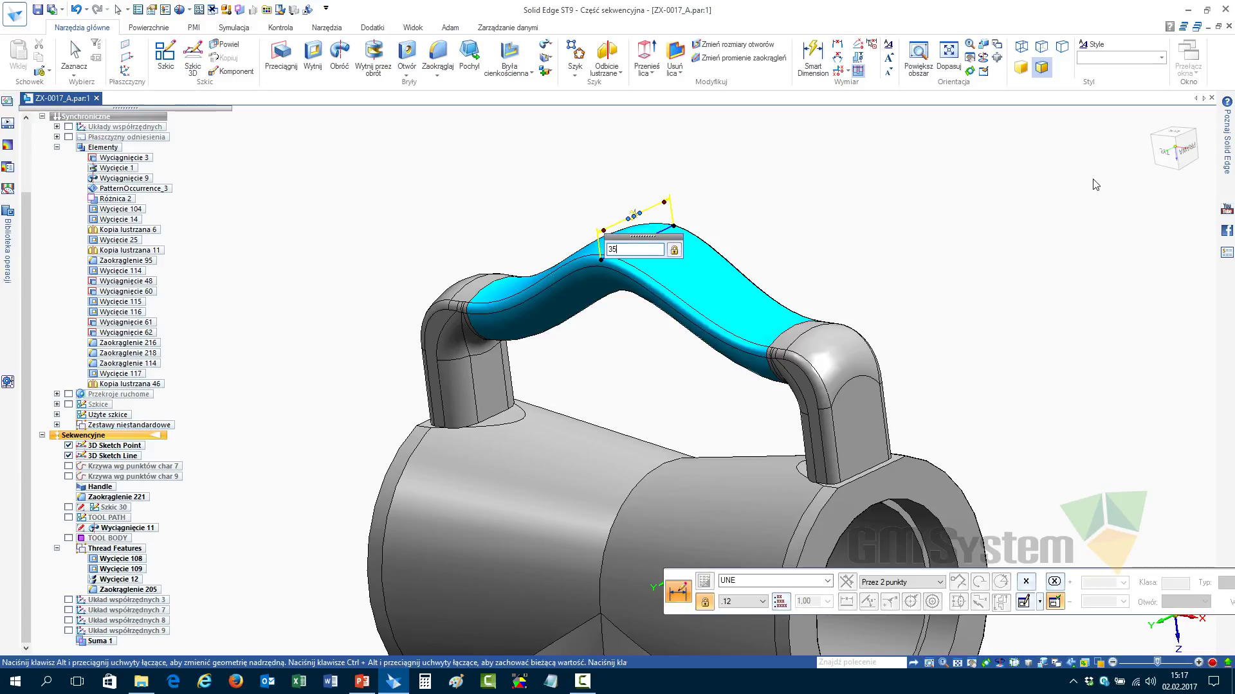
type("35")
key("Return")
key("Escape")
mouse_move(374, 385)
middle_mouse_down()
mouse_move(560, 353)
mouse_move(791, 220)
mouse_move(714, 349)
mouse_move(601, 253)
mouse_move(761, 204)
mouse_move(418, 205)
mouse_move(431, 223)
mouse_move(405, 221)
mouse_move(373, 254)
middle_mouse_up()
left_click(373, 254)
scroll(643, 193, "up", 6)
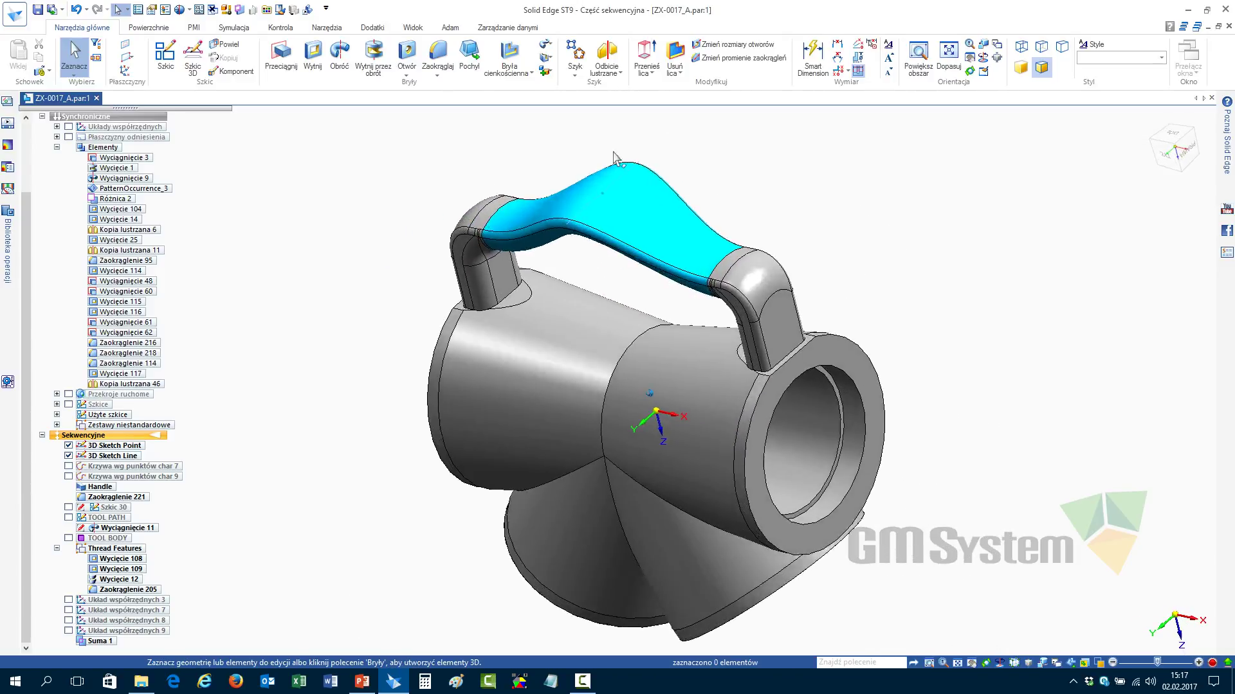
scroll(630, 264, "down", 6)
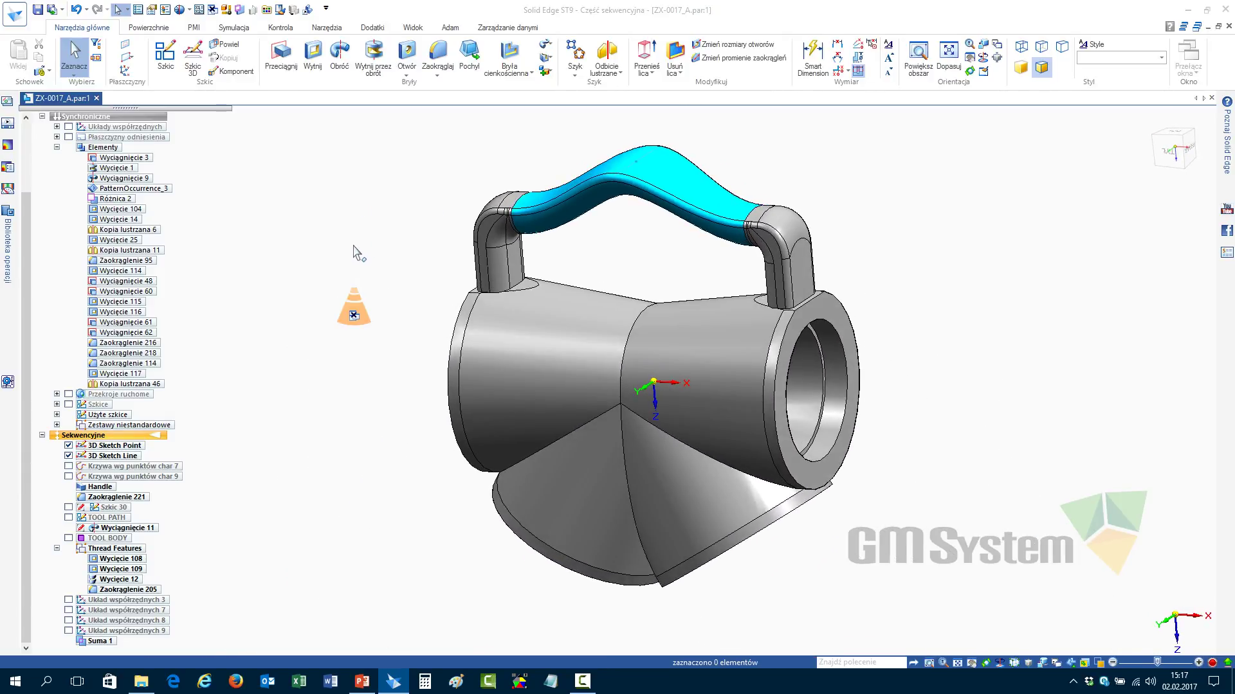
Close the ZX-0017_A part without saving its changes and open 1a_click_3D_space_.par
key("ctrl+F4")
left_click(628, 393)
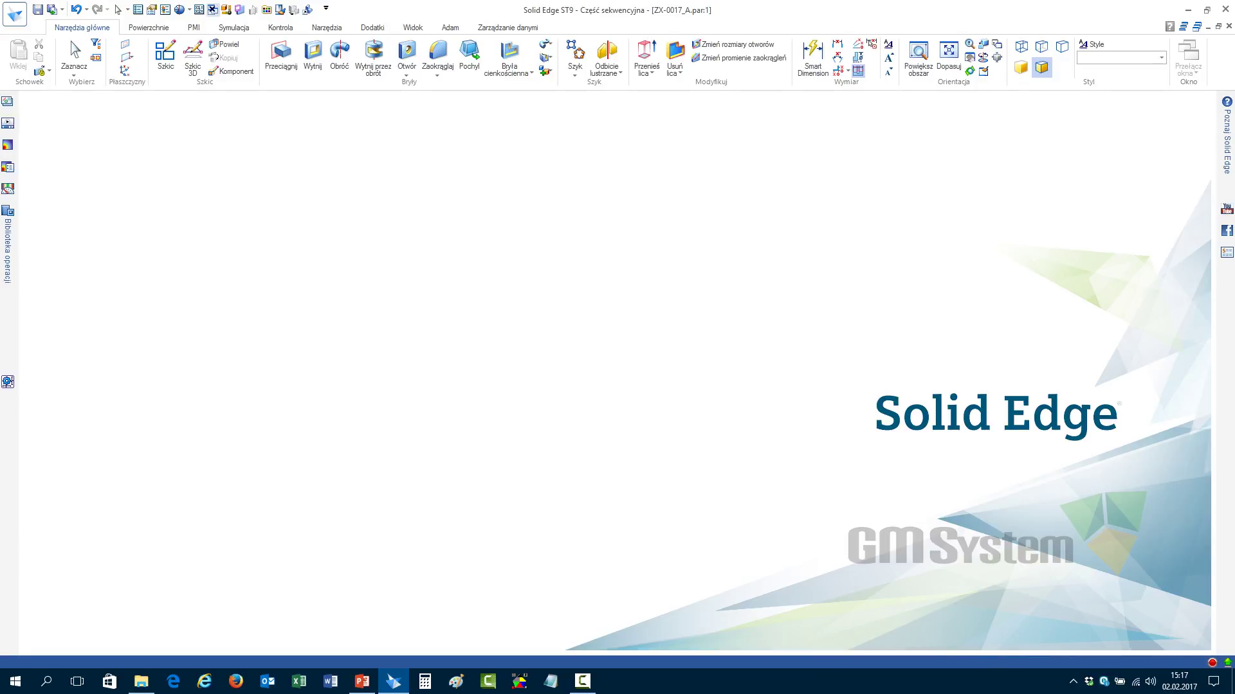
key("ctrl+o")
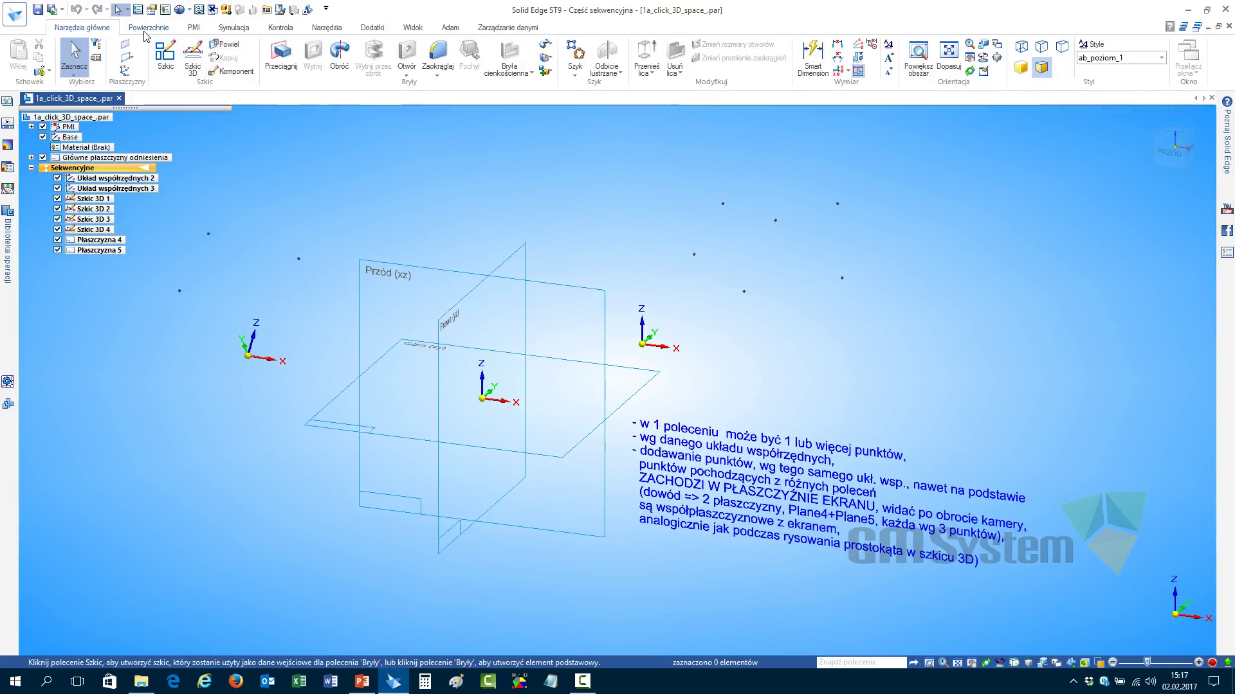
Look into the 3D sketch environment, leave it, examine the points with Płaszczyzna 4 and 5 from the side, and close the part
left_click(193, 56)
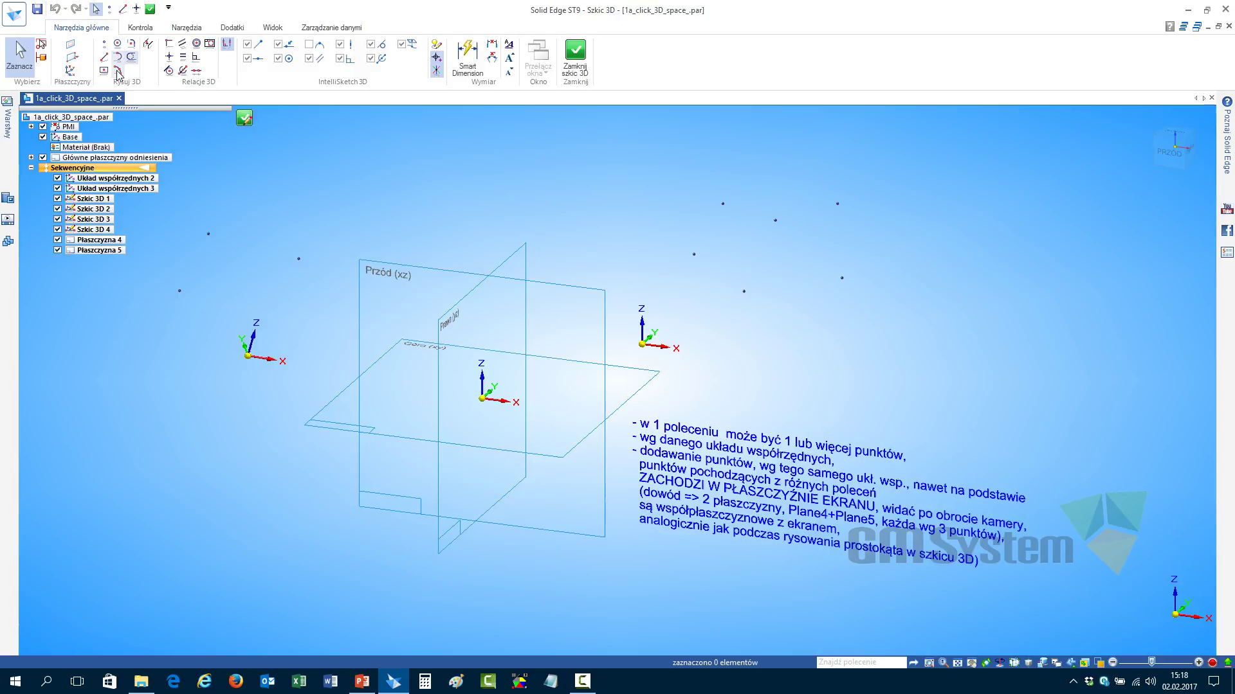
left_click(244, 118)
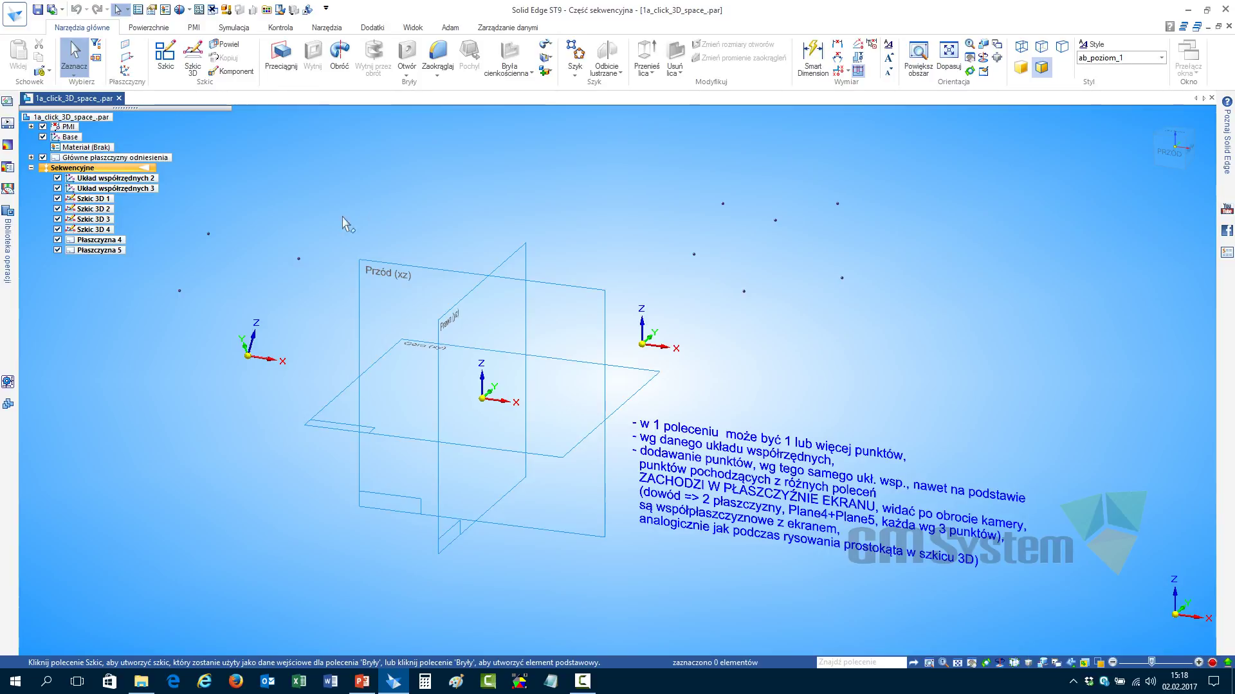
middle_click_drag(340, 204, 313, 283)
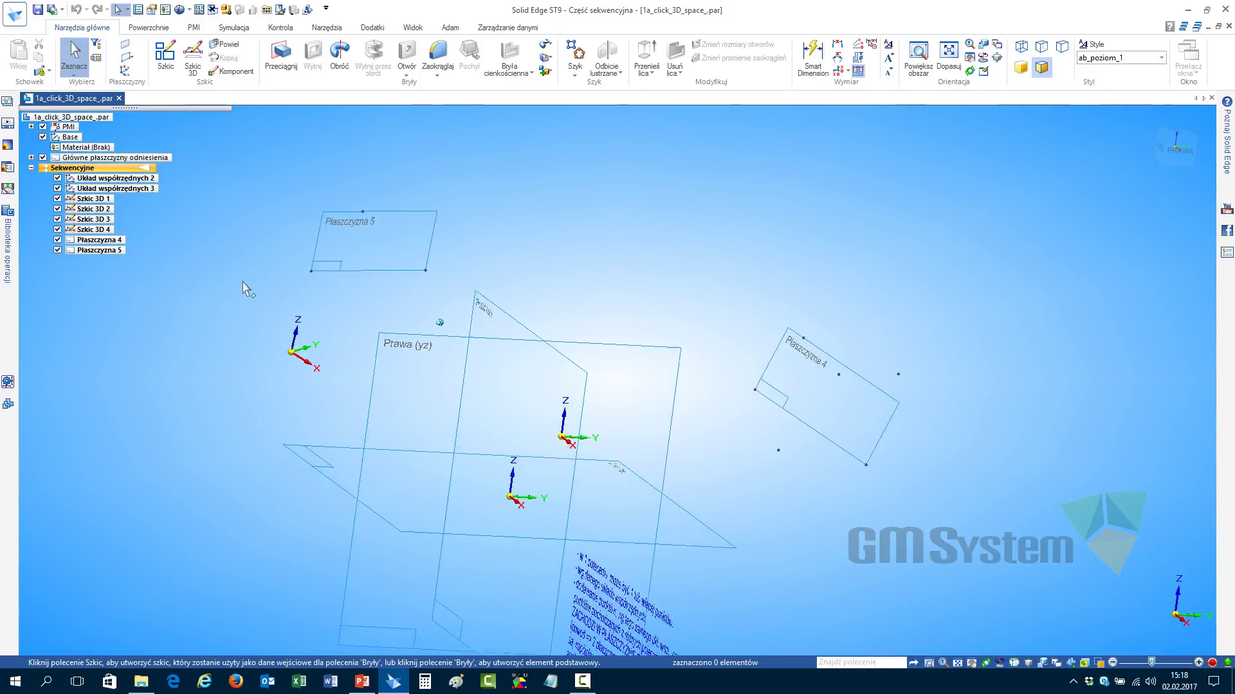
right_click_drag(1018, 165, 1015, 324)
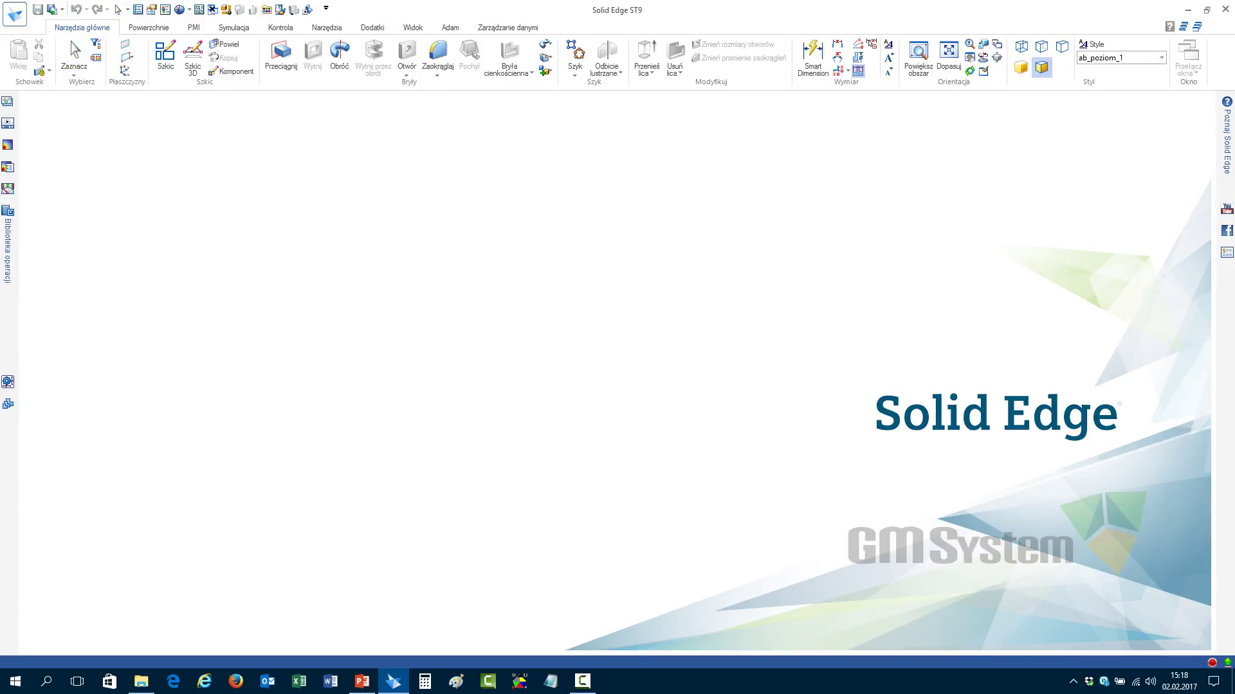
Bring up 2b_select_geom_KEYPOINT_MOD.par and examine the points of Szkic 3D 1, Szkic 3D 2 and Szkic 3D 4 by highlighting each sketch
key("alt+Tab")
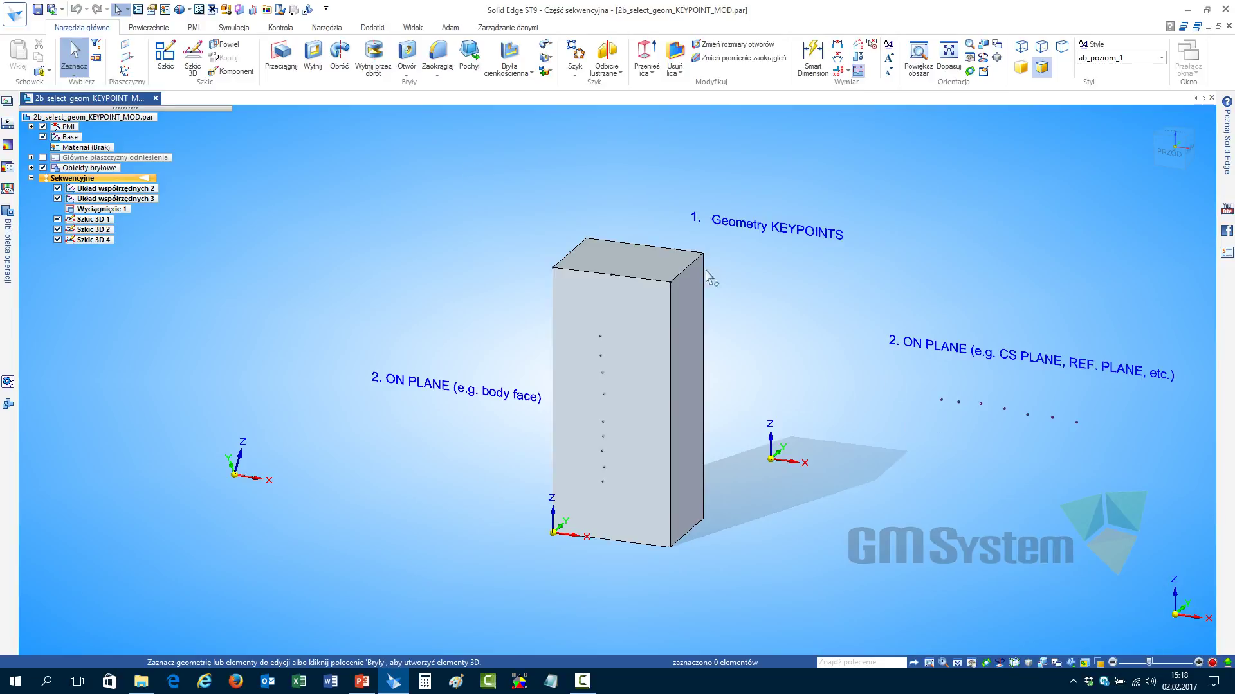
scroll(607, 247, "up", 5)
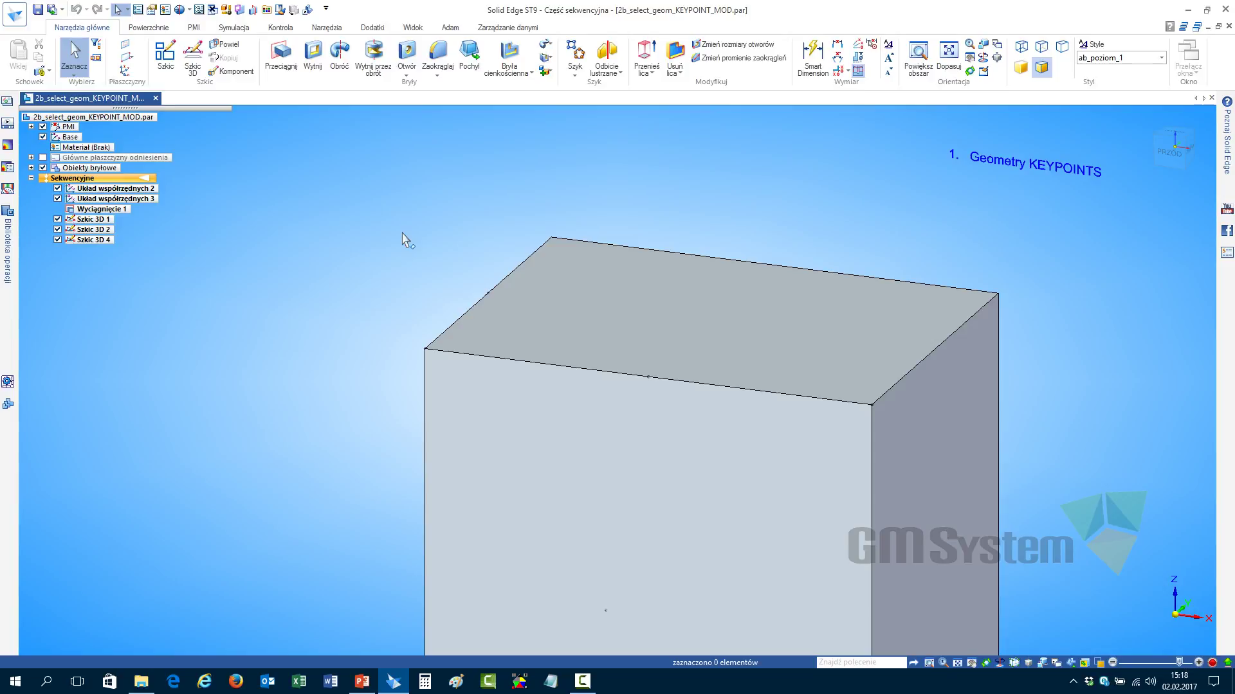
left_click(106, 220)
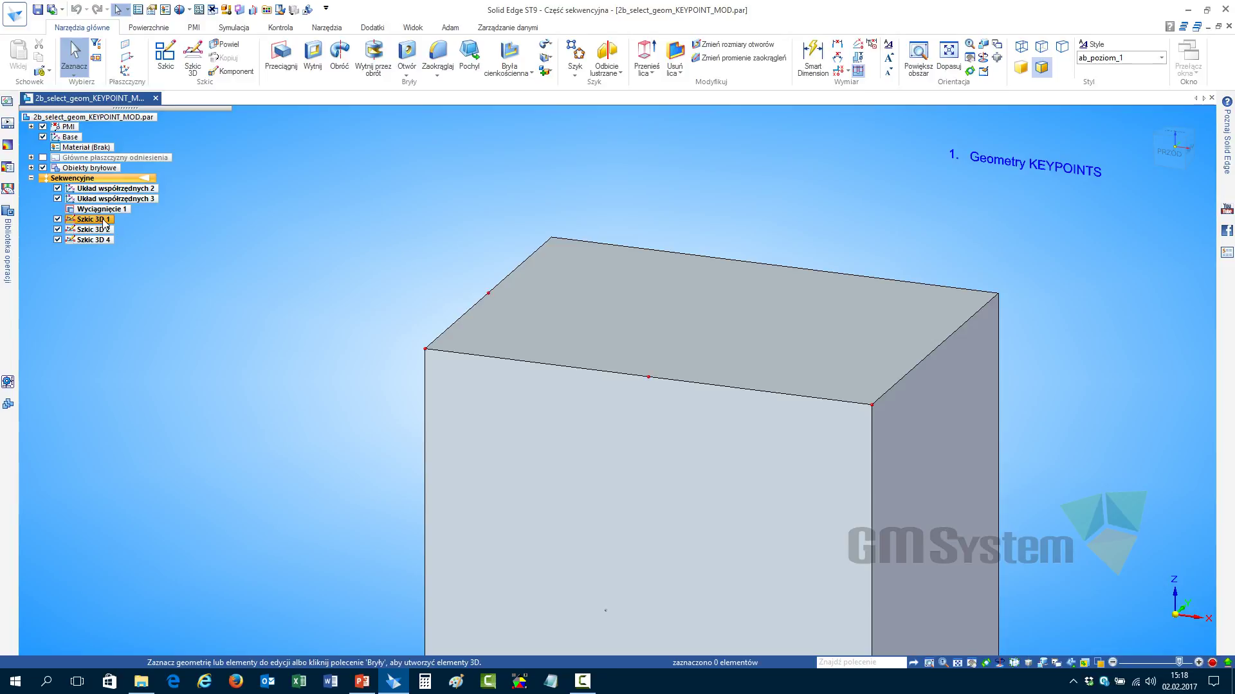
scroll(437, 207, "down", 5)
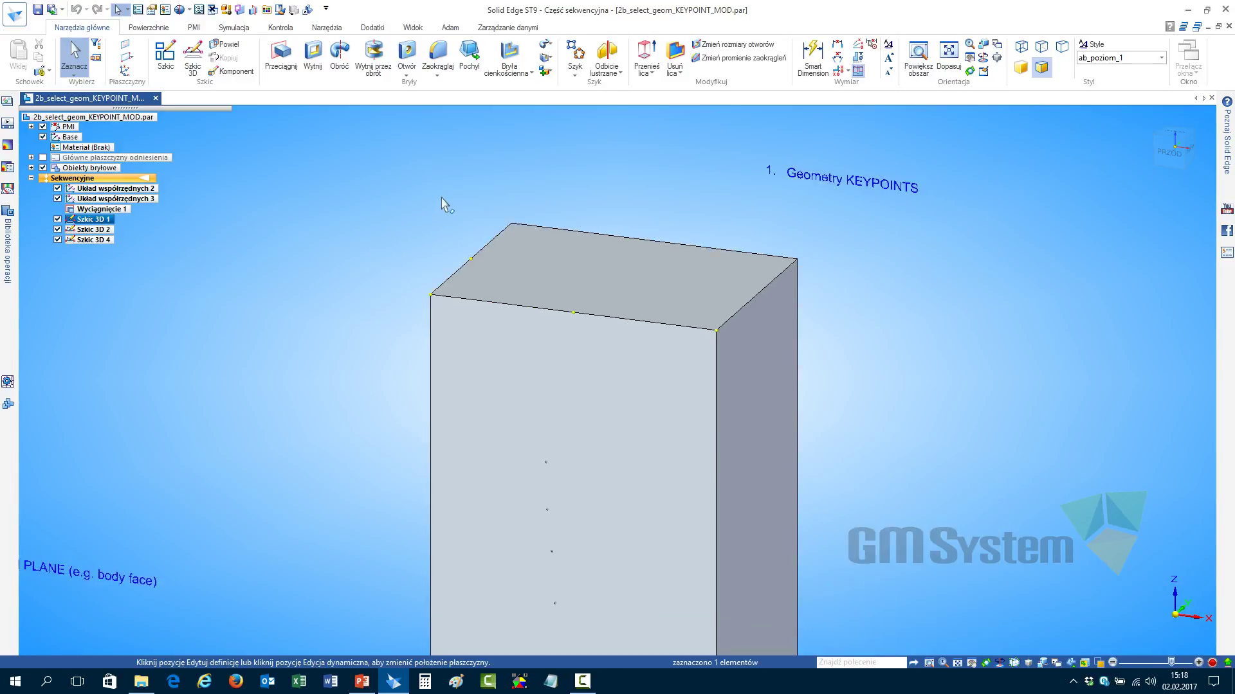
left_click(91, 230)
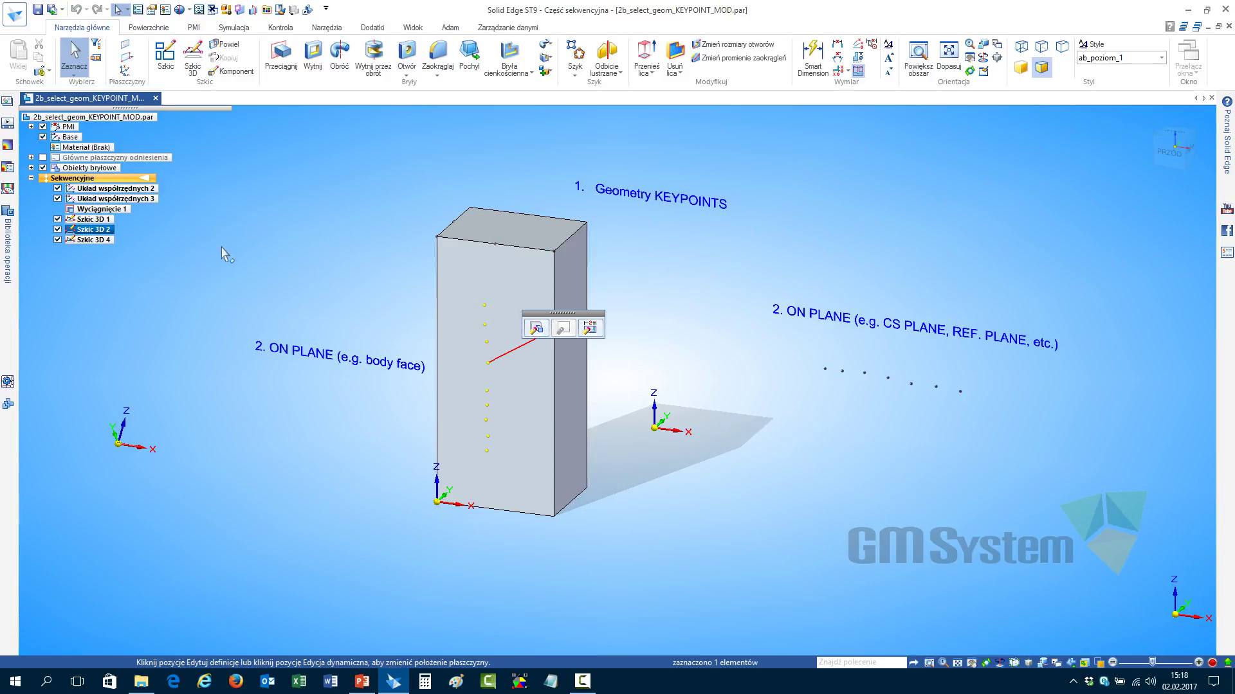
left_click(103, 240)
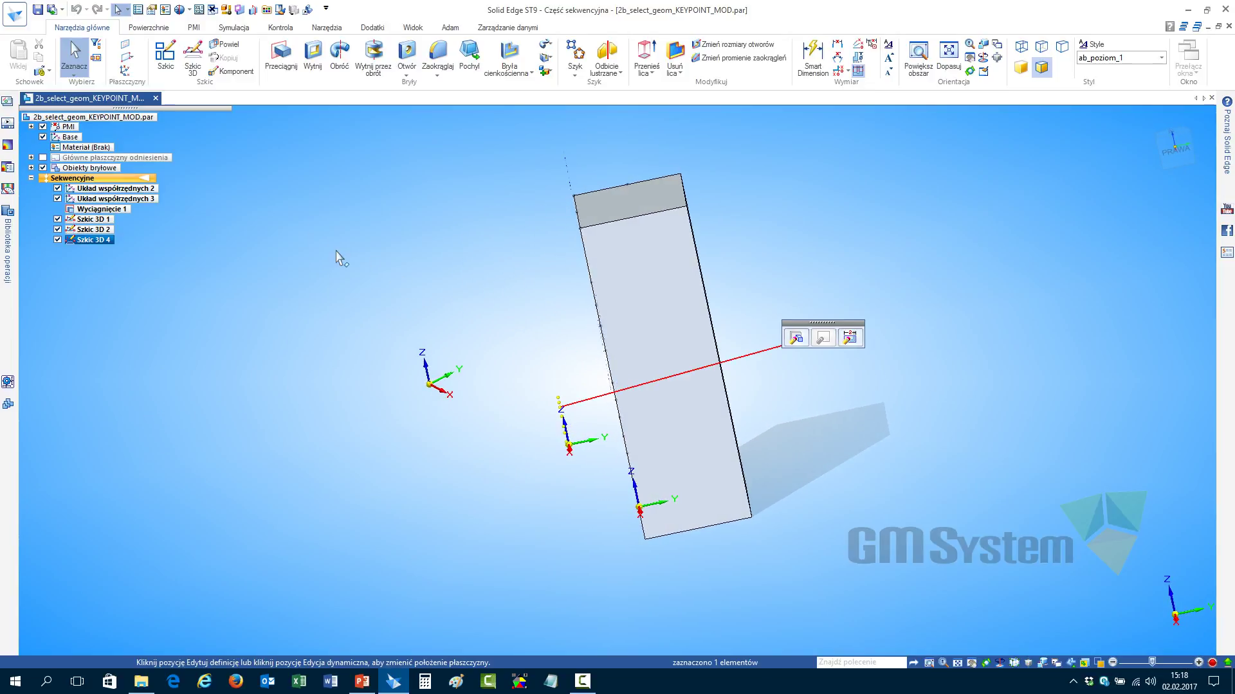
left_click(314, 243)
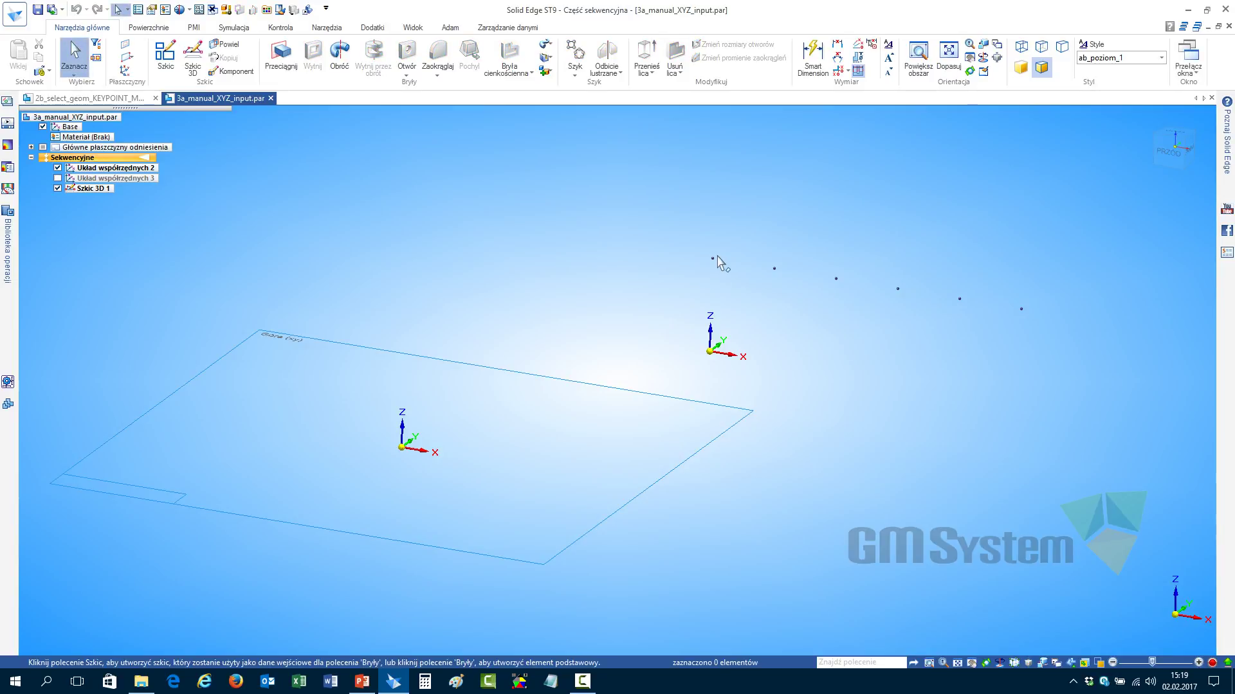
Look over the XYZ input points, bring up 4b_3D_Sketch_RELATIONS_01.par, and display the relations of Szkic 3D 1 in dynamic edit
left_click(835, 279)
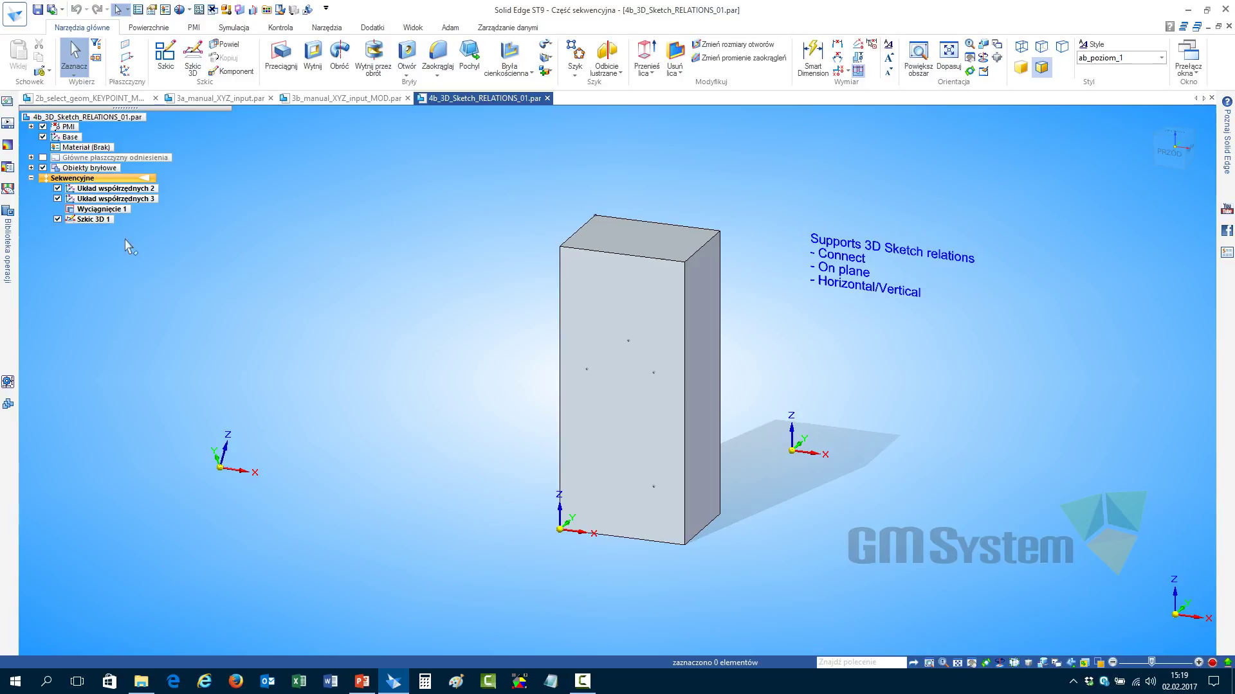
left_click(92, 219)
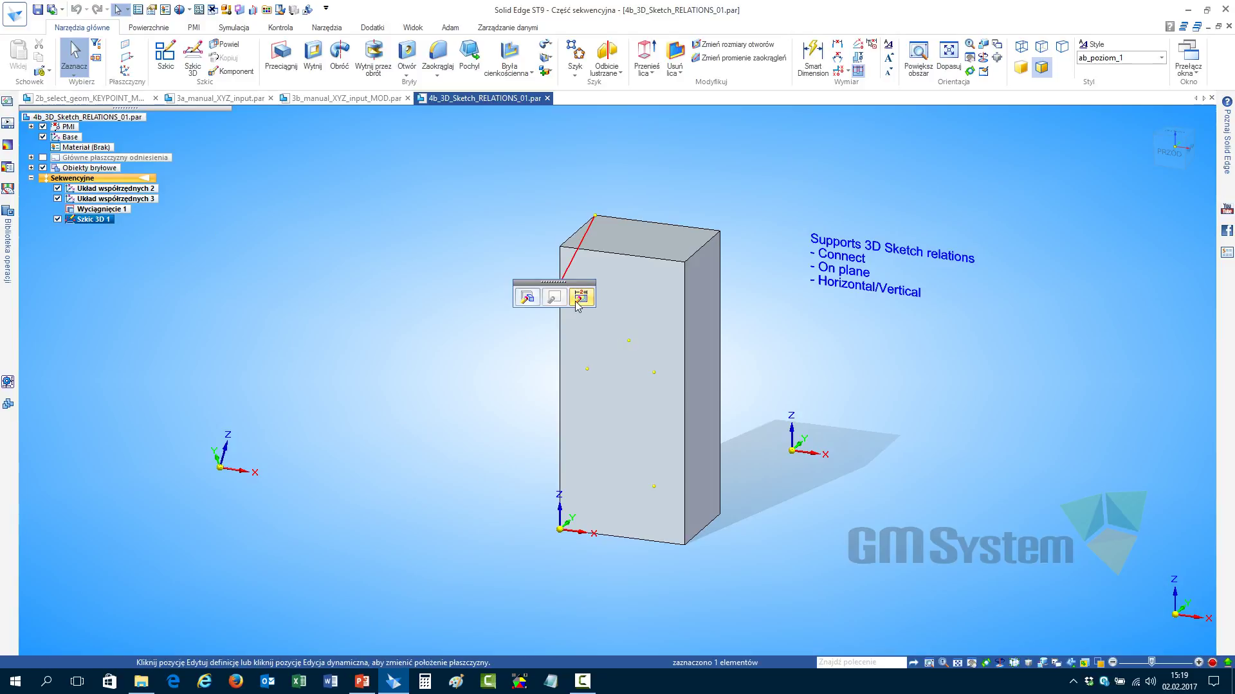
left_click(576, 301)
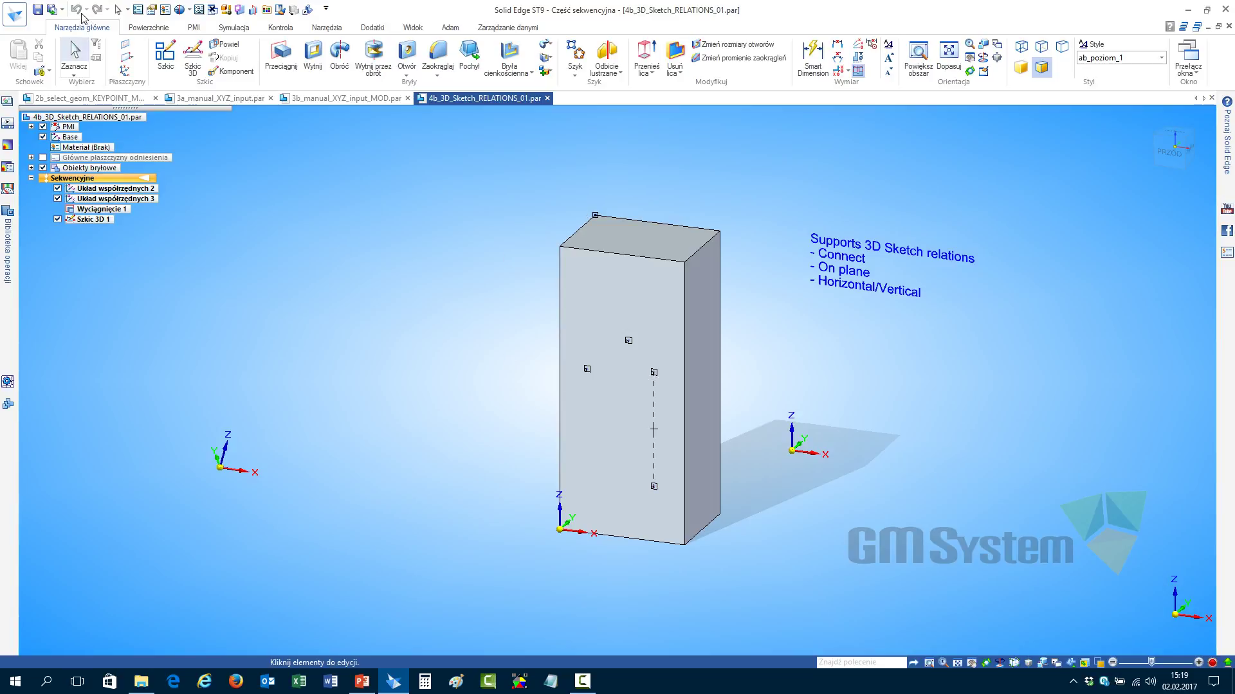
left_click(78, 43)
left_click(381, 258)
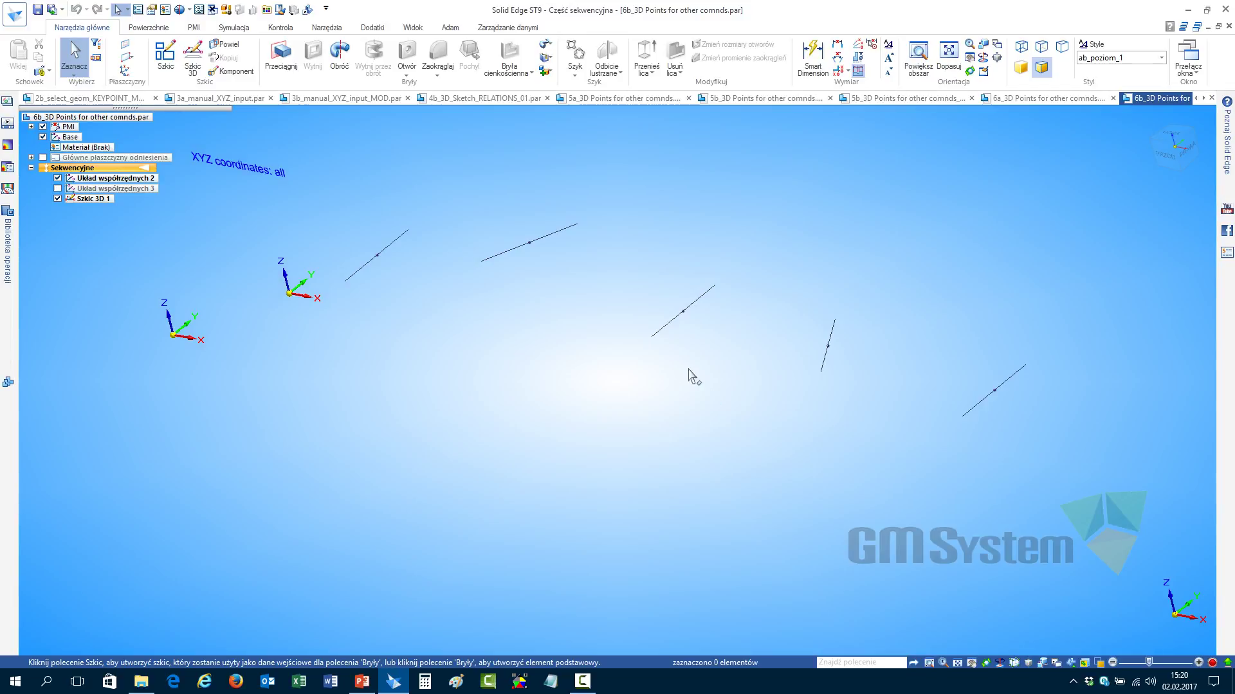
Display the line dimensions in 6b_3D Points for other comnds.par, leave dynamic edit, and compare the thickened surfaces in the 6c and 6c_MOD parts
left_click(663, 328)
left_click(479, 336)
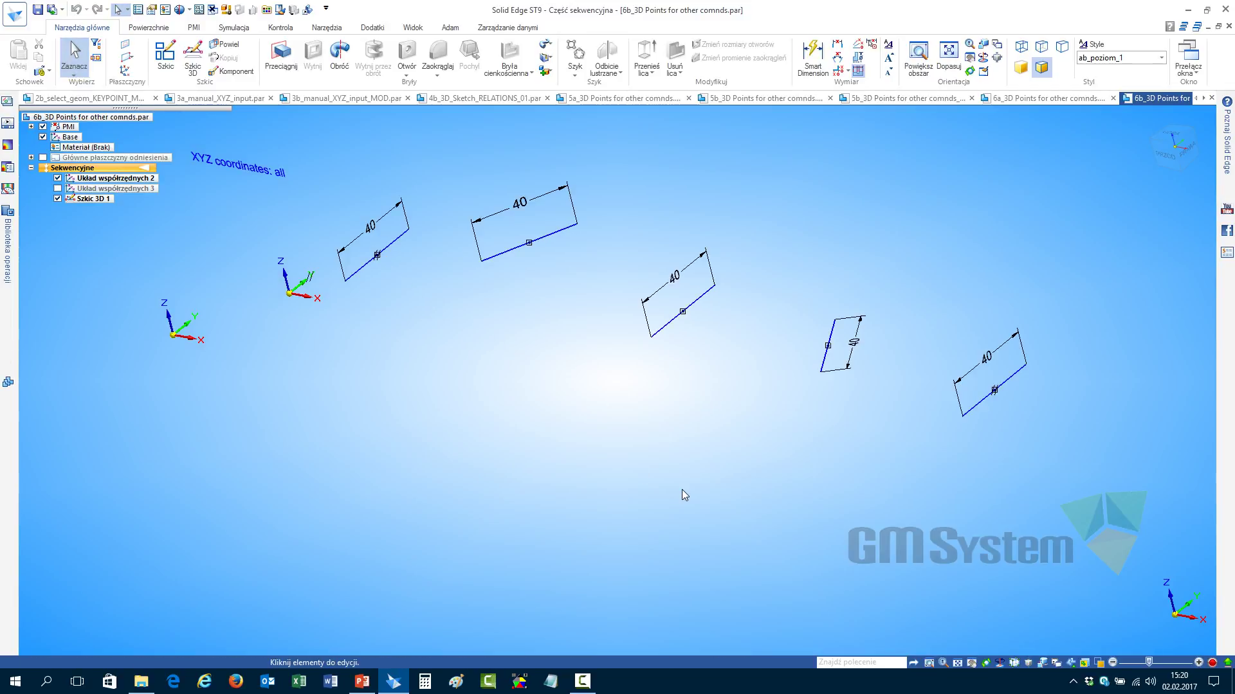
key("Escape")
key("Escape")
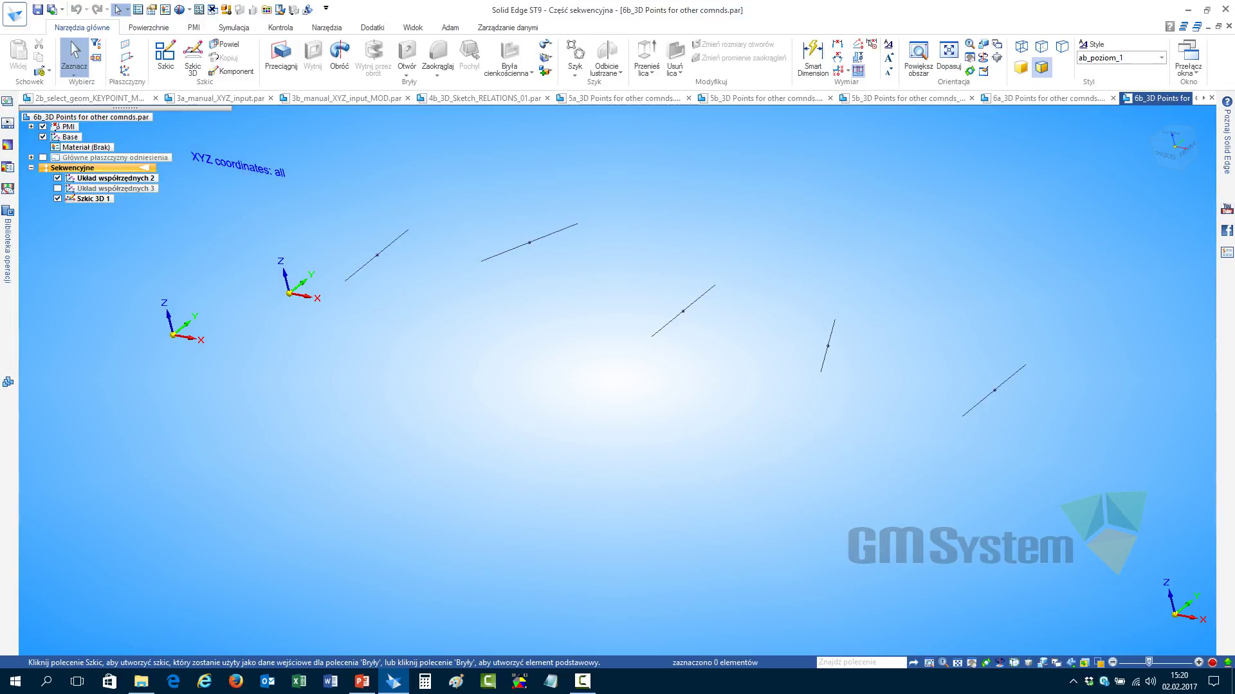
key("ctrl+Tab")
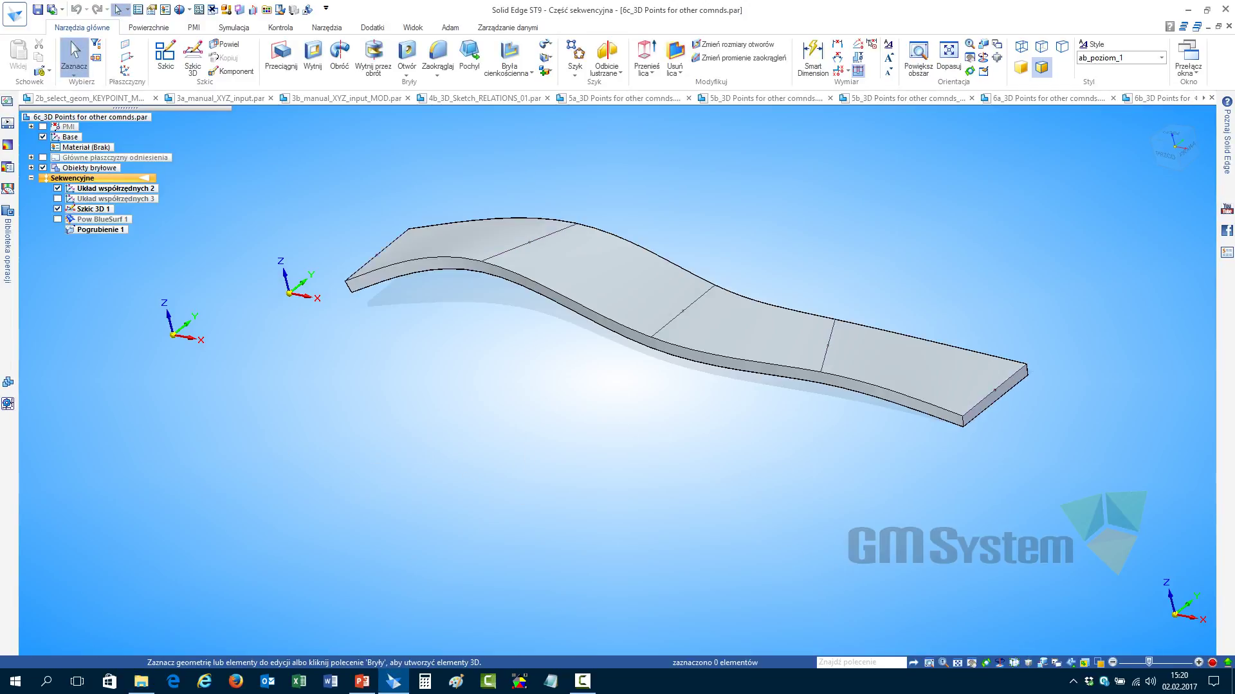
key("alt+Tab")
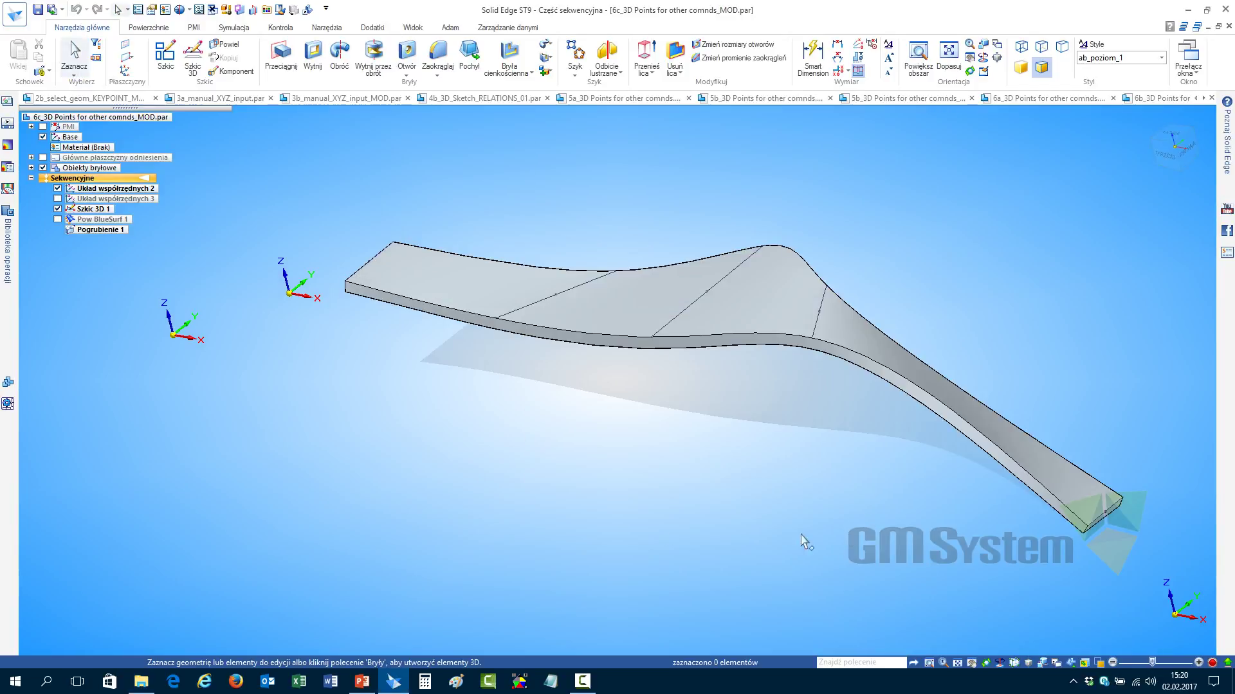
Close all open example parts without saving changes and bring up krok__OS_PKI_W__Matryca.par
right_click_drag(260, 360, 252, 467)
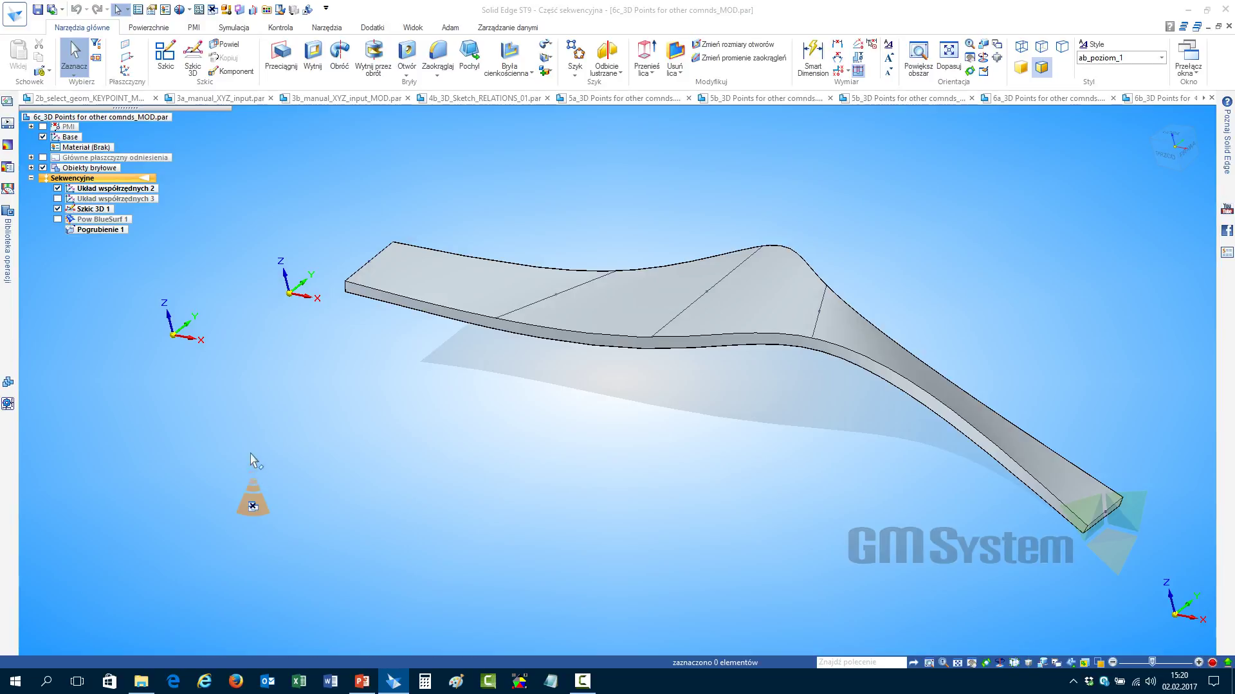
key("n")
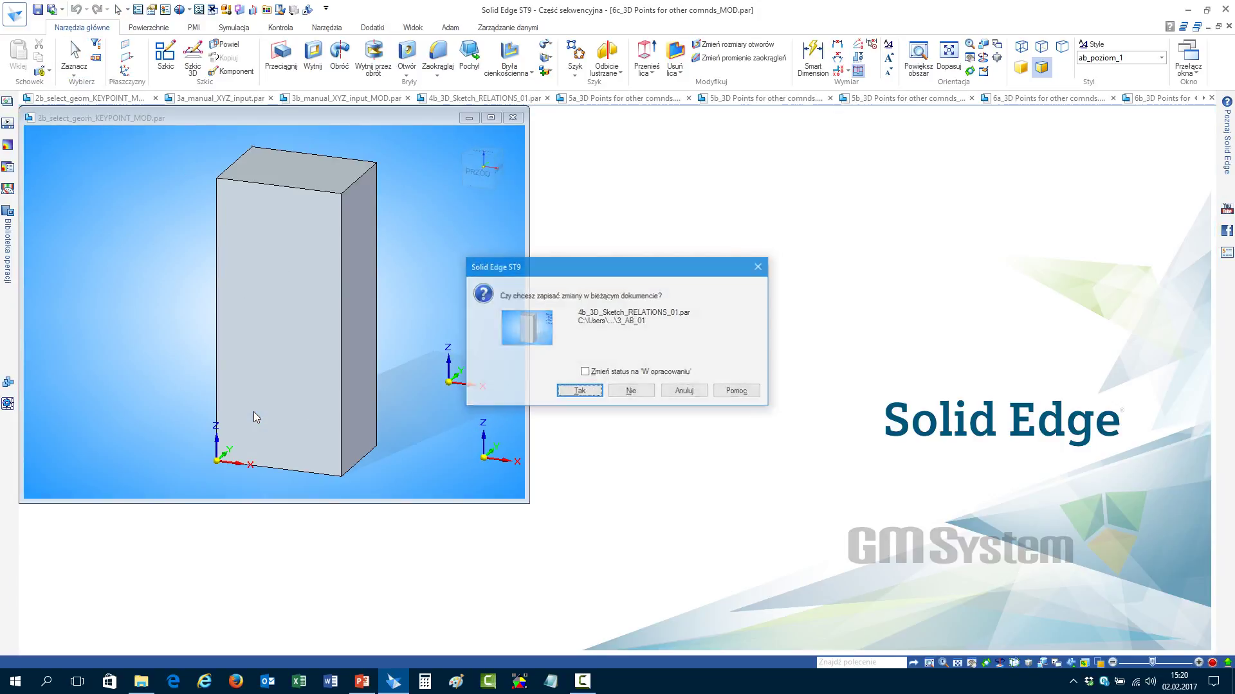
key("n")
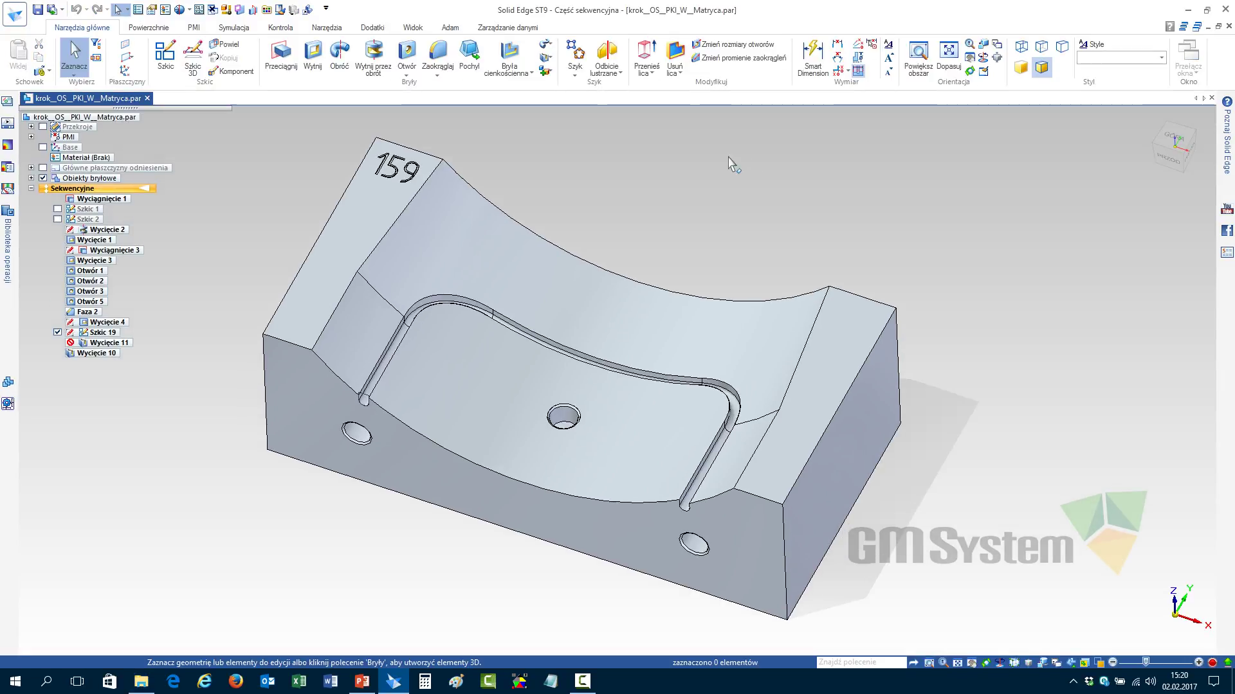
Suppress the Wycięcie 10 cutout of the die
right_click(90, 353)
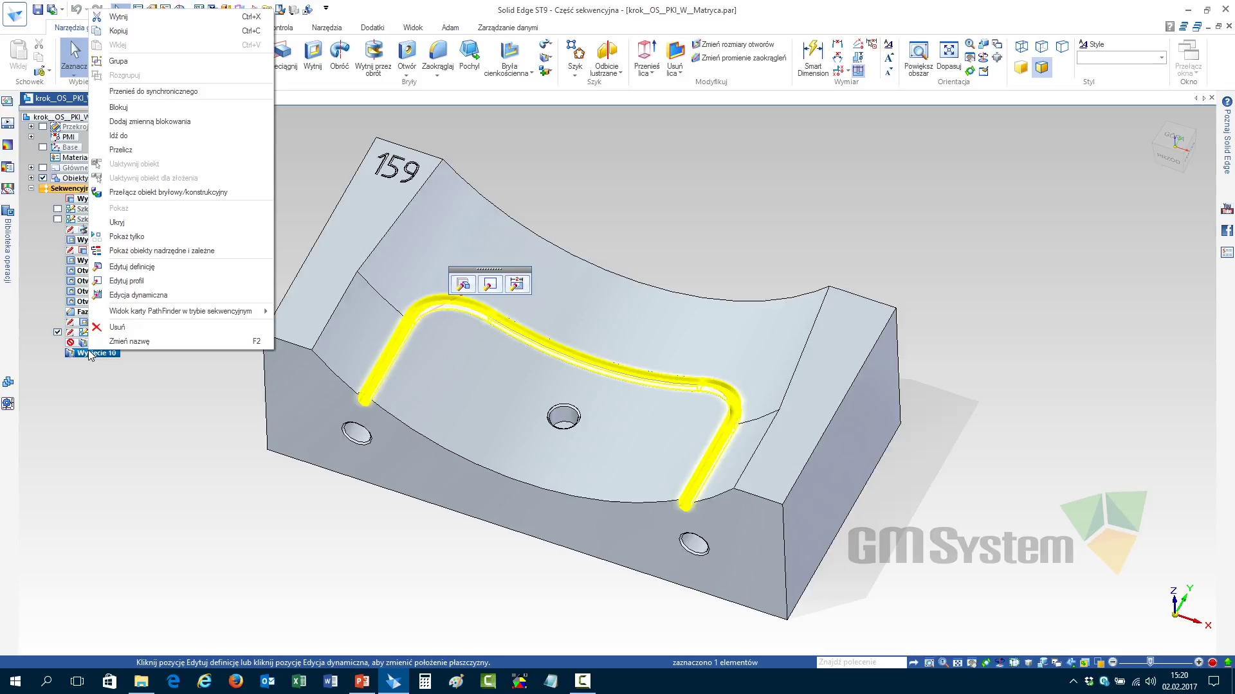
left_click(121, 107)
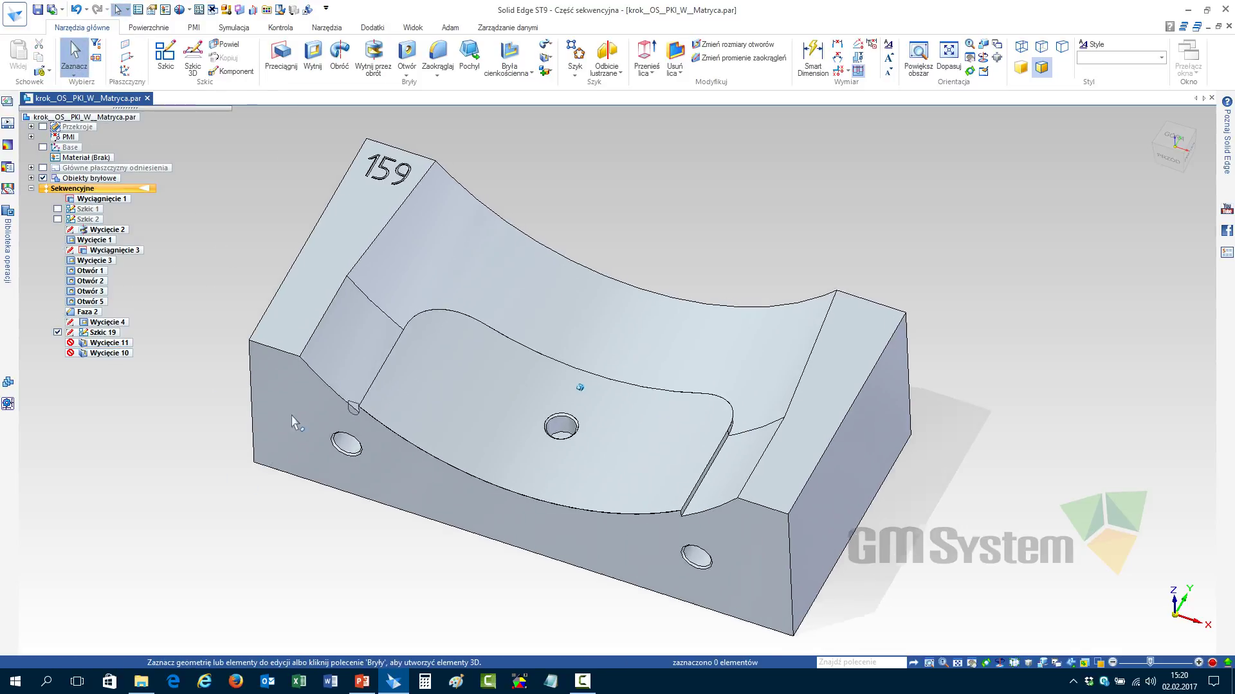
left_click(547, 47)
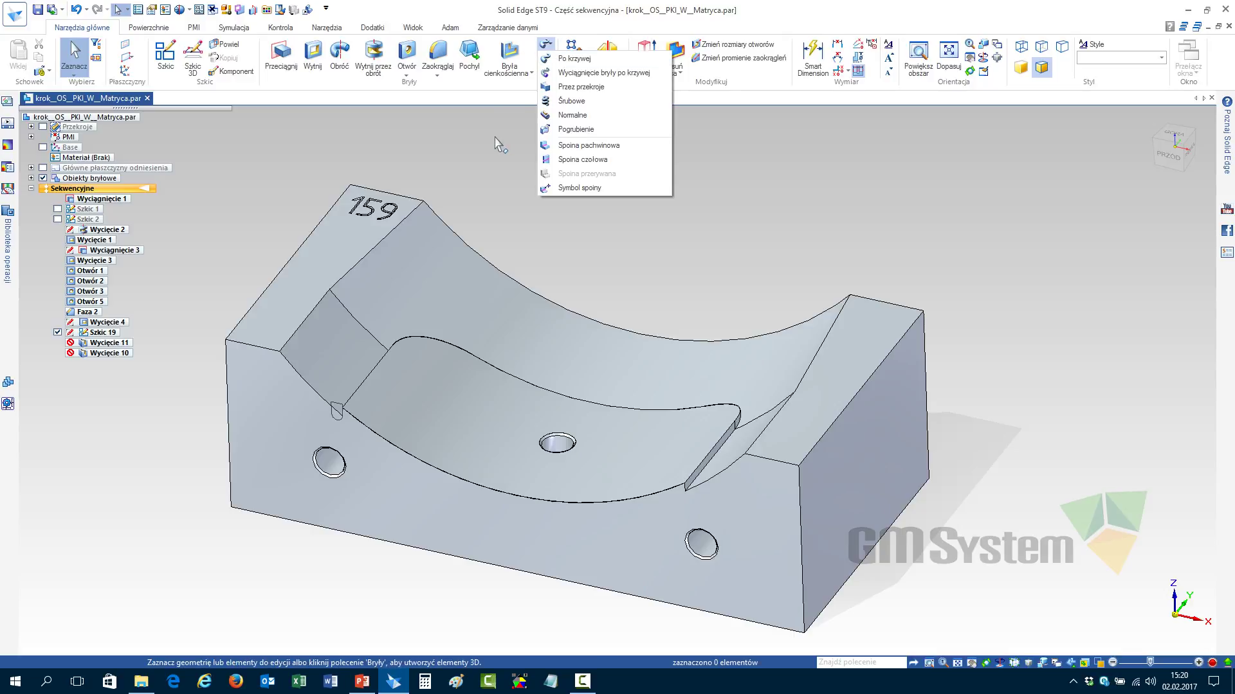
left_click(546, 58)
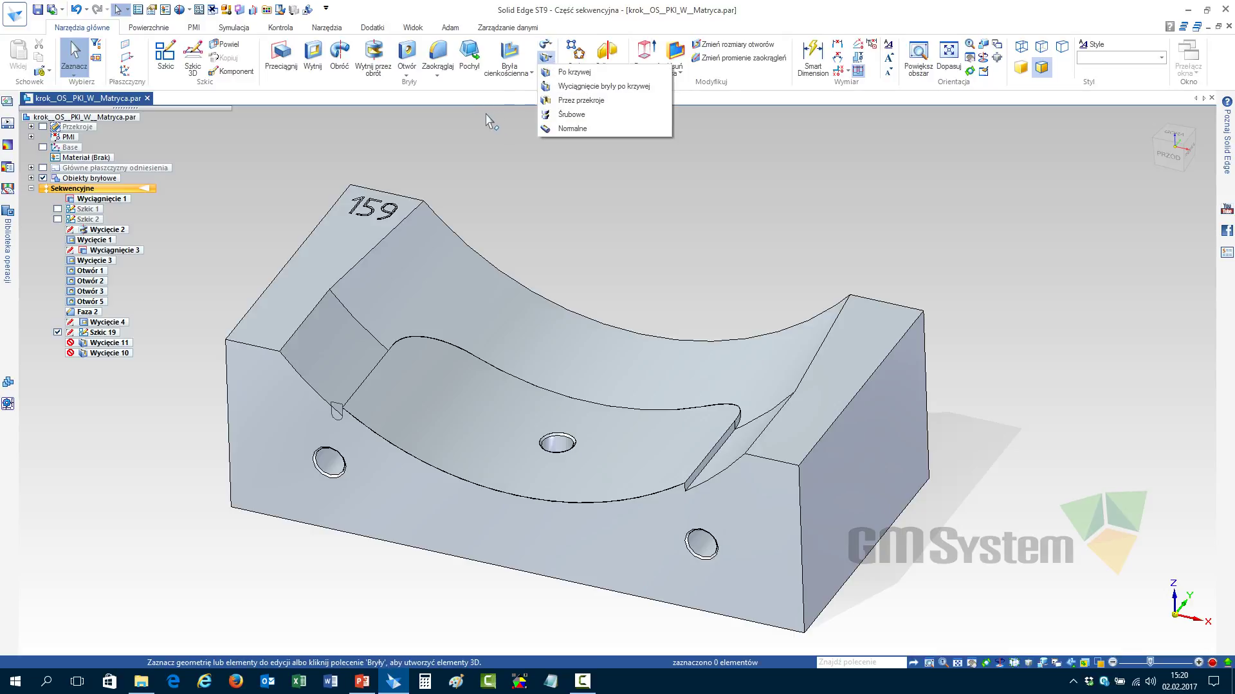
left_click(500, 136)
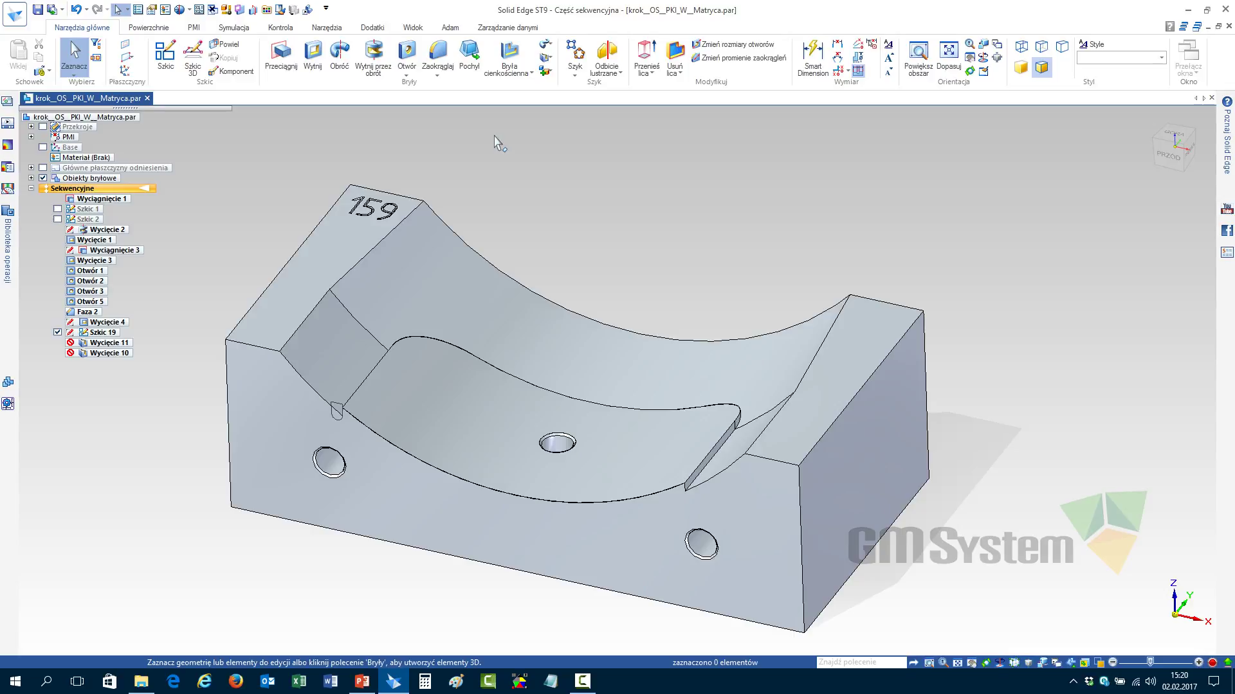
Examine the Szkic 19 groove profile against the curved recess edge, both in the front view and at an angle
middle_click_drag(496, 137, 379, 189)
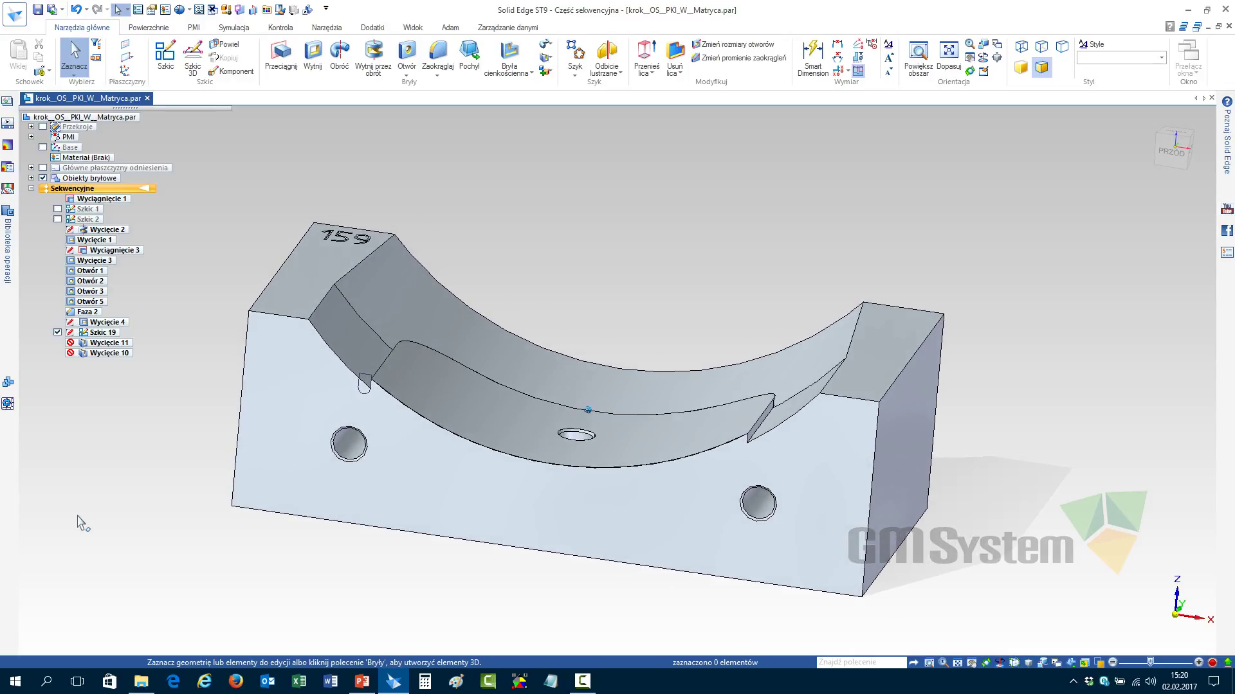
scroll(376, 385, "up", 5)
scroll(428, 383, "up", 2)
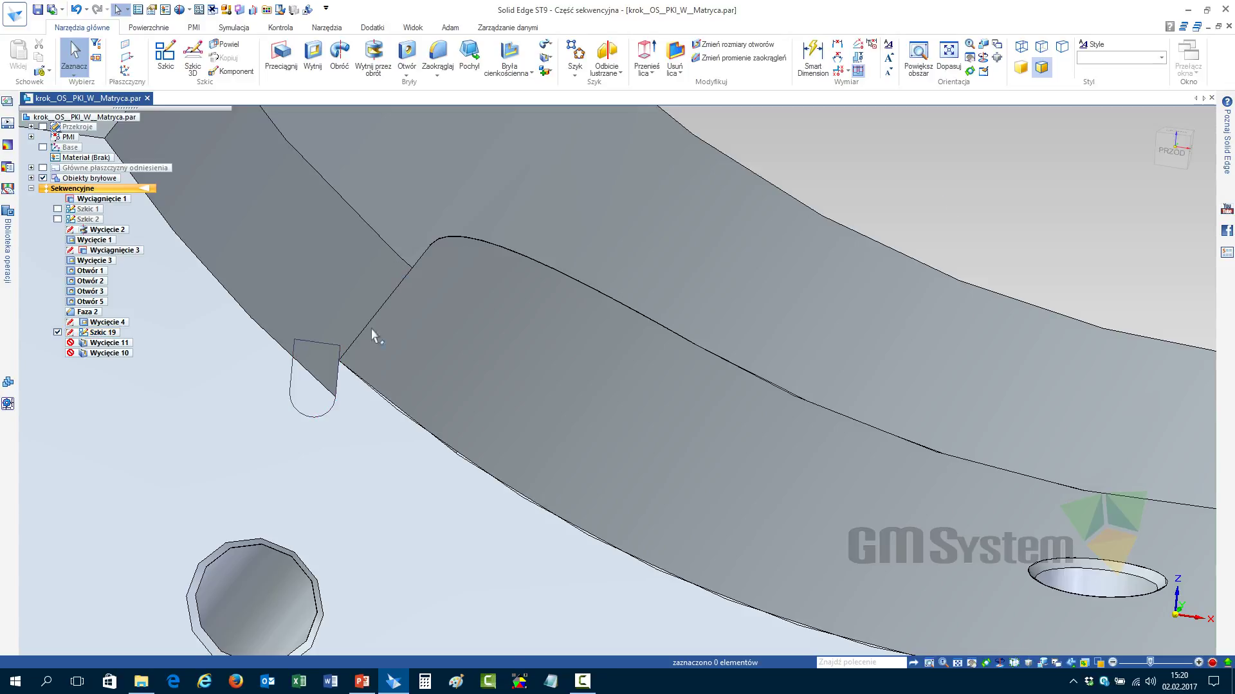
left_click(327, 355)
middle_click_drag(617, 379, 984, 185)
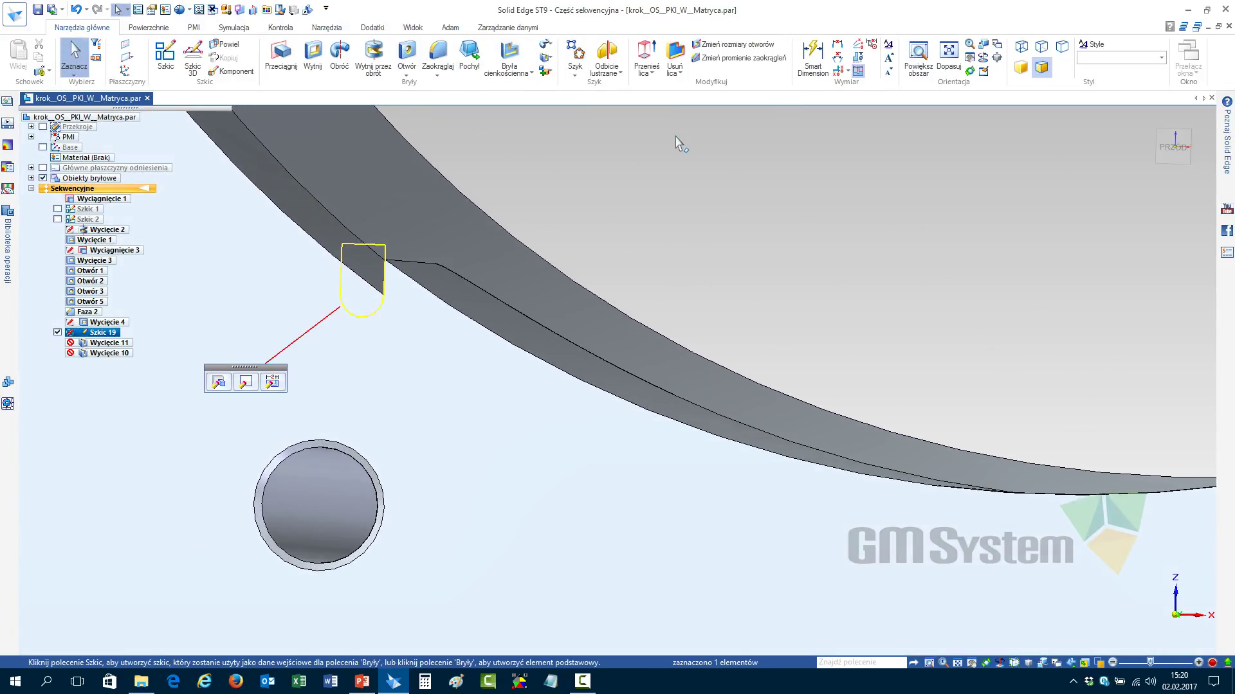
left_click(1171, 146)
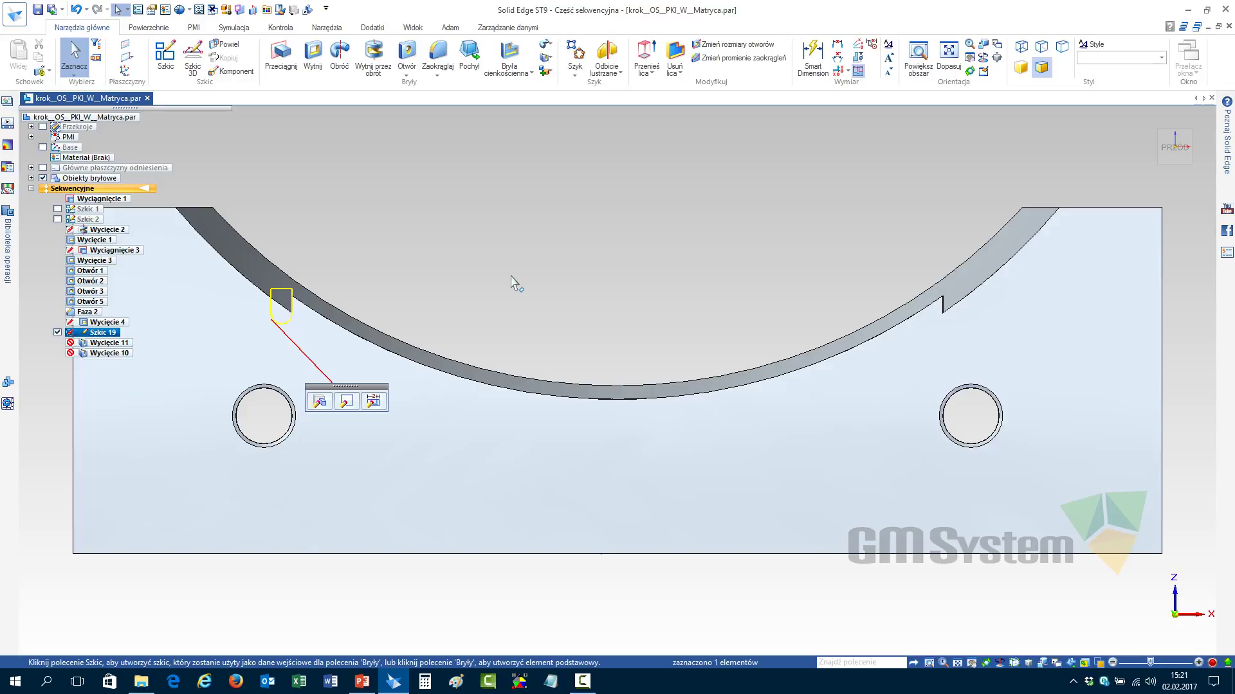
middle_click_drag(511, 276, 344, 386)
scroll(286, 302, "up", 2)
middle_click_drag(286, 302, 237, 441)
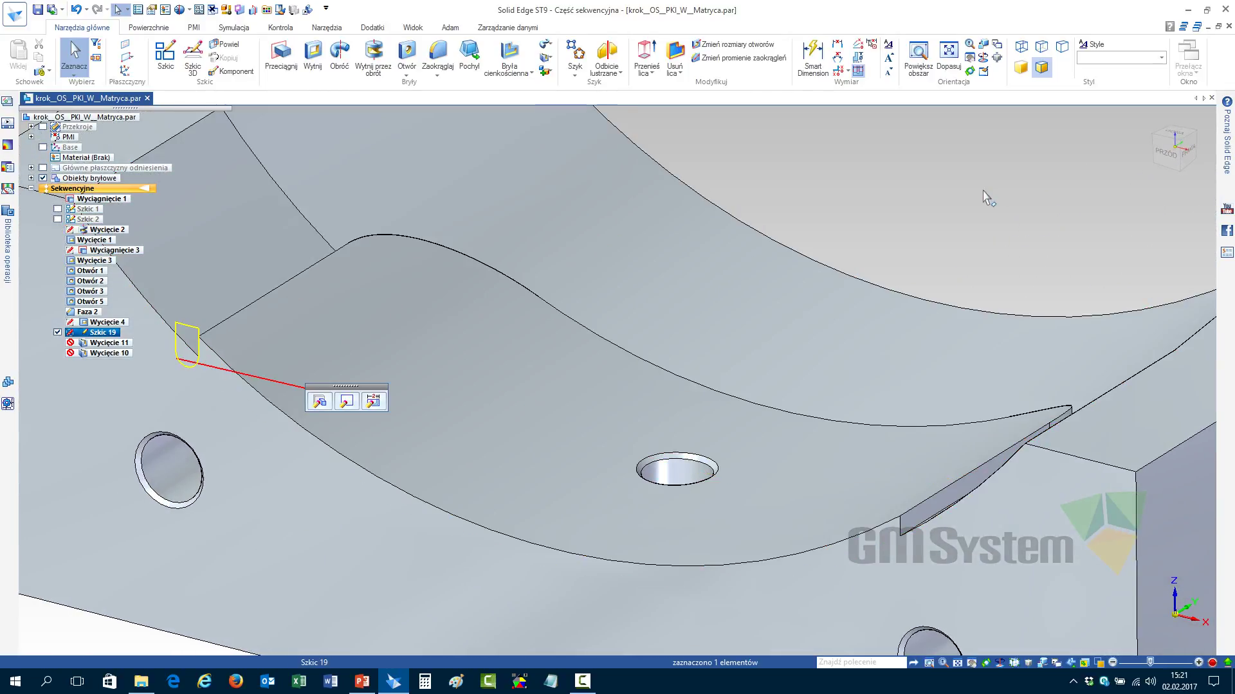
key("Escape")
scroll(616, 380, "down", 3)
middle_click_drag(909, 244, 882, 247)
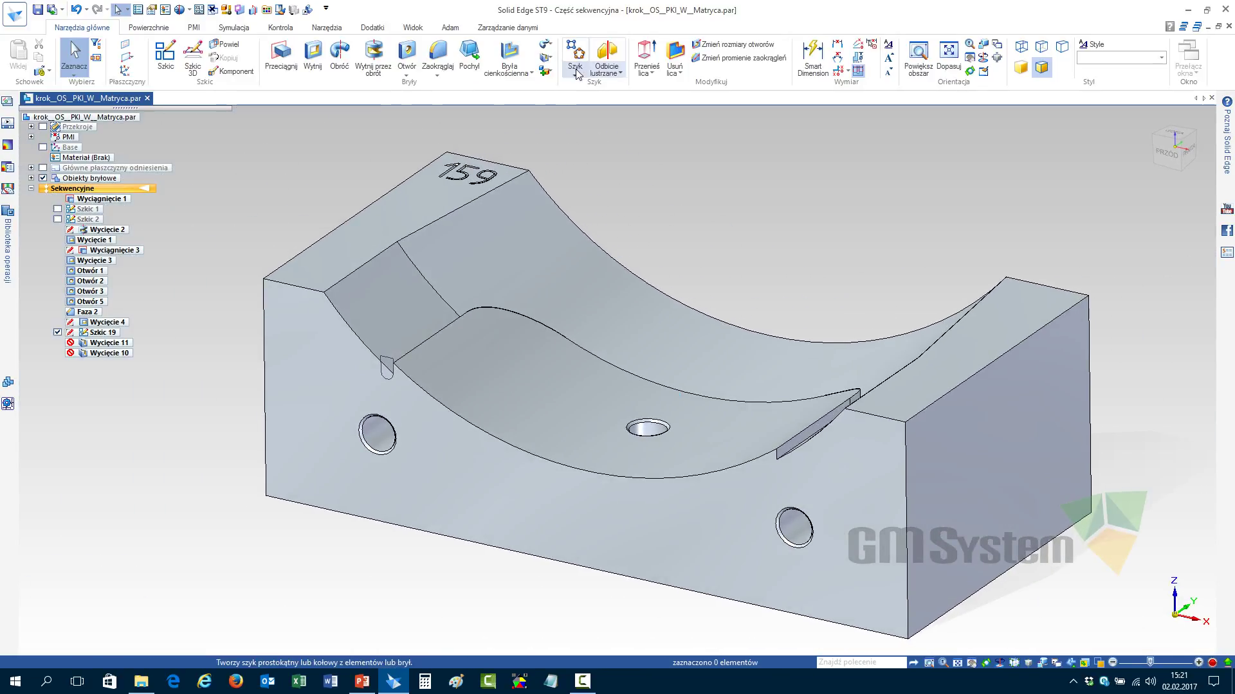
Create a swept cutout using the recess's inner edge chain as the path and the closed Szkic 19 profile as the cross-section
left_click(545, 59)
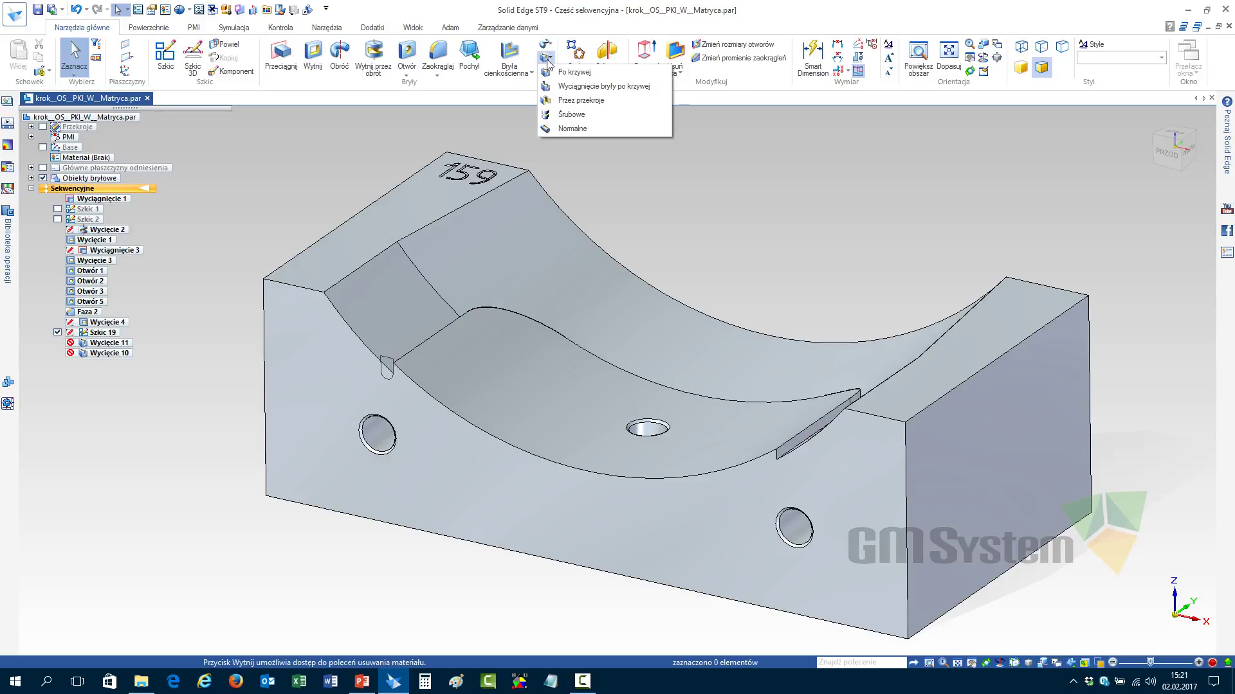
left_click(587, 72)
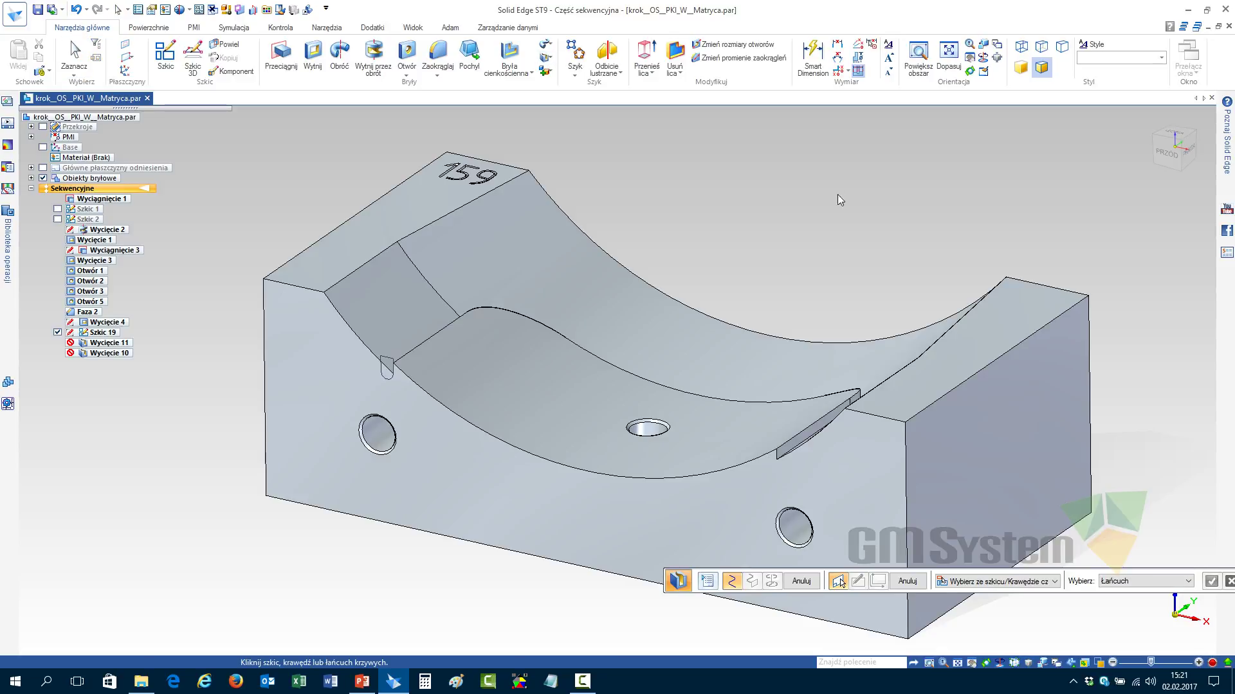
left_click(422, 344)
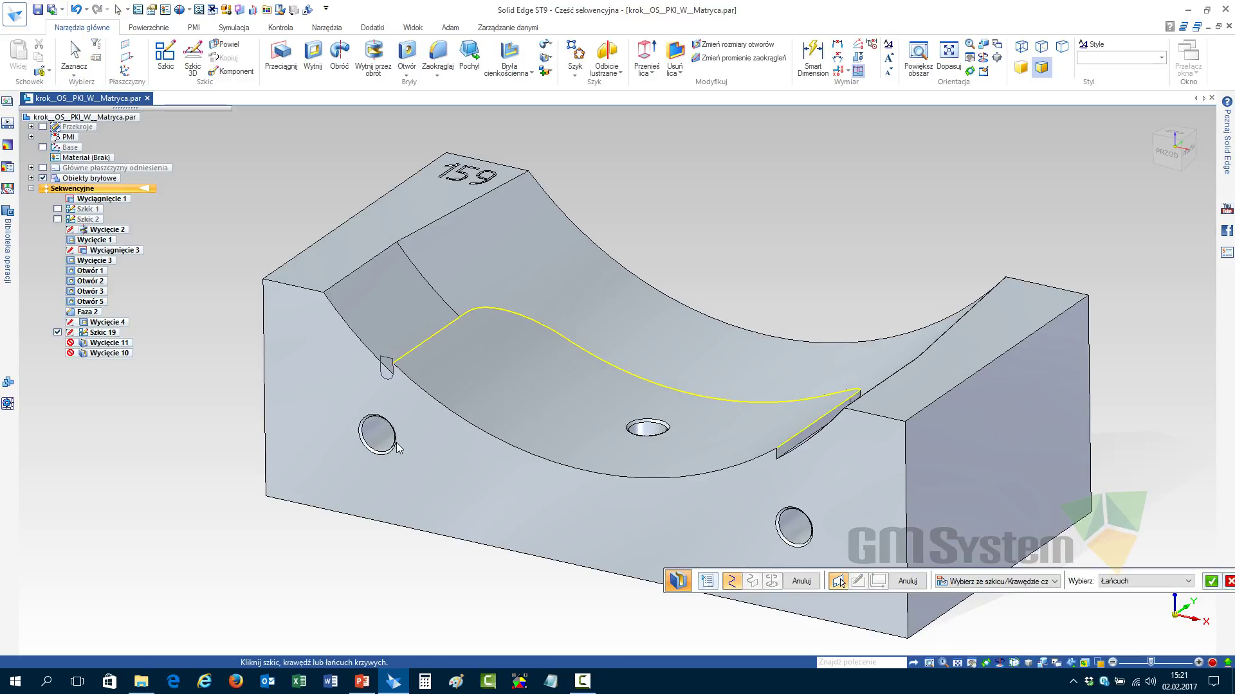
right_click(345, 583)
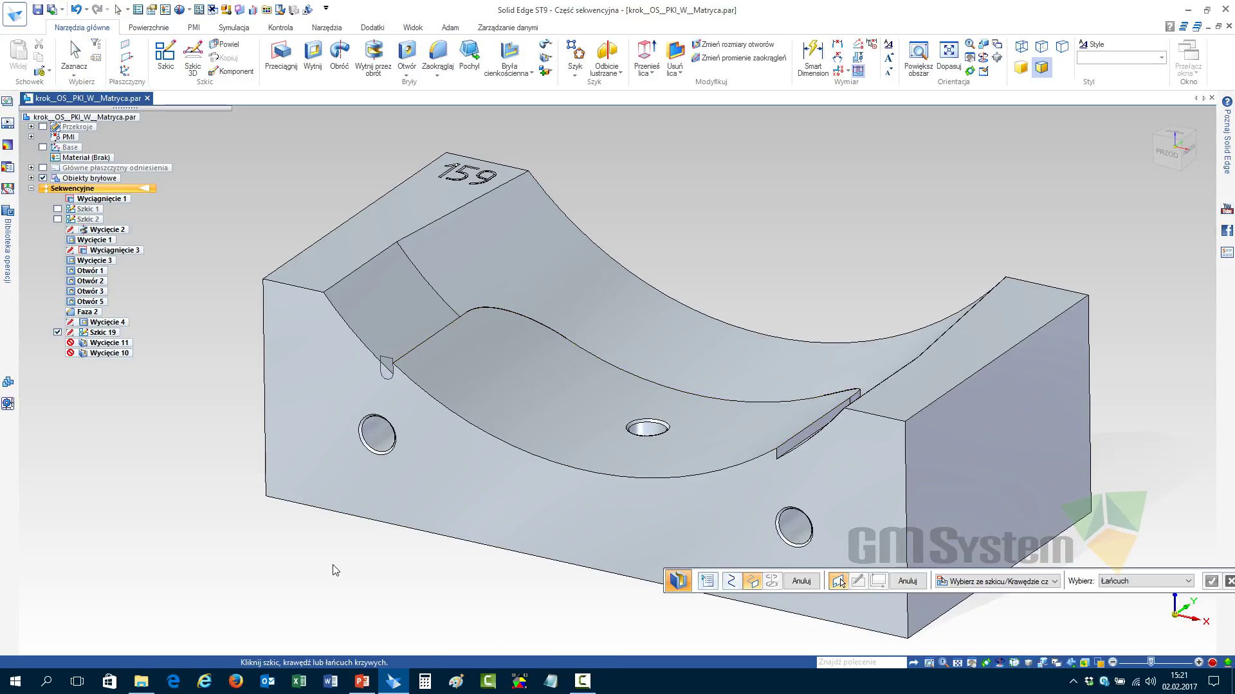
scroll(395, 370, "up", 5)
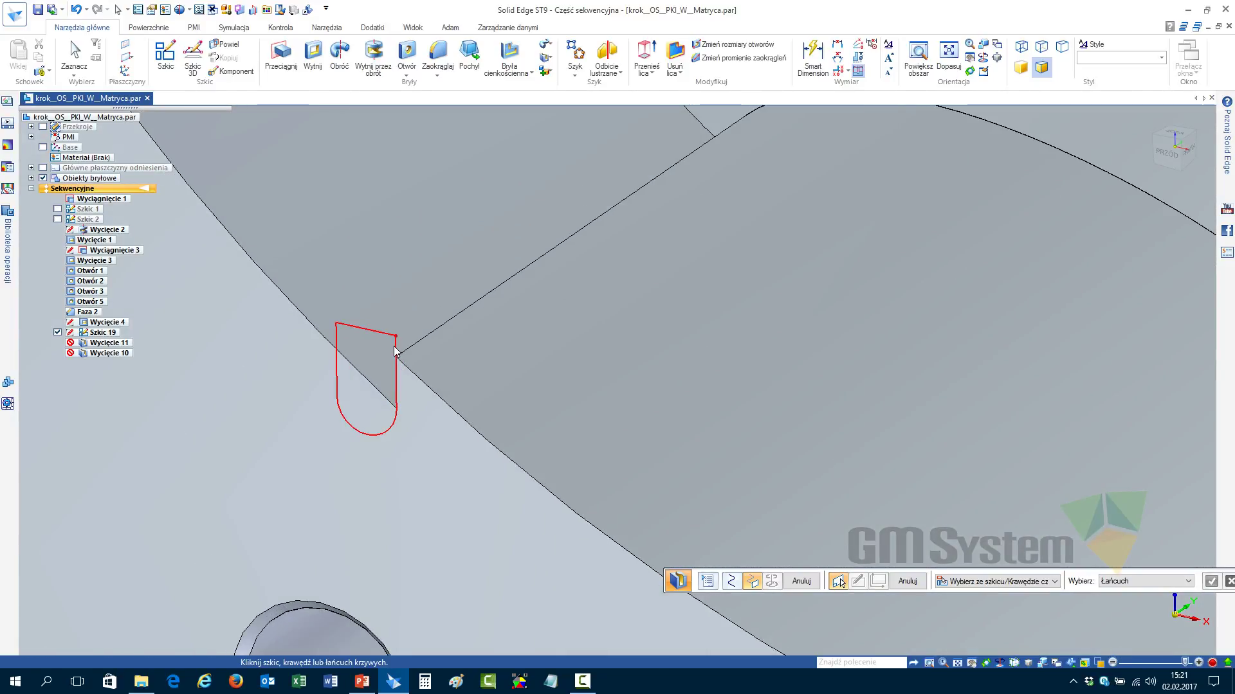
left_click(395, 353)
scroll(422, 454, "down", 10)
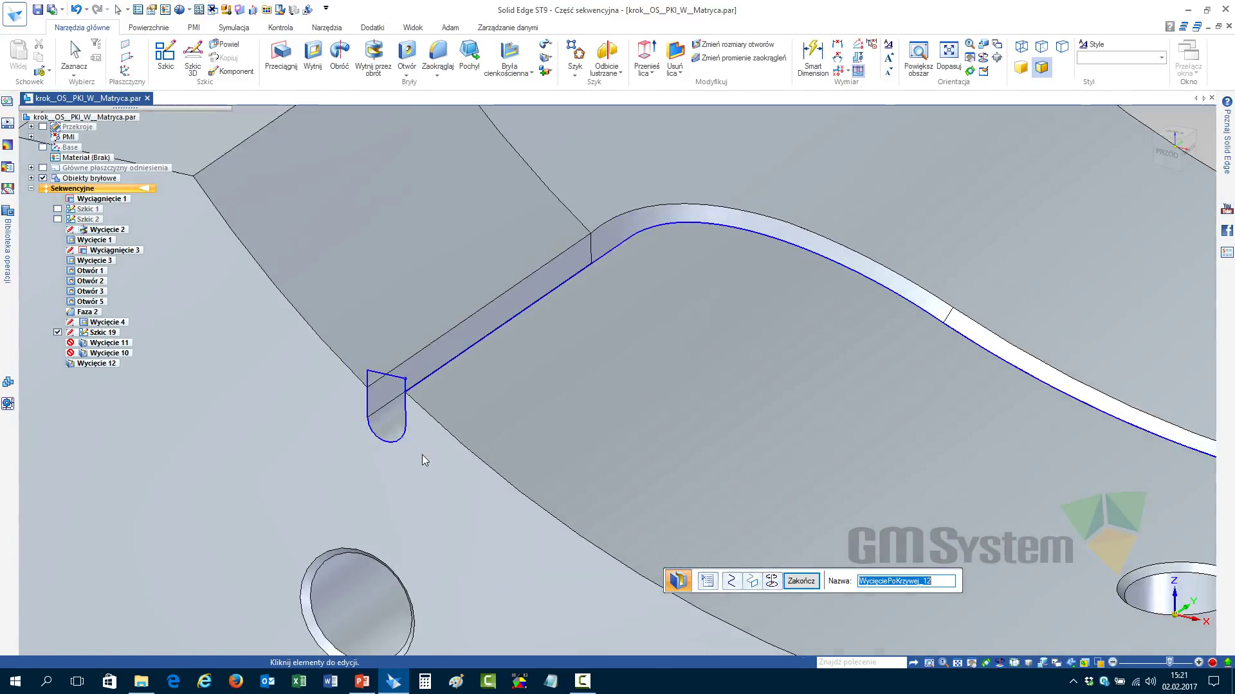
Turn on the section view and examine the swept groove's cross-section square from the right side
key("ctrl+r")
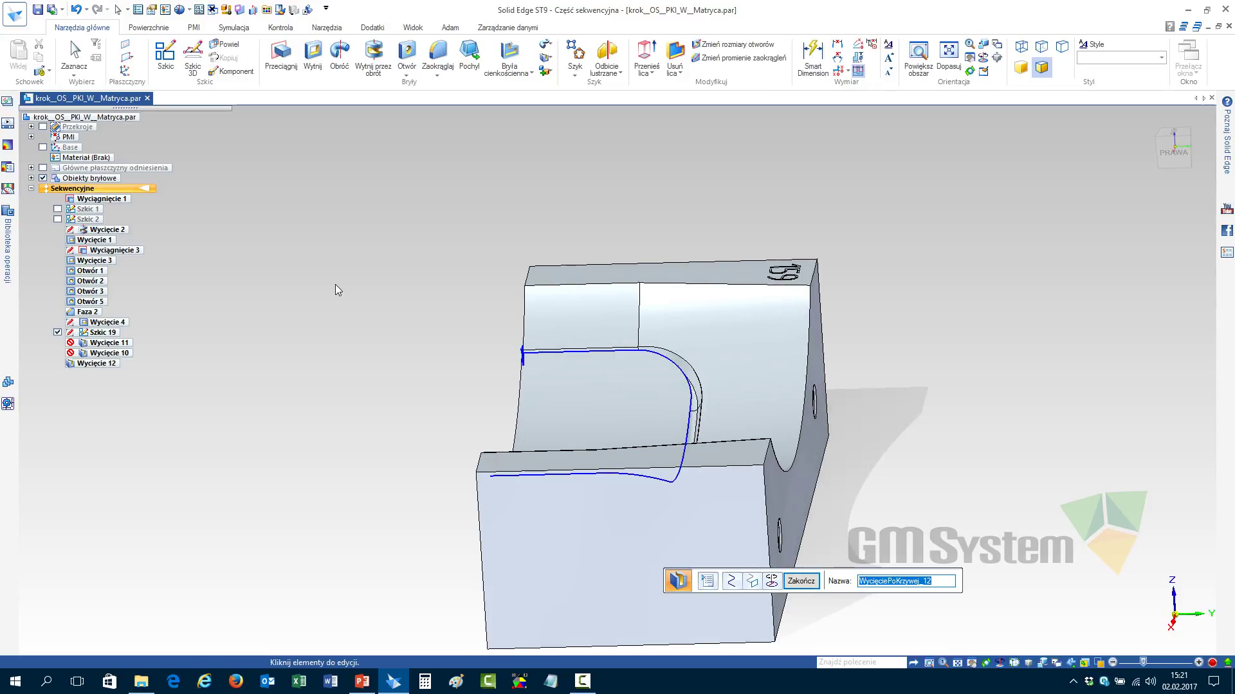
left_click(43, 127)
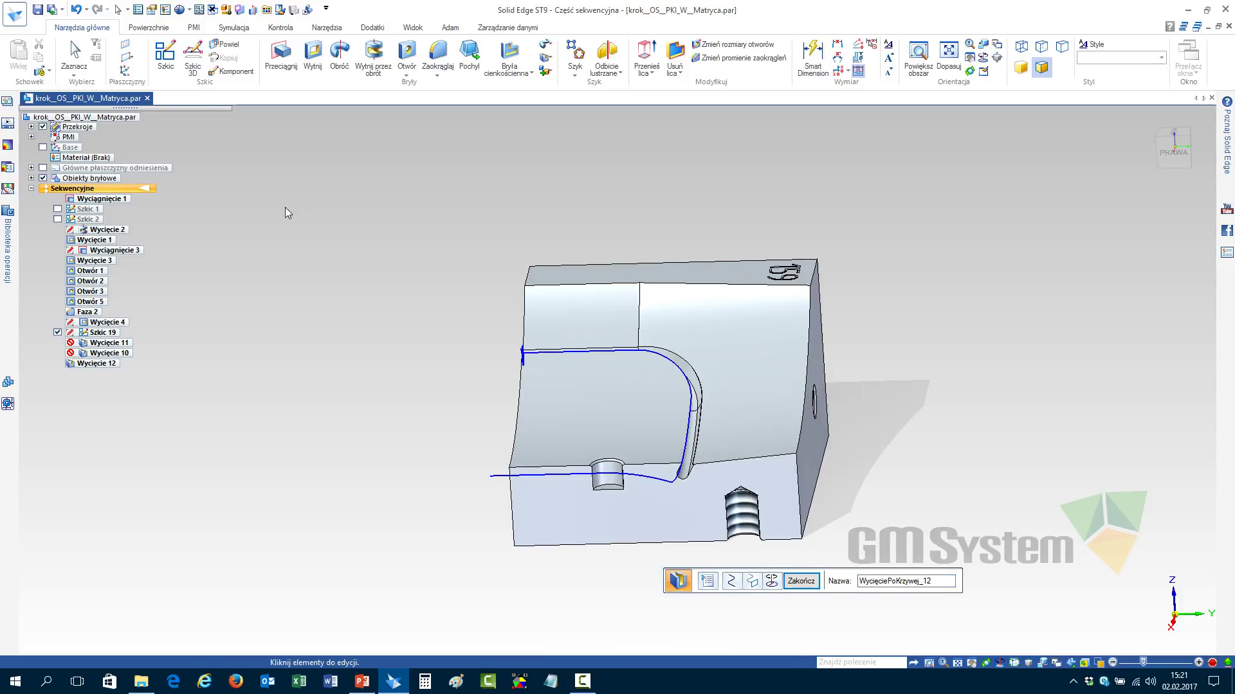
left_click(1186, 157)
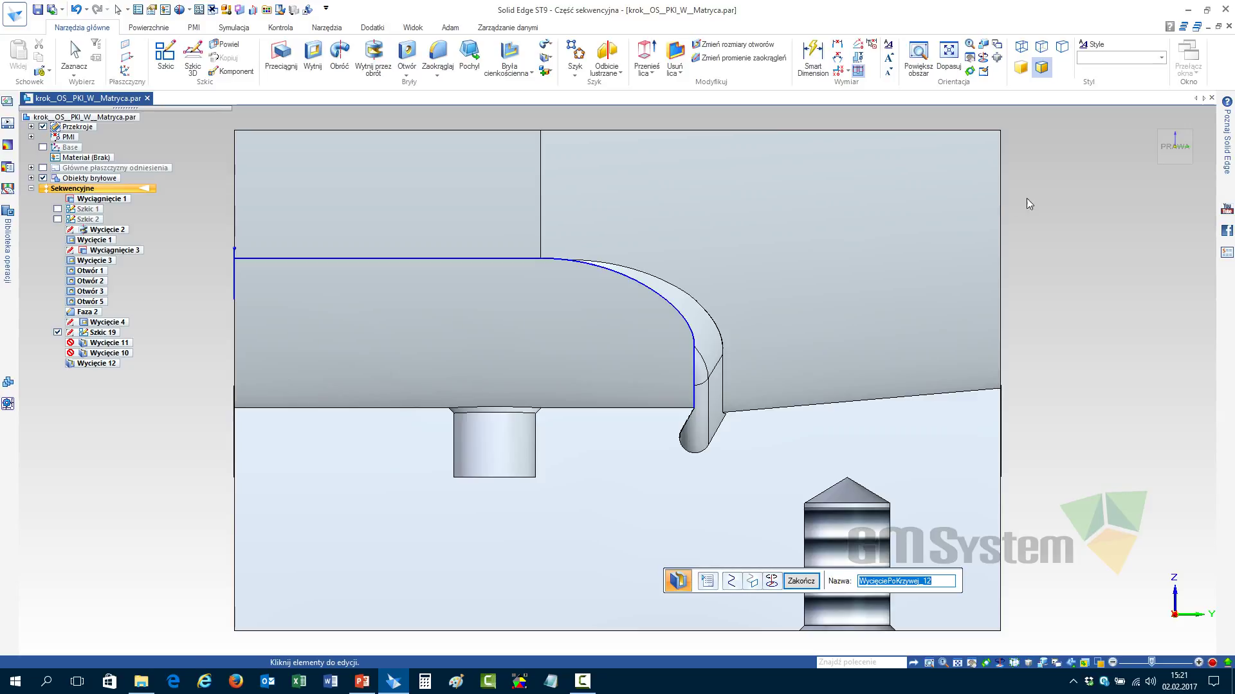
Add an axis controlling the cross-section's twist to the swept cutout, using the outer vertical line of the Szkic 19 profile
left_click(772, 581)
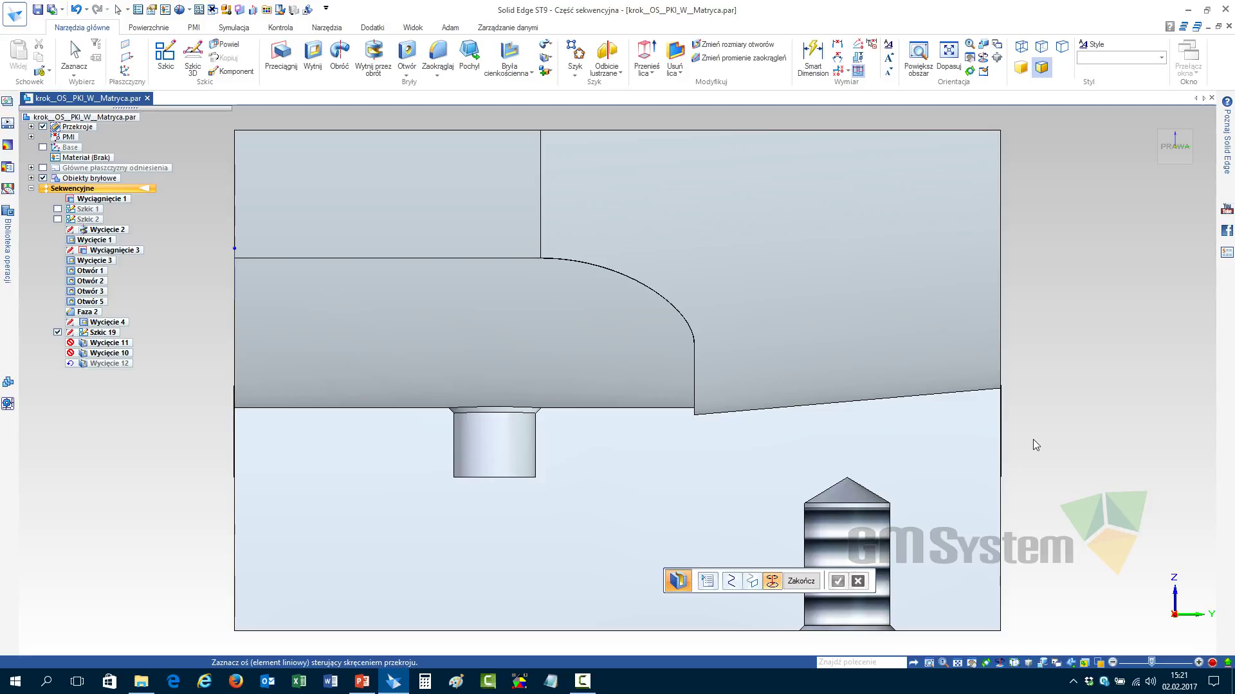
key("ctrl+i")
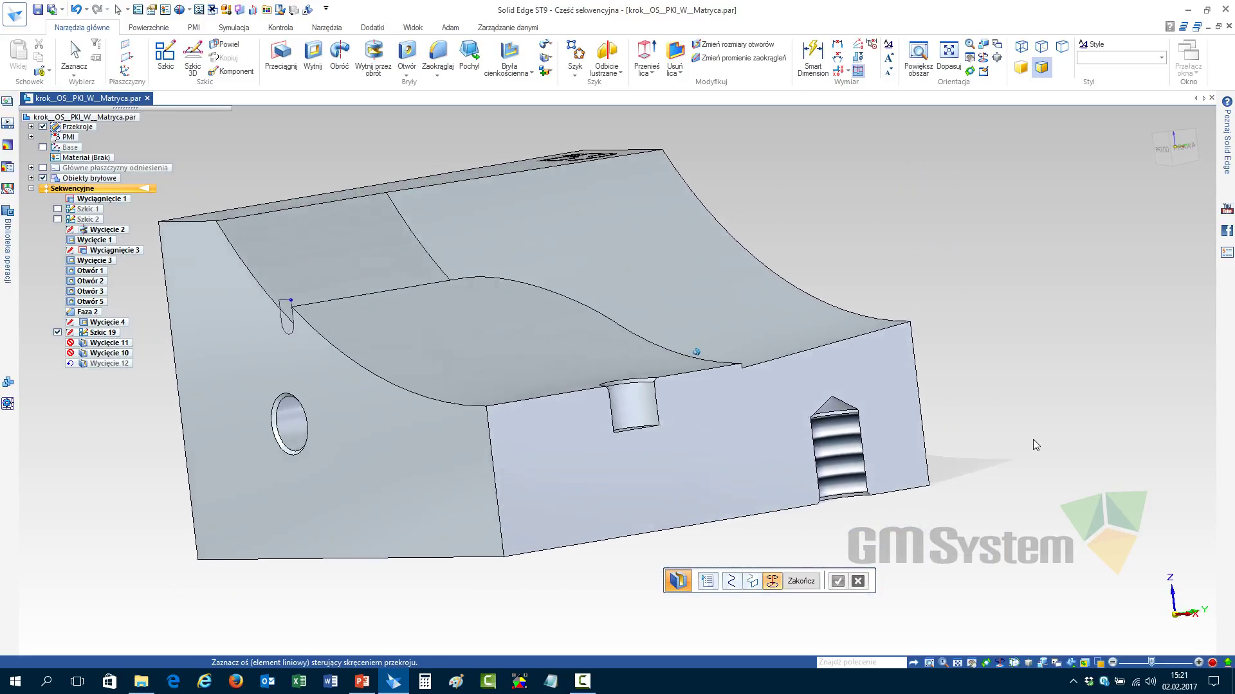
scroll(1003, 470, "up", 2)
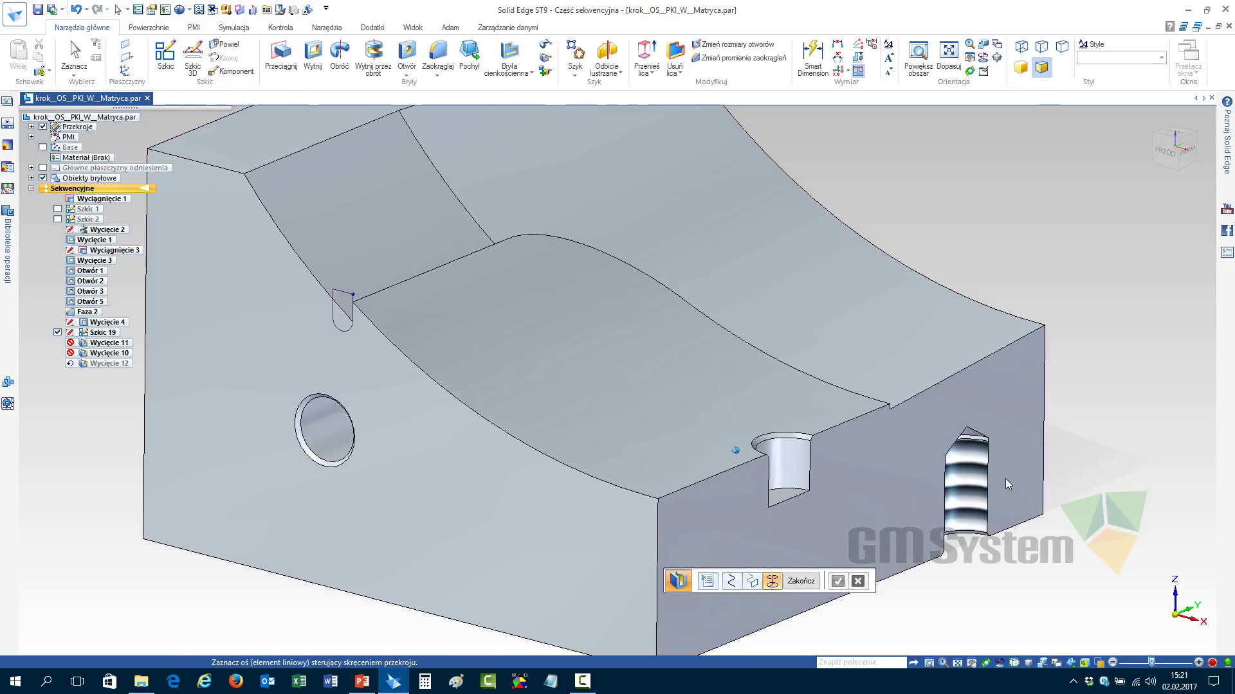
left_click(341, 306)
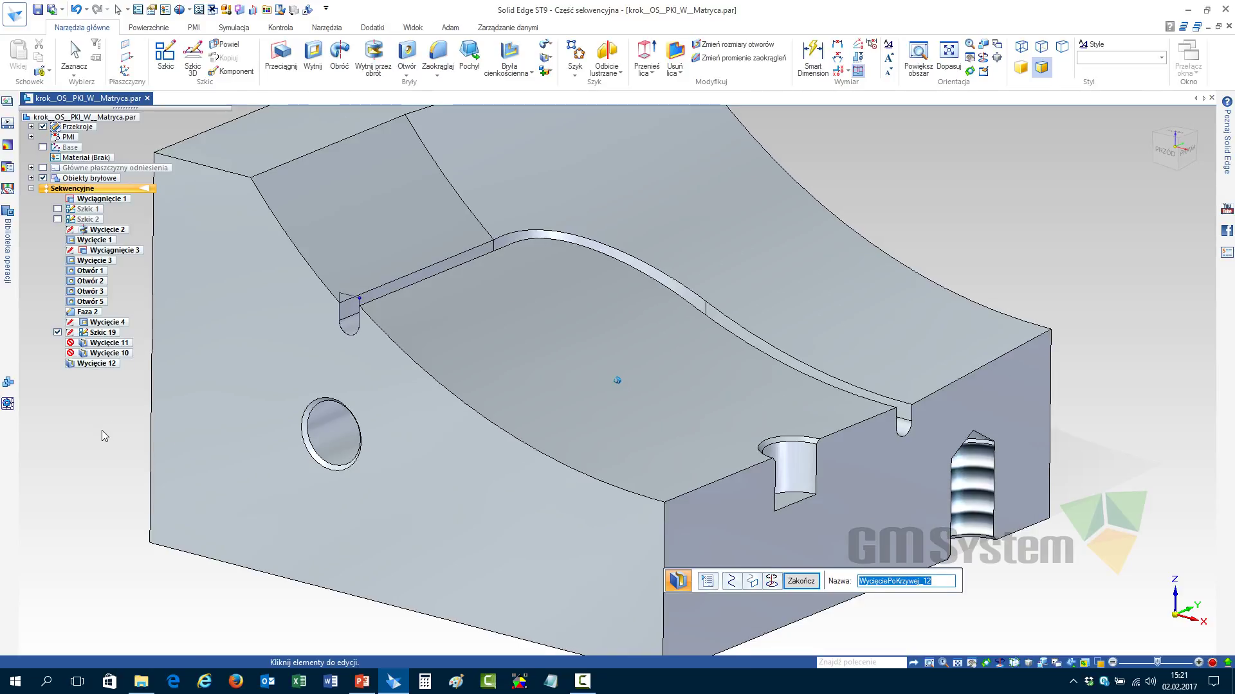
Inspect the groove in section, turn off the section view, and finish the swept cutout
key("ctrl+r")
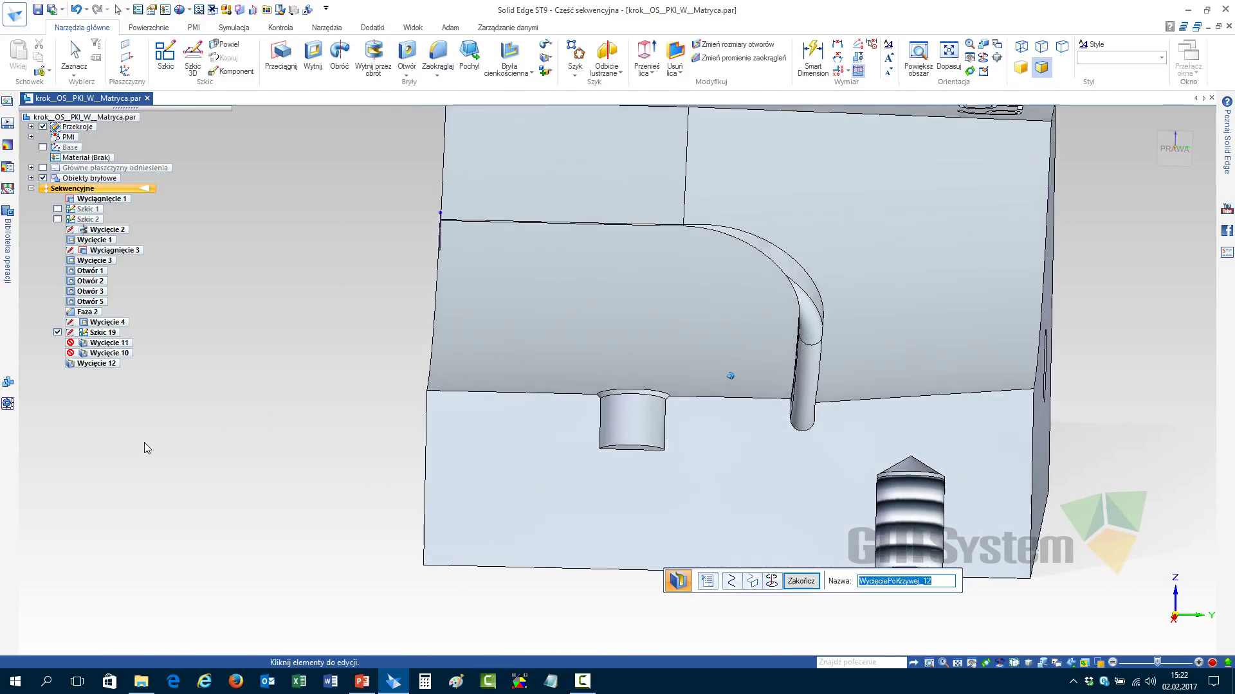
key("ctrl+i")
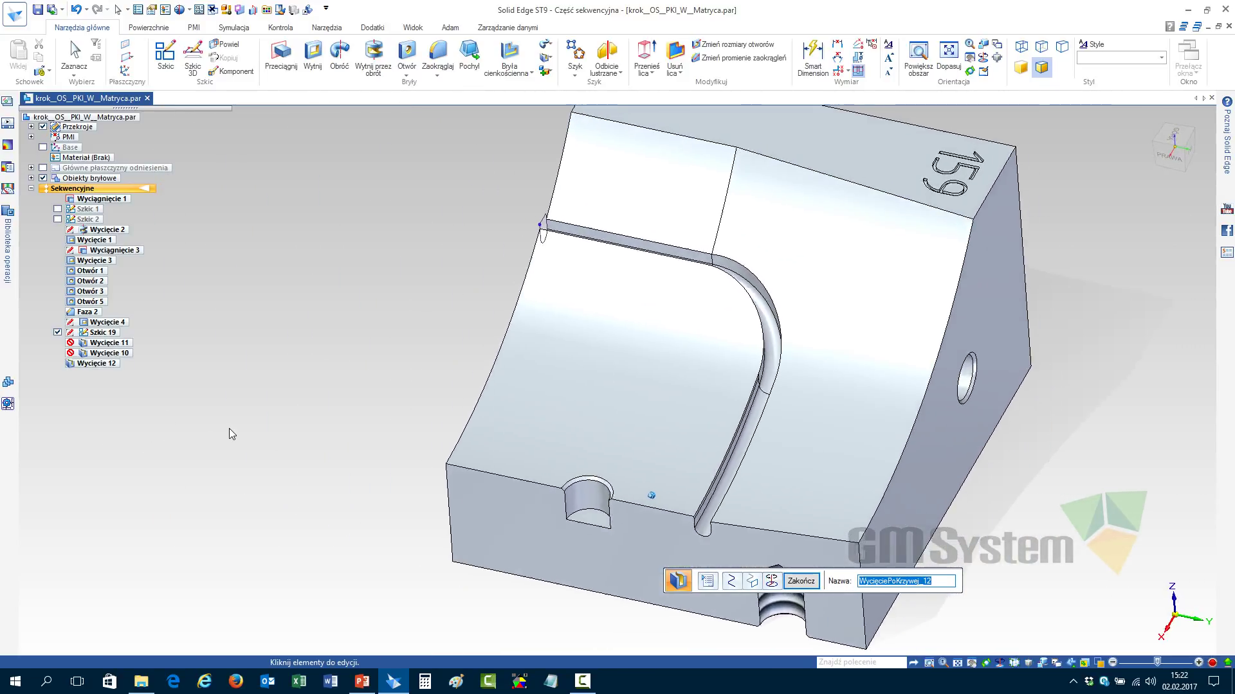
left_click(42, 127)
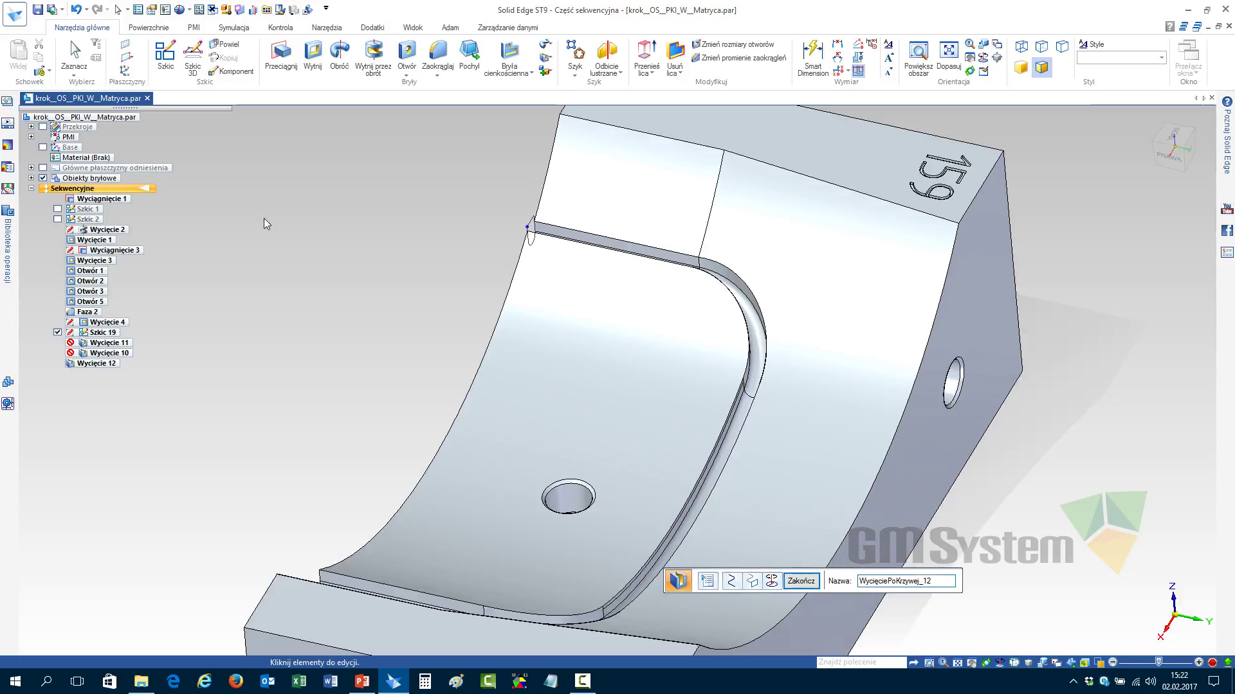
key("ctrl+m")
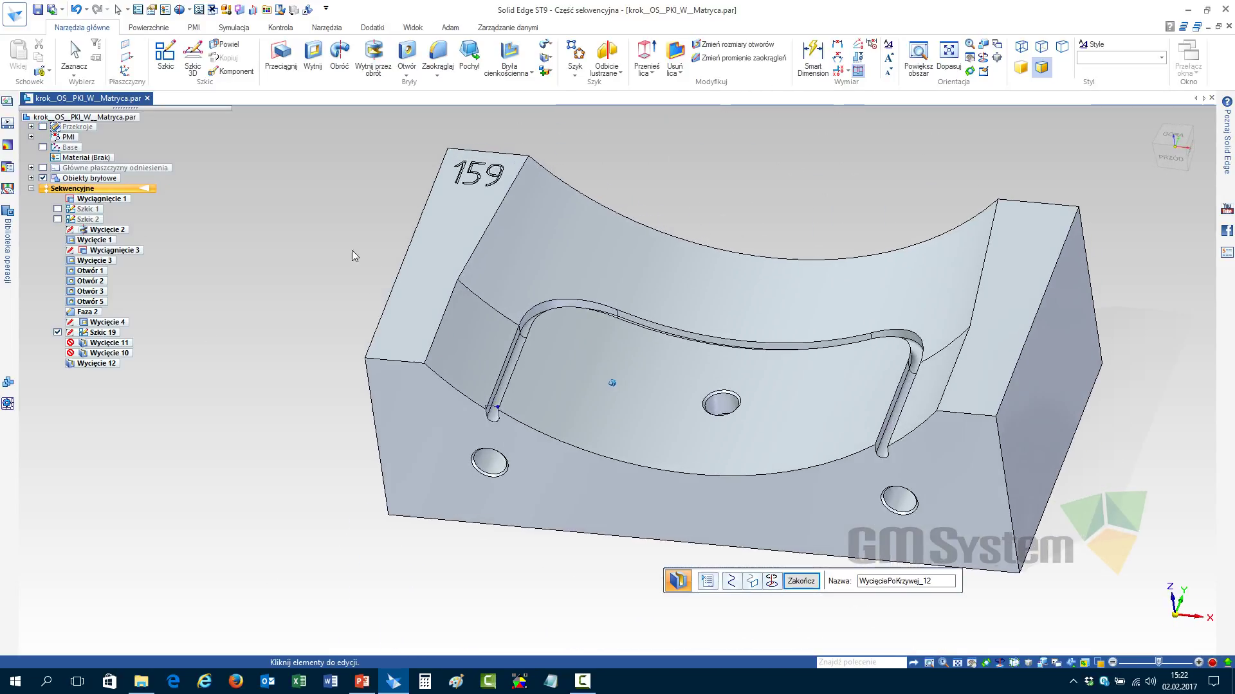
key("Escape")
Close krok__OS_PKI_W__Matryca.par without saving changes and open 00_path1_n_MOD_00.par
right_click_drag(239, 257, 239, 348)
left_click(626, 391)
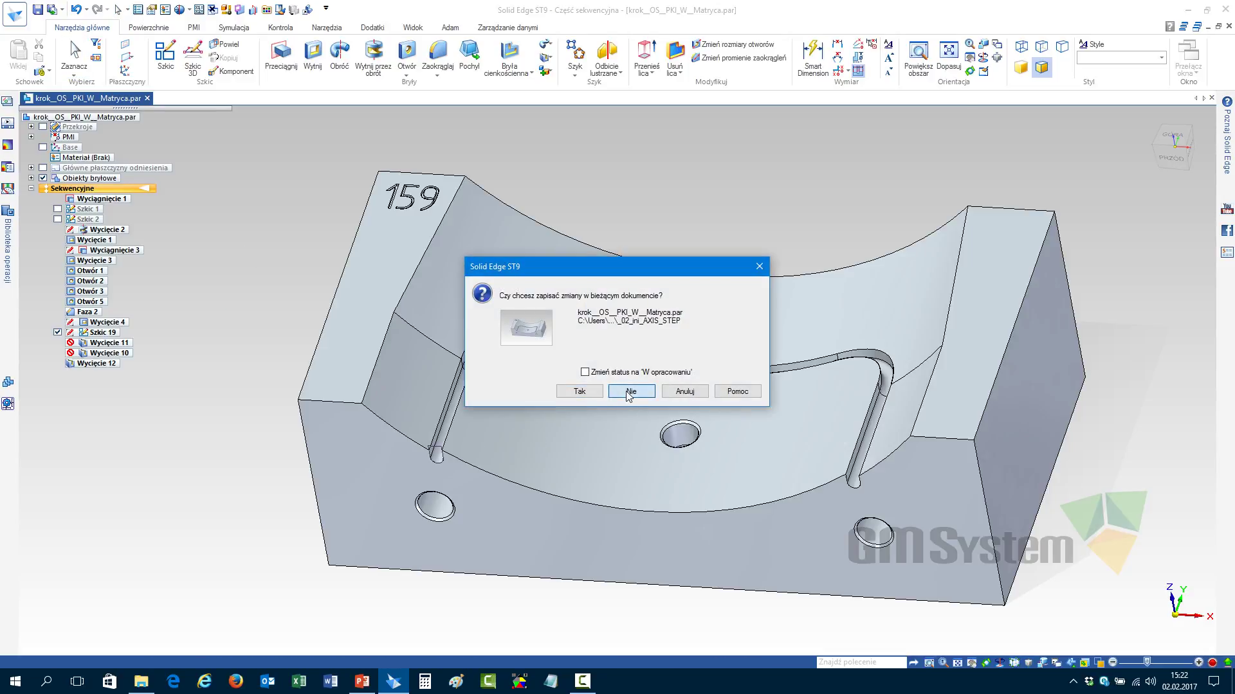
left_click(629, 392)
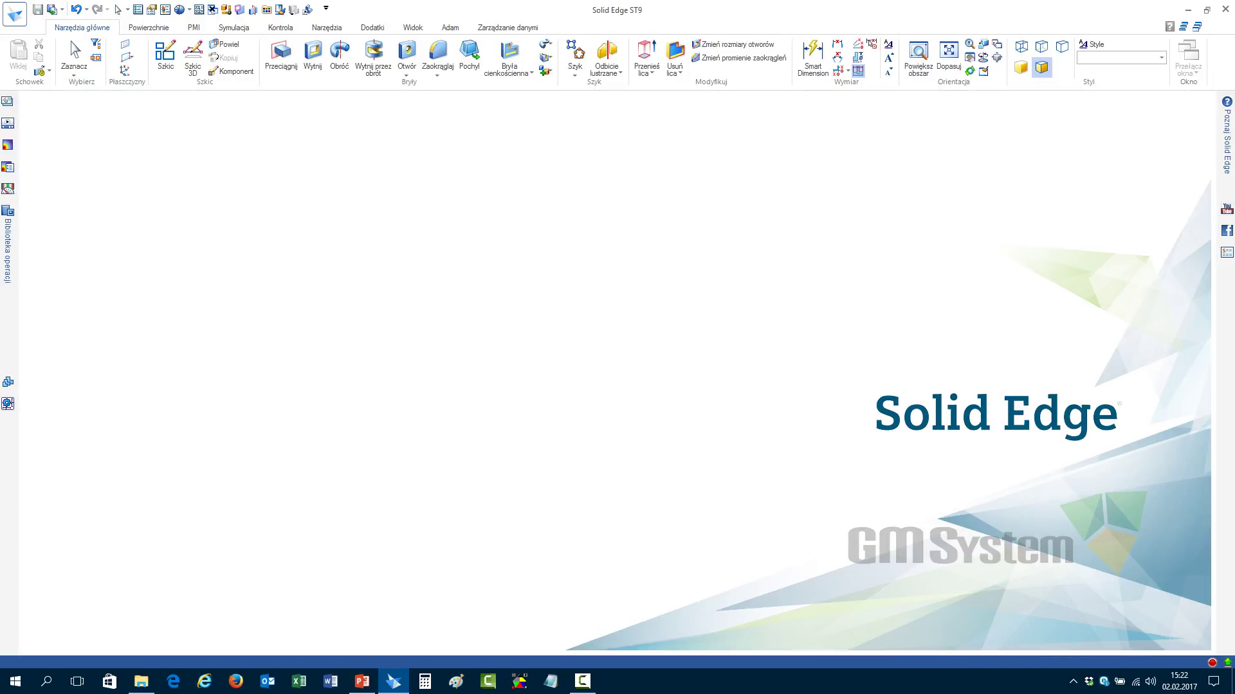
left_click(13, 13)
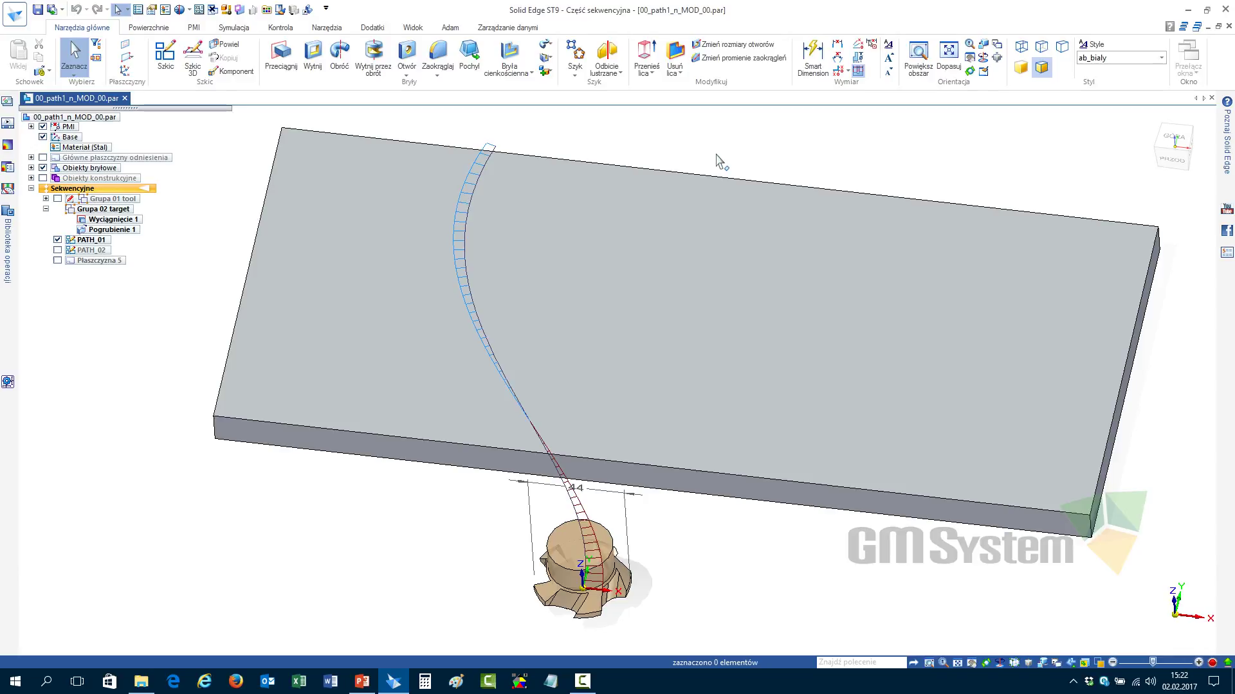
List the solid bodies 01_tool_1 and 02_target_1 and examine the cutter, the plate and the PATH_01 curve
left_click(31, 168)
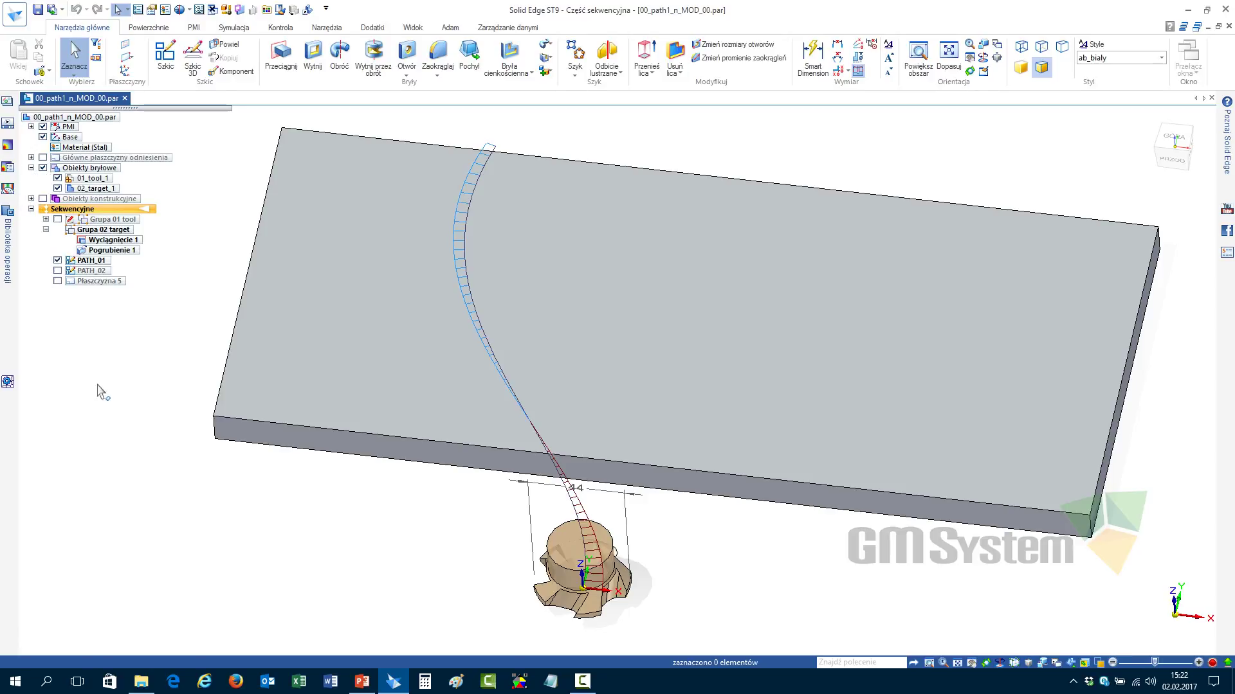
middle_click_drag(452, 631, 487, 637)
scroll(487, 637, "up", 3)
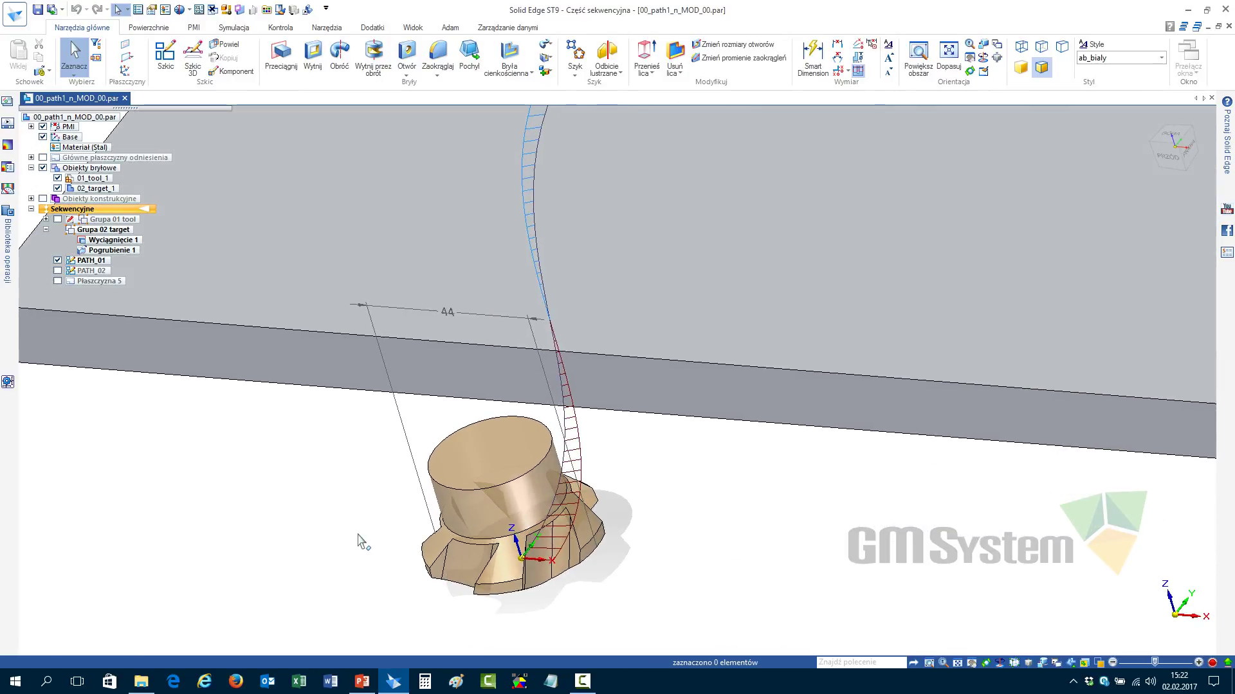
scroll(358, 542, "down", 4)
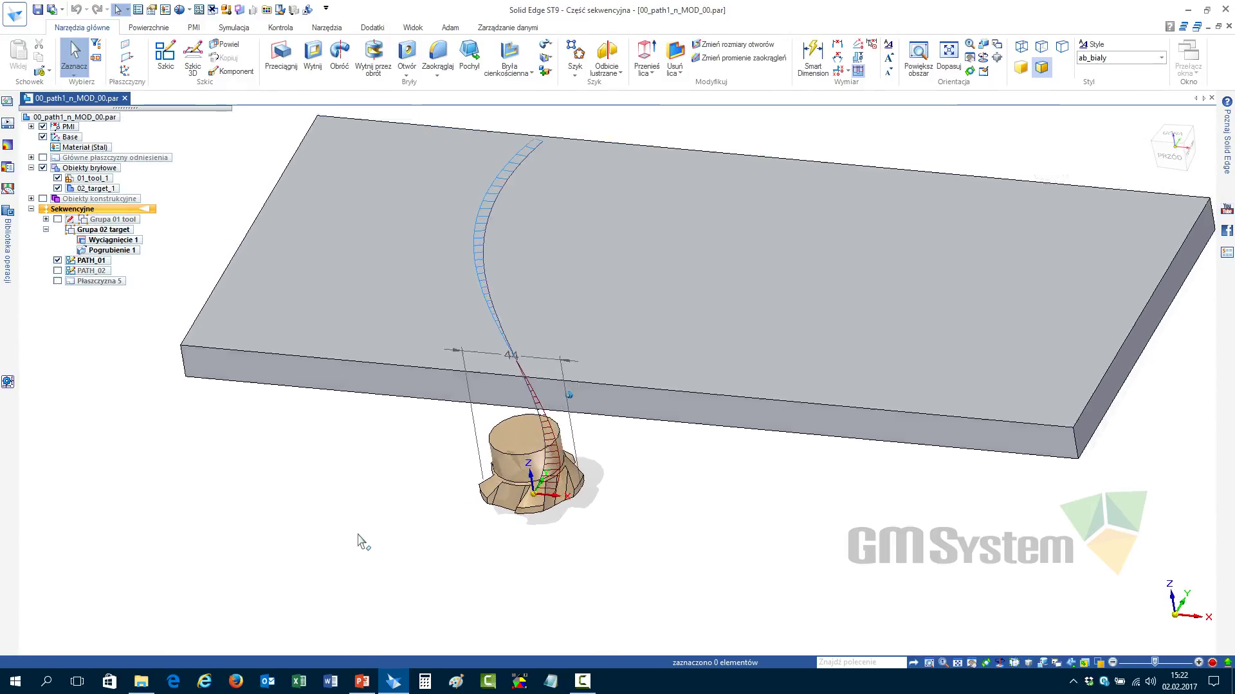
scroll(585, 571, "up", 2)
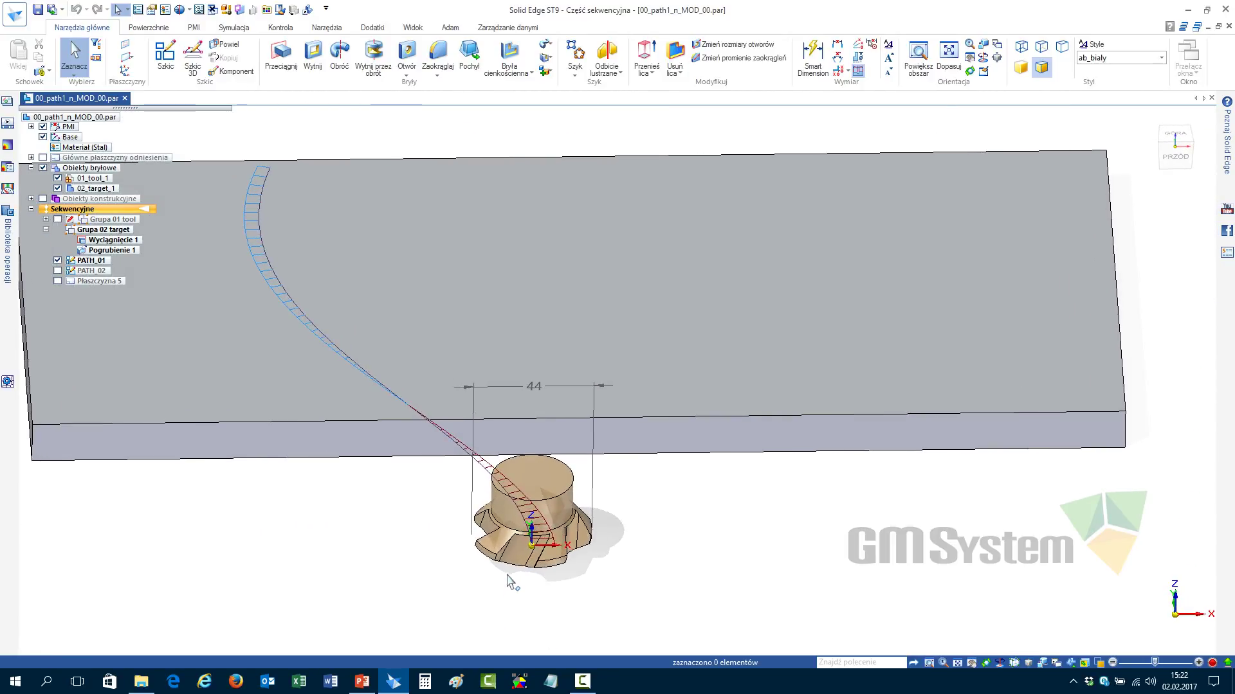
Start a solid swept cutout in the plate and accept the PATH_01 curve as its path
middle_click_drag(508, 585, 697, 592)
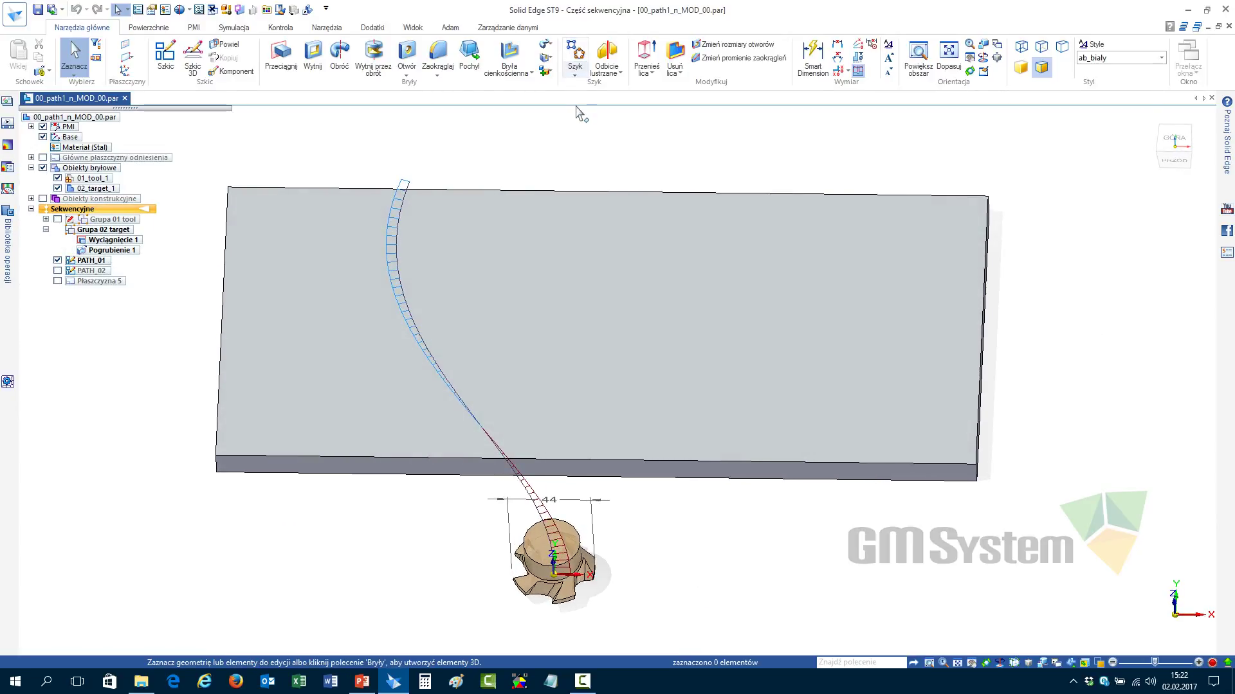
left_click(548, 58)
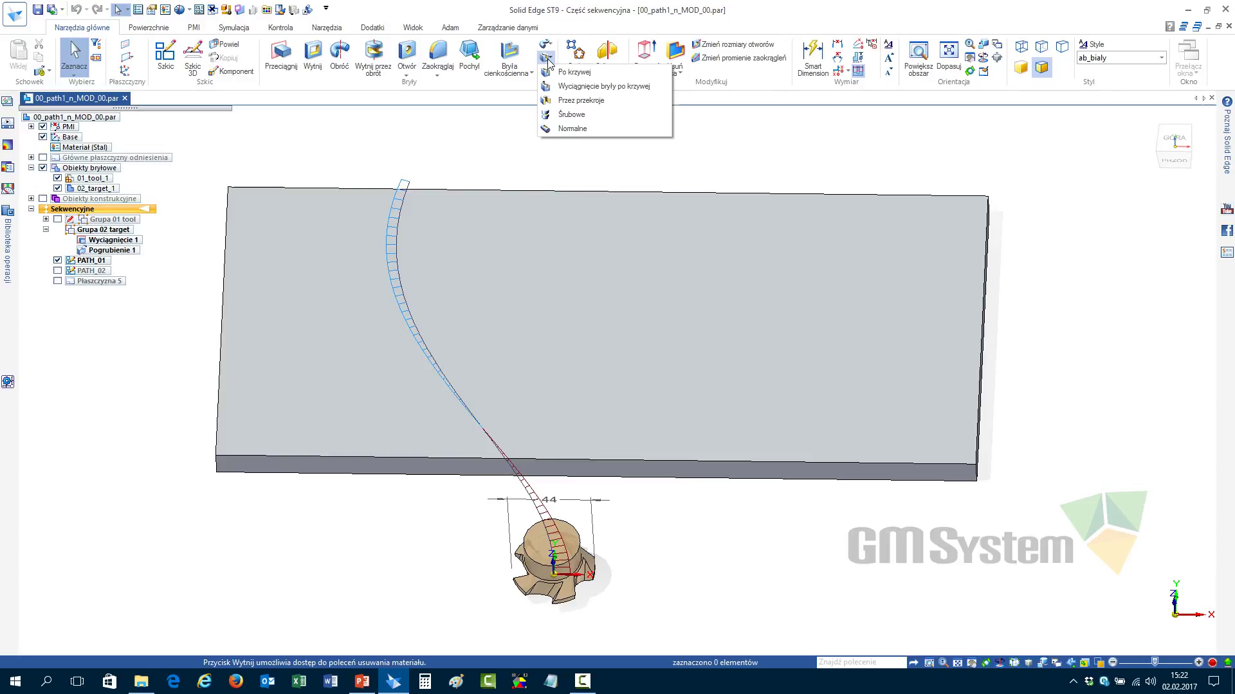
left_click(548, 45)
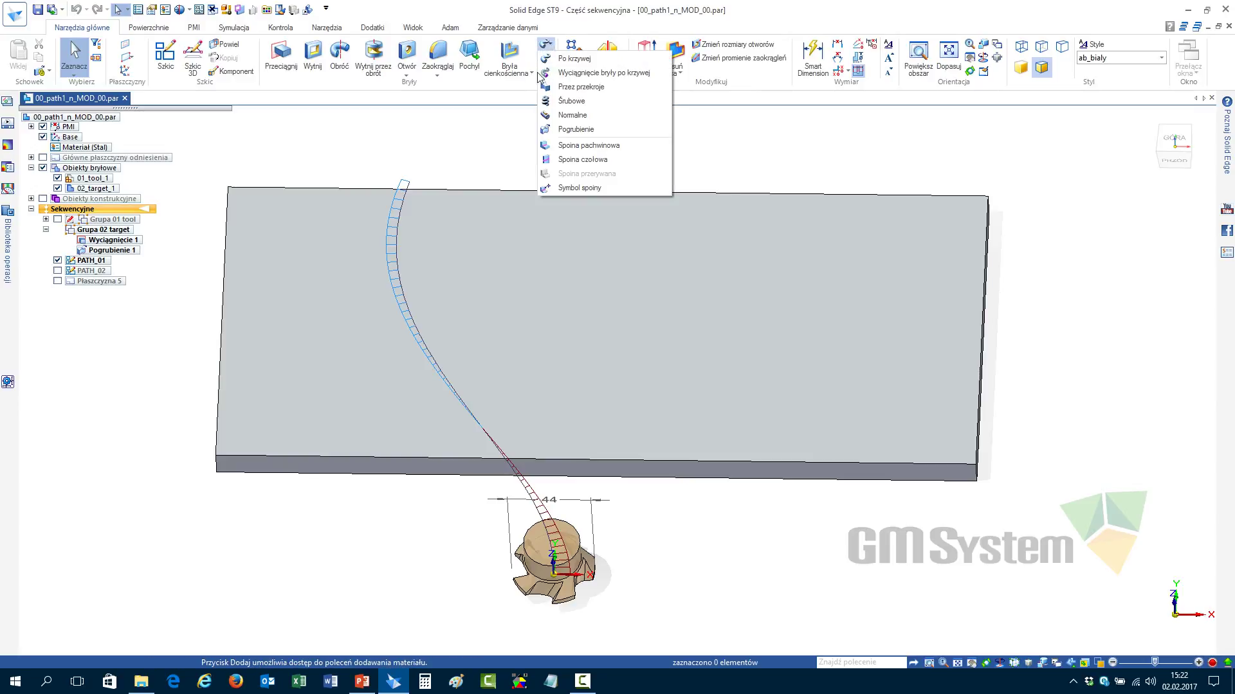
left_click(471, 126)
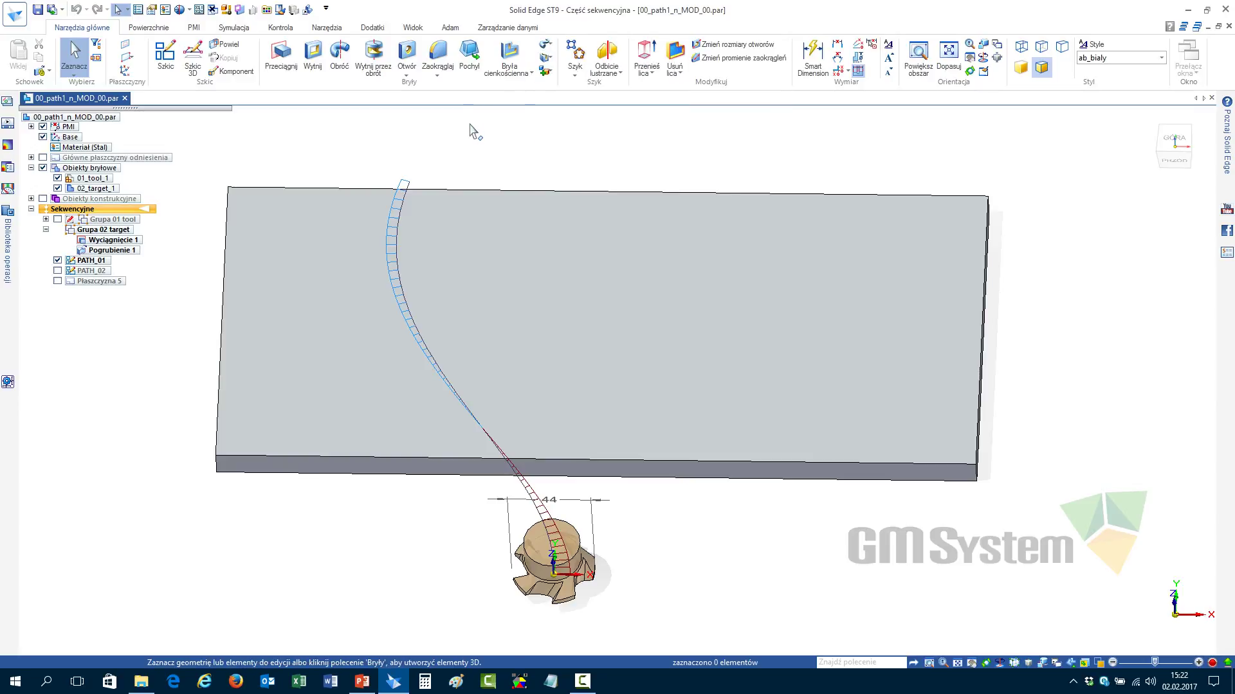
left_click(547, 58)
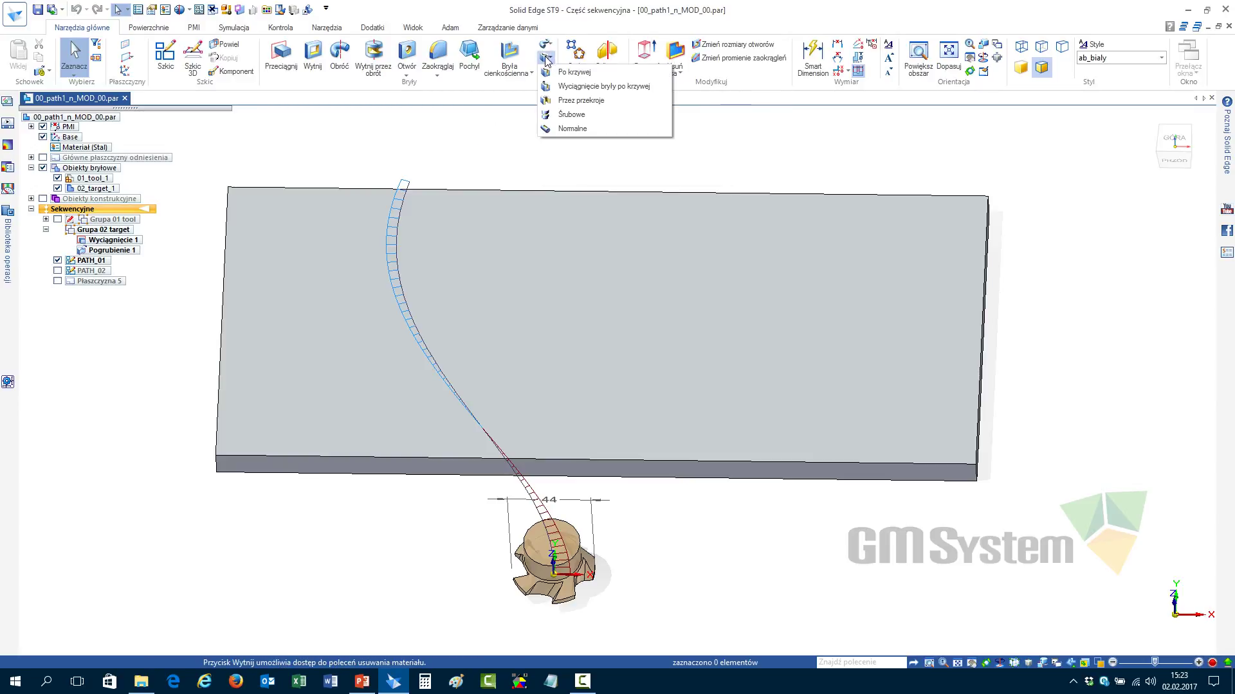
left_click(616, 87)
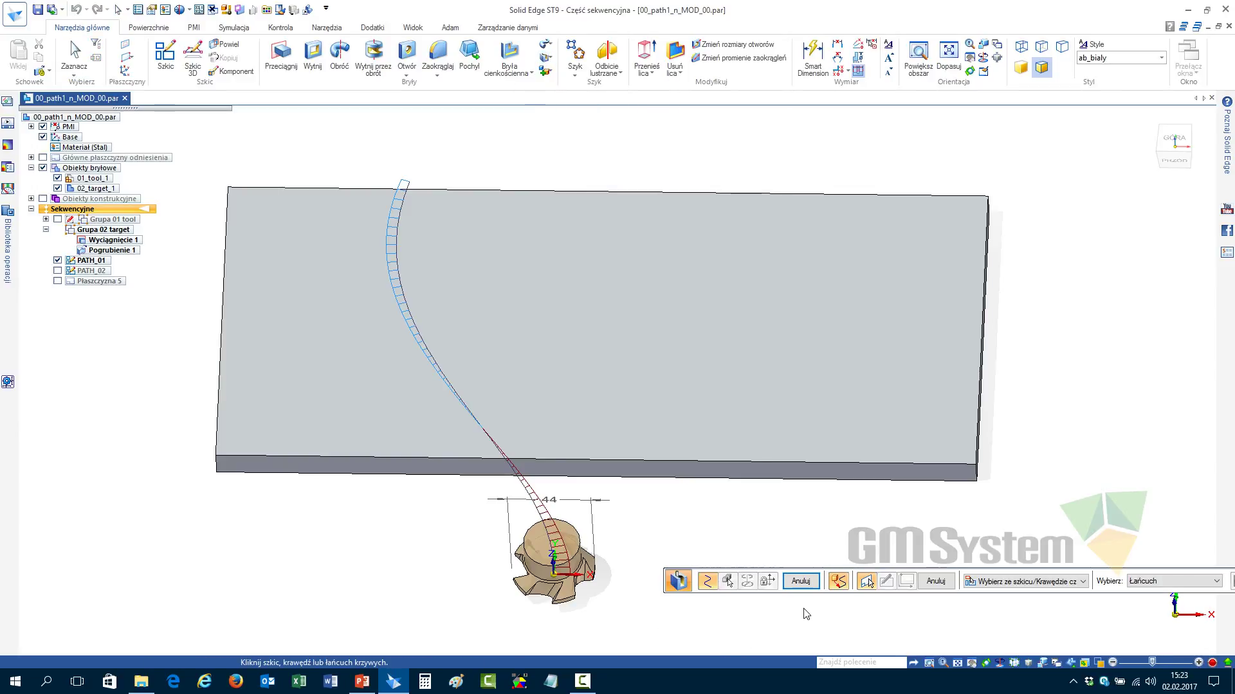
mouse_move(727, 546)
middle_mouse_down()
mouse_move(497, 596)
mouse_move(486, 557)
middle_mouse_up()
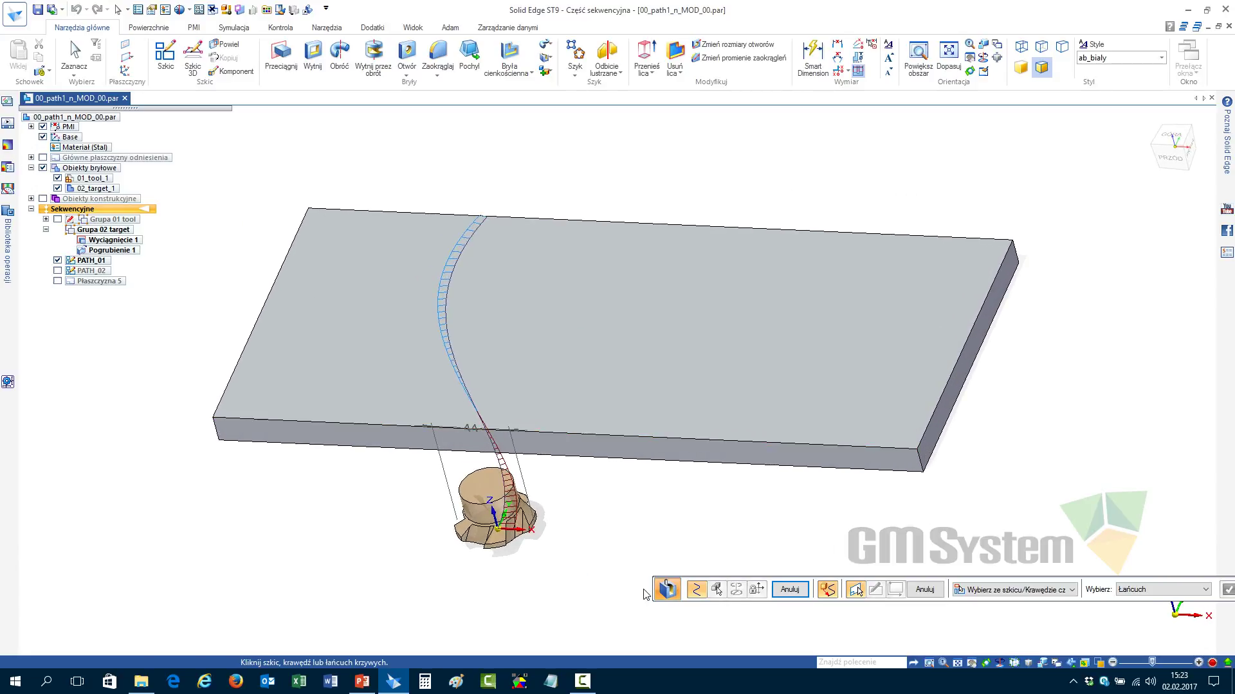
mouse_move(609, 593)
middle_mouse_down()
mouse_move(529, 600)
mouse_move(455, 586)
mouse_move(403, 597)
mouse_move(363, 565)
middle_mouse_up()
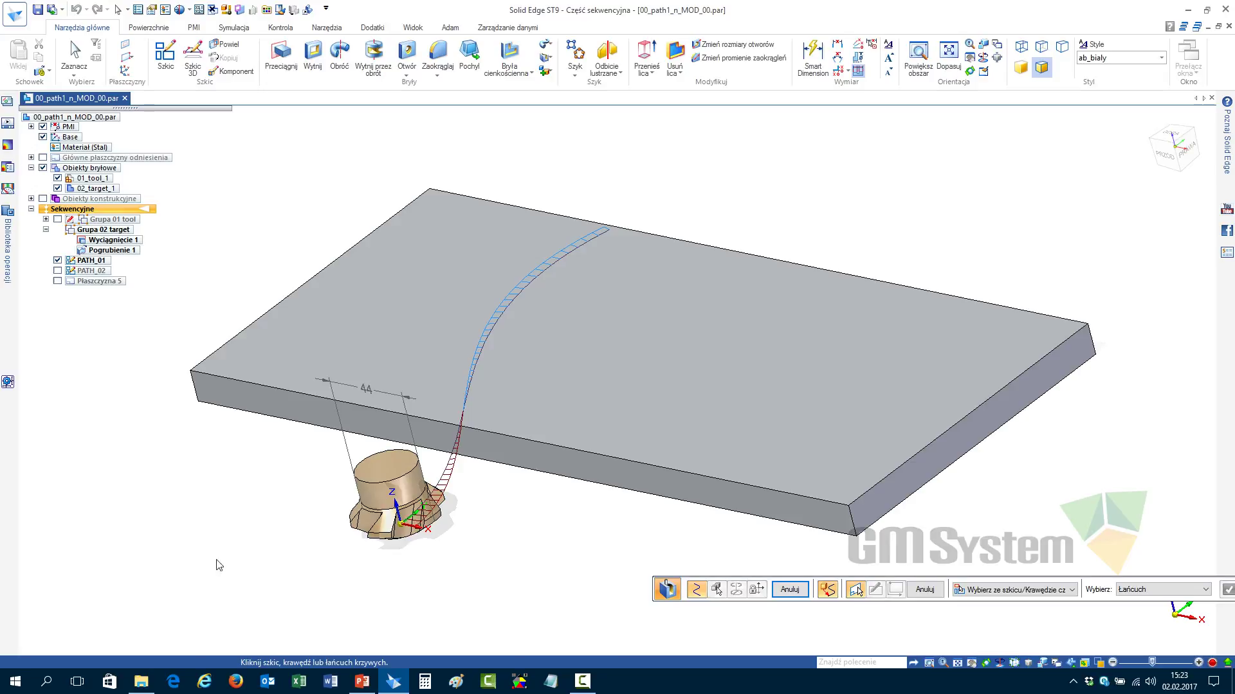
middle_click_drag(503, 529, 506, 583)
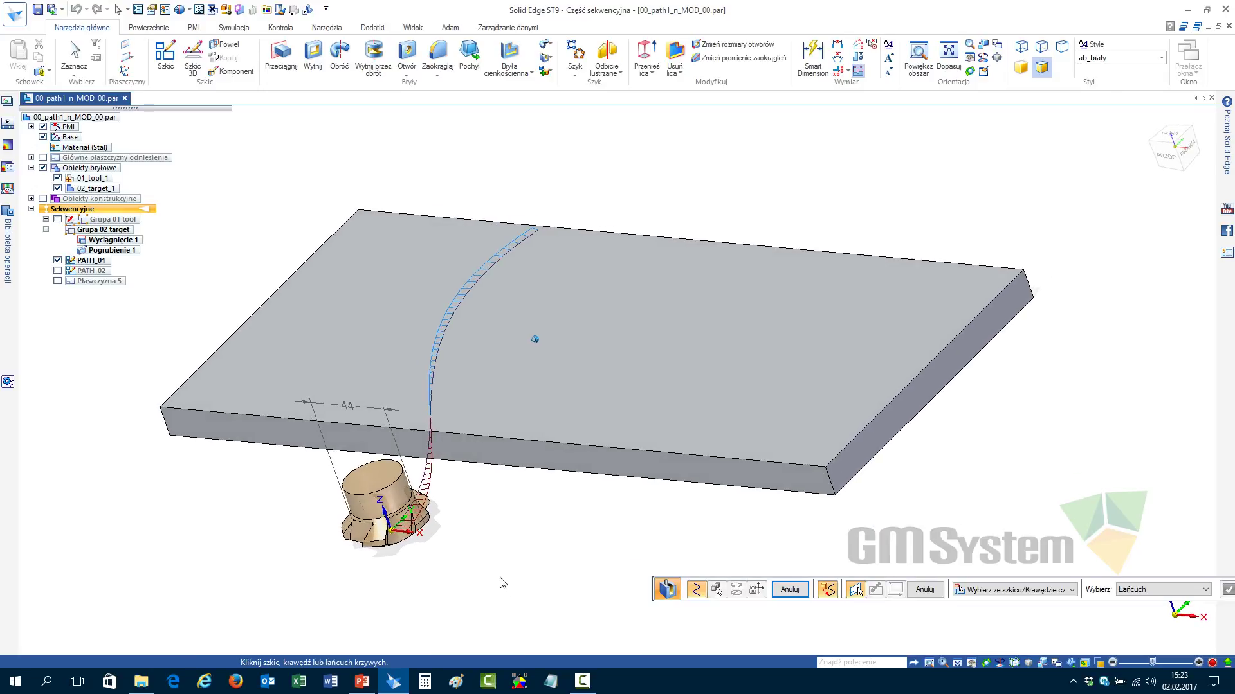
left_click(426, 488)
right_click(488, 529)
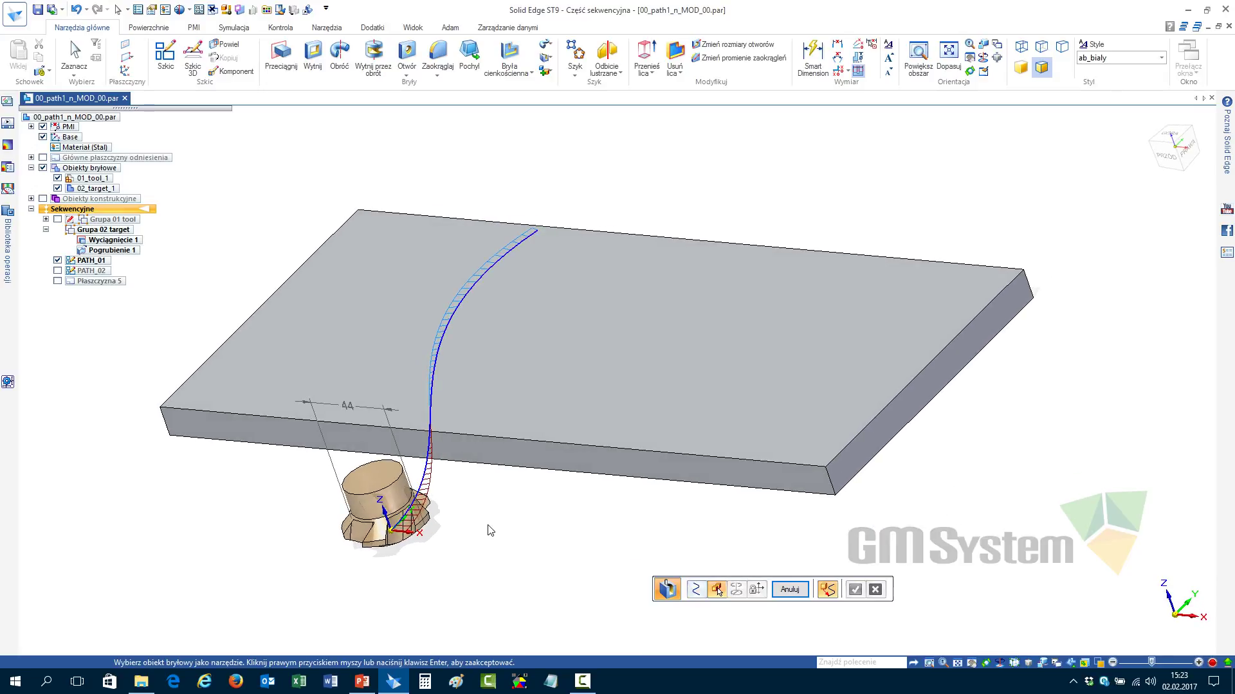
Use the cutter body as the tool with its own cylinder axis and finish the swept cutout
left_click(369, 475)
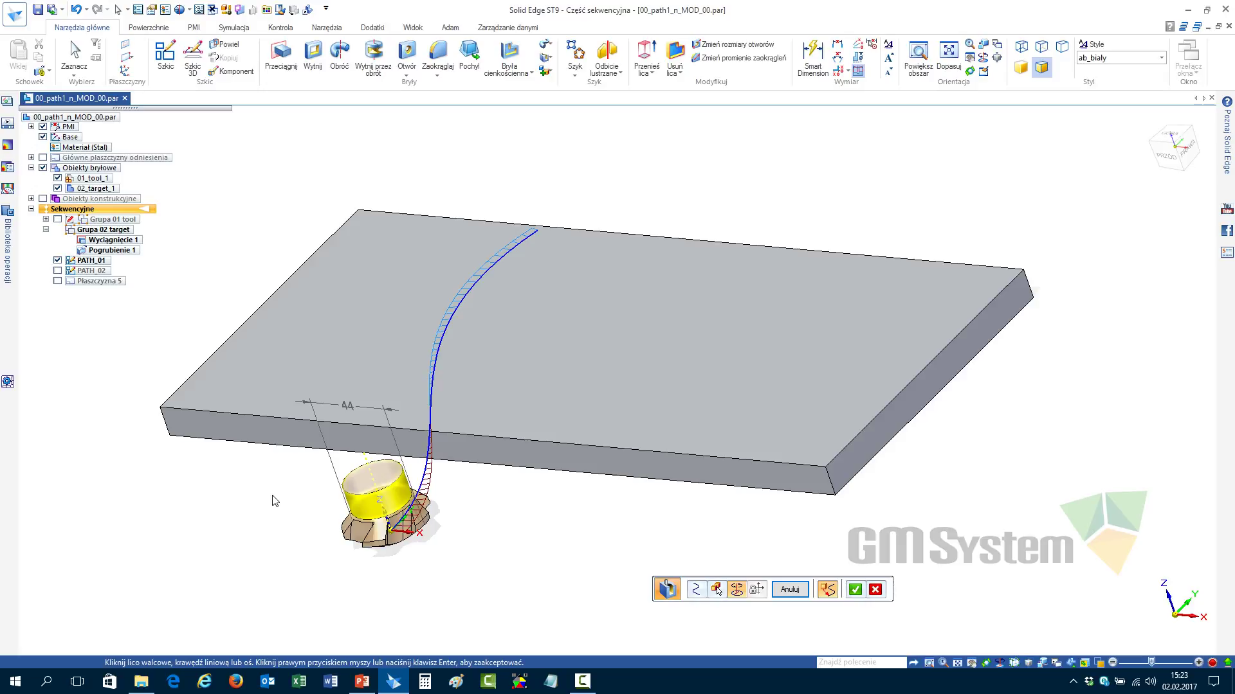
right_click(274, 501)
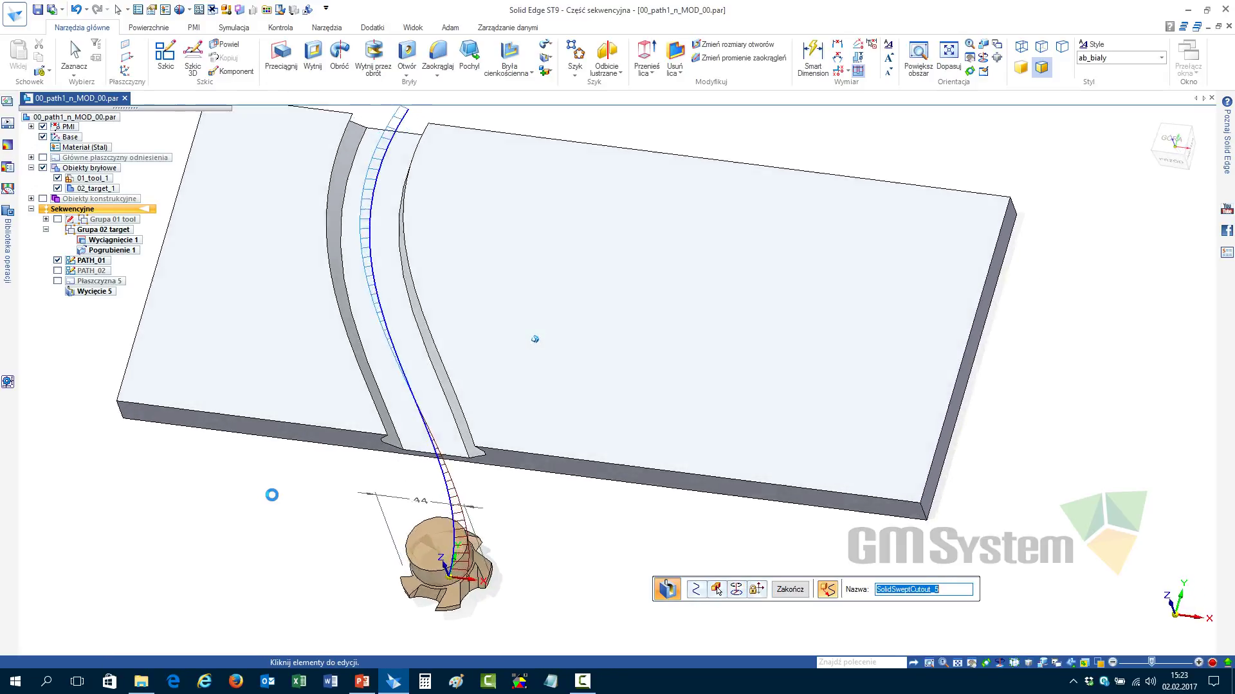
middle_click_drag(272, 495, 280, 548)
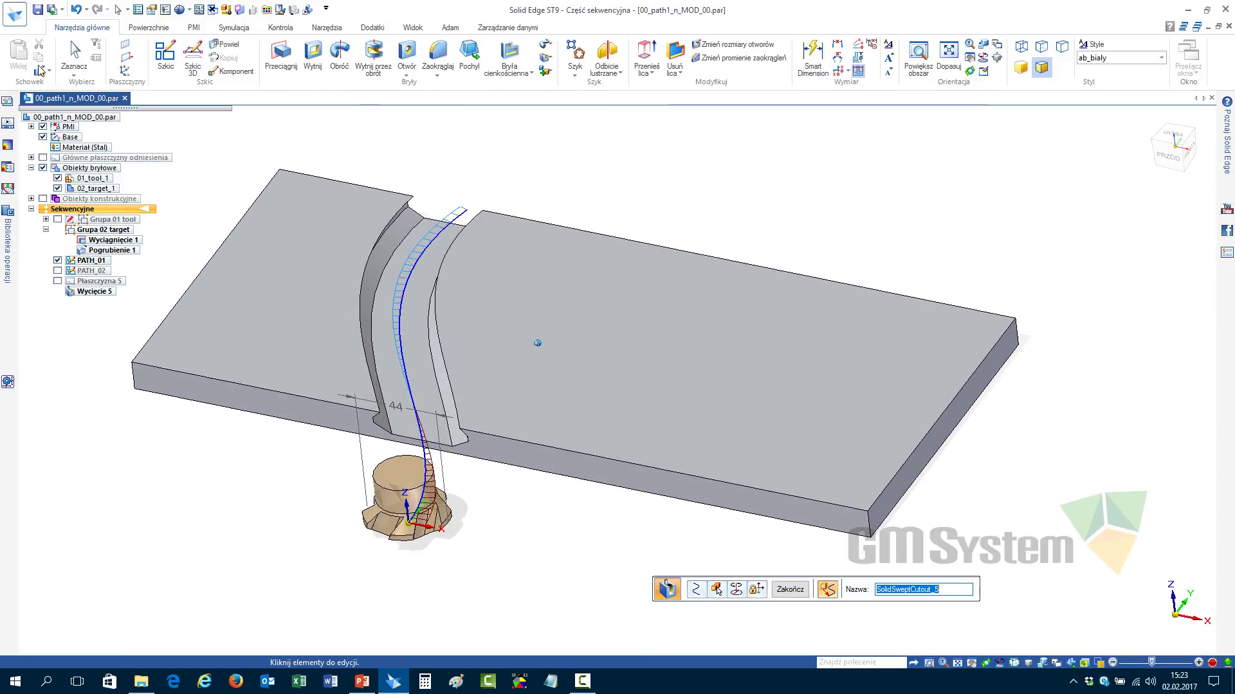
left_click(795, 592)
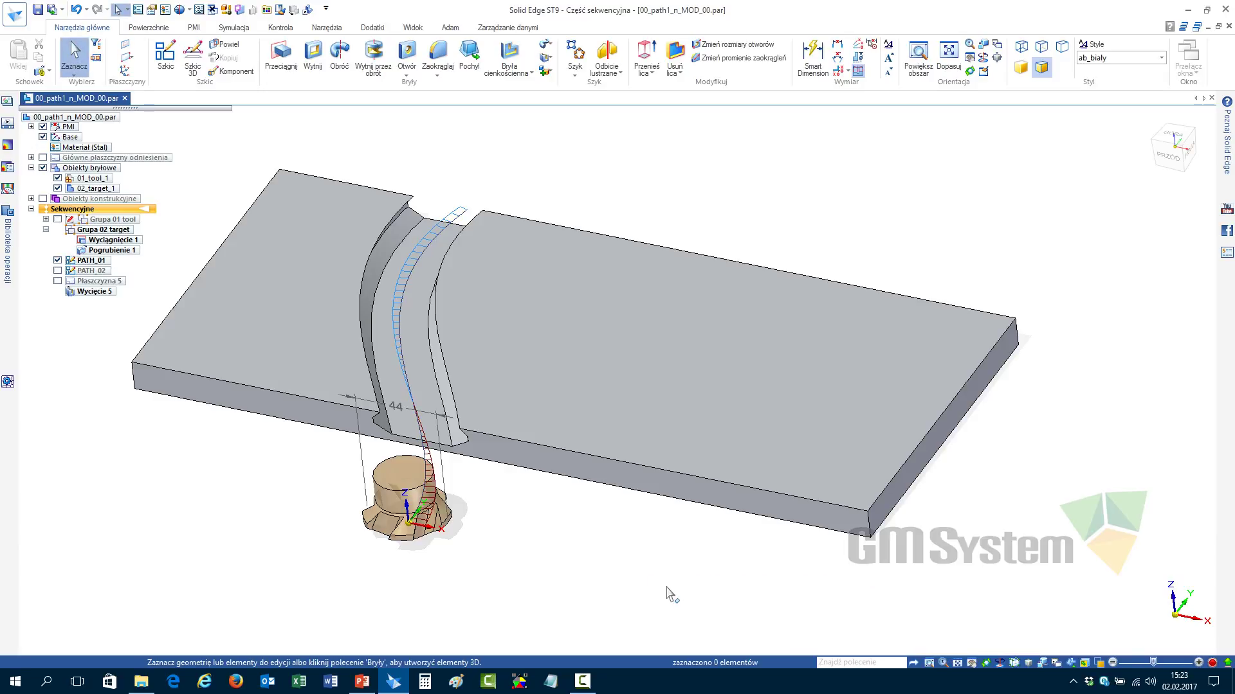
Reshape the PATH_01 curve by moving its control point beside the groove slightly towards the curve, so the cutout updates
left_click(458, 217)
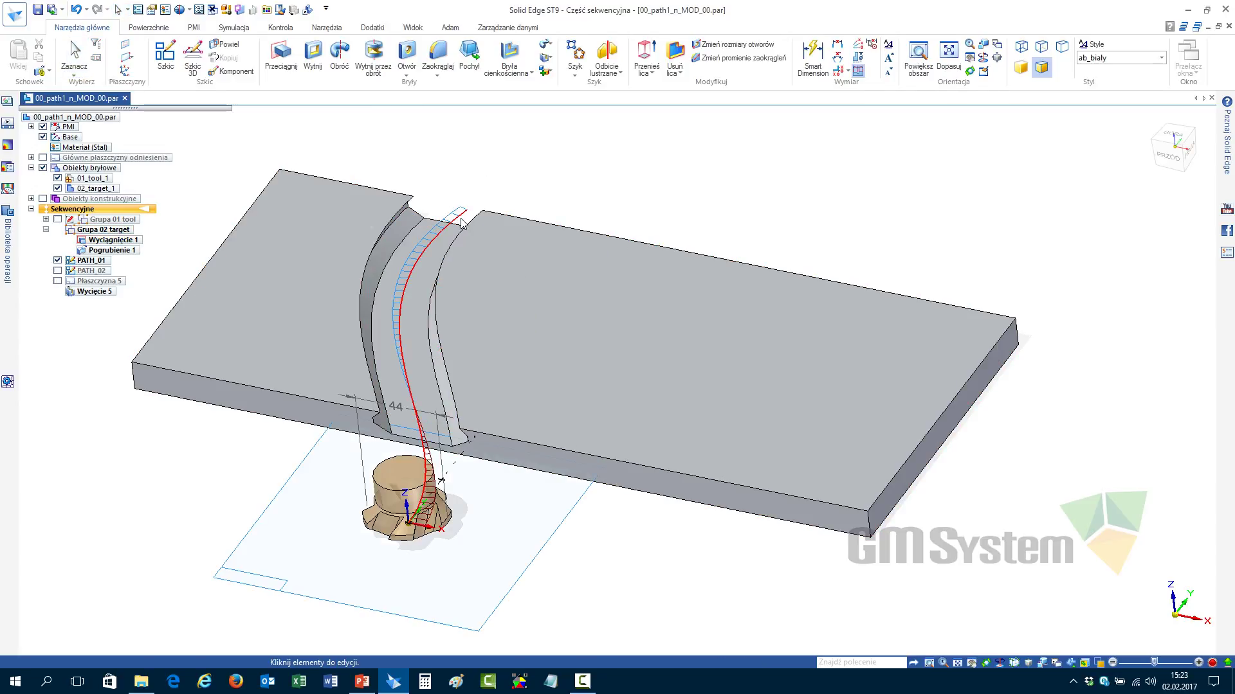
left_click(460, 218)
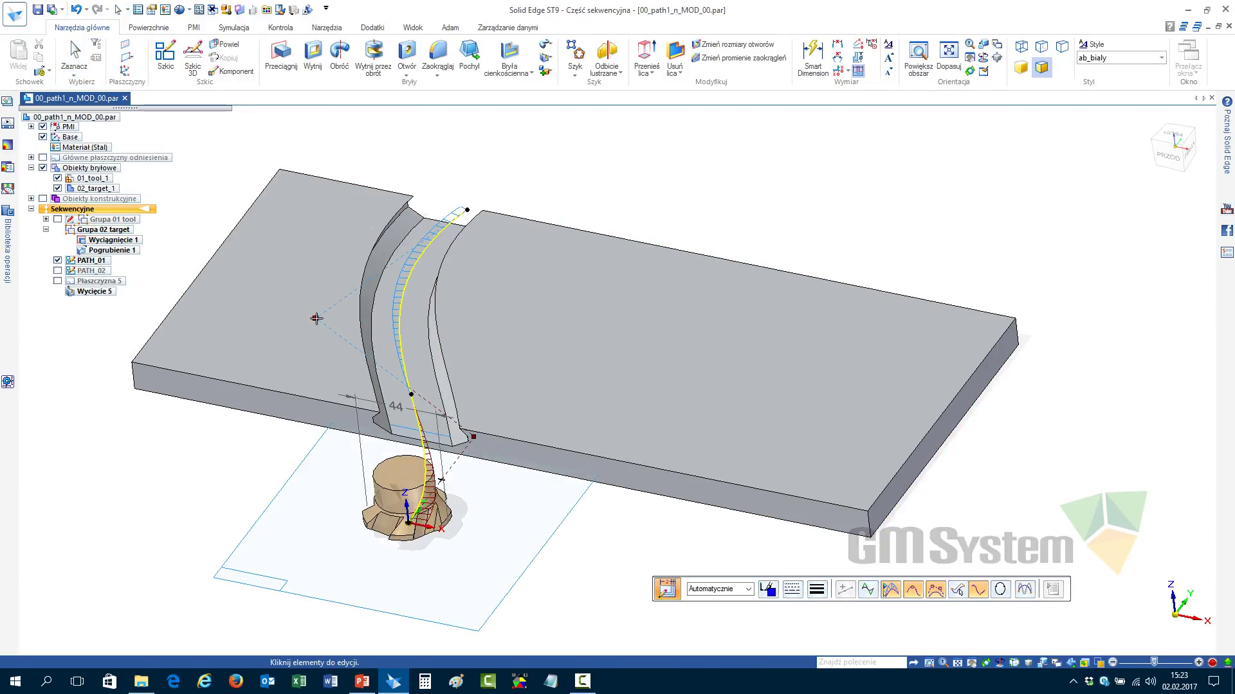
left_click_drag(317, 317, 370, 303)
key("Escape")
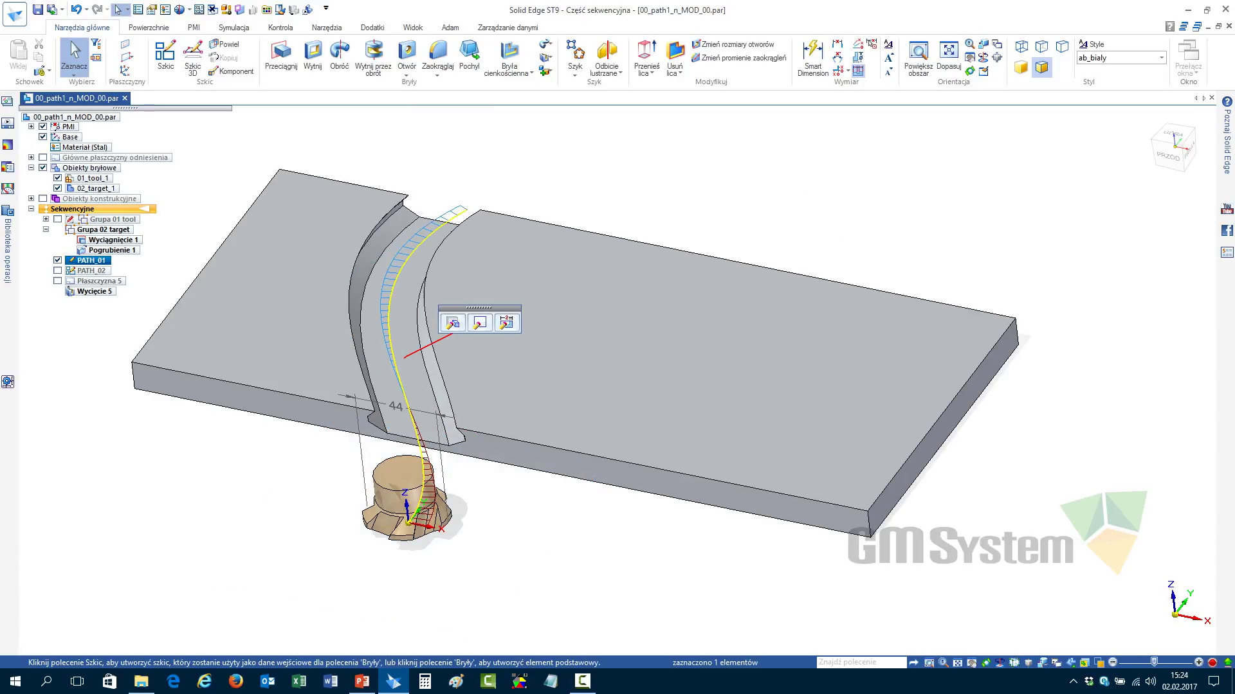
Switch to 01_ZX-0017_B1_00.par and start a solid swept cutout along the 3D sketch curve that follows the handle
key("alt+Tab")
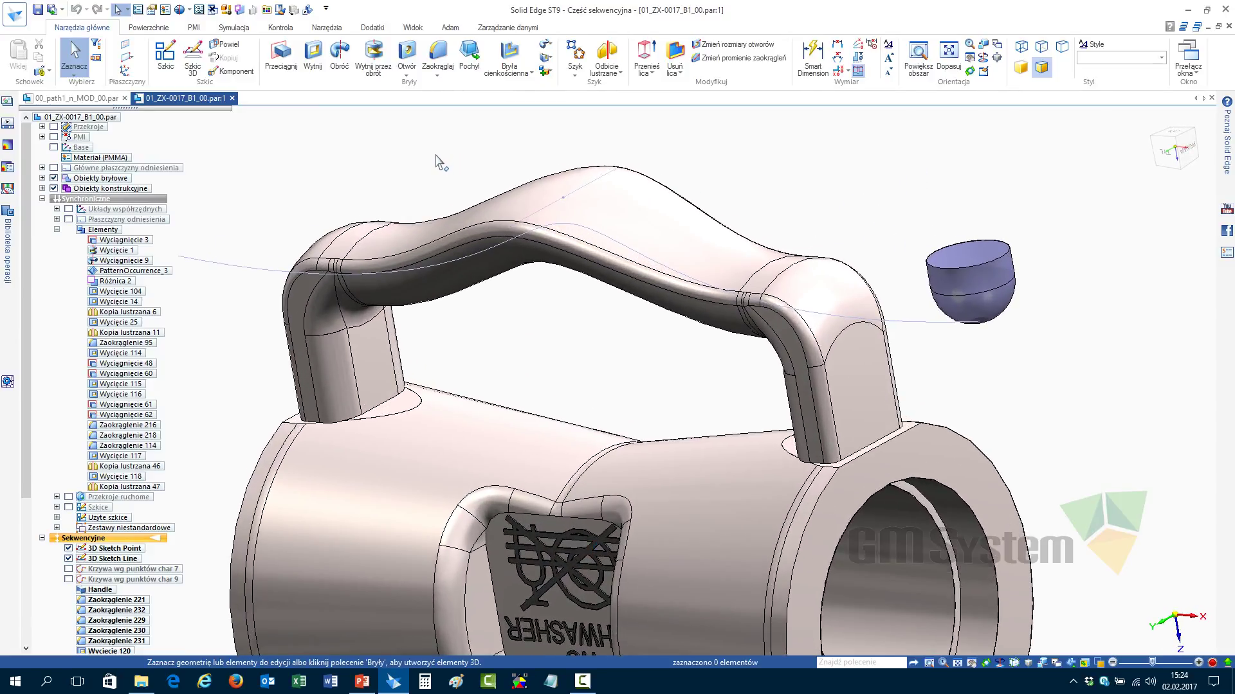
left_click(552, 64)
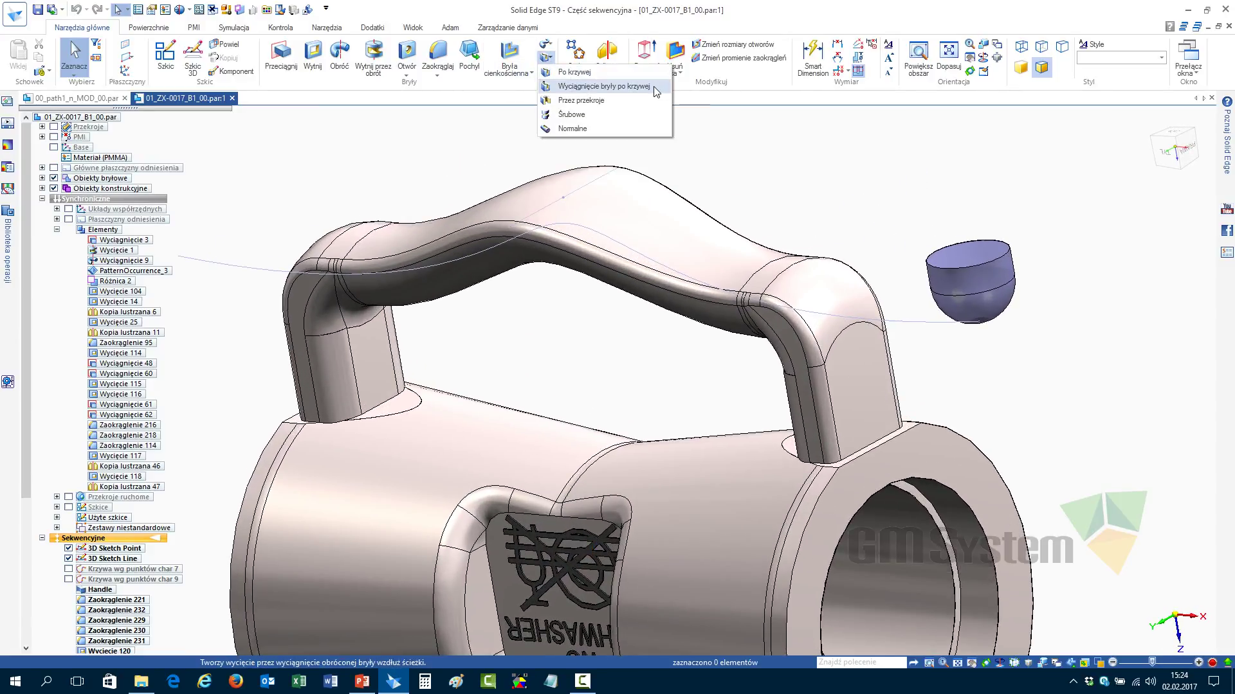
left_click(591, 86)
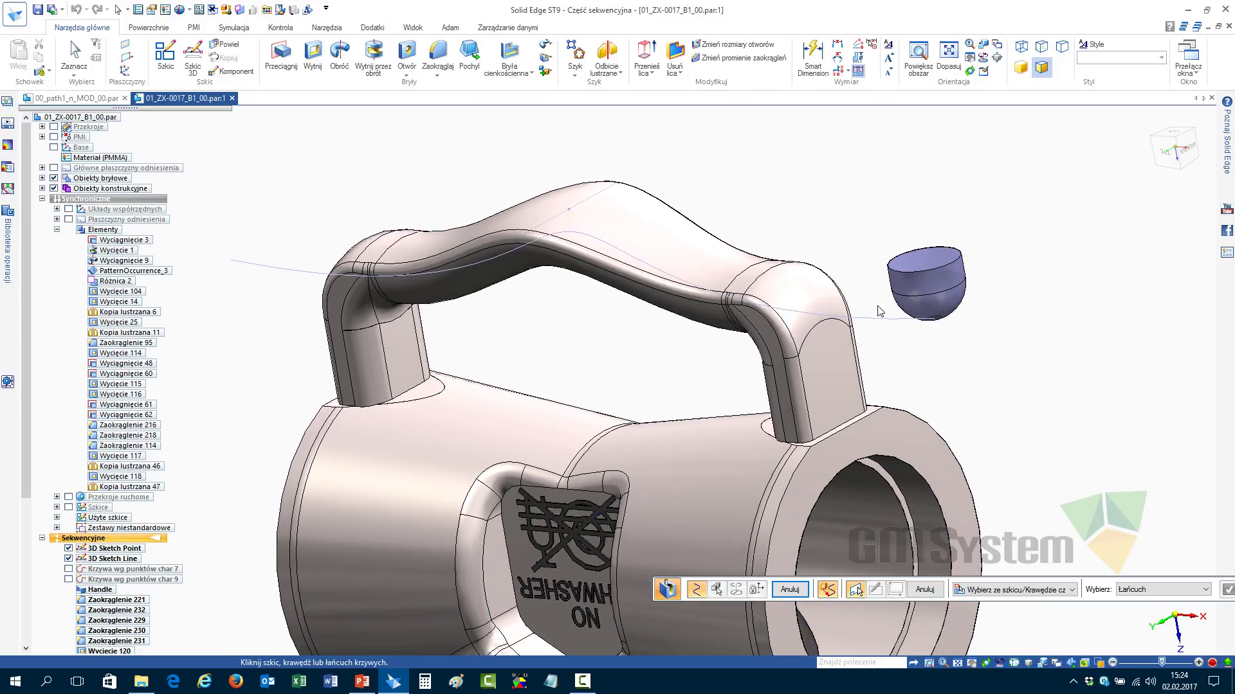
left_click(882, 322)
right_click(846, 217)
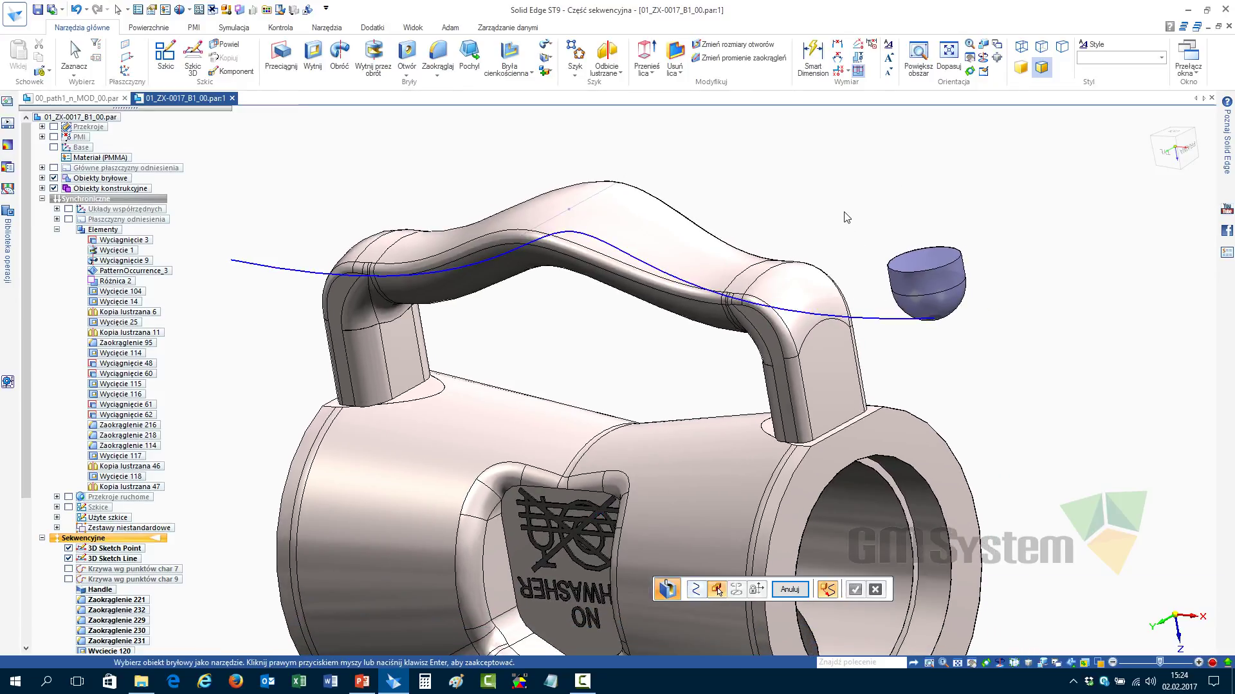
Choose the blue cup-shaped body as the tool, accept its axis, lock its orientation to its flat face, and complete the handle cutout
left_click(932, 275)
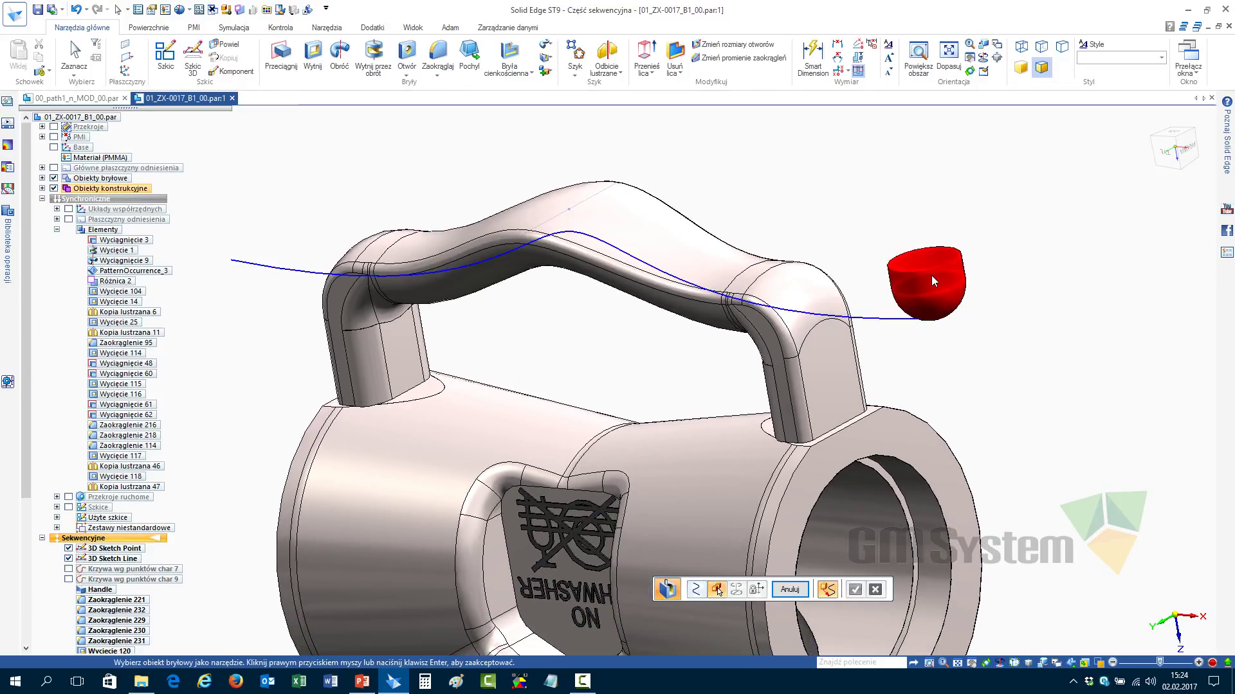
right_click(1015, 290)
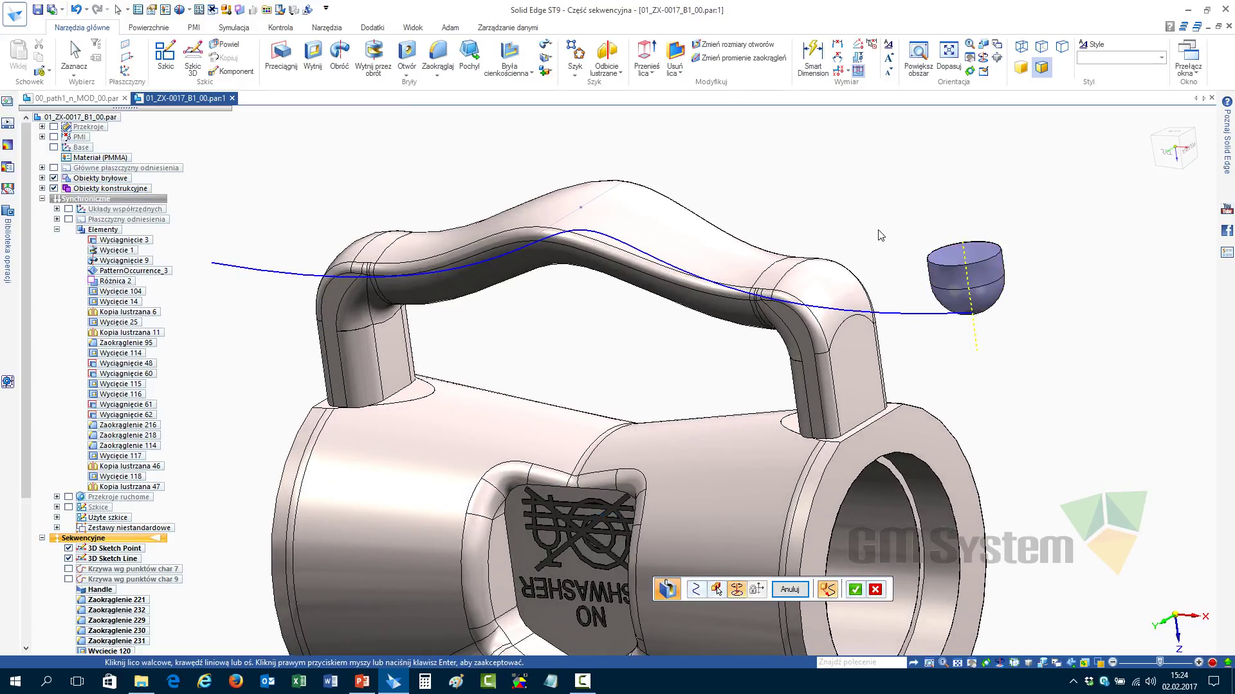
right_click(868, 205)
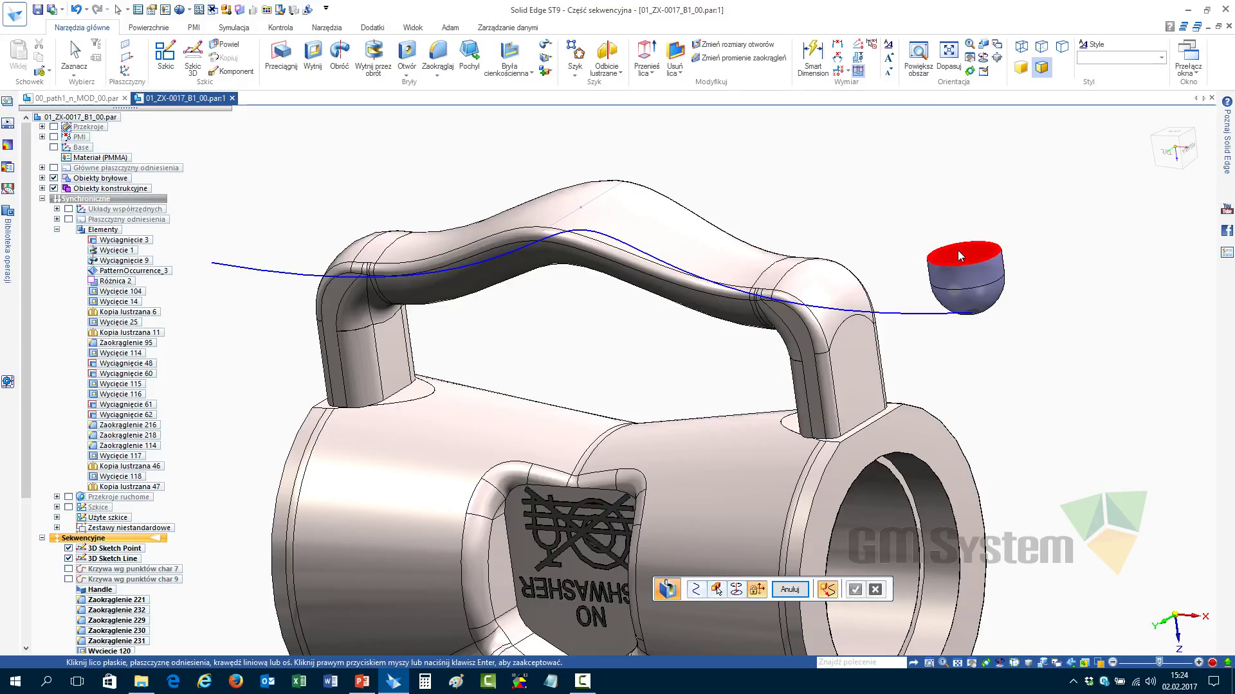
left_click(961, 253)
right_click(871, 194)
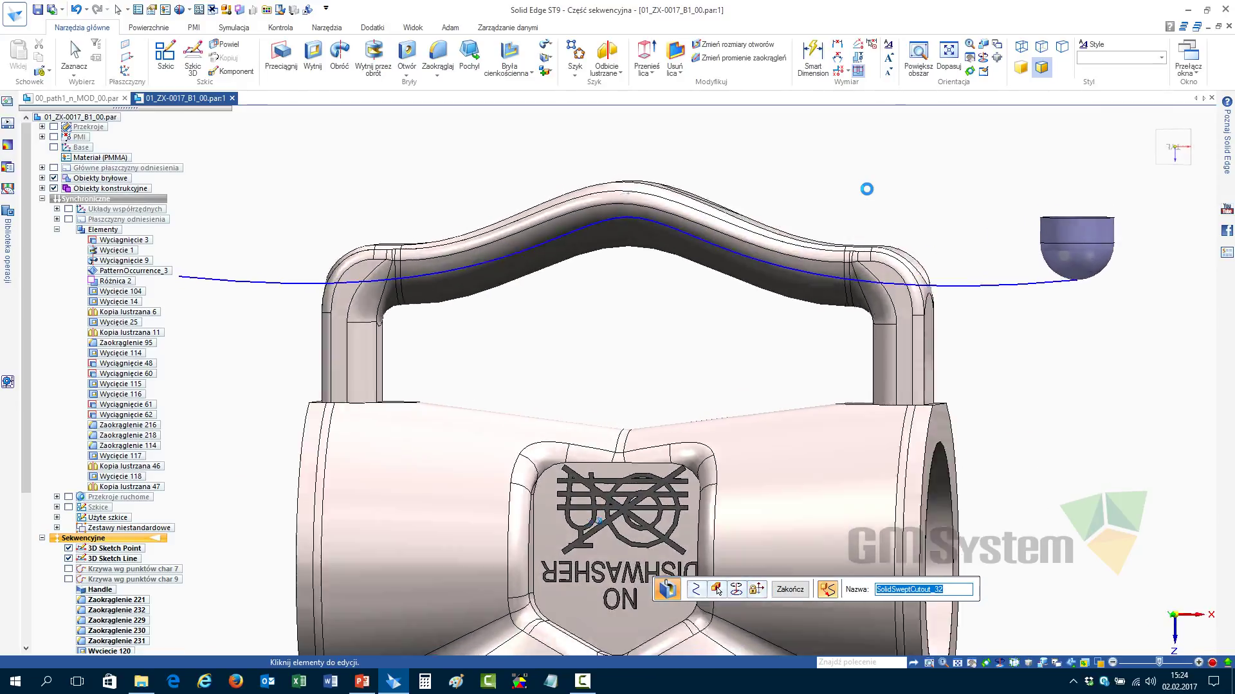
left_click(84, 59)
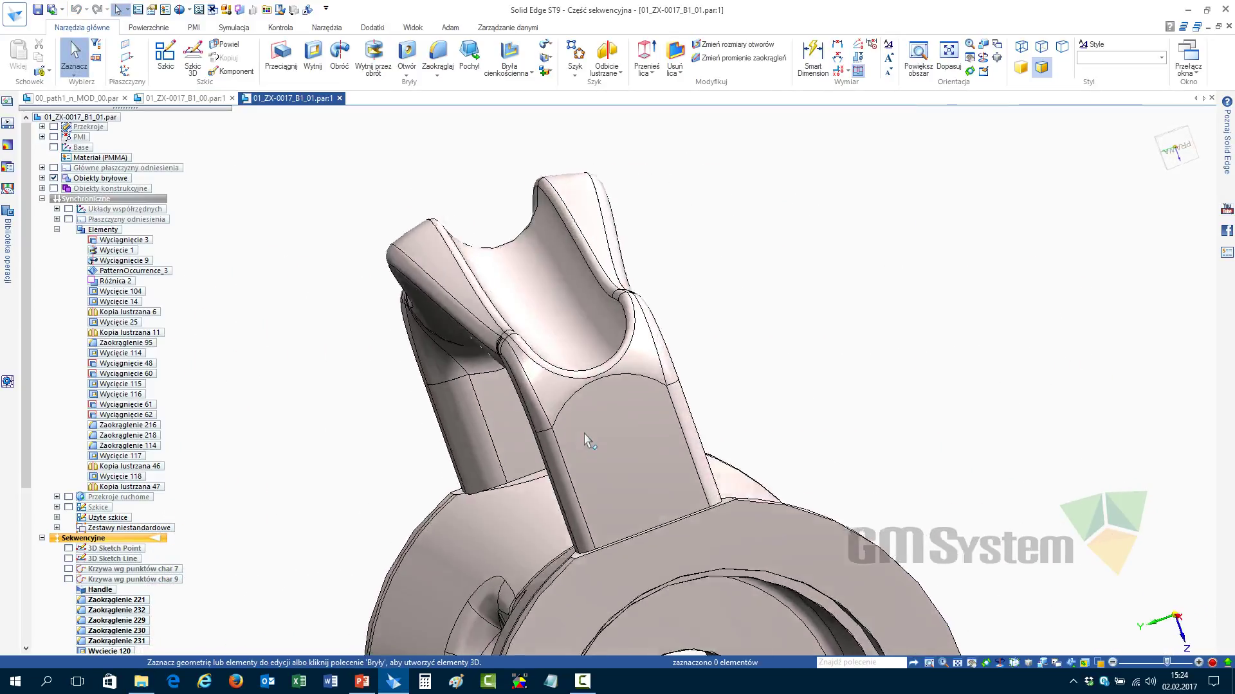
Open 01_ZX-0017_B1_01.par and compare its grooved handle with the handle in 01_ZX-0017_B1_00.par
middle_click_drag(585, 434, 913, 228)
left_click(192, 99)
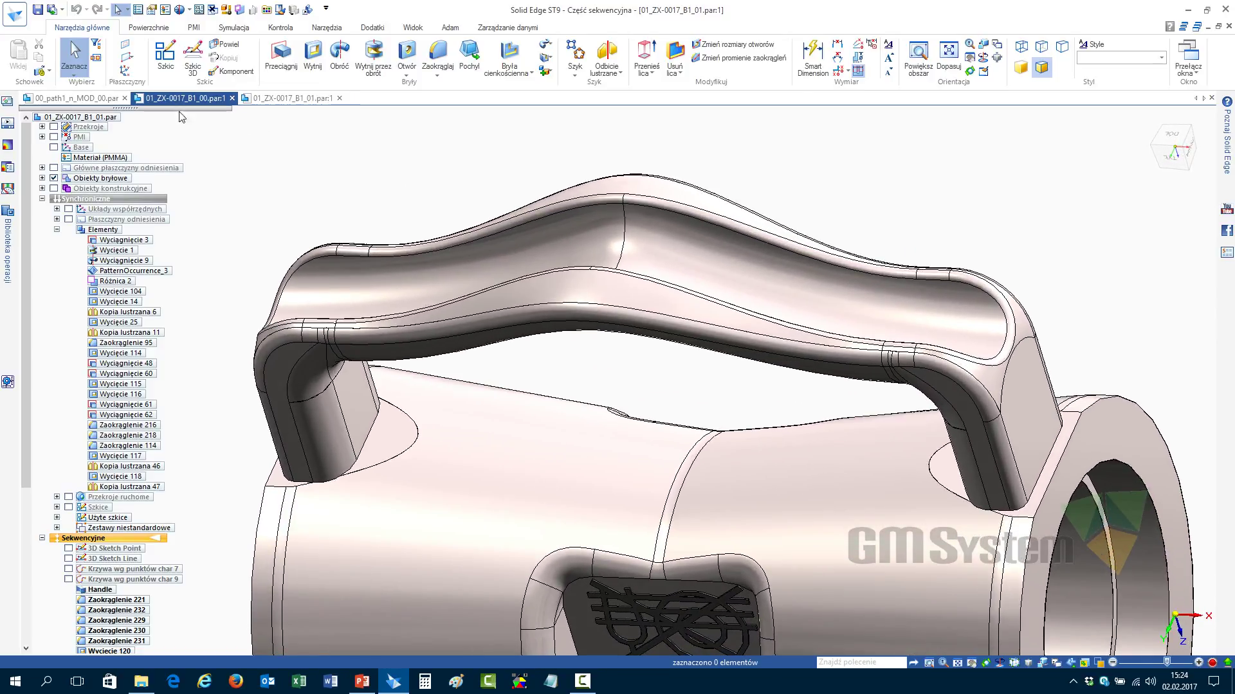
middle_click_drag(268, 334, 926, 376)
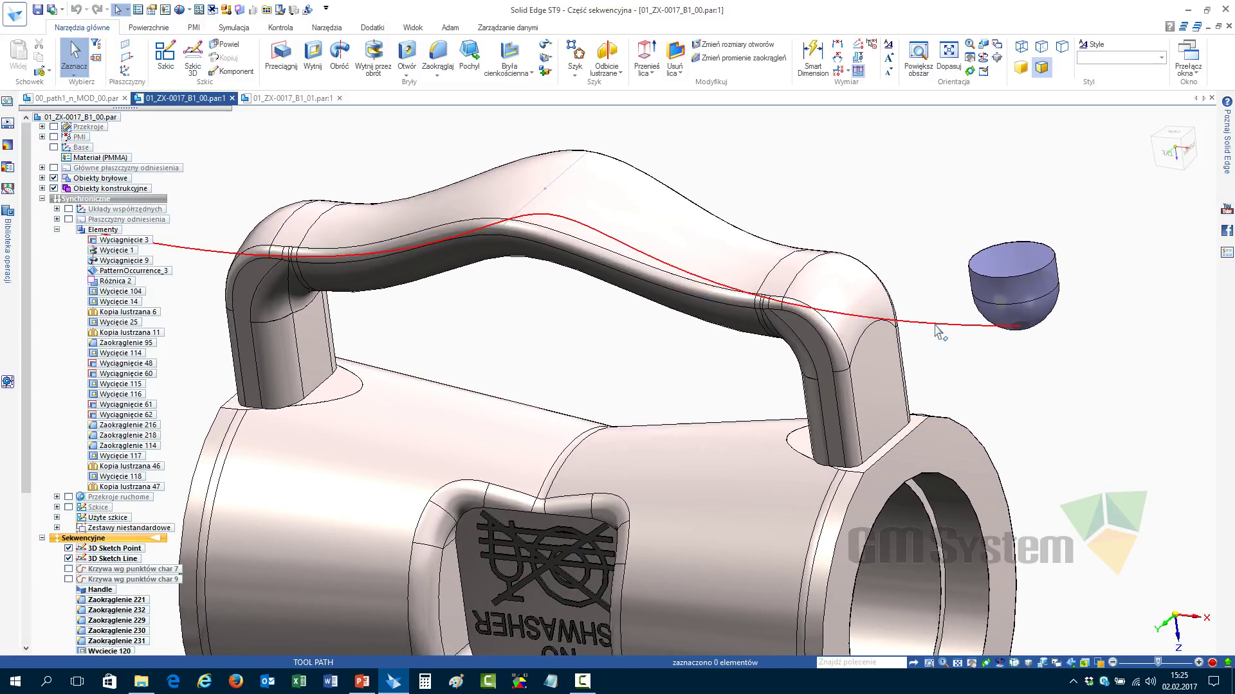
left_click(293, 98)
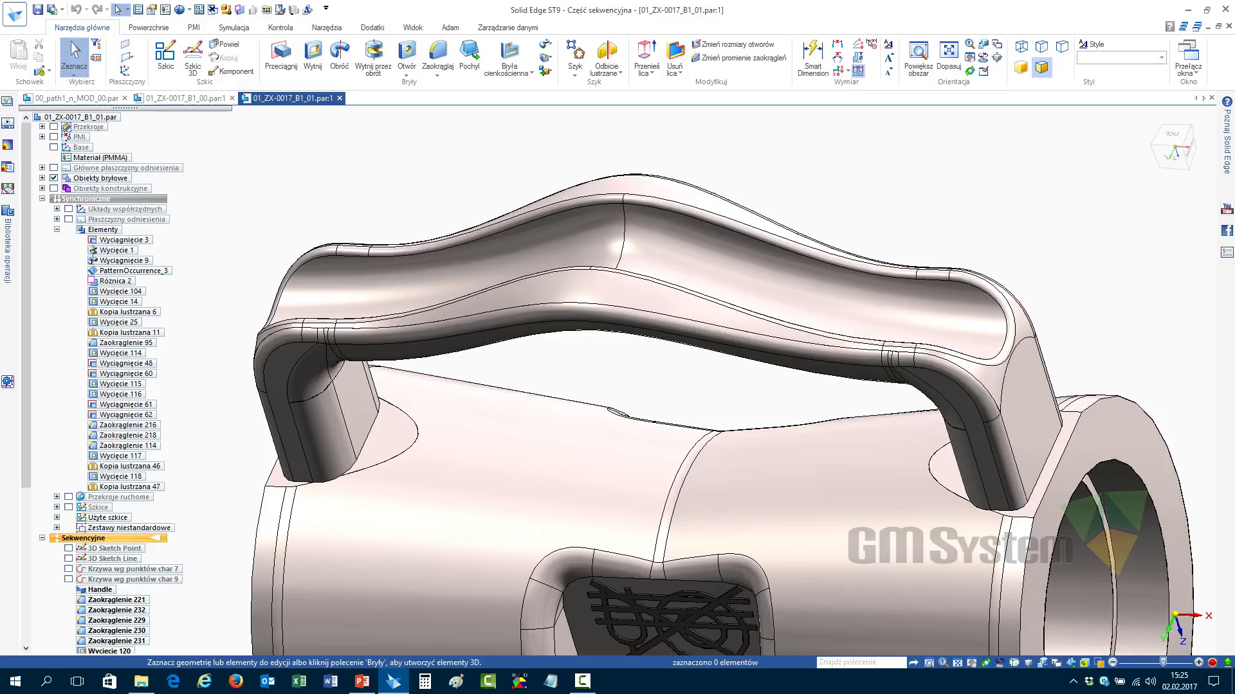
Open 02_place_tool_on_path_00.par and compare its cutter and paths with the cutter at the path's start in 00_path1_n_MOD_00.par
key("alt+Tab")
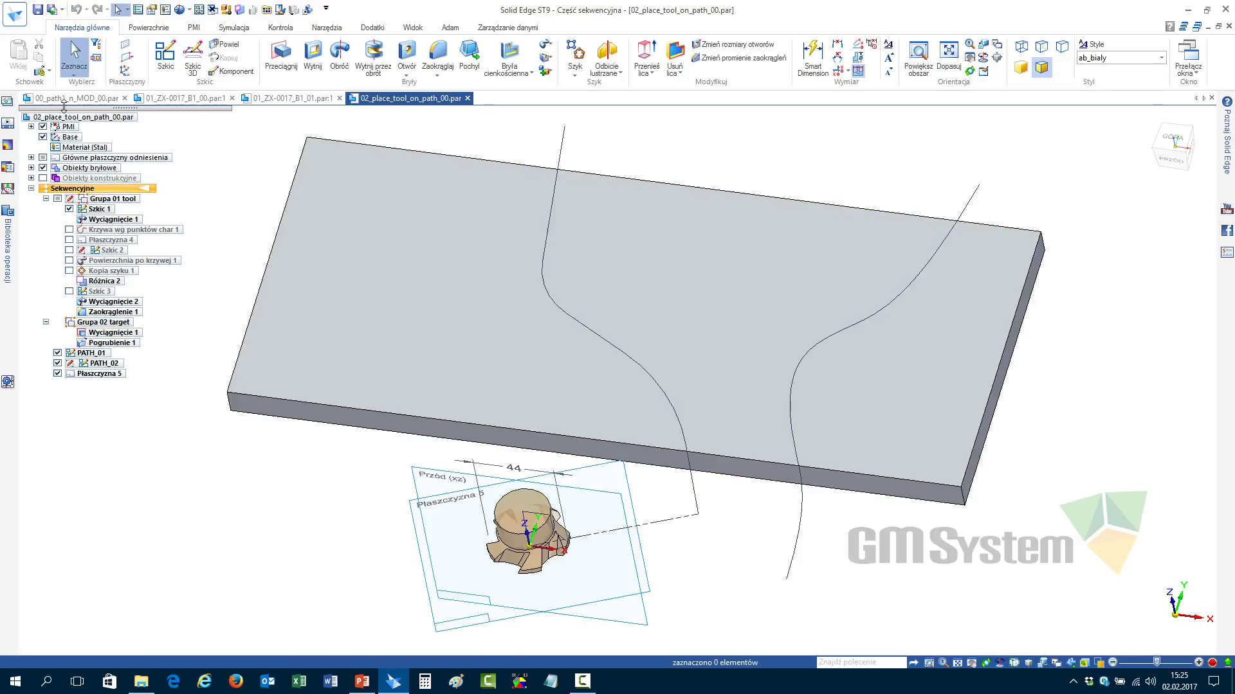
left_click(72, 98)
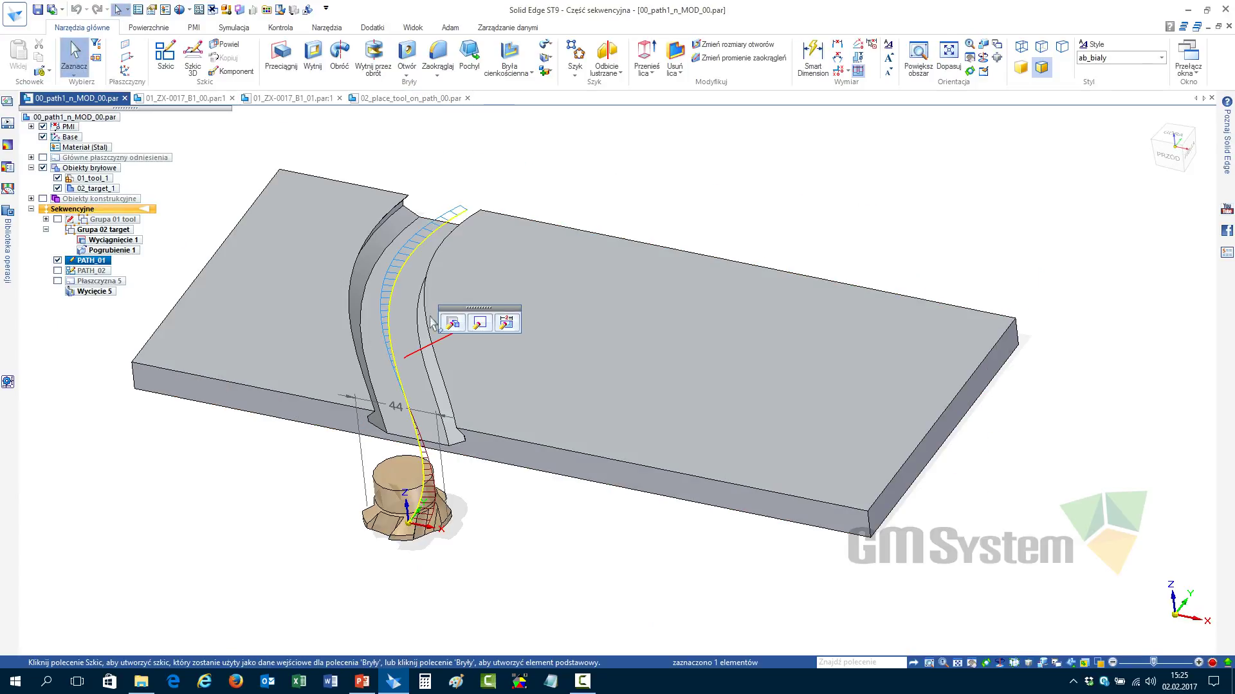
mouse_move(453, 514)
middle_mouse_down()
mouse_move(392, 580)
mouse_move(414, 597)
mouse_move(469, 540)
middle_mouse_up()
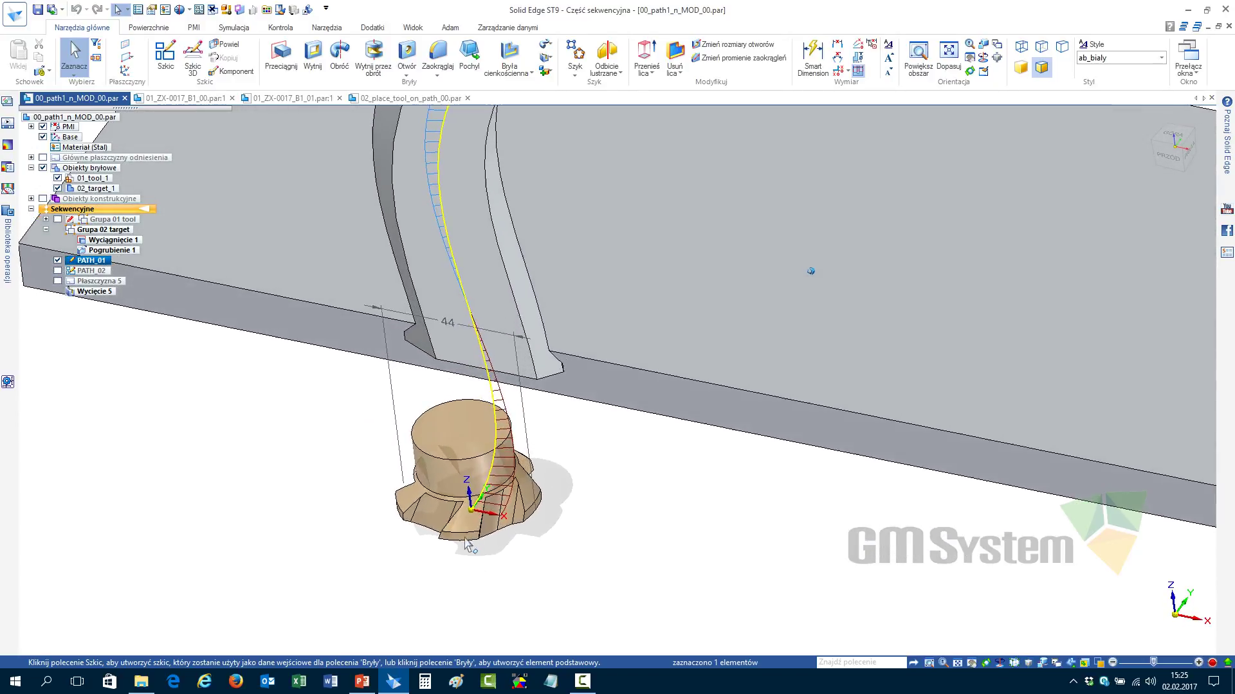
left_click(333, 547)
scroll(302, 547, "down", 5)
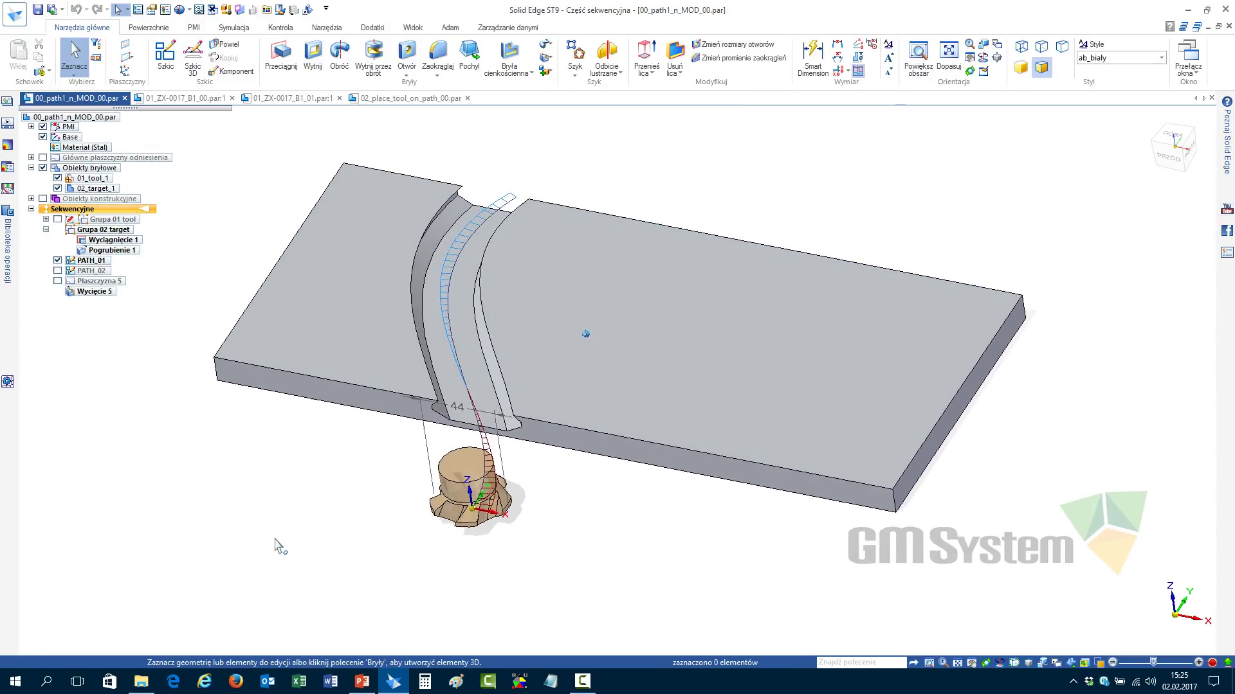
scroll(276, 537, "up", 2)
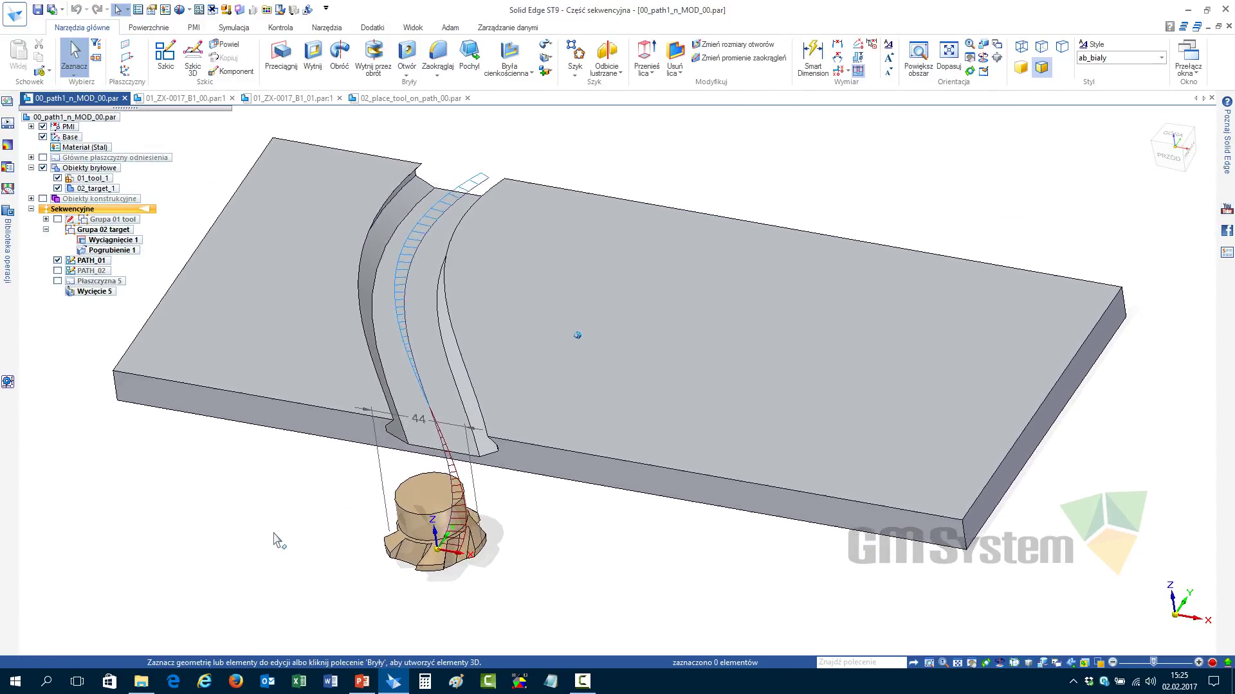
left_click(400, 103)
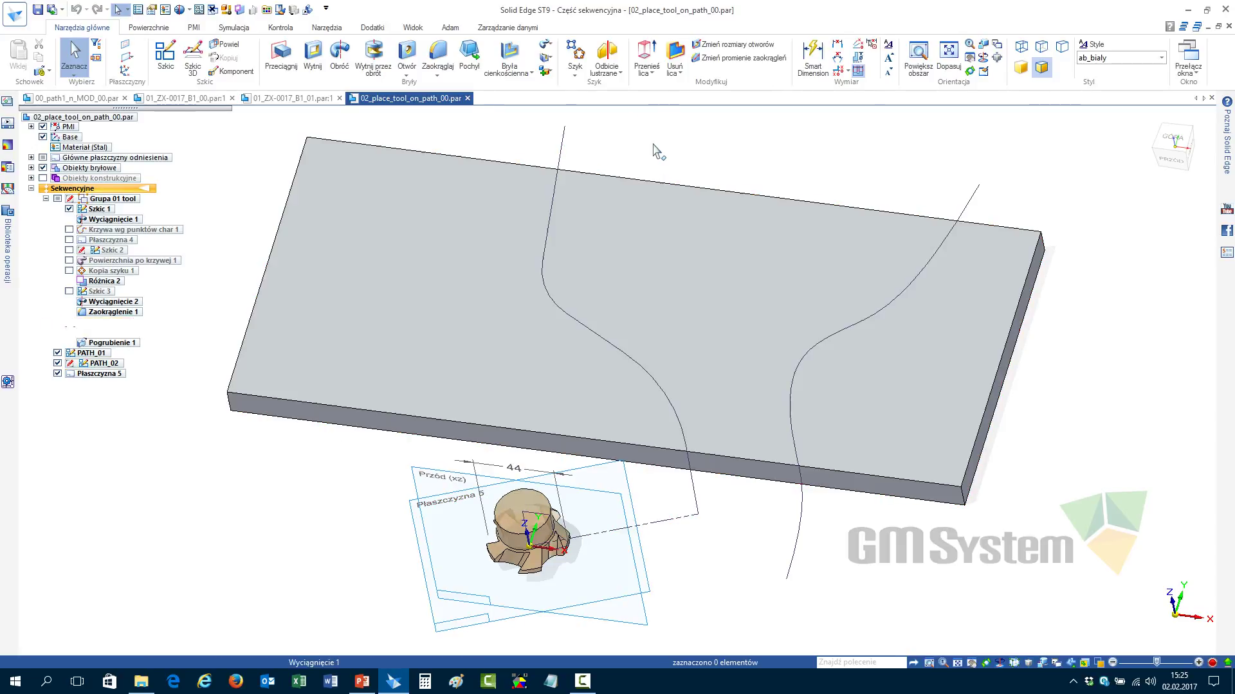
Start a solid swept cutout and choose the curved path joined to the cutter by the dash-dot line
left_click(550, 61)
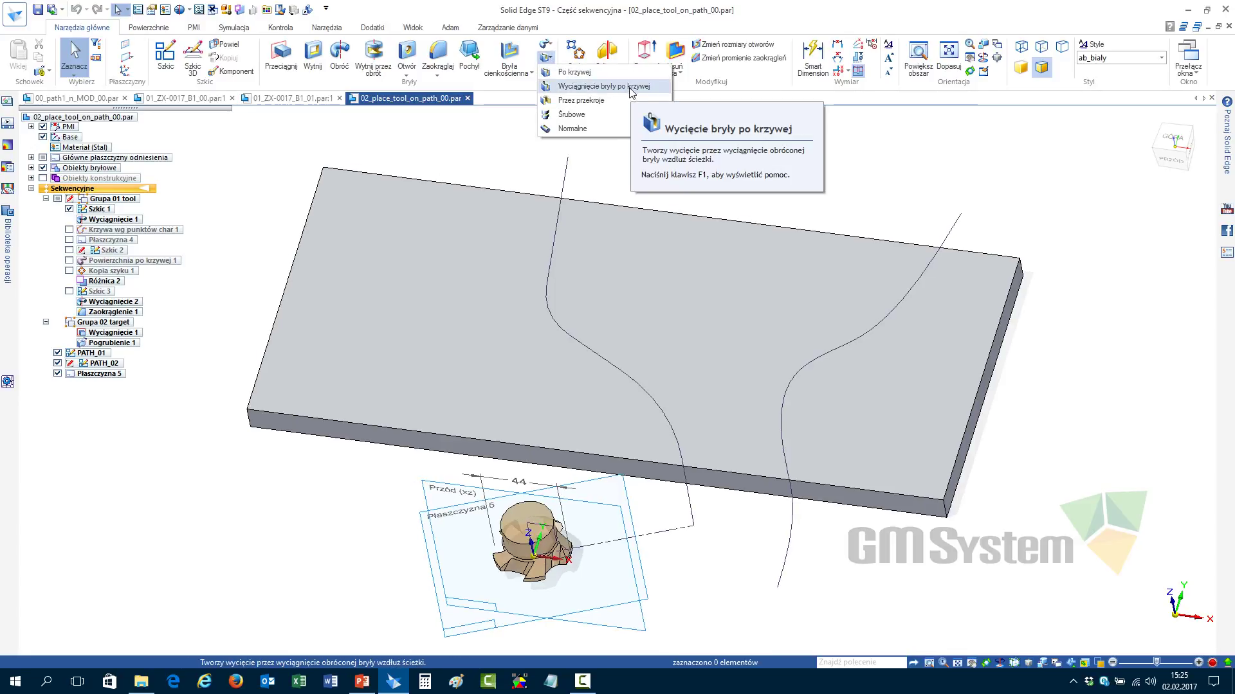
left_click(603, 86)
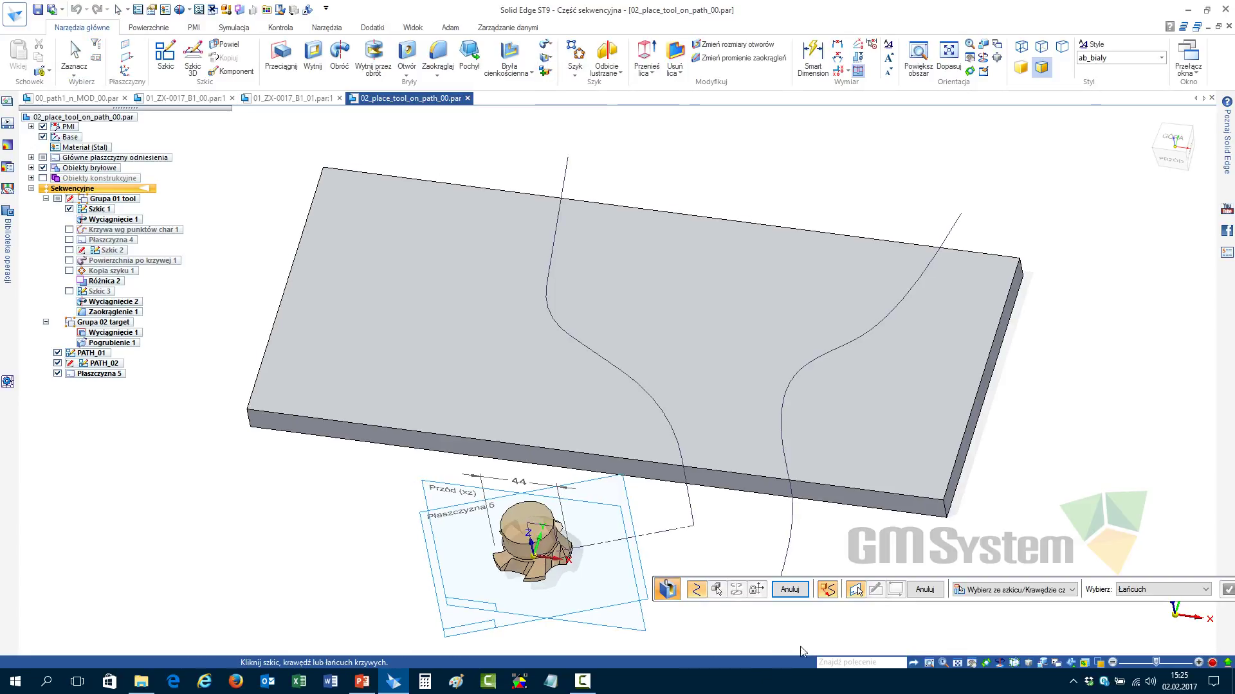
left_click_drag(813, 604, 685, 150)
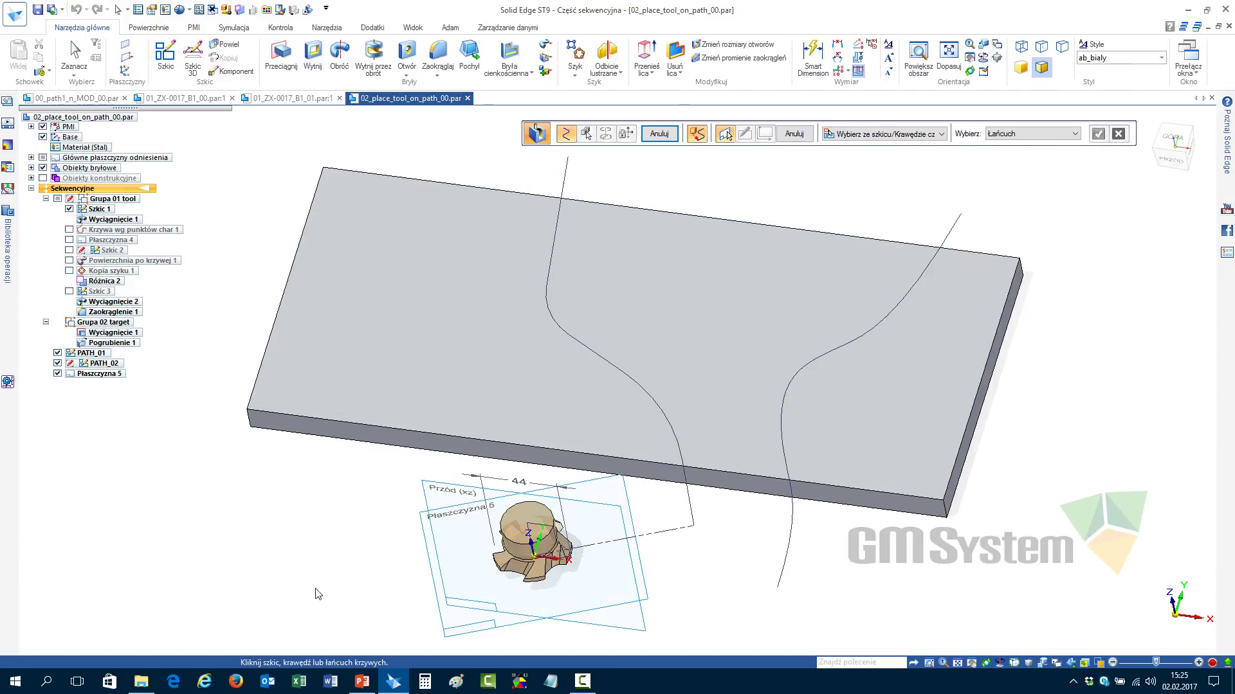
middle_click_drag(702, 582, 677, 609, "shift")
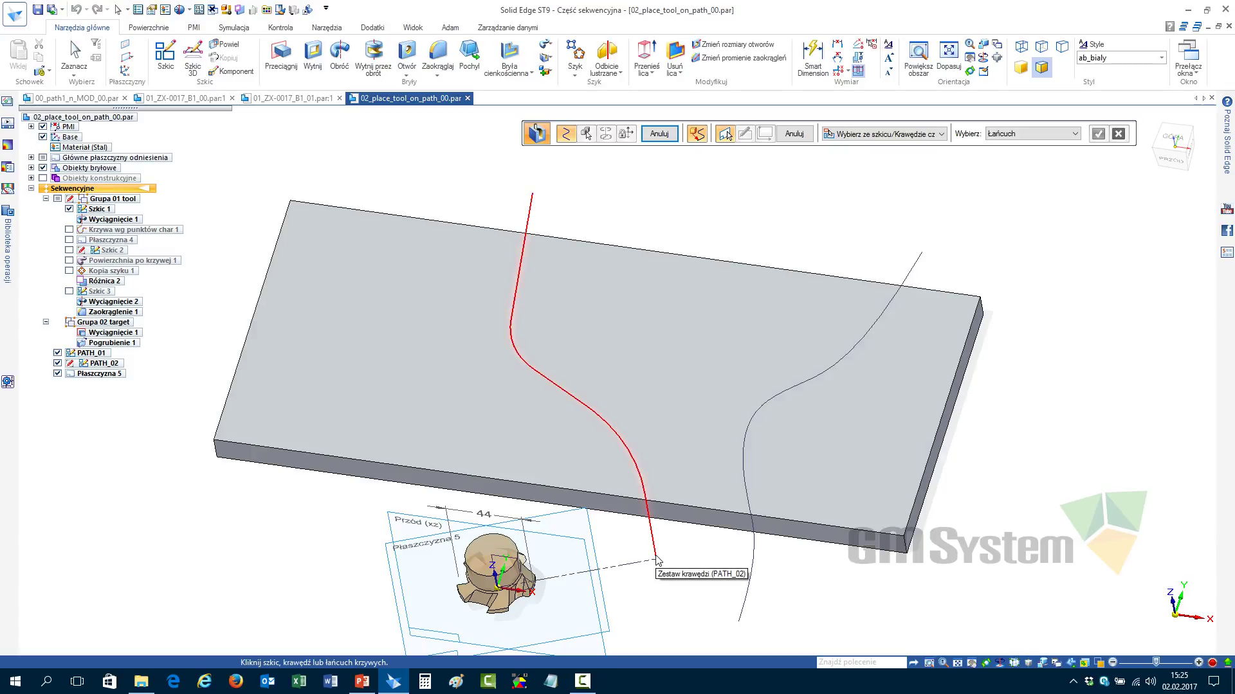
left_click(532, 206)
right_click(618, 198)
Use the brown cutter as the tool body, accept its axis, and generate the groove across the plate
left_click(485, 557)
right_click(316, 542)
right_click(302, 526)
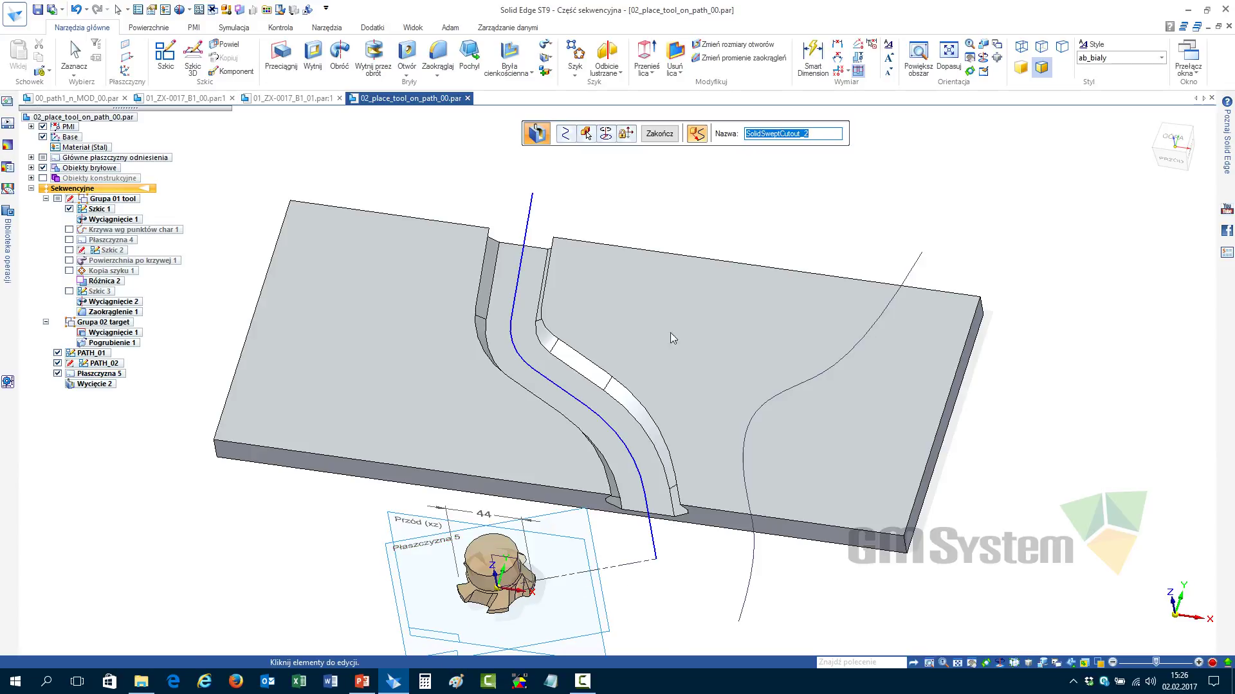
Turn off placing the tool on the path for the swept cutout, regenerate it, and finish the feature
left_click(697, 134)
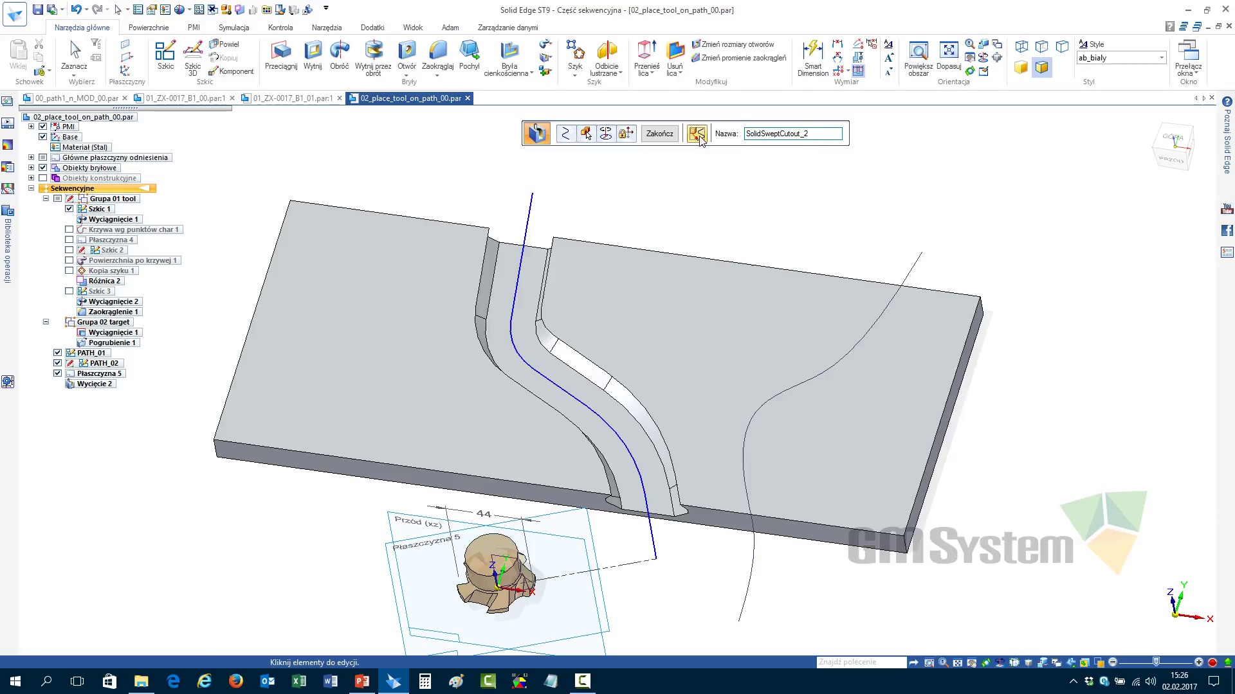
right_click(725, 192)
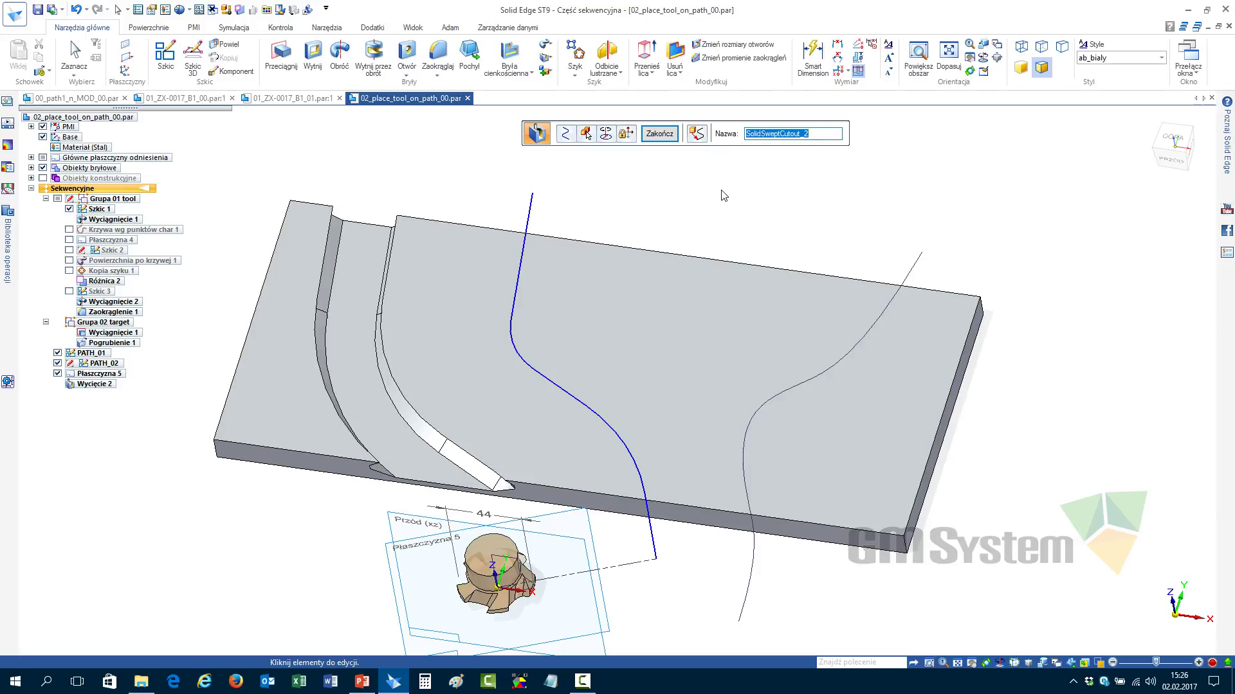
left_click(659, 134)
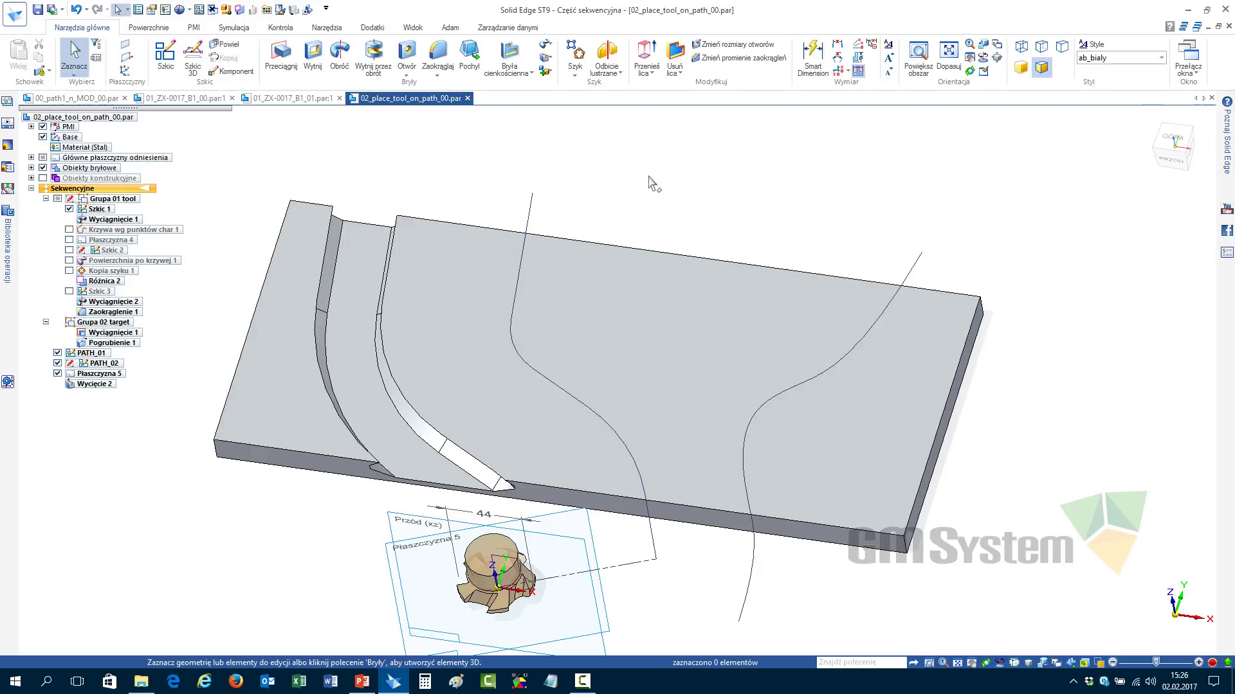
Open 03_path_shorter_than_target_01.par and examine the two grooves that end inside the plate
key("super+e")
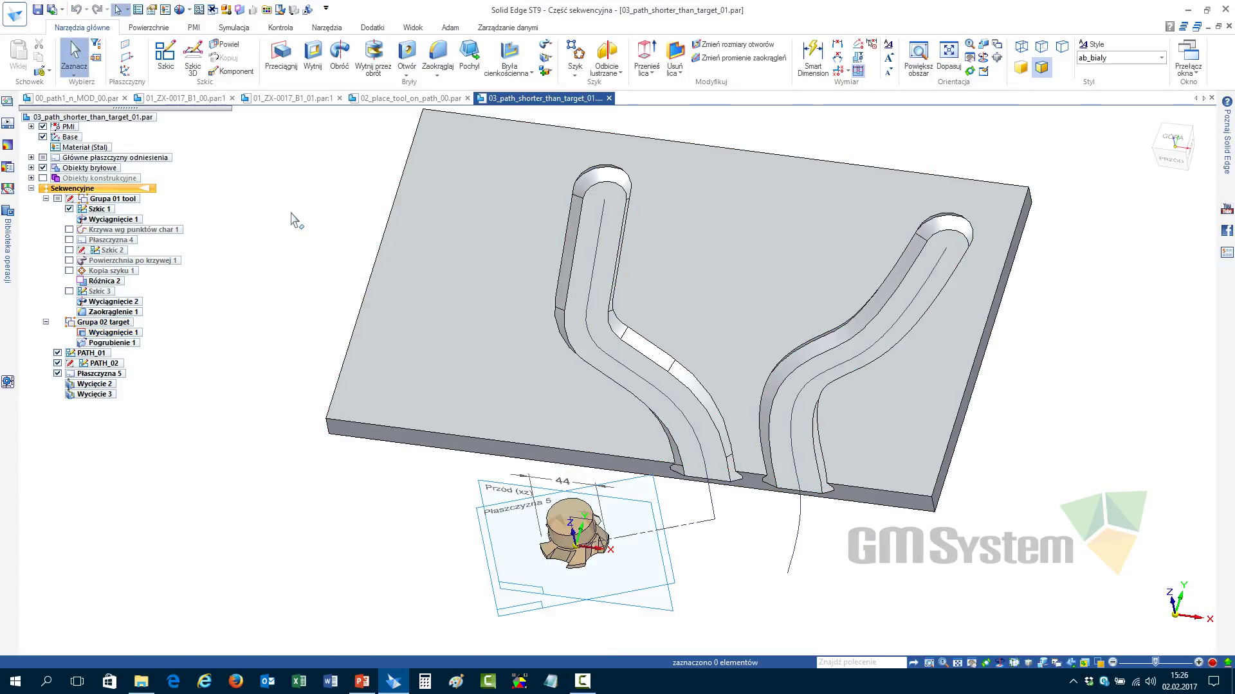
scroll(618, 380, "up", 1)
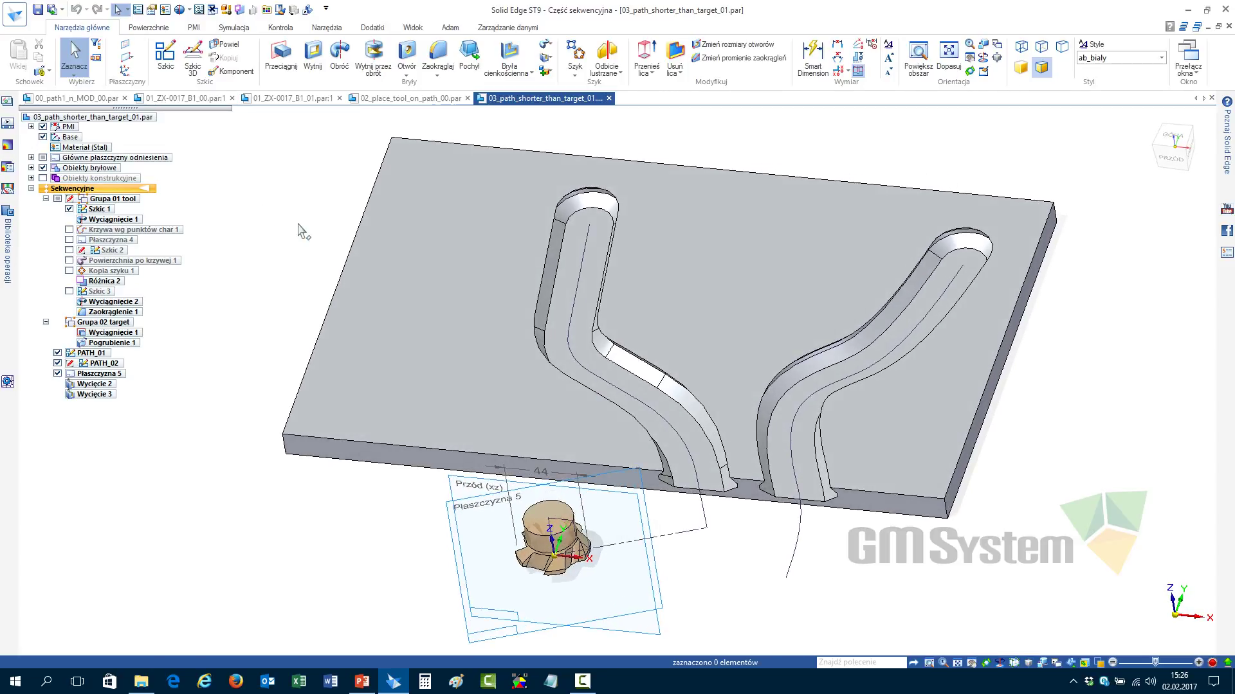
Open 06_path_may_be_CLOSED_00.par and start a solid swept protrusion along the closed sketch loop
key("alt+Tab")
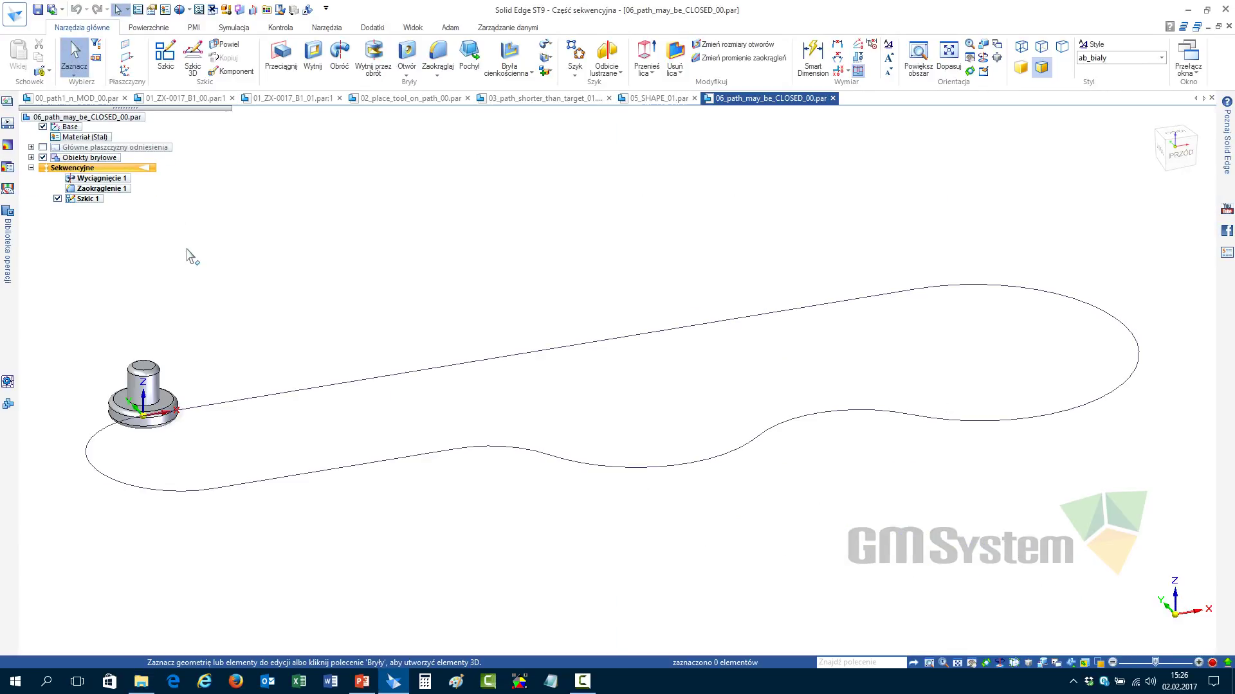
left_click(548, 45)
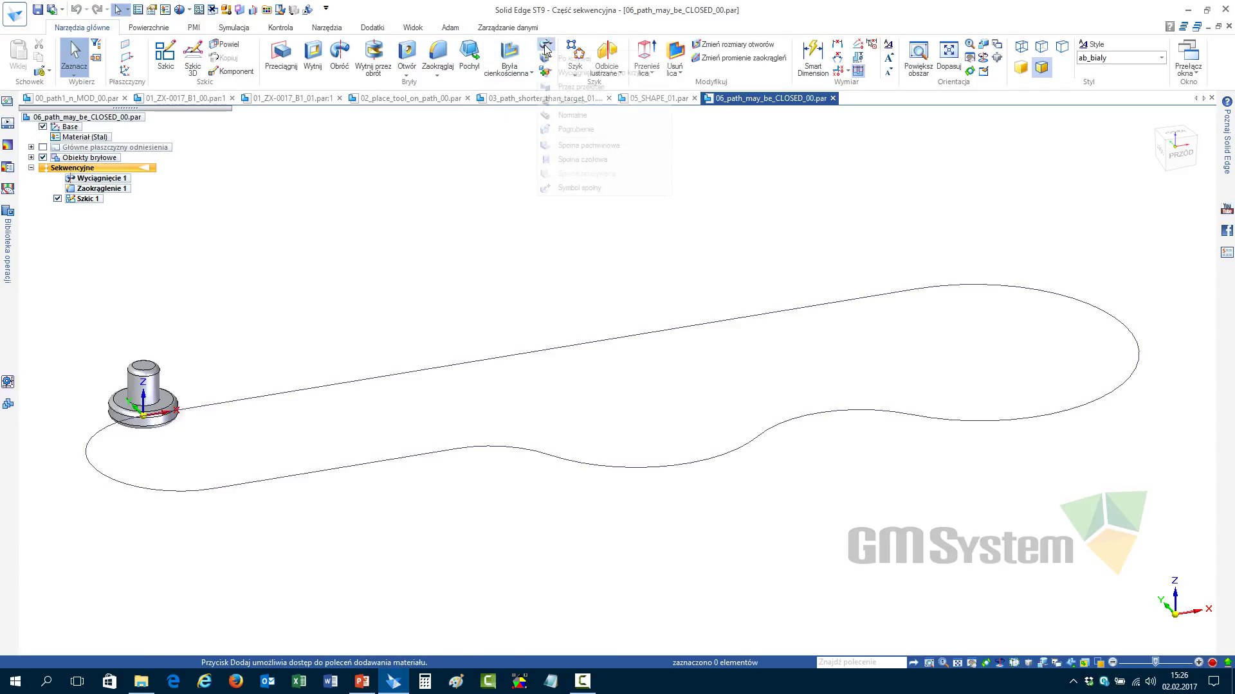
left_click(611, 72)
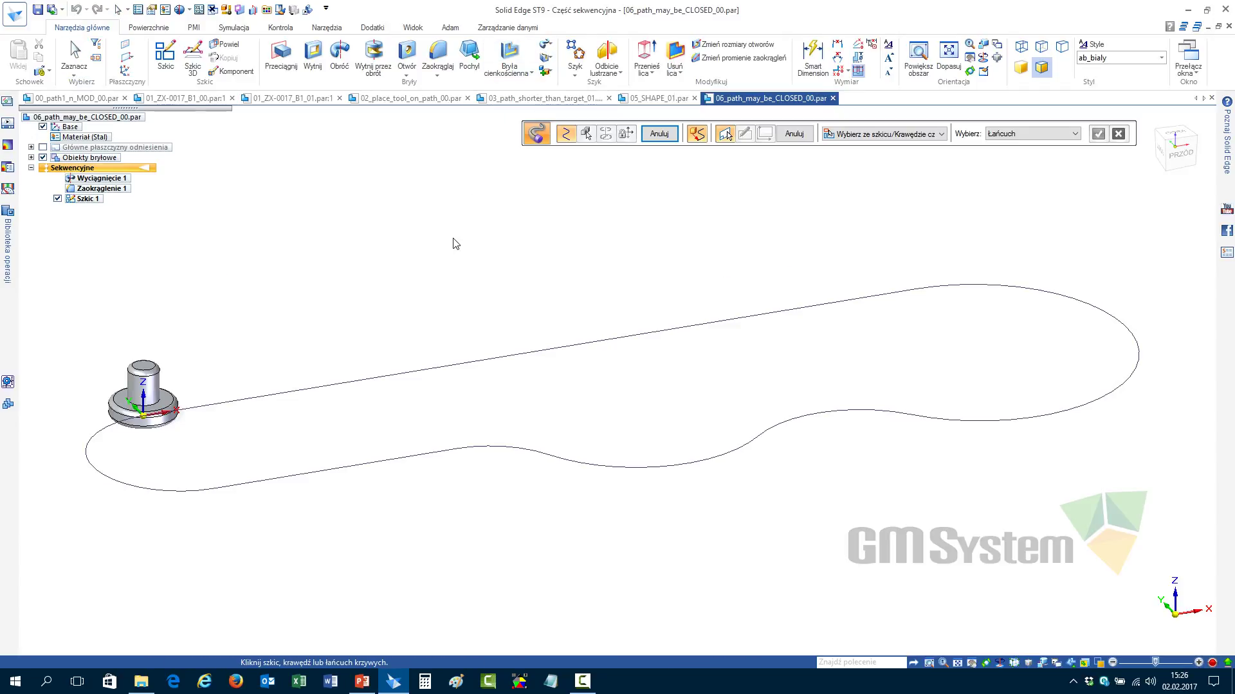
left_click(320, 386)
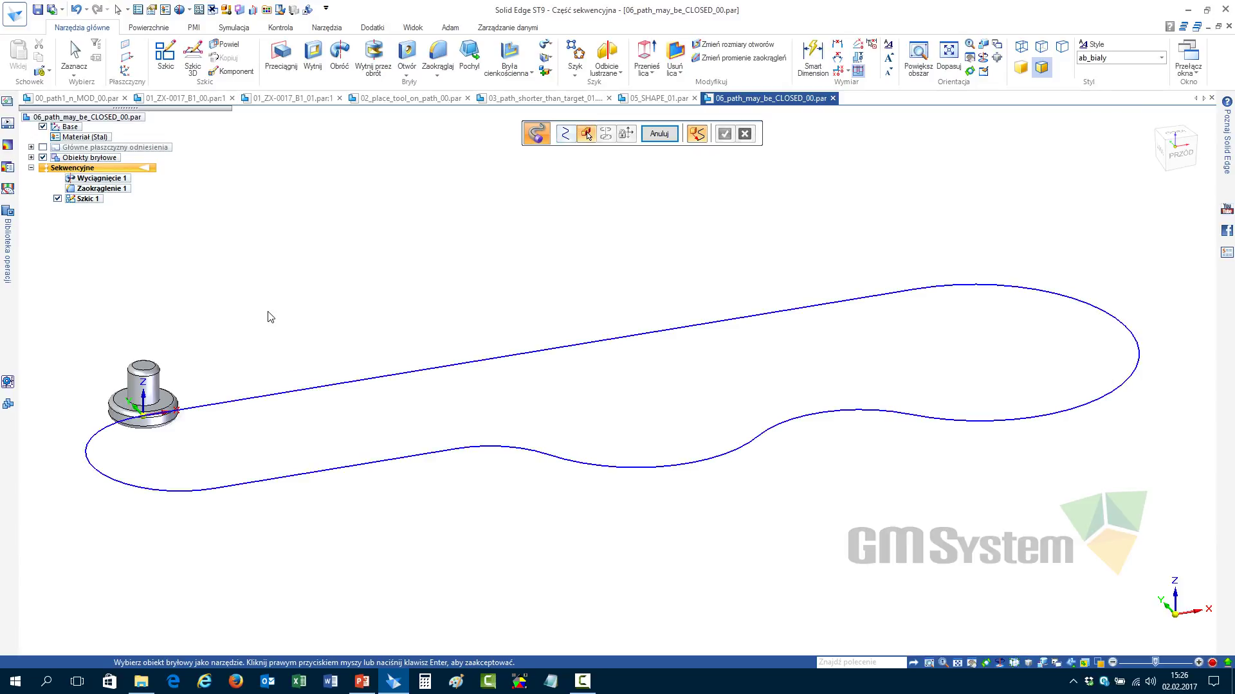
Choose the stepped round body as the tool, accept its axis, and complete the protrusion around the closed path
left_click(155, 376)
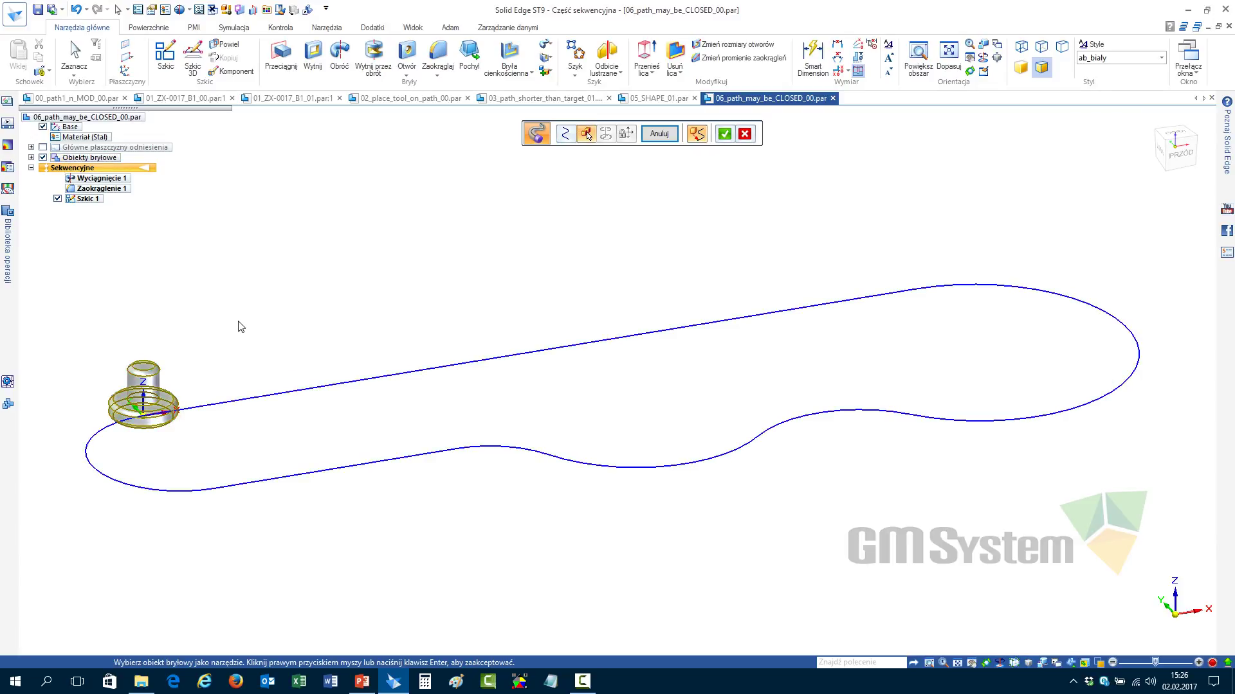
right_click(240, 316)
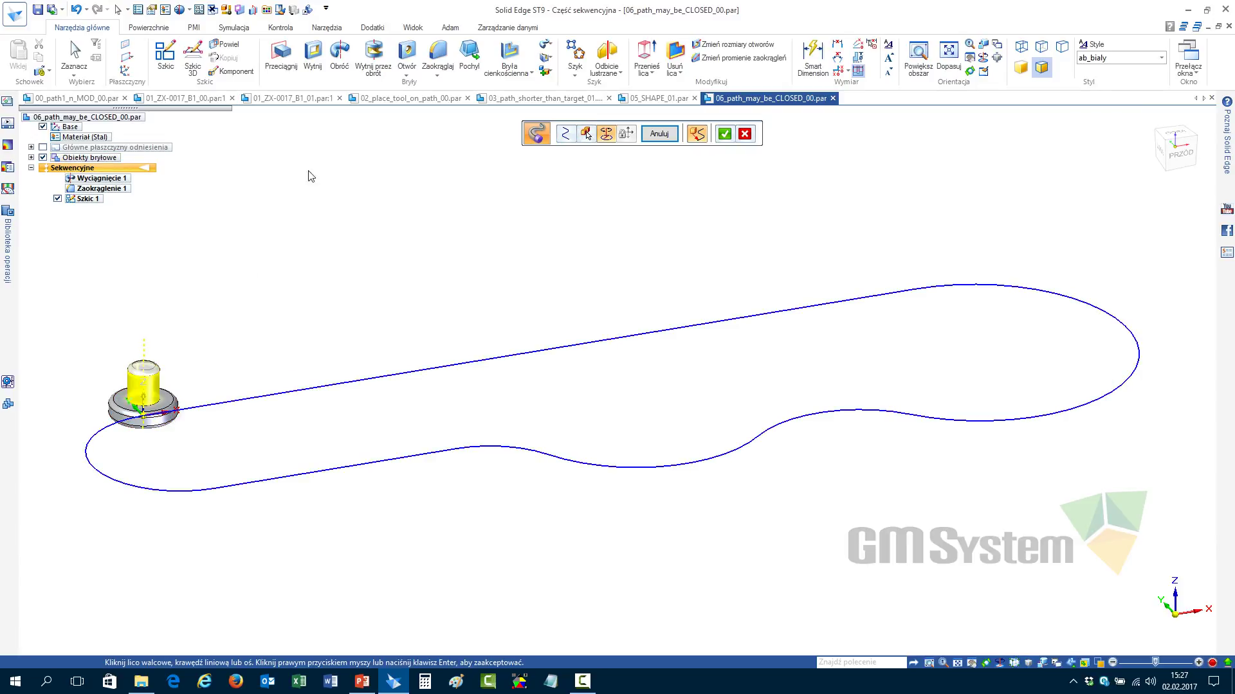
right_click(281, 258)
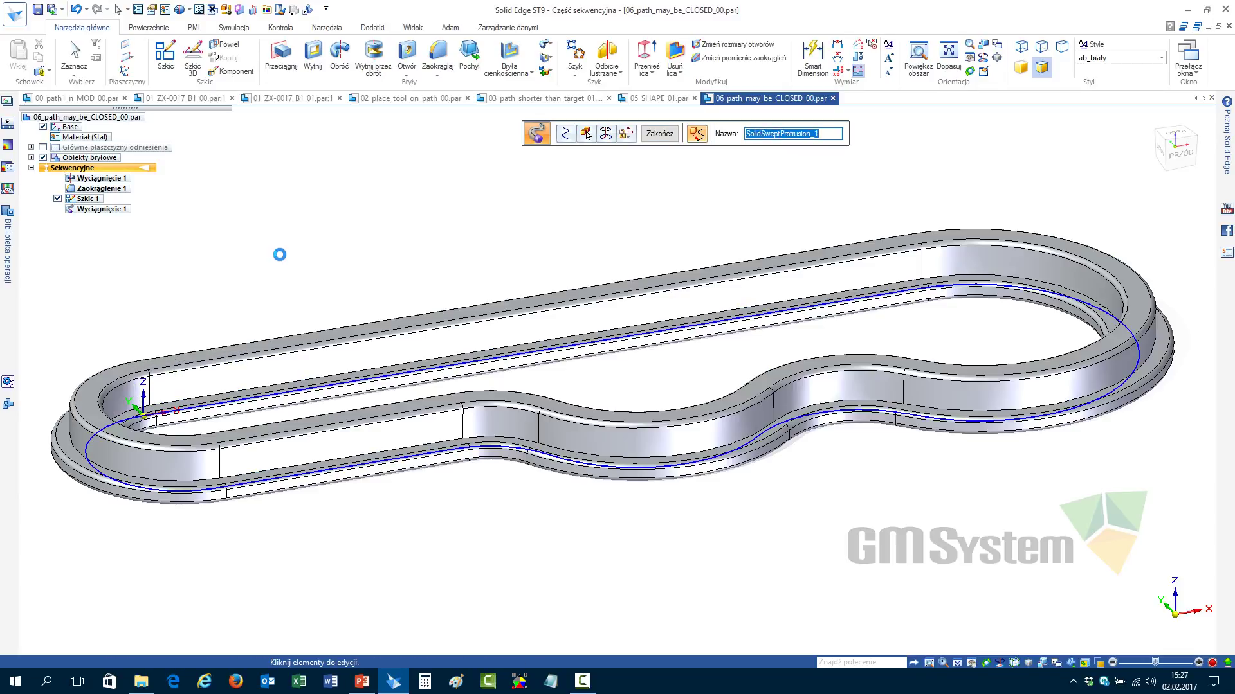
right_click(280, 255)
left_click(73, 54)
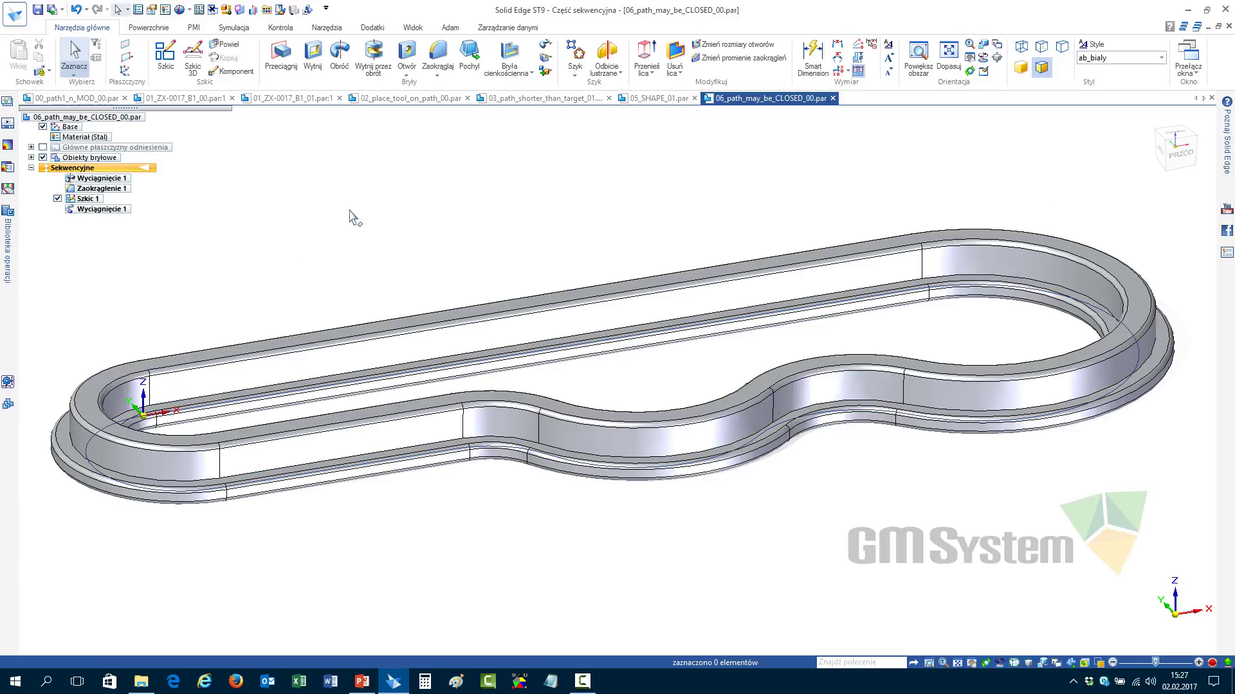
Open 07_3D_sweep_LOCK_DIRECTION_a_00.par and start a solid swept protrusion along the open curve that begins at the tilted cylinder
key("alt+Tab")
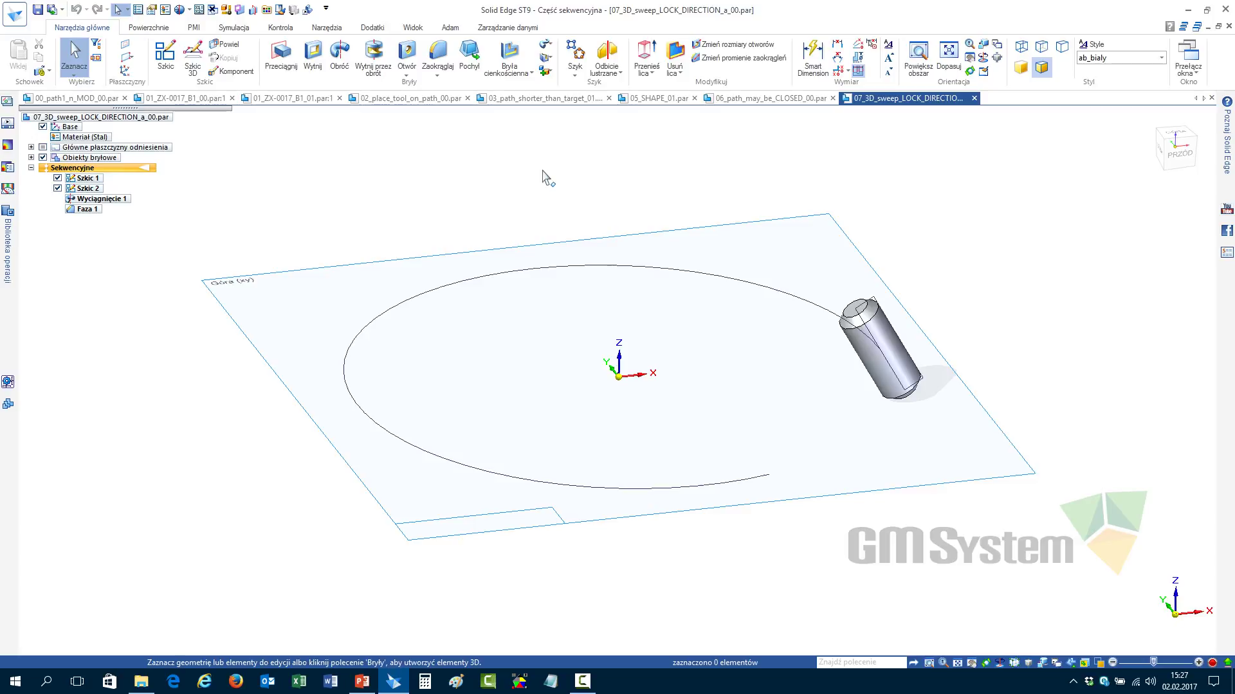
left_click(545, 46)
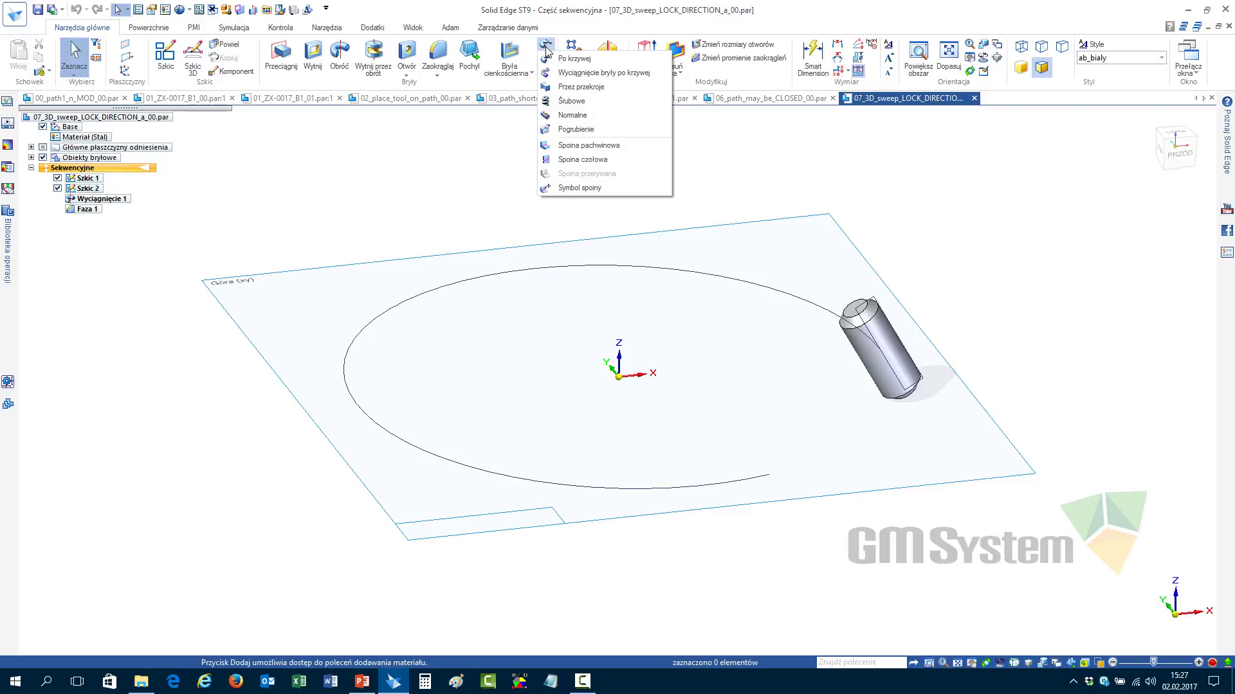
left_click(588, 73)
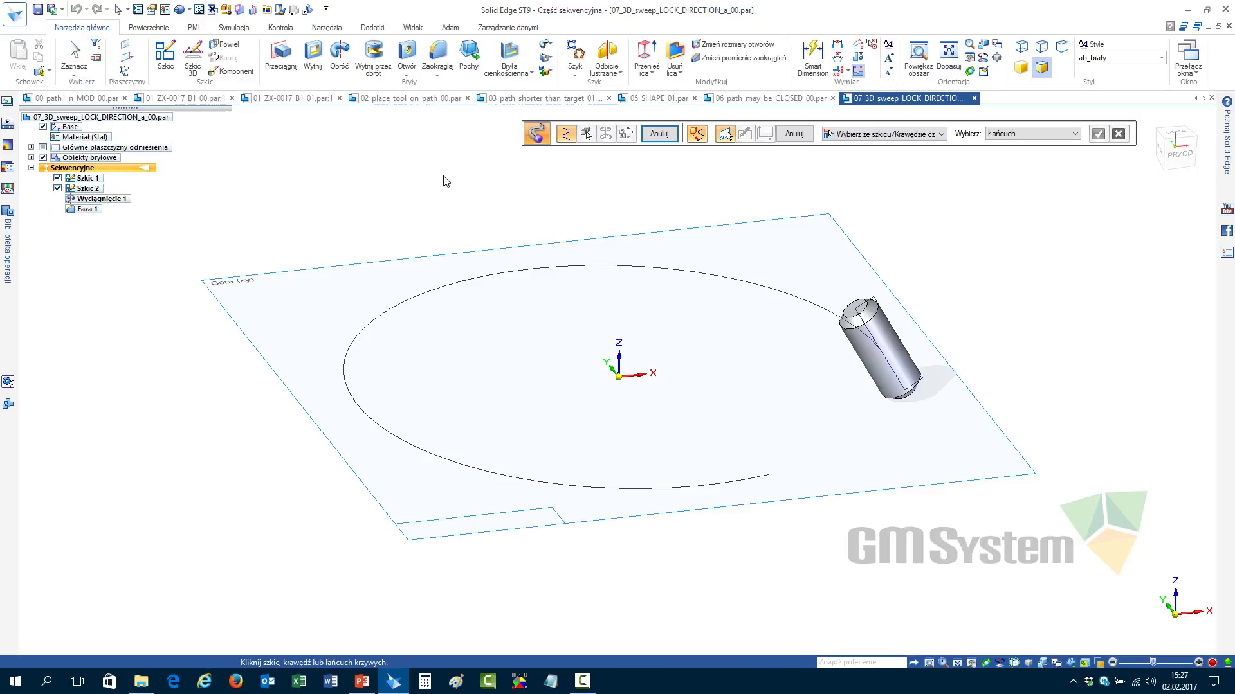
left_click(719, 281)
right_click(620, 199)
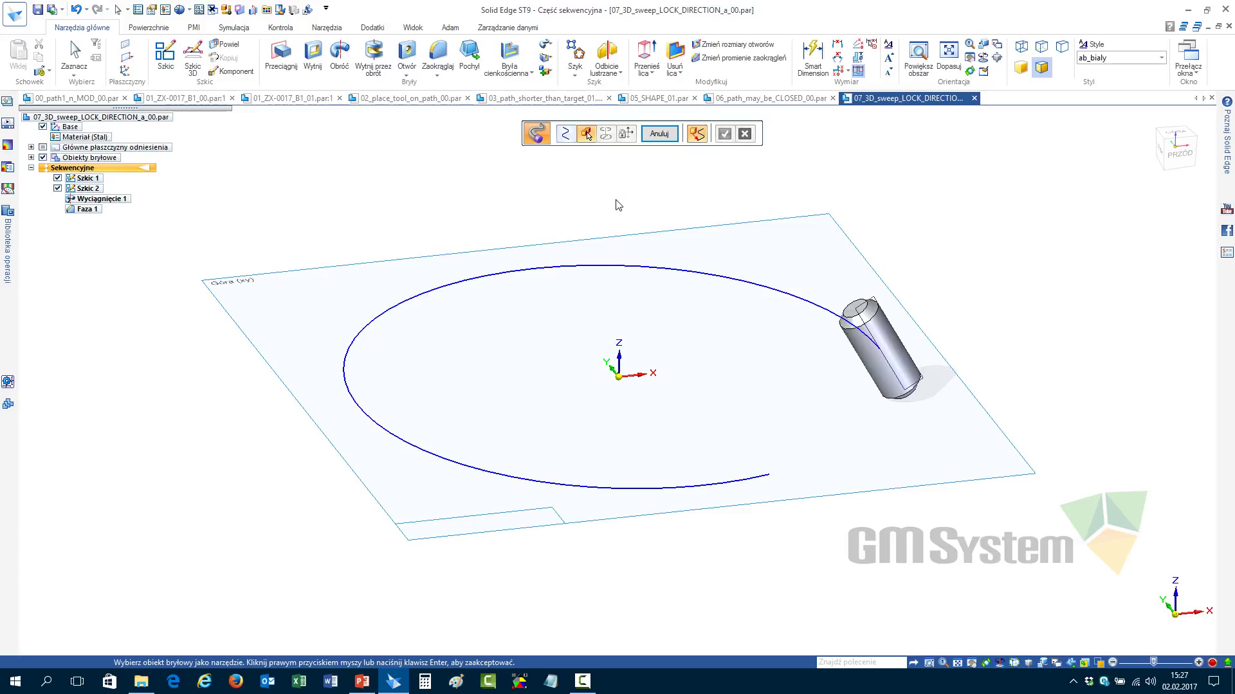
Choose the tilted chamfered cylinder as the tool, accept its axis, and lock the sweep direction to its upper flat end face
left_click(884, 360)
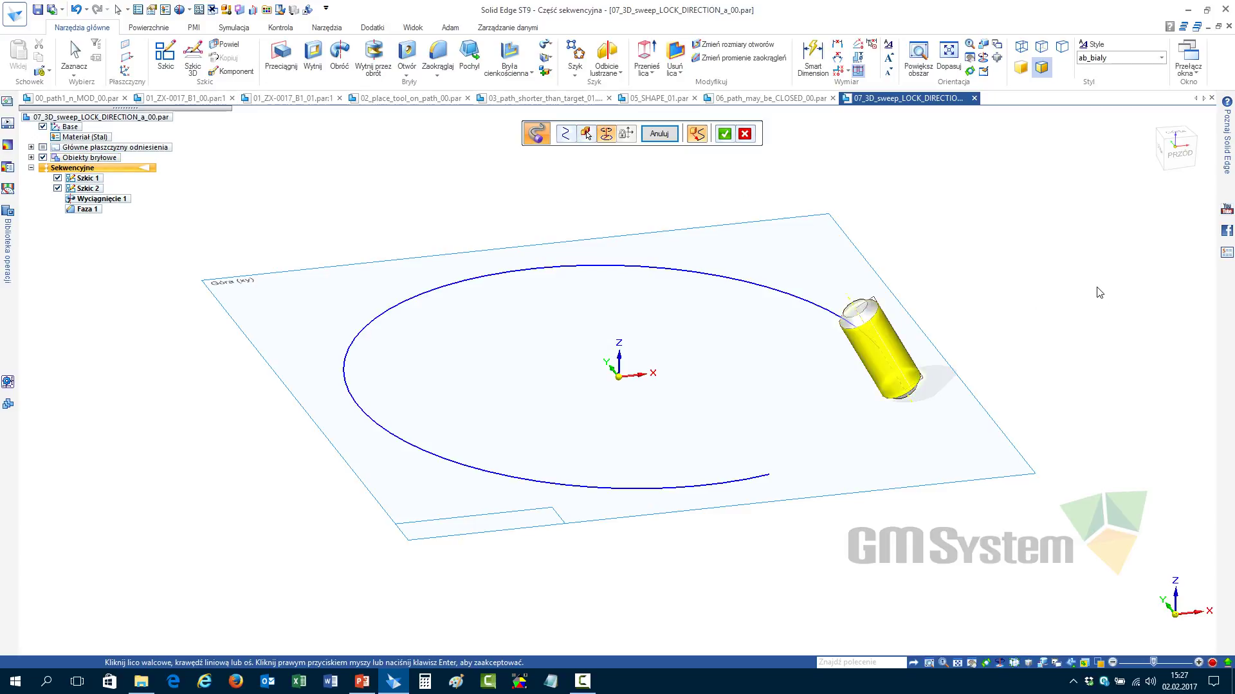
right_click(998, 257)
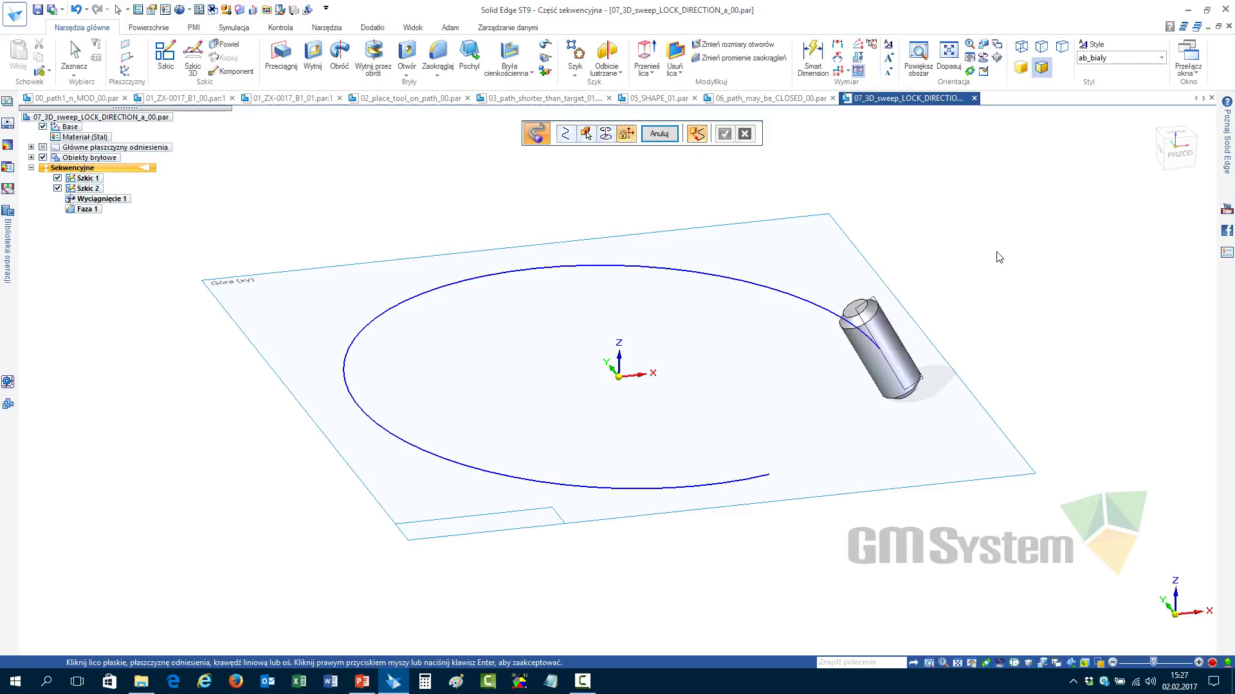
left_click(854, 314)
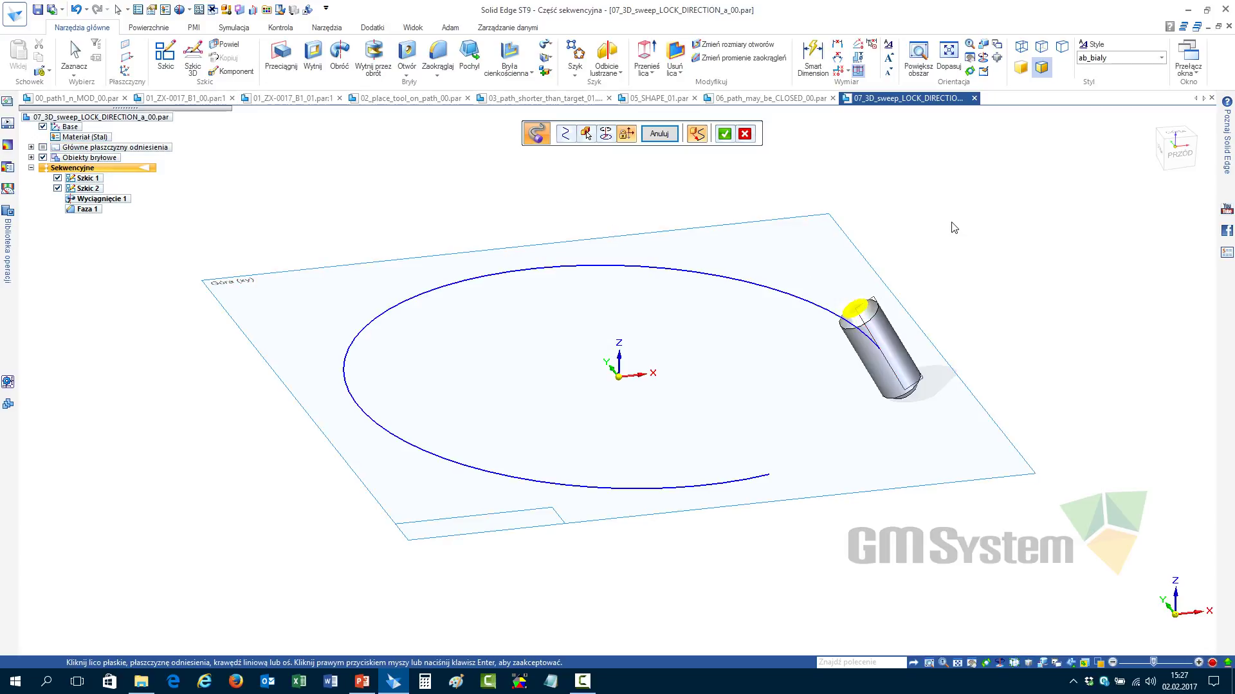
right_click(937, 179)
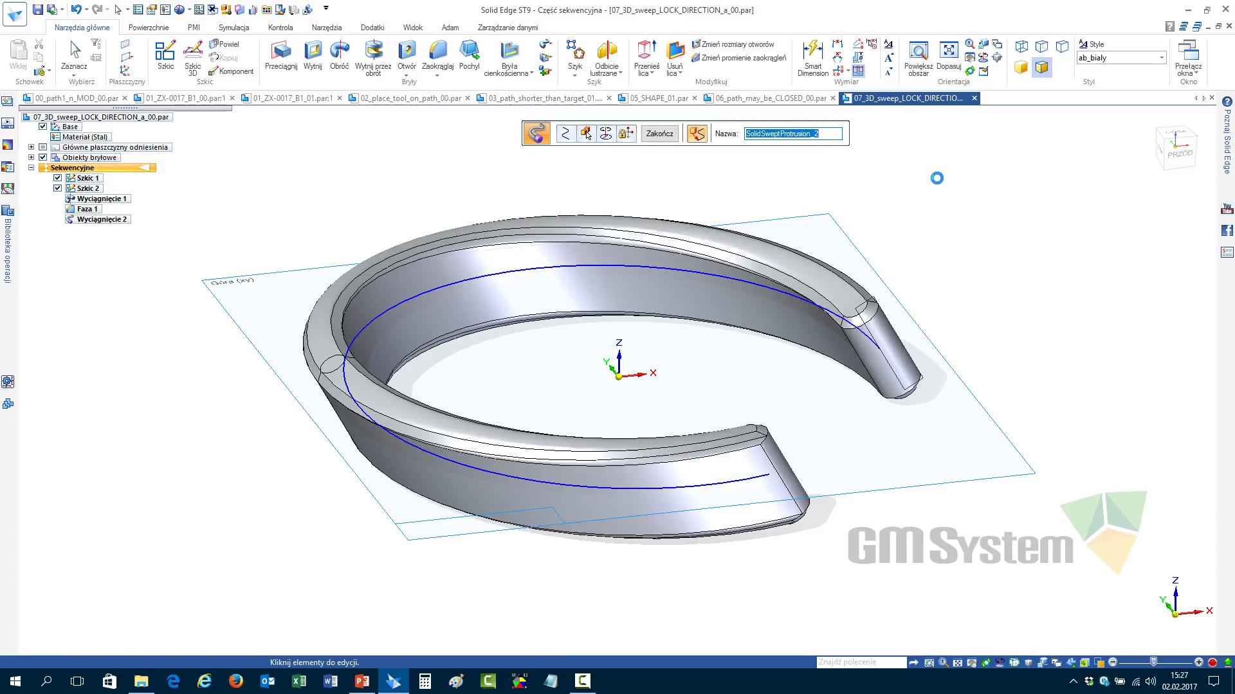
Change the sweep's lock direction to the base Z axis and compare the finished ring with 07_3D_sweep_LOCK_DIRECTION_a_02.par
middle_click_drag(273, 428, 316, 333)
middle_click_drag(987, 363, 1015, 341)
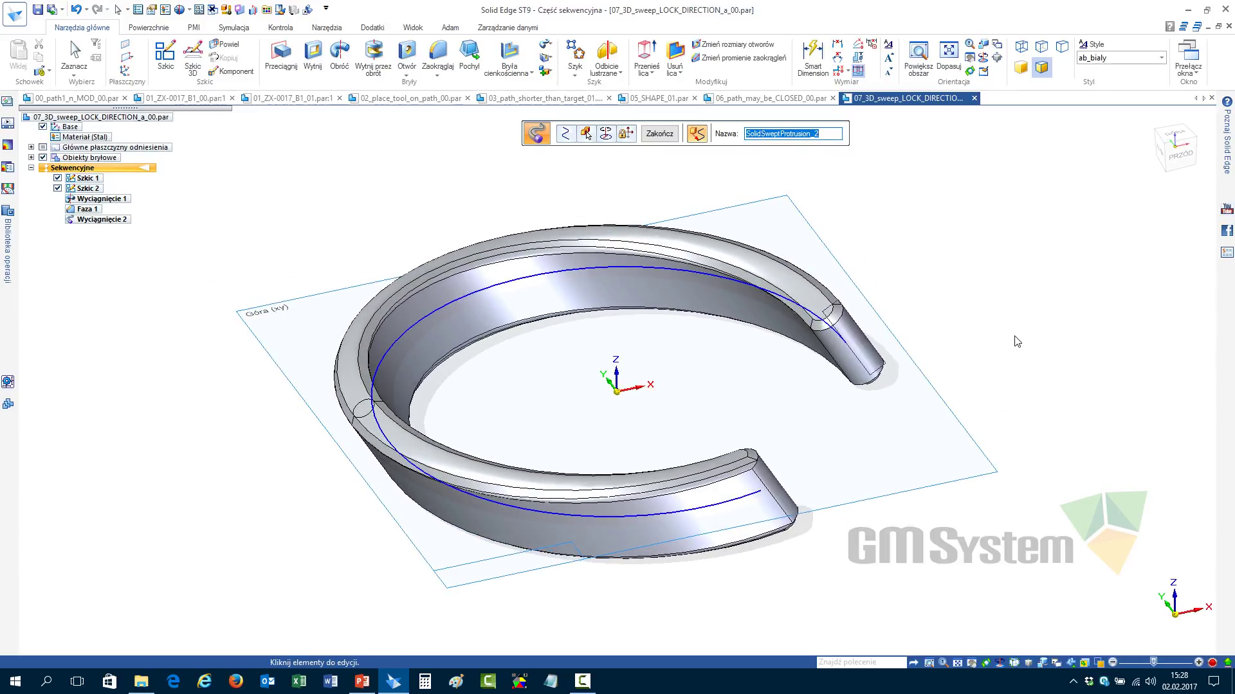
left_click(626, 133)
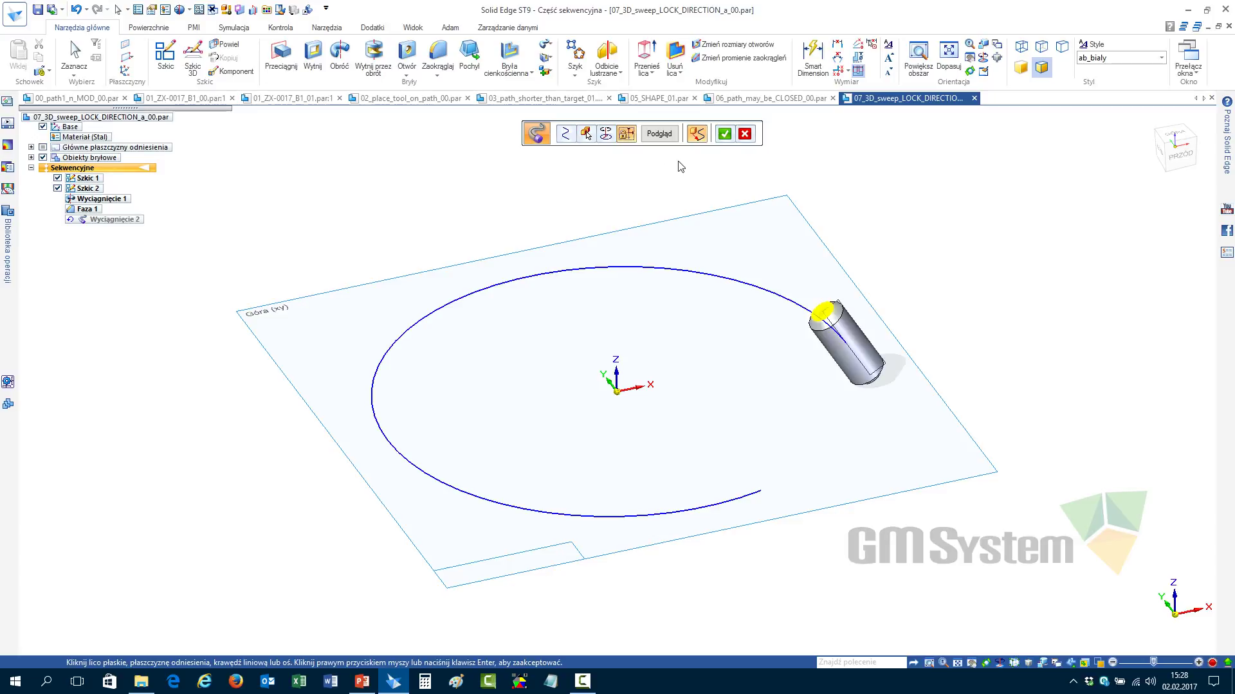
left_click(746, 133)
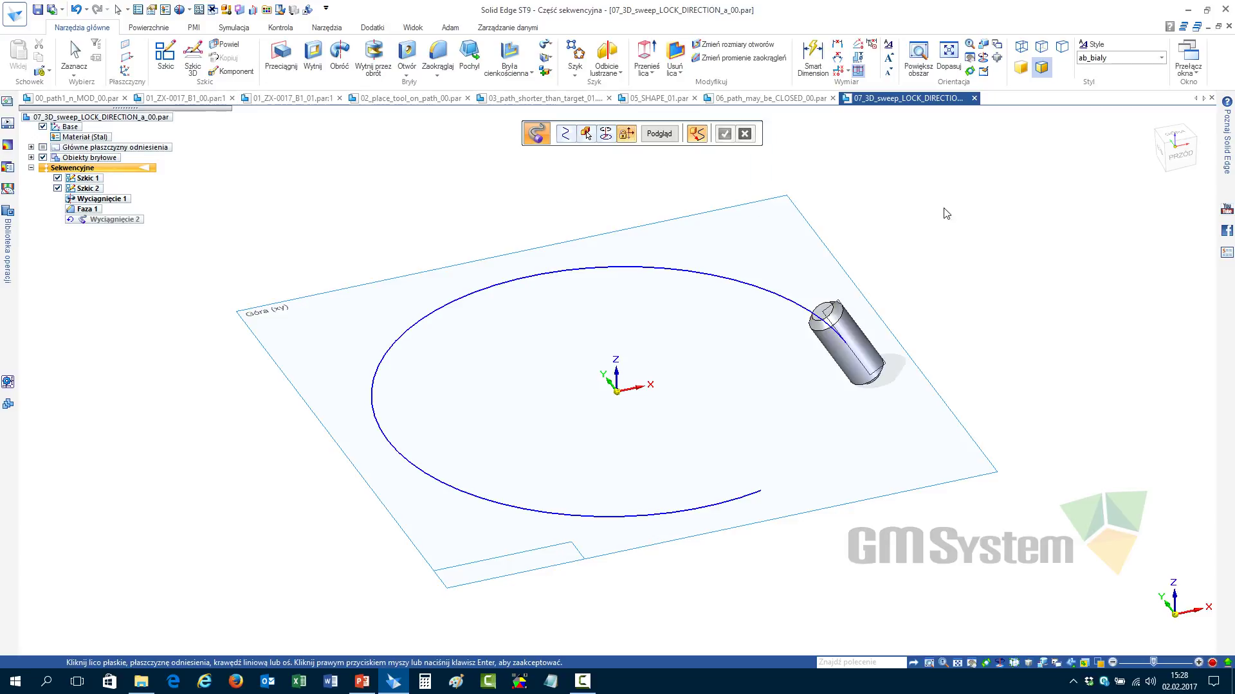
left_click(616, 373)
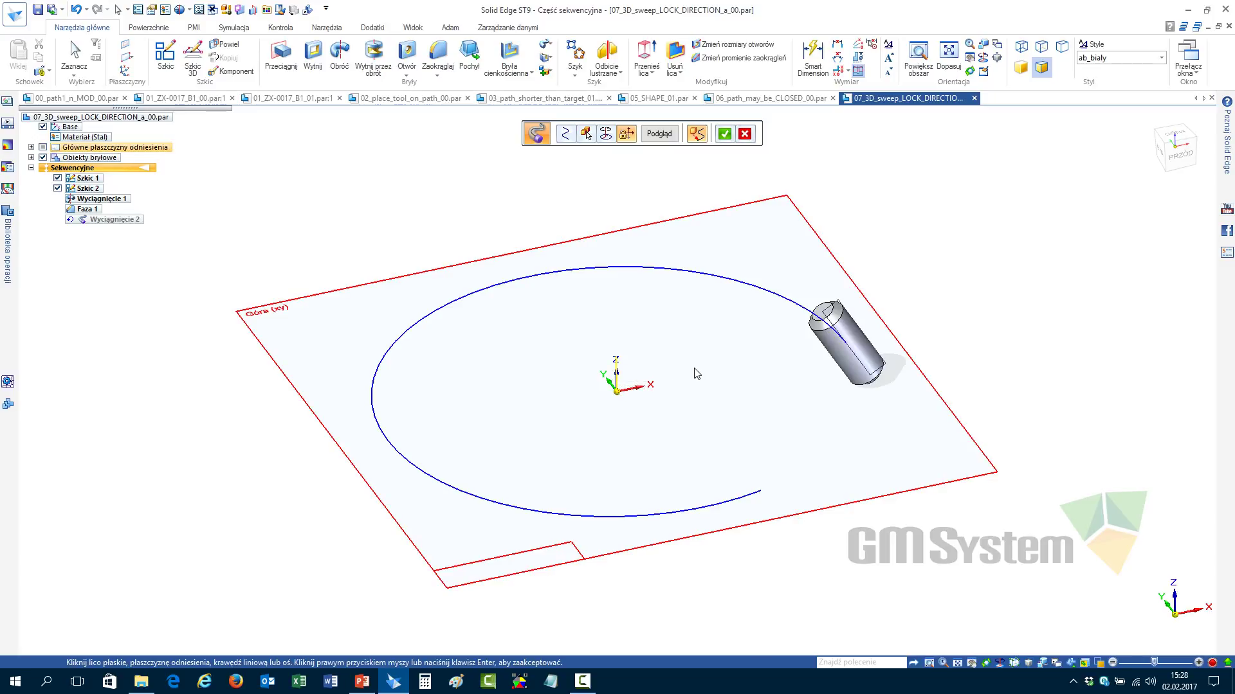
right_click(679, 179)
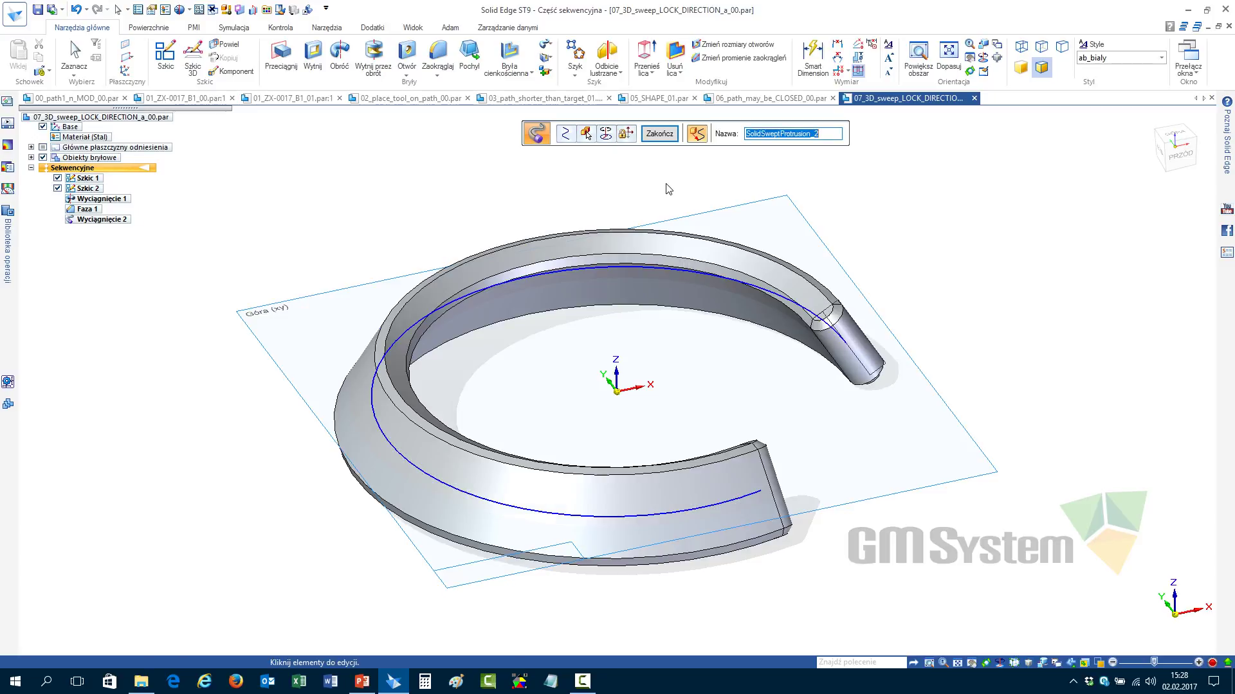
left_click(661, 135)
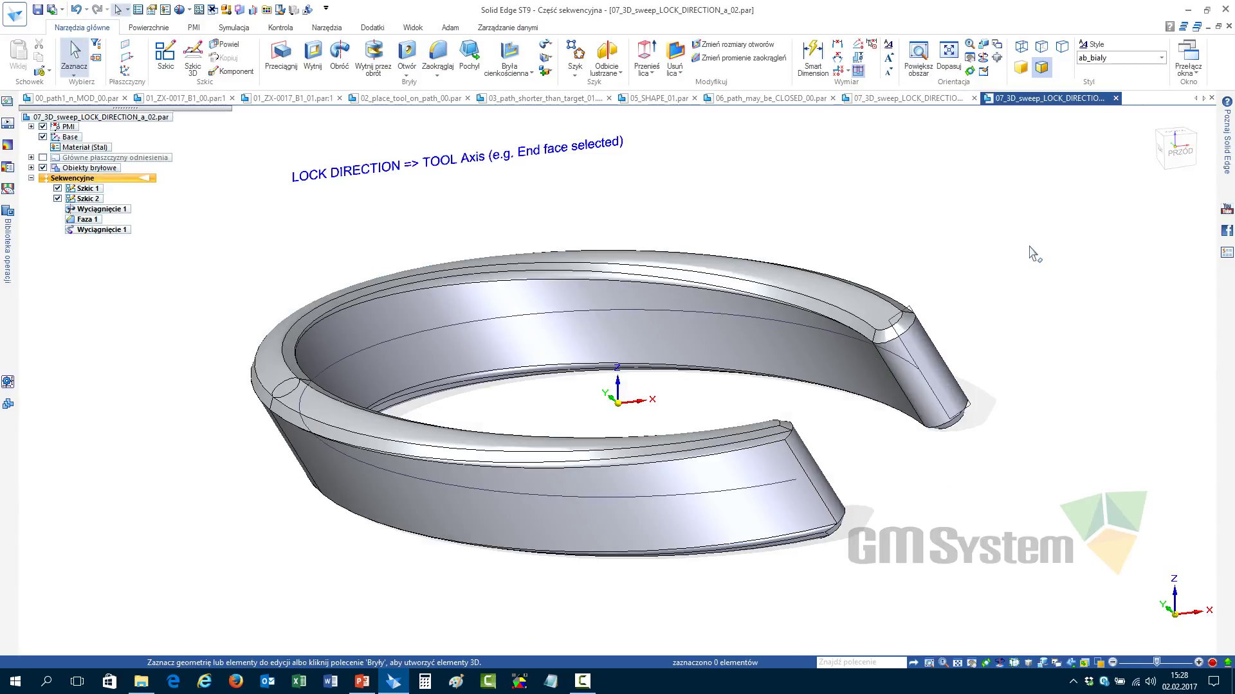
left_click(925, 99)
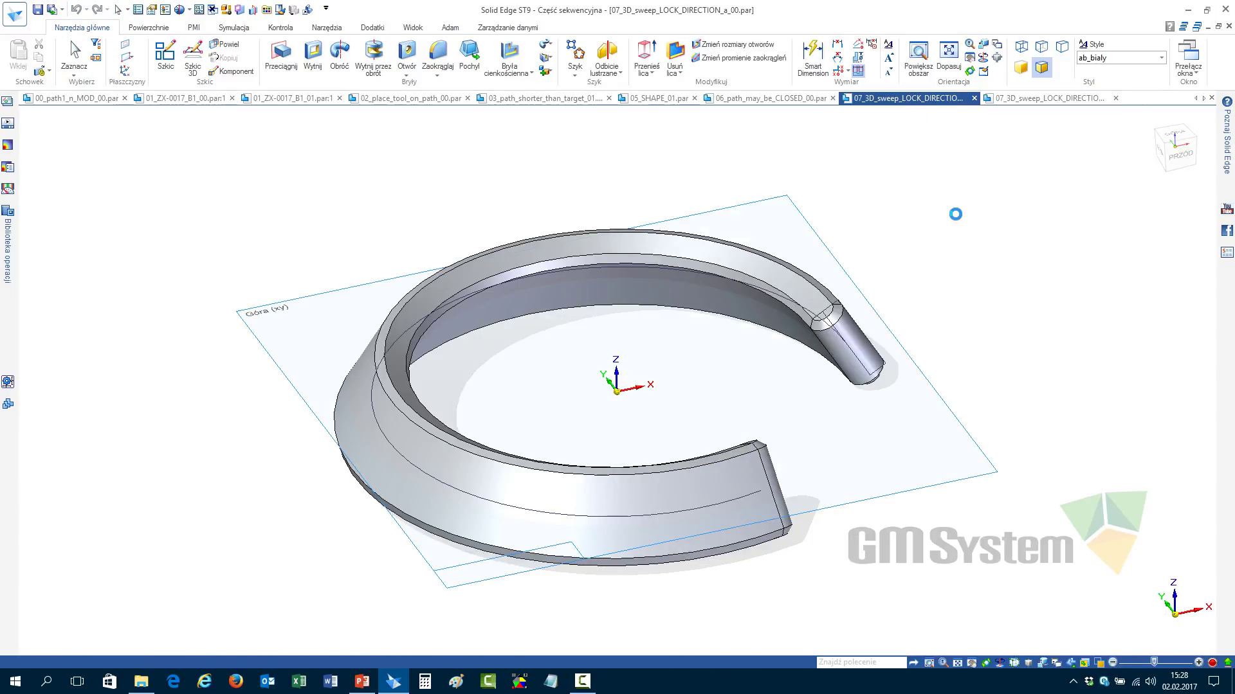
Bring up 08_HiEnd1_helical path_01.par, roll its history back to Wycięcie 12, and return it to Wycięcie 13
key("alt+Tab")
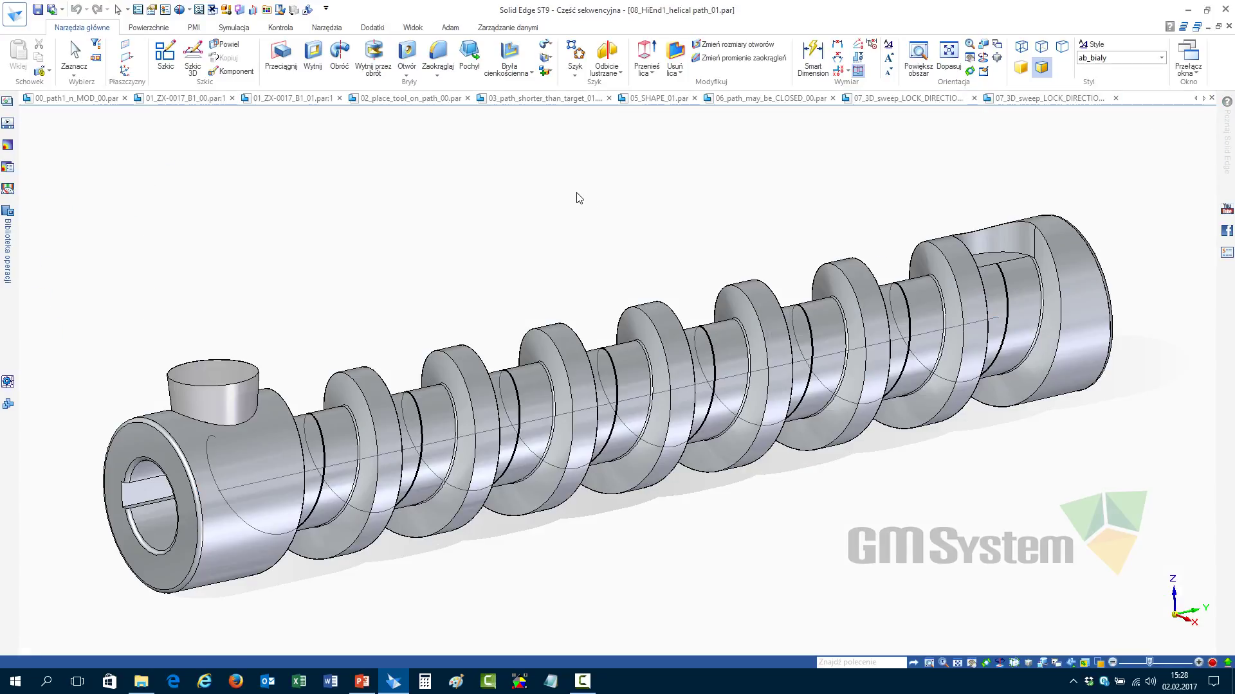
left_click(118, 323)
right_click(117, 323)
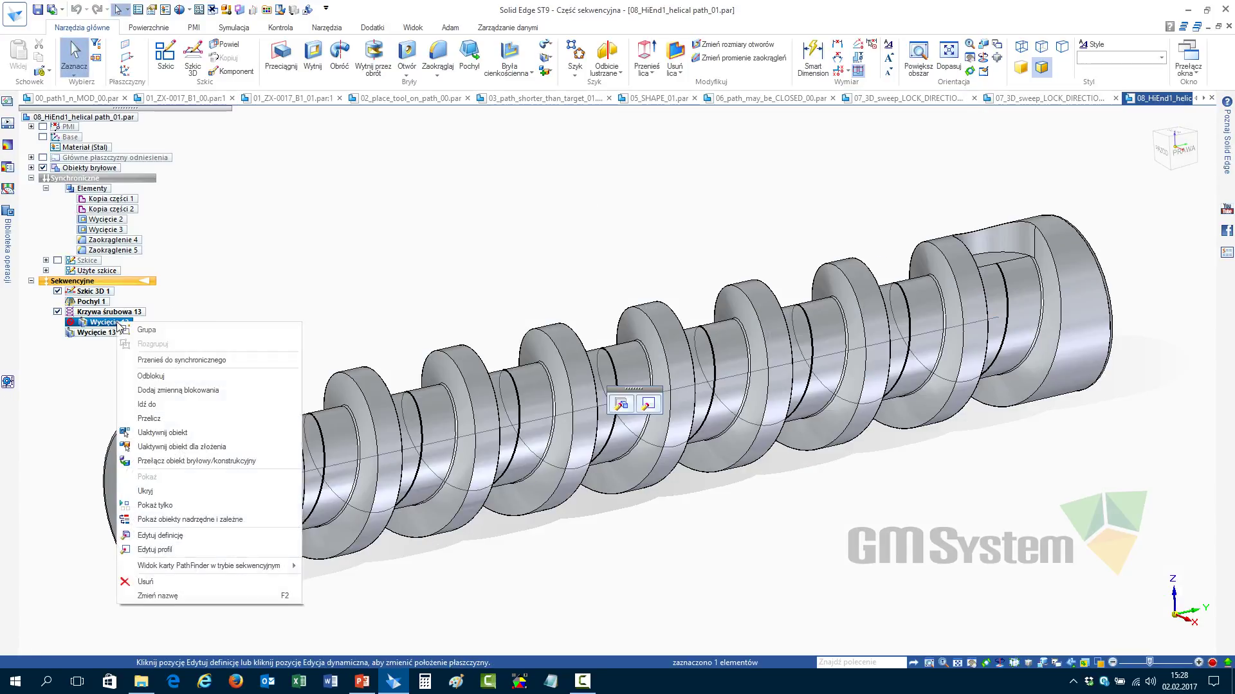
left_click(147, 405)
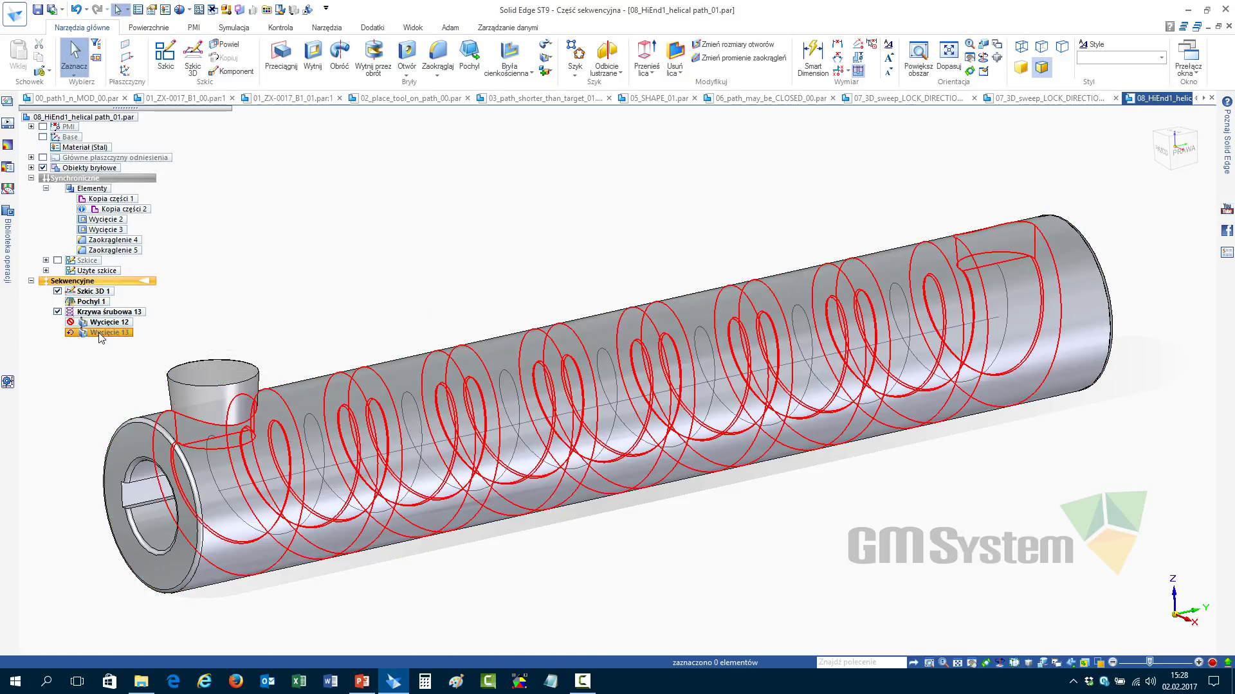
right_click(101, 333)
left_click(127, 434)
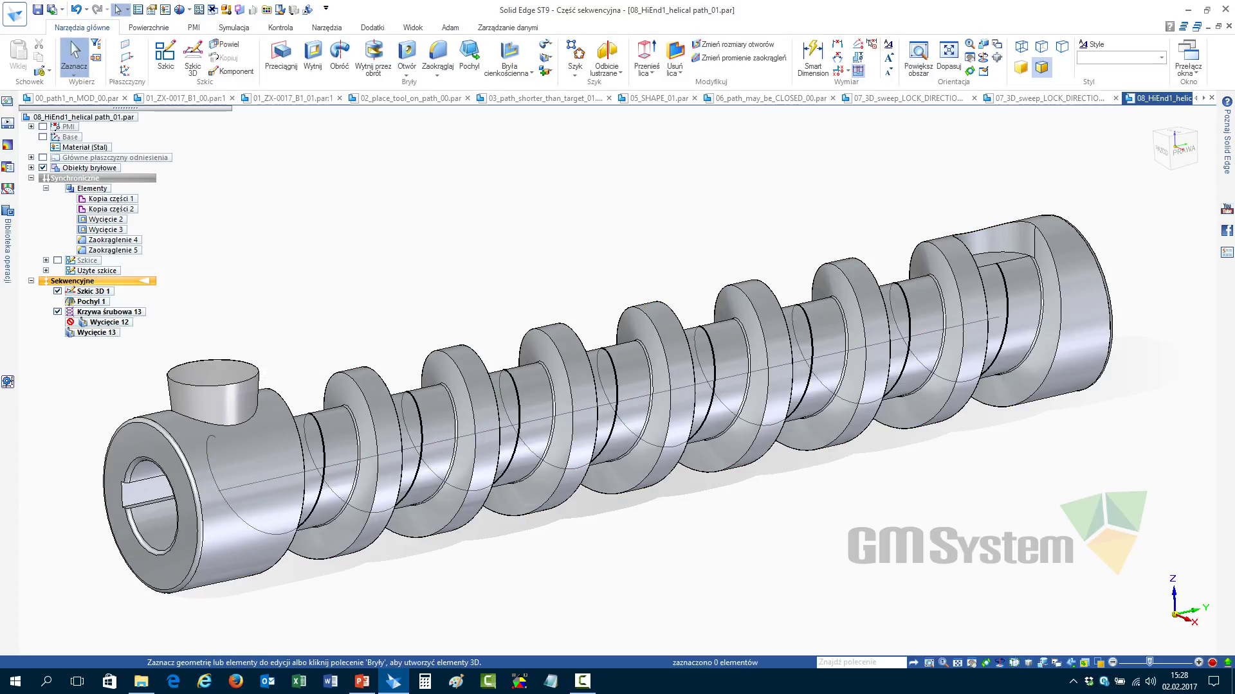
Inspect the helical groove and horizontal tool in 08_HiEnd2_helical path_horizontal tool_01.par, and close all open parts without saving
key("ctrl+Tab")
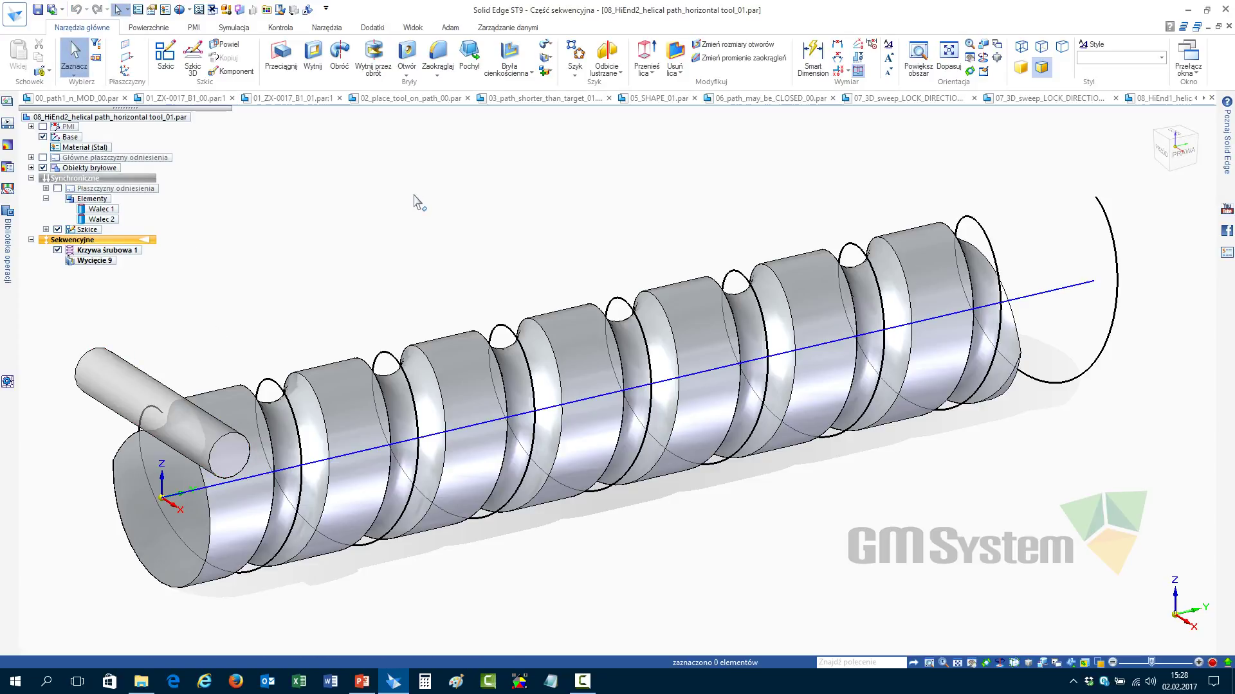
right_click_drag(432, 194, 424, 256)
key("n")
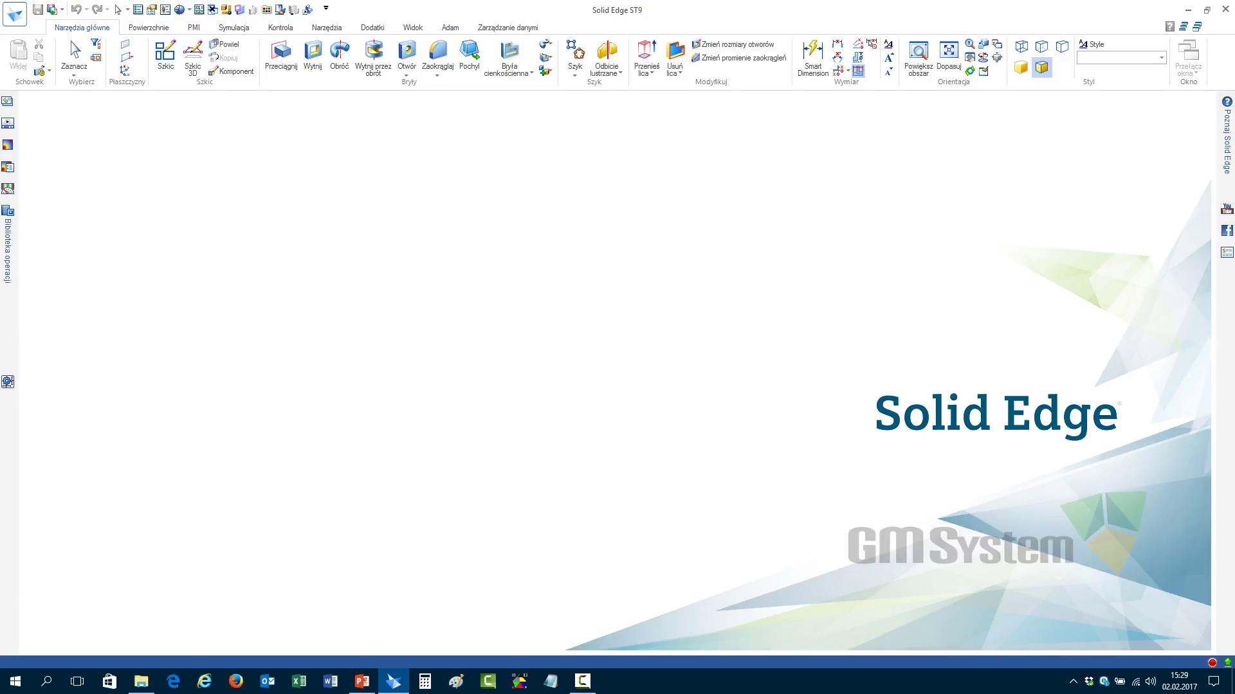
Open 07_3Dsw_LOCK_DIR_c_00_ZX-0125_A2.par and start a solid swept cutout along the 3D curve on the yellow conical body
left_click(14, 13)
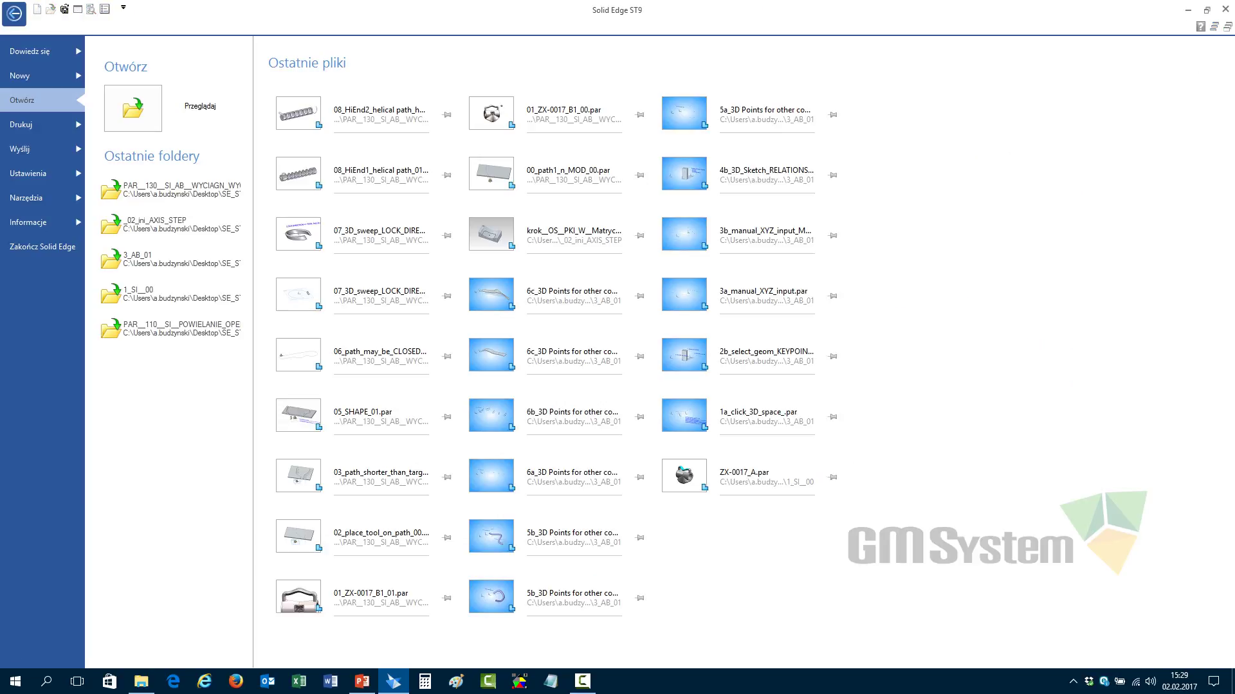
key("alt+Tab")
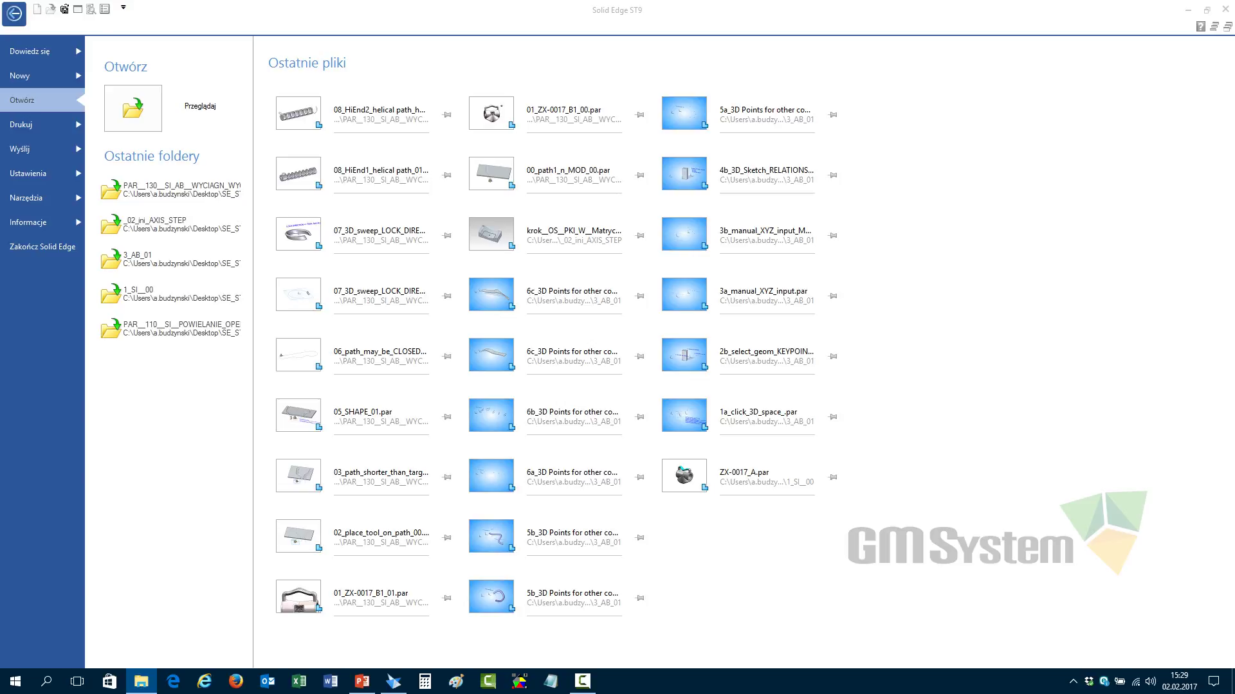
key("Return")
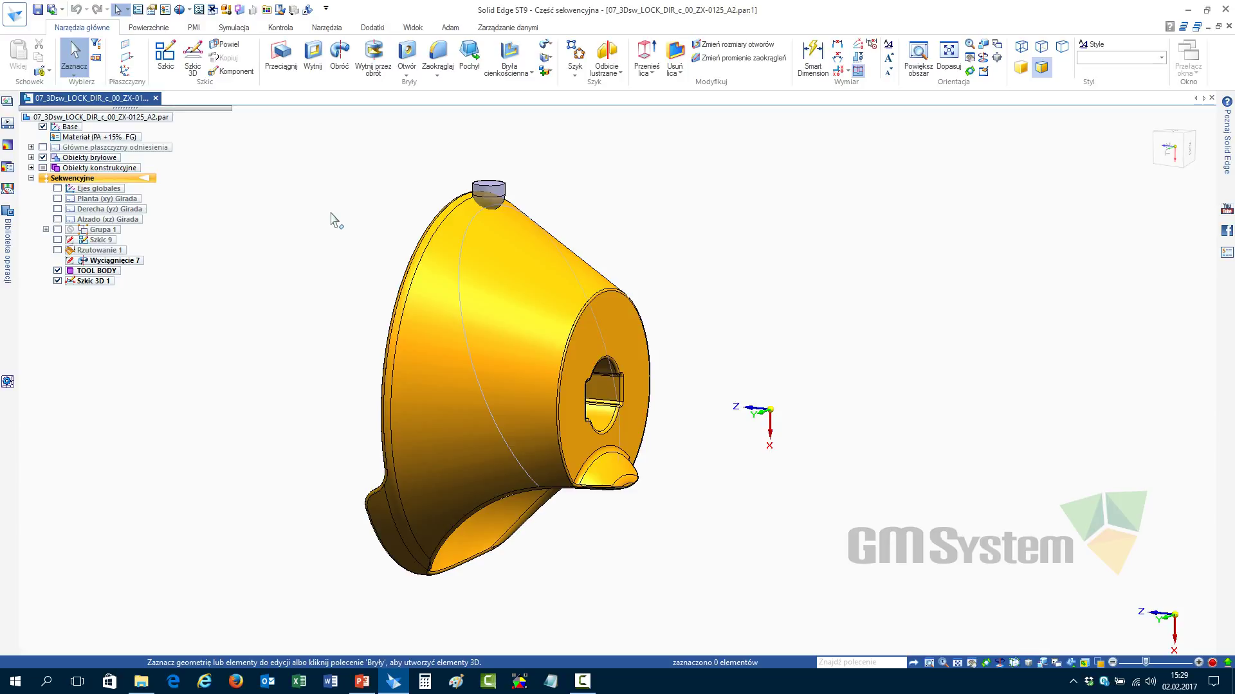
middle_click_drag(355, 206, 612, 320)
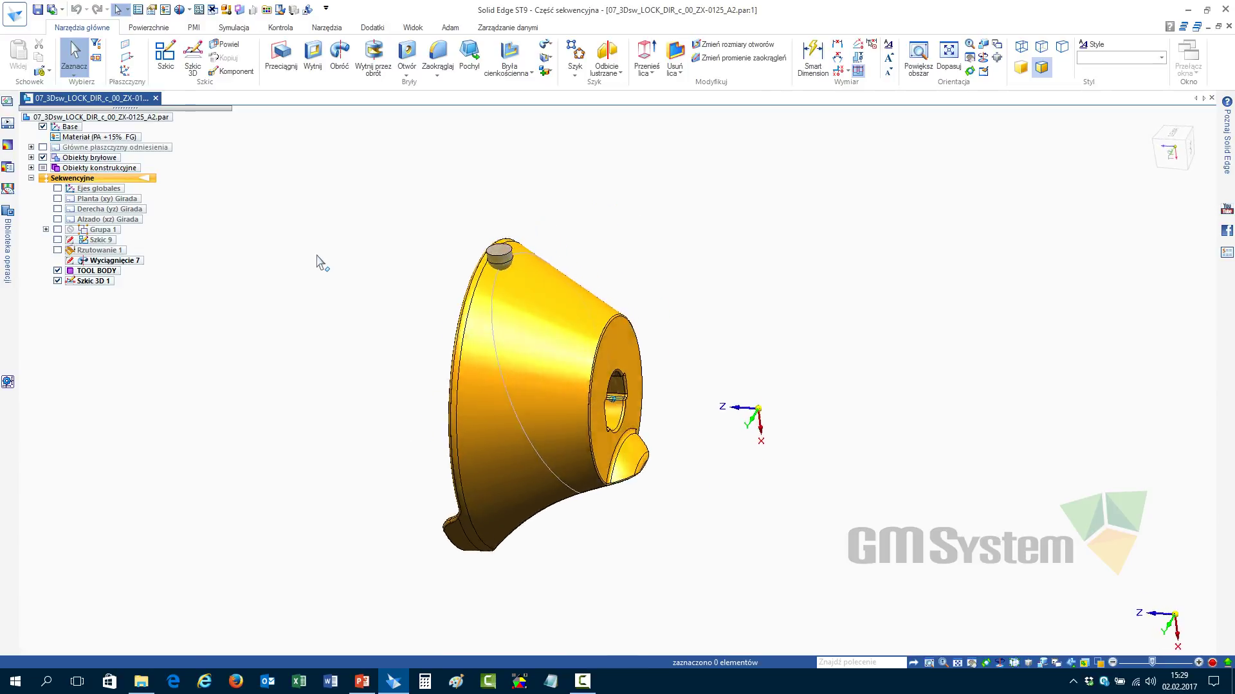
left_click(545, 57)
left_click(636, 86)
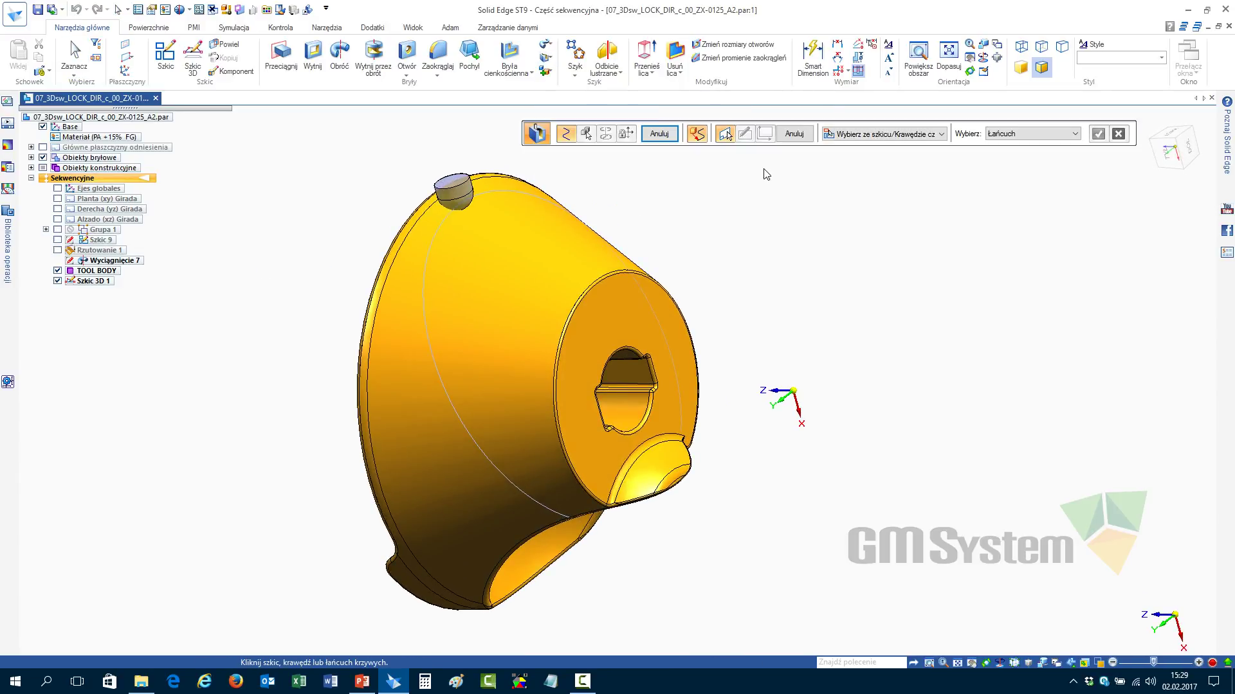
right_click(657, 214)
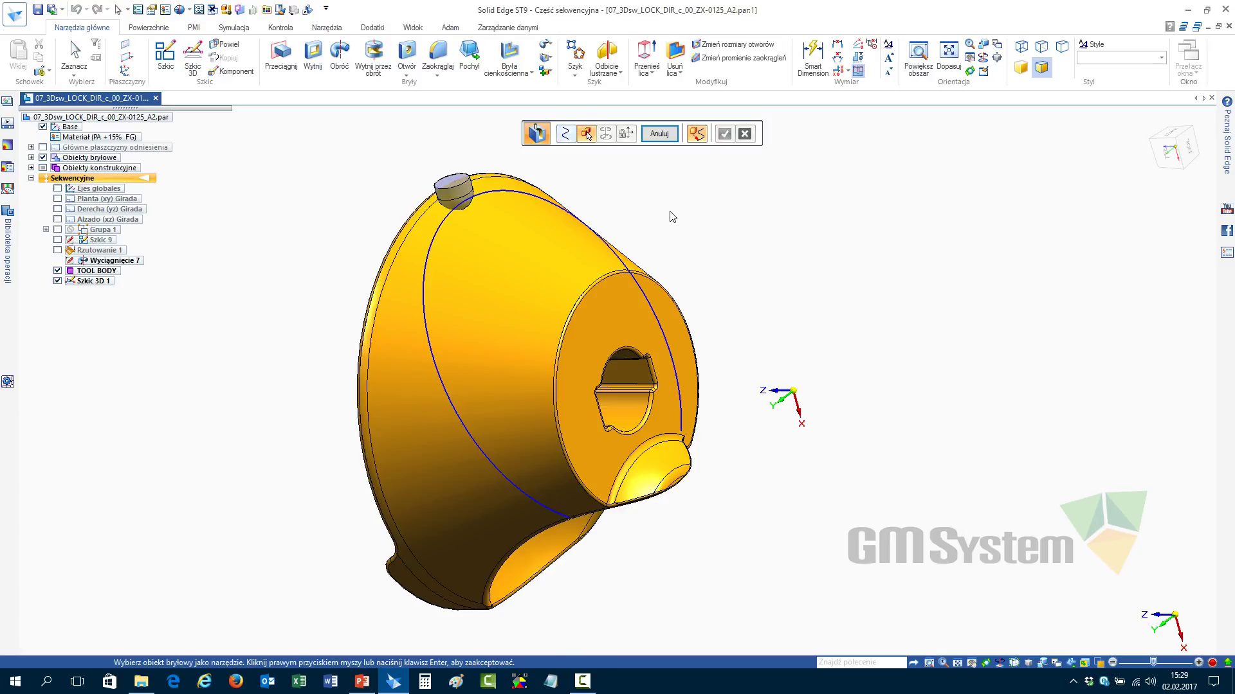
Choose the small cylindrical body as the tool, accept its axis, define the lock direction, and finish the swept cutout
left_click(461, 182)
right_click(689, 221)
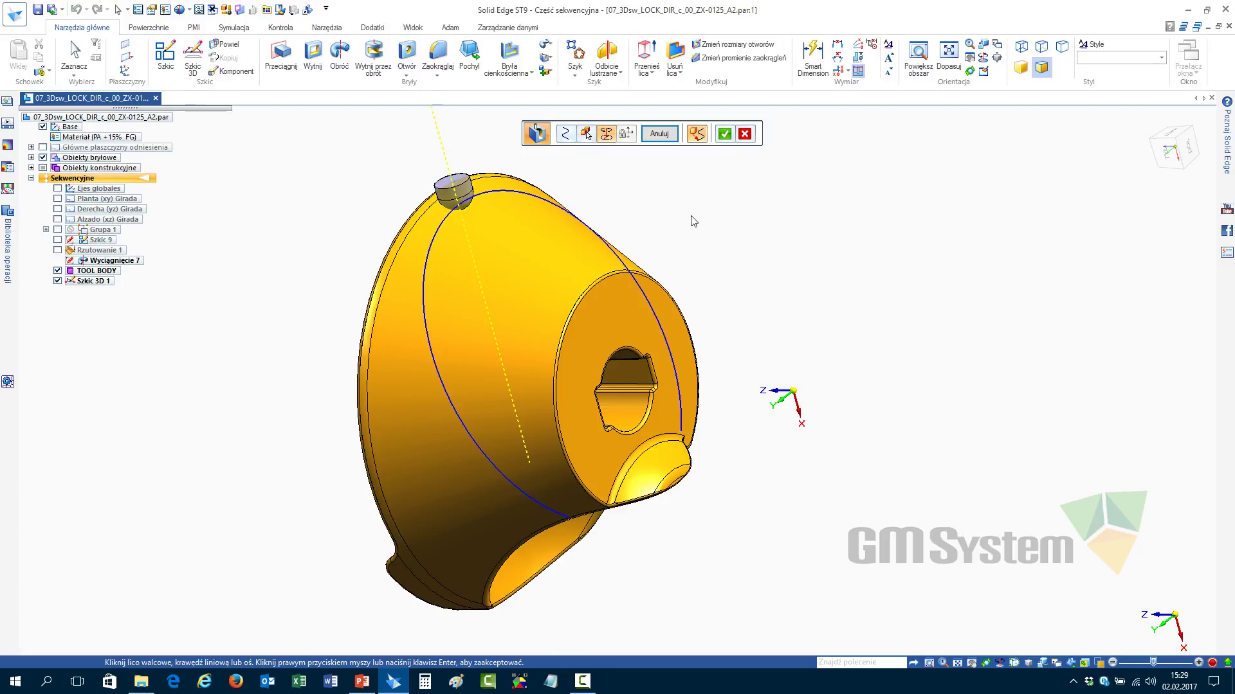
right_click(738, 225)
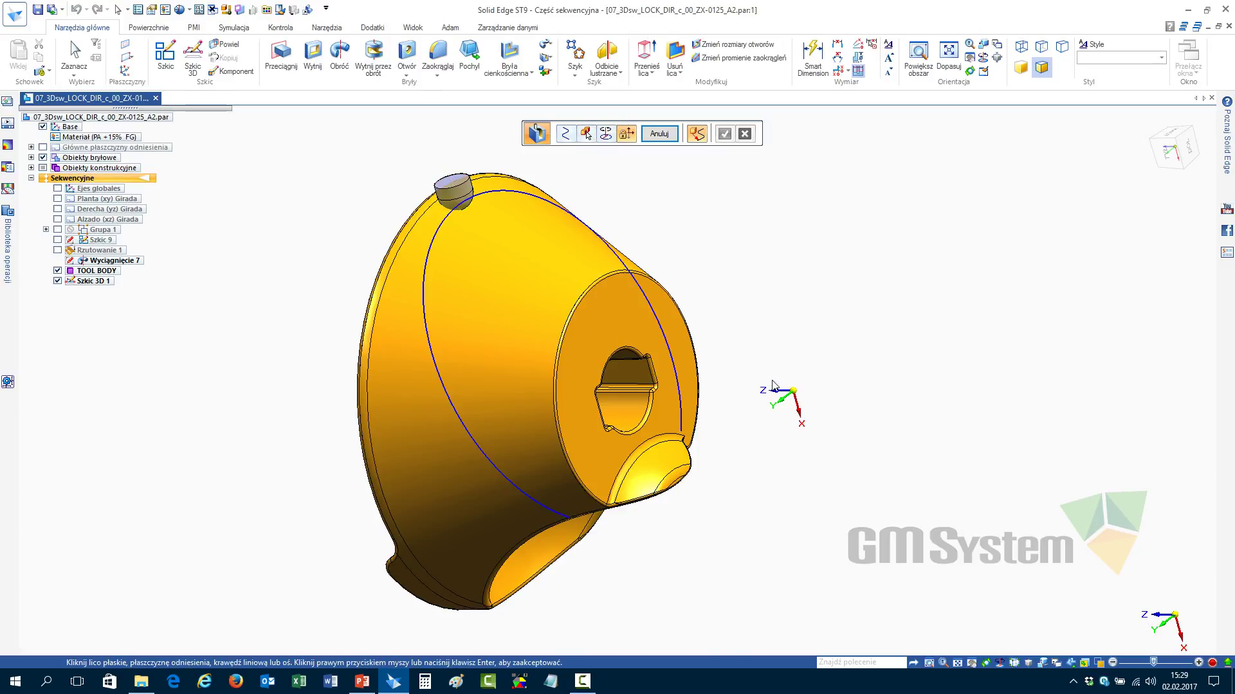
right_click(808, 296)
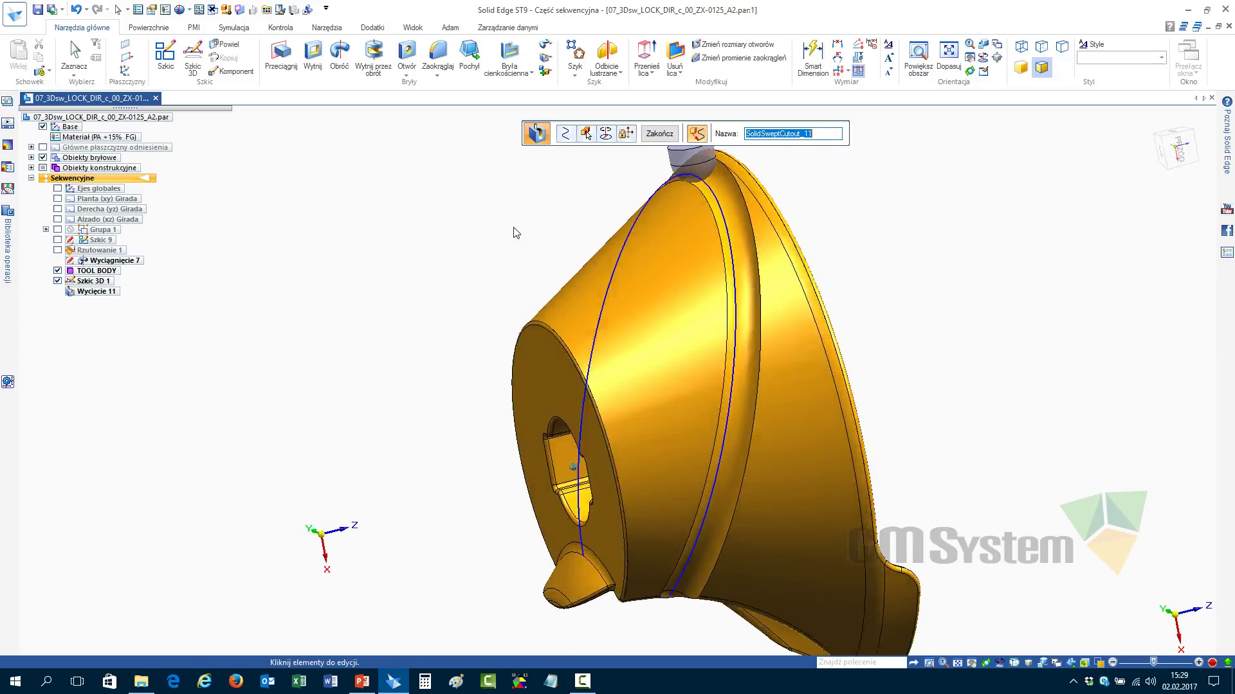
left_click(660, 135)
left_click(662, 135)
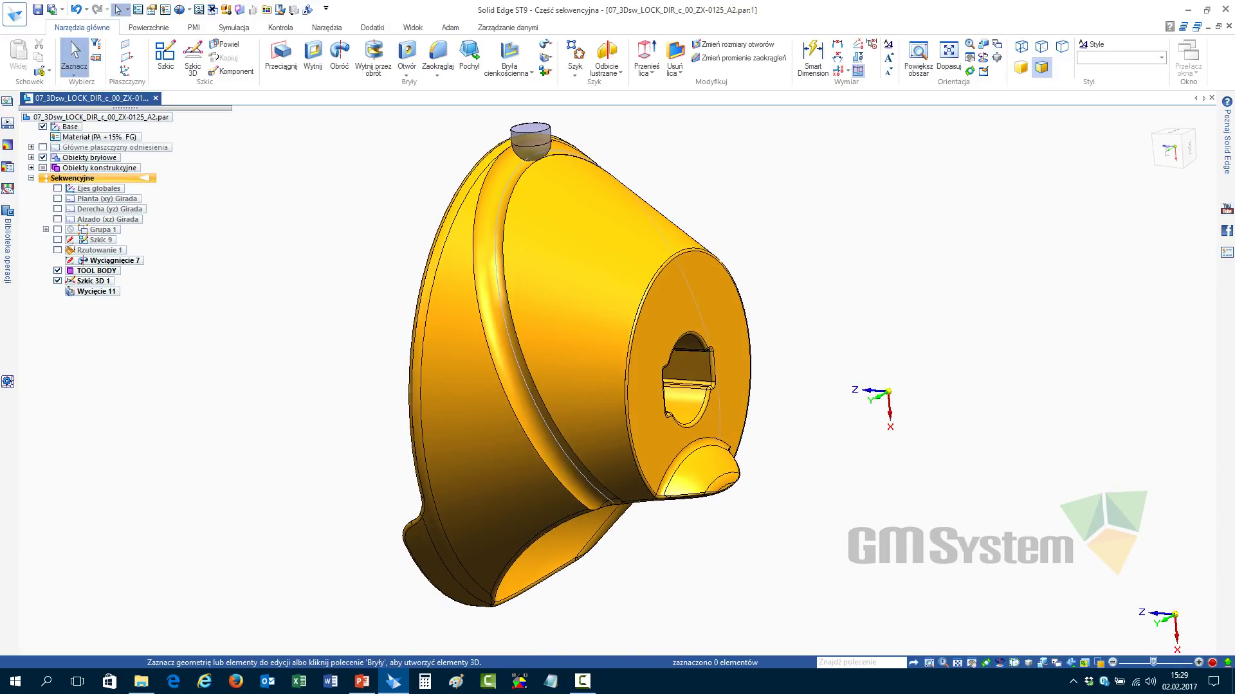
Inspect the swept groove in the conical part and close the document without saving its changes
right_click_drag(928, 289, 928, 363)
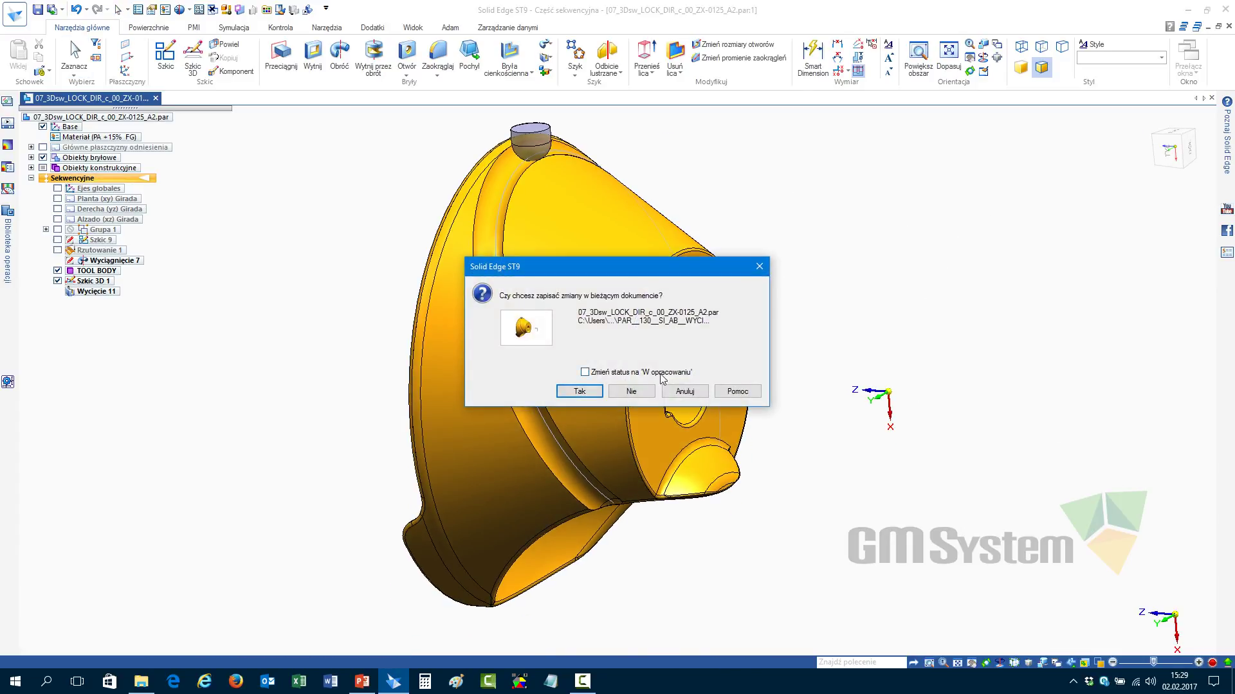
left_click(639, 387)
left_click(631, 391)
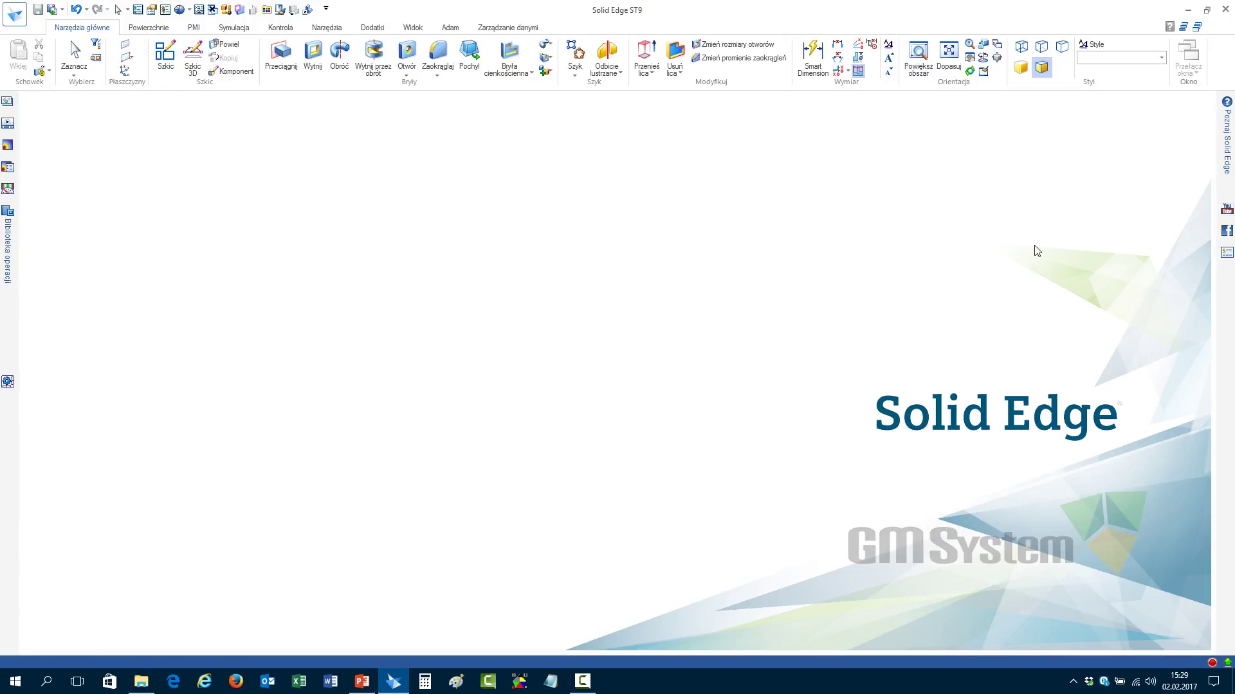
Switch to the PPTX_v2.pptx presentation in PowerPoint and review section 2 of the Konspekt slide, including the Material Table topic
key("ctrl+o")
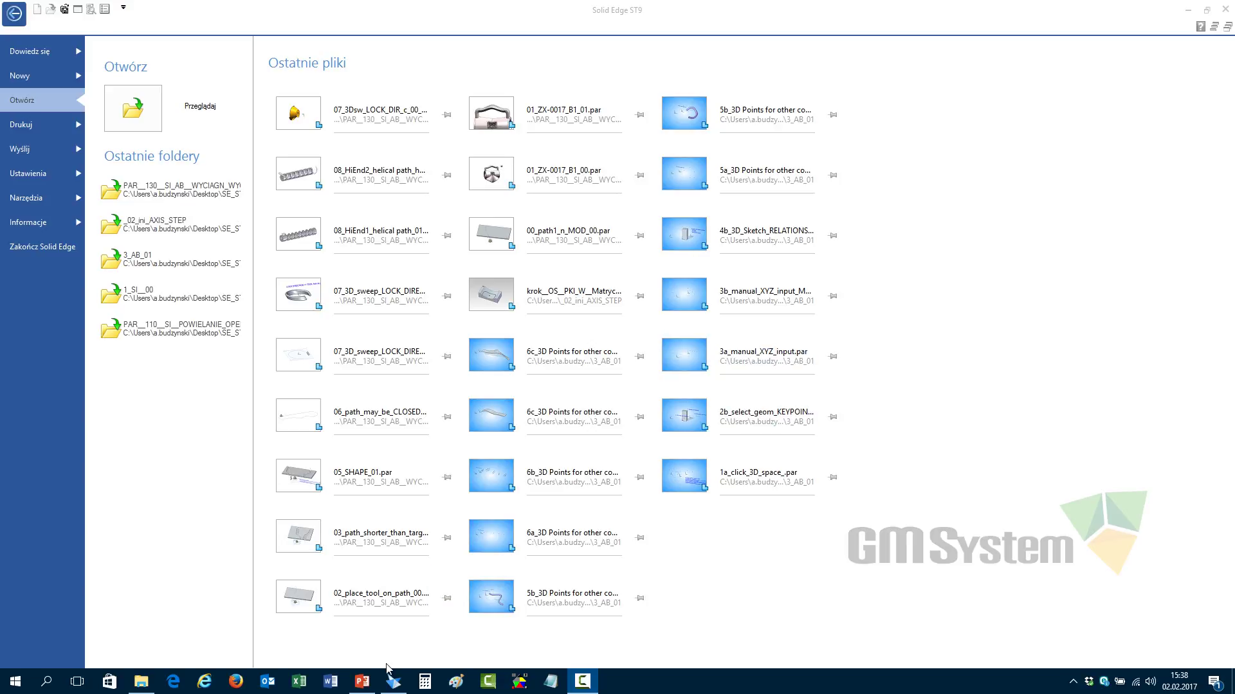
left_click(361, 685)
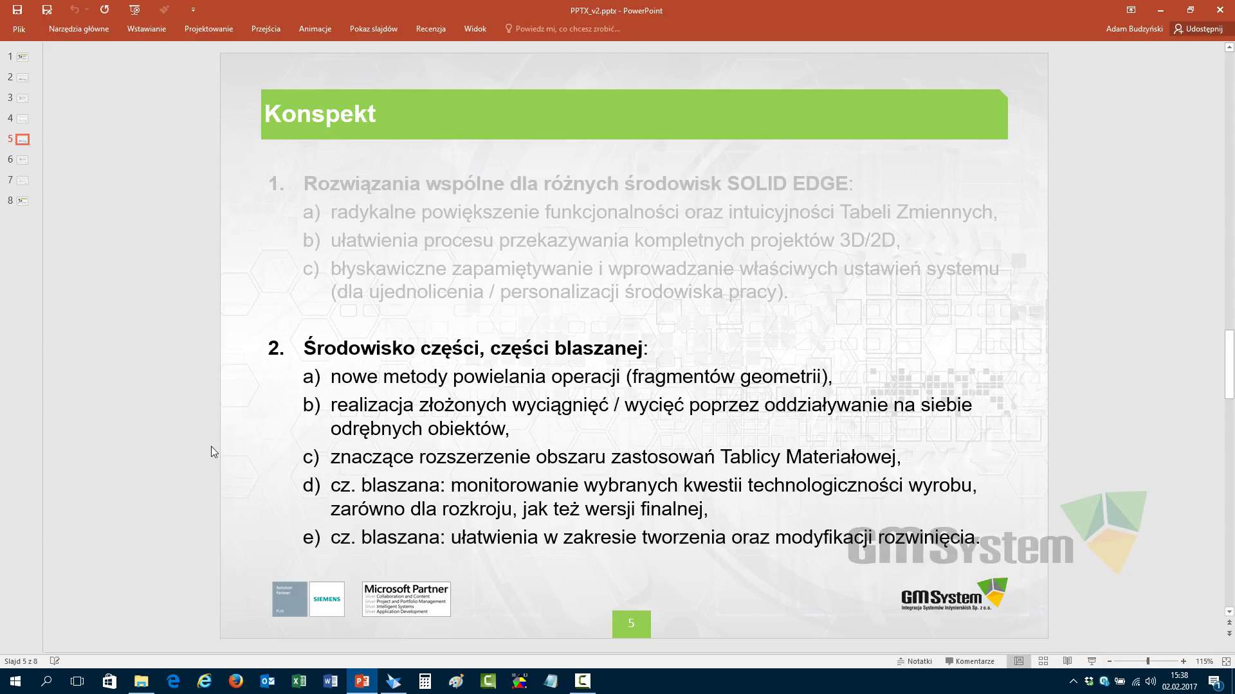
left_click_drag(188, 442, 1075, 473)
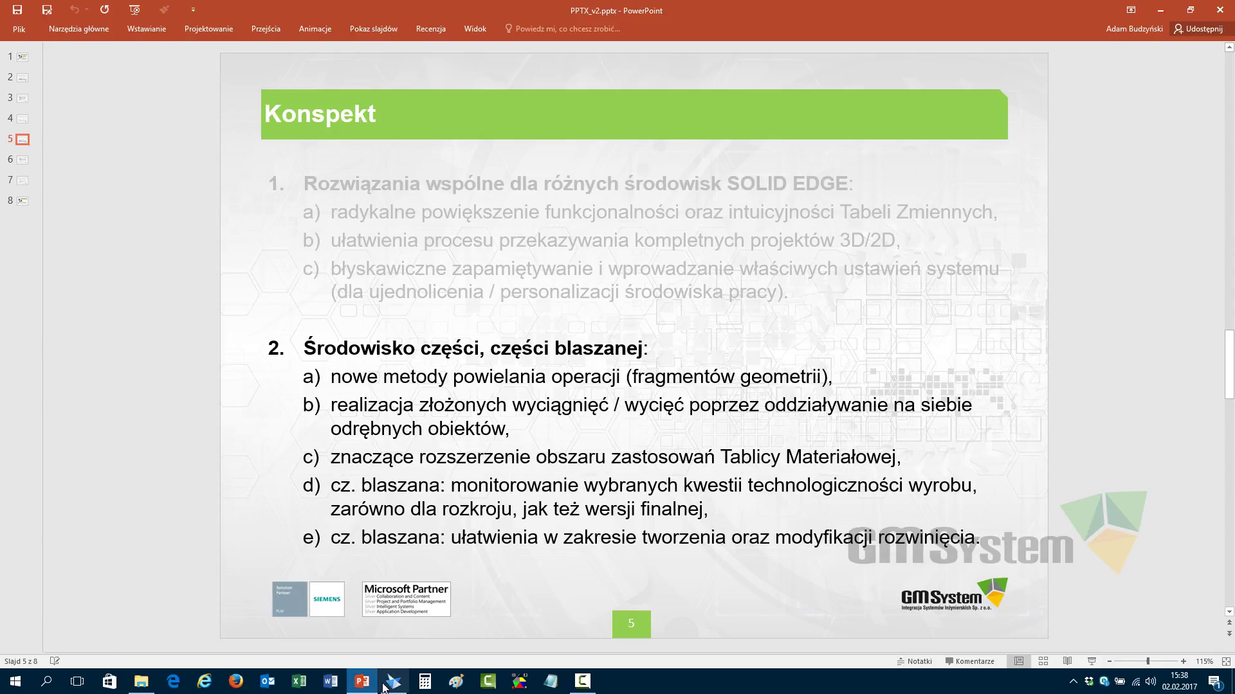
Switch to Solid Edge, create a new ISO metric part, and enable showing the Material Table for new model documents
left_click(385, 685)
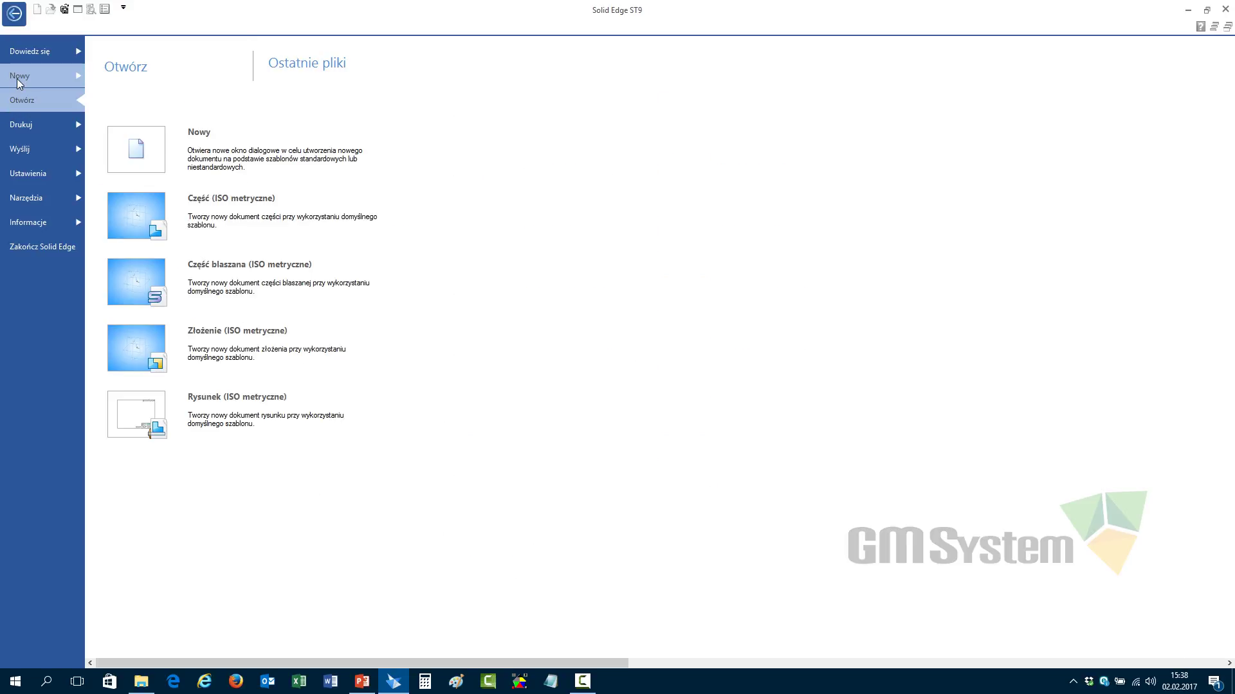
left_click(20, 80)
left_click(170, 229)
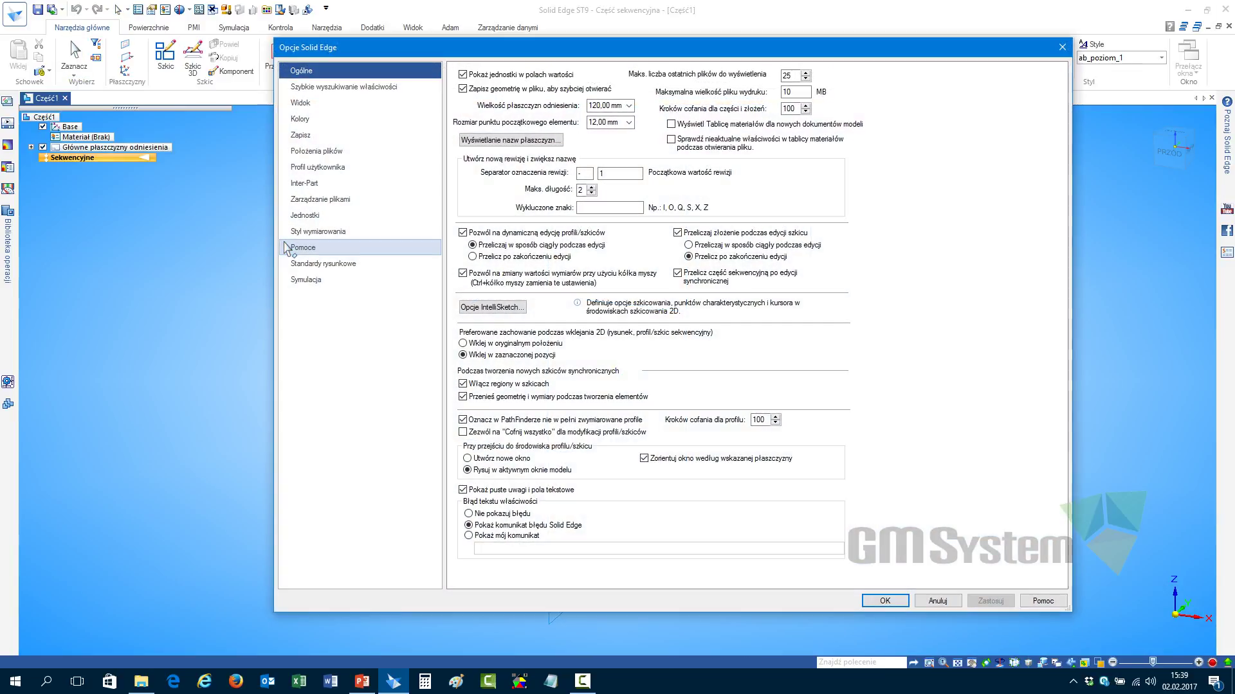
left_click(671, 125)
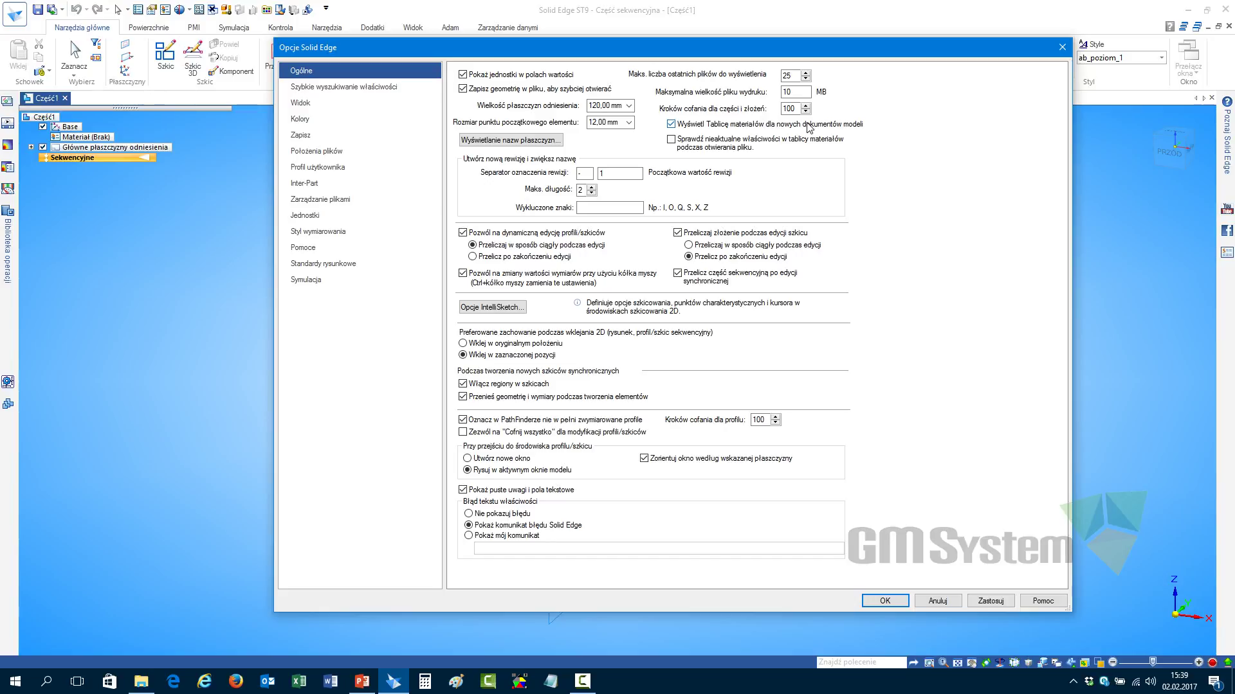
left_click(885, 601)
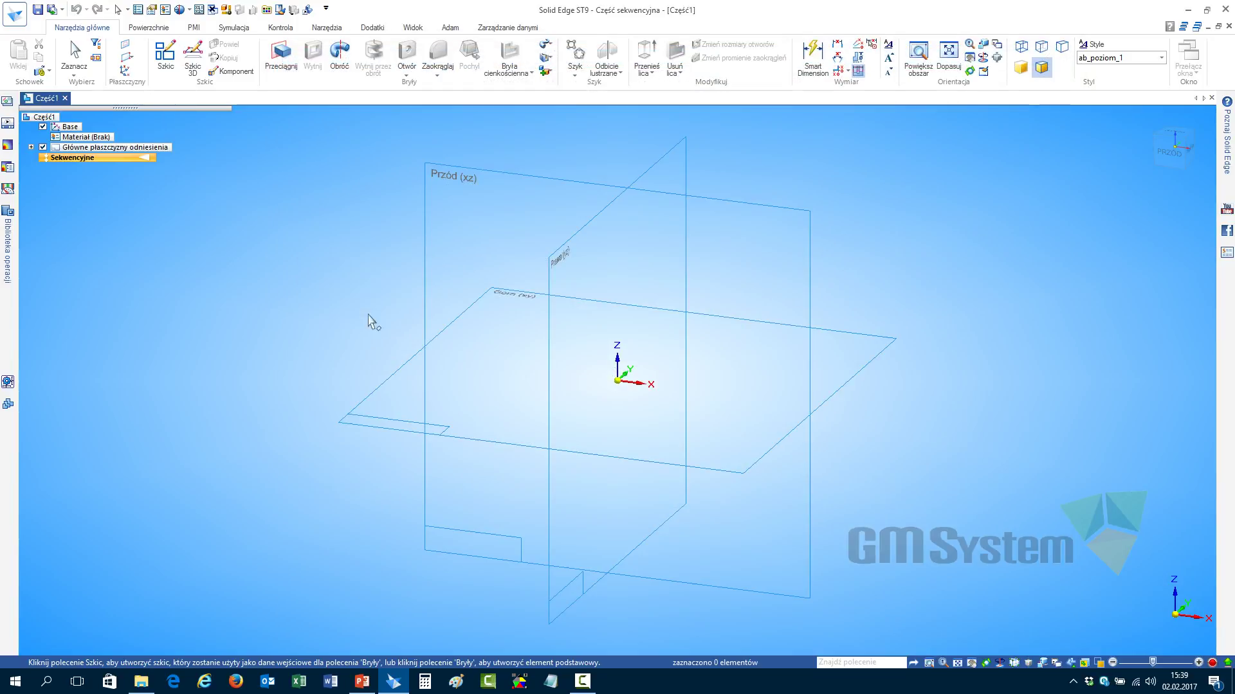
Create another ISO metric part and view the Stal material properties in its Material Table without applying them
left_click(15, 13)
mouse_move(38, 76)
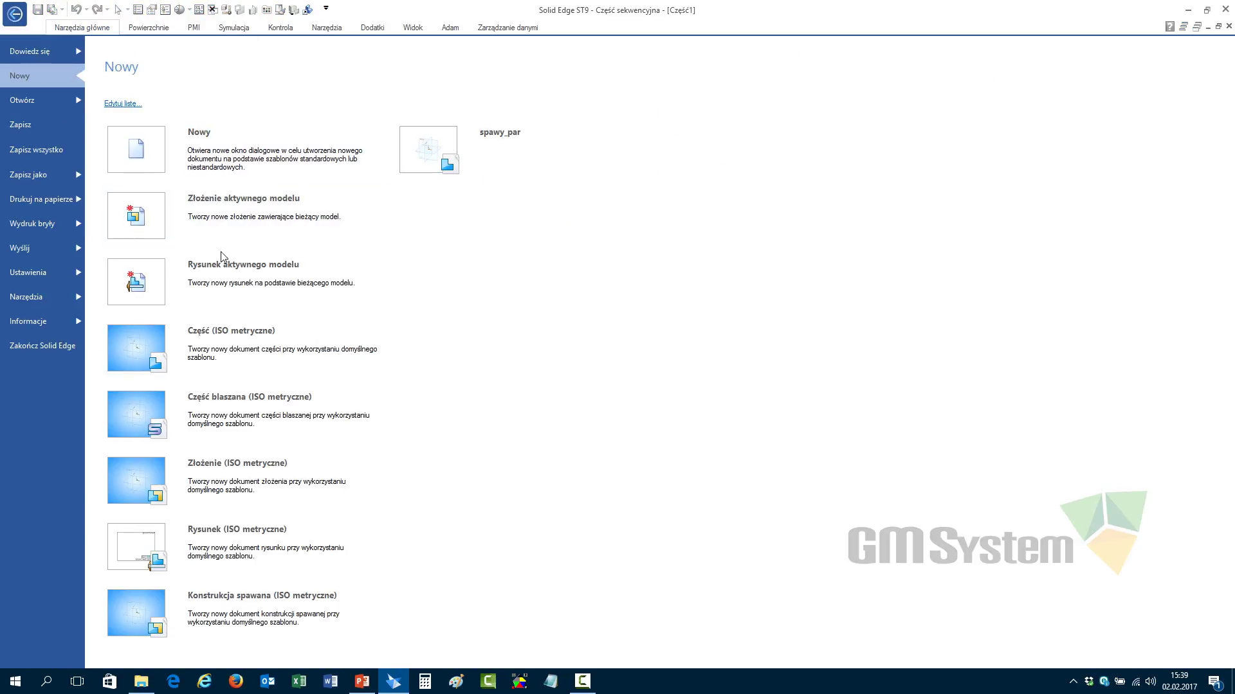
left_click(268, 351)
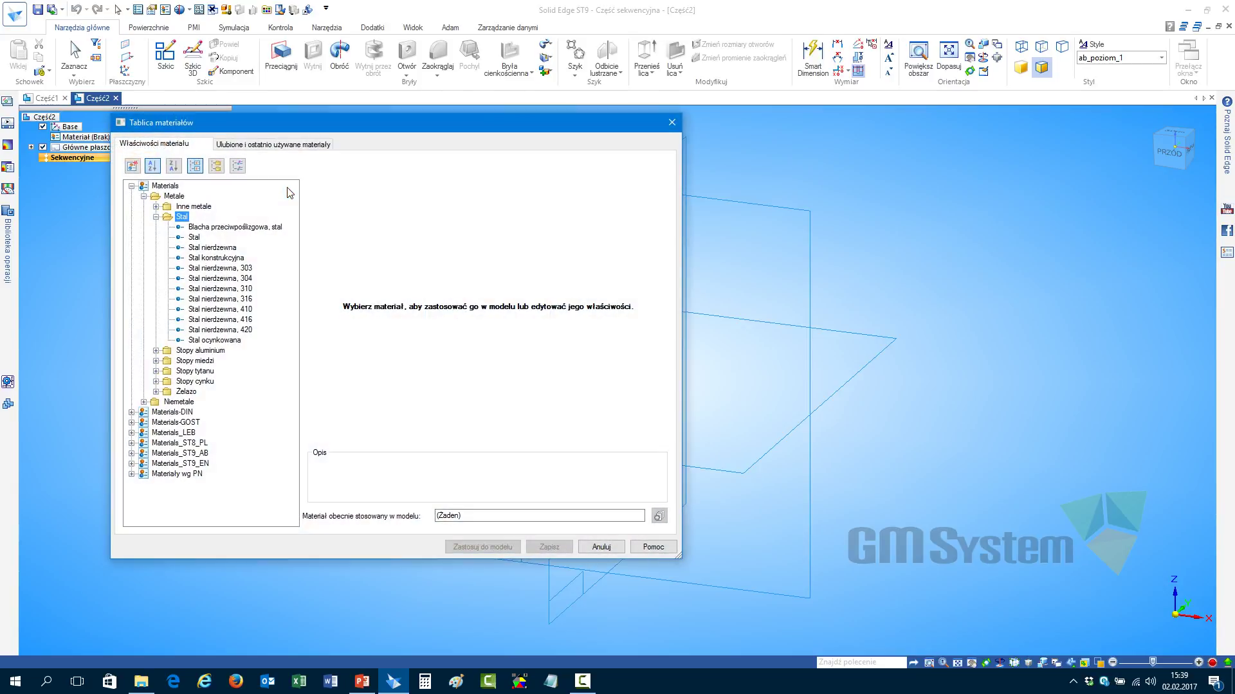
left_click(194, 237)
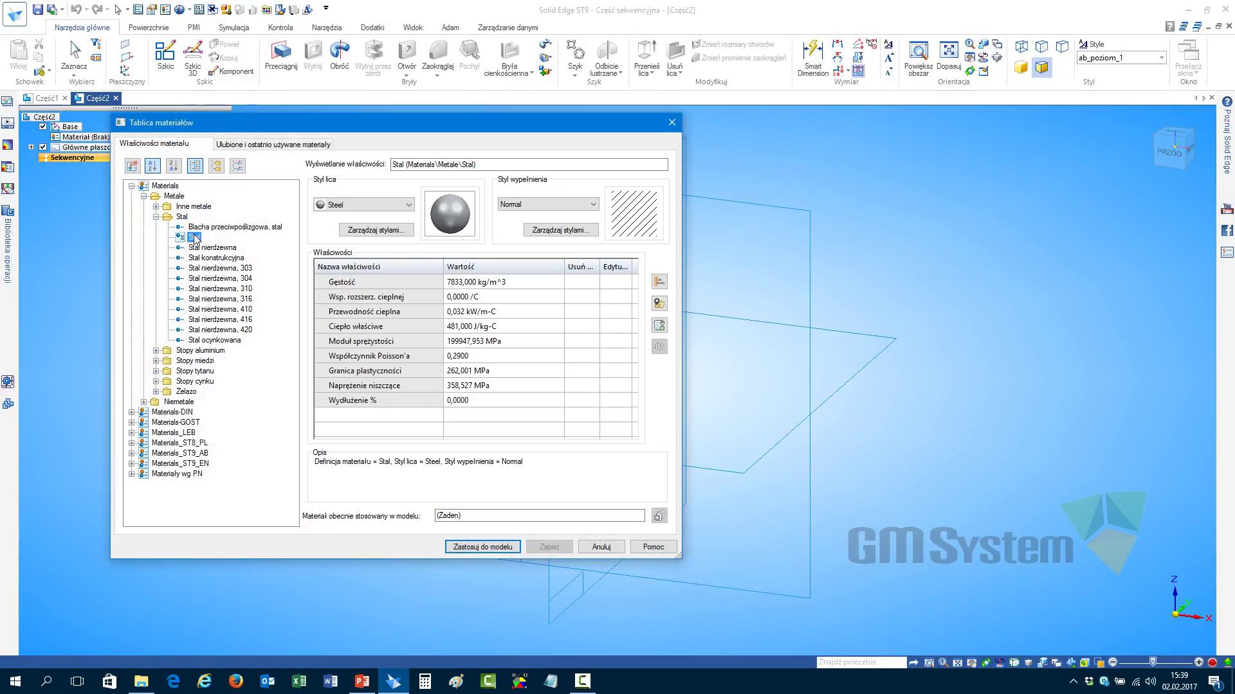
left_click(671, 122)
Reopen the Material Table from the part's material entry, examine the favourite and recently used materials, and close it without changes
right_click(85, 143)
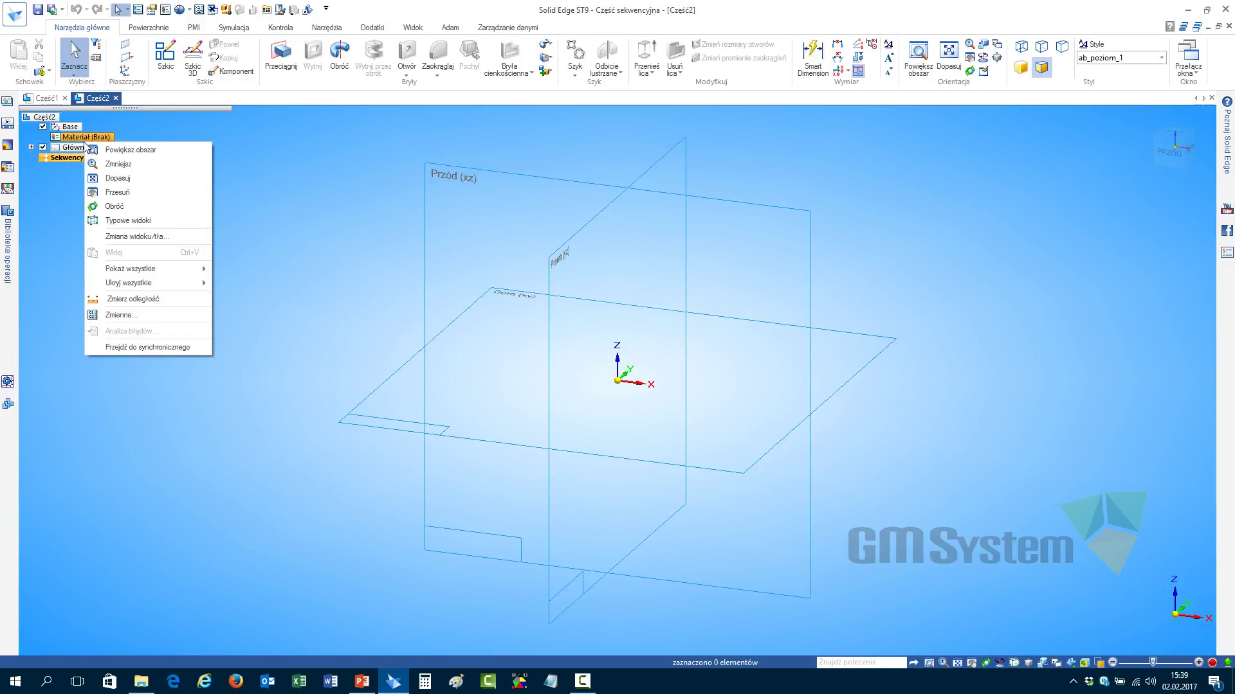
right_click(76, 139)
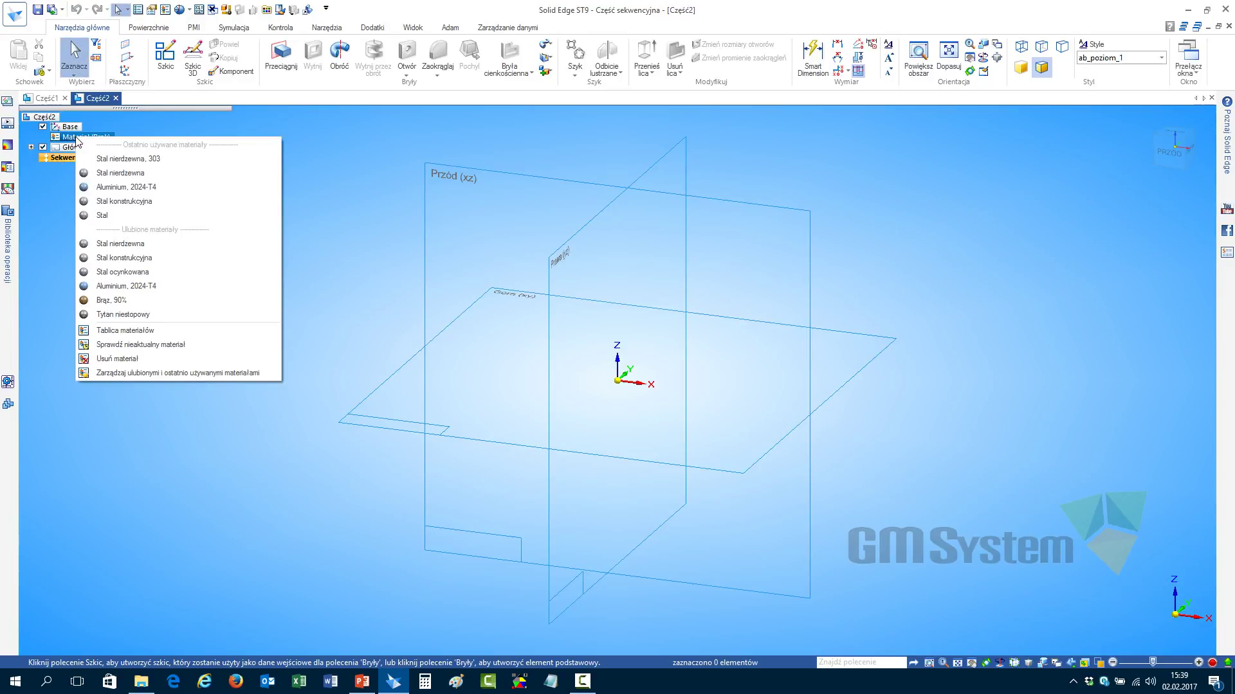
left_click(173, 330)
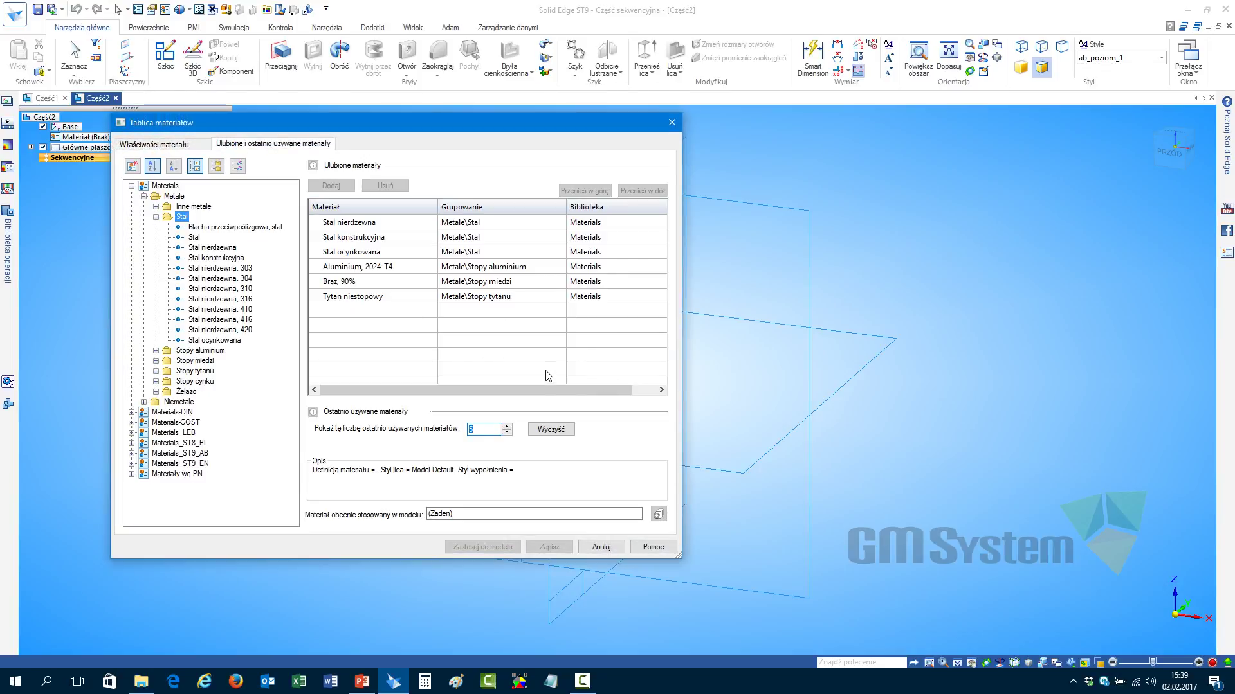
left_click(601, 547)
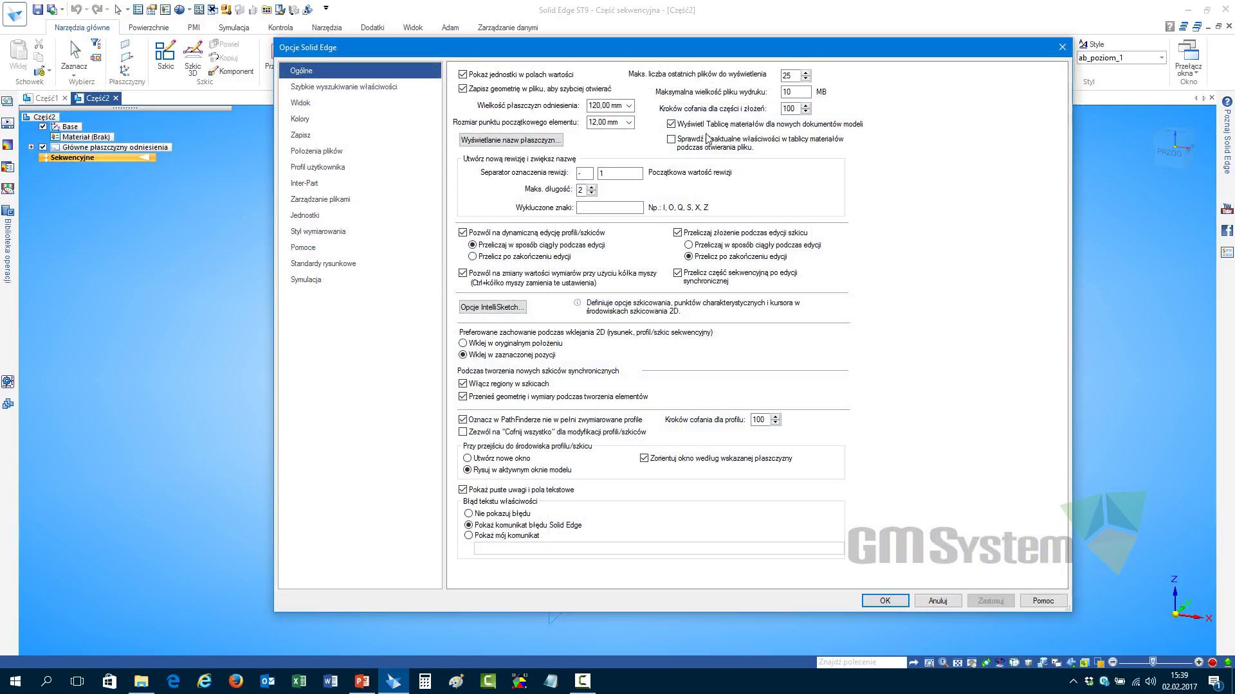
Try to enable the check for outdated Material Table properties when opening files
left_click(671, 139)
left_click(932, 602)
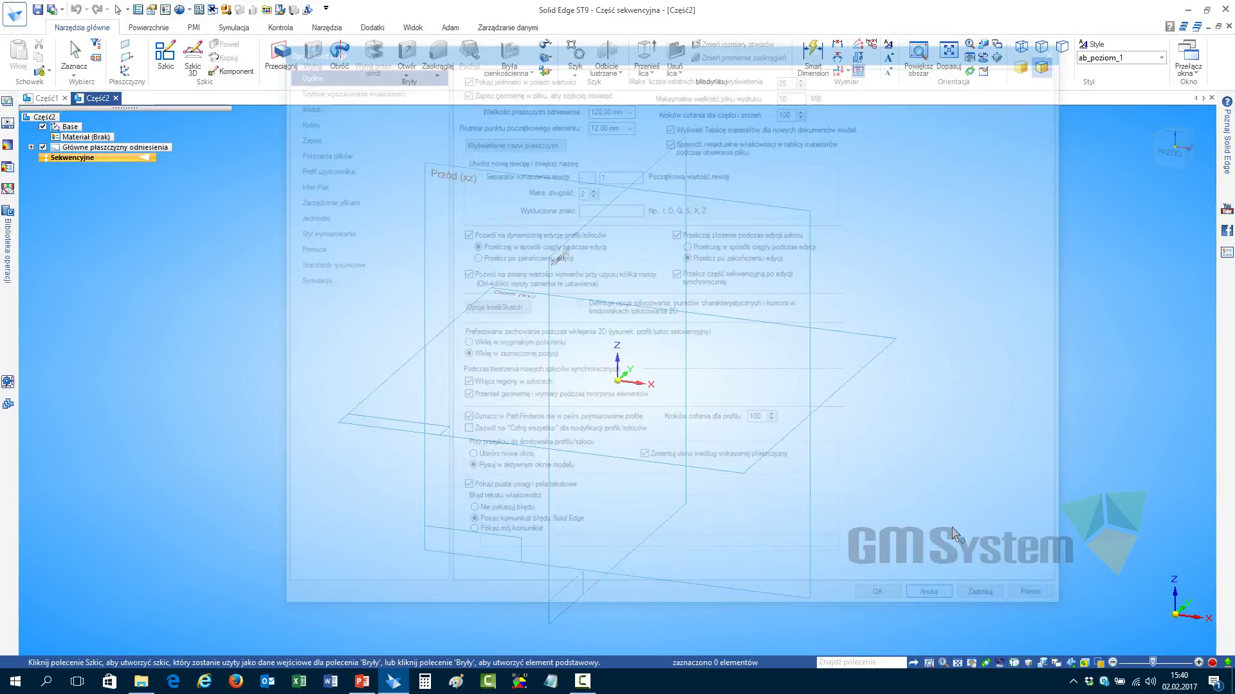
Minimize Solid Edge and show the Windows desktop
left_click(1187, 9)
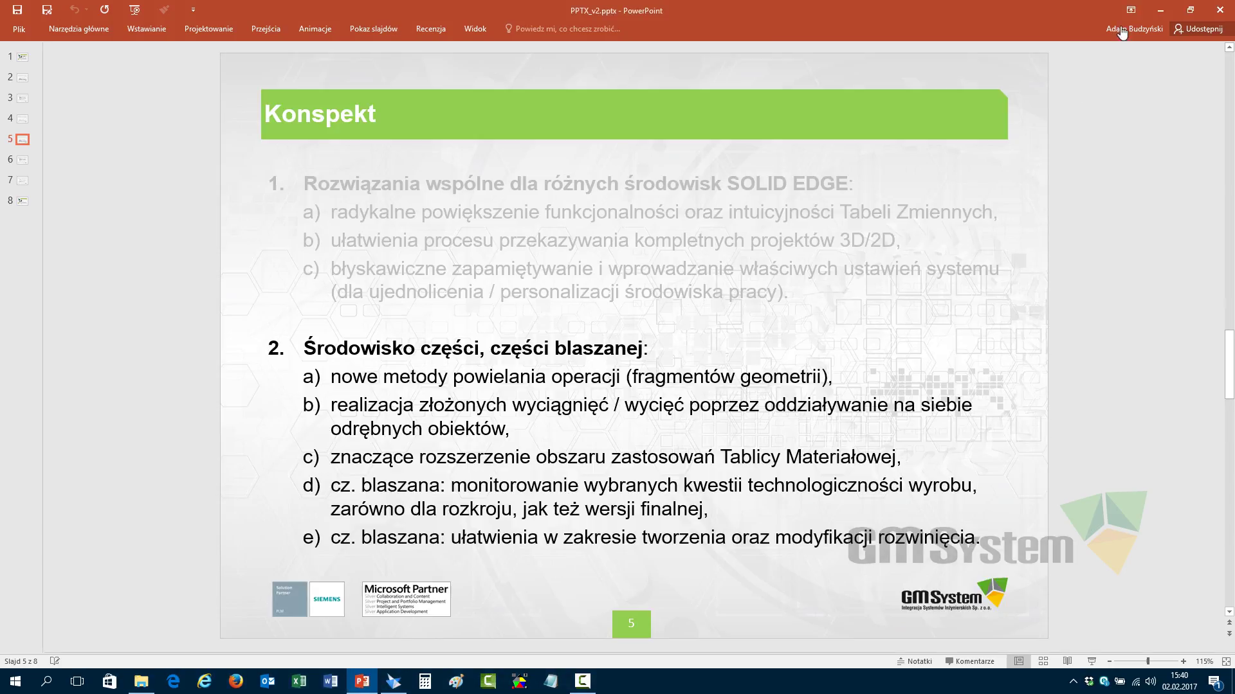
key("super+d")
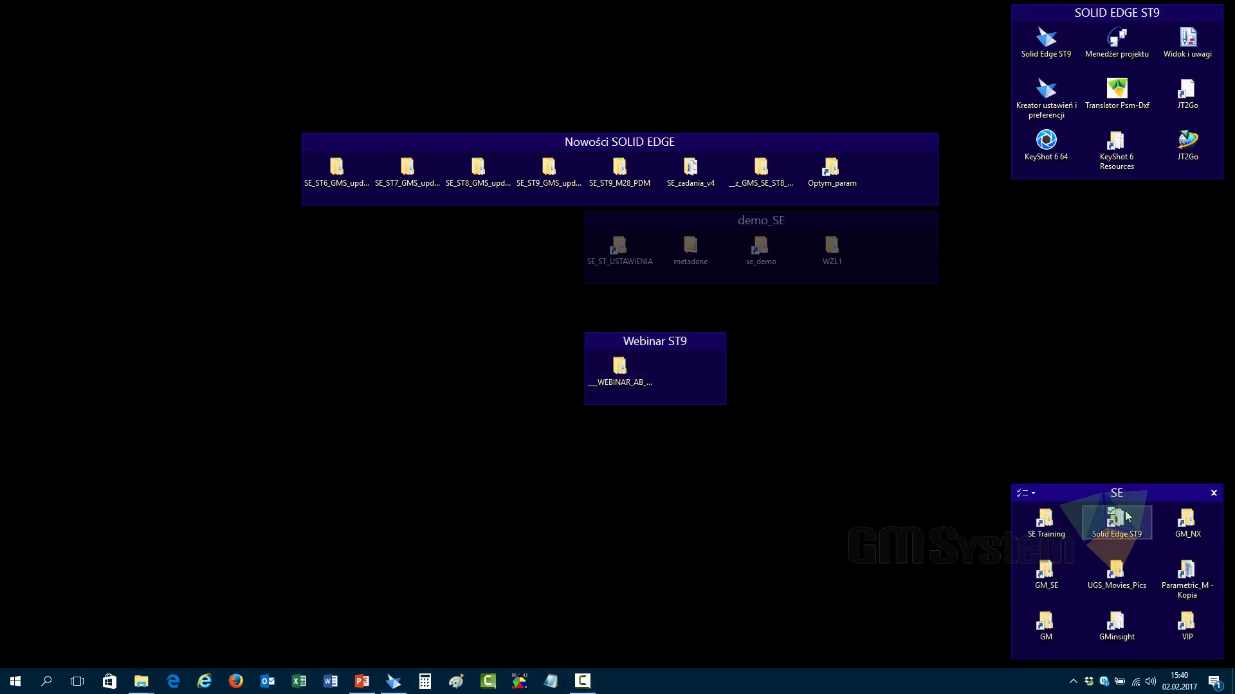
Browse to the Preferences\Materials folder of the Solid Edge ST9 installation, locate the Materials.mtl library, and close the folder window
double_click(1118, 520)
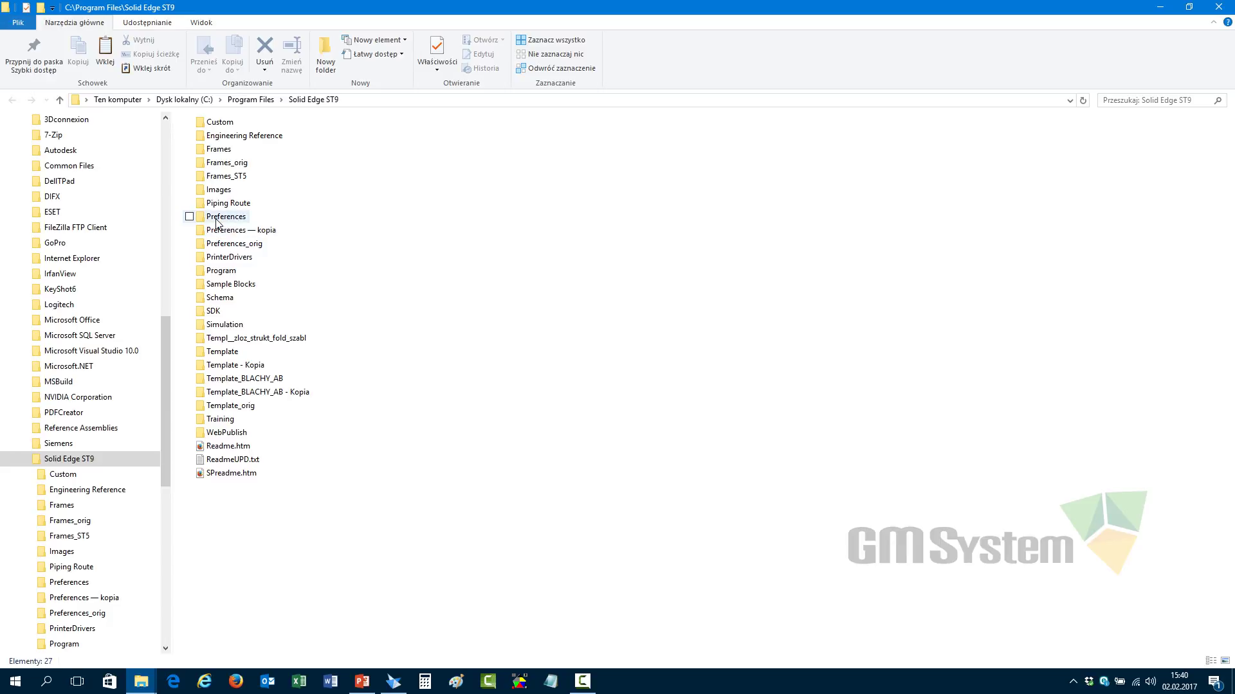
double_click(218, 217)
left_click(218, 191)
double_click(219, 191)
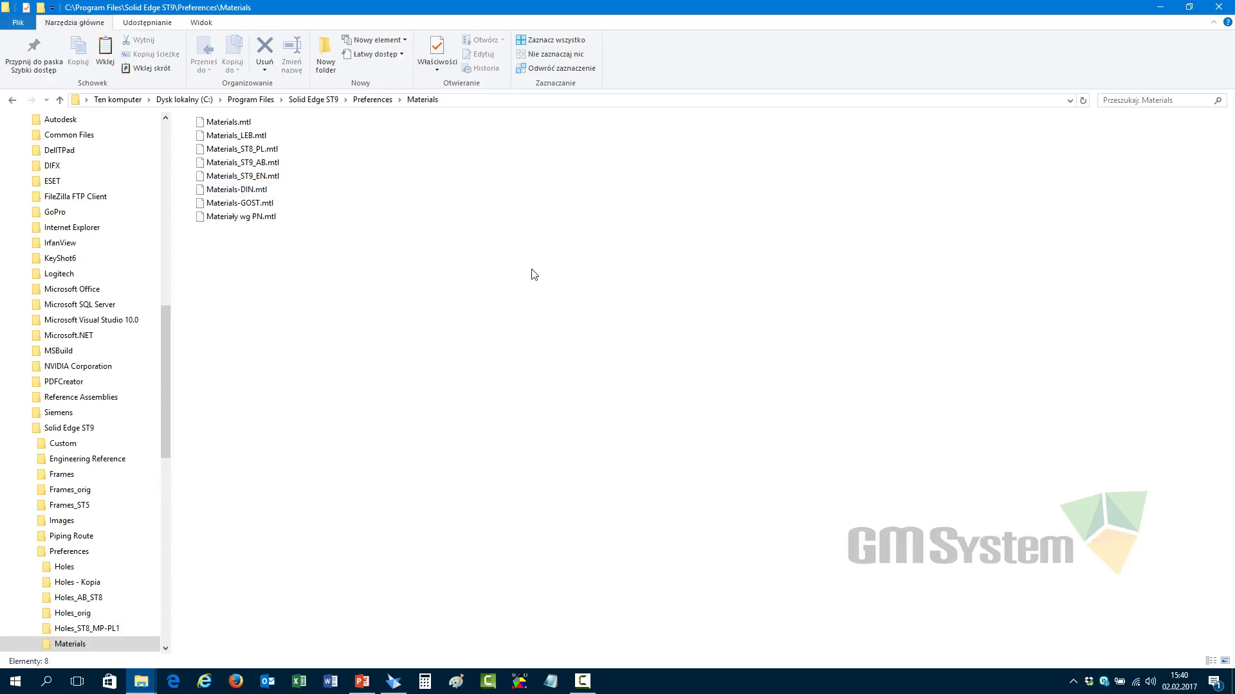
left_click(237, 123)
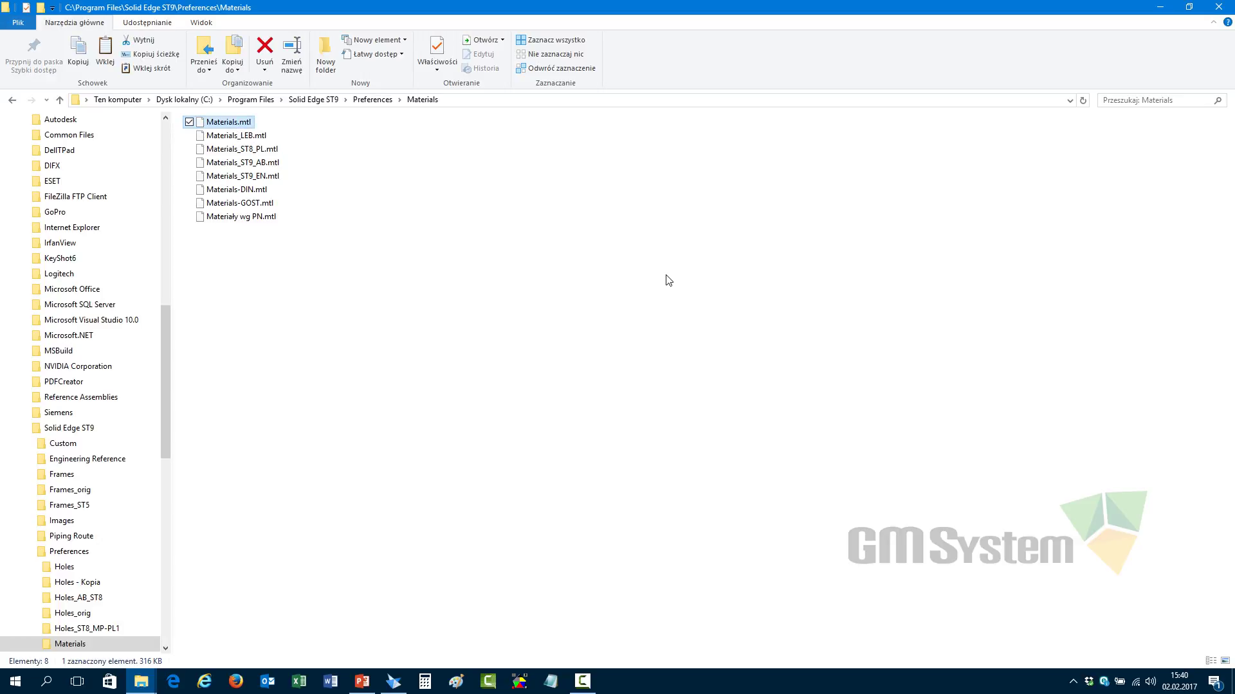
left_click(1219, 7)
Switch back to Solid Edge, close the empty parts, and open the part 00_v1_ini.par
left_click(394, 680)
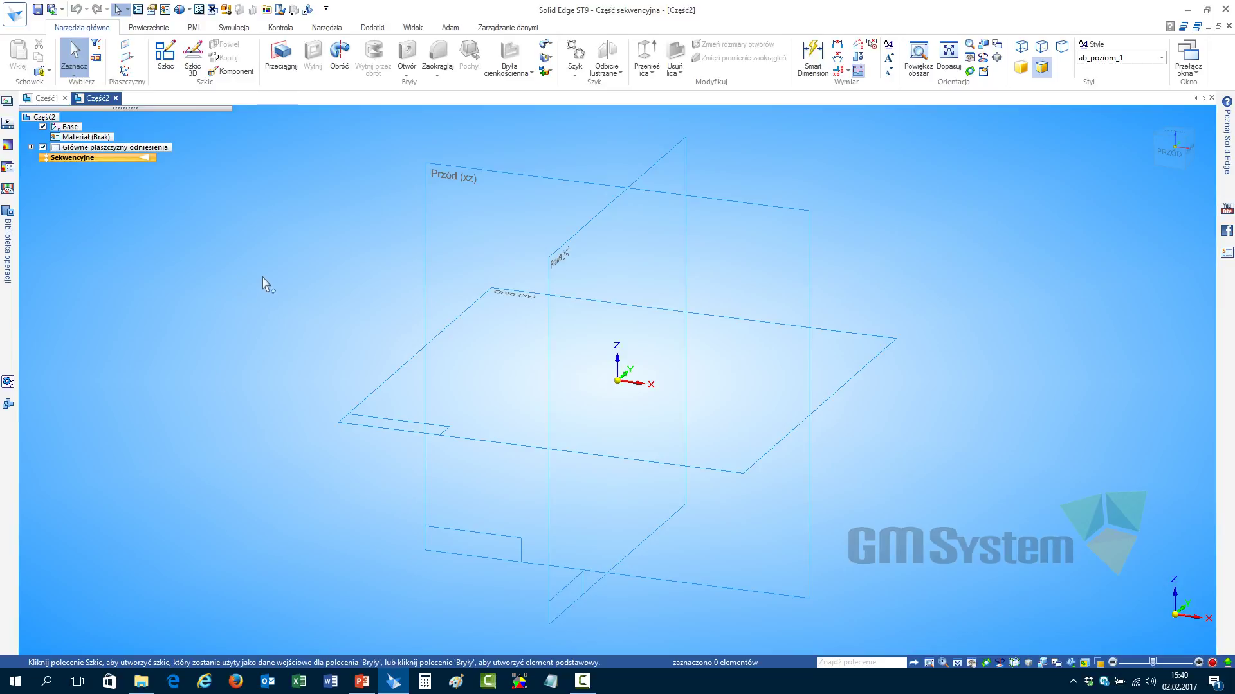
right_click_drag(289, 241, 290, 307)
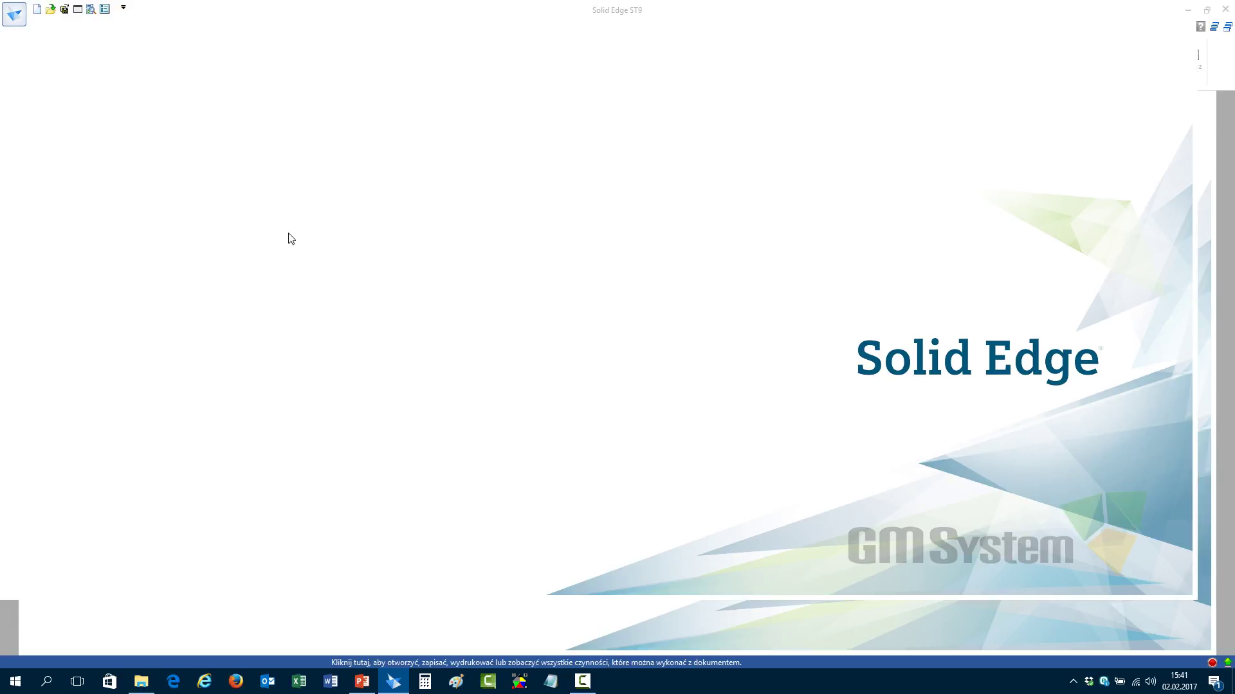
key("ctrl+o")
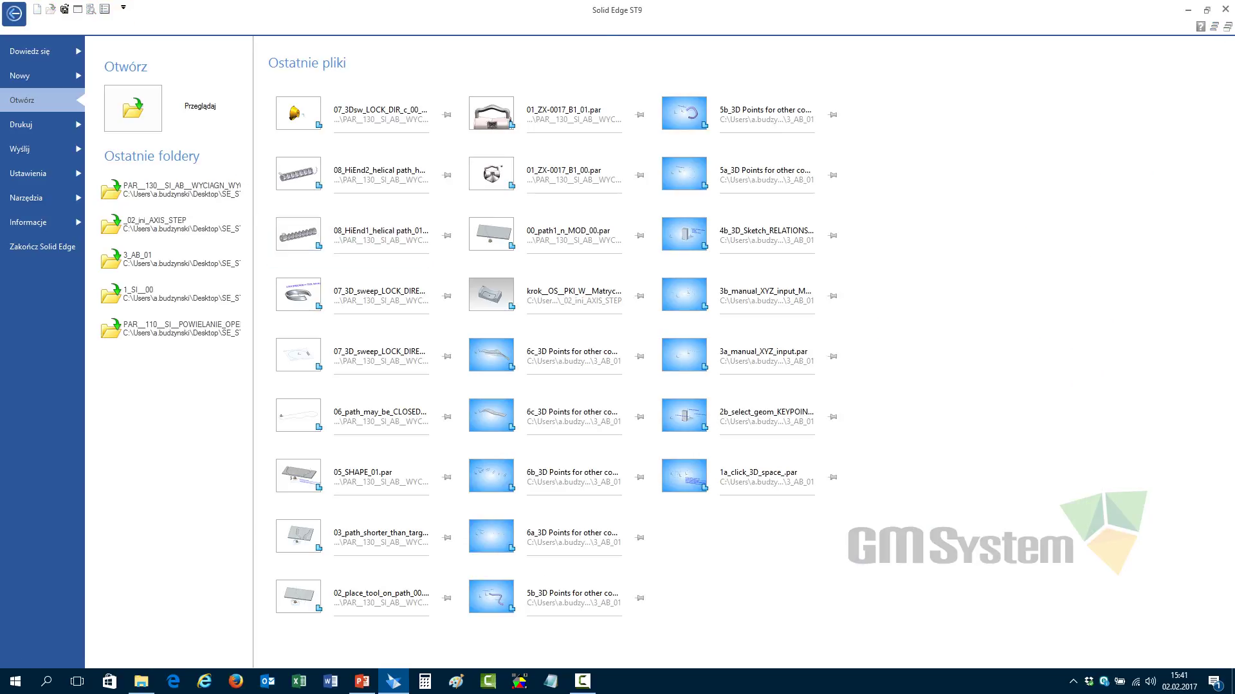
key("alt+Tab")
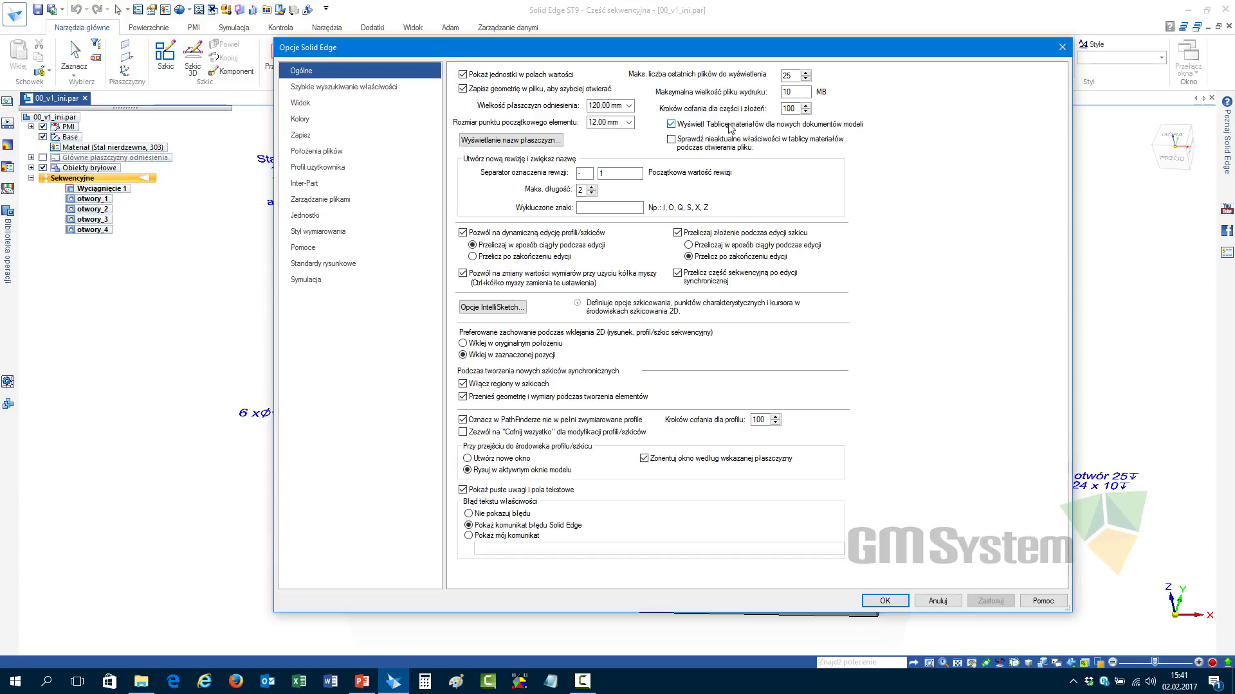
Enable the check for outdated Material Table properties when opening files and accept the Solid Edge options
left_click(671, 139)
left_click(886, 601)
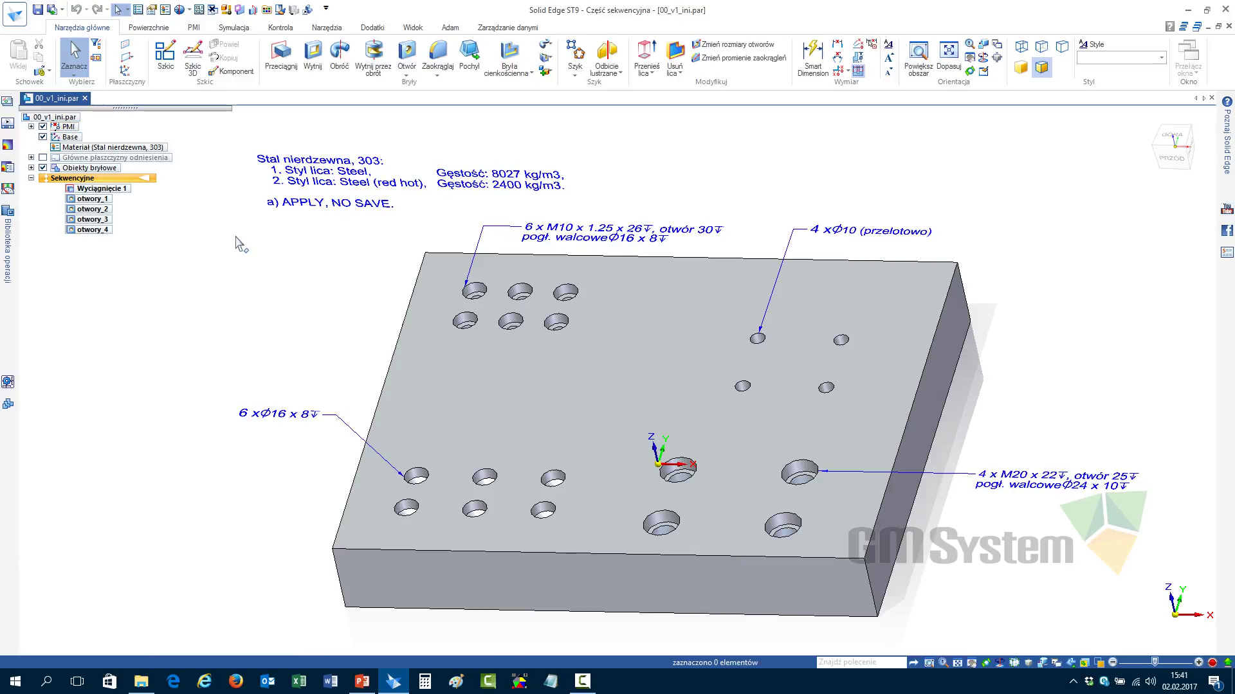
Open the Material Table from the part's material entry and set the density of Stal nierdzewna, 303 to 2400 kg/m^3
right_click(133, 150)
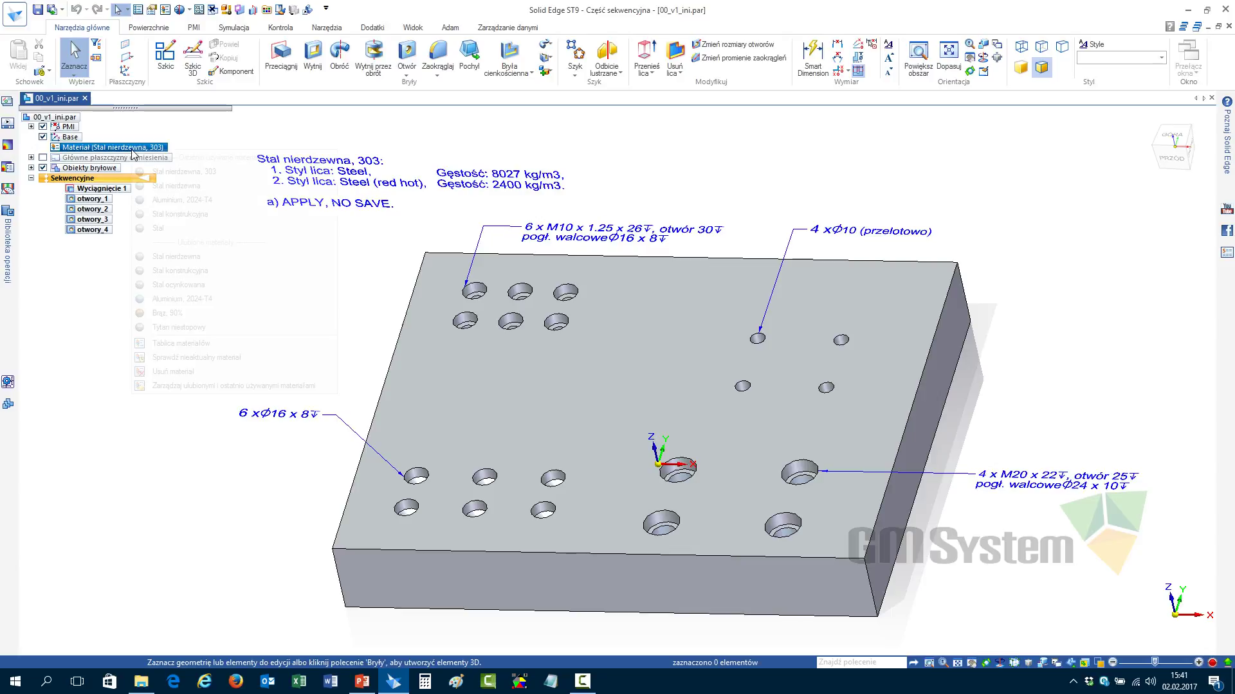
left_click(202, 346)
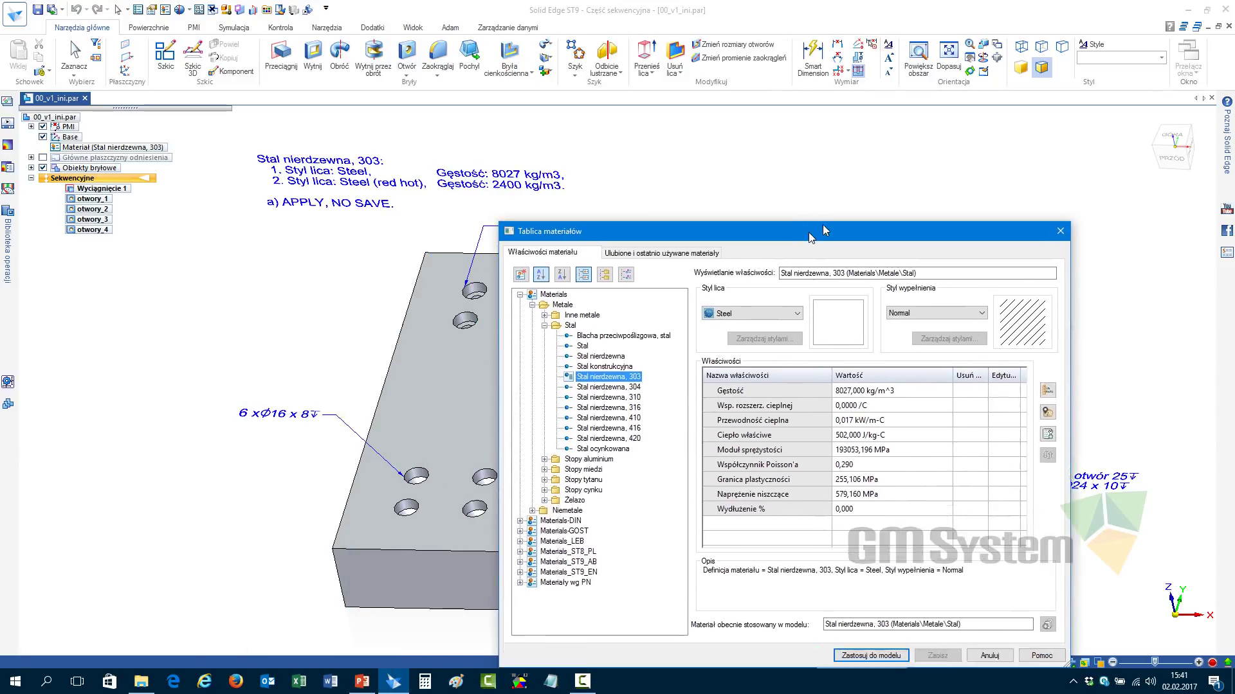
left_click_drag(804, 200, 924, 164)
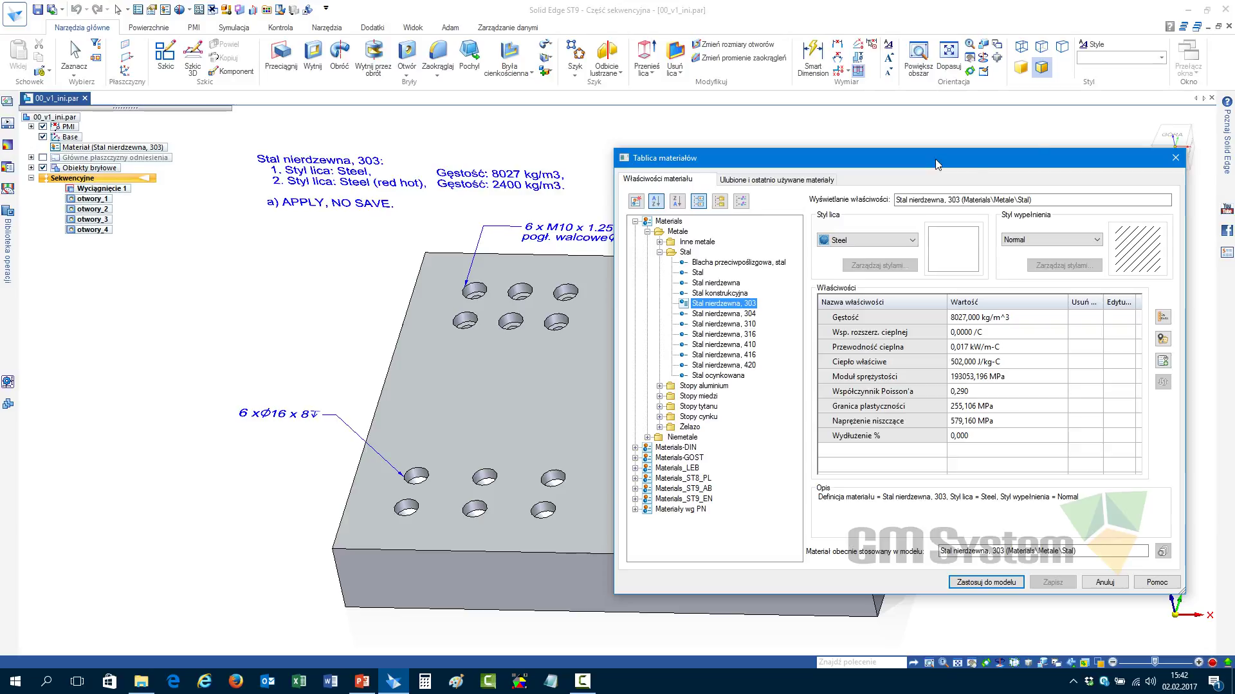
left_click(1029, 318)
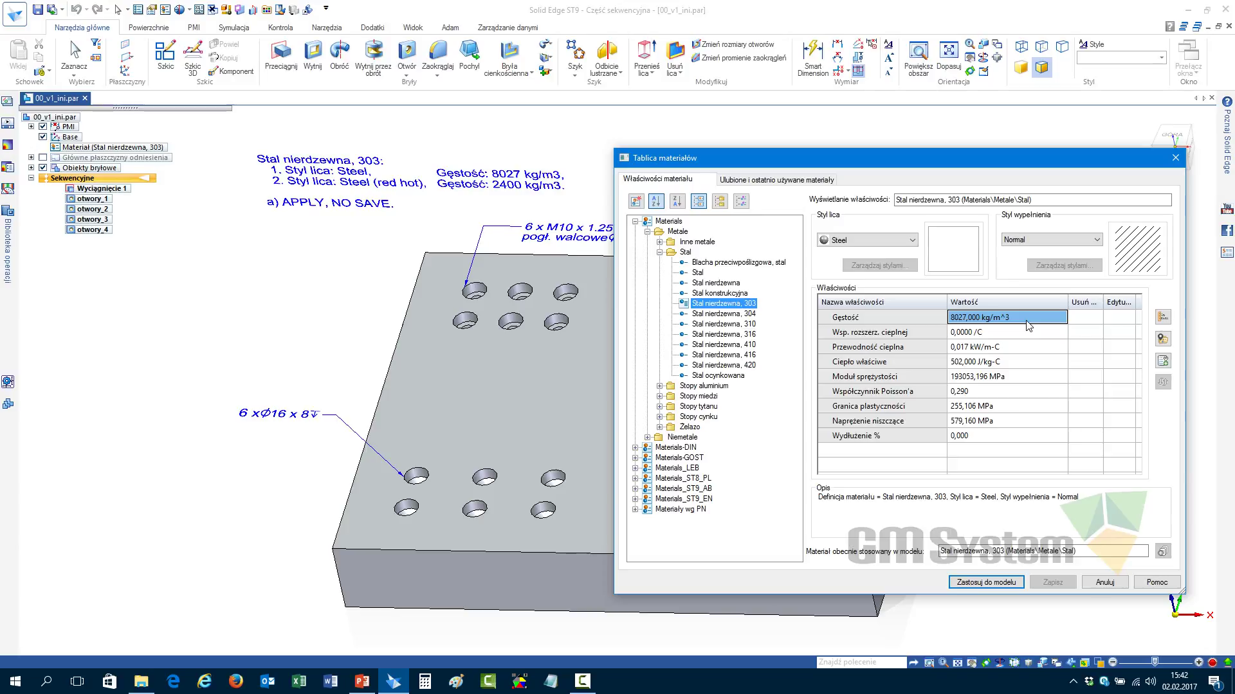
type("2400")
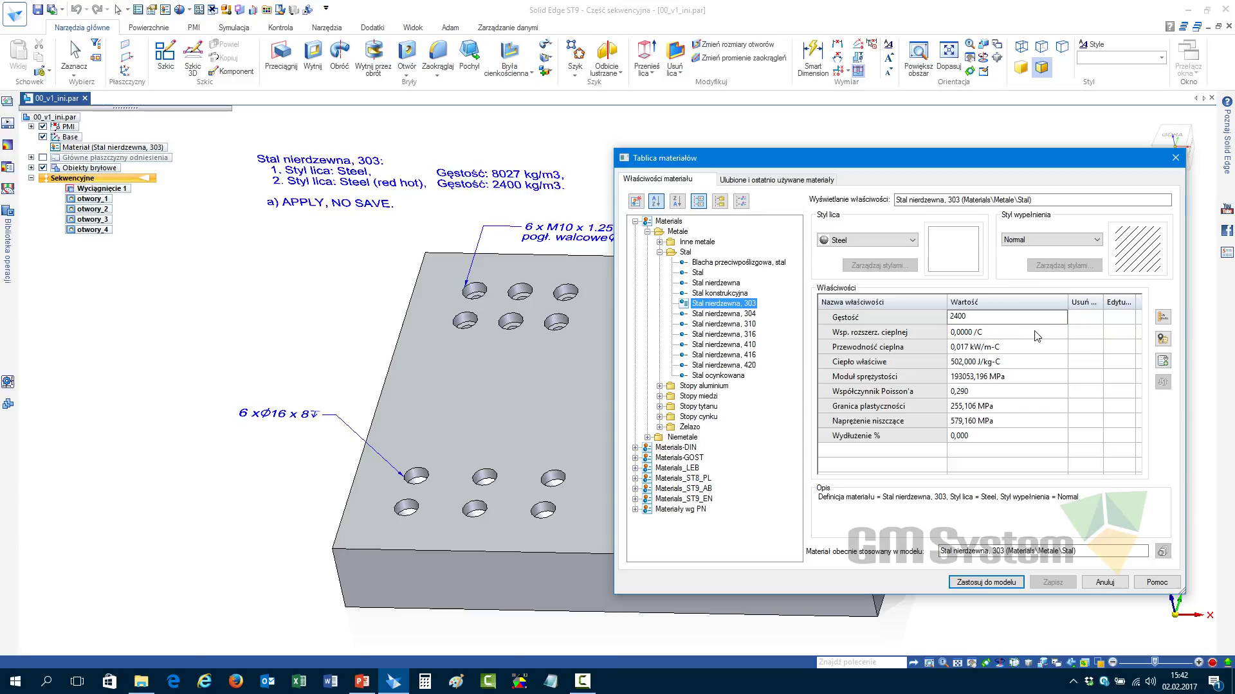
left_click(1037, 333)
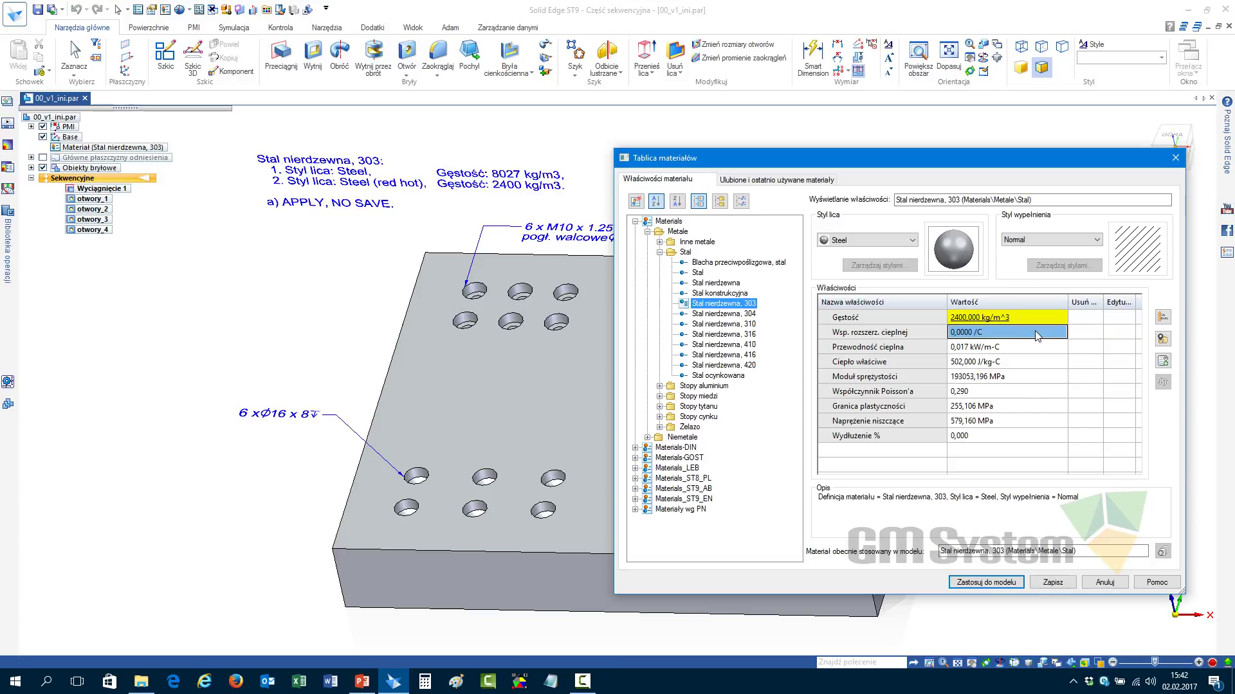
Set the face style of Stal nierdzewna, 303 to Yellow
left_click(906, 244)
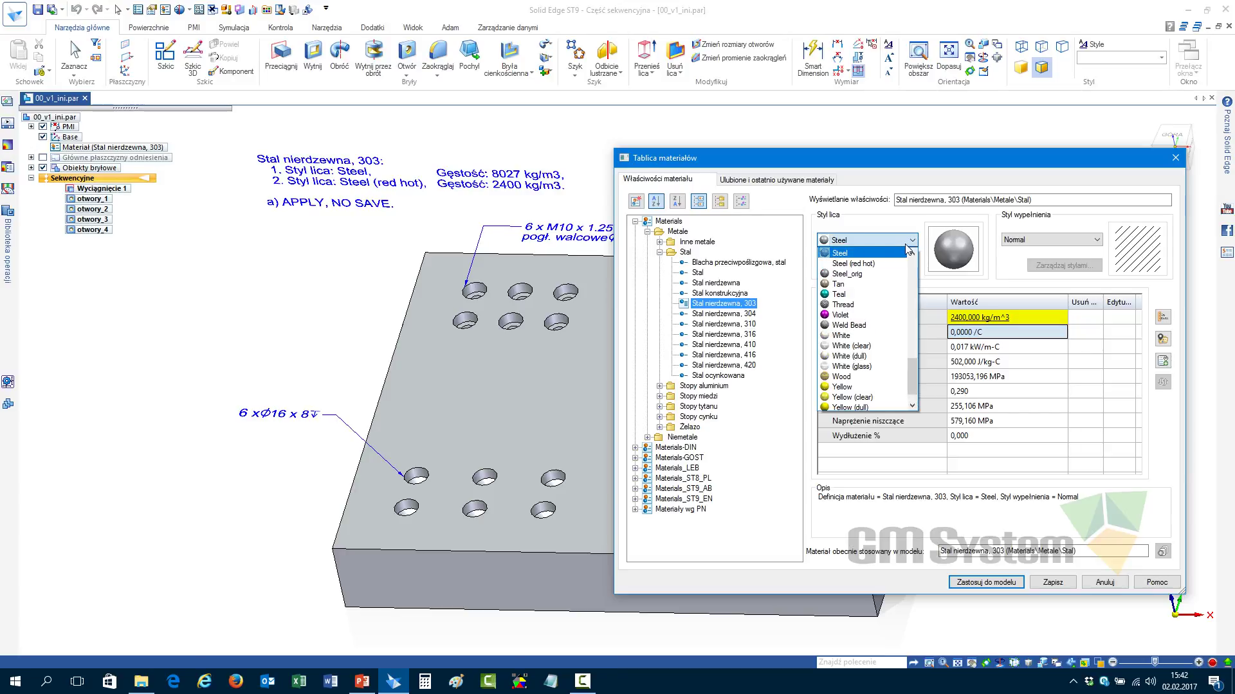
left_click_drag(917, 370, 912, 381)
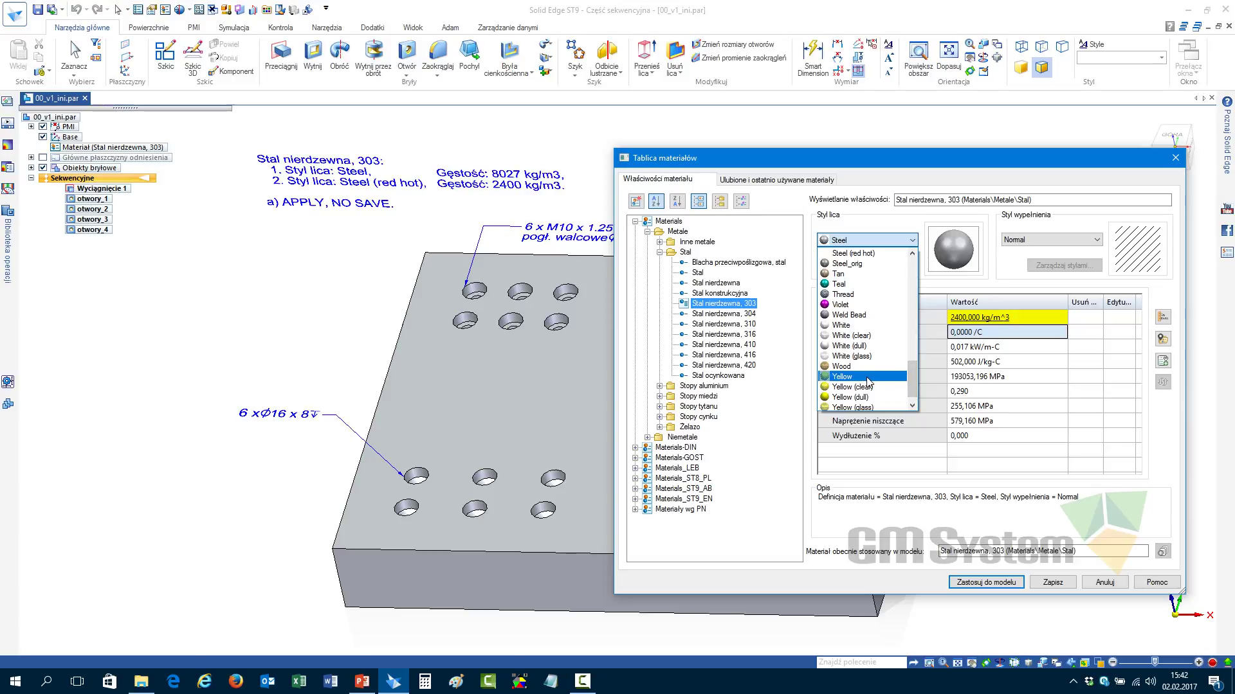
left_click(868, 381)
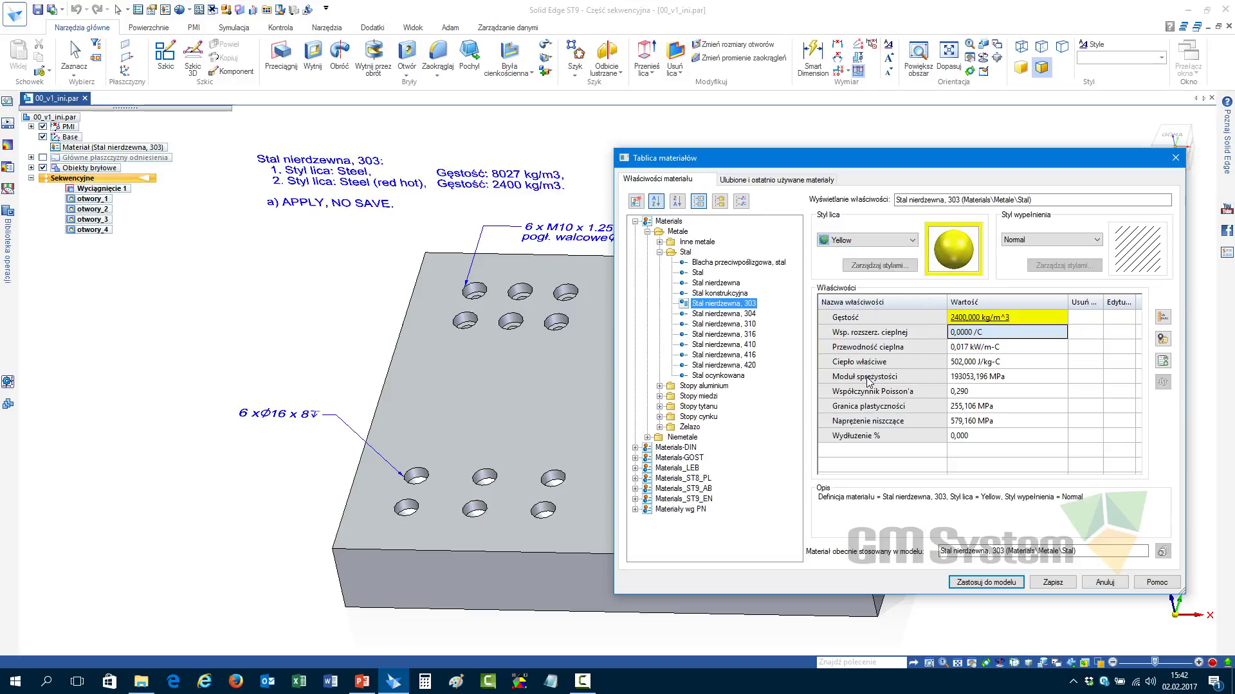
Change the material's face style to Red (clear)
left_click(892, 244)
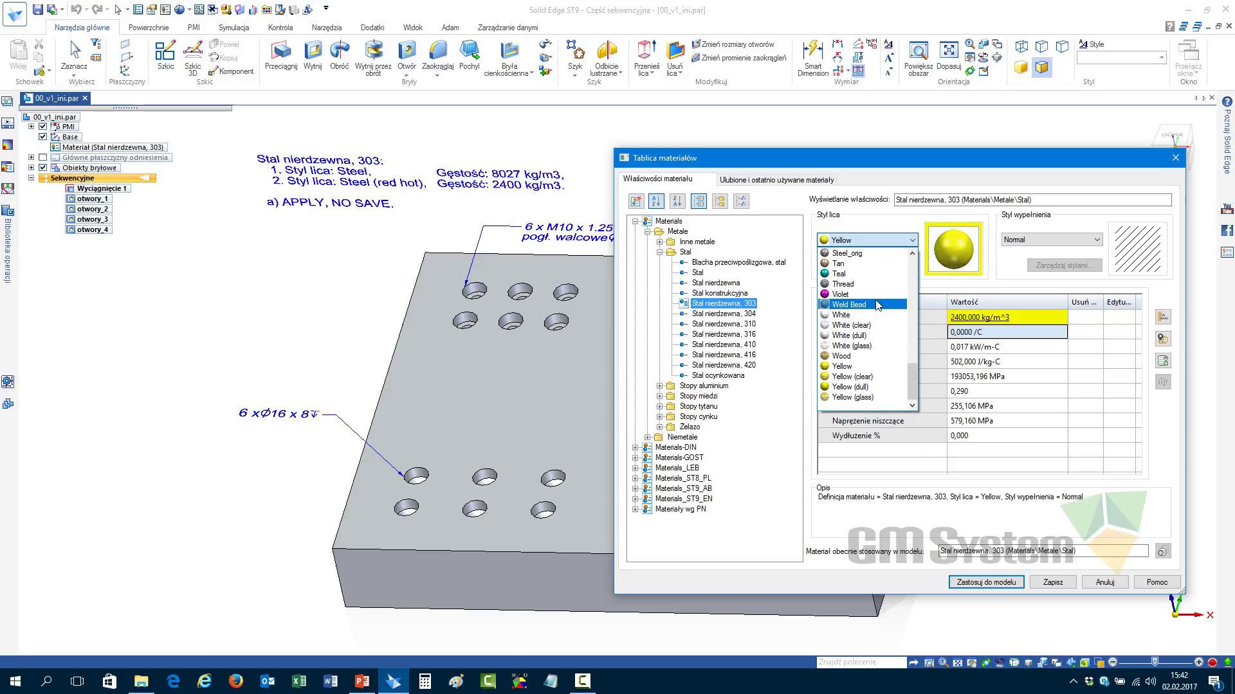
scroll(879, 299, "up", 2)
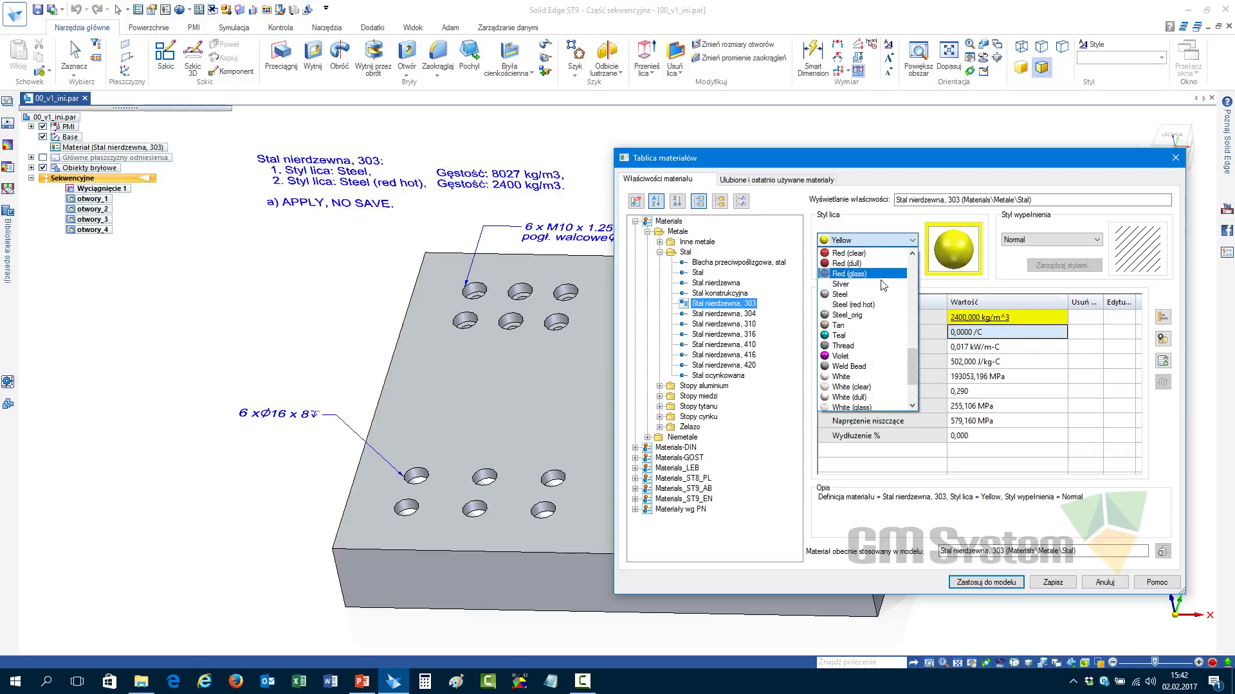
scroll(891, 299, "up", 2)
left_click(903, 314)
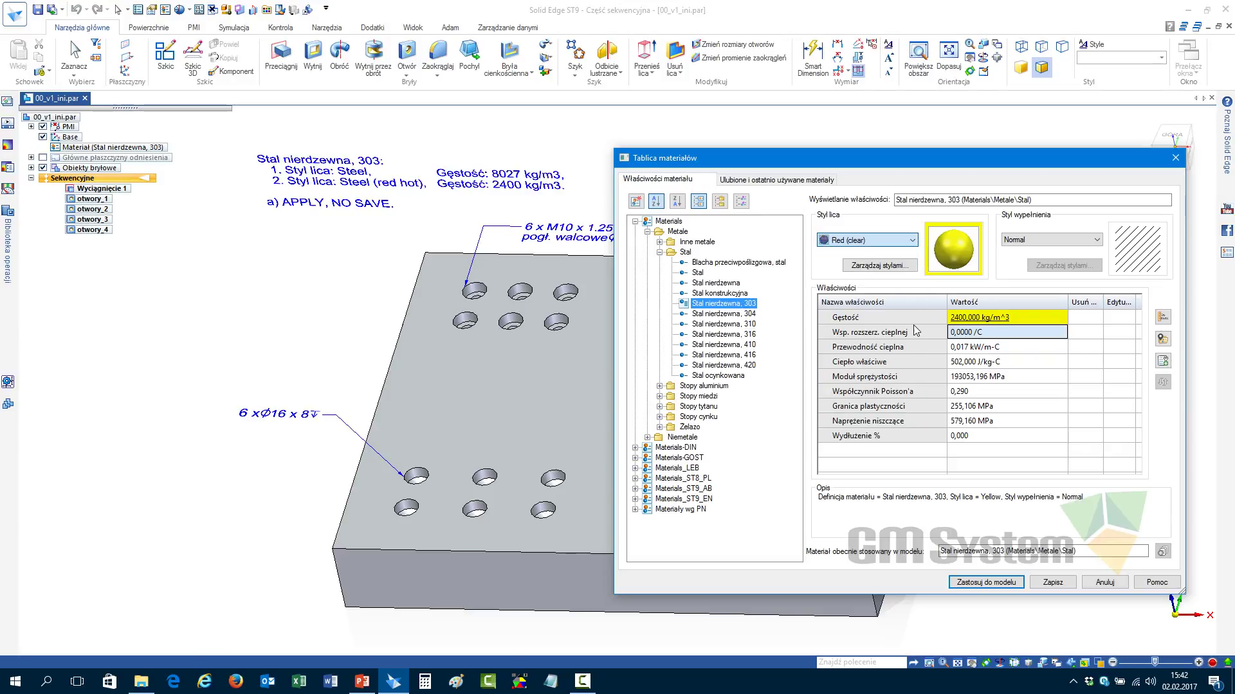
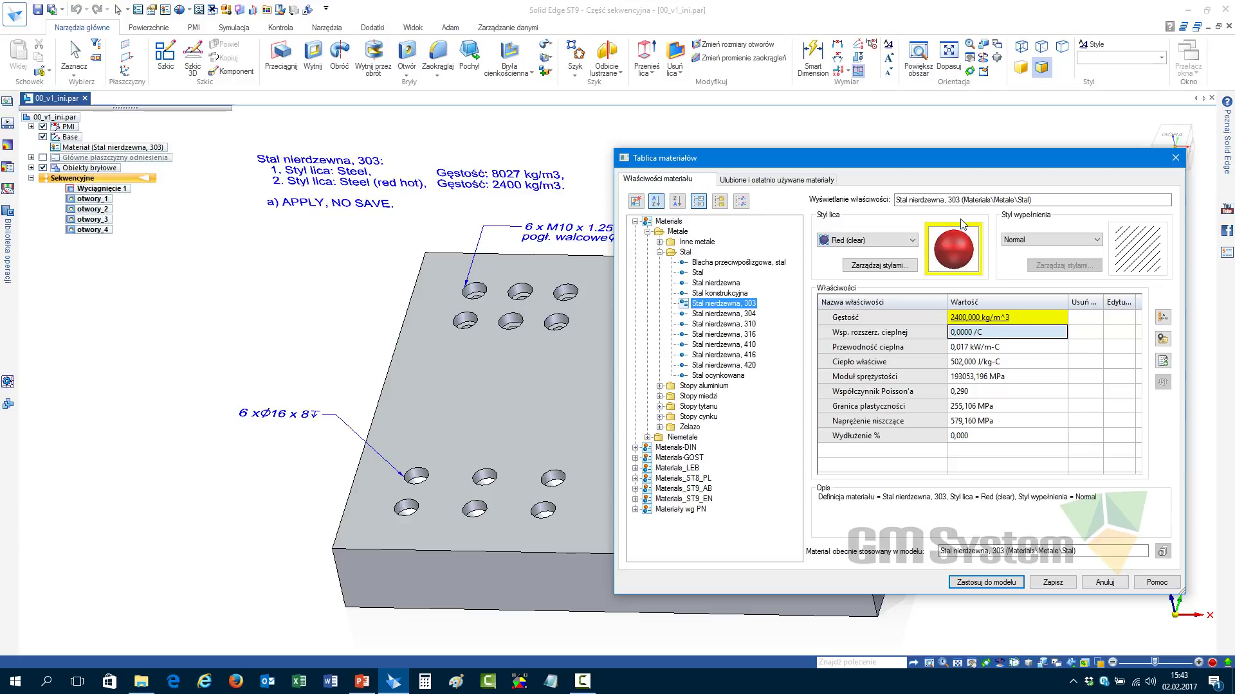
Discard the material edits, start the Hole command and open the ISO Metric standard's database from the hole options
left_click(1111, 587)
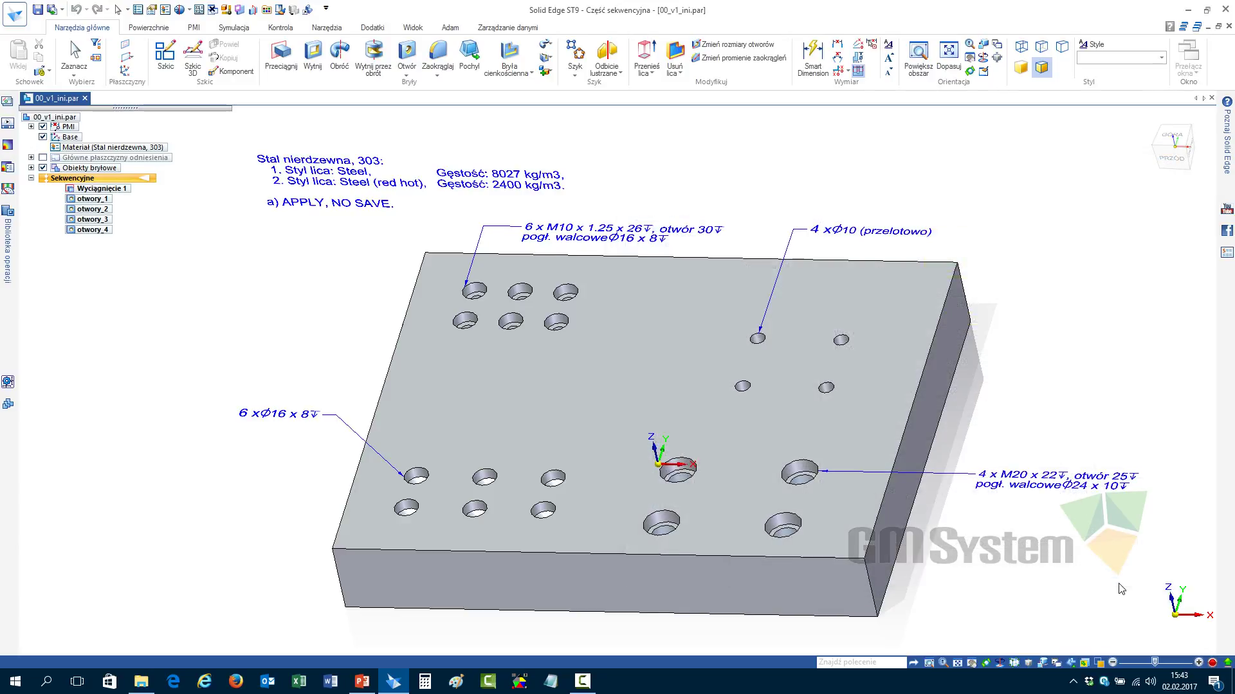
left_click(406, 51)
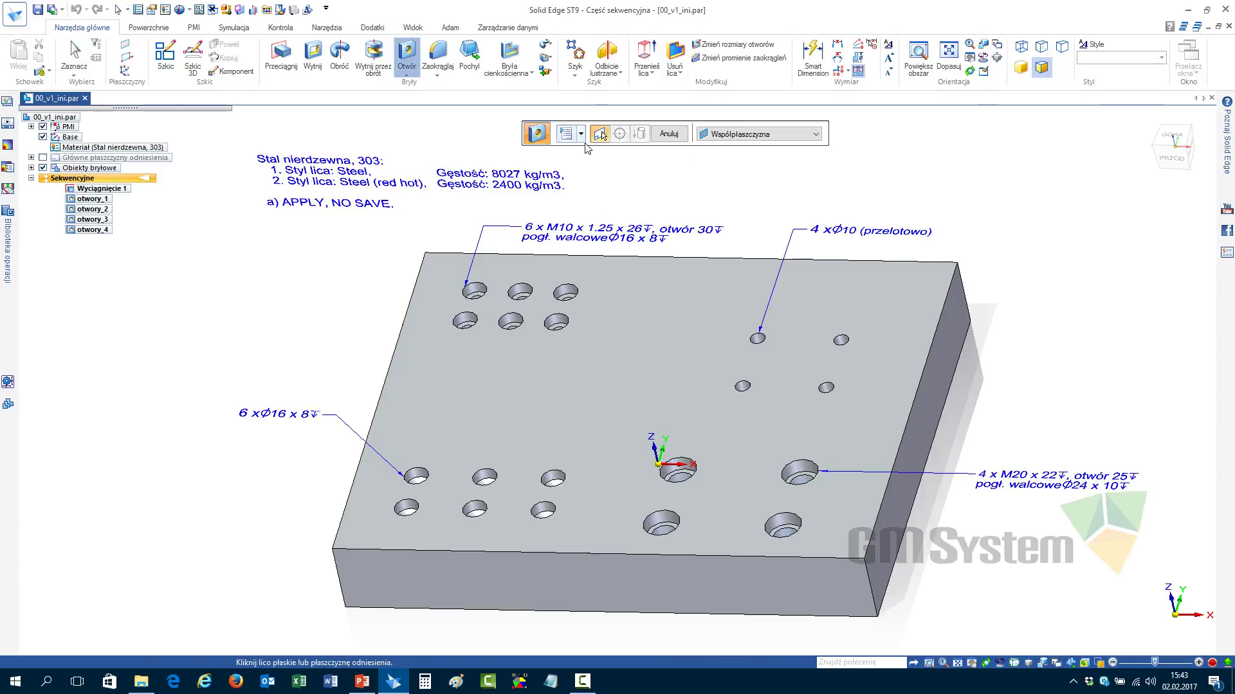
left_click(567, 135)
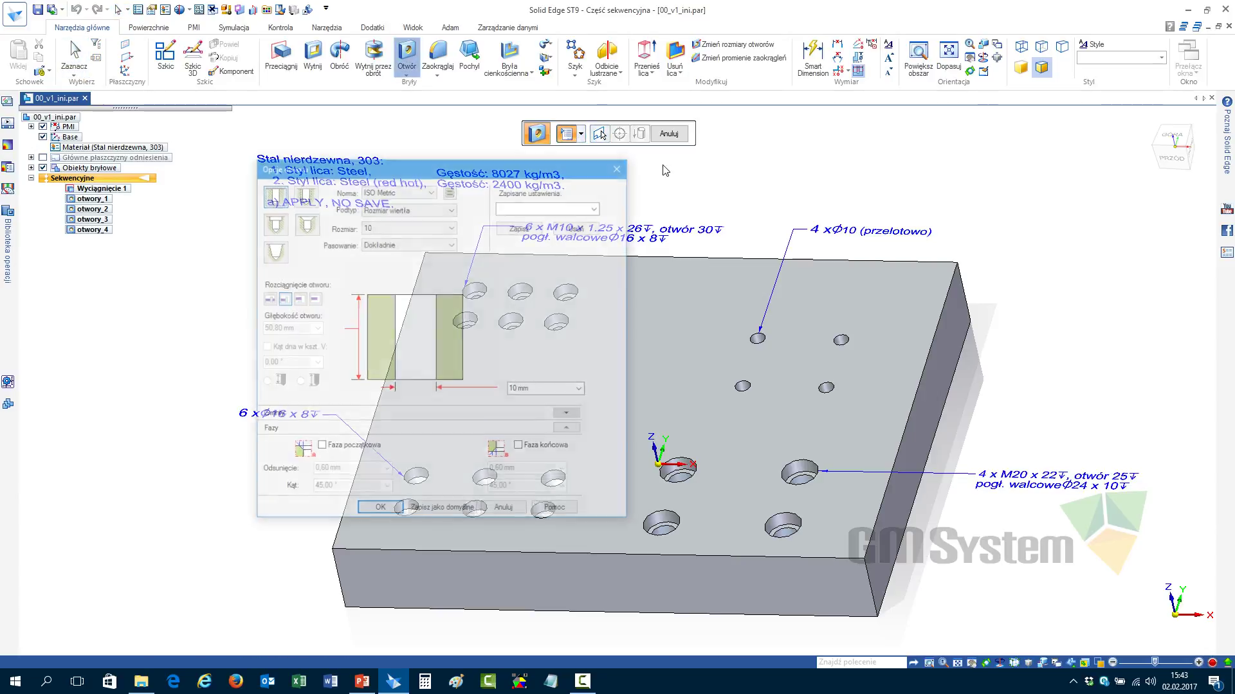
left_click(451, 191)
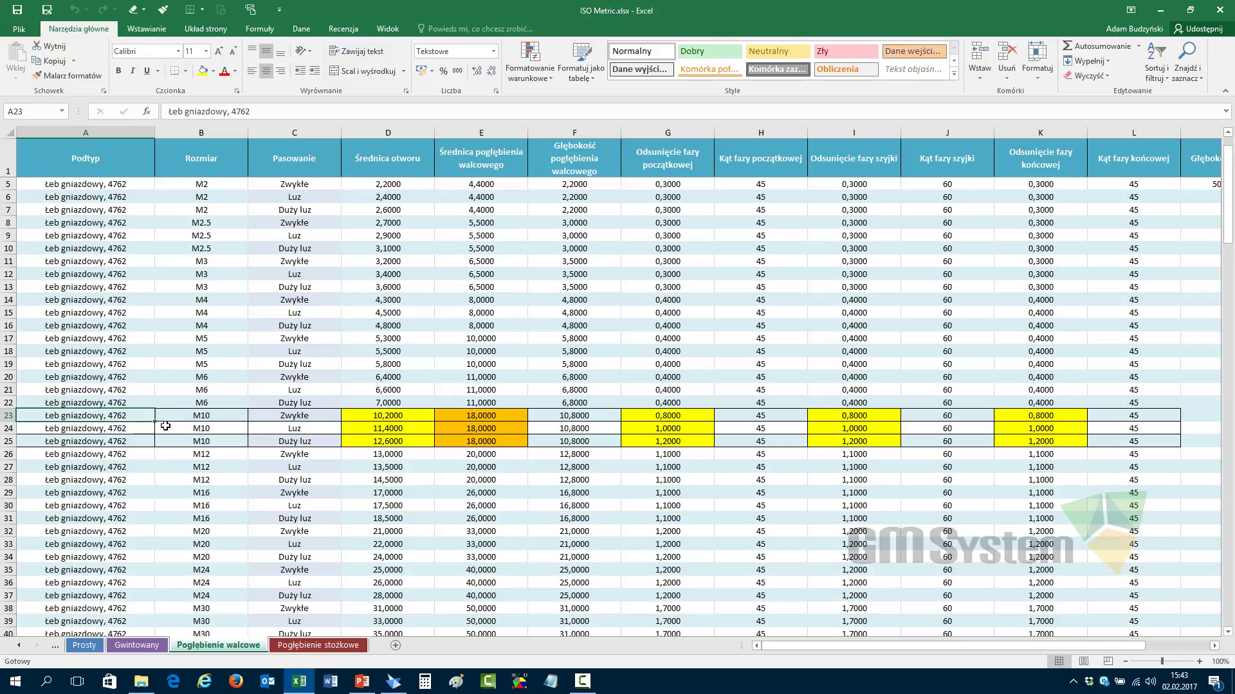
Inspect the M10 counterbore diameters in cells E23:E25 of the Pogłębienie walcowe sheet and close the workbook
left_click(459, 416)
left_click_drag(461, 416, 458, 442)
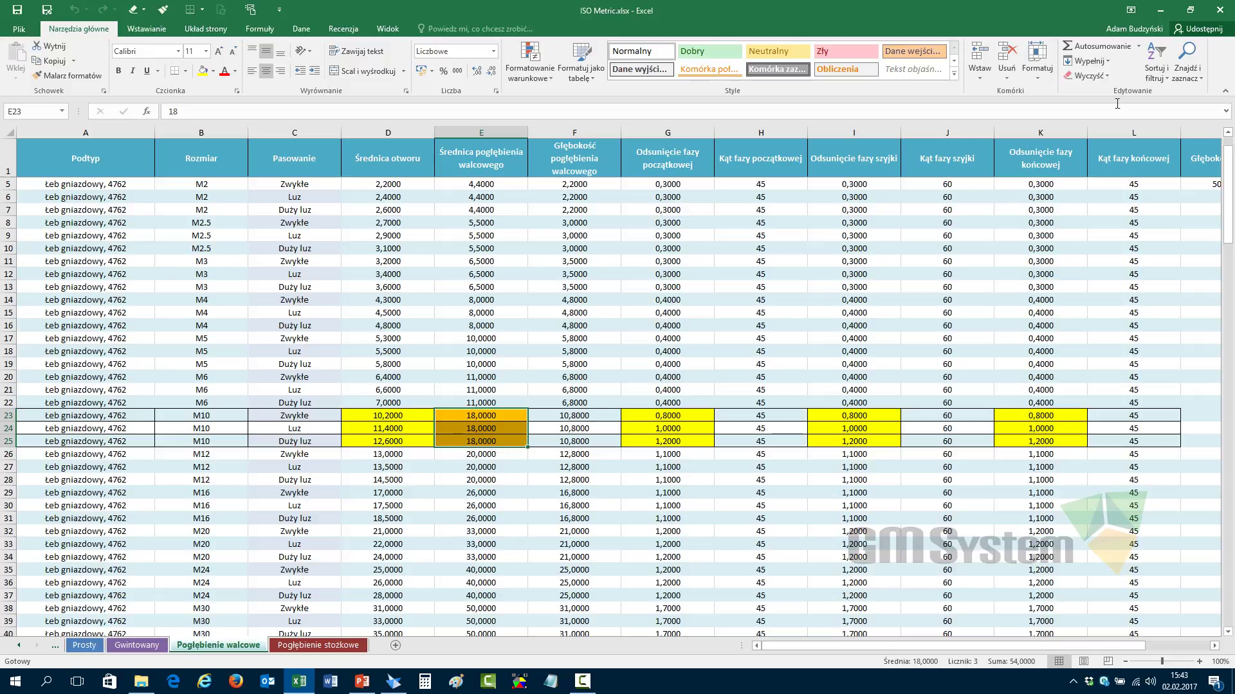
left_click(1215, 11)
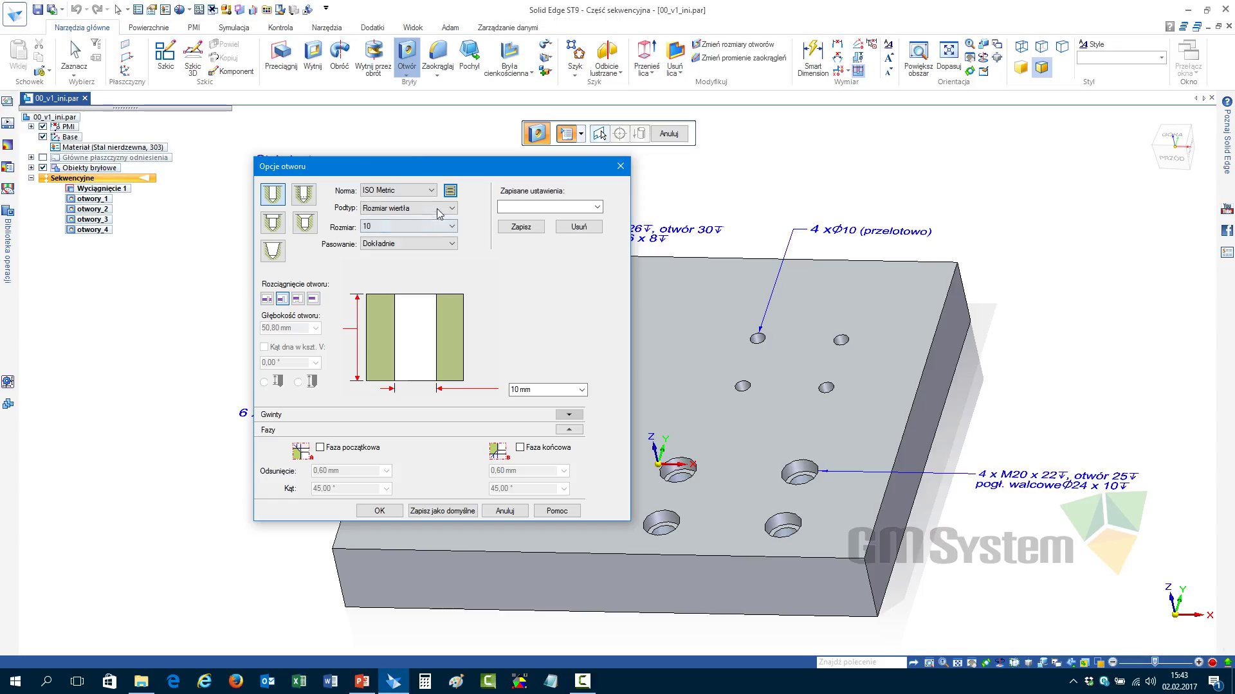
Configure a counterbore hole with subtype Łeb gniazdowy, 4762, size M10 and fit Duży luz
left_click(273, 222)
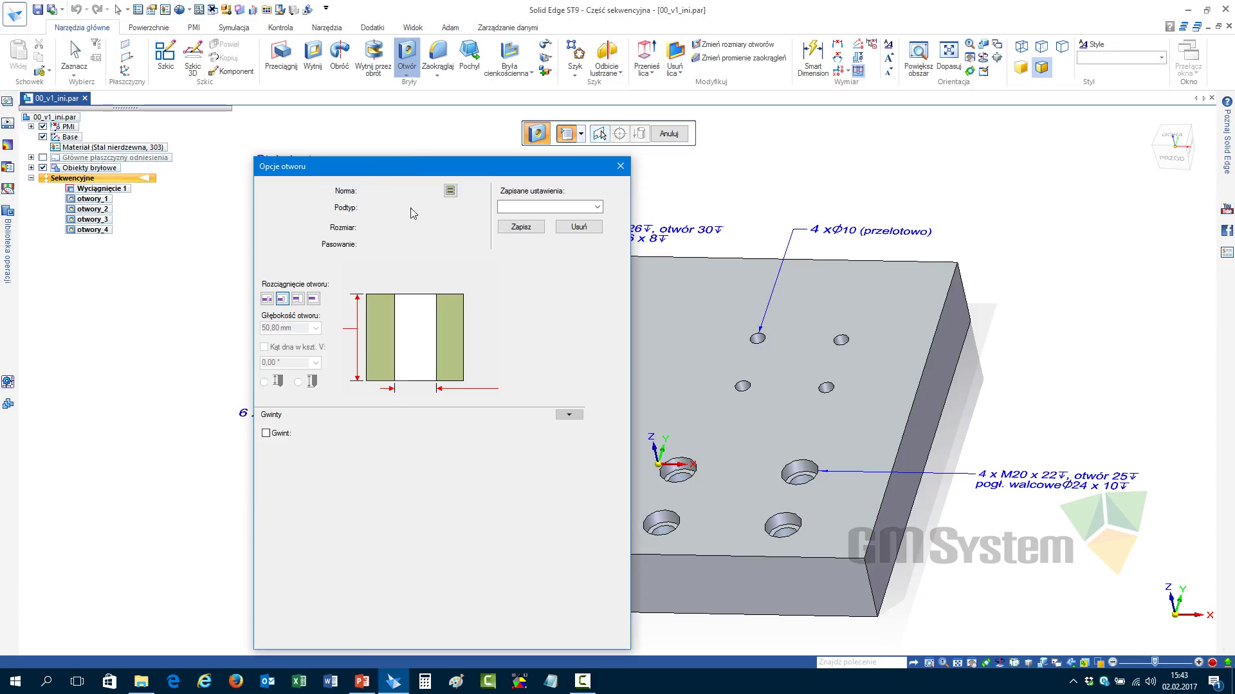
left_click(450, 209)
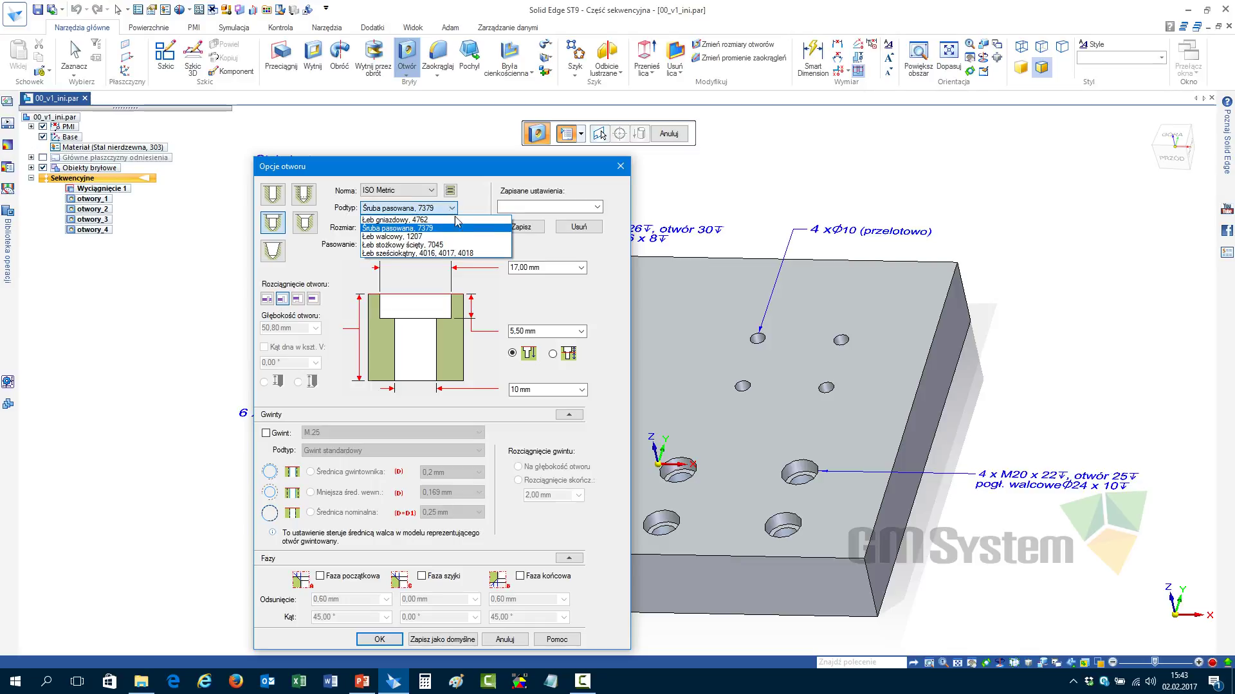
left_click(454, 219)
left_click(598, 207)
left_click(598, 207)
left_click(418, 233)
left_click(406, 298)
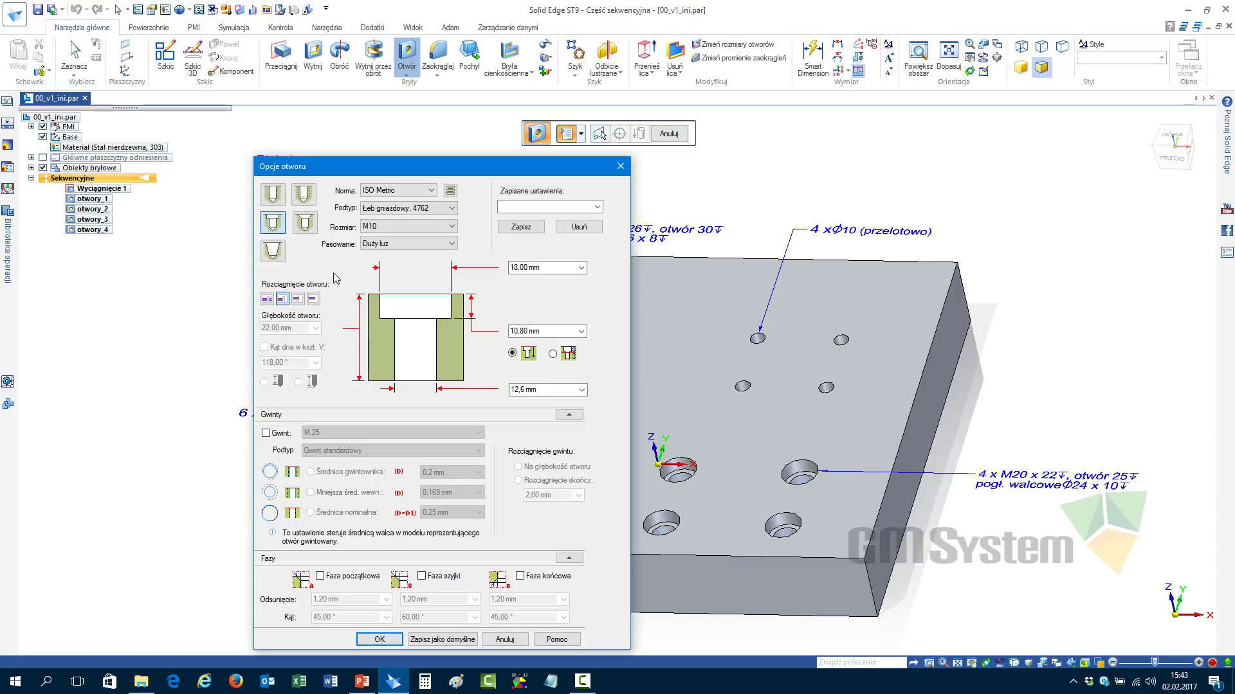
Override the counterbore diameter with 19 mm and cancel the hole options
left_click(557, 269)
type("19")
left_click(570, 332)
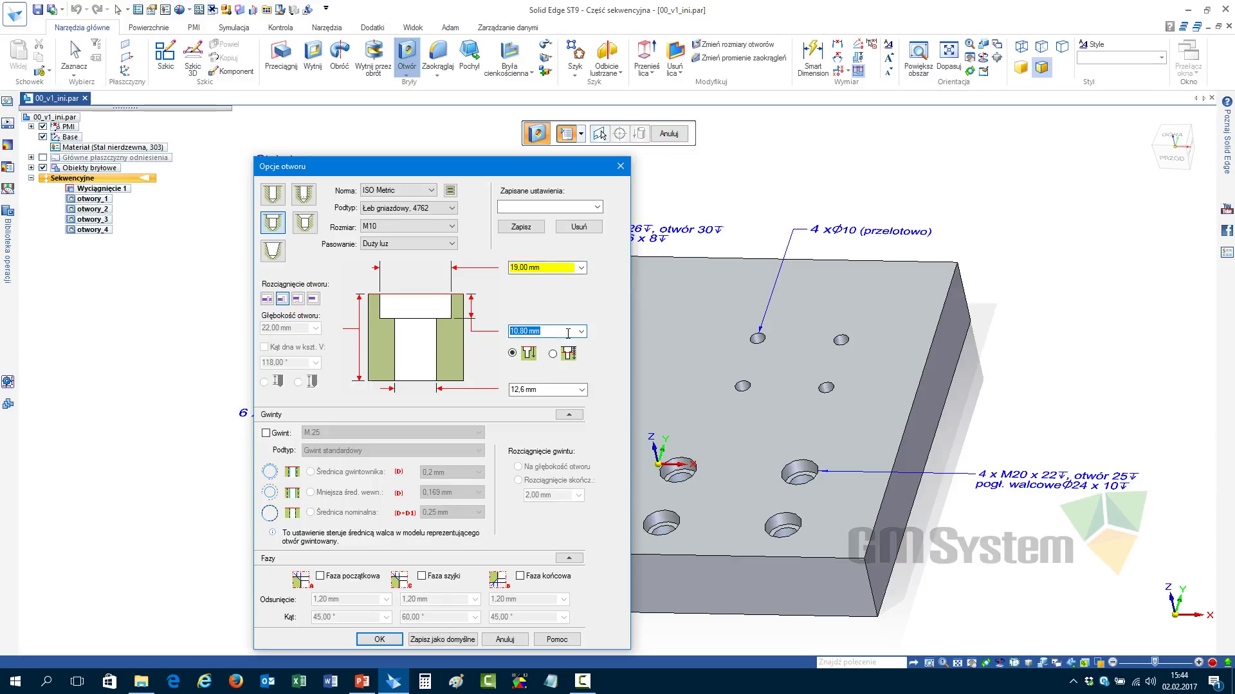
left_click(564, 330)
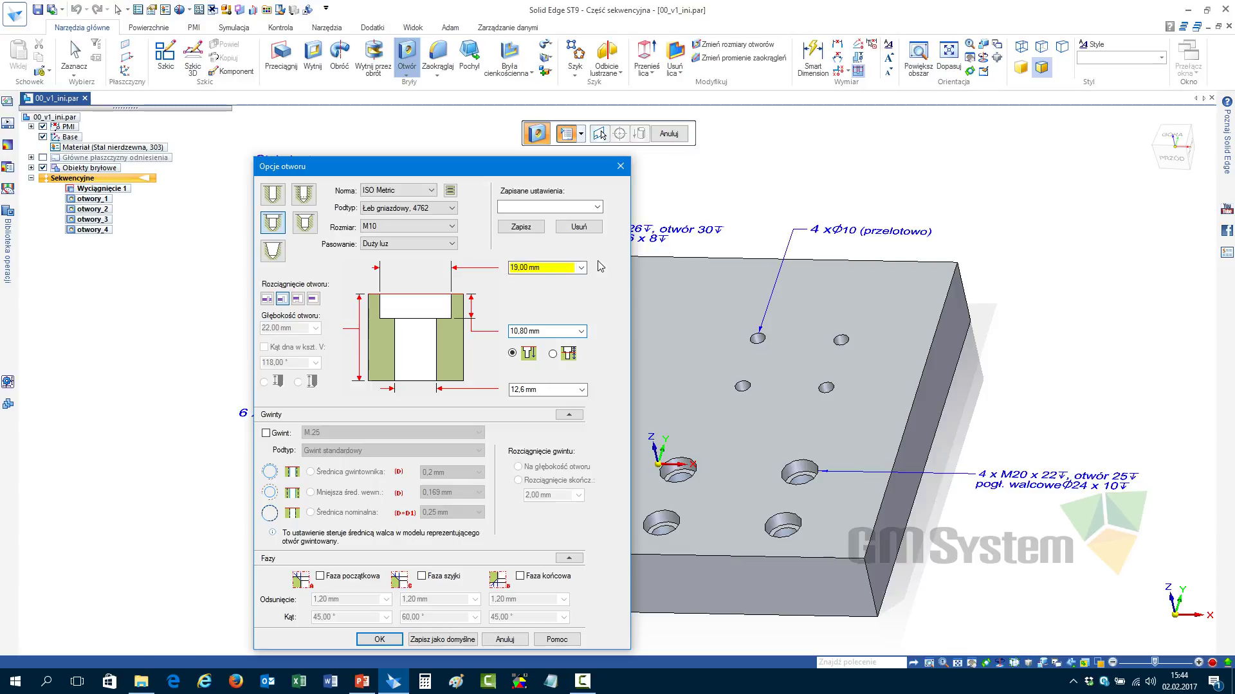
left_click_drag(448, 168, 359, 95)
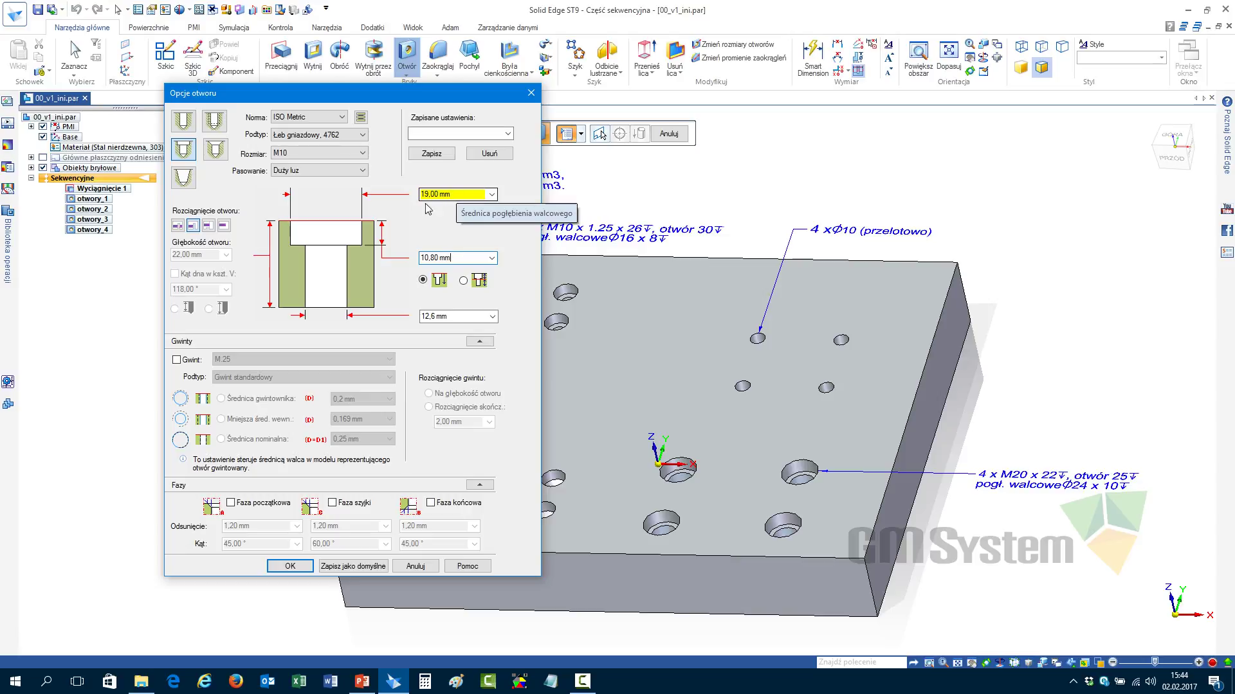
left_click(416, 566)
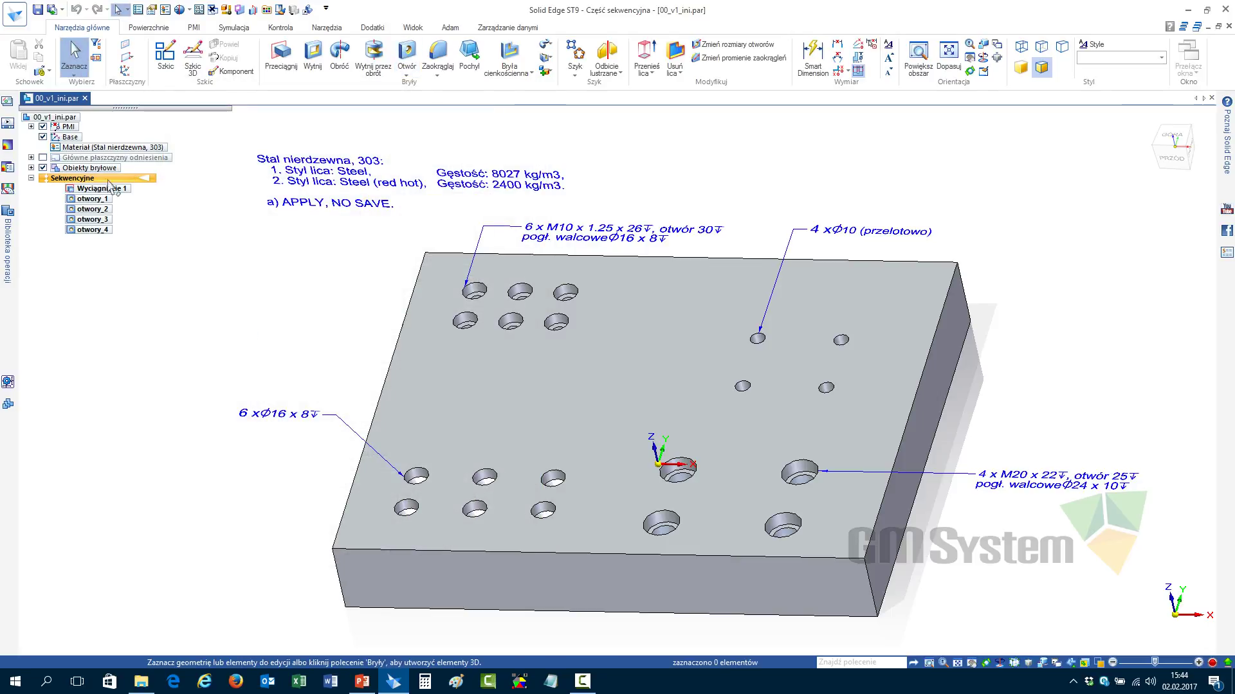
Open the Material Table from the part's material entry and set the density of Stal nierdzewna, 303 to 2400 kg/m^3
right_click(95, 147)
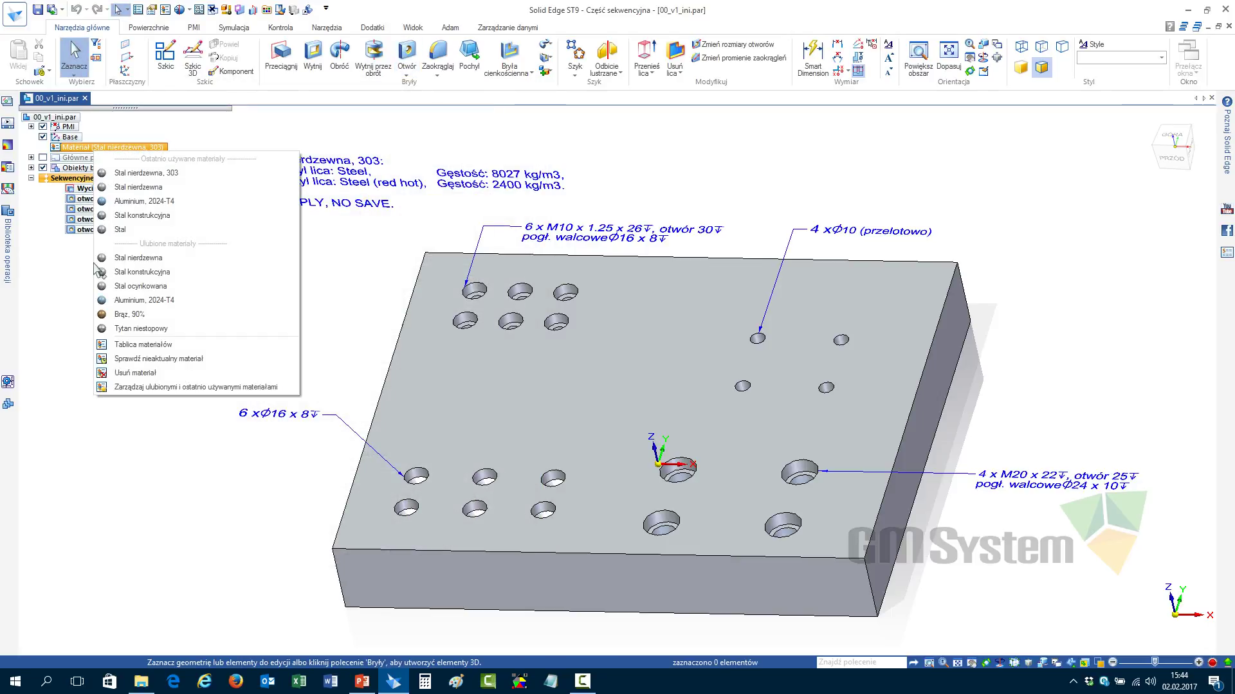
left_click(143, 344)
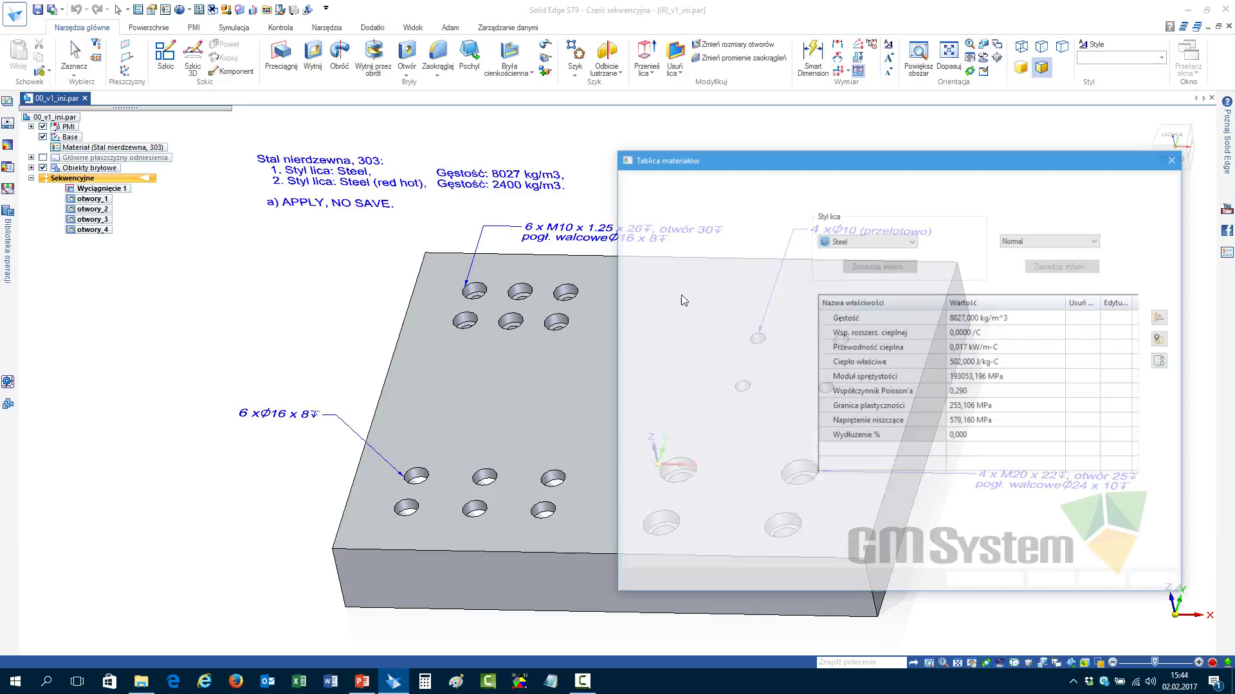
left_click(977, 317)
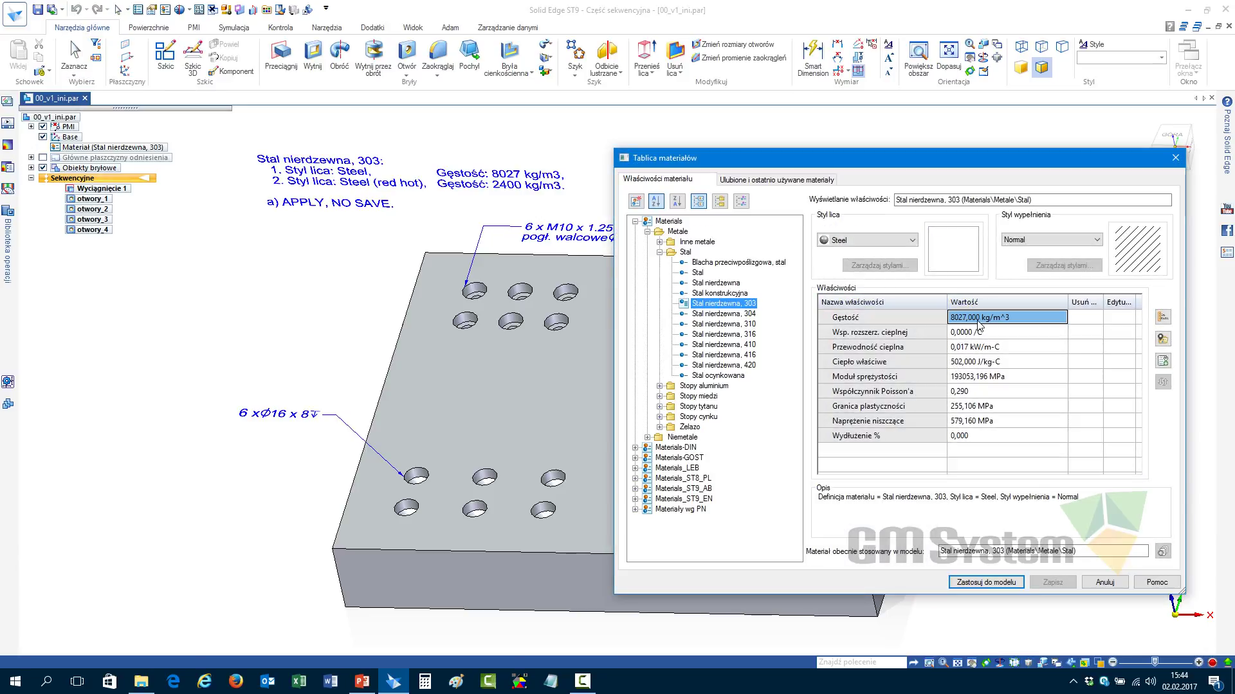
type("2400")
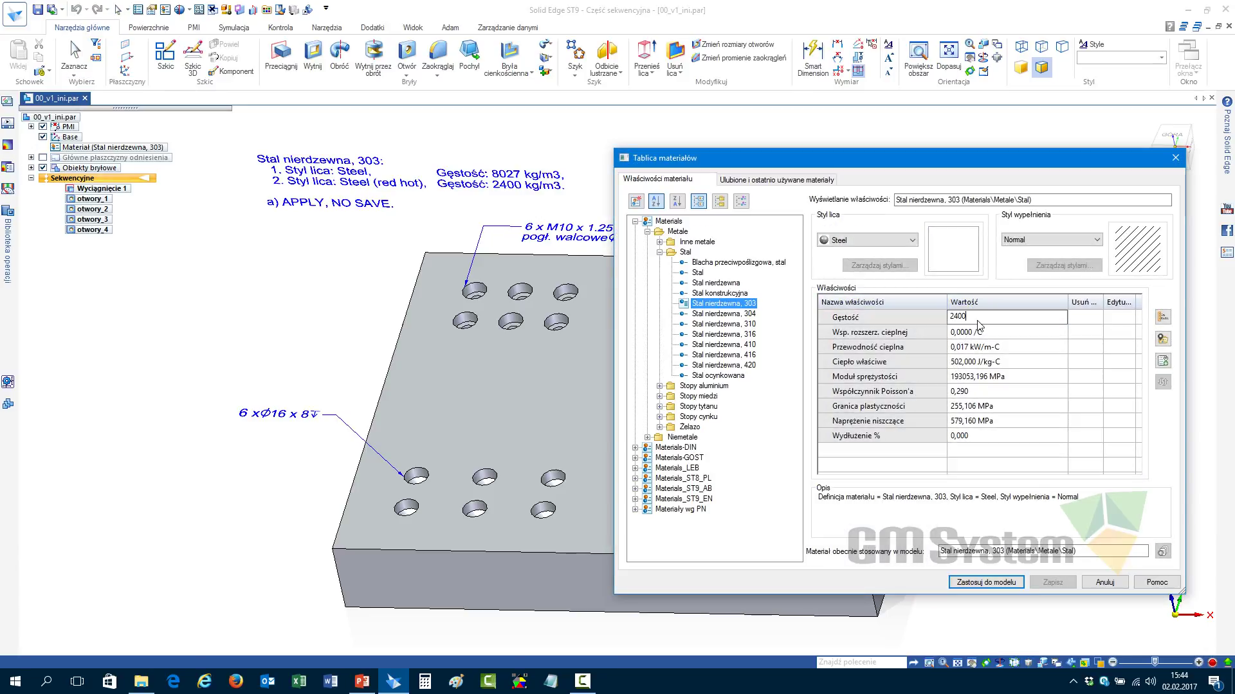
left_click(994, 333)
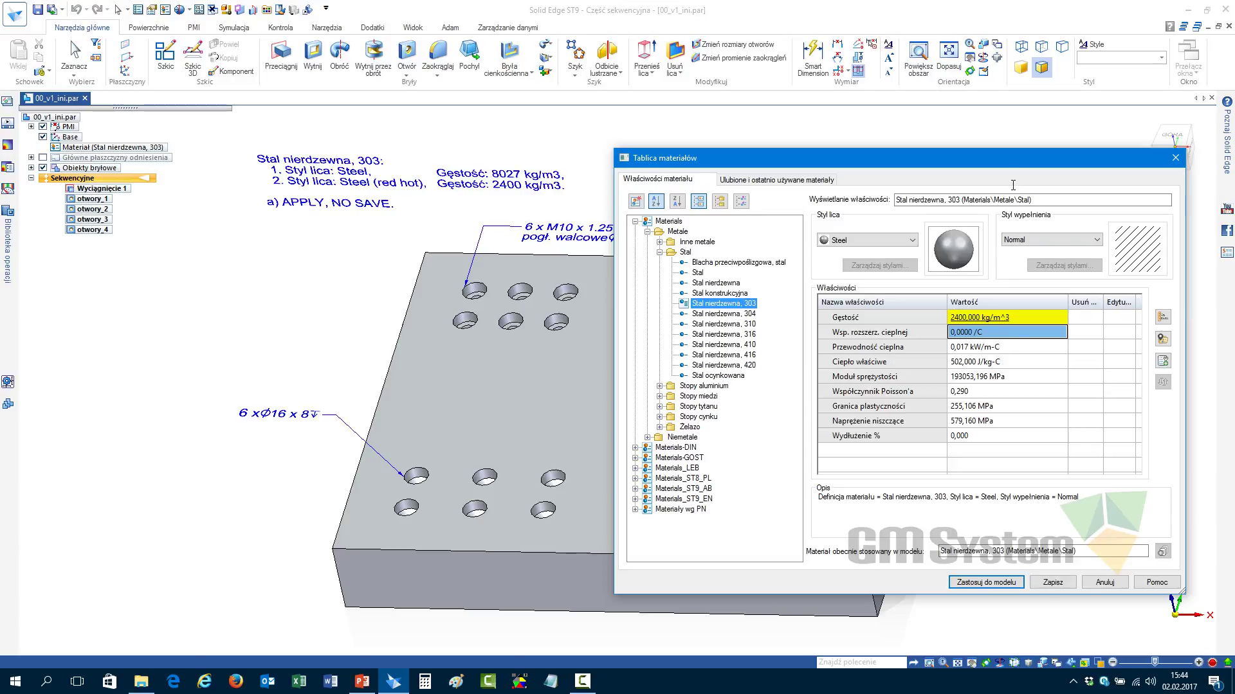
Set the face style of Stal nierdzewna, 303 to Red (clear)
left_click_drag(1009, 157, 1010, 167)
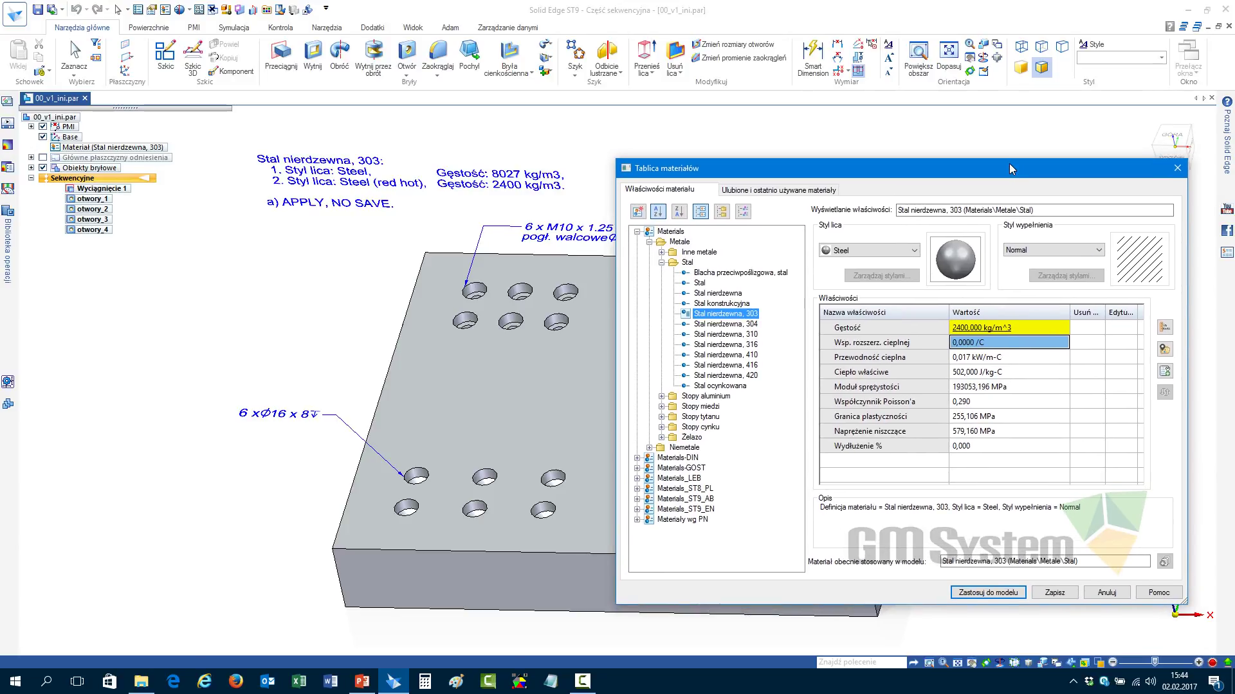
left_click(908, 250)
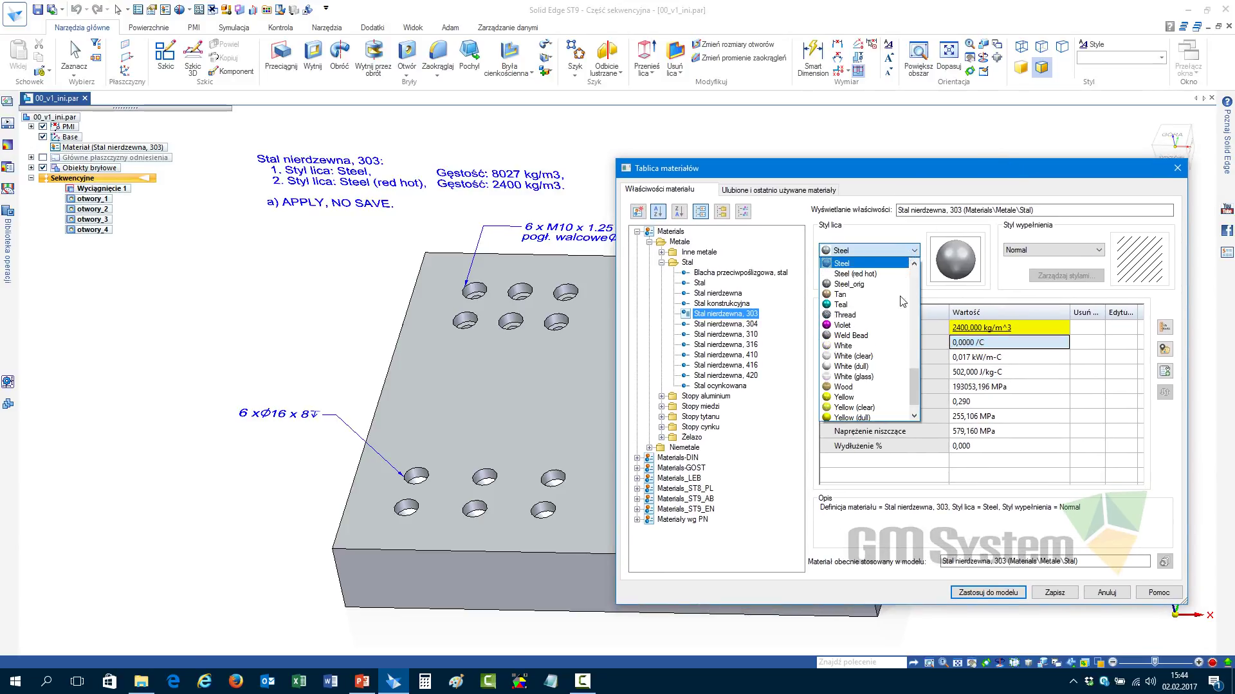
scroll(898, 311, "up", 2)
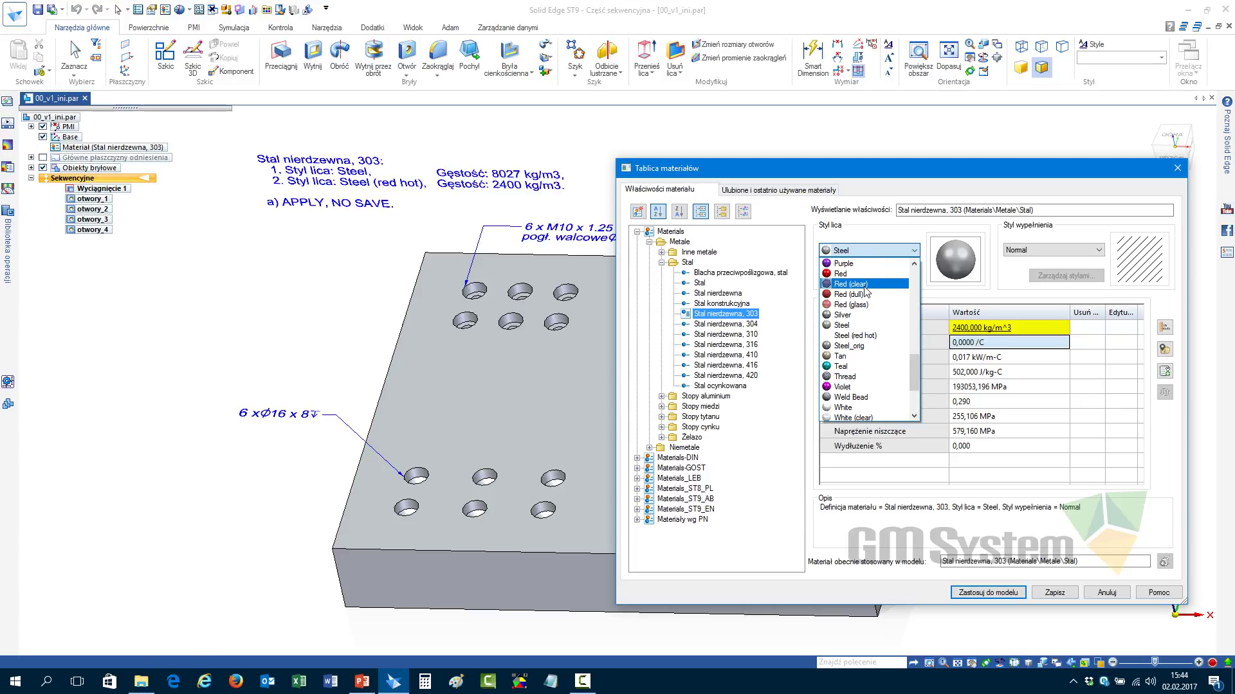
left_click(868, 294)
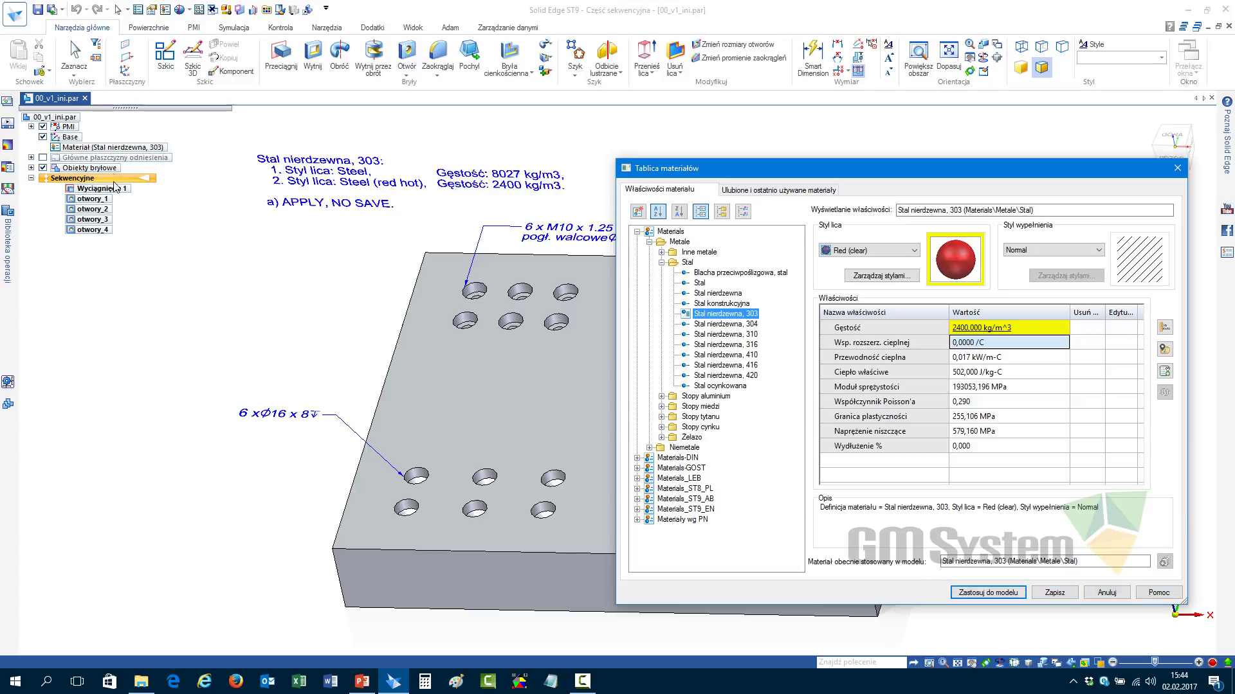
Apply the modified material to the model without saving the changes to the material library
left_click(984, 592)
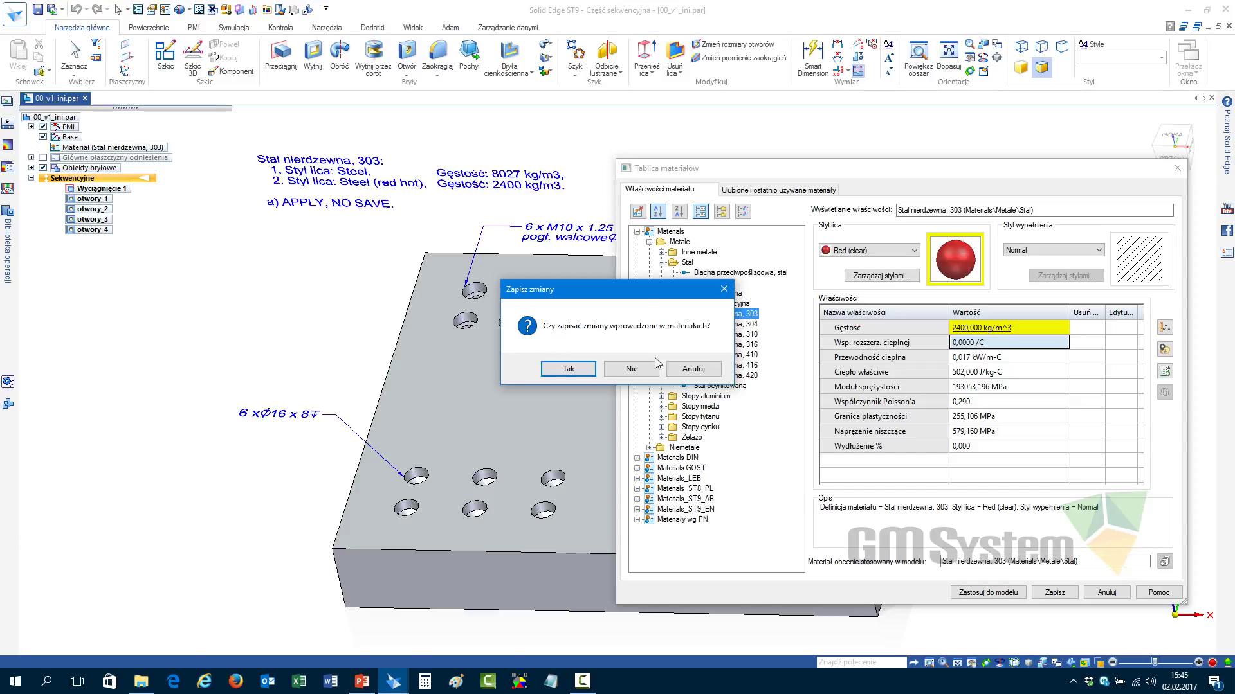
left_click_drag(643, 289, 311, 289)
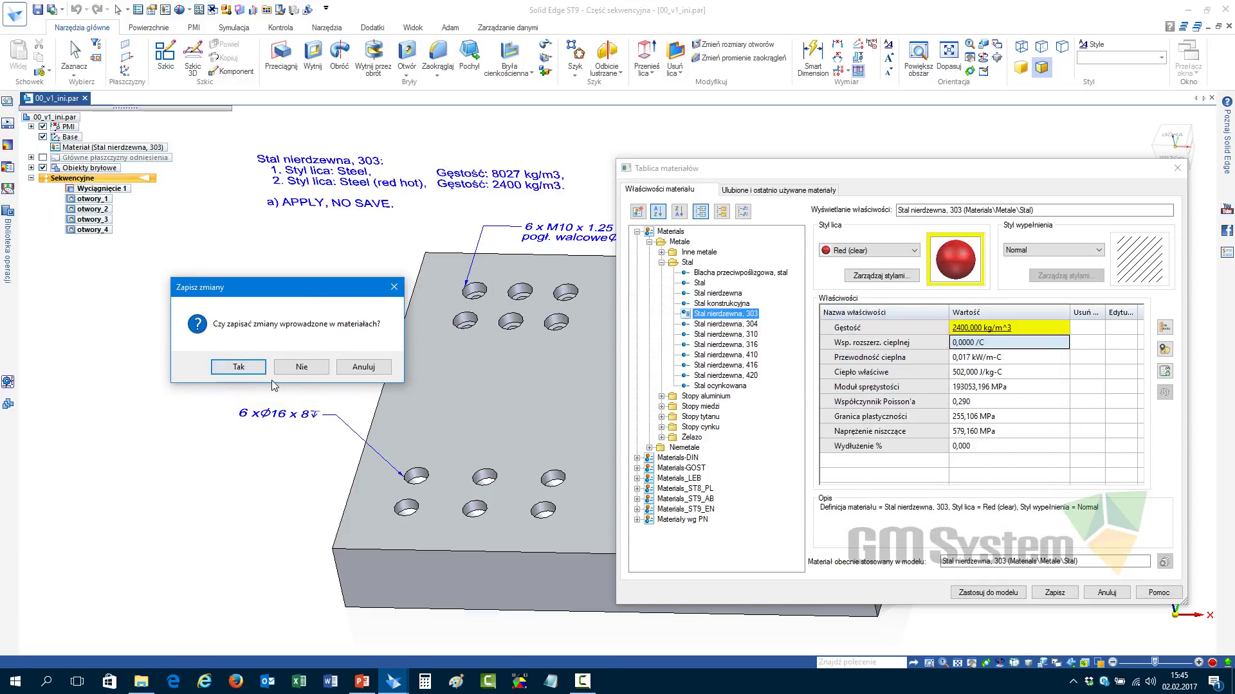
left_click(303, 369)
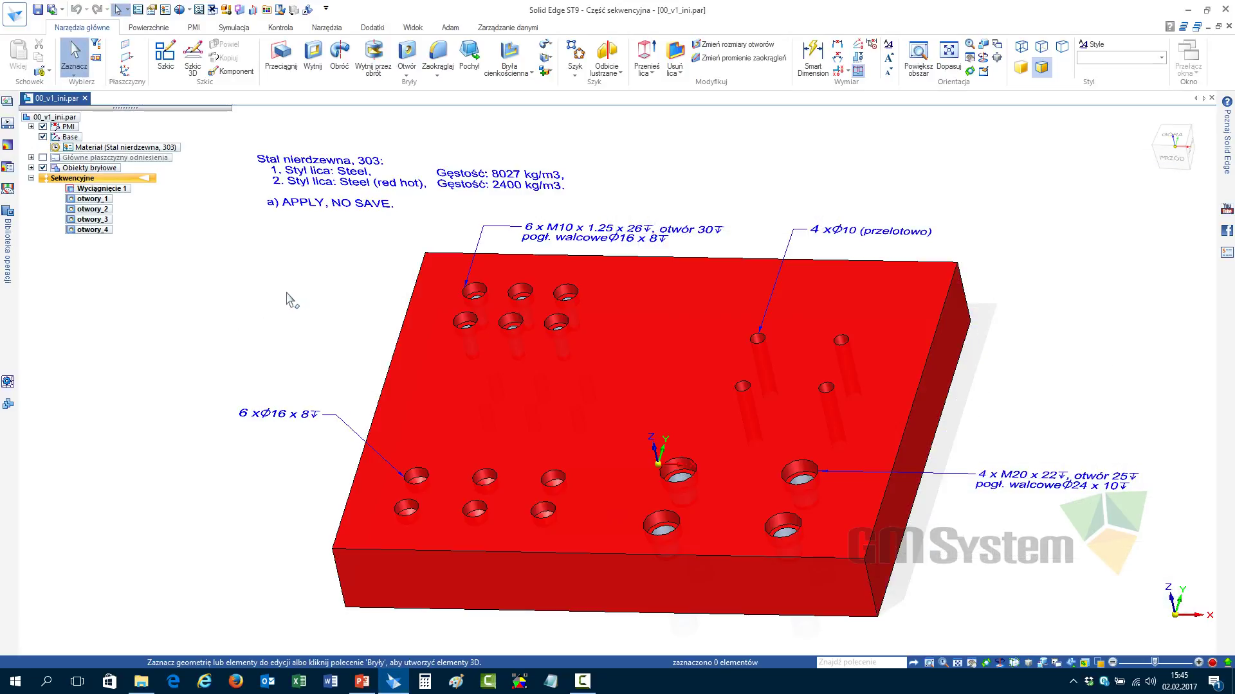
Examine the material density in the part's physical properties and close them
left_click(290, 29)
left_click(134, 57)
double_click(94, 231)
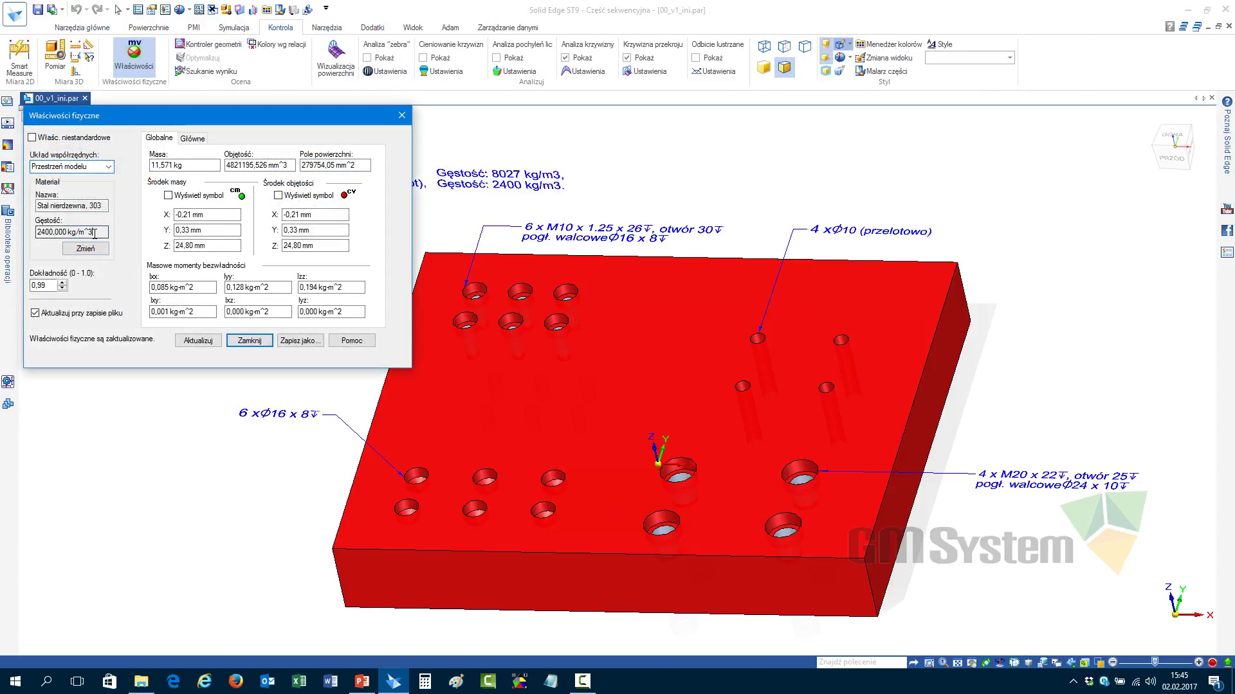
left_click(241, 339)
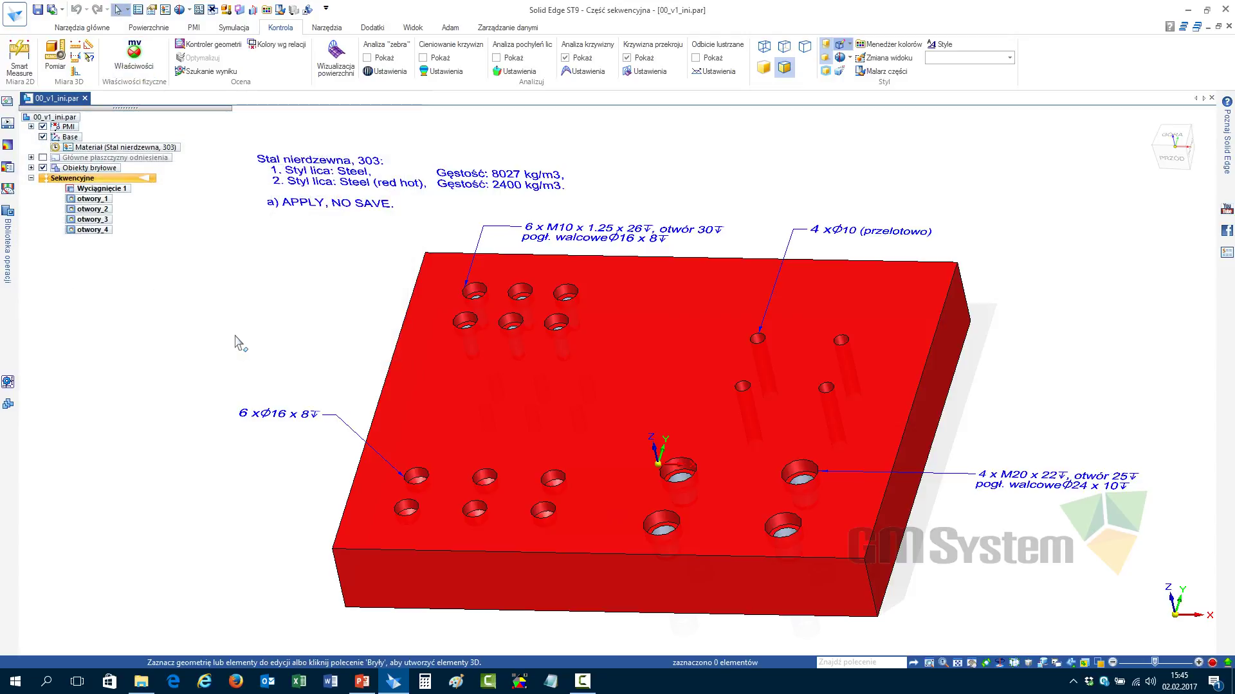
Save and close 00_v1_ini.par, reopen it from the recent files and dismiss the outdated Material Table properties notice
left_click(39, 9)
left_click(84, 99)
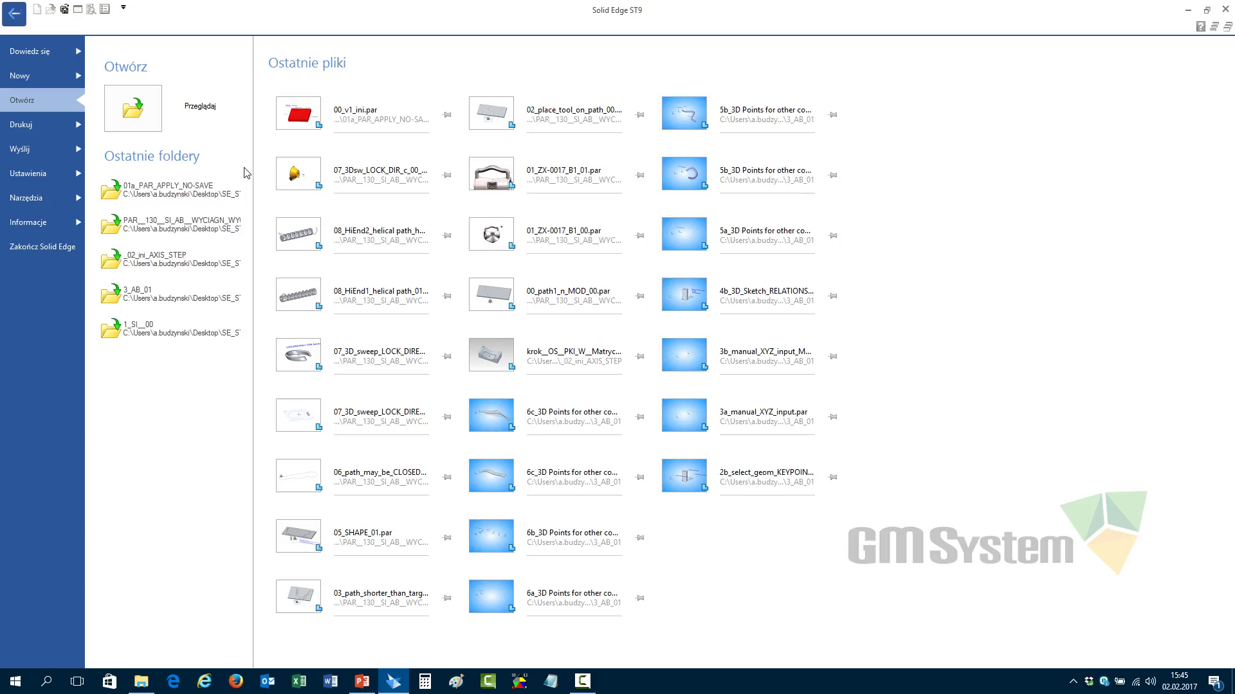
left_click(380, 117)
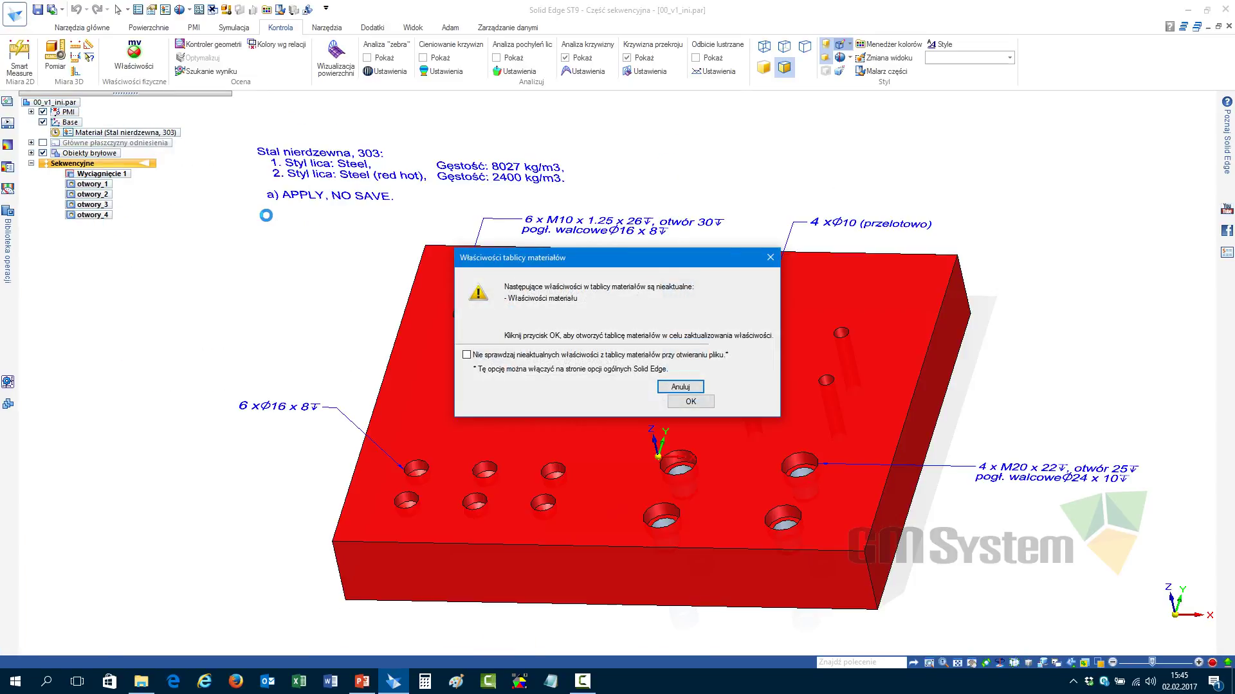
left_click_drag(589, 262, 188, 255)
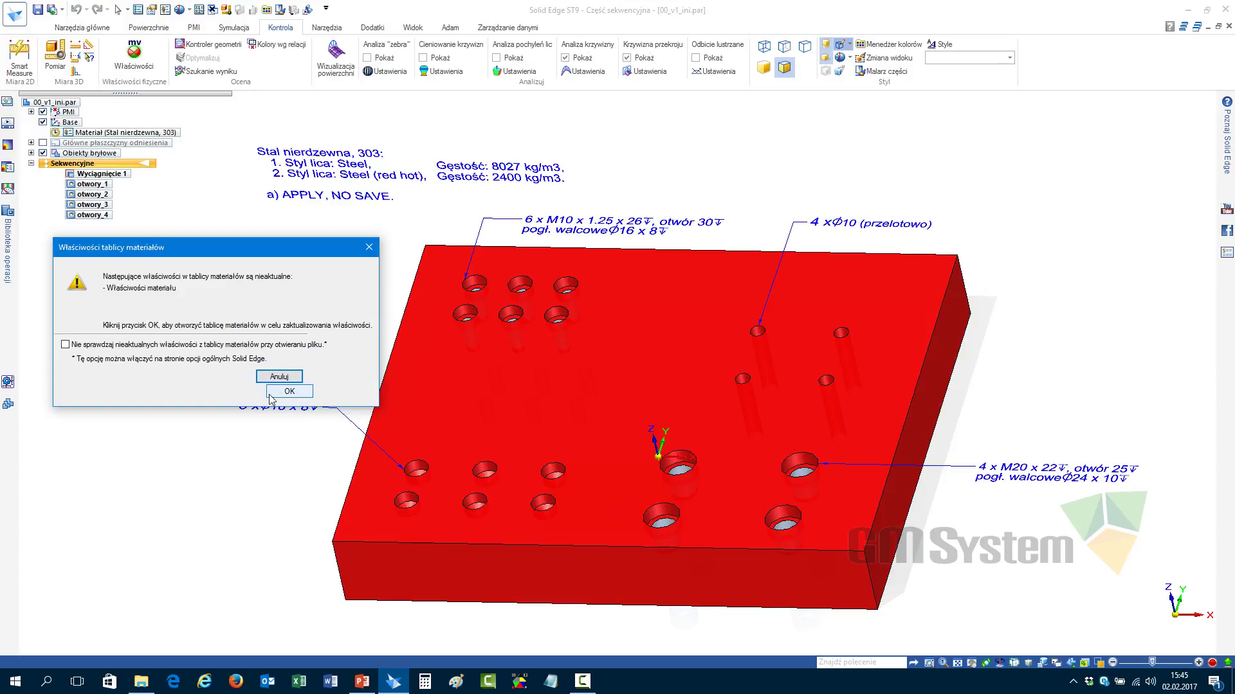
left_click(302, 392)
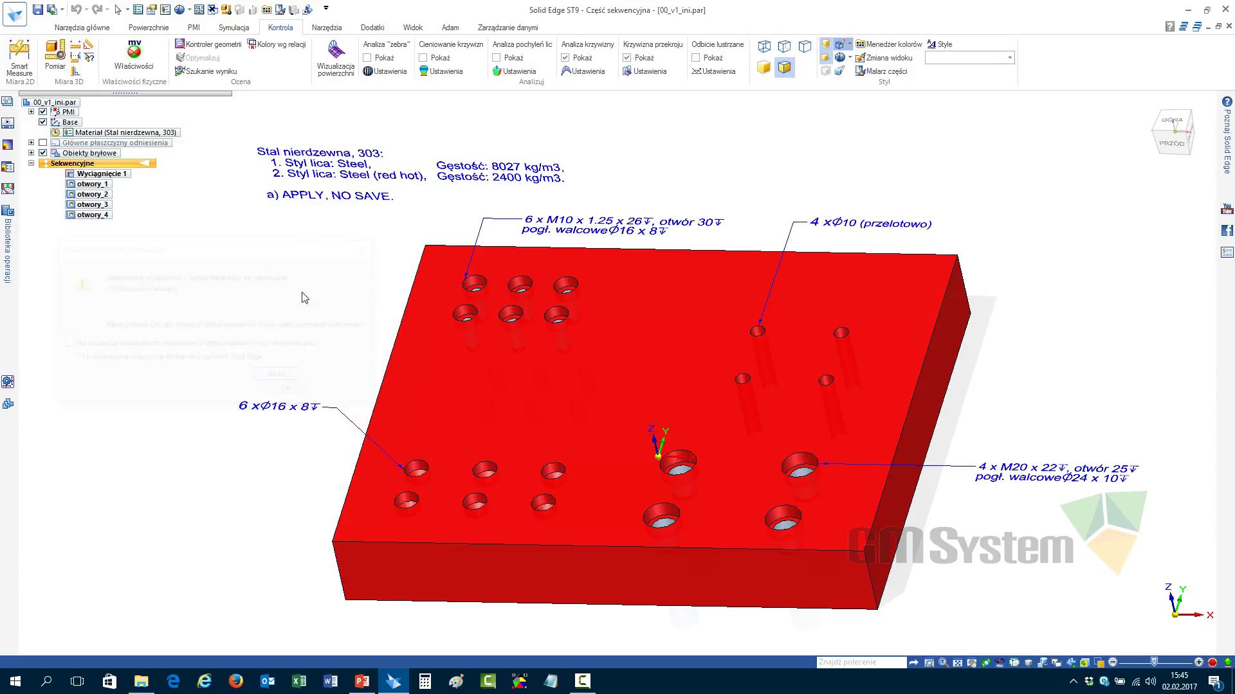
Check whether the part's Stal nierdzewna, 303 material is outdated and cancel the resulting notice without updating
left_click(161, 150)
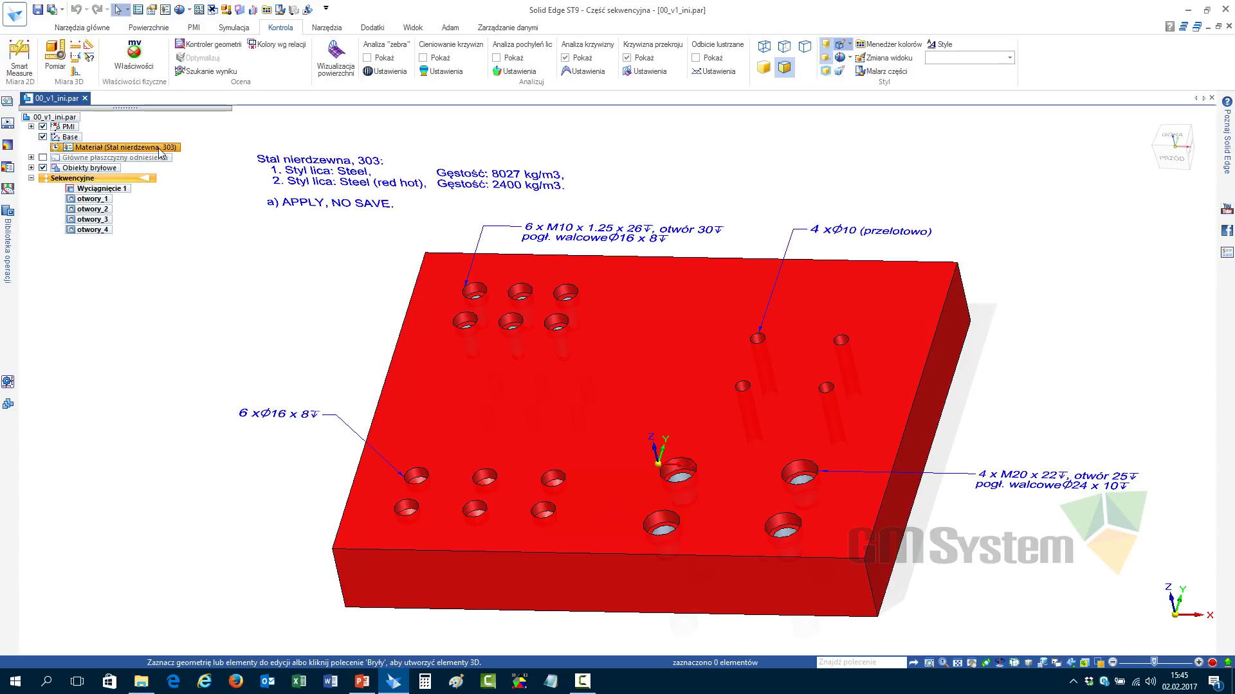
right_click(160, 152)
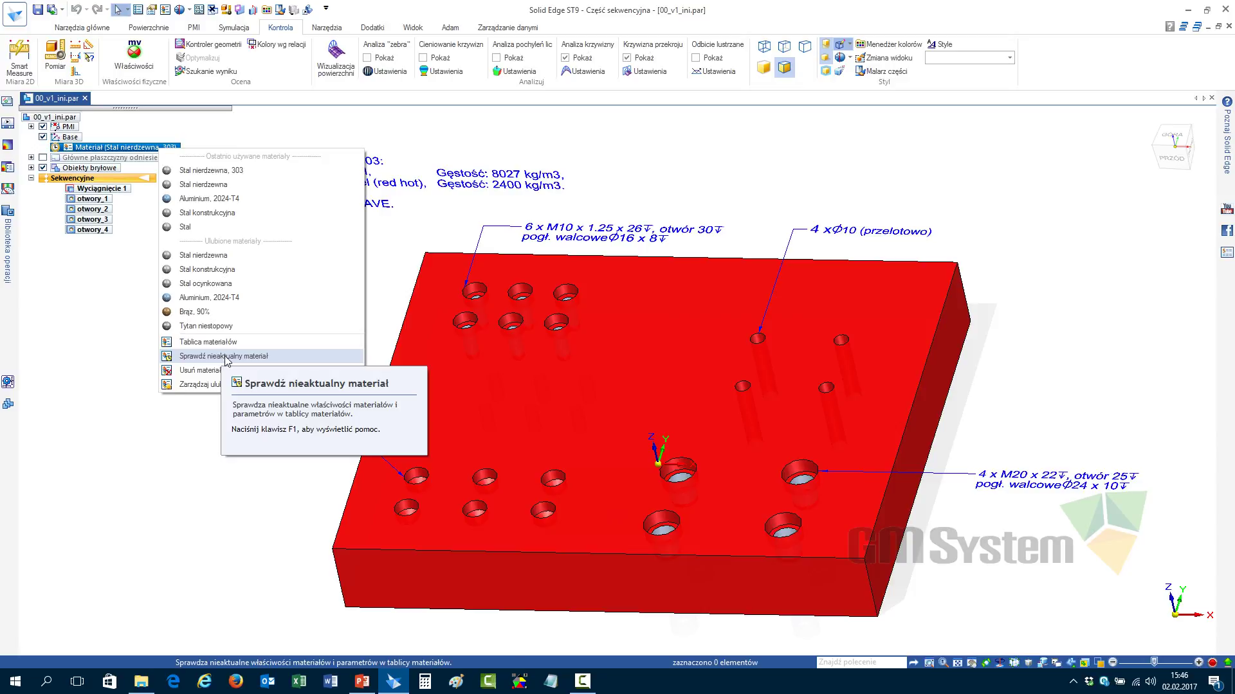
left_click(225, 357)
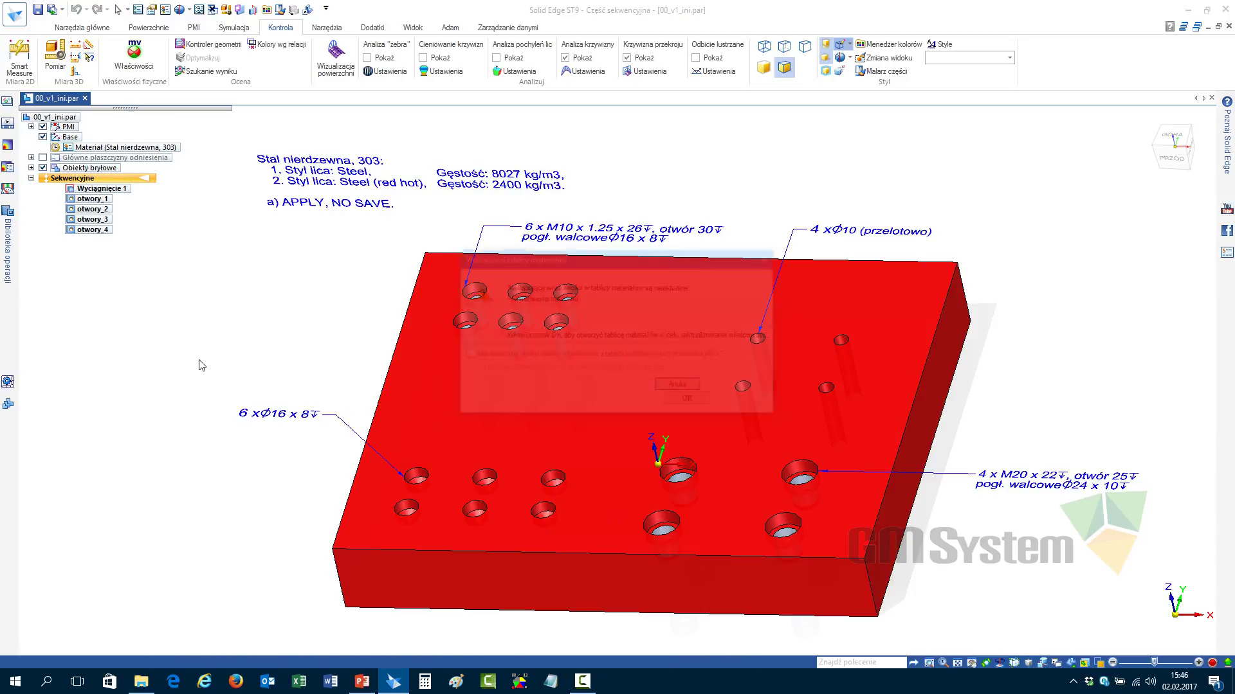
left_click_drag(616, 265, 192, 277)
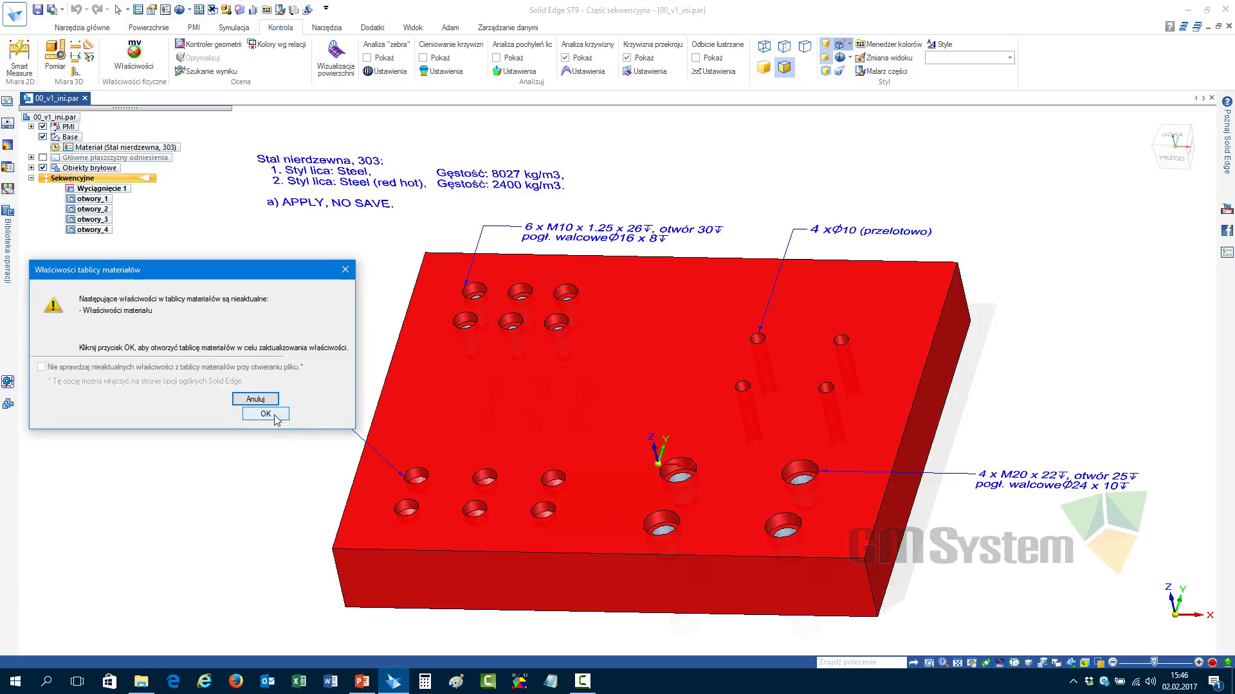
left_click(255, 399)
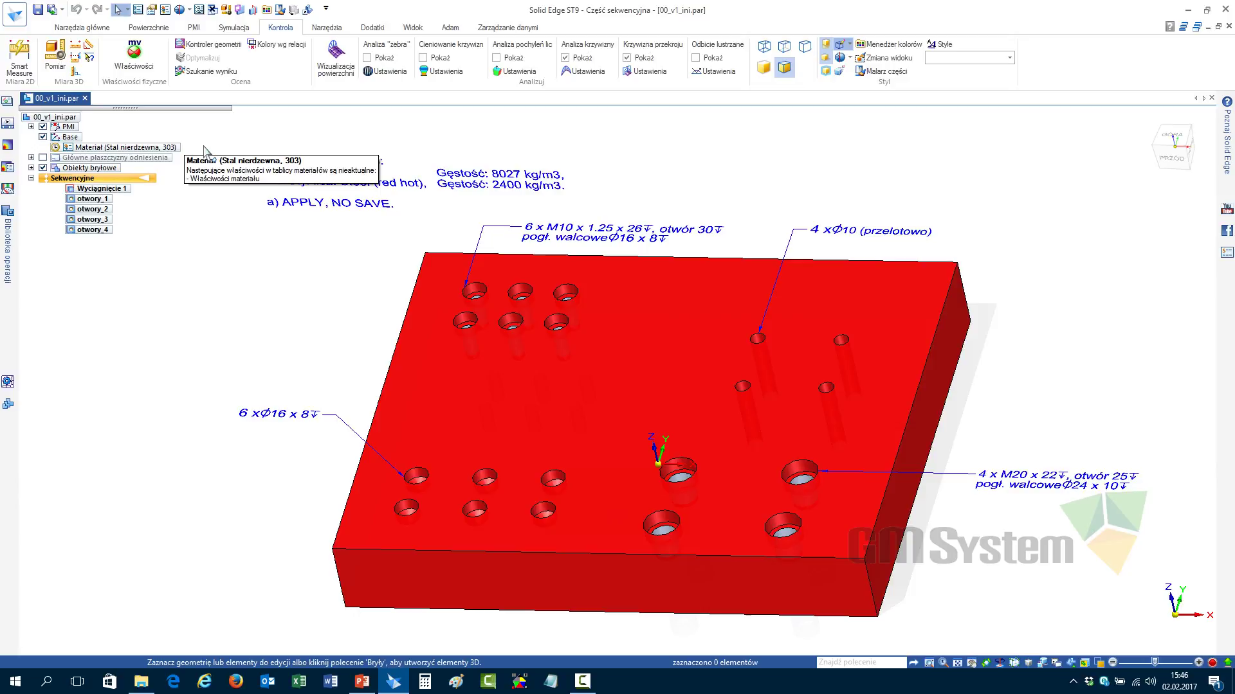
Update the outdated Stal nierdzewna, 303 properties from the library in the Material Table and apply the material to the model
right_click(168, 149)
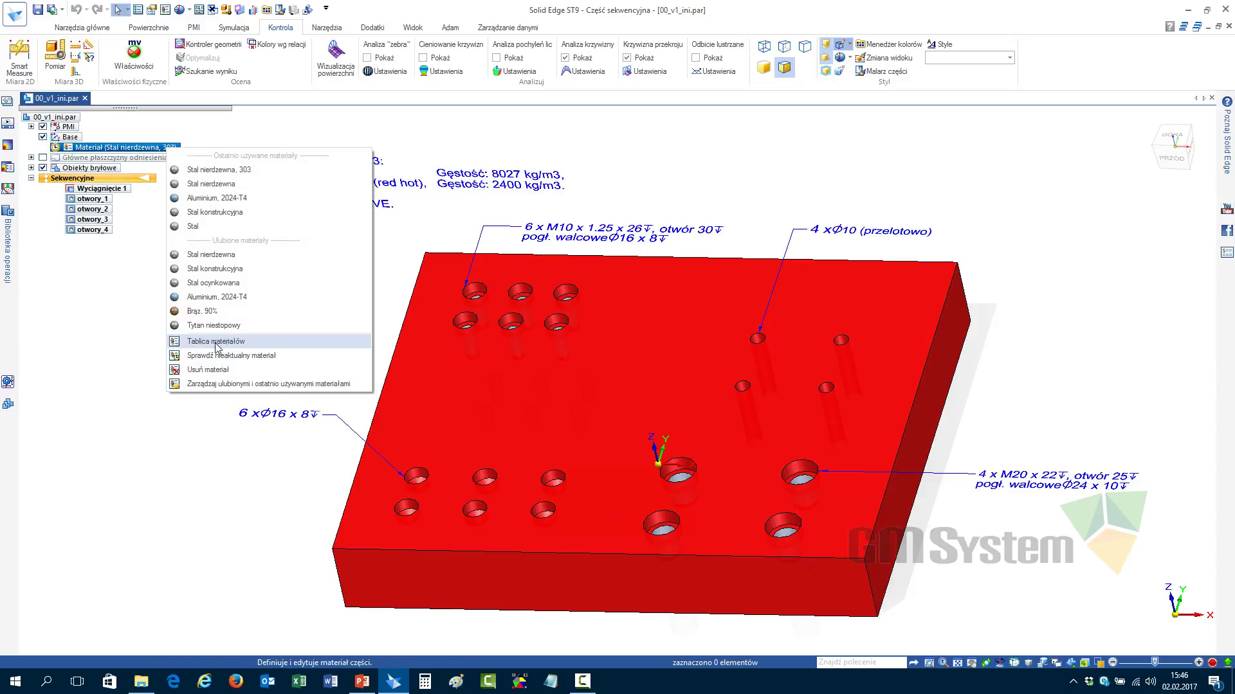
left_click(219, 356)
left_click(707, 403)
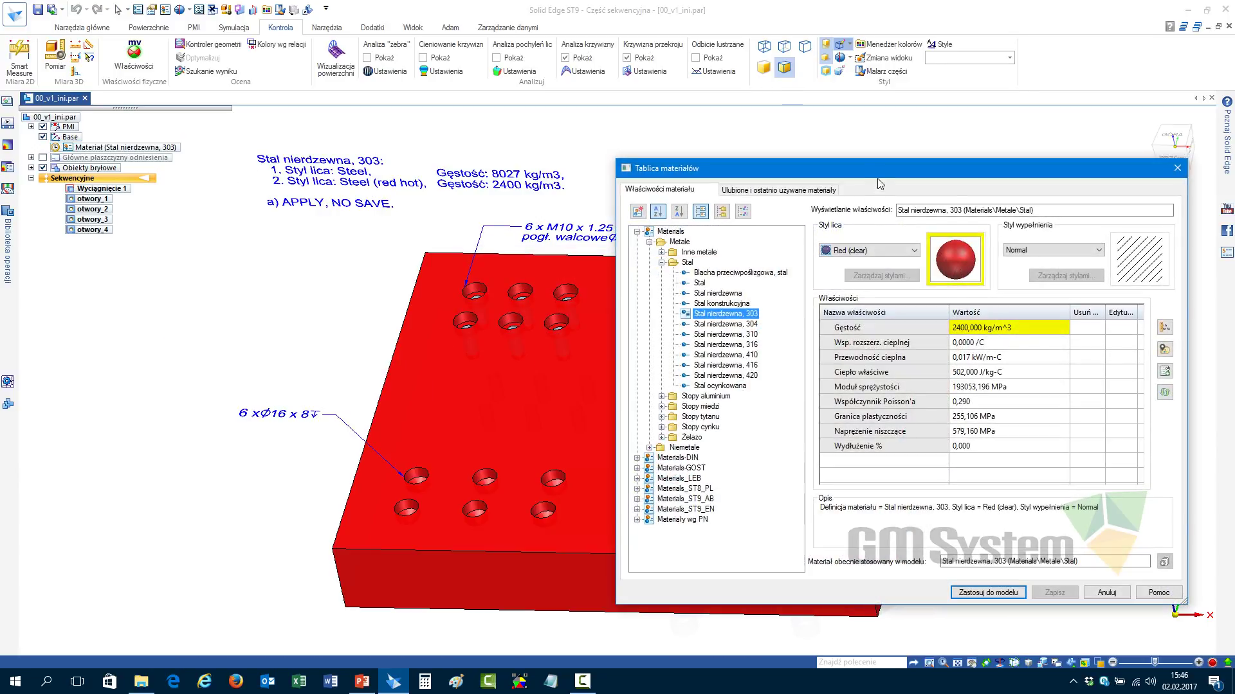
left_click_drag(876, 175, 627, 129)
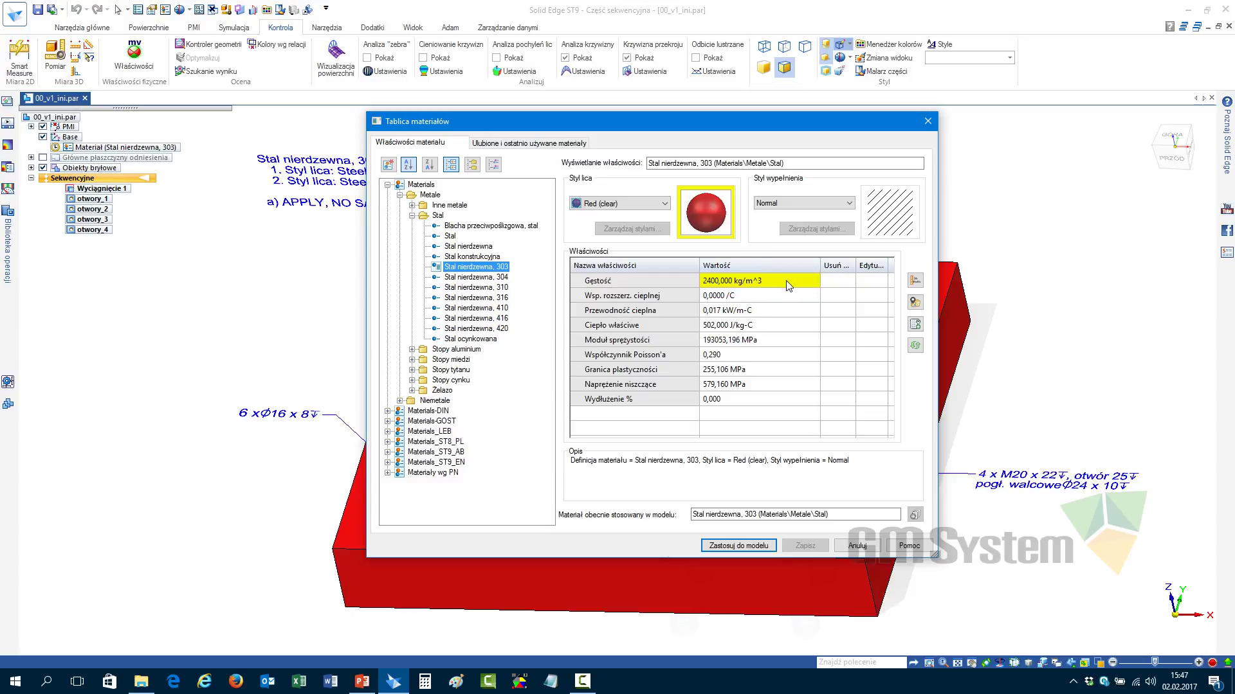
left_click_drag(787, 120, 1048, 103)
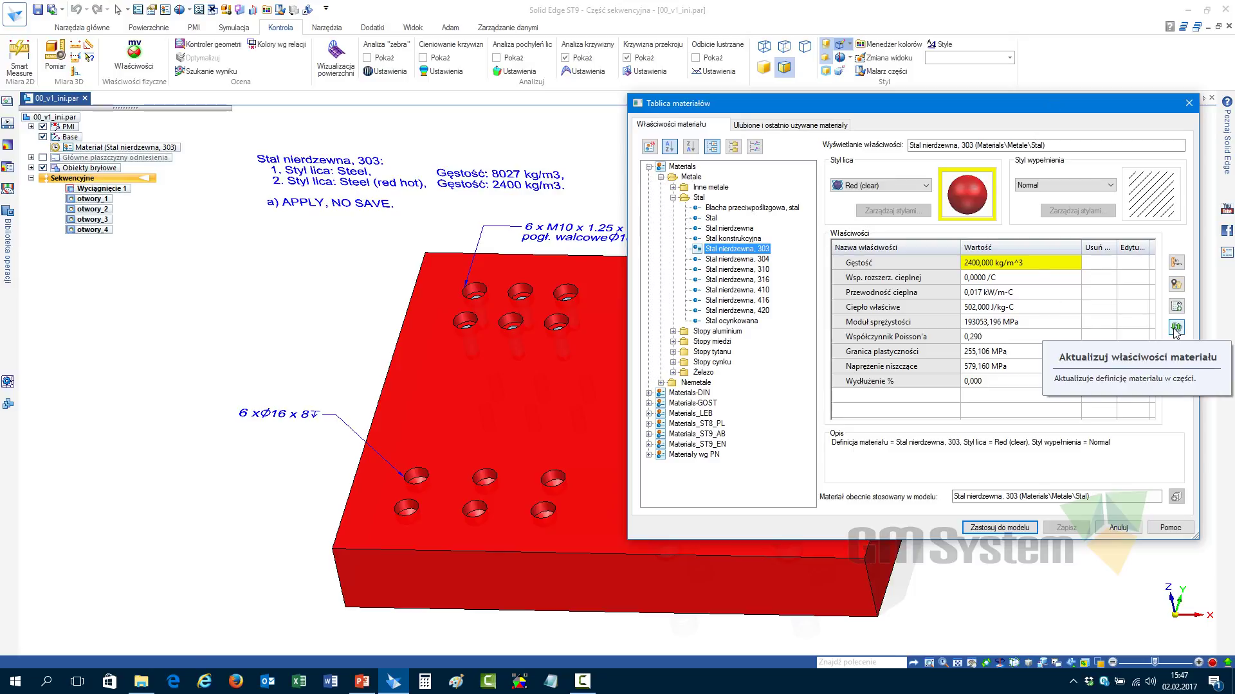
left_click(1175, 329)
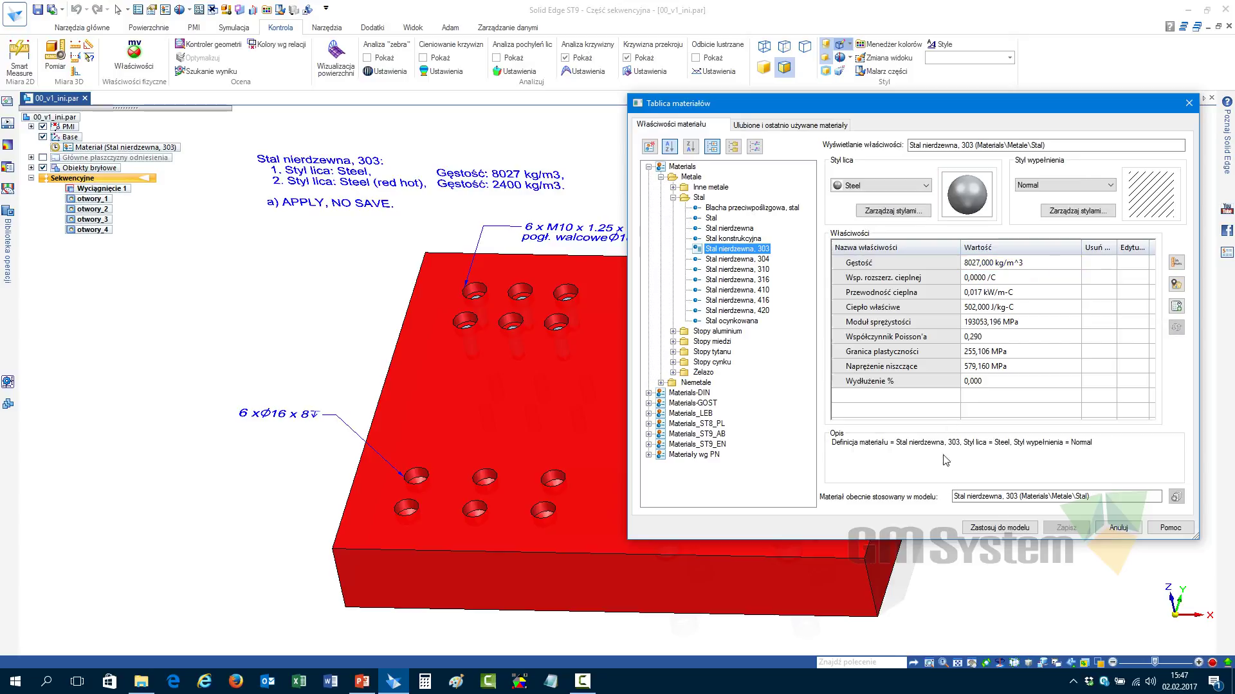
left_click(1000, 528)
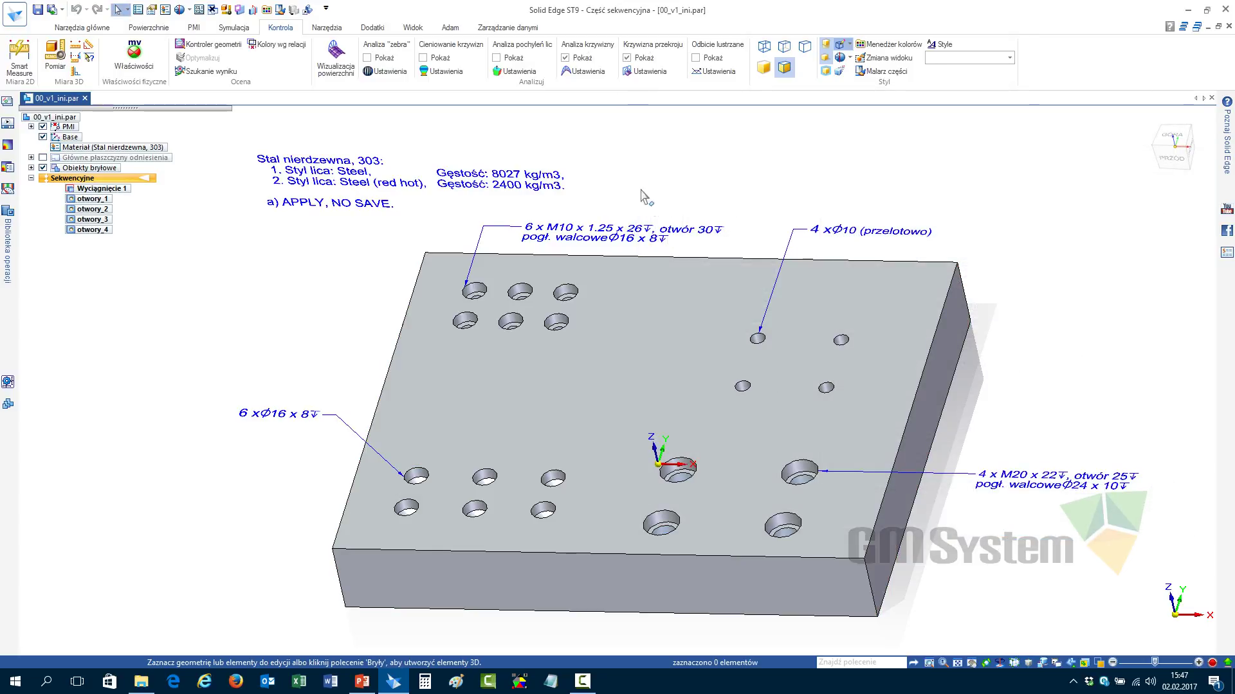
Examine the material density and mass in the part's physical properties and close them
left_click(98, 147)
left_click(134, 57)
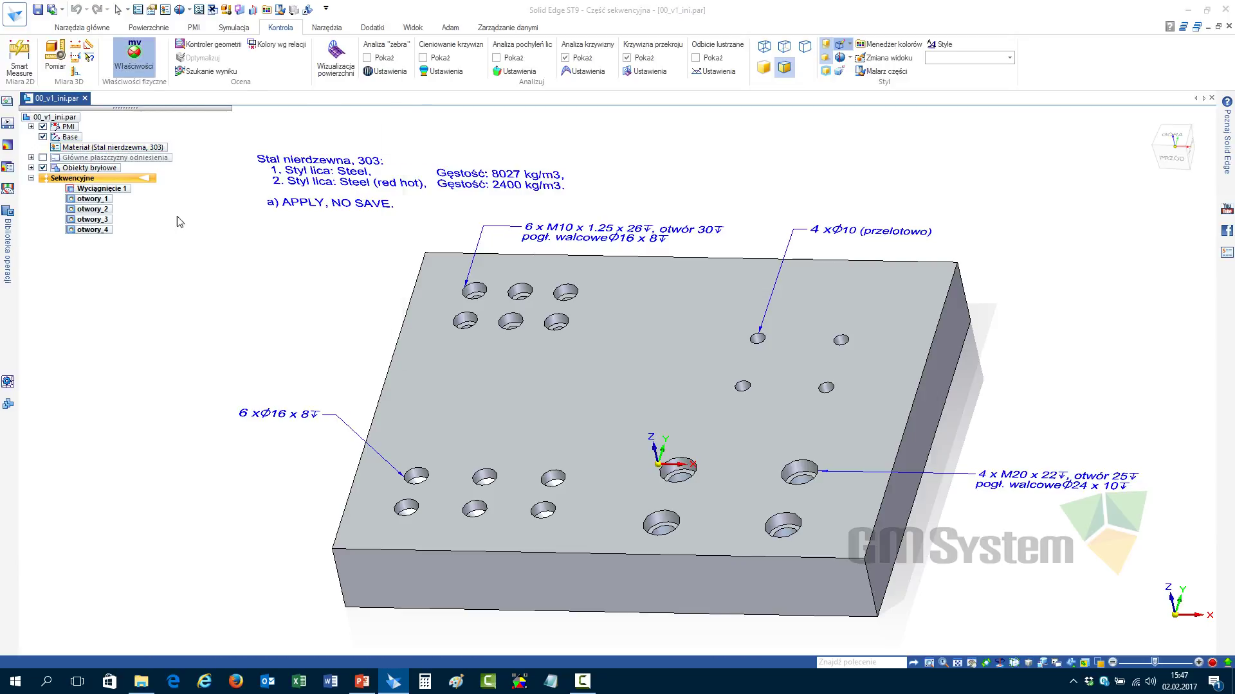
left_click(101, 230)
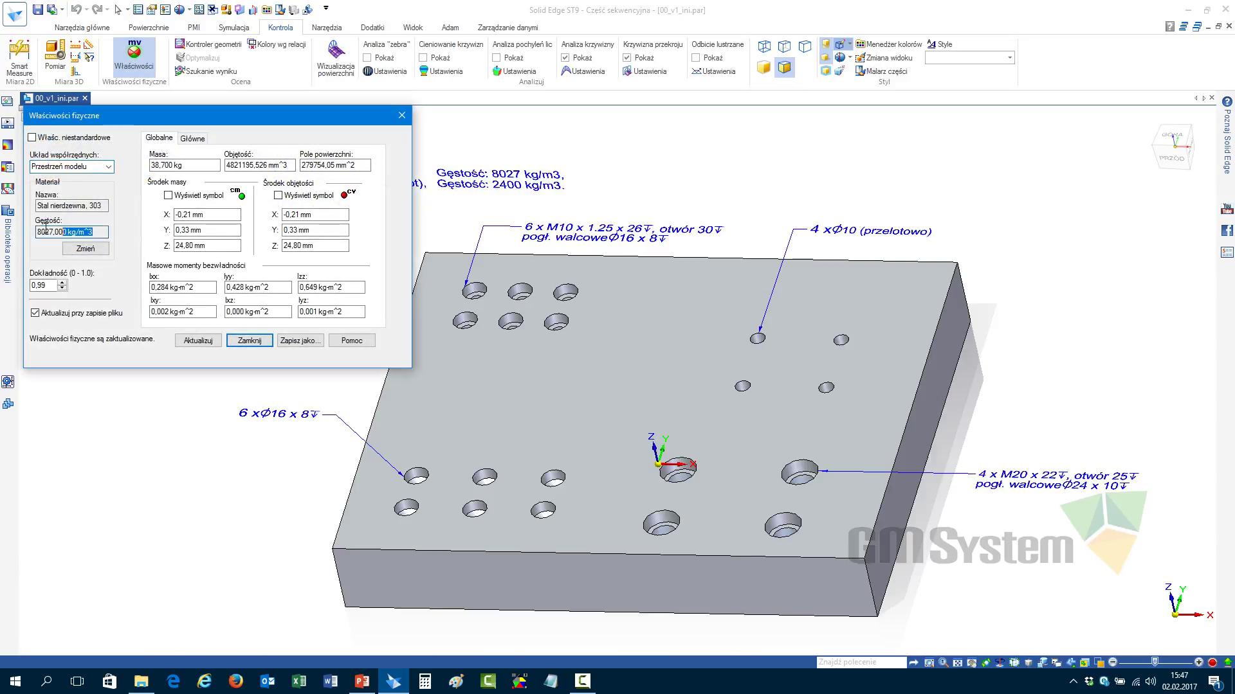
left_click(206, 167)
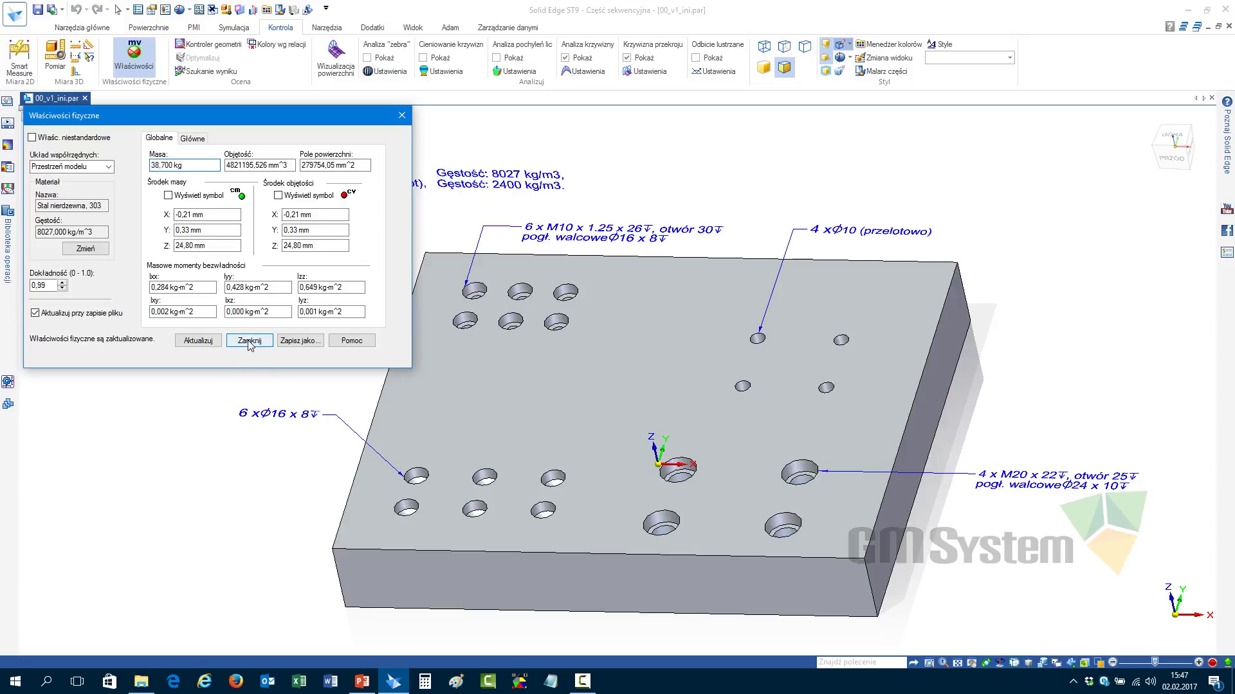
left_click(401, 116)
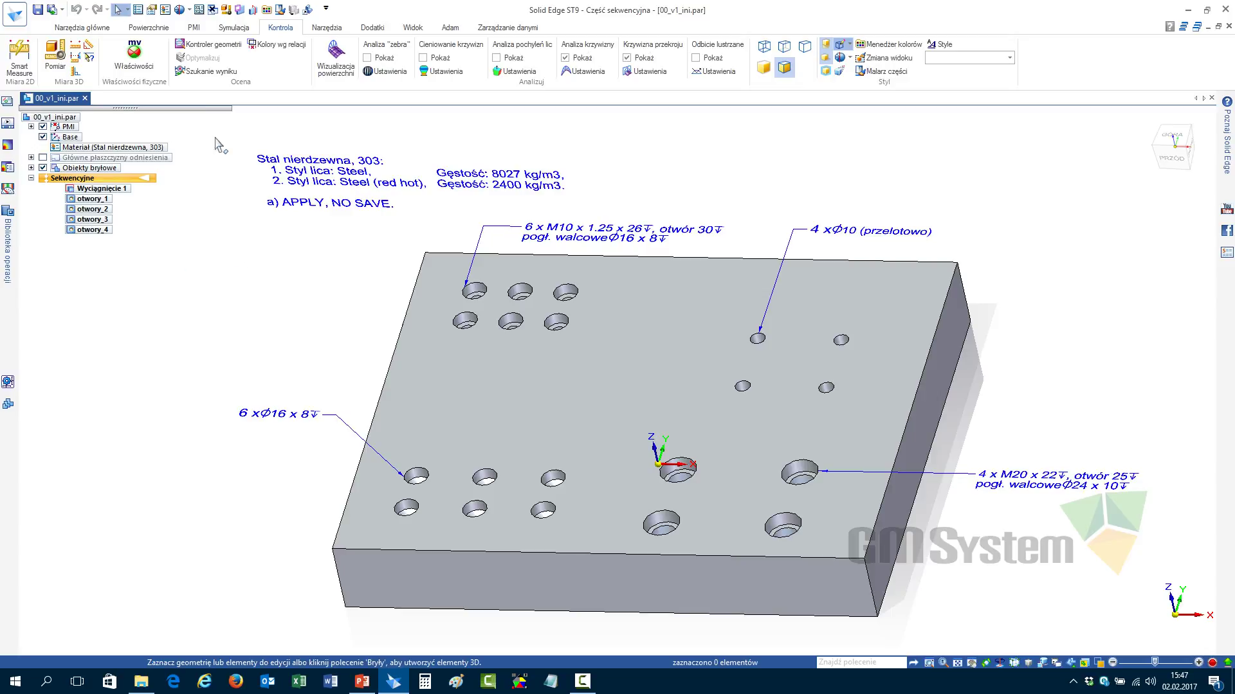
Run the outdated material check on the updated part again and dismiss its message
left_click(117, 147)
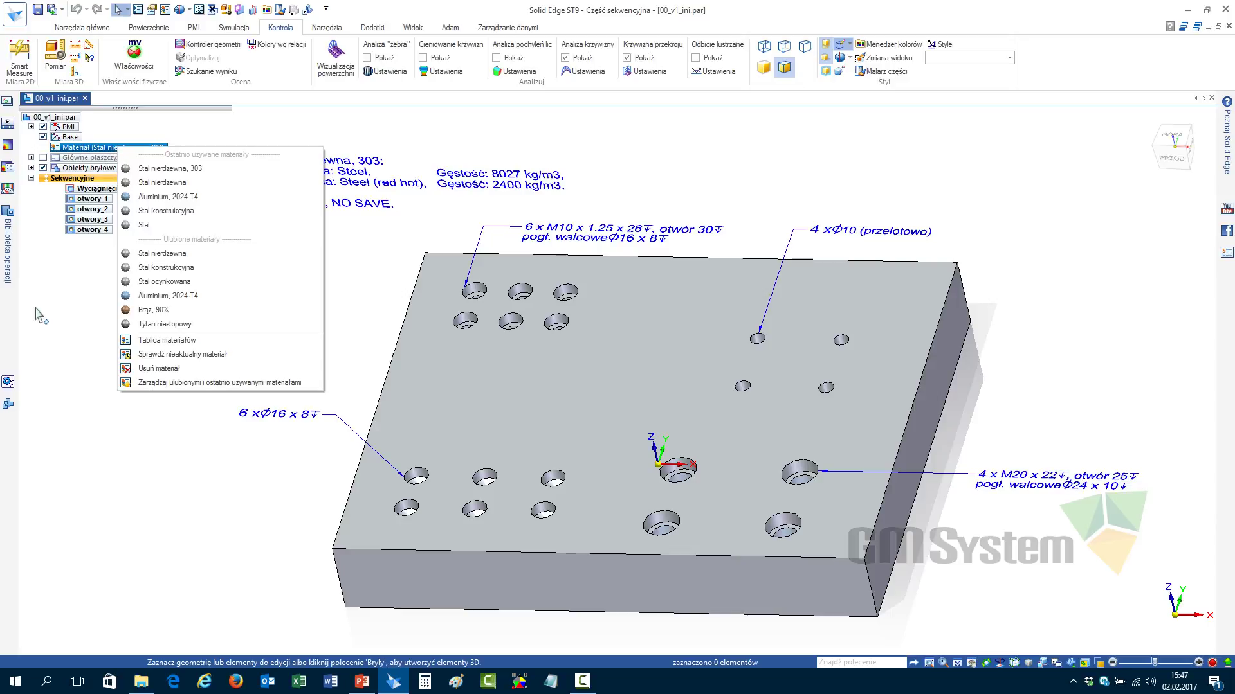
left_click(232, 360)
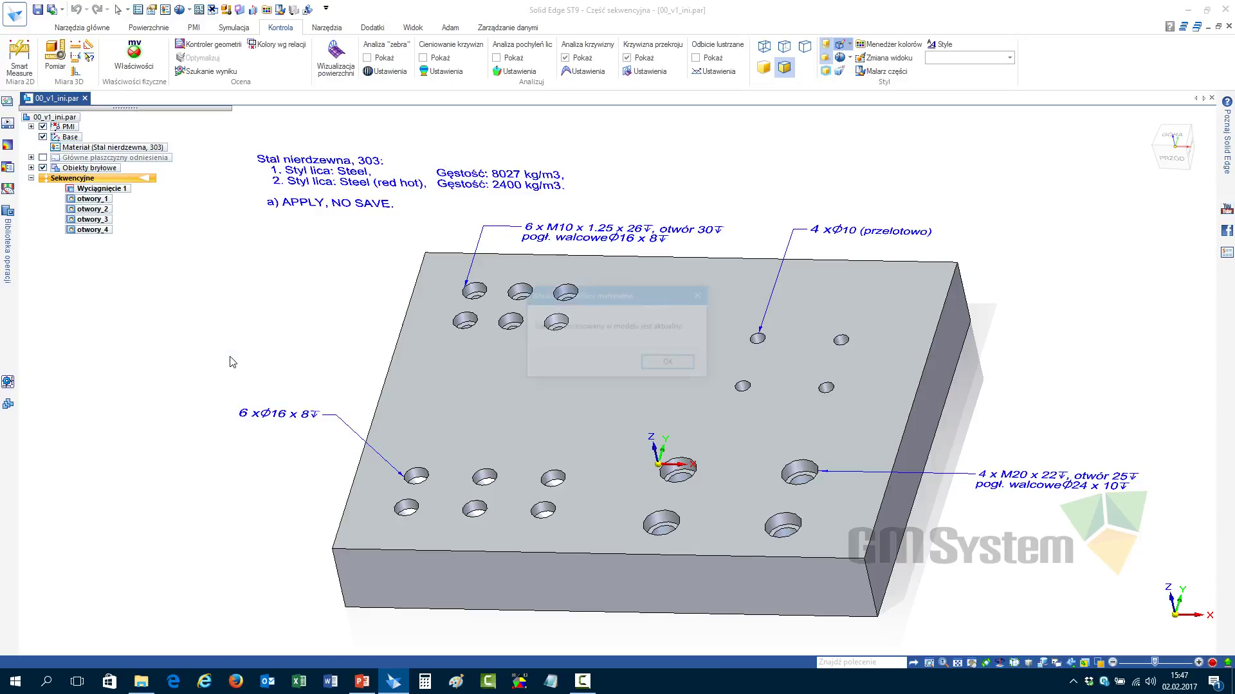
left_click_drag(649, 298, 229, 275)
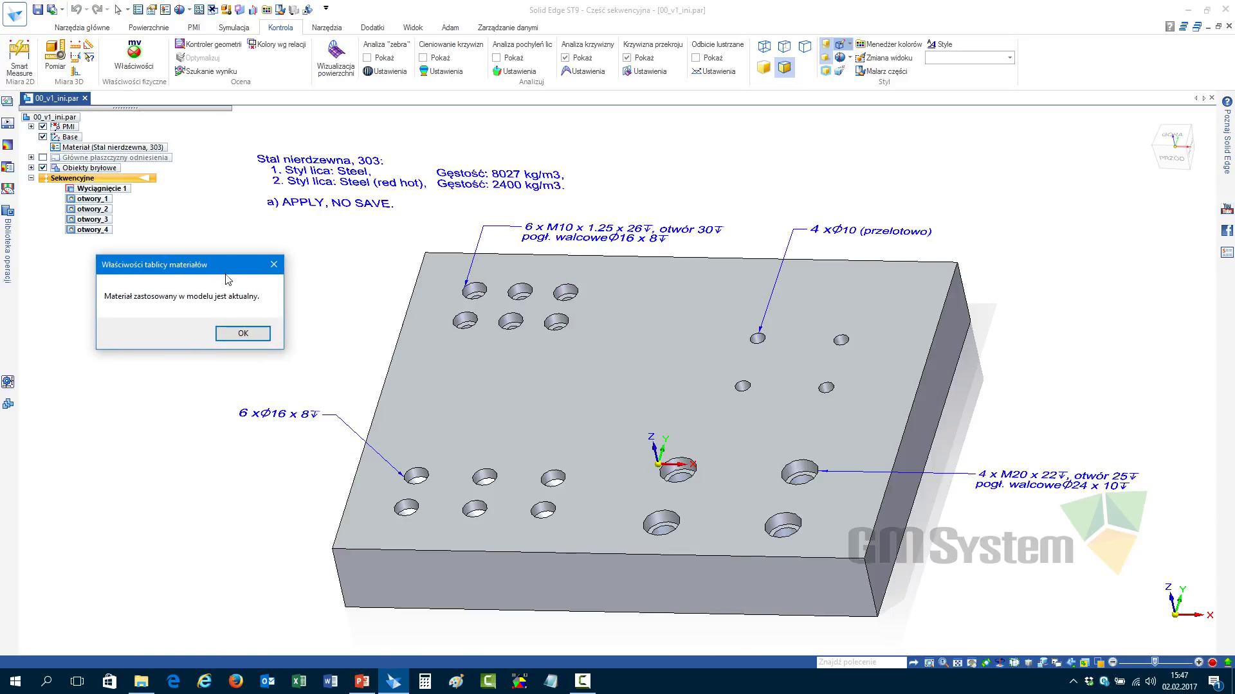
left_click(238, 333)
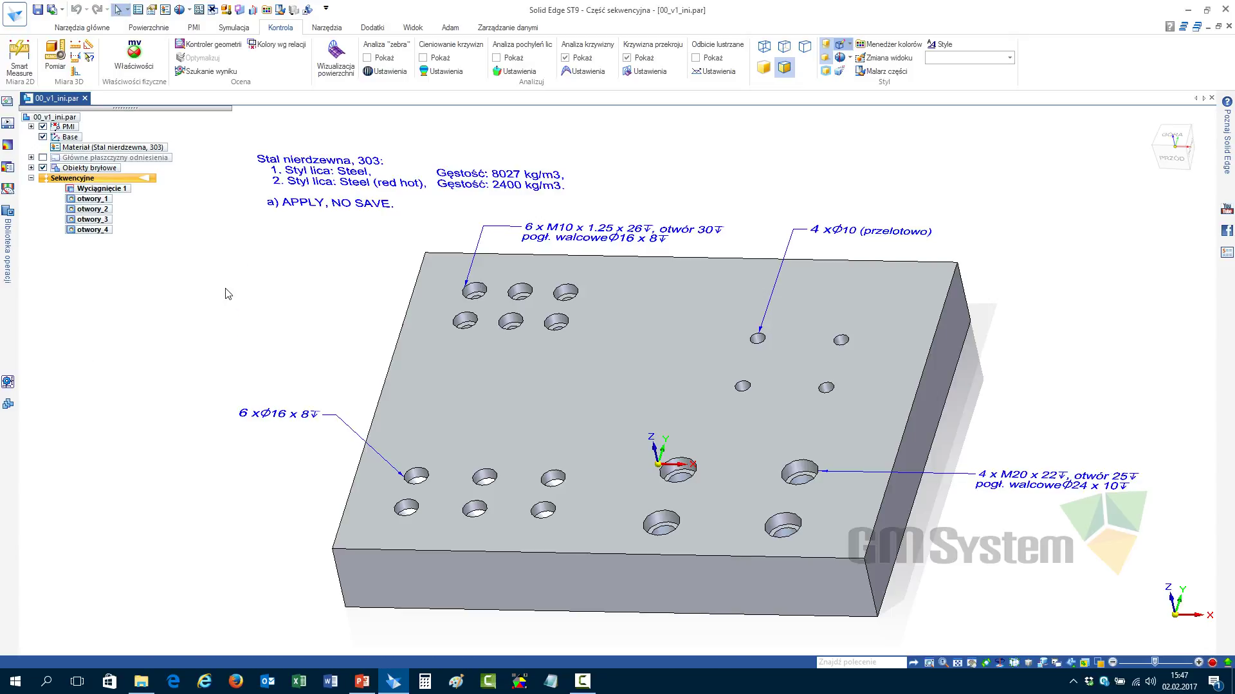
Close 00_v1_ini.par without saving and open the assembly _asm_b_OUT2DATE.asm
key("ctrl+F4")
left_click(639, 394)
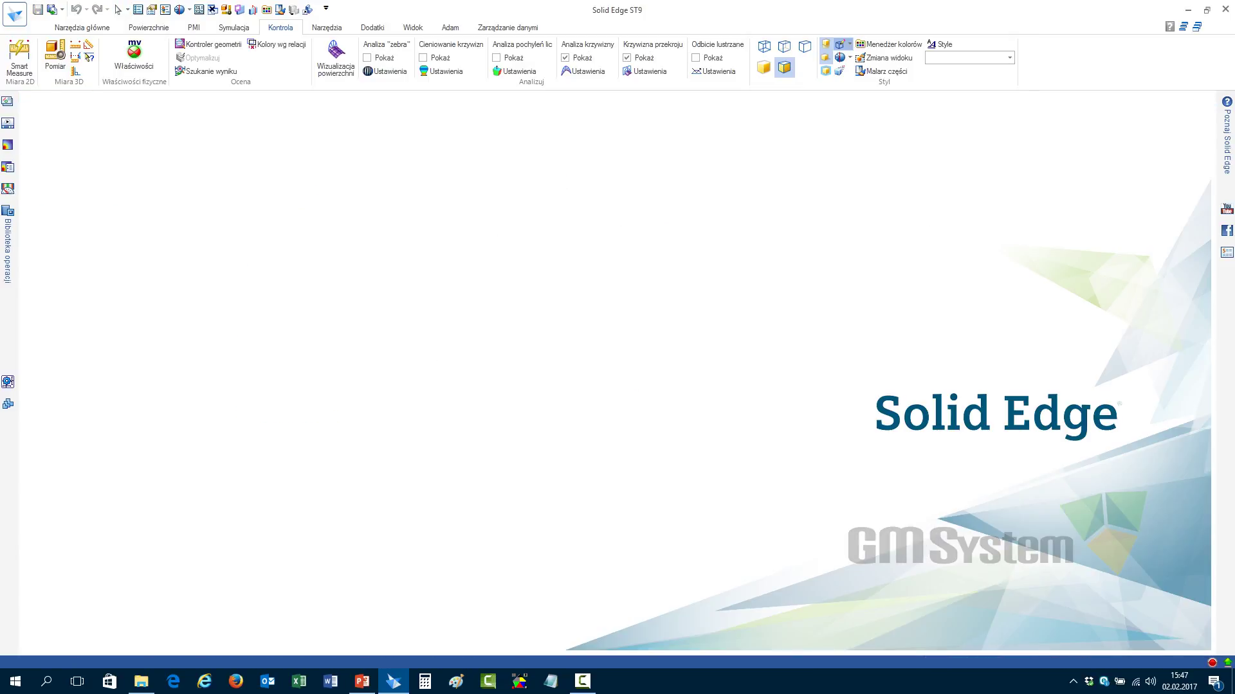
key("ctrl+o")
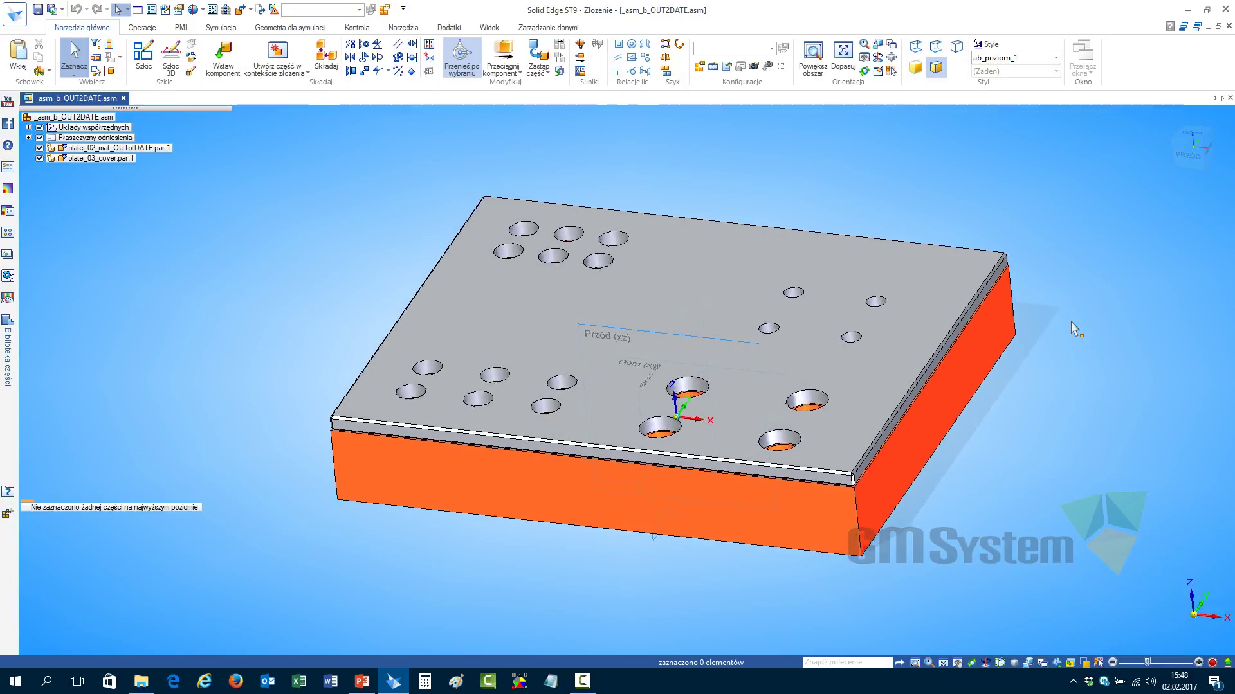
Open the Physical Properties Manager for the whole assembly and widen its document name and density columns
left_click(357, 29)
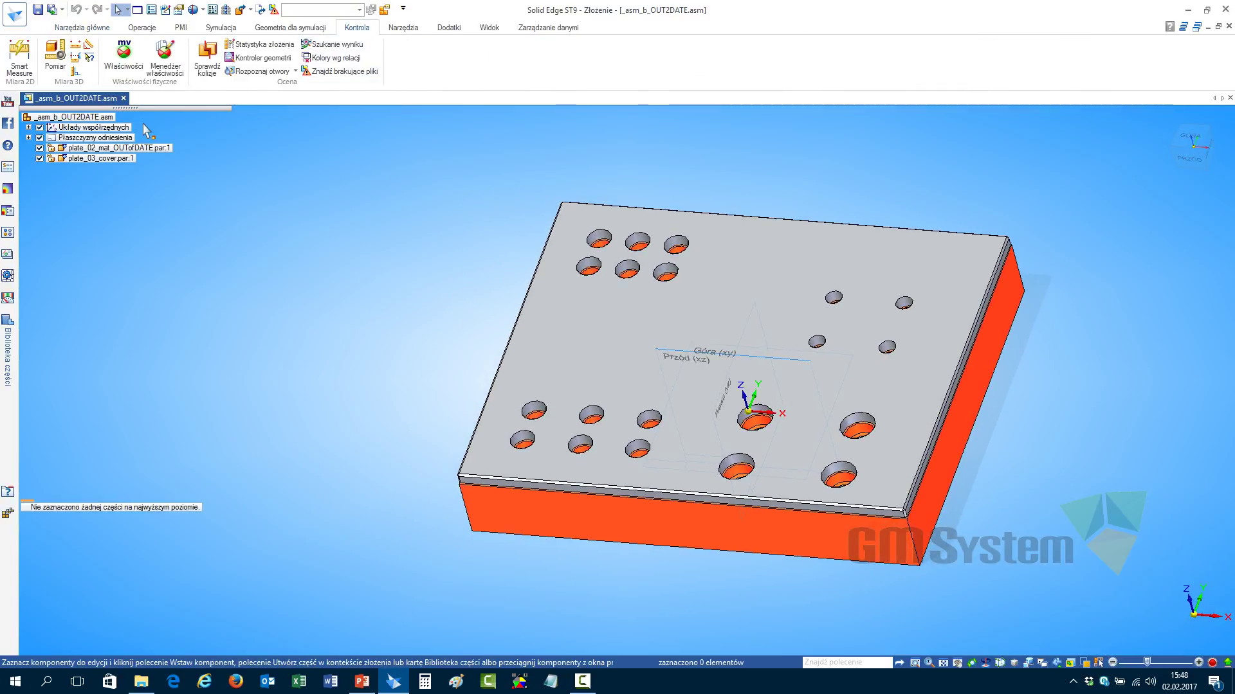
left_click(160, 57)
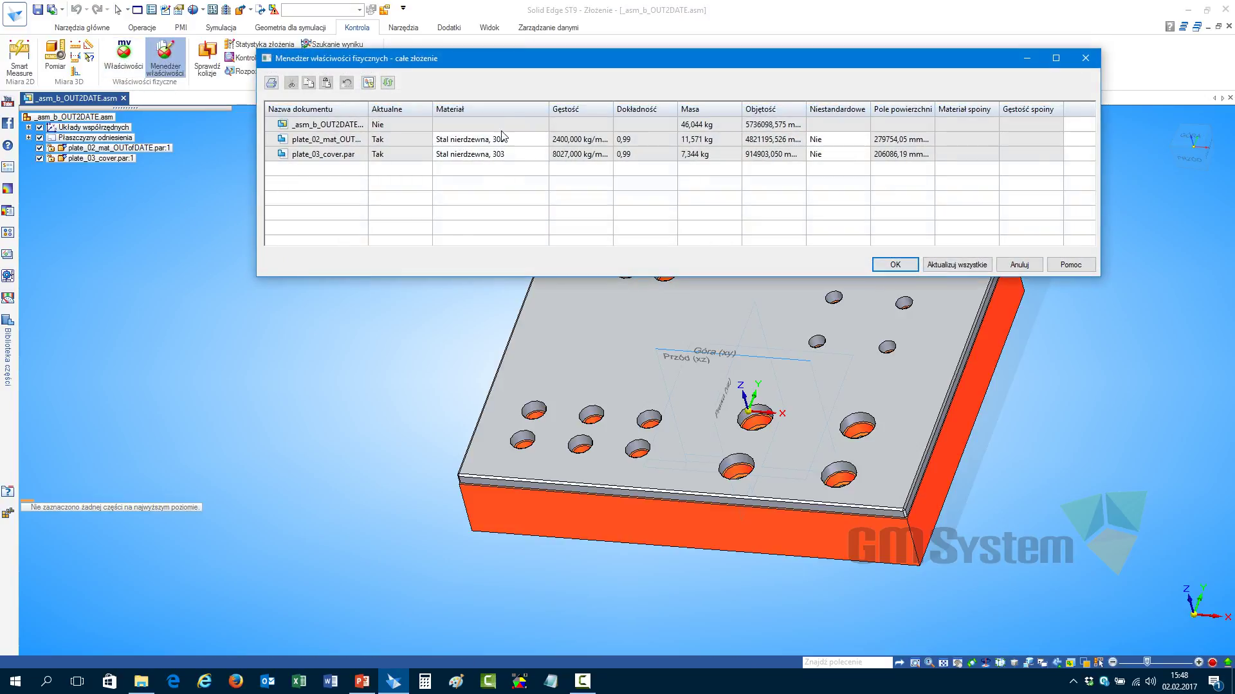
left_click_drag(516, 65, 460, 78)
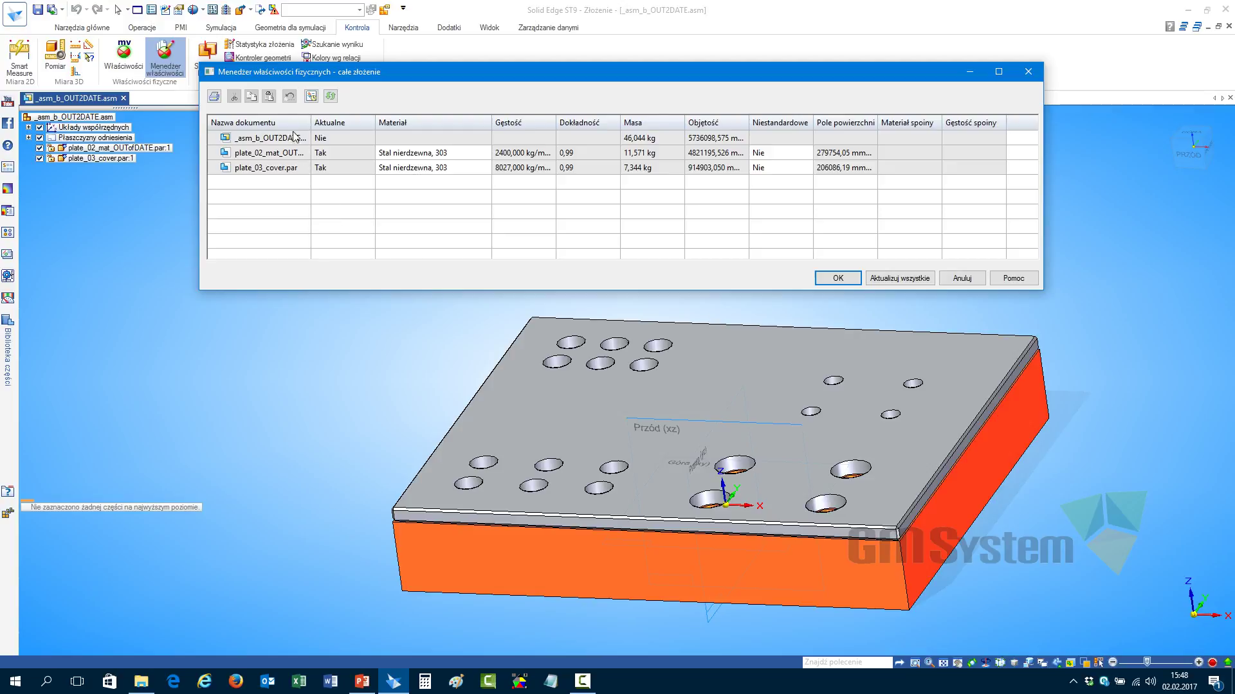
left_click_drag(310, 122, 349, 138)
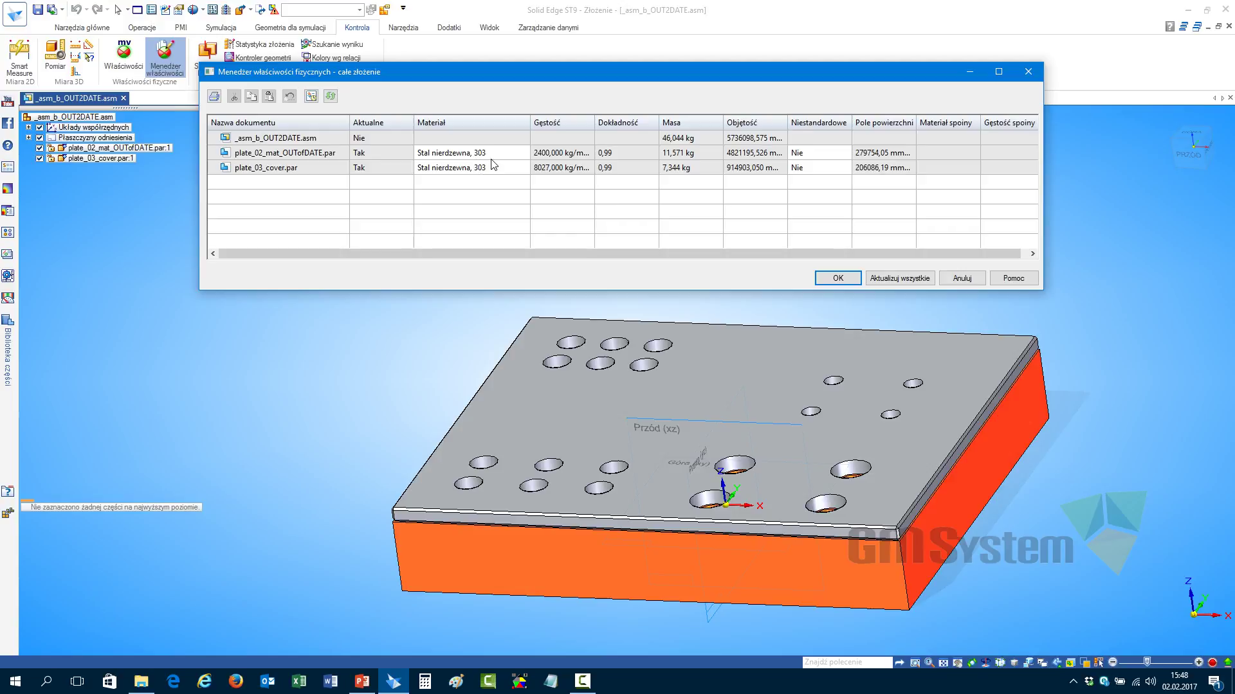
left_click_drag(594, 122, 632, 124)
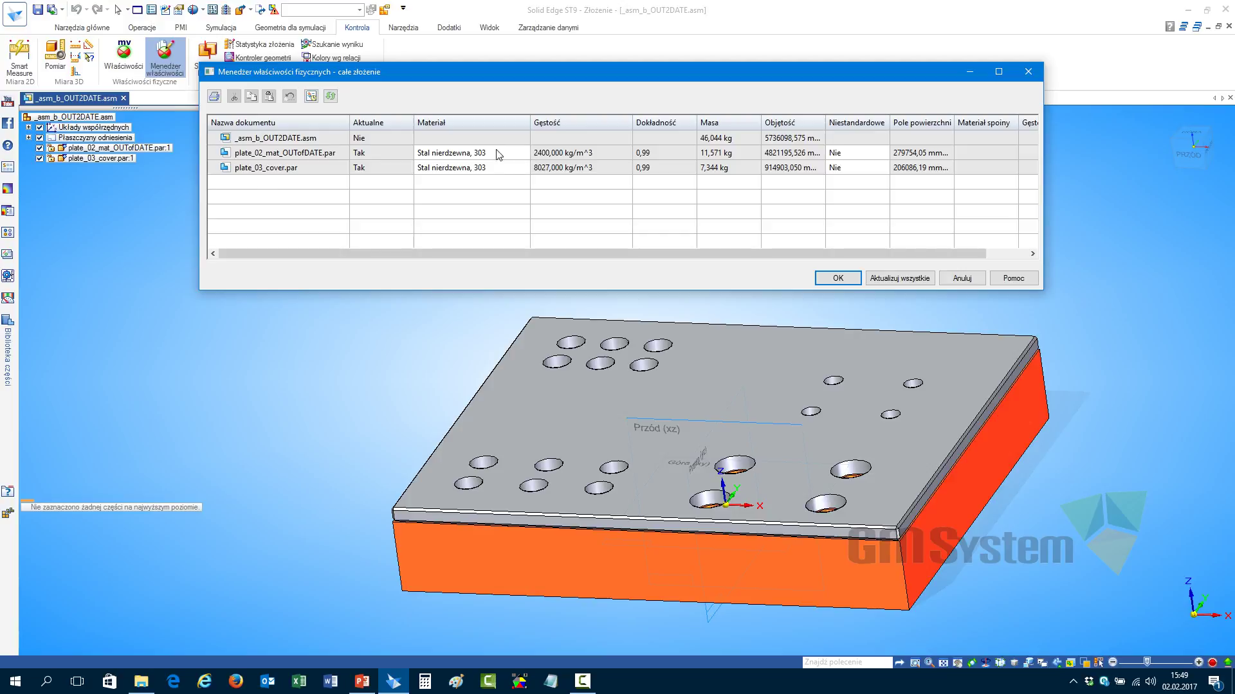
Check the assembly parts for outdated materials, update the material properties of plate_02_mat_OUTofDATE.par and accept the changes
left_click(311, 96)
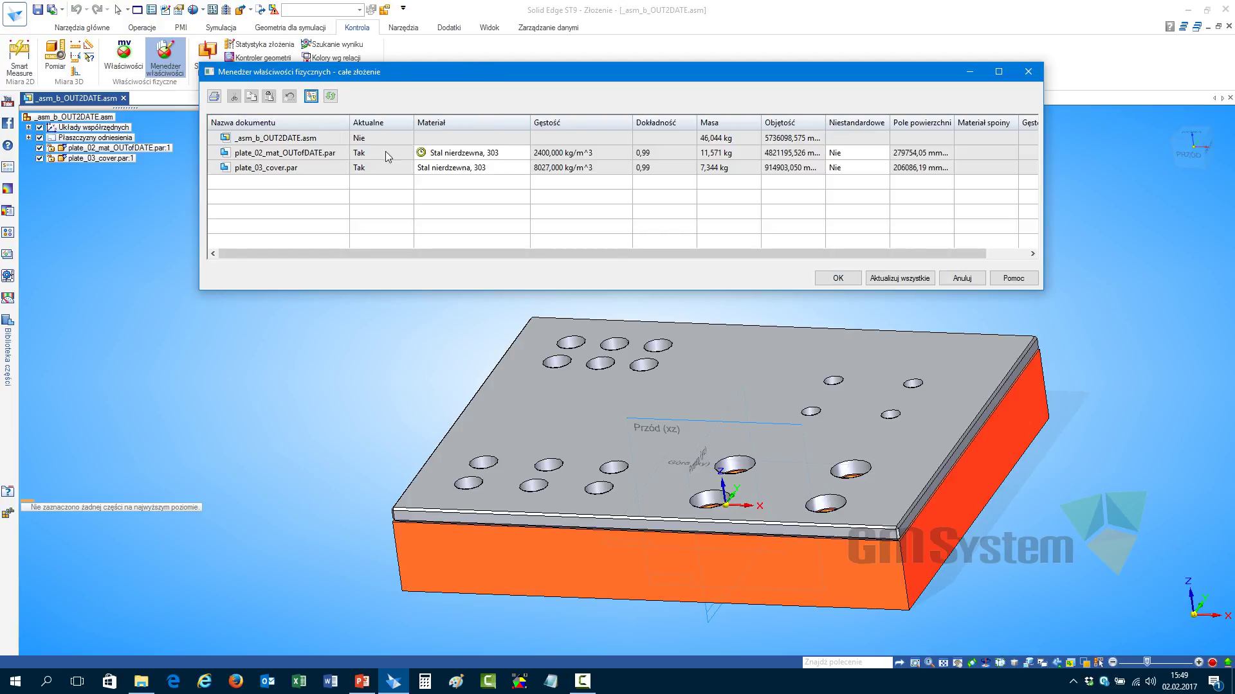
mouse_move(476, 157)
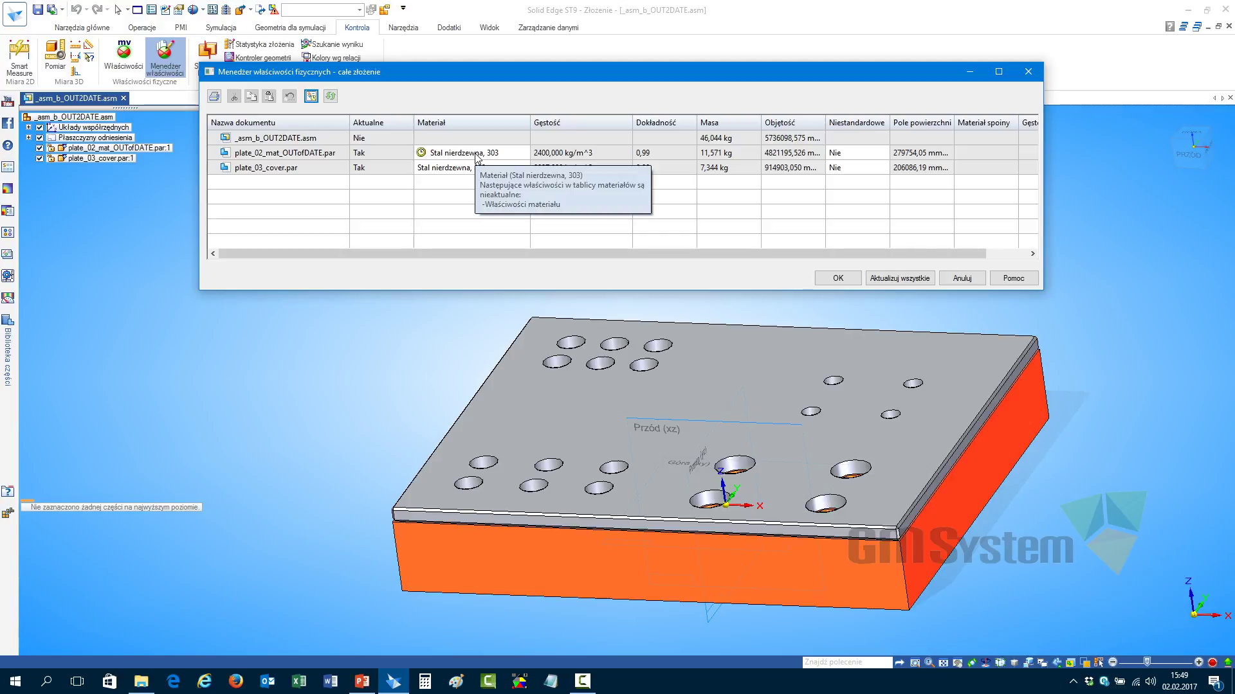
left_click(331, 97)
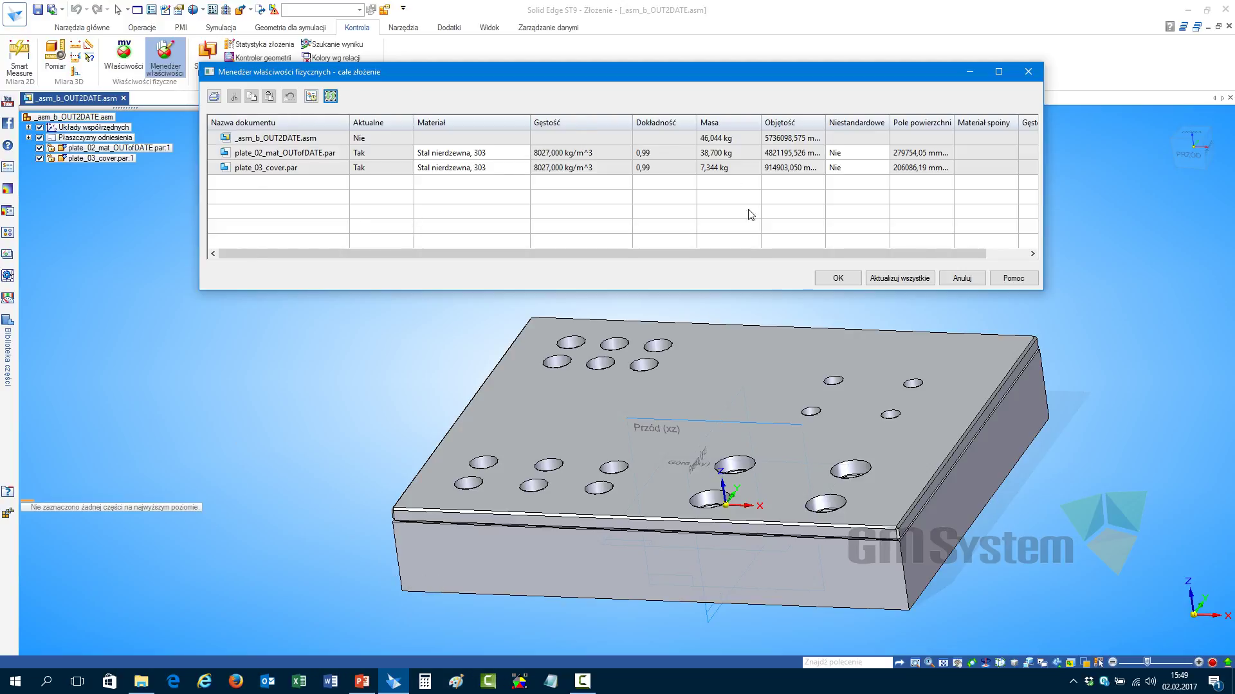
left_click(838, 278)
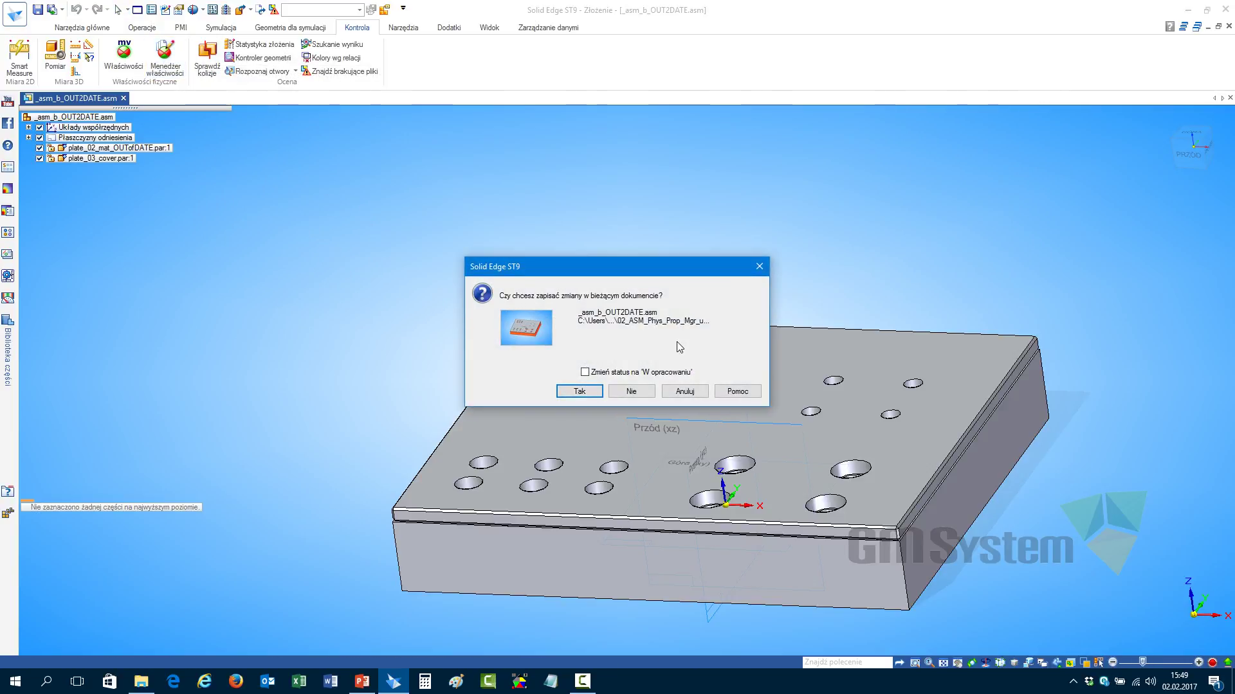
Close the assembly without saving and examine section view A-A in the drawing PAR_FILL_00.dft
left_click(631, 391)
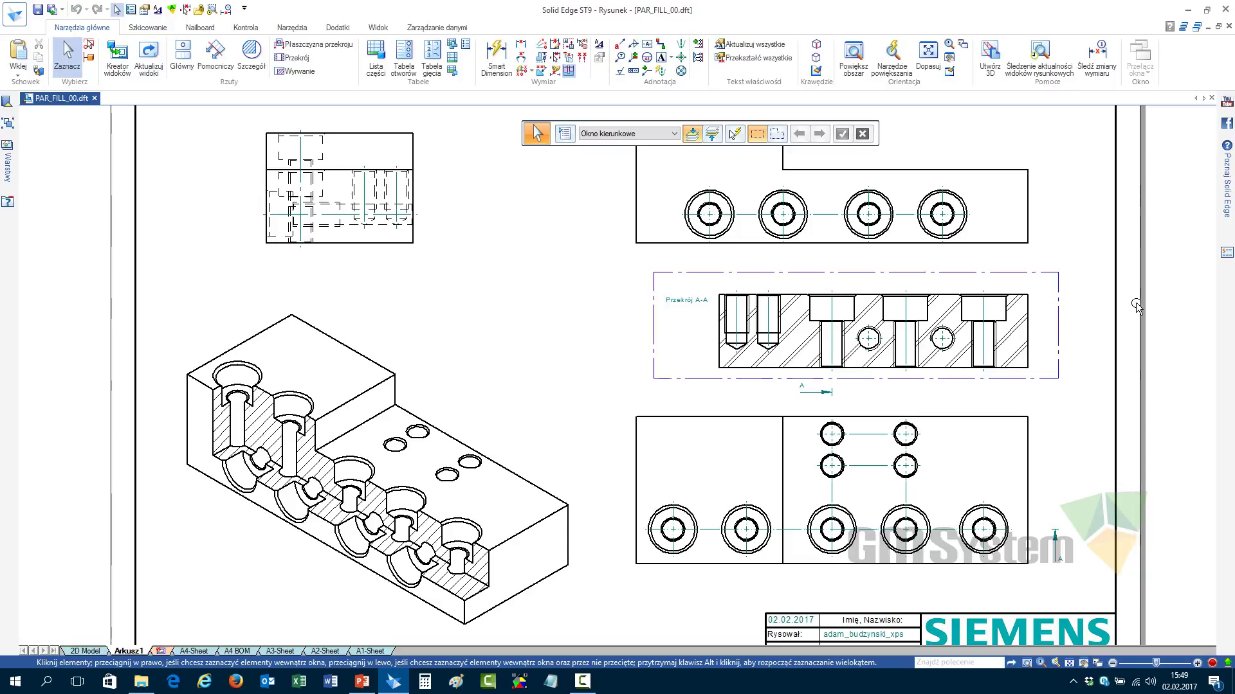
scroll(1090, 318, "up", 3)
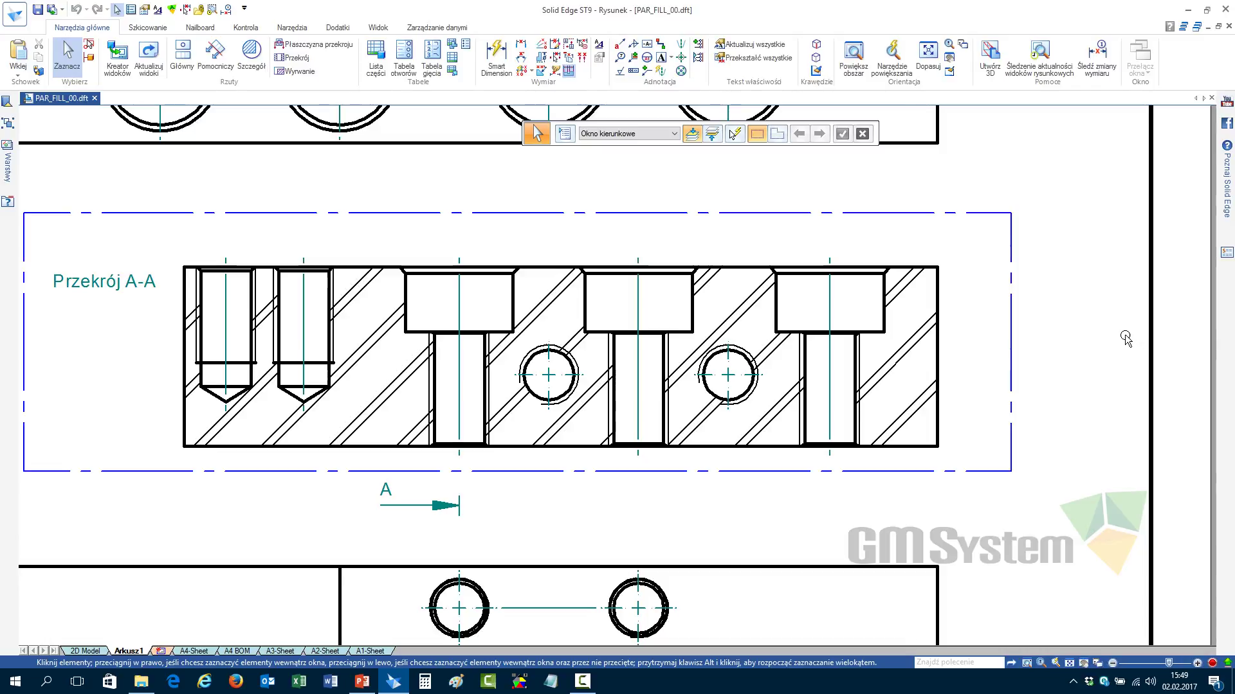
scroll(1125, 327, "down", 1)
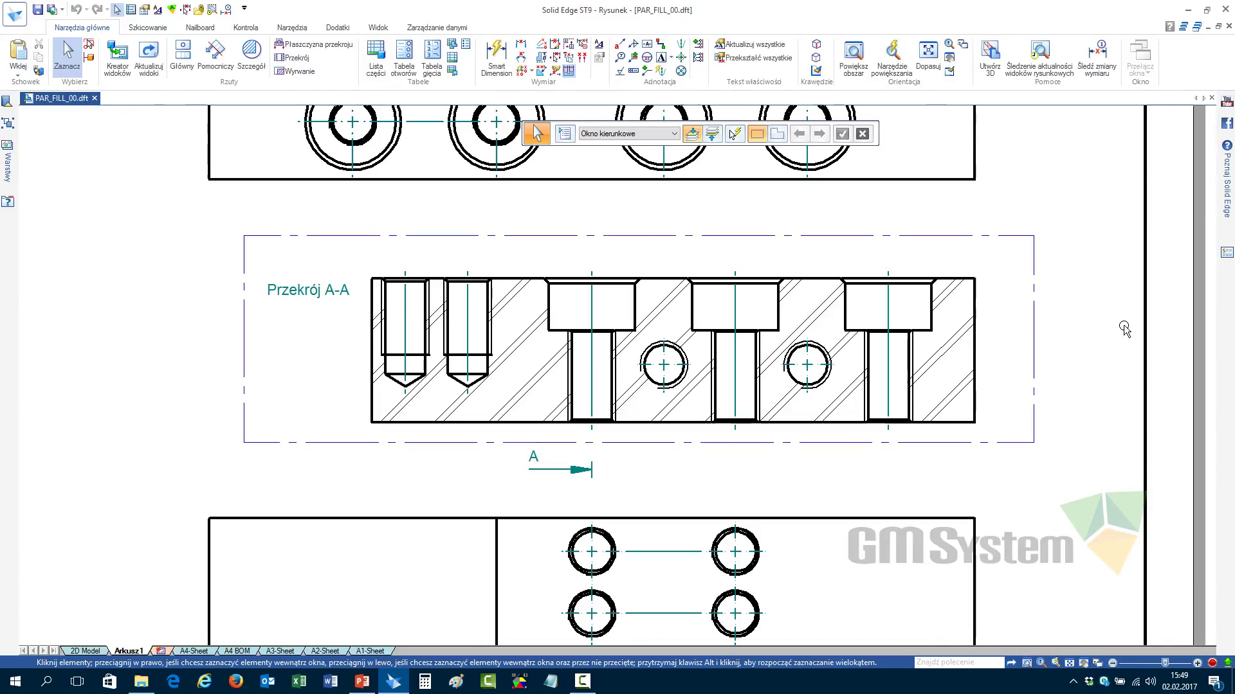
Open the part PAR_FILL_00.par from section view A-A of the drawing
left_click(968, 337)
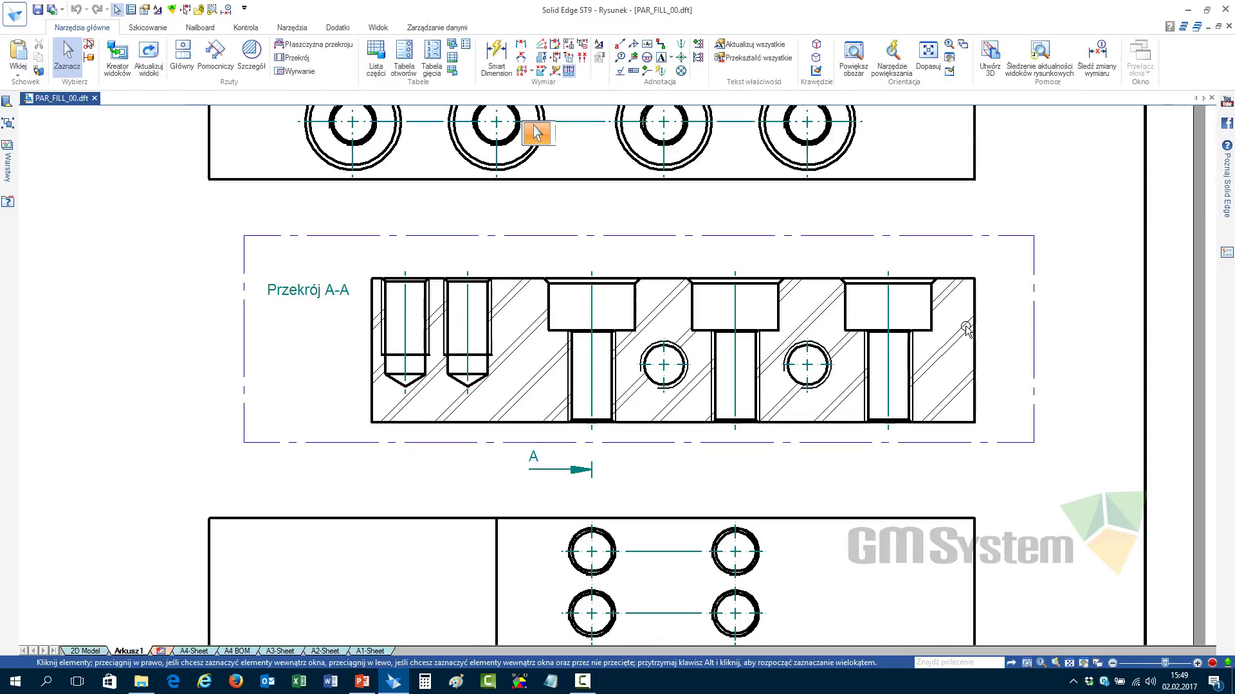
right_click(966, 328)
left_click(1072, 272)
double_click(974, 329)
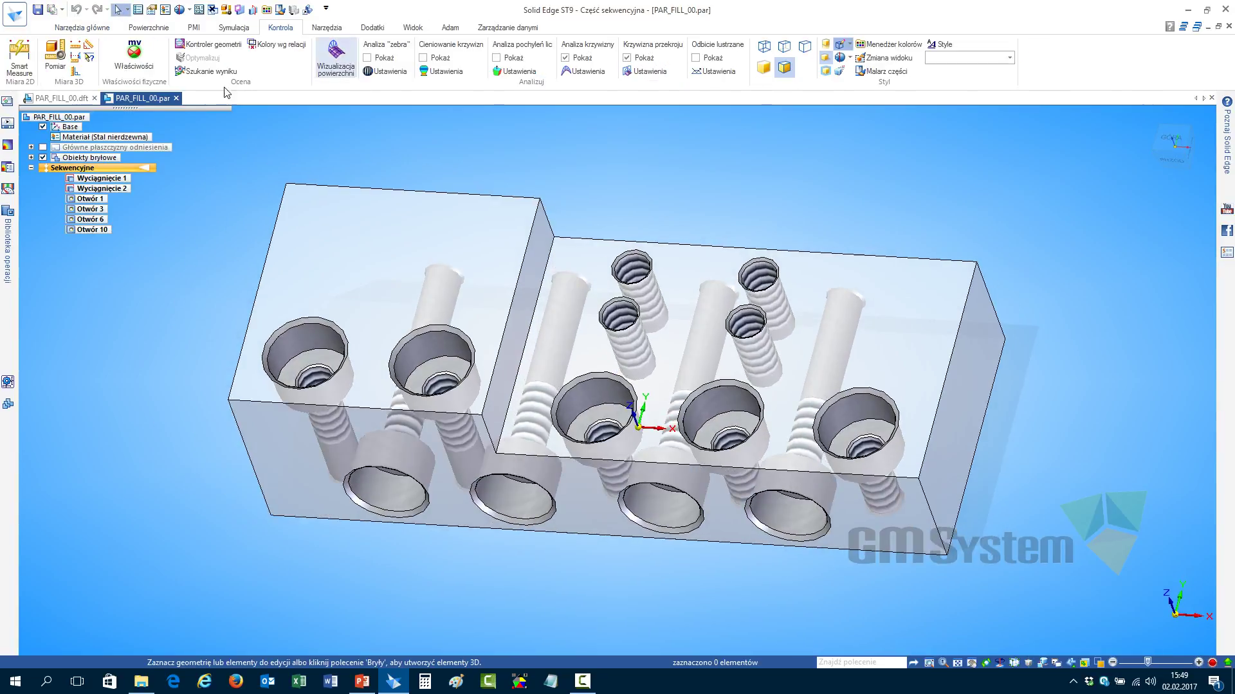
Update the outdated Stal nierdzewna material of PAR_FILL_00.par in the Material Table and apply it to the model, keeping the current face styles
right_click(141, 139)
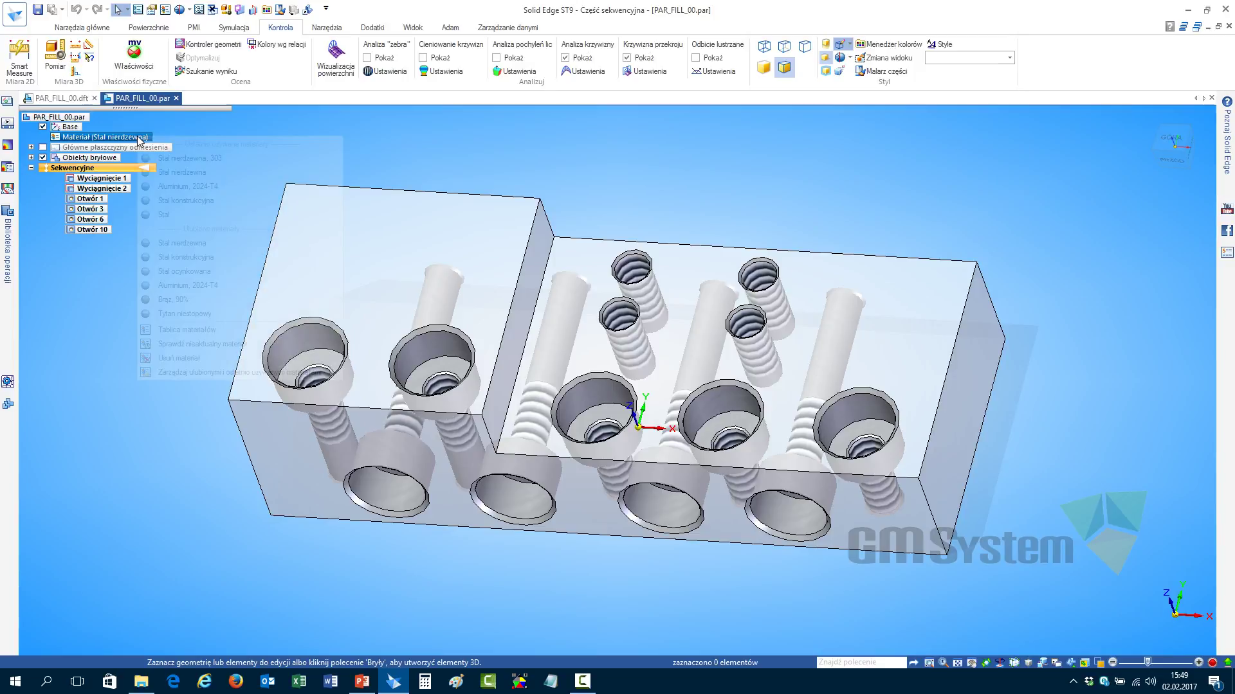
left_click(187, 330)
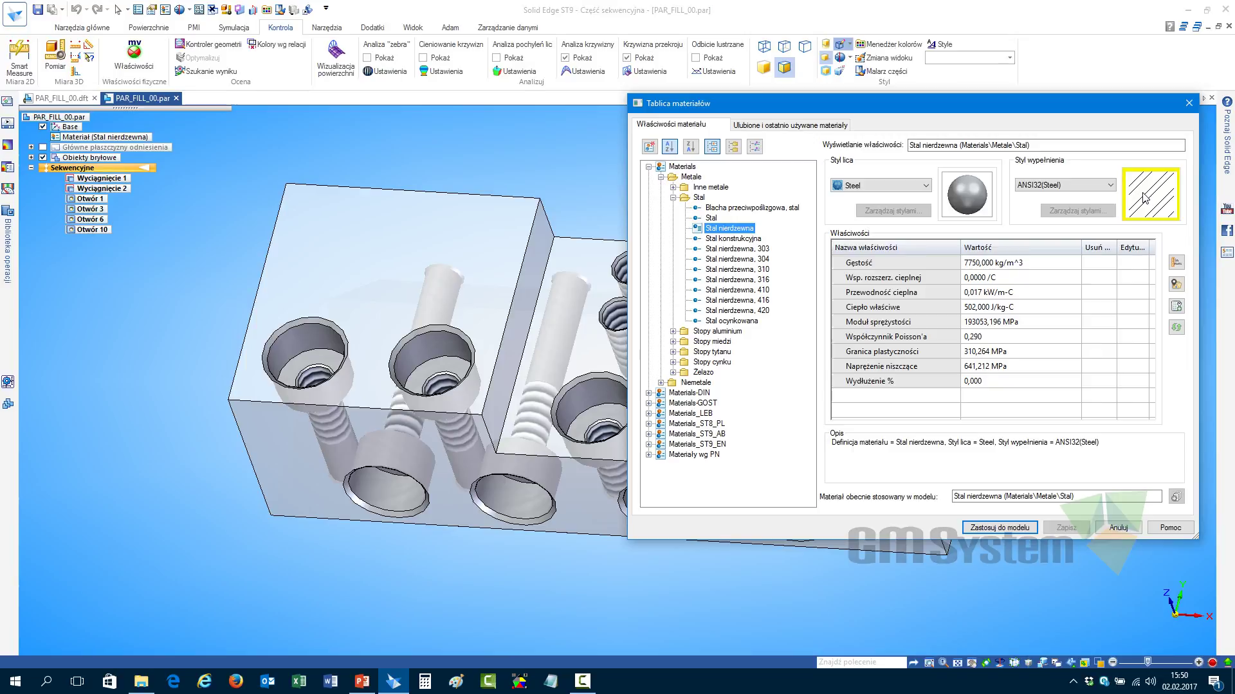
left_click(1180, 328)
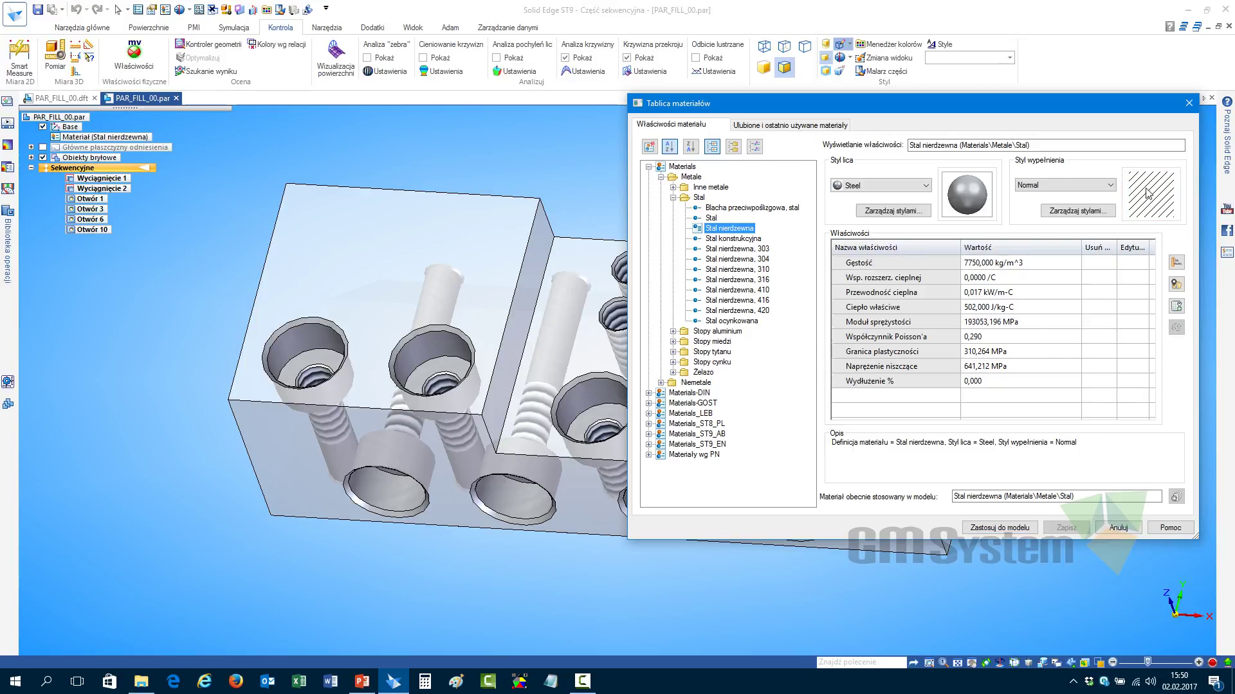
left_click(999, 527)
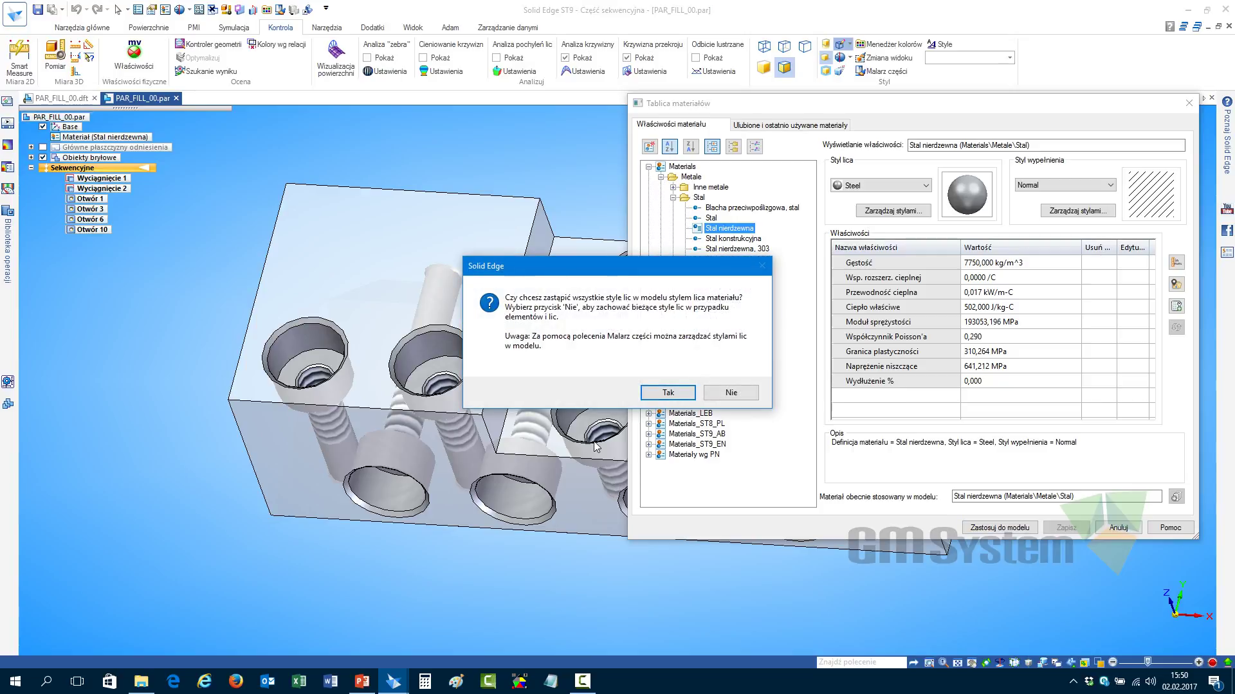
left_click(728, 392)
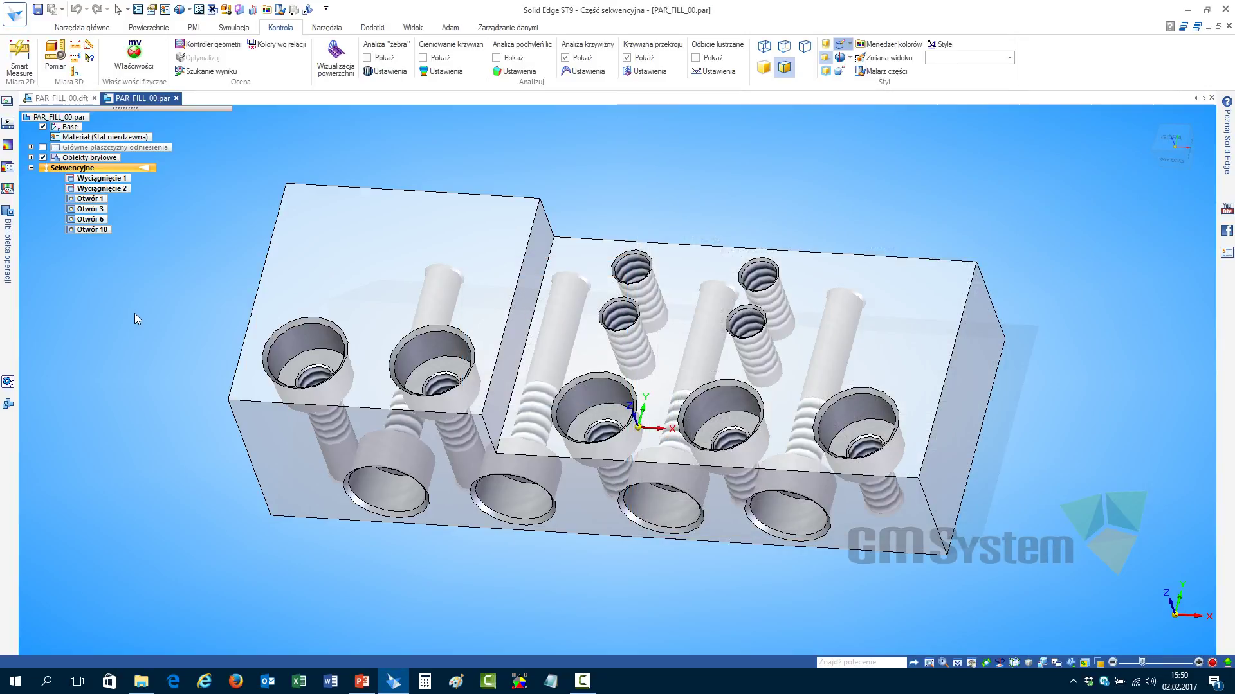
Return to the drawing PAR_FILL_00.dft to check the fill of section A-A, and close the drawing
left_click(61, 98)
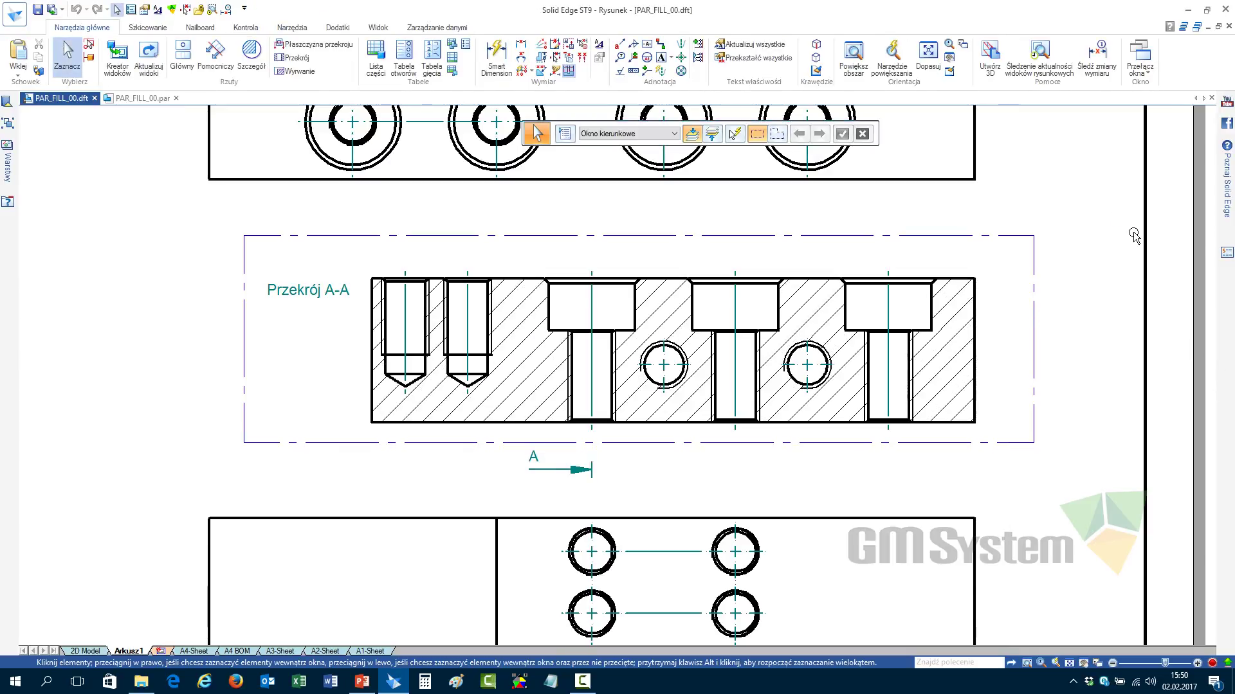
right_click_drag(1070, 276, 1072, 328)
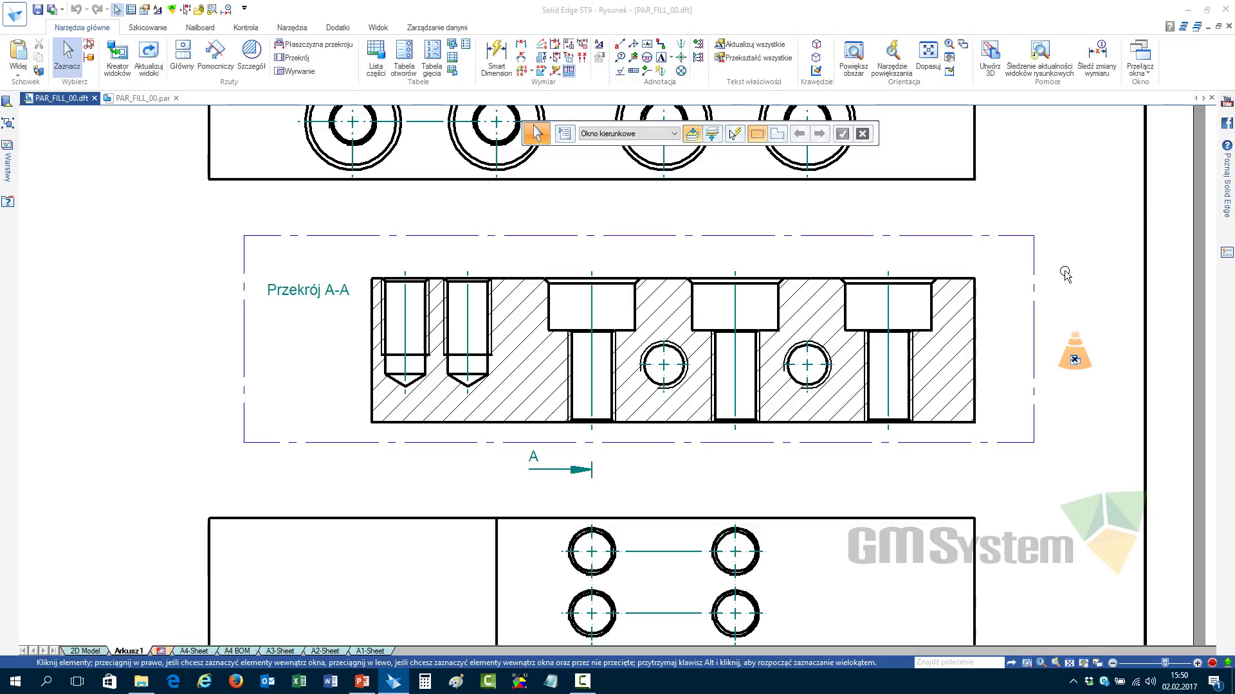
key("Return")
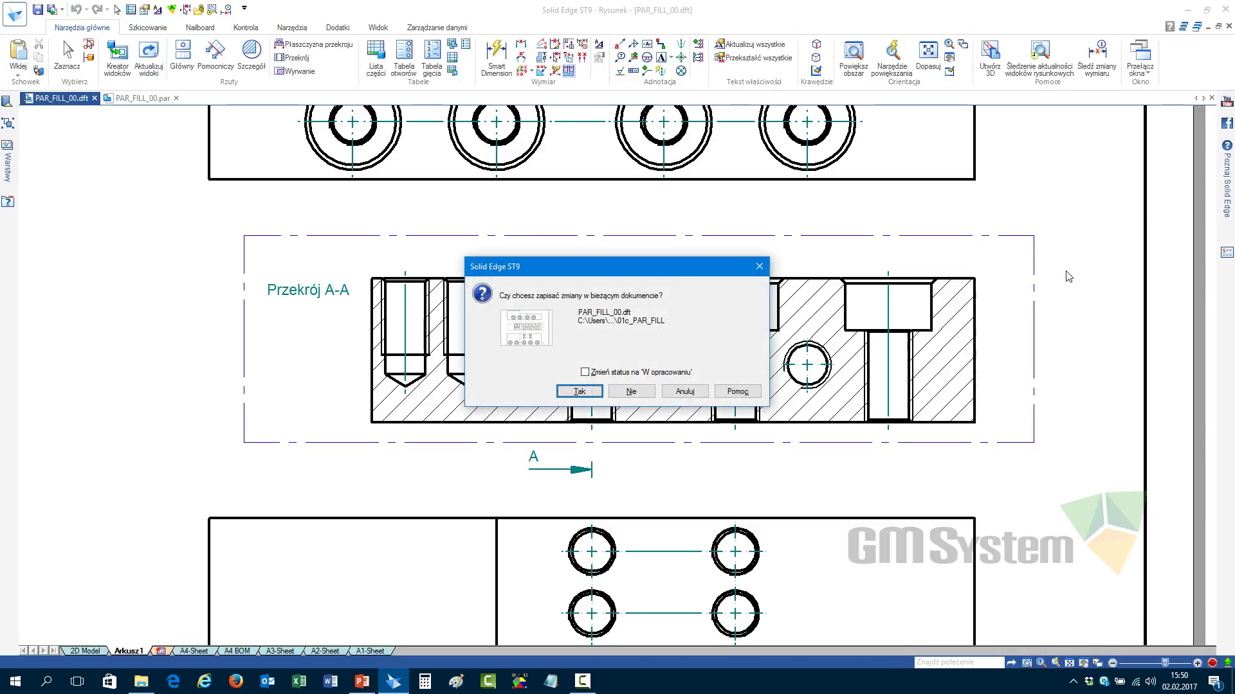
key("Return")
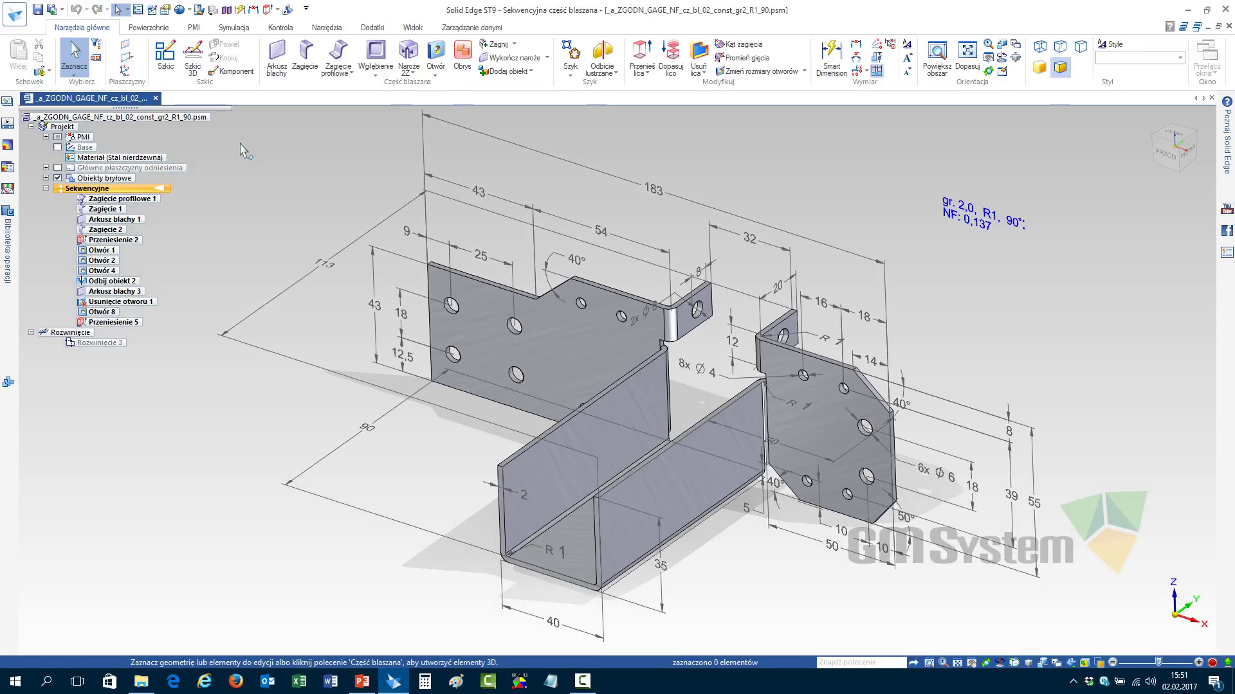
Review the gage properties "ustawienia gr2,0 R1" in the Material Table of the _a_ZGODN_GAGE sheet metal part, and leave without applying
right_click(97, 158)
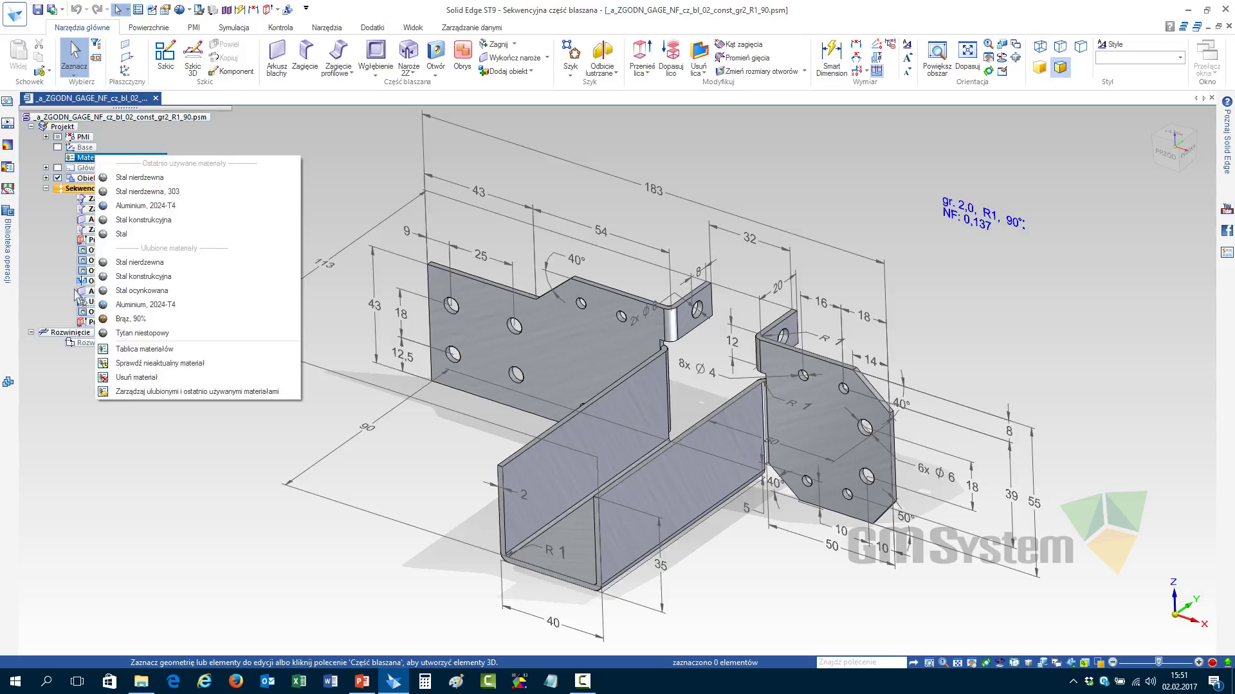
left_click(166, 349)
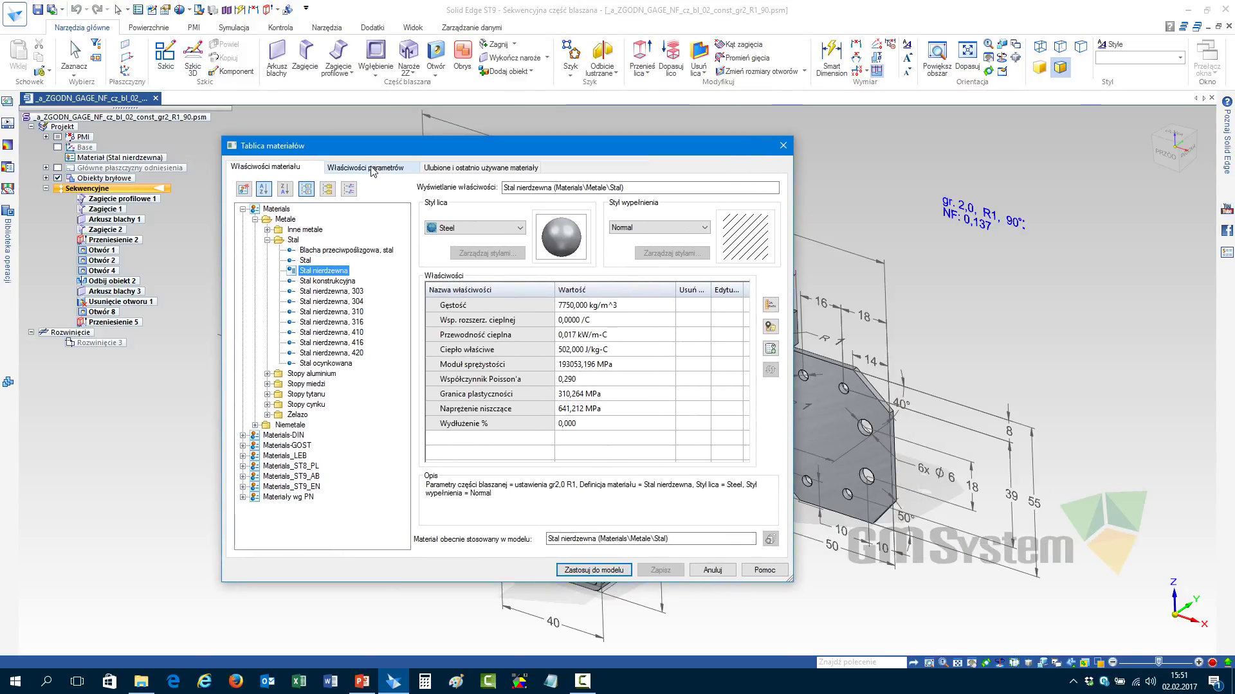
left_click(371, 168)
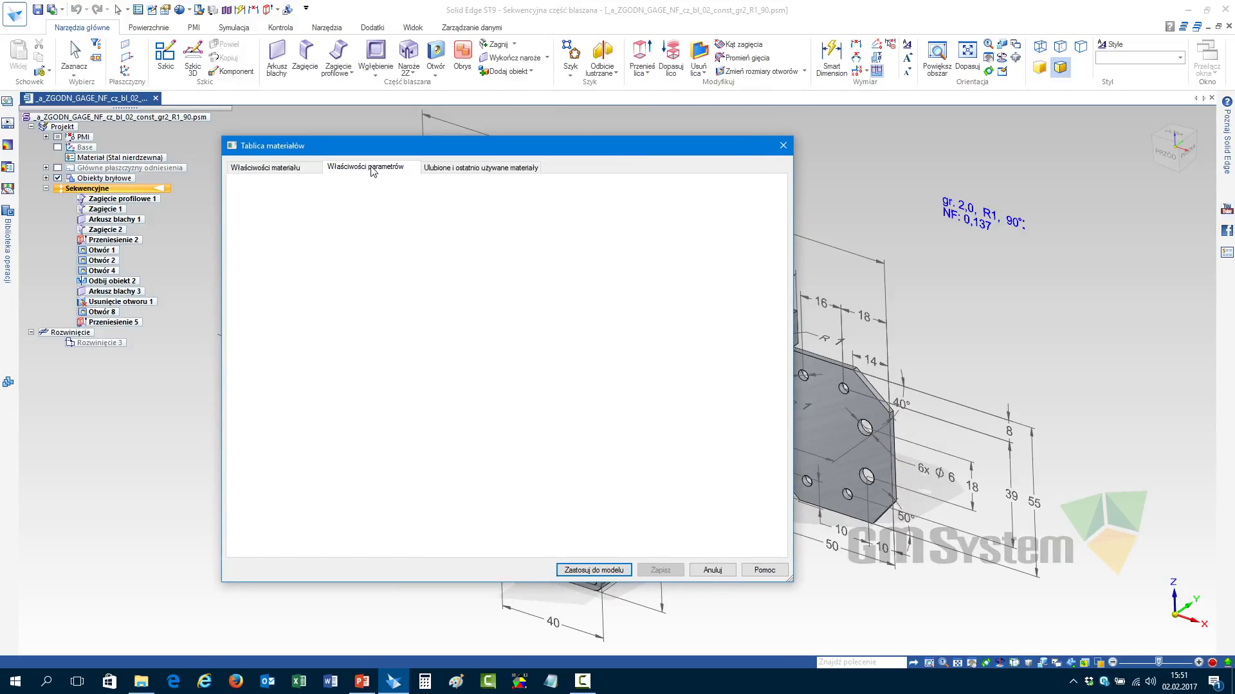
left_click(585, 281)
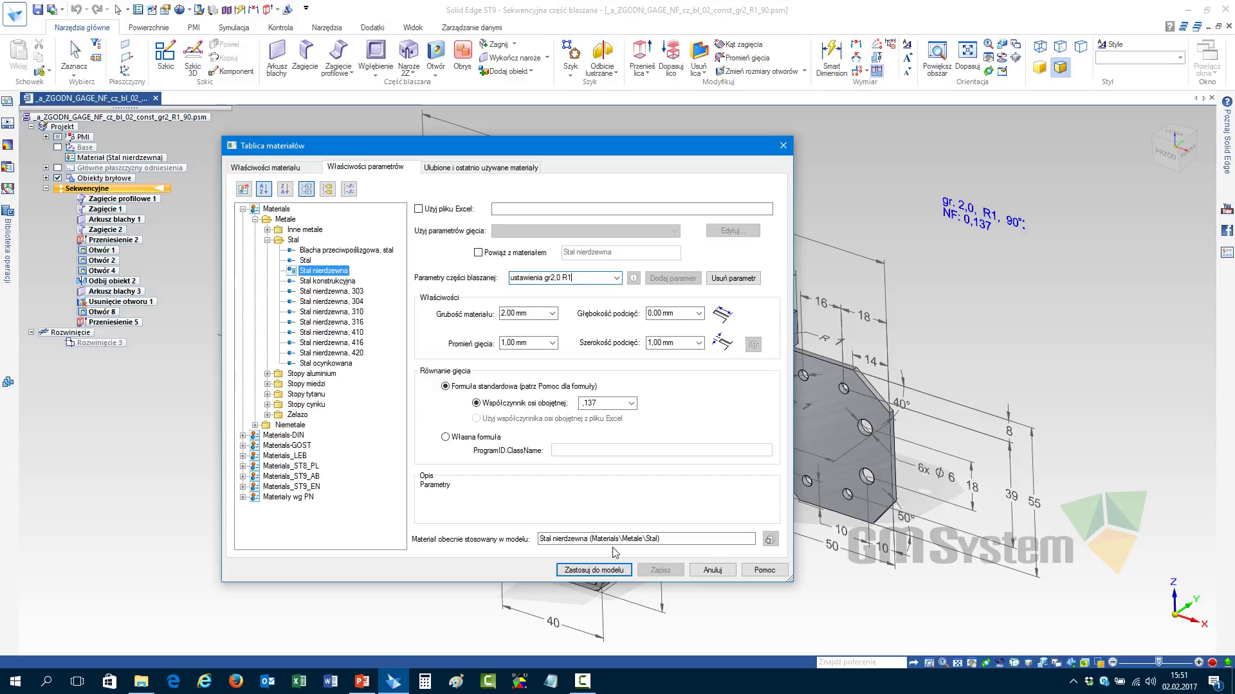
left_click(710, 571)
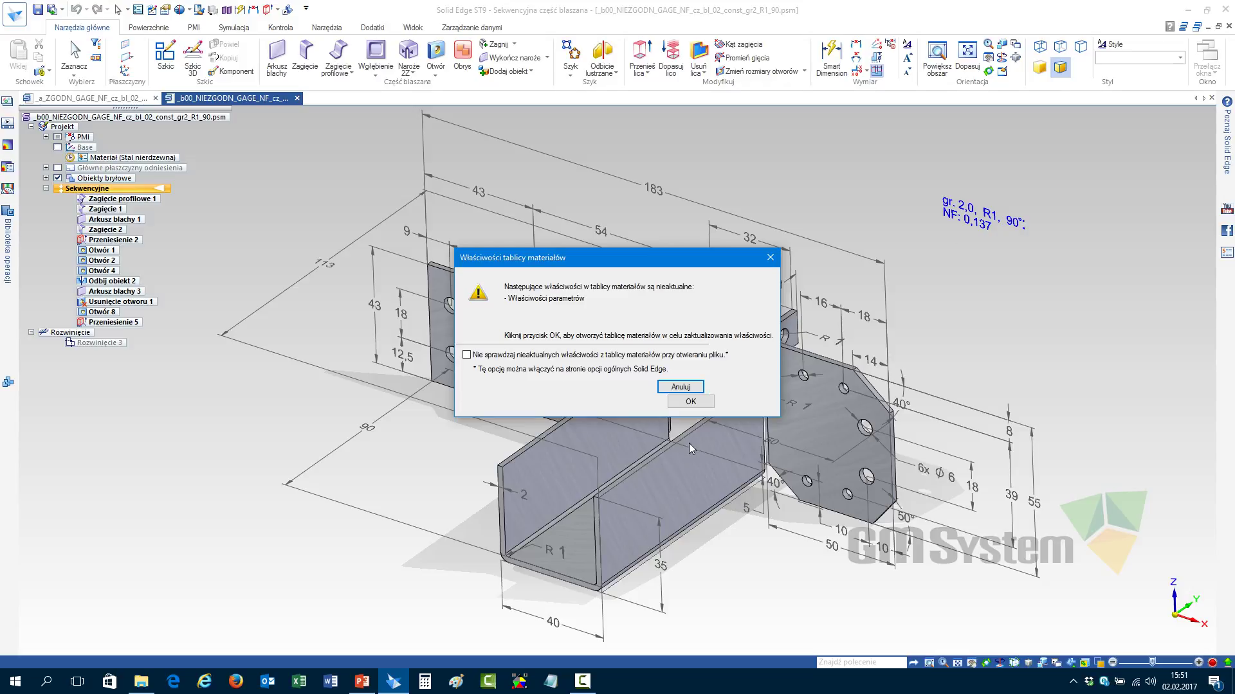
Update the outdated neutral factor of gage "ustawienia gr2,0 R1" to 0,137 in the _b00_NIEZGODN_GAGE part and apply it to the model
left_click(690, 402)
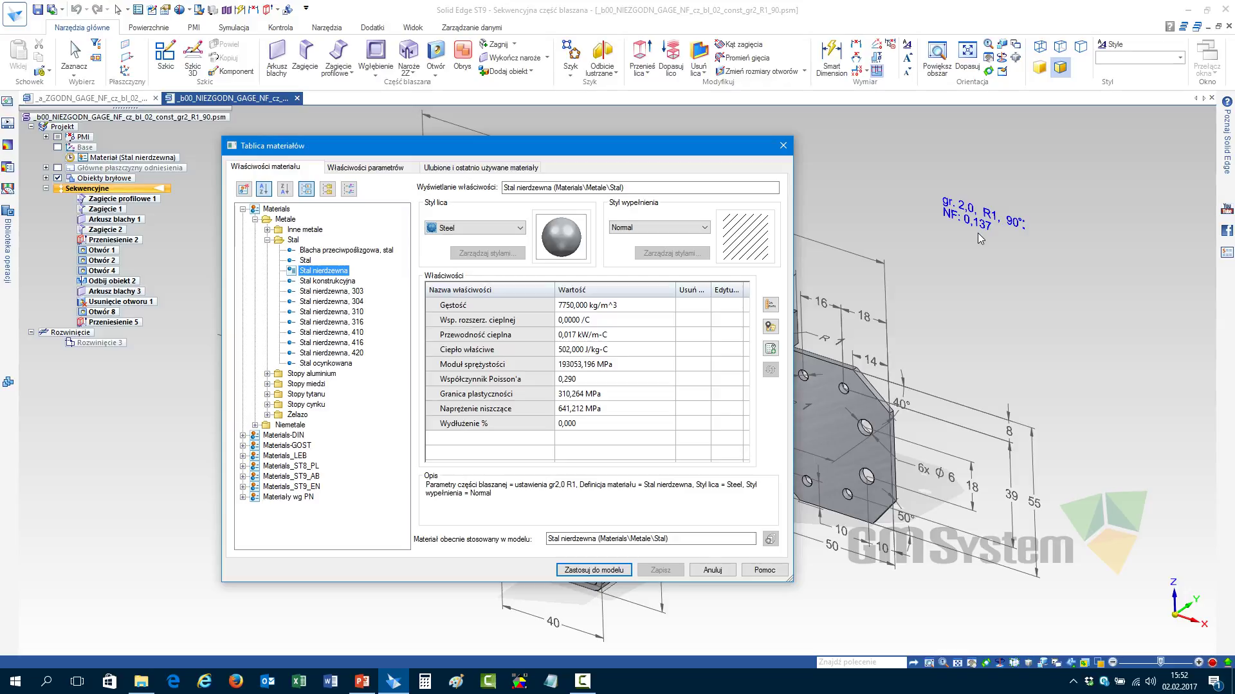
left_click(376, 166)
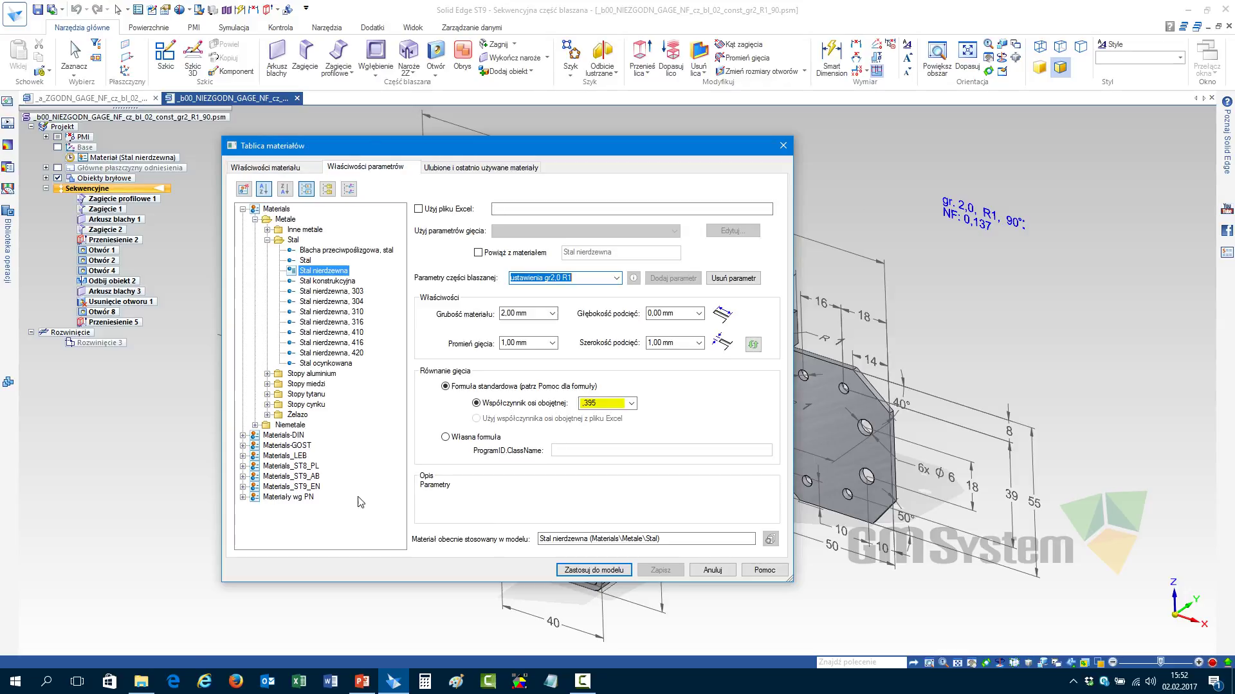
left_click(607, 404)
left_click(608, 404)
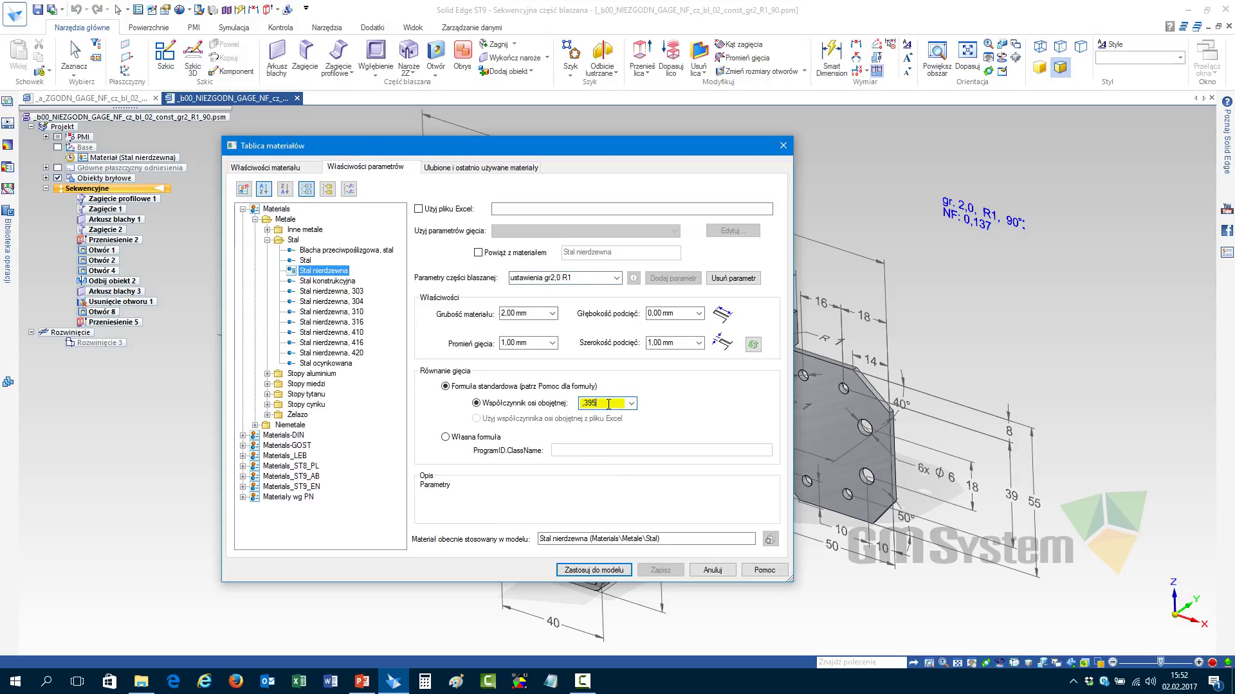
left_click(756, 345)
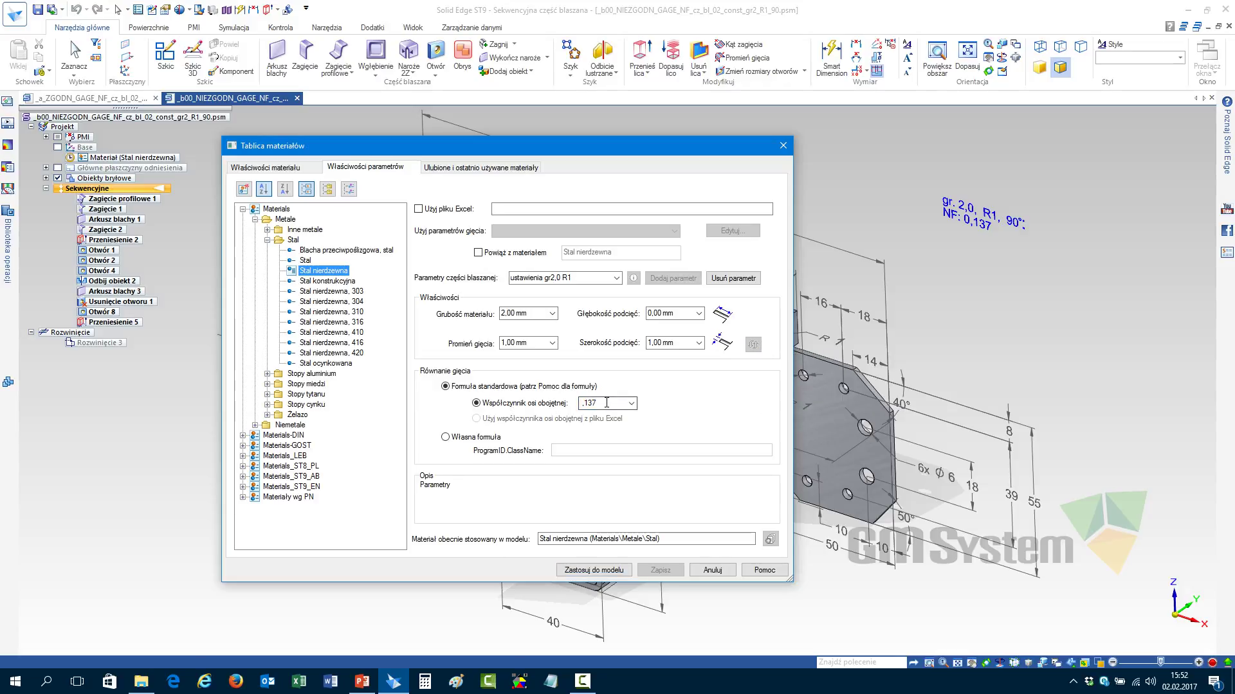
left_click(586, 571)
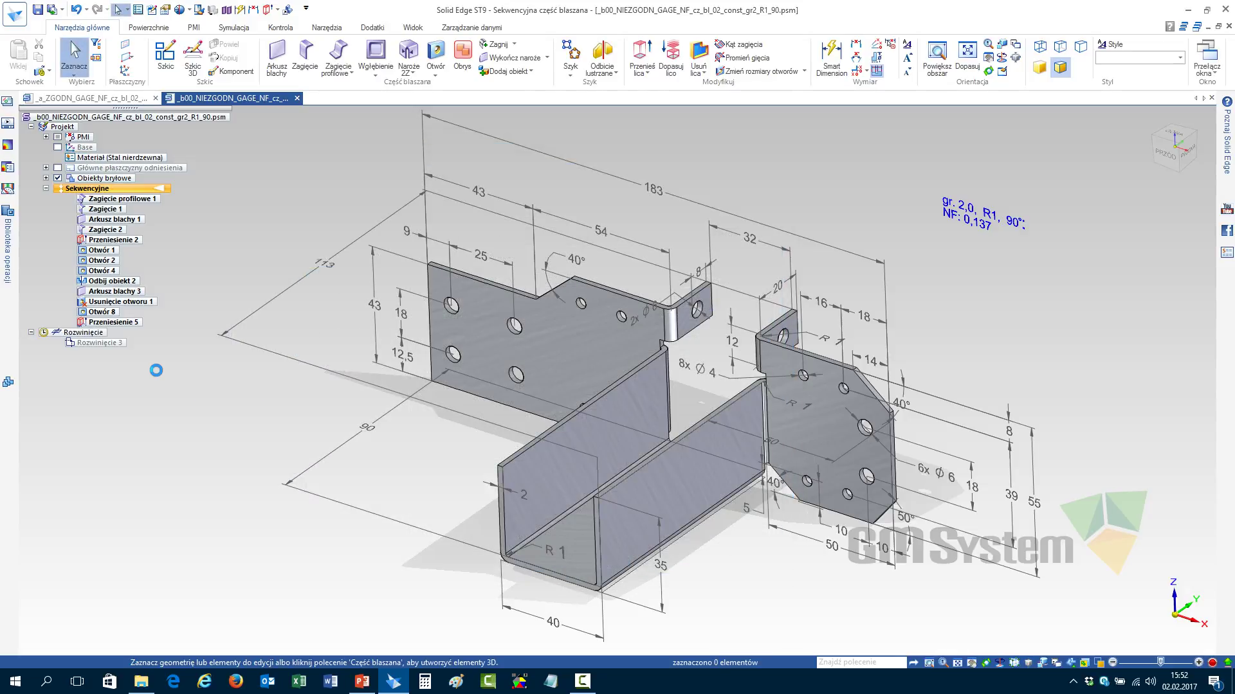
Close the sheet metal parts without saving and open the drawing _połączenie śrubowe.dft
right_click(1105, 316)
left_click(1113, 300)
key("alt+F4")
key("n")
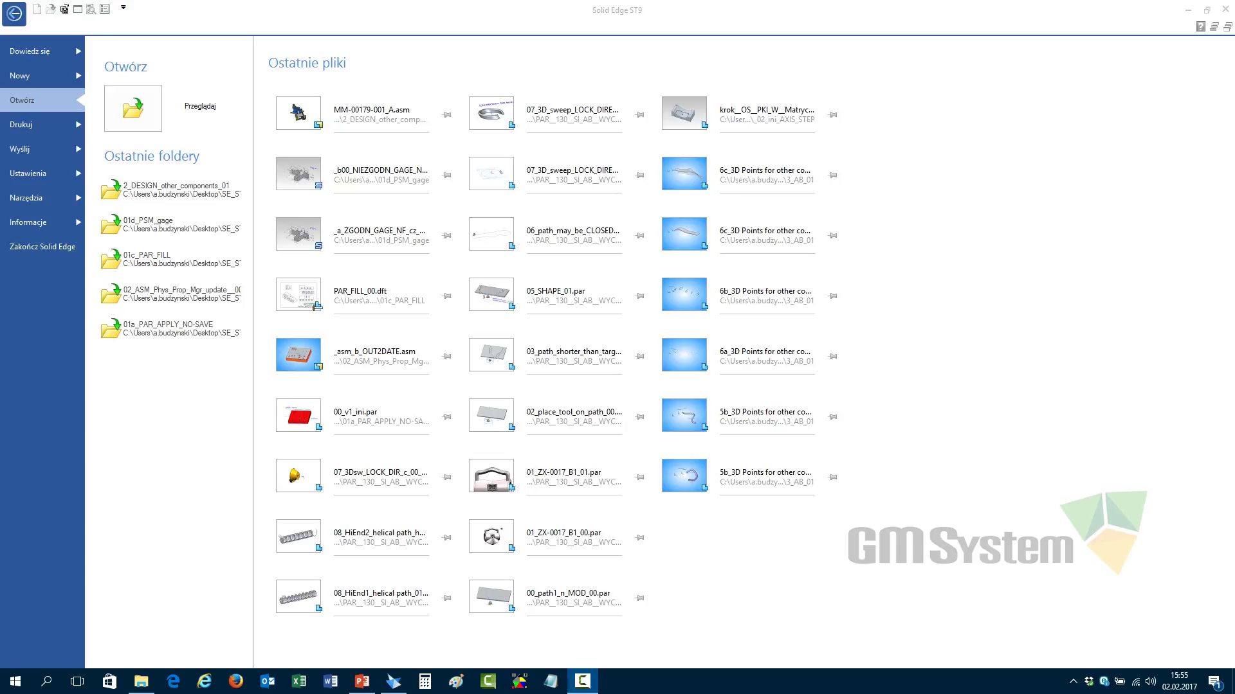
key("super+e")
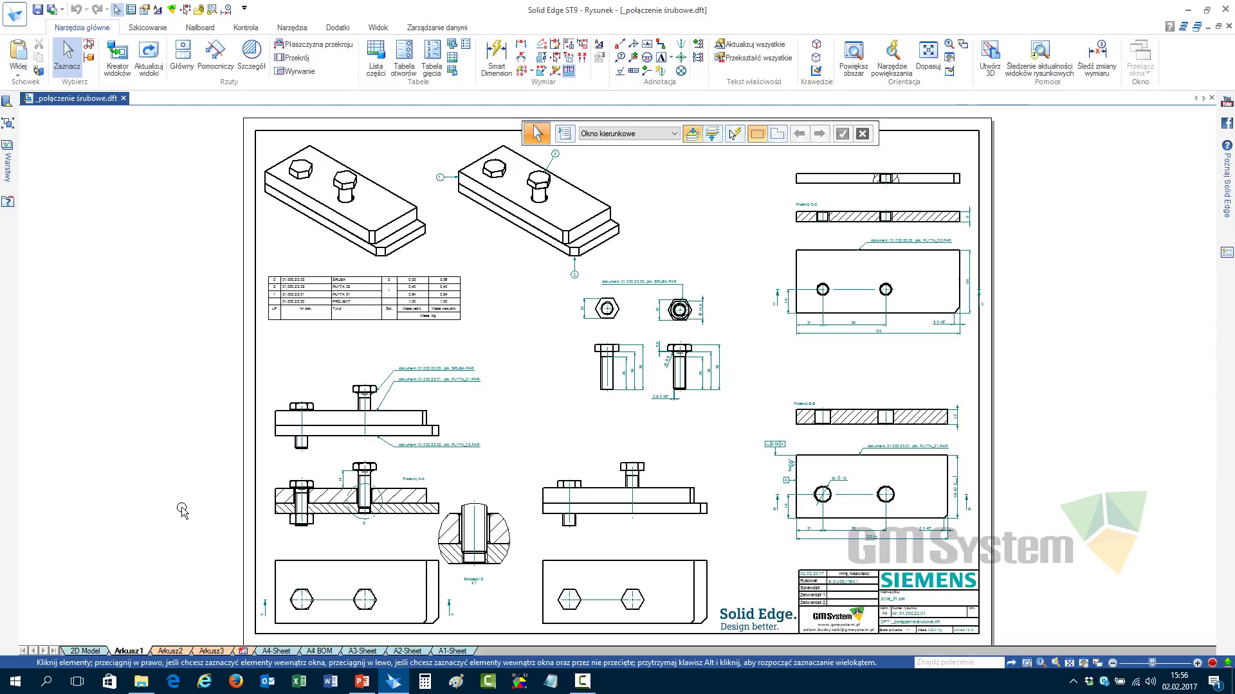
Examine section A-A, detail D and the neighbouring bolted joint views on sheet Arkusz1
scroll(196, 518, "up", 4)
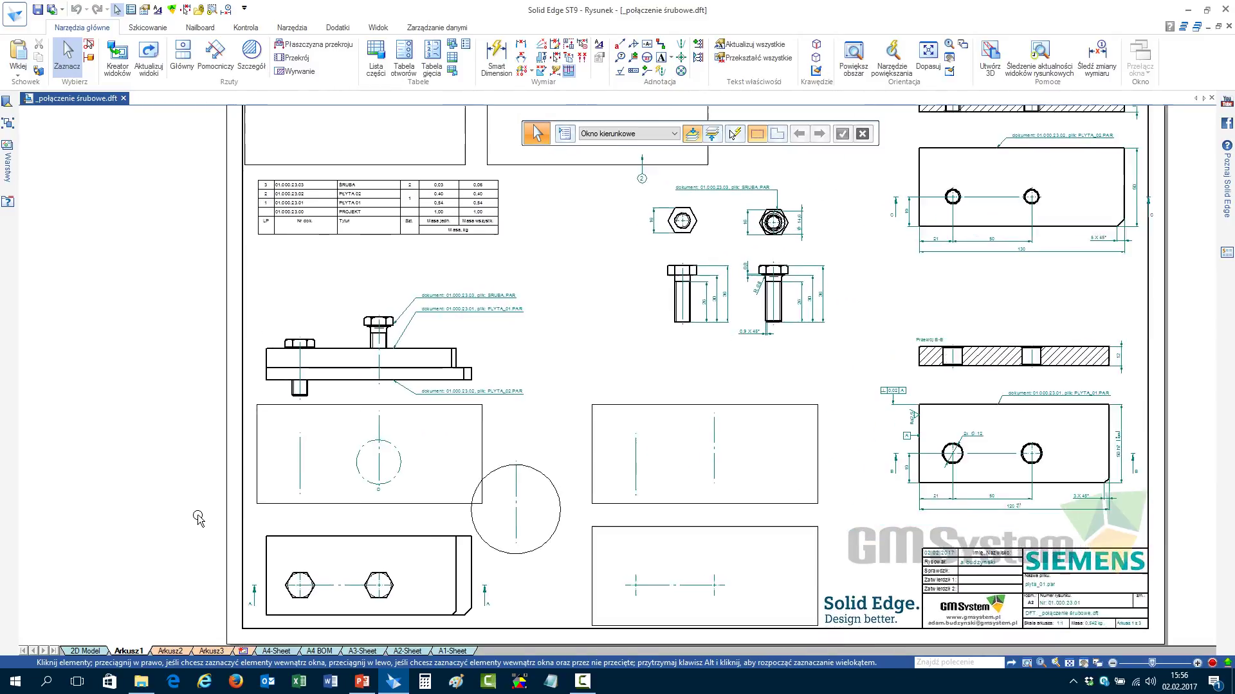
scroll(199, 518, "up", 5)
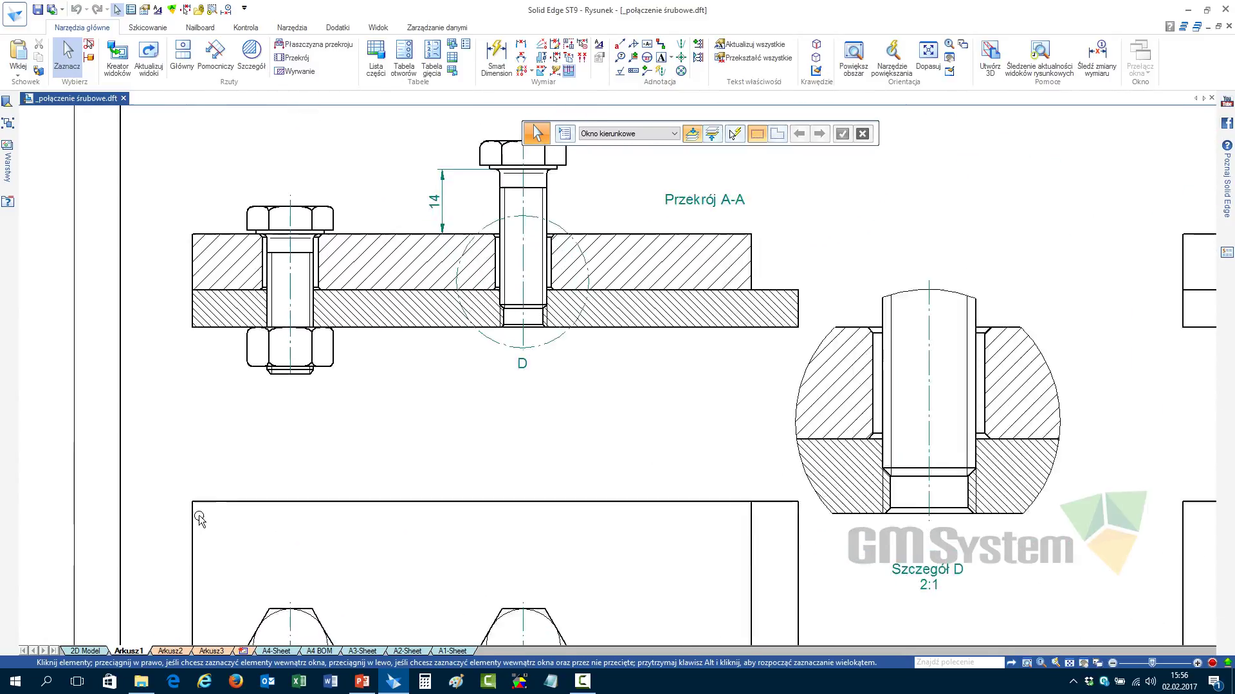
scroll(510, 565, "down", 4)
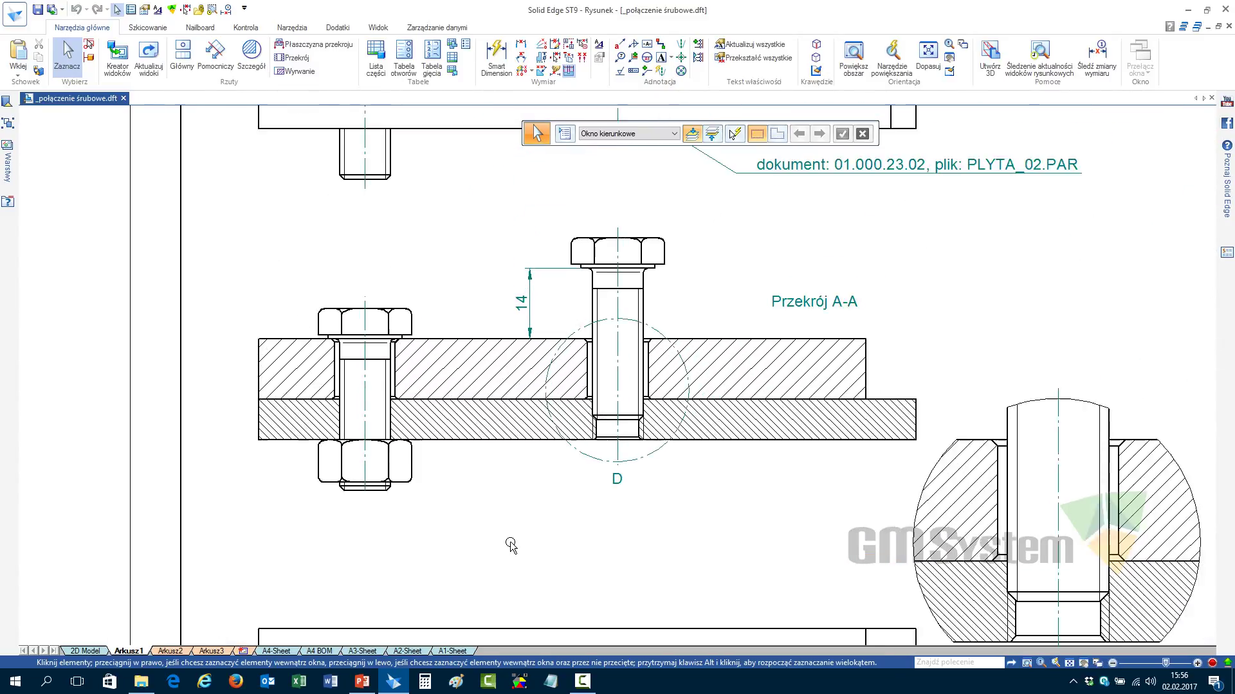
scroll(442, 325, "down", 1)
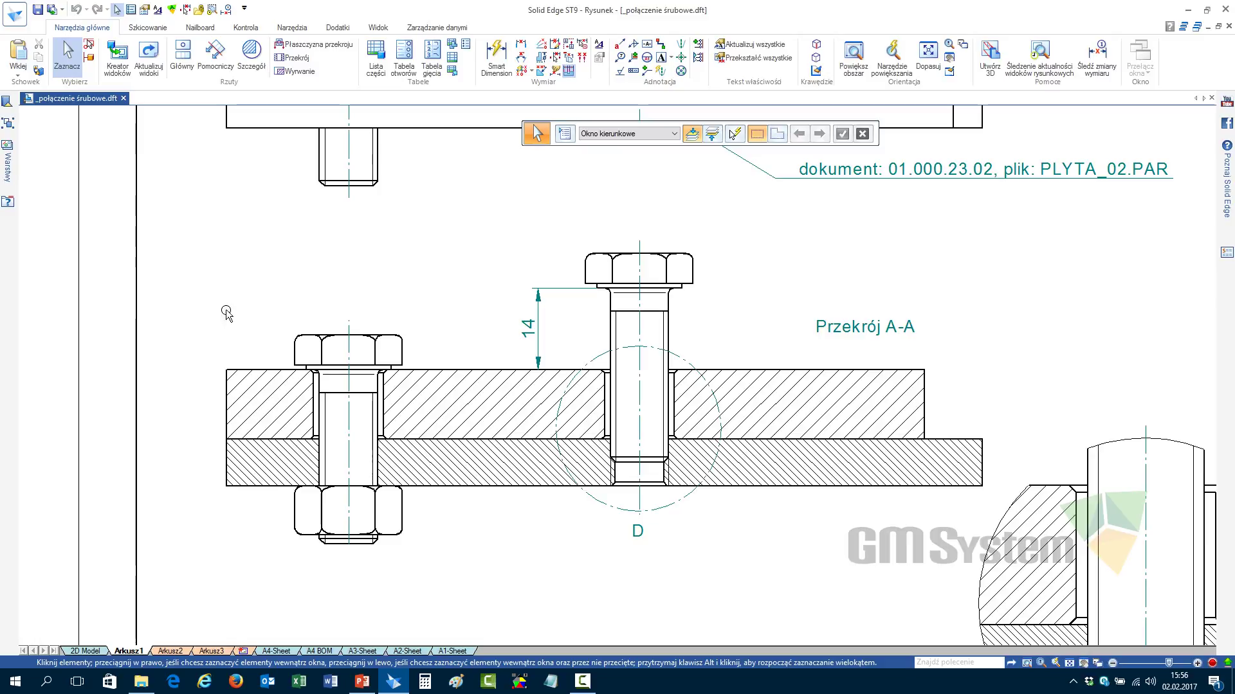
scroll(287, 334, "up", 3)
scroll(287, 332, "up", 2)
scroll(289, 334, "down", 5)
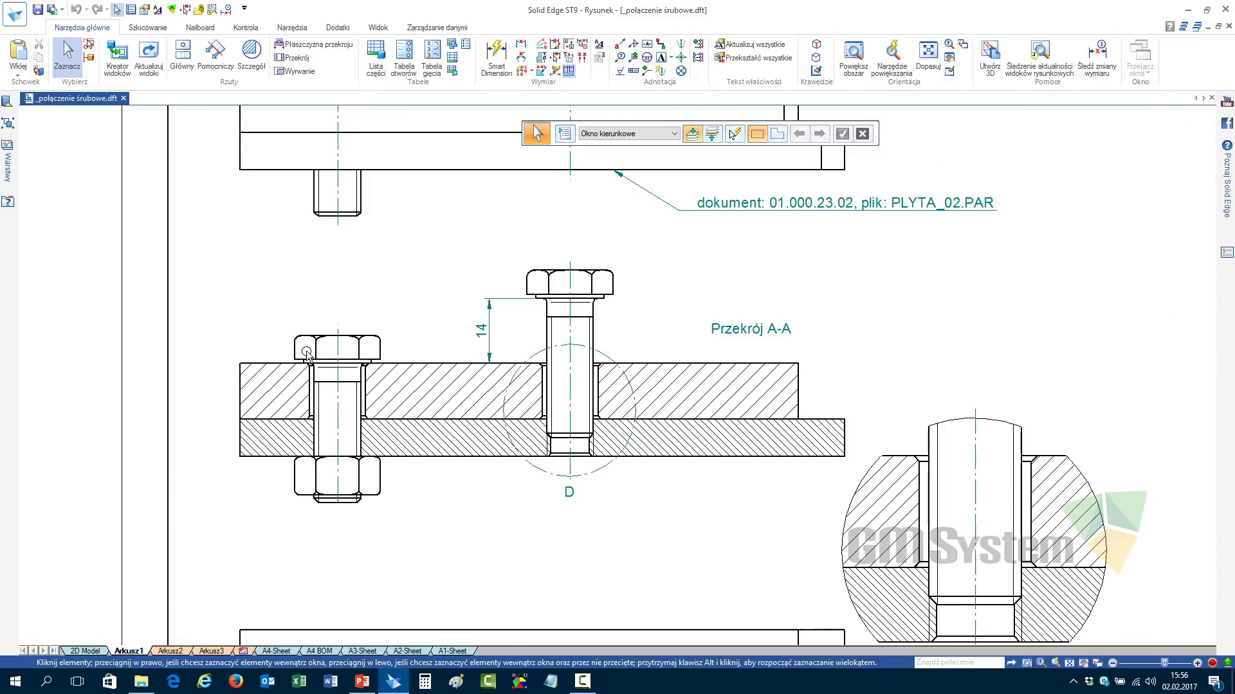
middle_click_drag(711, 546, 515, 535)
middle_click_drag(393, 524, 91, 503)
middle_click_drag(992, 485, 752, 515)
scroll(720, 337, "up", 3)
scroll(727, 366, "down", 5)
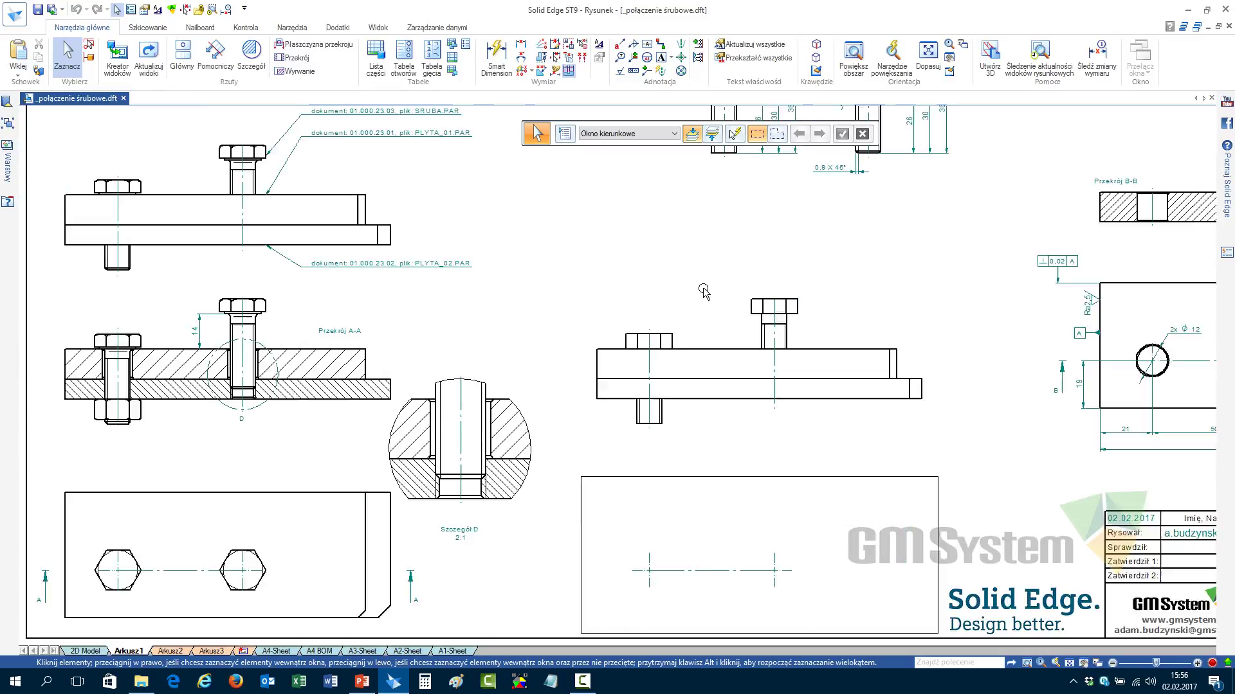
middle_click_drag(687, 251, 687, 397)
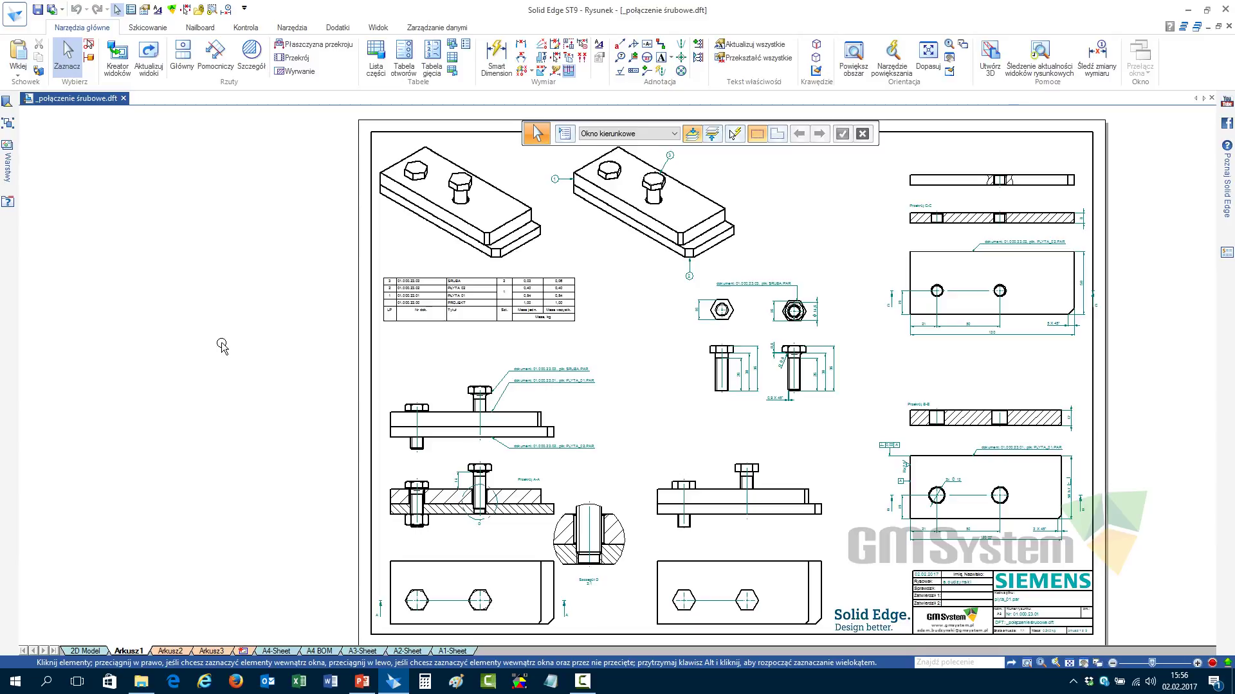
right_click_drag(236, 297, 240, 289)
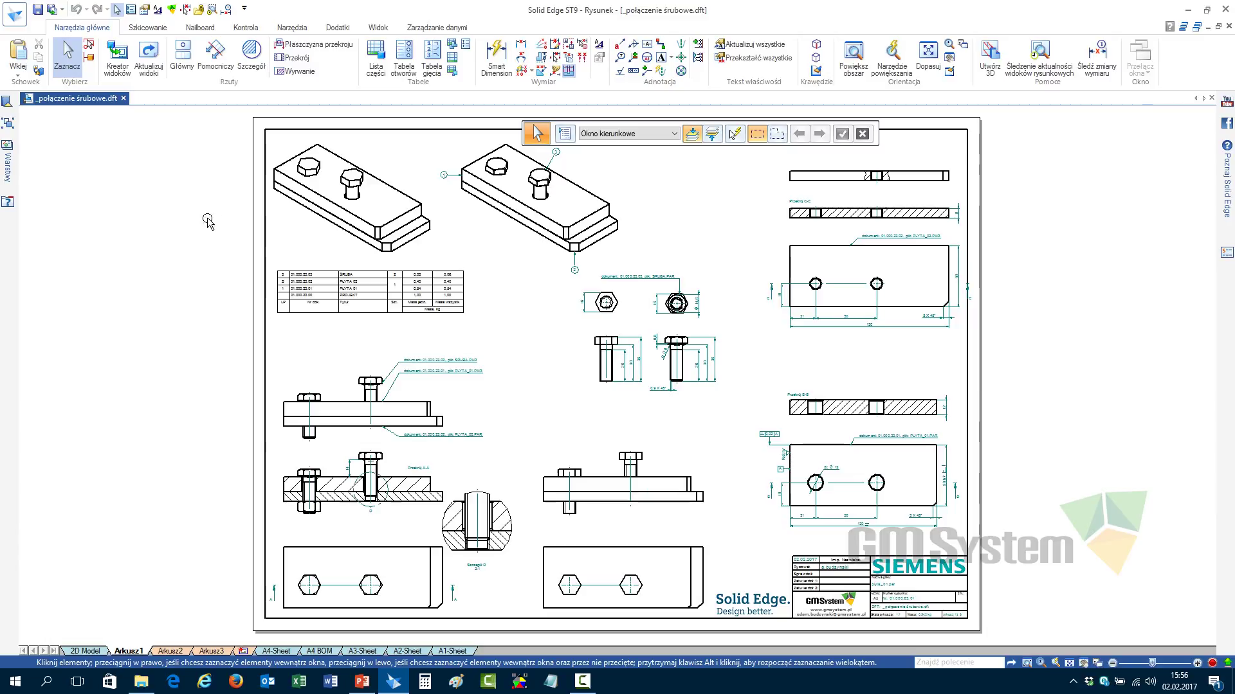
Open the bolted joint assembly from its isometric drawing view and activate the configuration 07_uproszczone
middle_click_drag(533, 212, 534, 212)
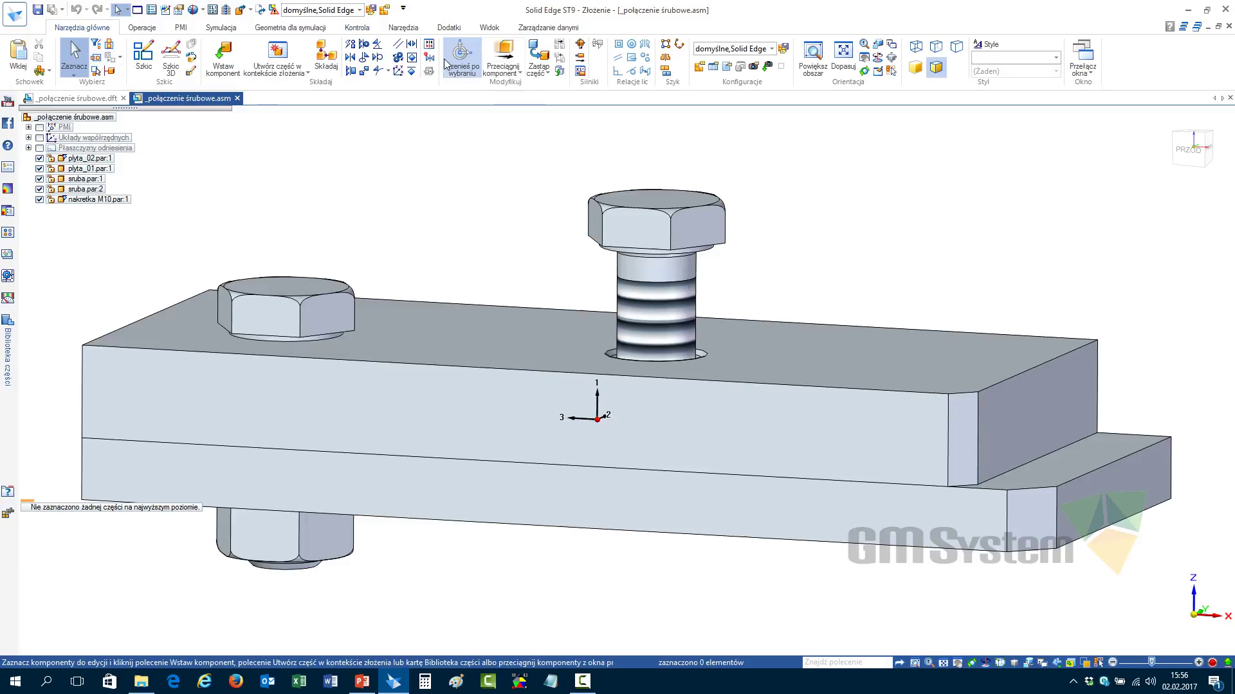
left_click(359, 9)
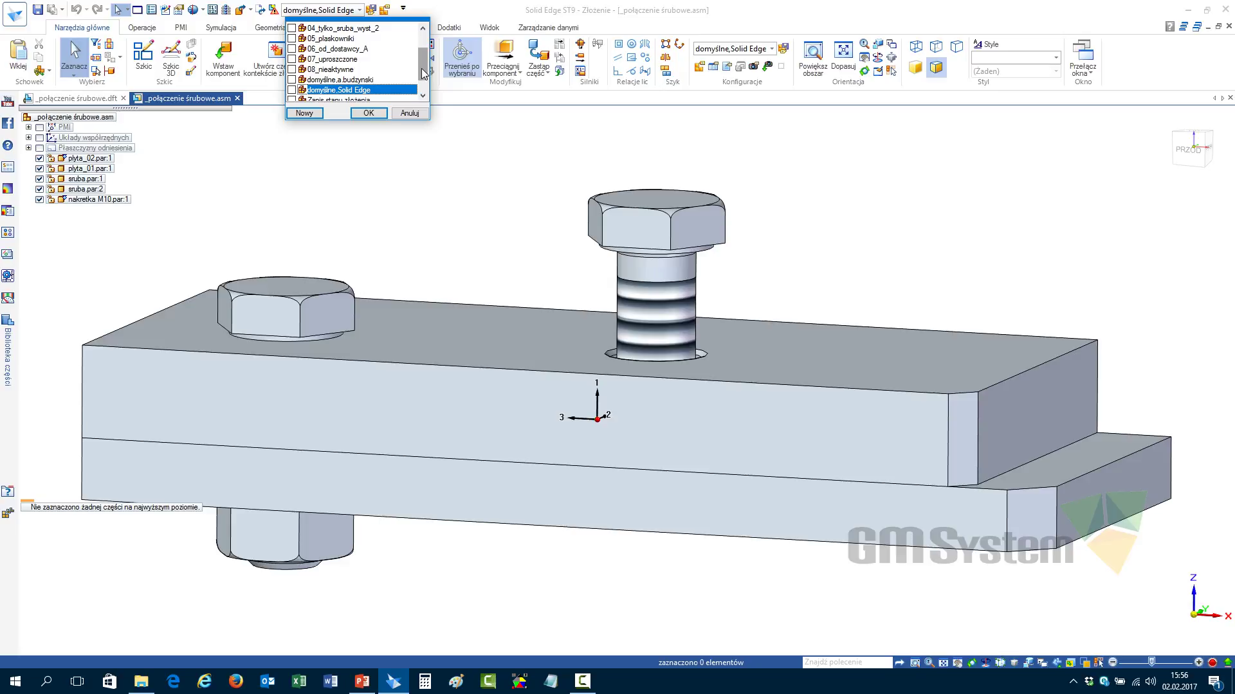
left_click(347, 59)
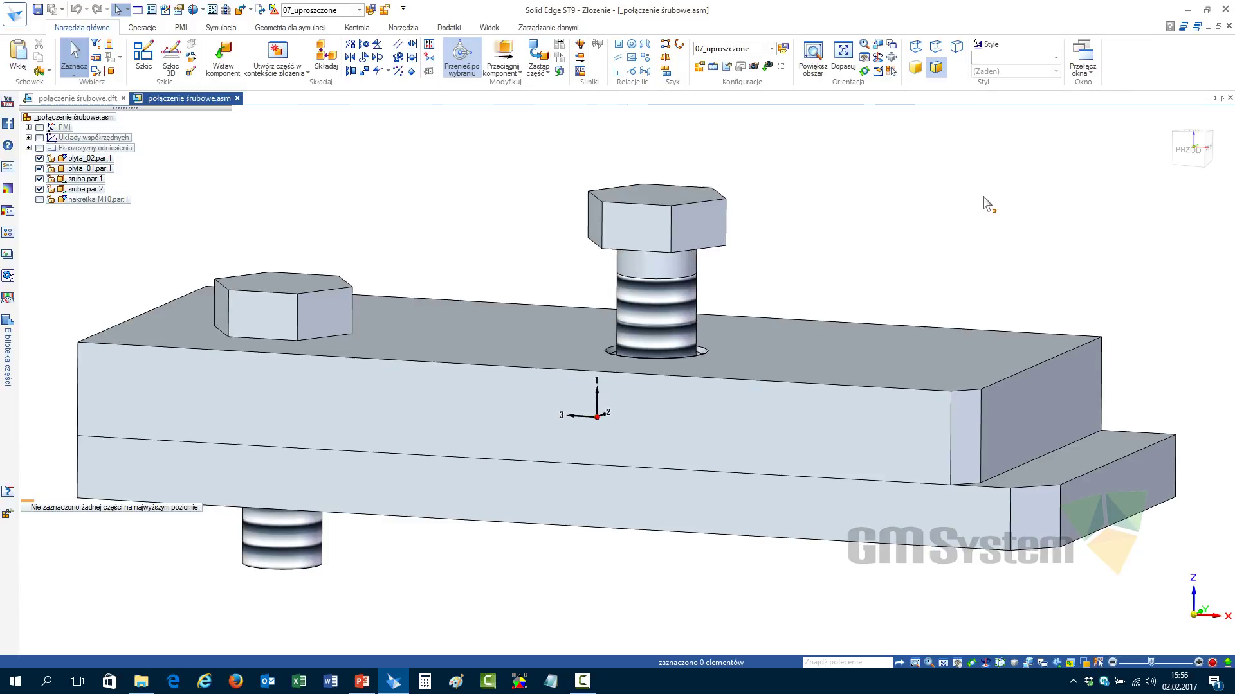
Close the bolted joint assembly without saving and inspect the transformer in the assembly _KS_25-50w_2x630__14.asm
right_click_drag(871, 182, 876, 260)
left_click(637, 393)
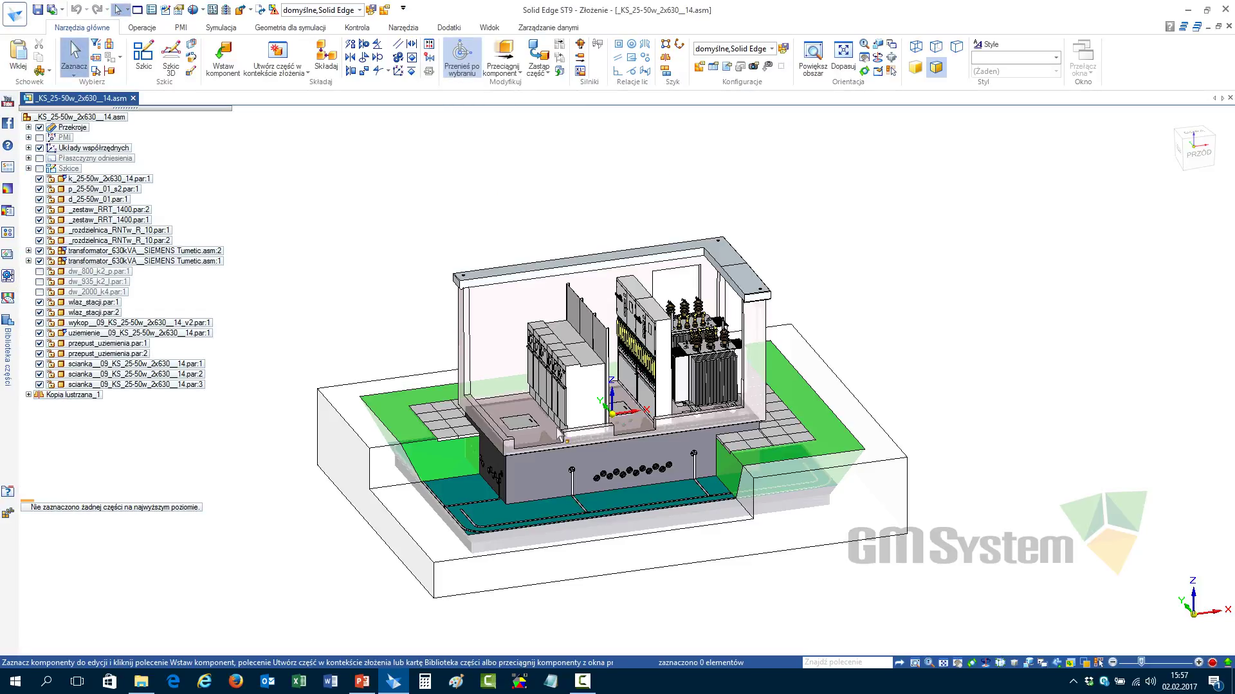
scroll(718, 388, "up", 6)
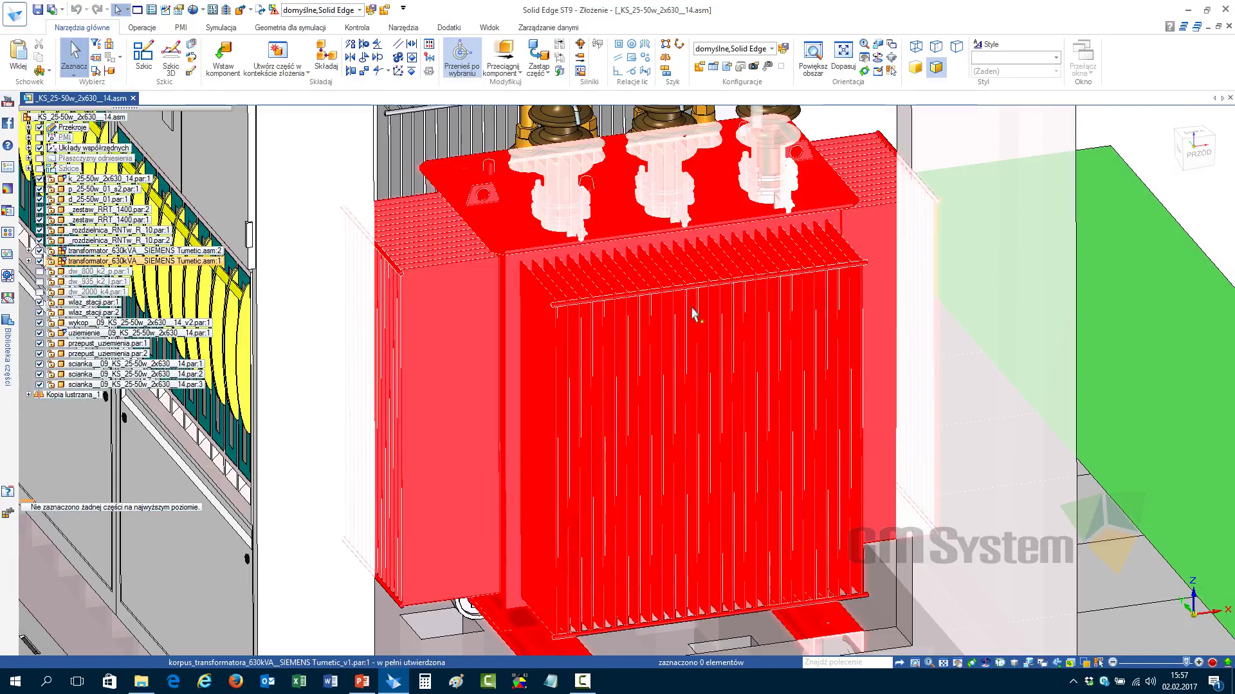
scroll(750, 349, "down", 5)
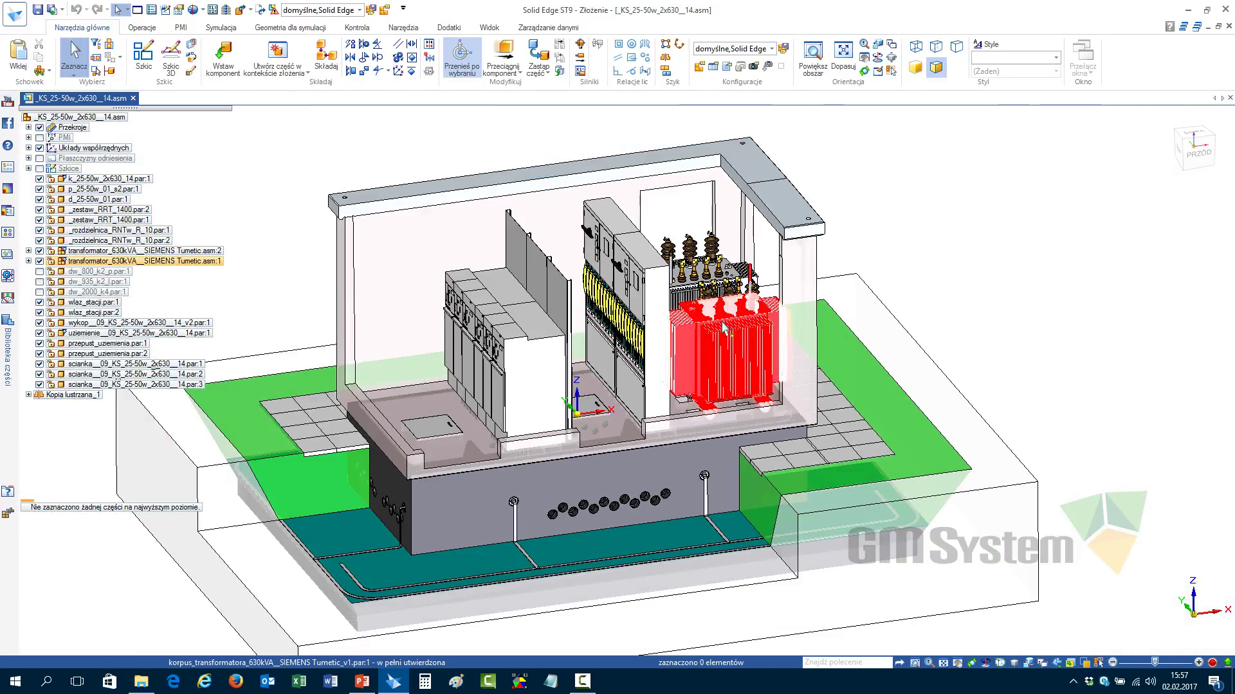
Open the subassembly transformator_630kVA__SIEMENS Tumetic.asm:1 in its own window and start editing its simplified assembly model
right_click(181, 266)
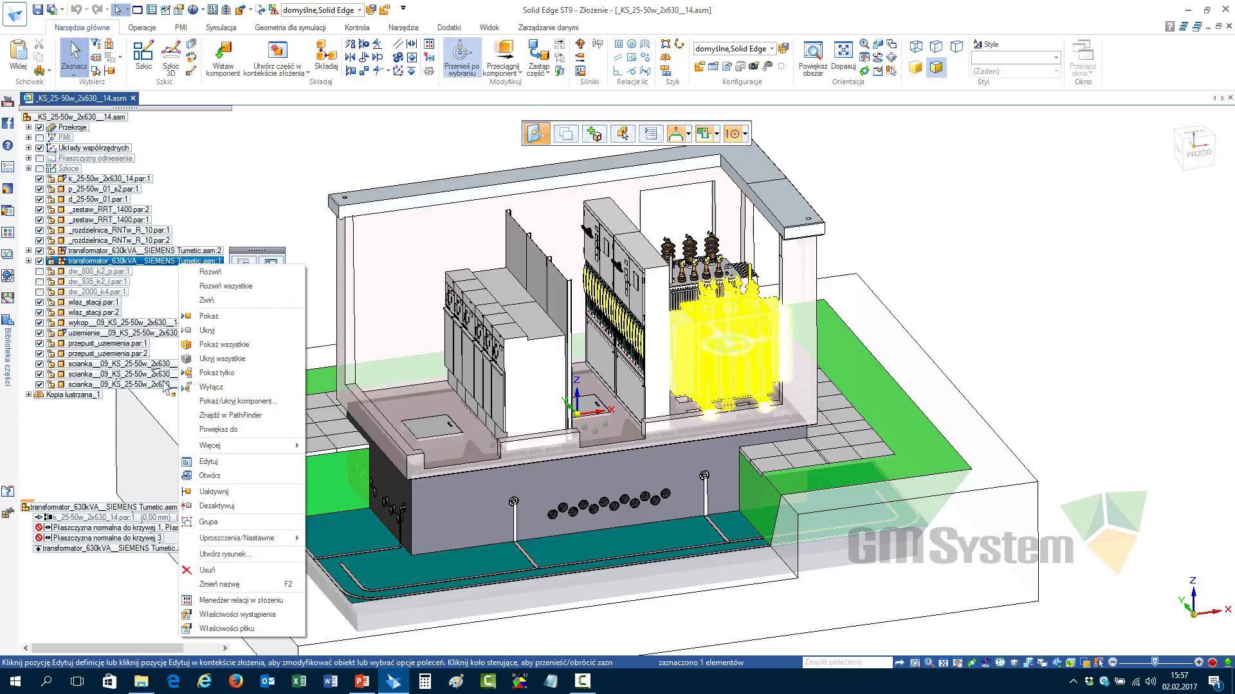
left_click(250, 476)
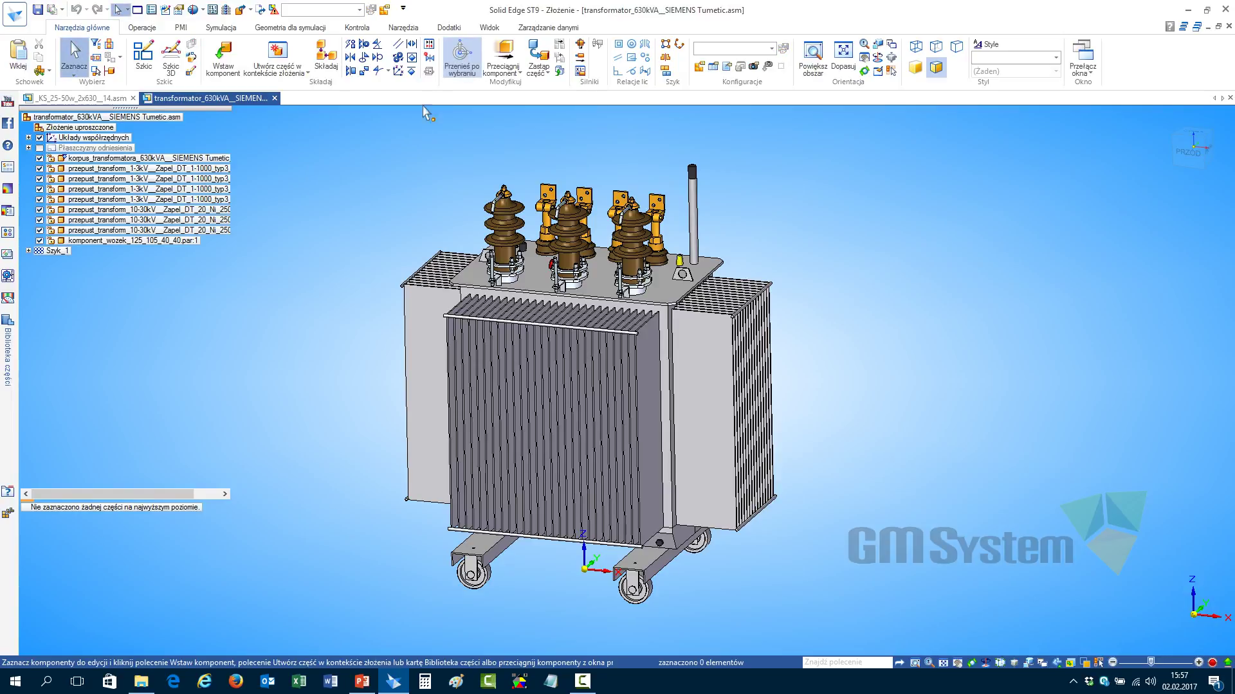
left_click(404, 27)
left_click(38, 58)
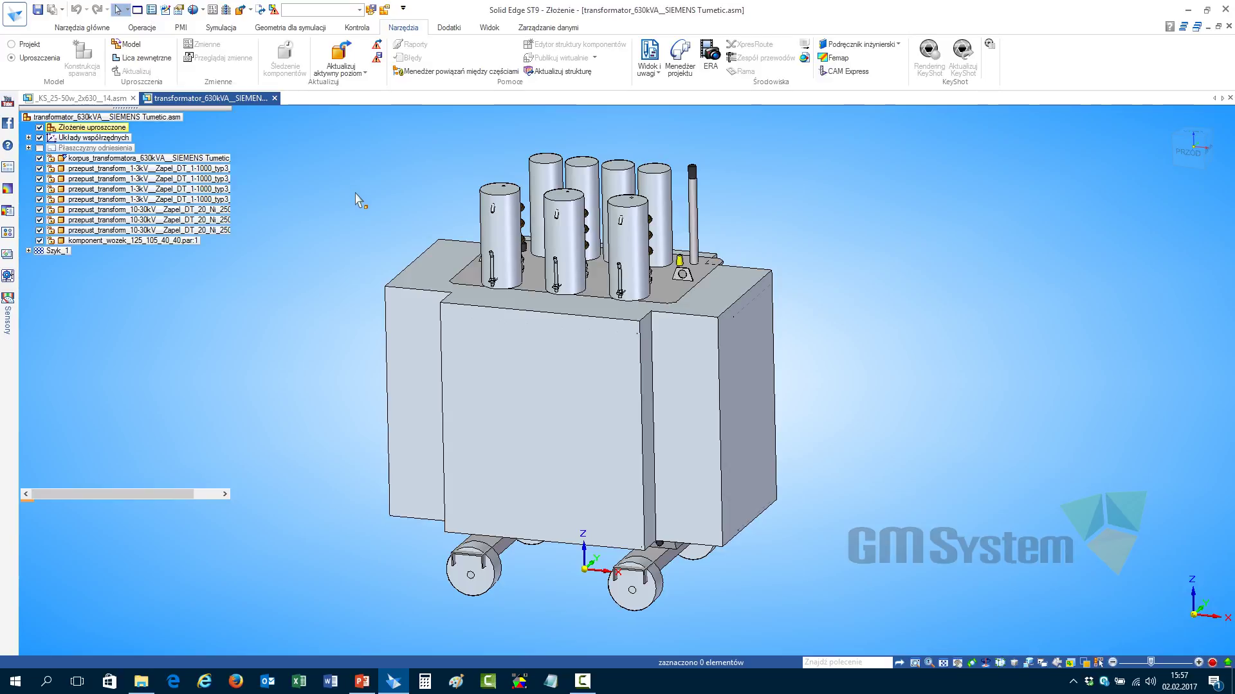
left_click(132, 45)
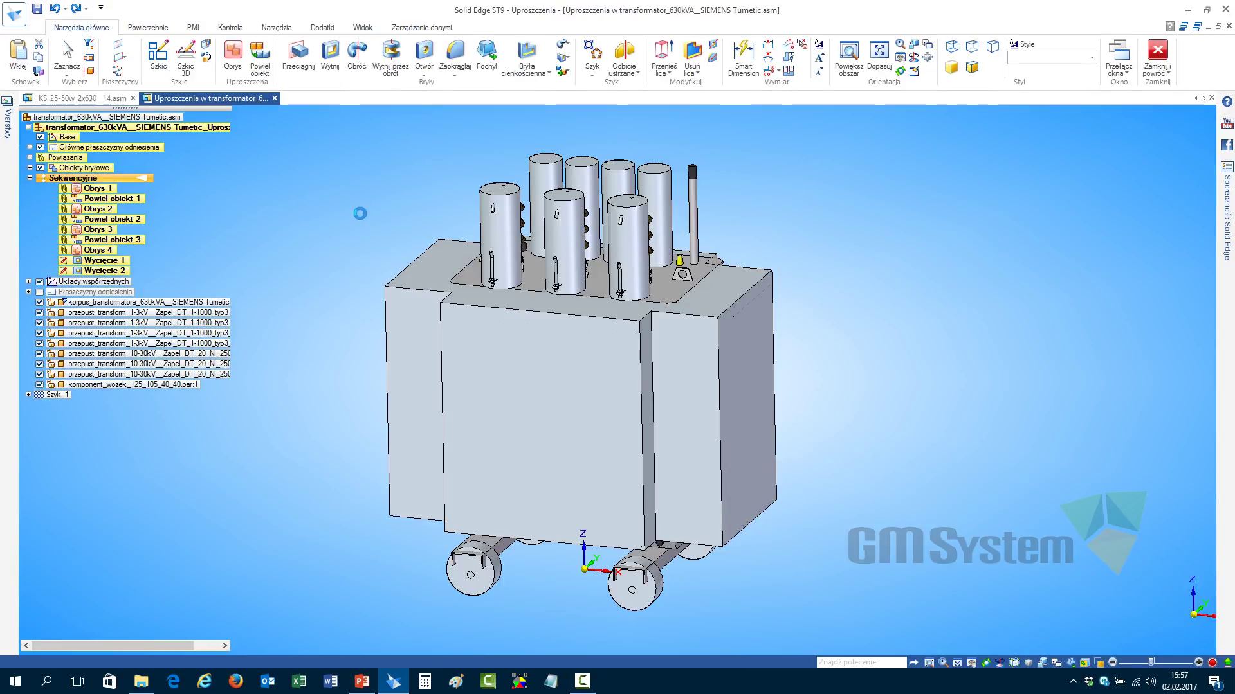
Roll the simplified model's history back to Obrys 1 and suppress that outline
left_click(105, 188)
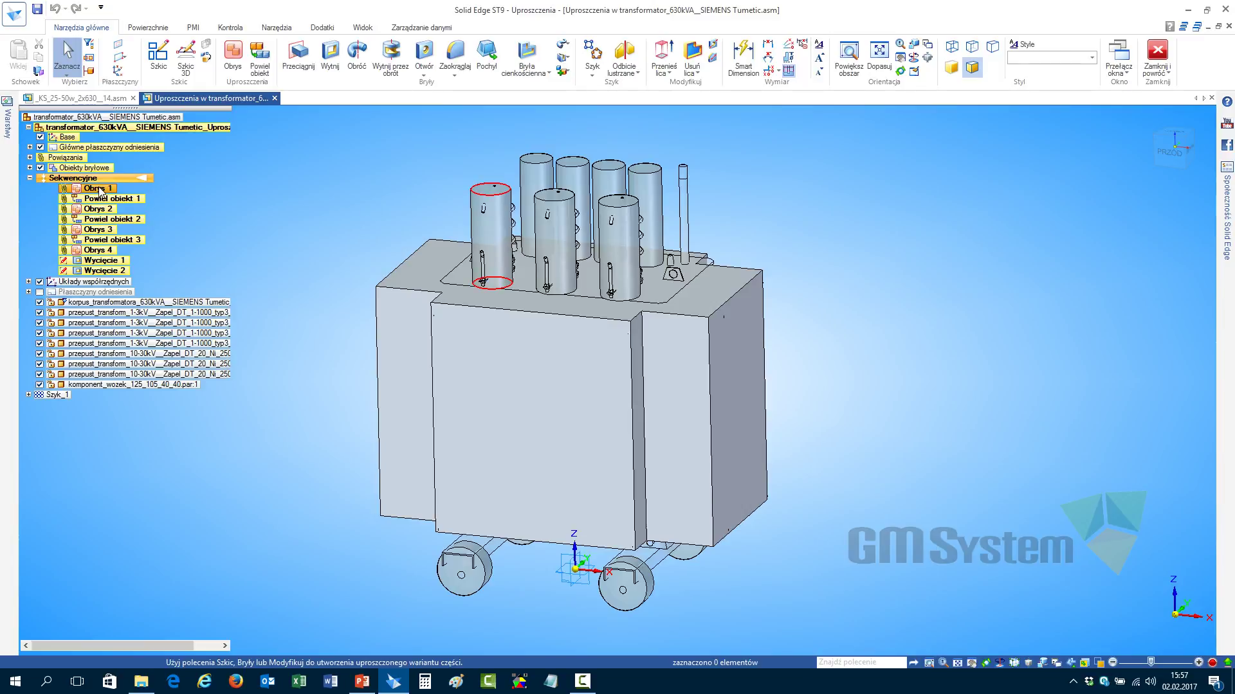
right_click(104, 188)
left_click(150, 318)
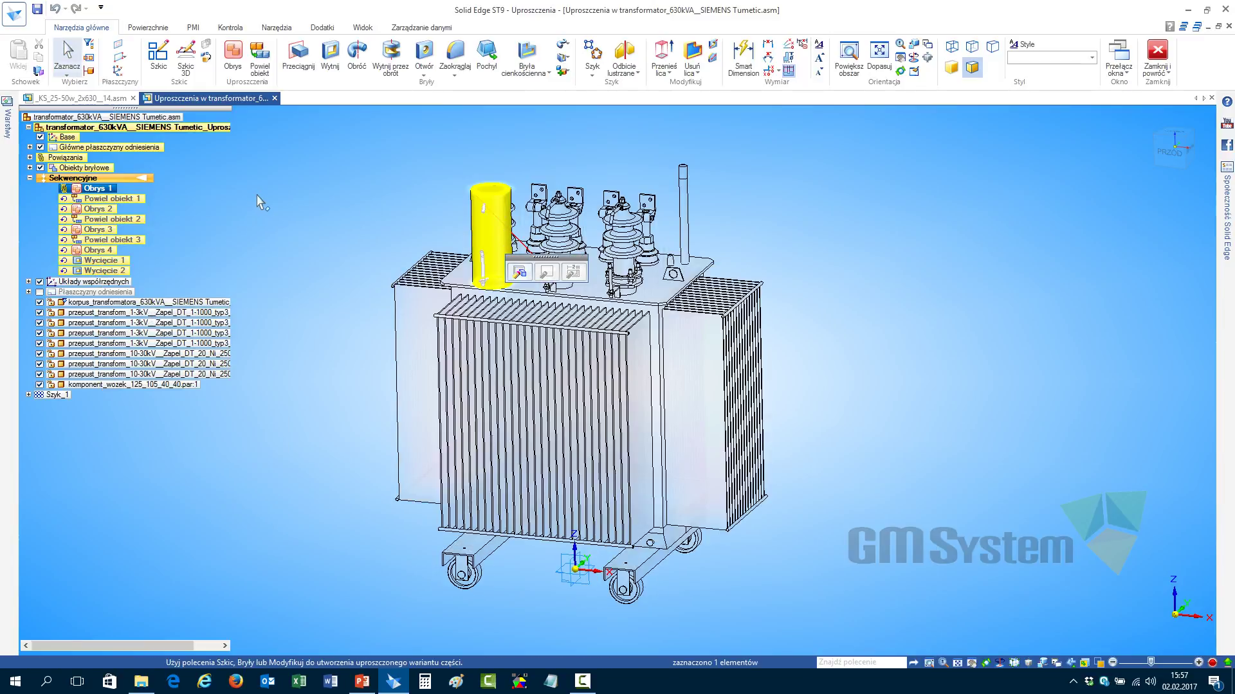
right_click(93, 189)
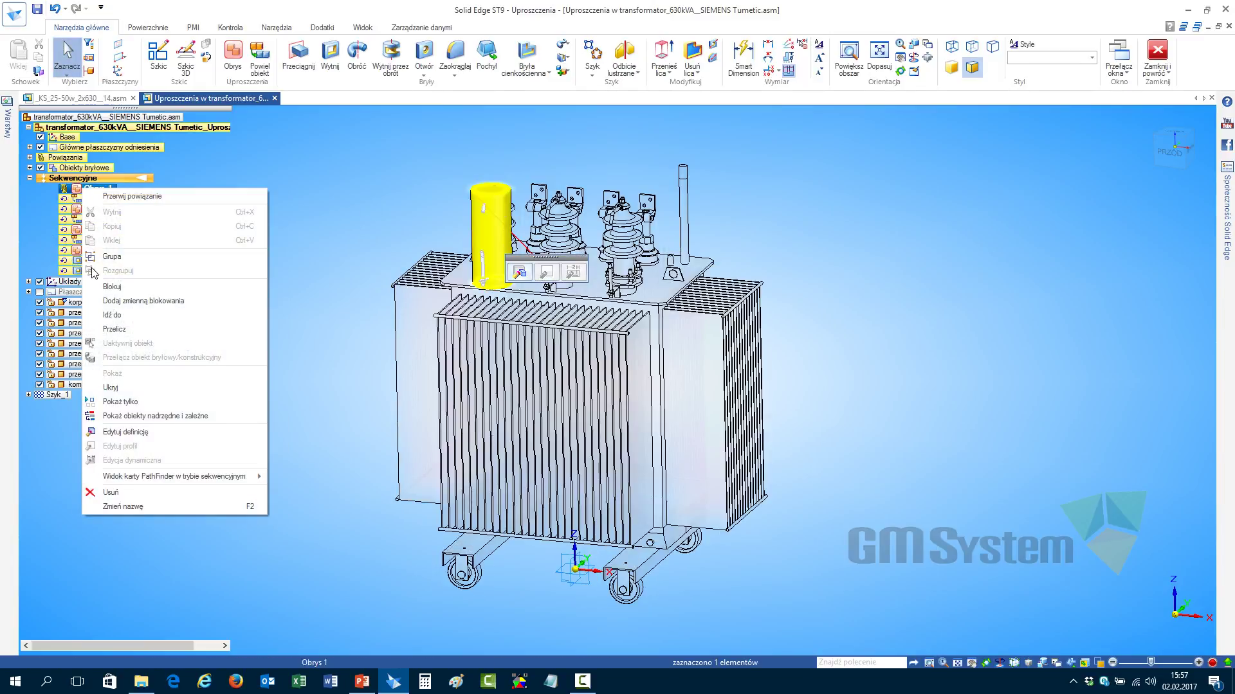
left_click(133, 286)
left_click(337, 178)
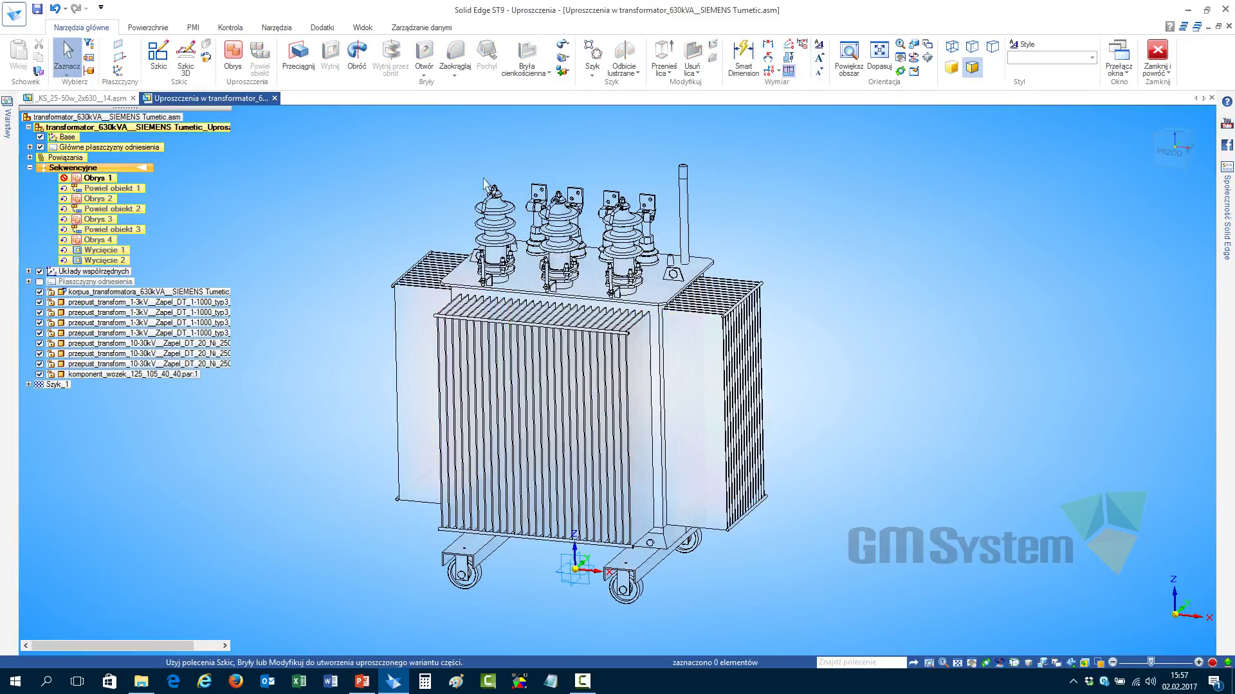
Enclose the front-left insulator in an outline of type Walec wewnętrzny, oriented by the base reference plane
scroll(522, 185, "up", 4)
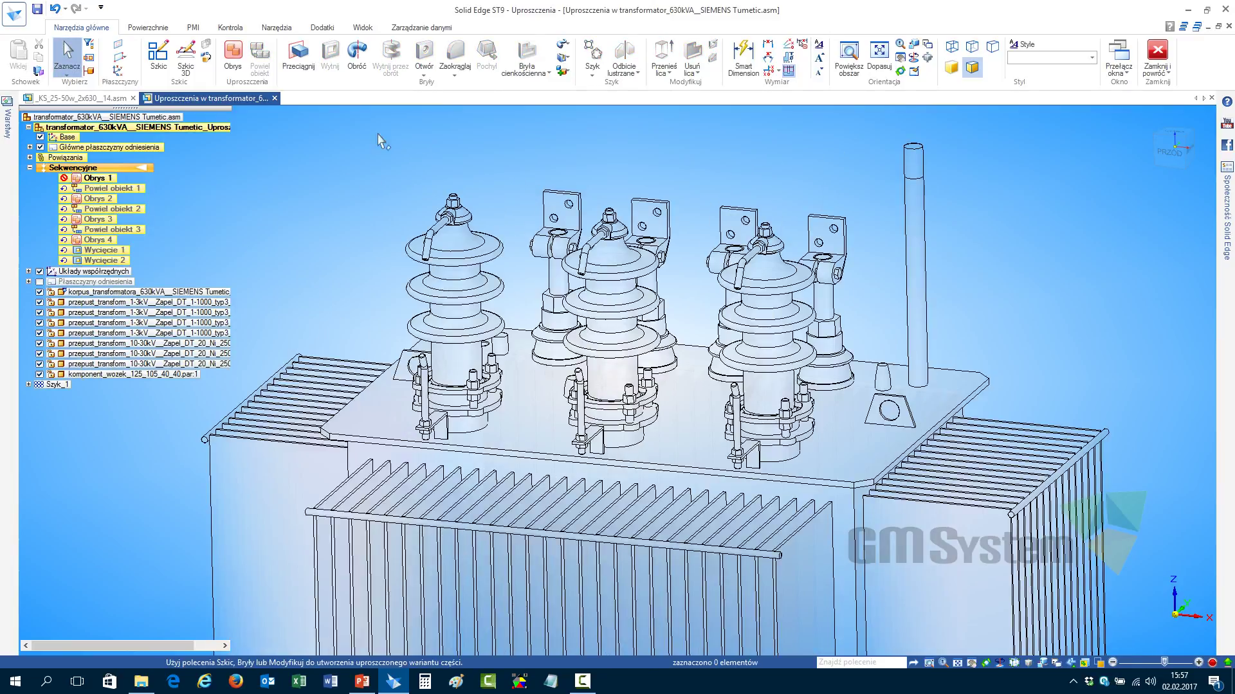
left_click(231, 58)
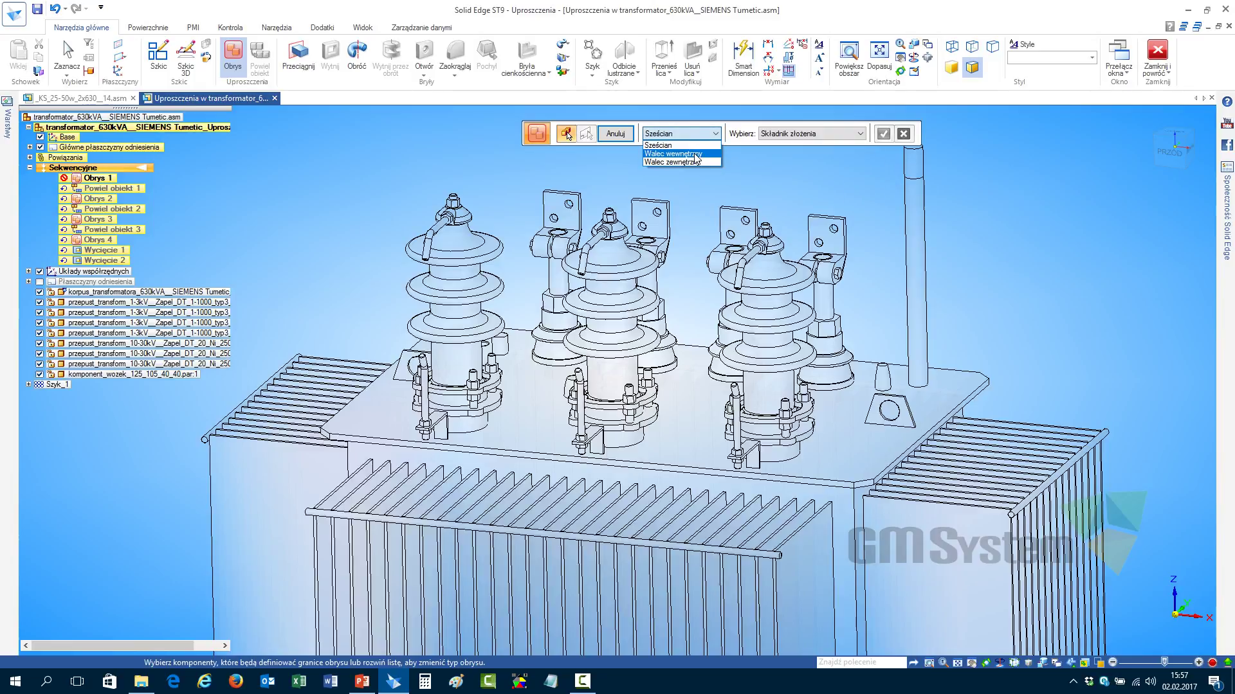
left_click(696, 155)
left_click(424, 251)
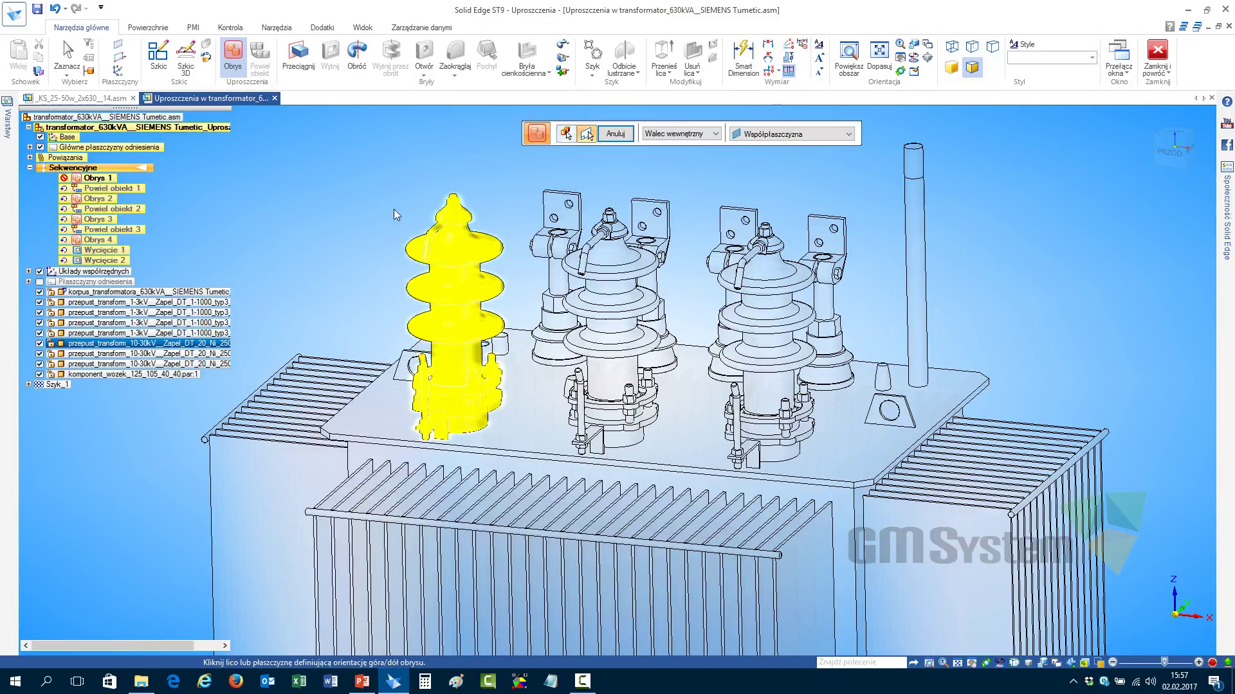
scroll(485, 186, "down", 4)
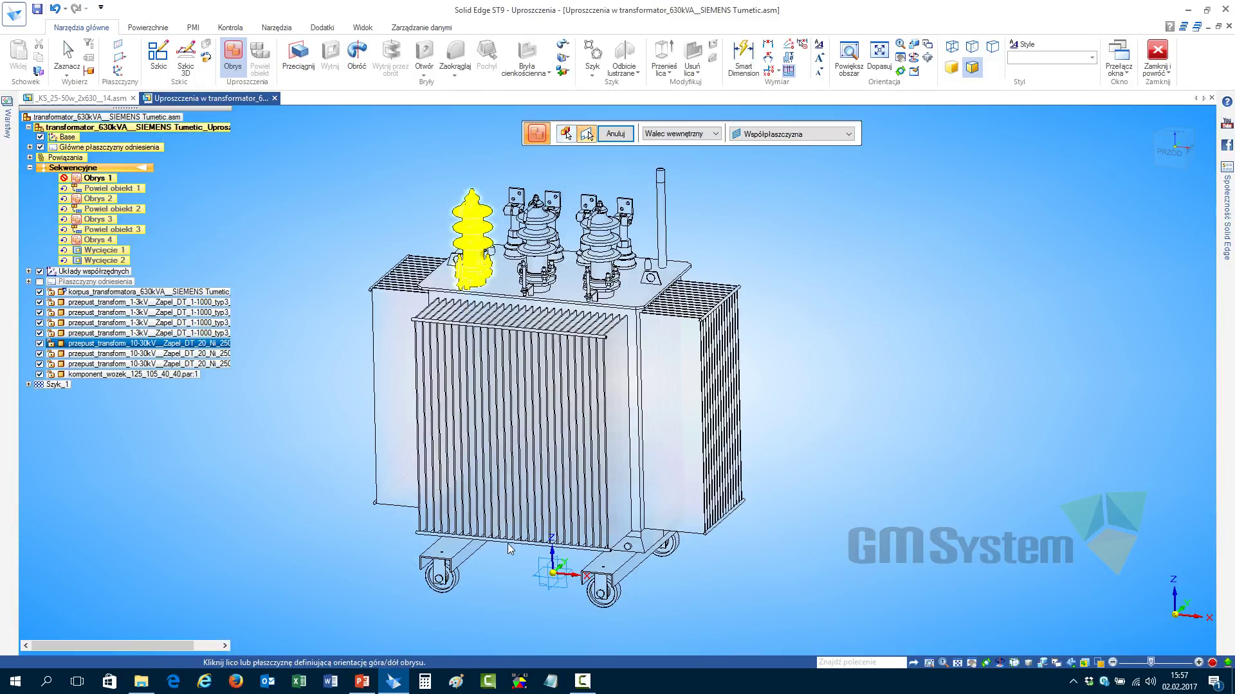
left_click(531, 581)
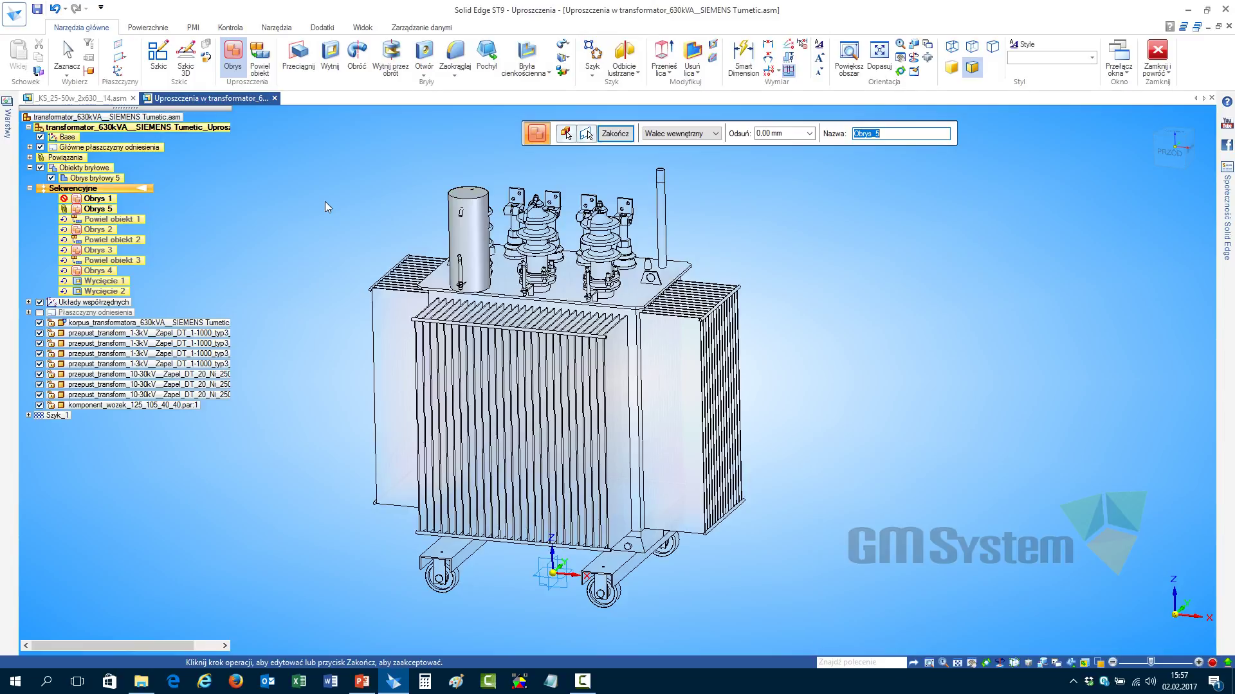
key("Return")
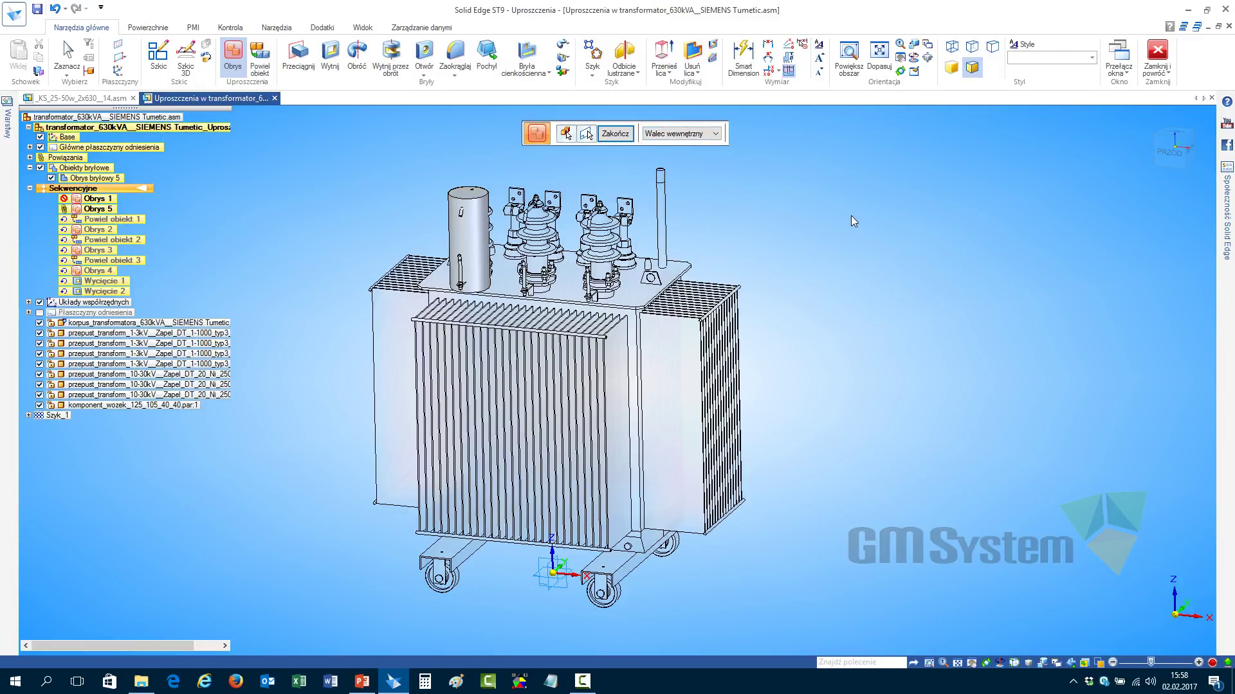
left_click(615, 137)
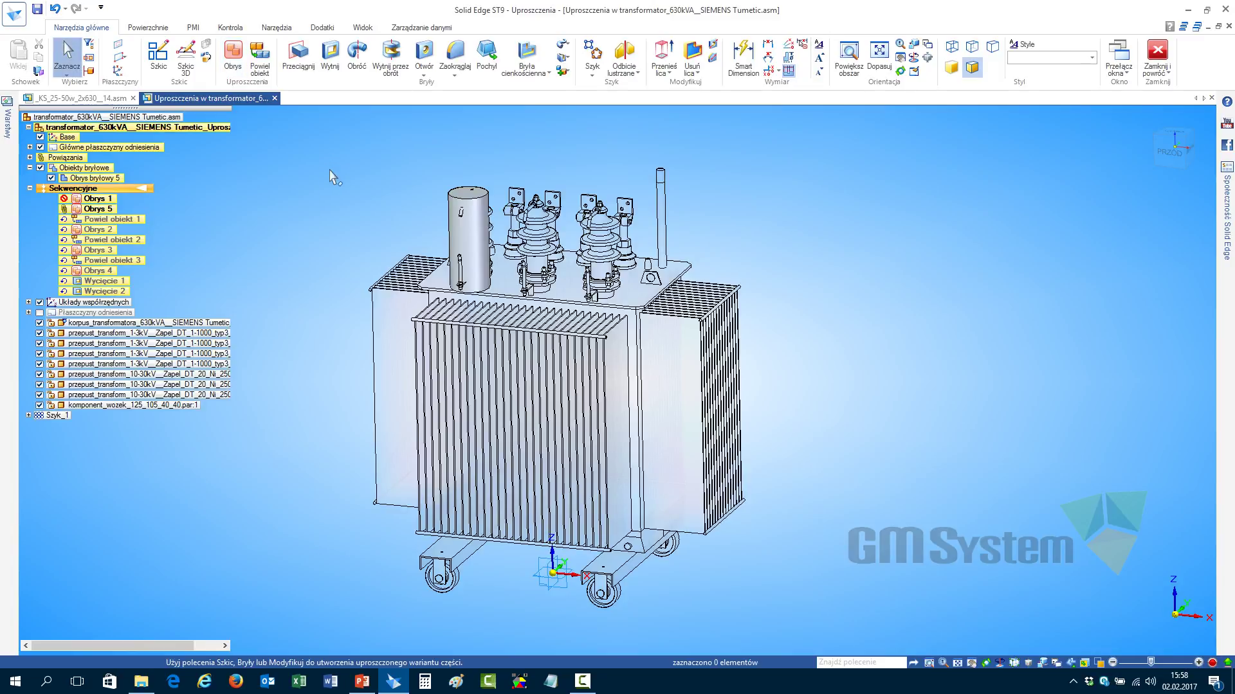
Duplicate the new cylindrical outline body from the front-left insulator onto the matching insulators with Powiel obiekt
scroll(505, 139, "up", 3)
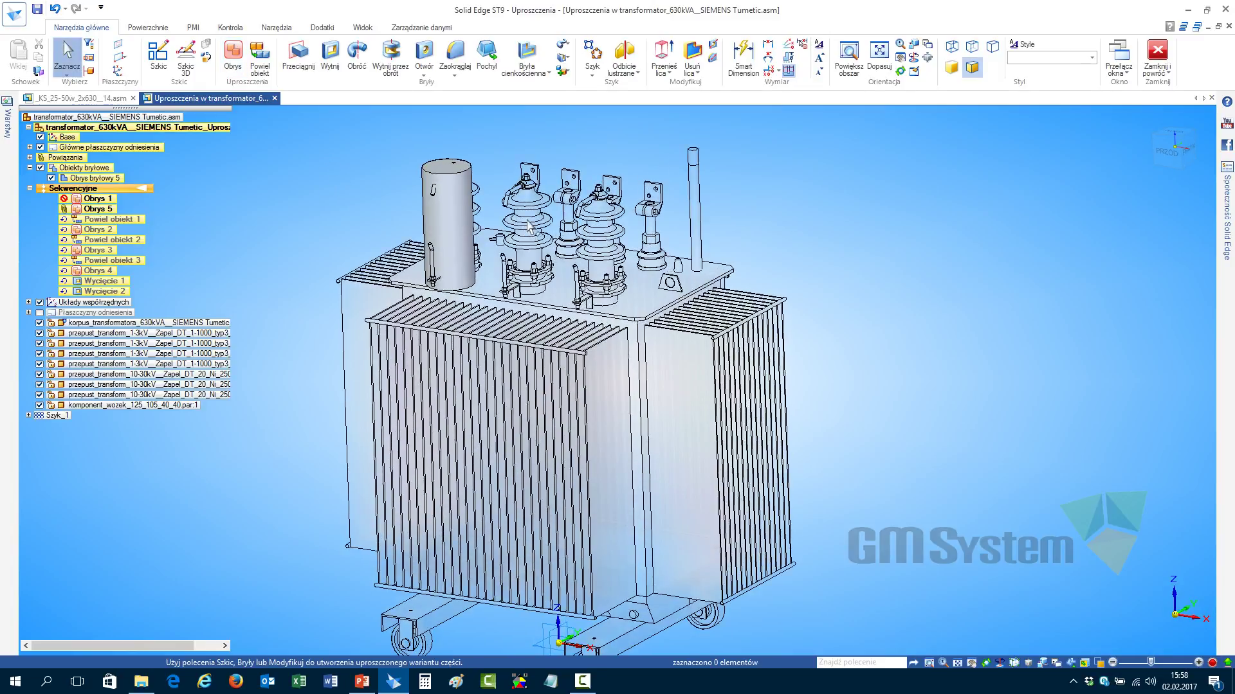
scroll(508, 137, "up", 2)
left_click(592, 72)
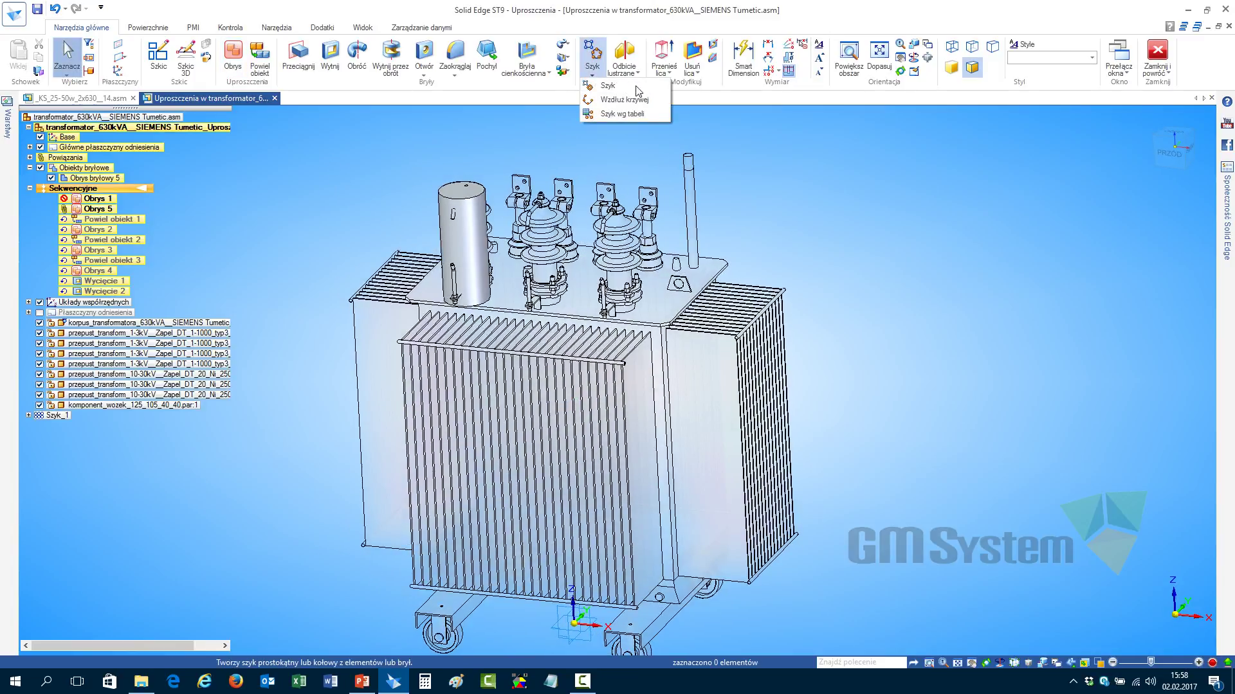
left_click(724, 119)
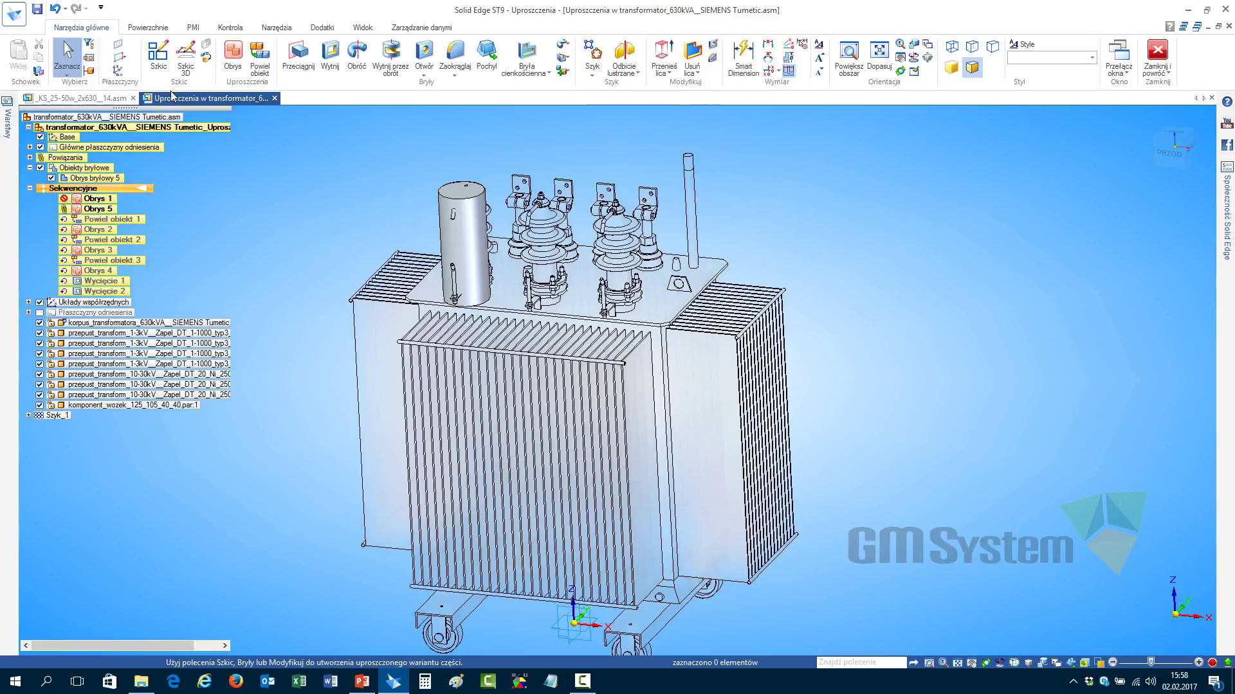
left_click(257, 63)
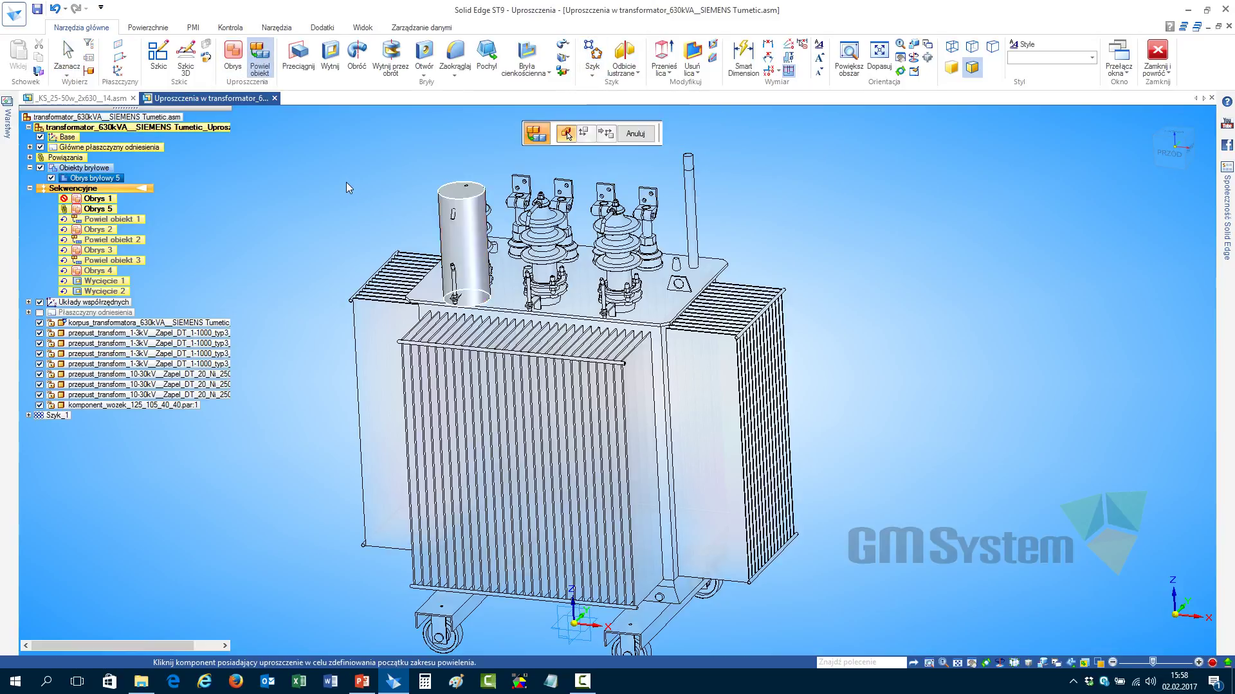
left_click(451, 244)
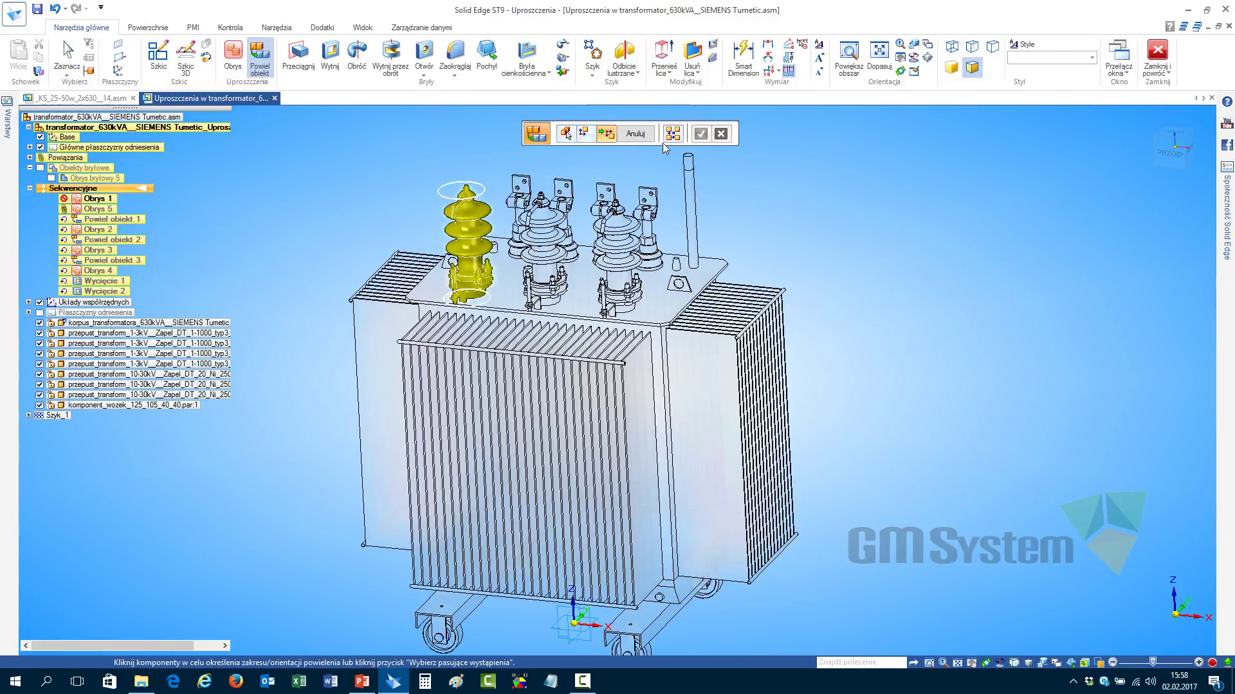
right_click(951, 258)
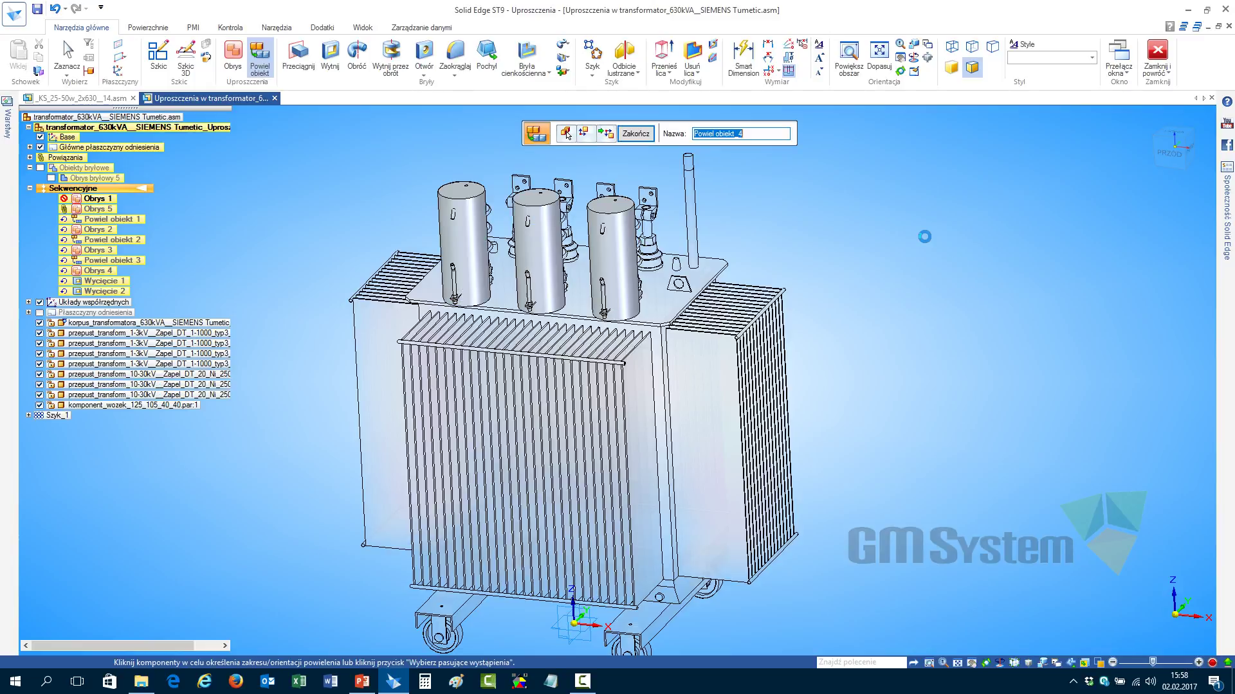
left_click(67, 50)
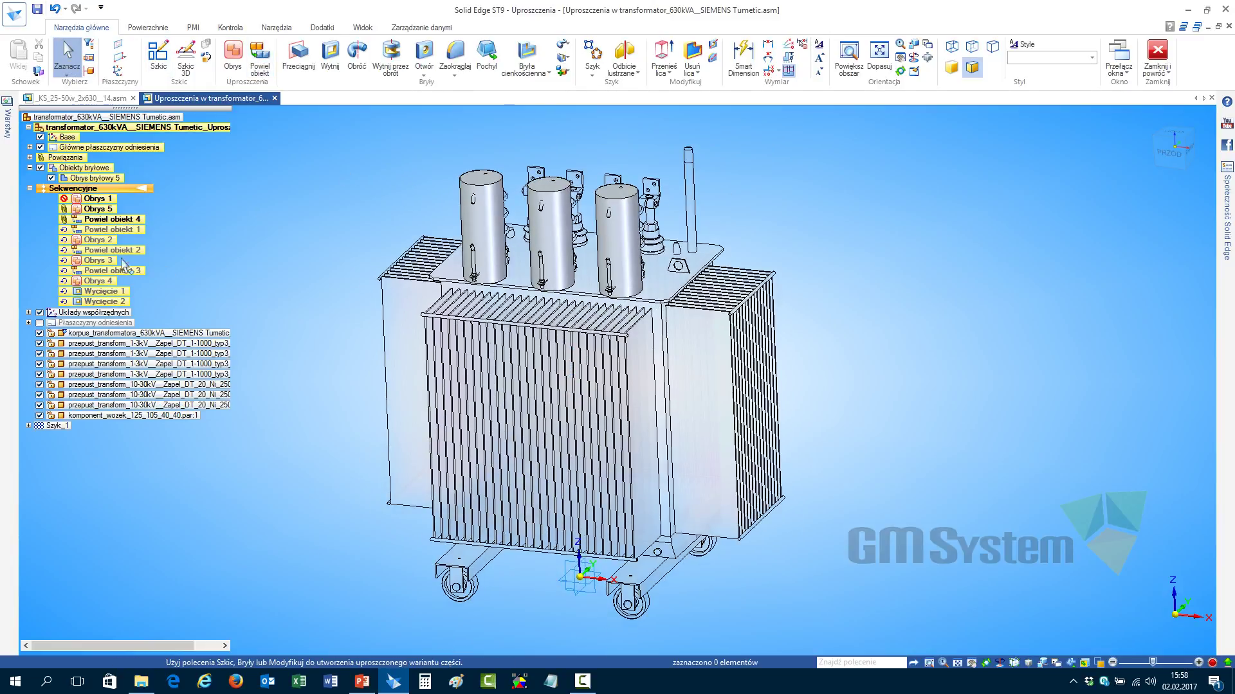
Delete the duplication feature Powiel obiekt 4 and the cylindrical outline Obrys 5 from the simplified model
right_click(95, 220)
left_click(122, 508)
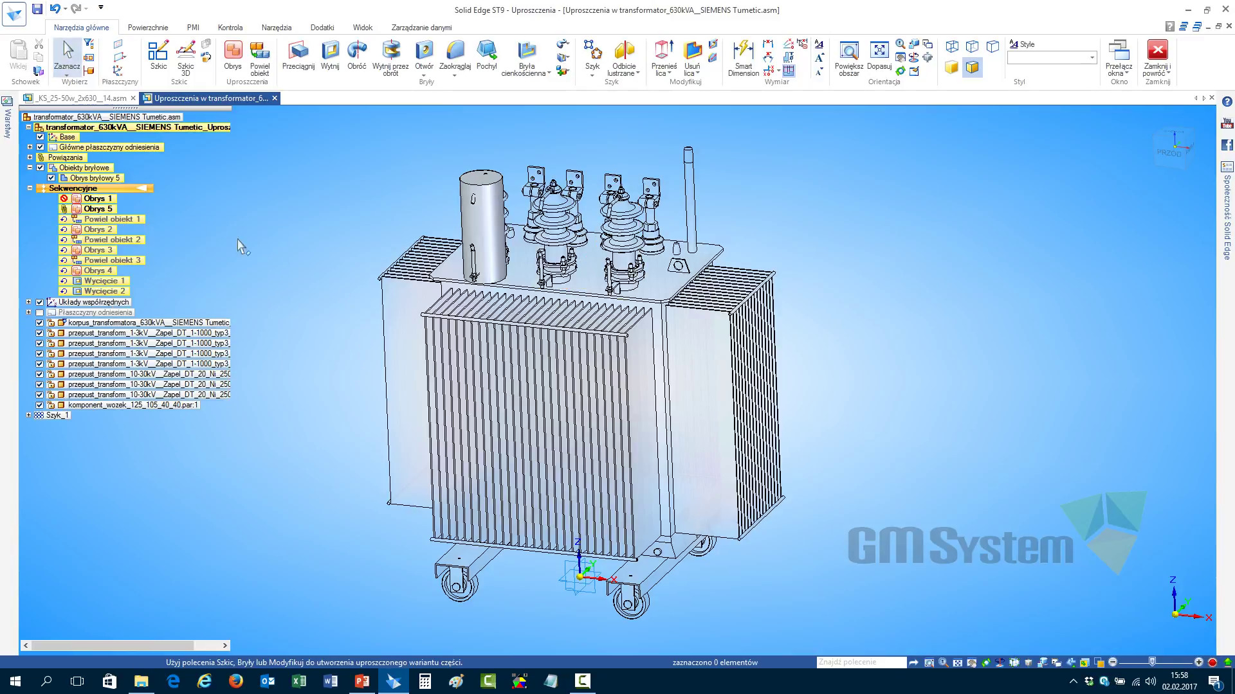
right_click(78, 210)
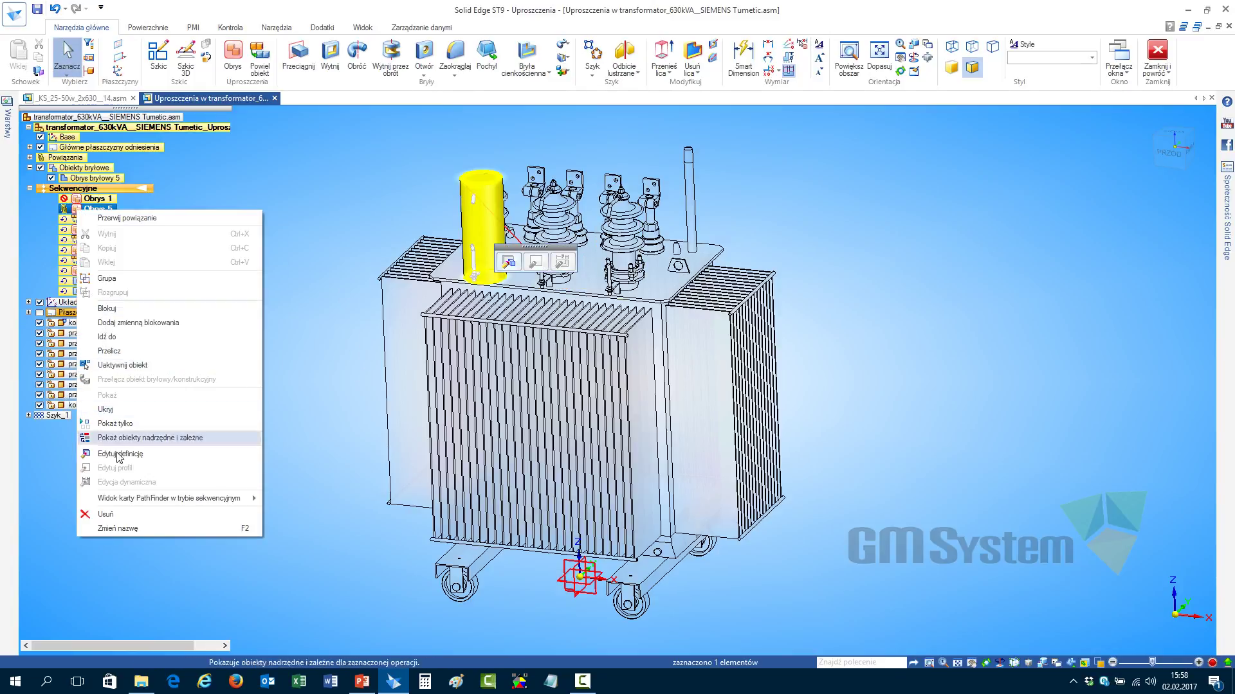
left_click(106, 514)
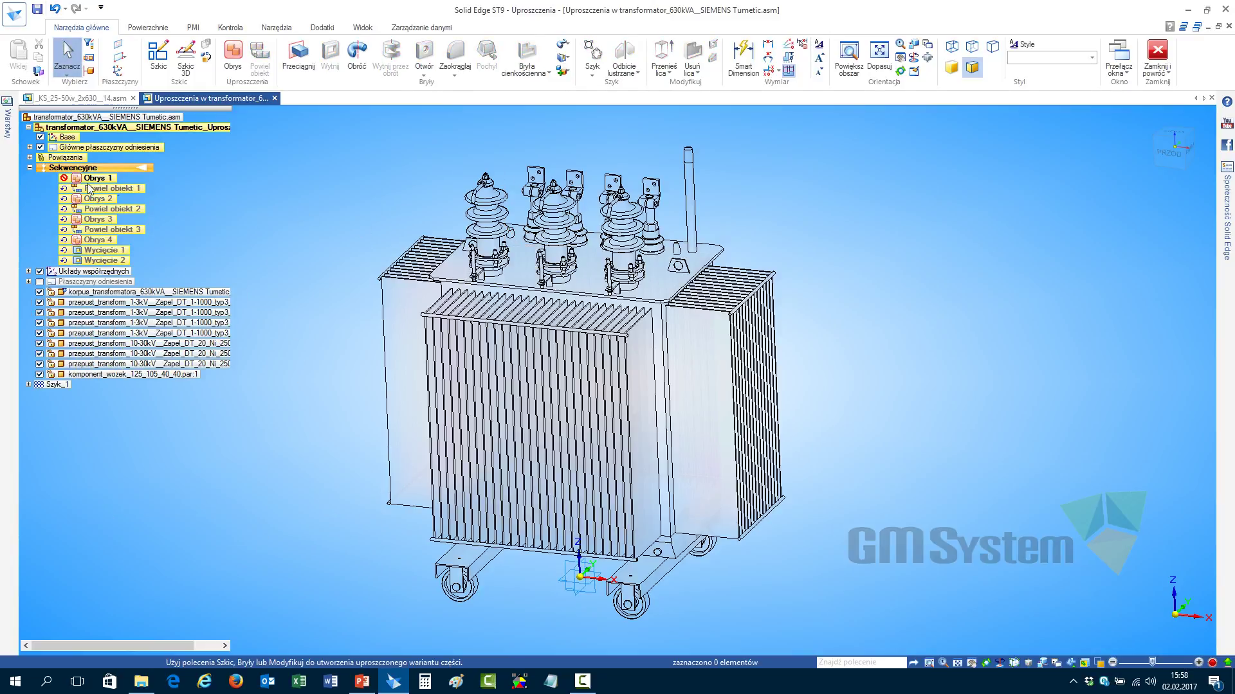
Unsuppress Obrys 1 and roll the simplified model's history forward to Wycięcie 2
right_click(95, 178)
left_click(118, 278)
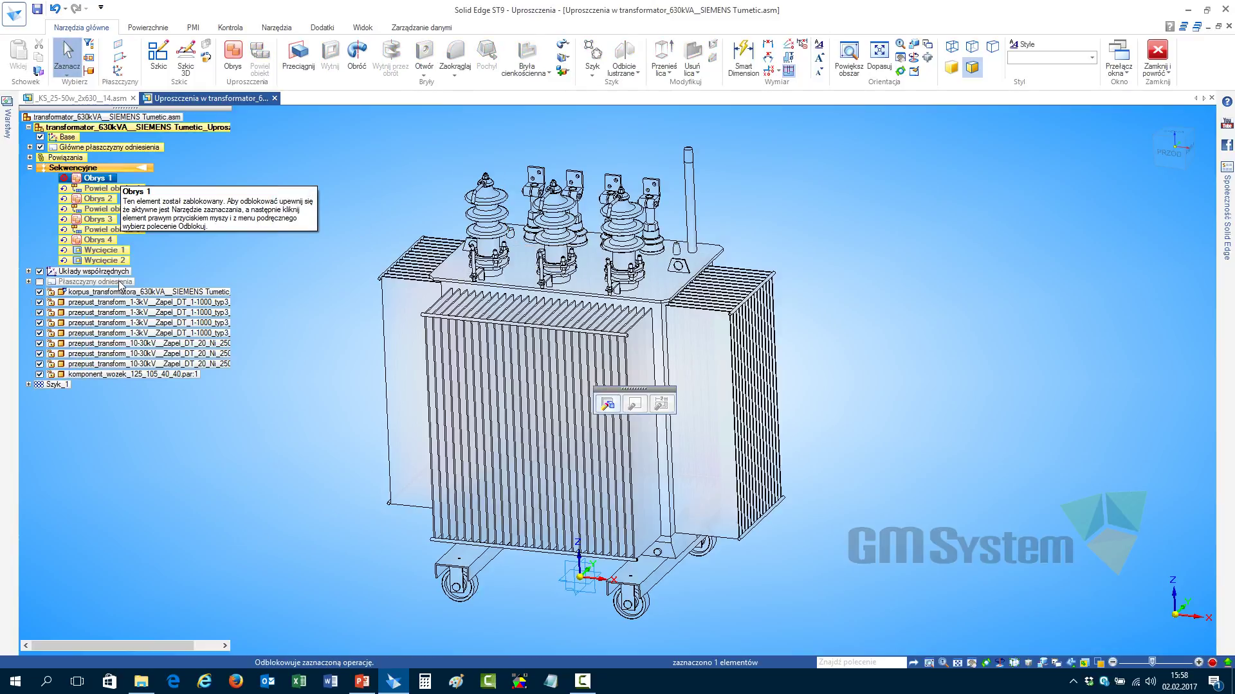
right_click(92, 281)
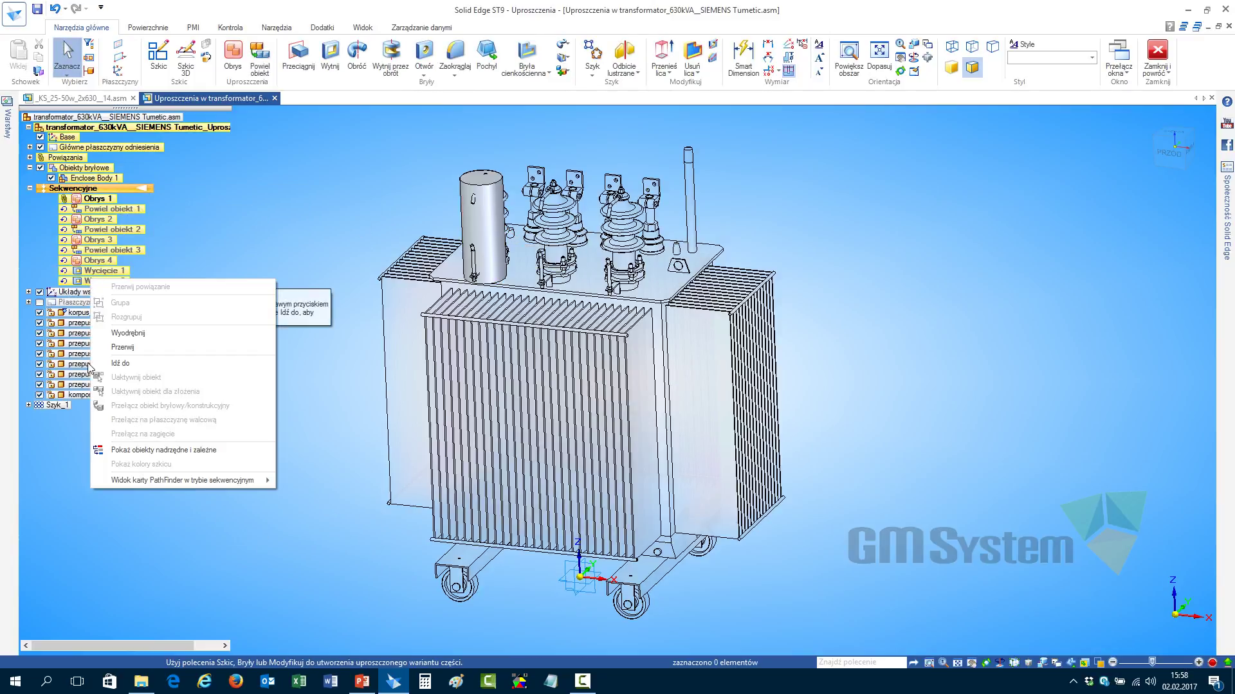
left_click(127, 368)
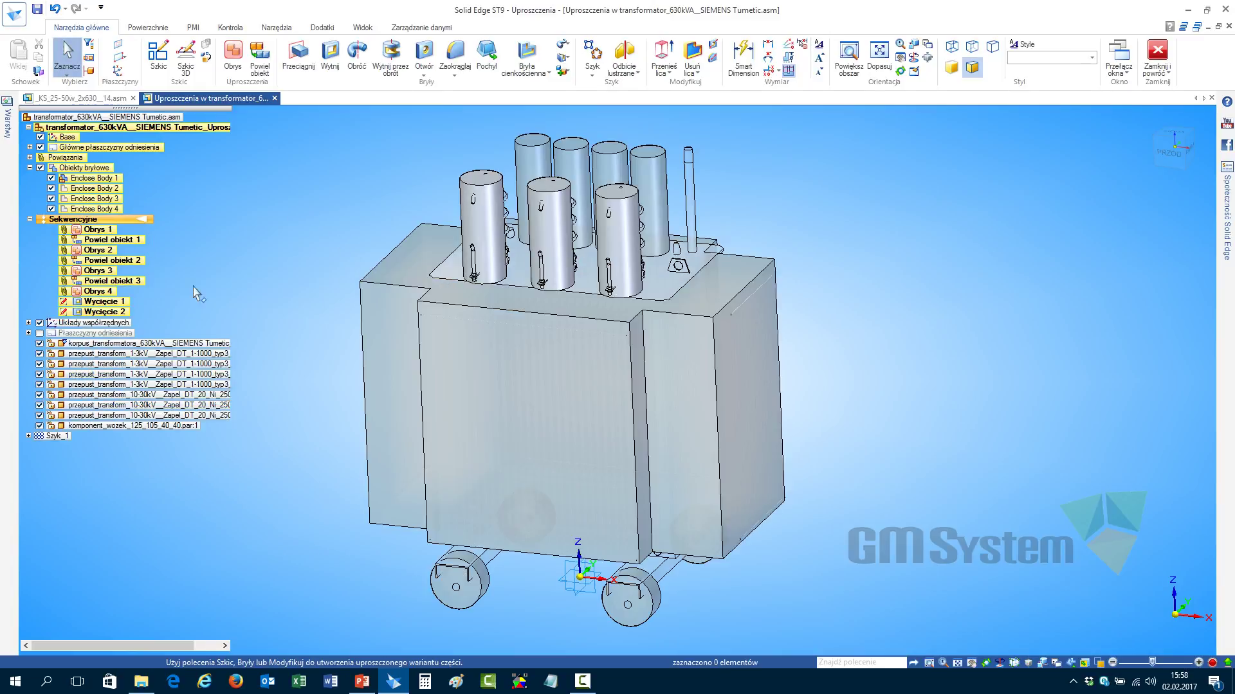
Examine the box outline Obrys 4 and the cutouts Wycięcie 1 and Wycięcie 2 in the simplified model
left_click(106, 291)
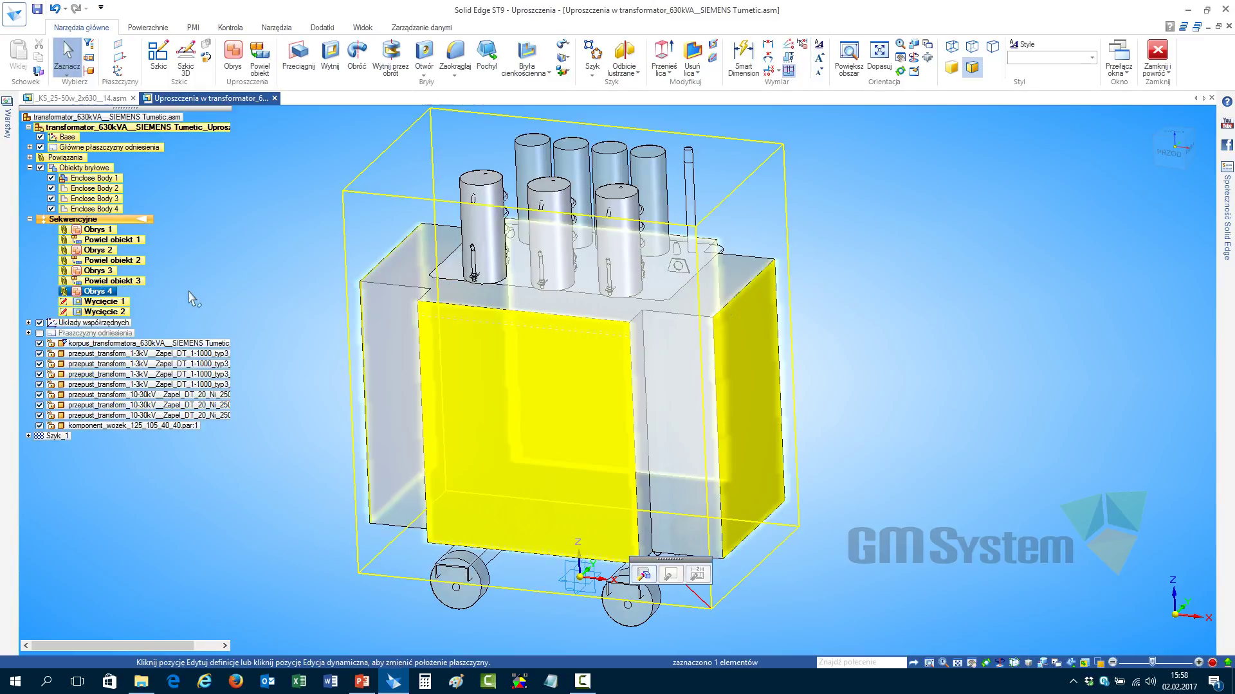
left_click(108, 302)
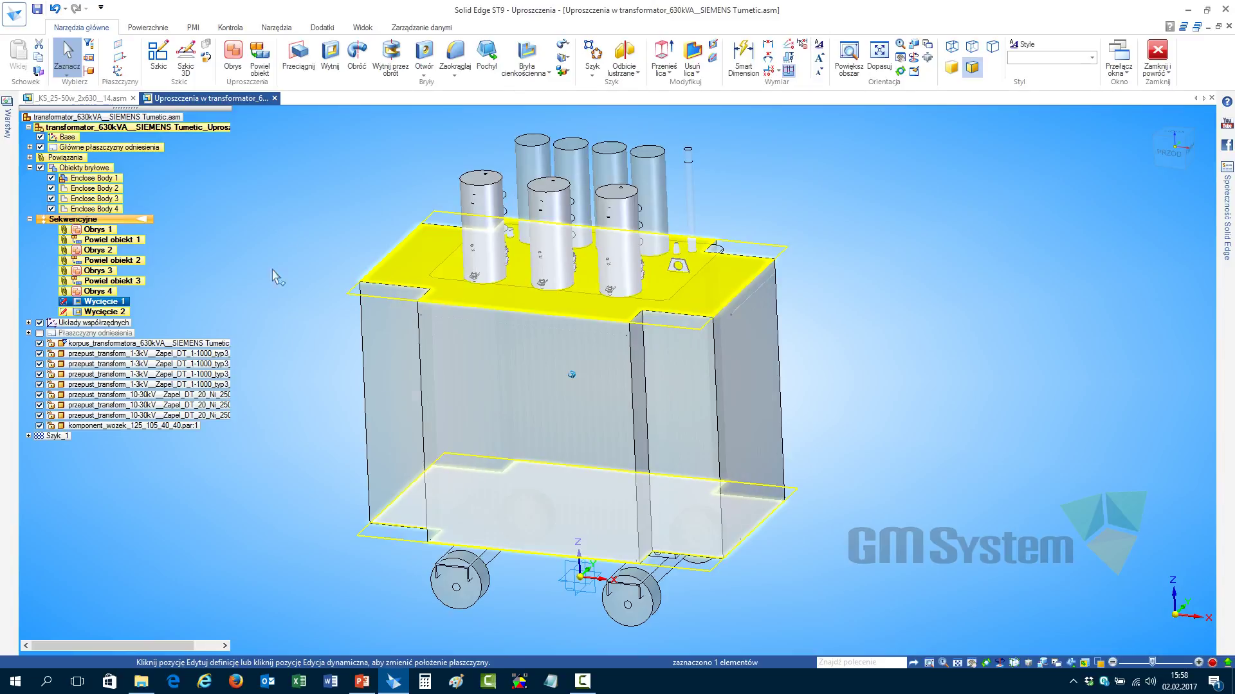
left_click(103, 312)
mouse_move(270, 173)
middle_mouse_down()
mouse_move(253, 201)
mouse_move(269, 191)
middle_mouse_up()
left_click(255, 117)
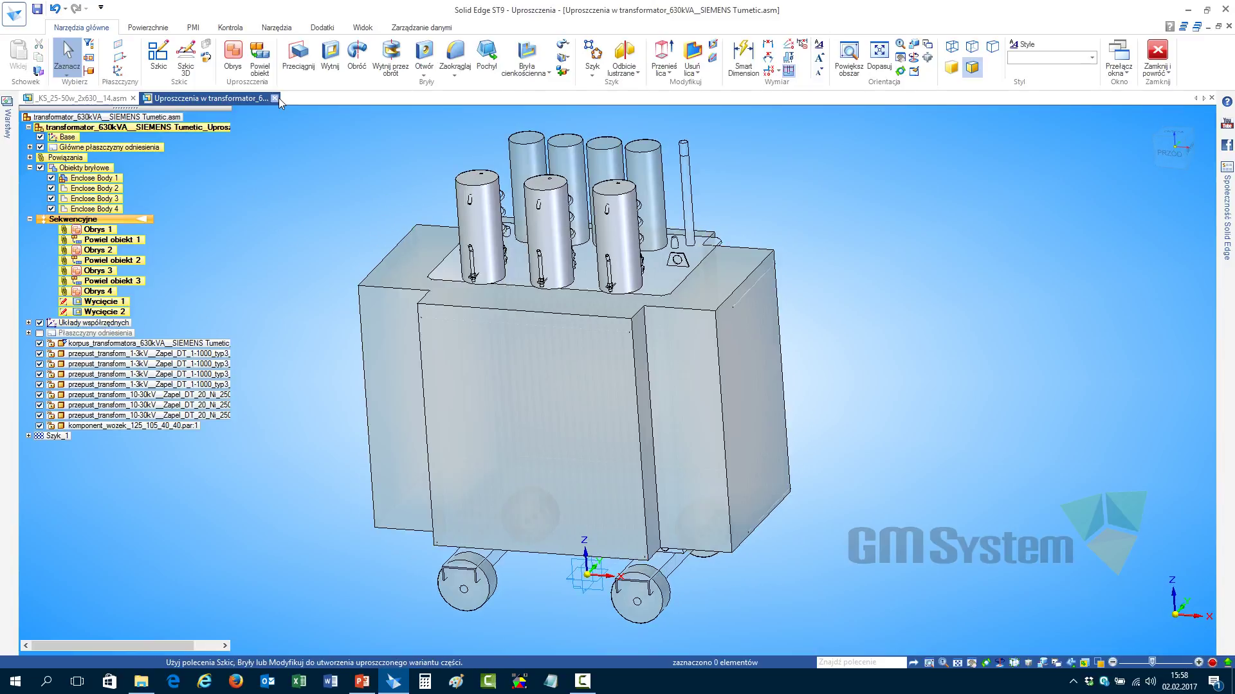
Close the transformer subassembly without saving and inspect the detailed transformer inside the station assembly
left_click(274, 98)
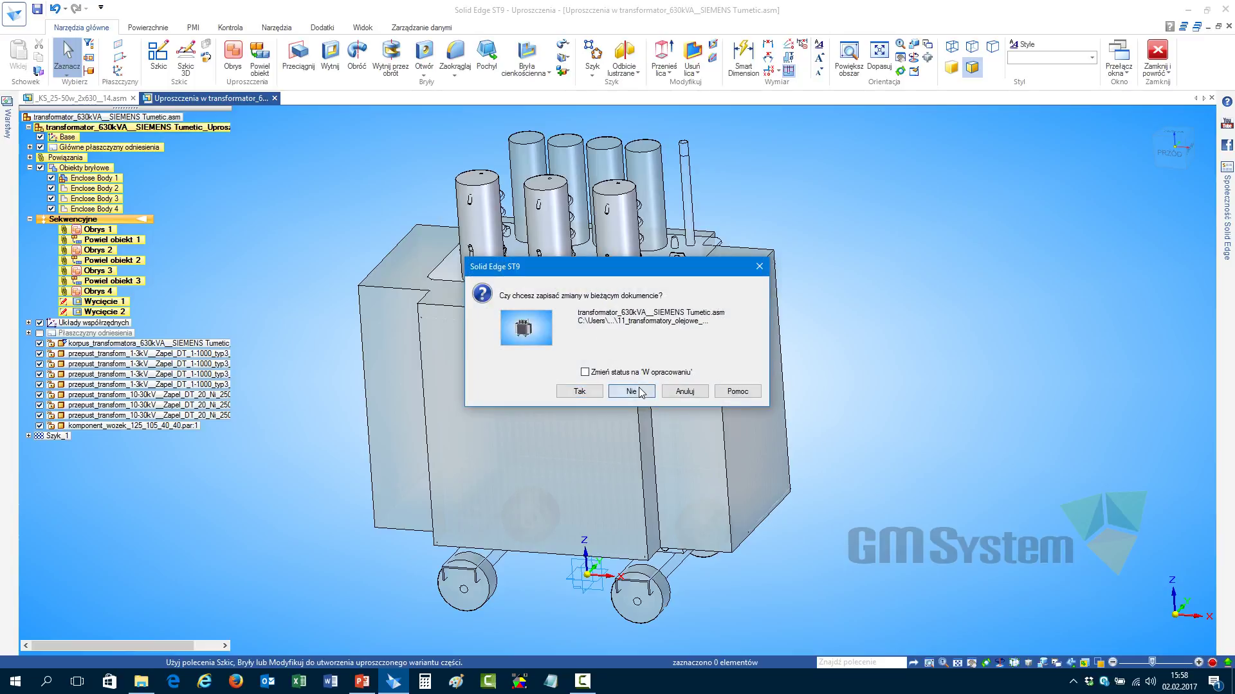
left_click(639, 392)
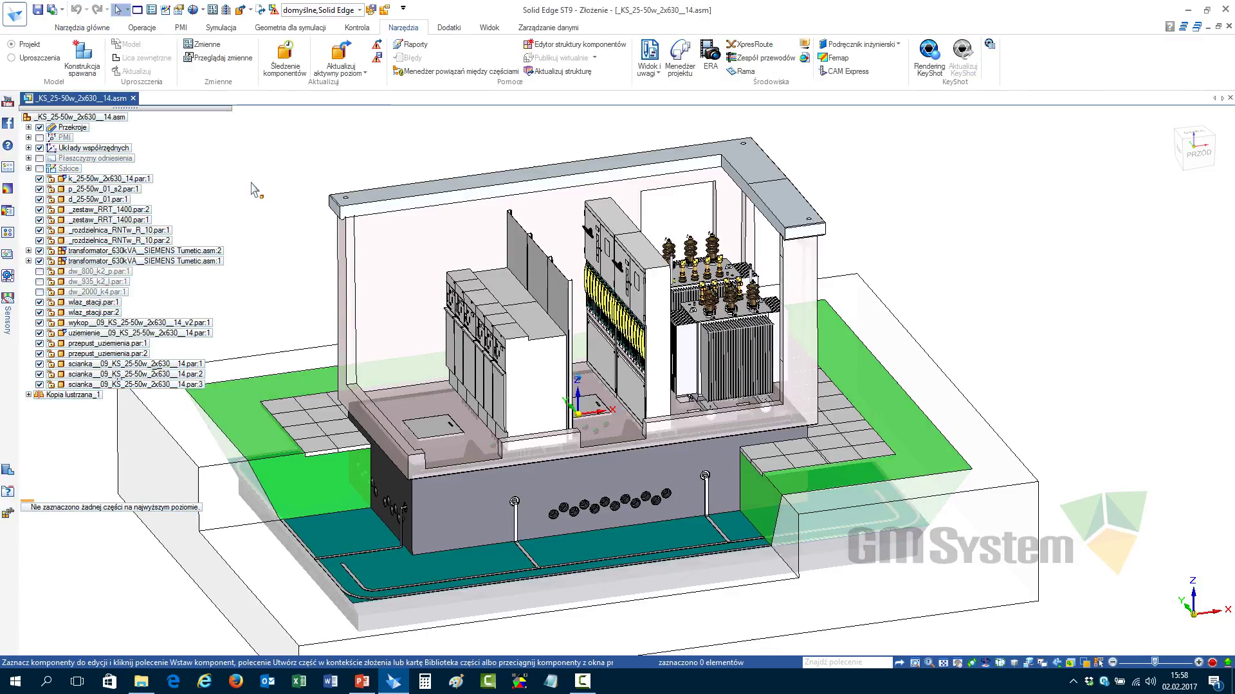
middle_click(251, 183)
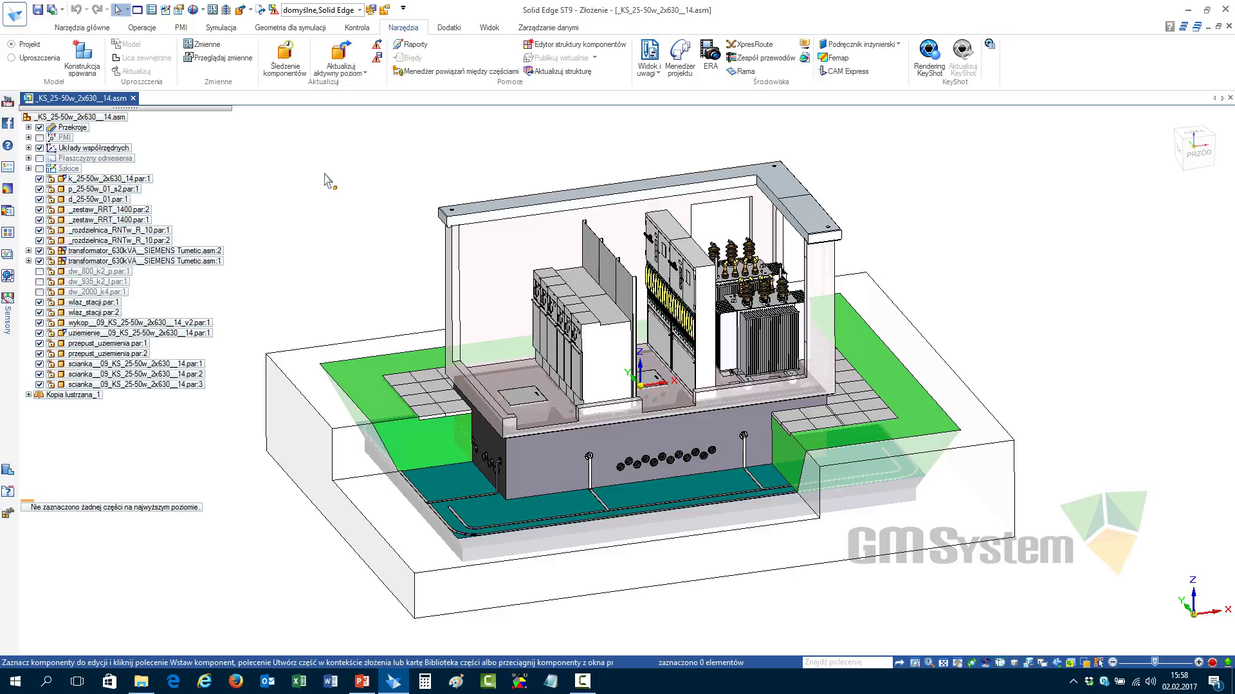
left_click_drag(364, 152, 386, 272)
scroll(796, 327, "up", 5)
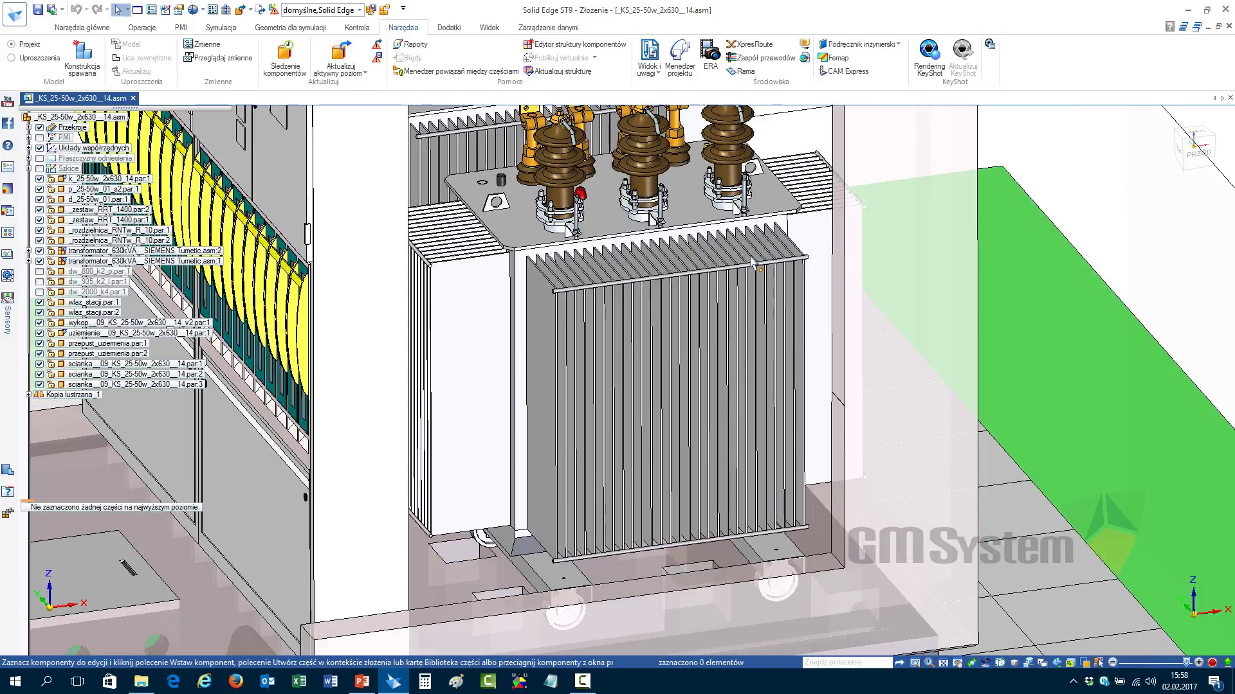
Apply the simplified assembly variant to the transformator_630kVA__SIEMENS Tumetic.asm:1 subassembly in the station assembly
scroll(1029, 296, "down", 8)
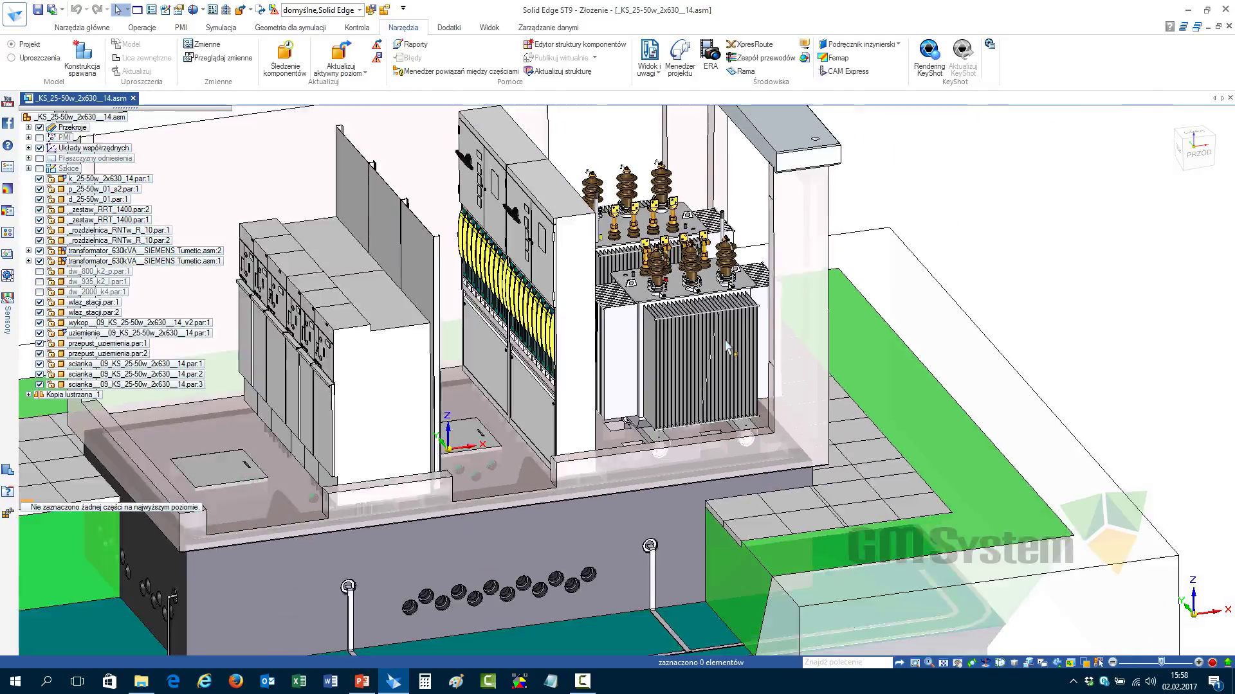
scroll(1055, 295, "up", 6)
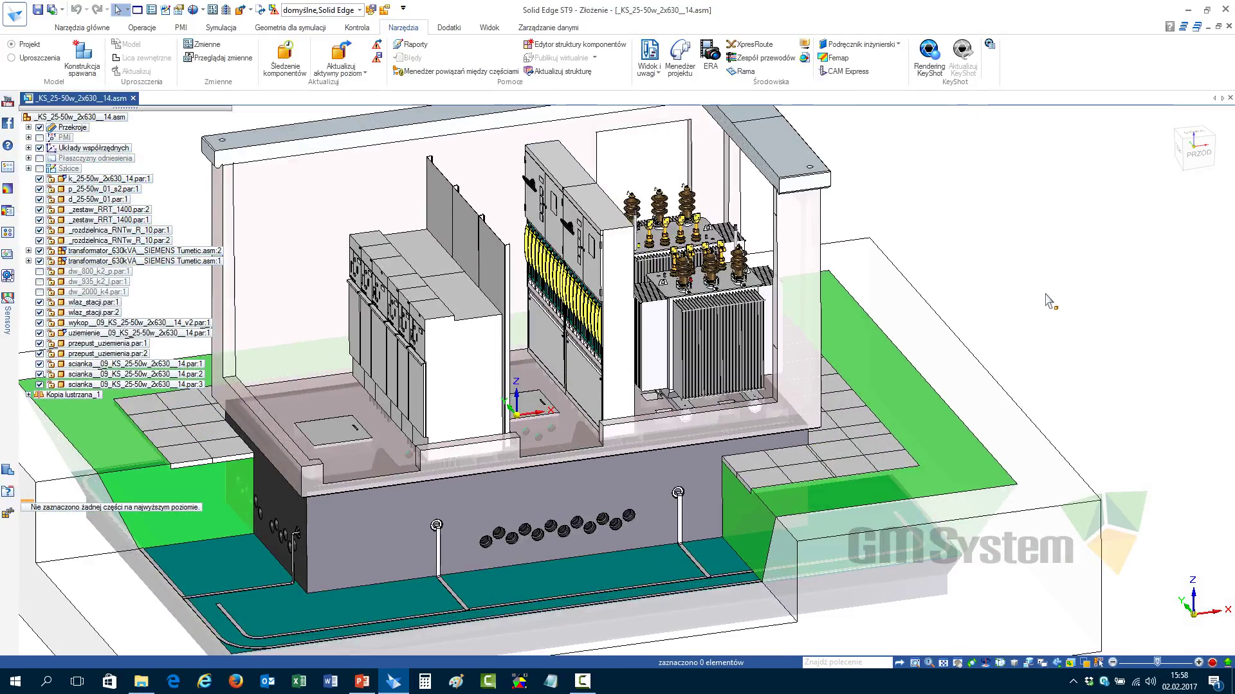
scroll(964, 393, "down", 6)
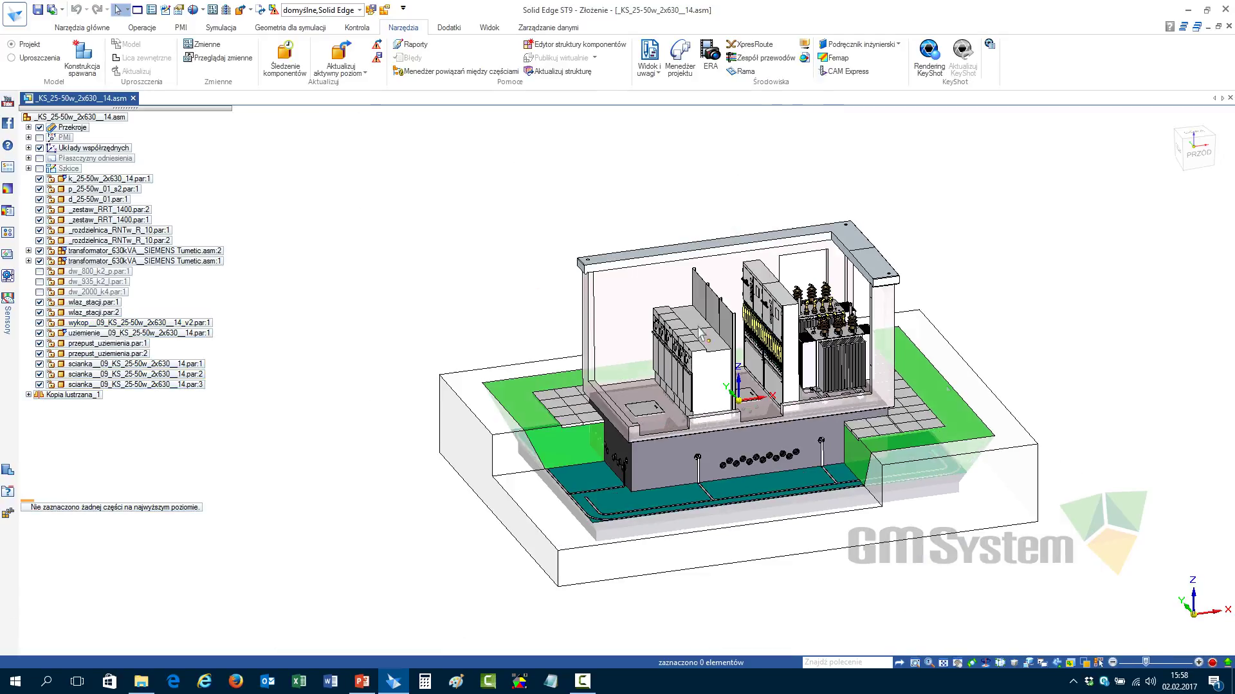
right_click(161, 261)
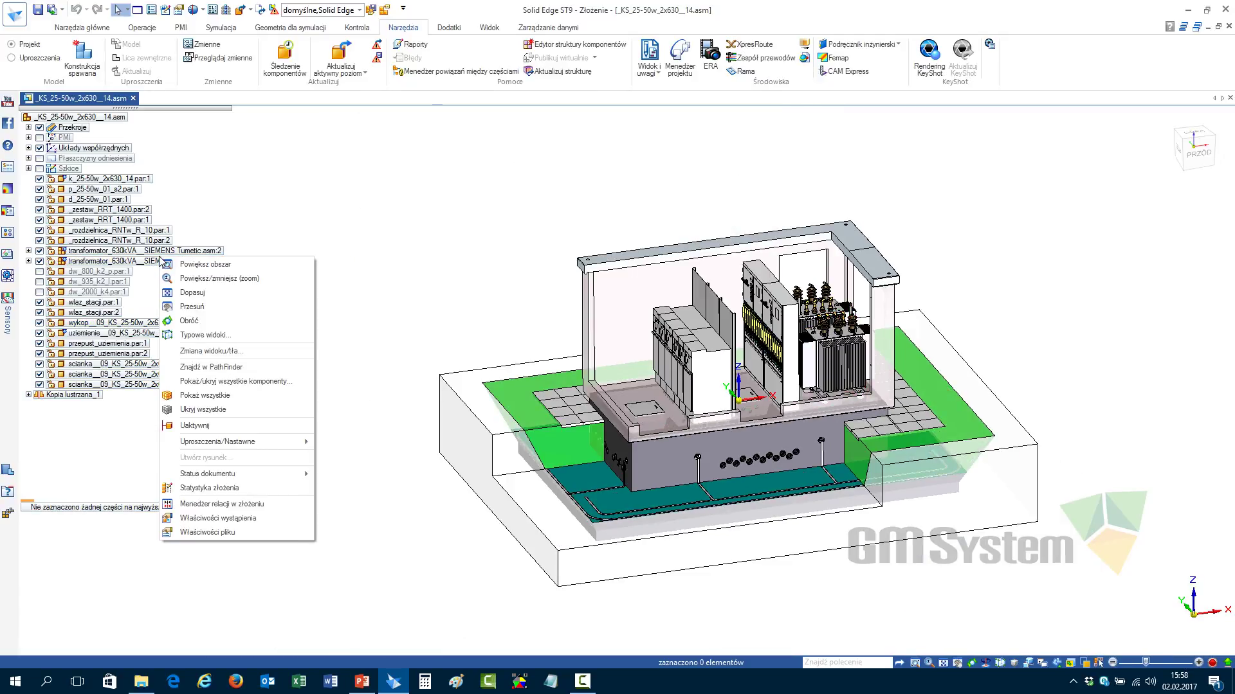
right_click(127, 262)
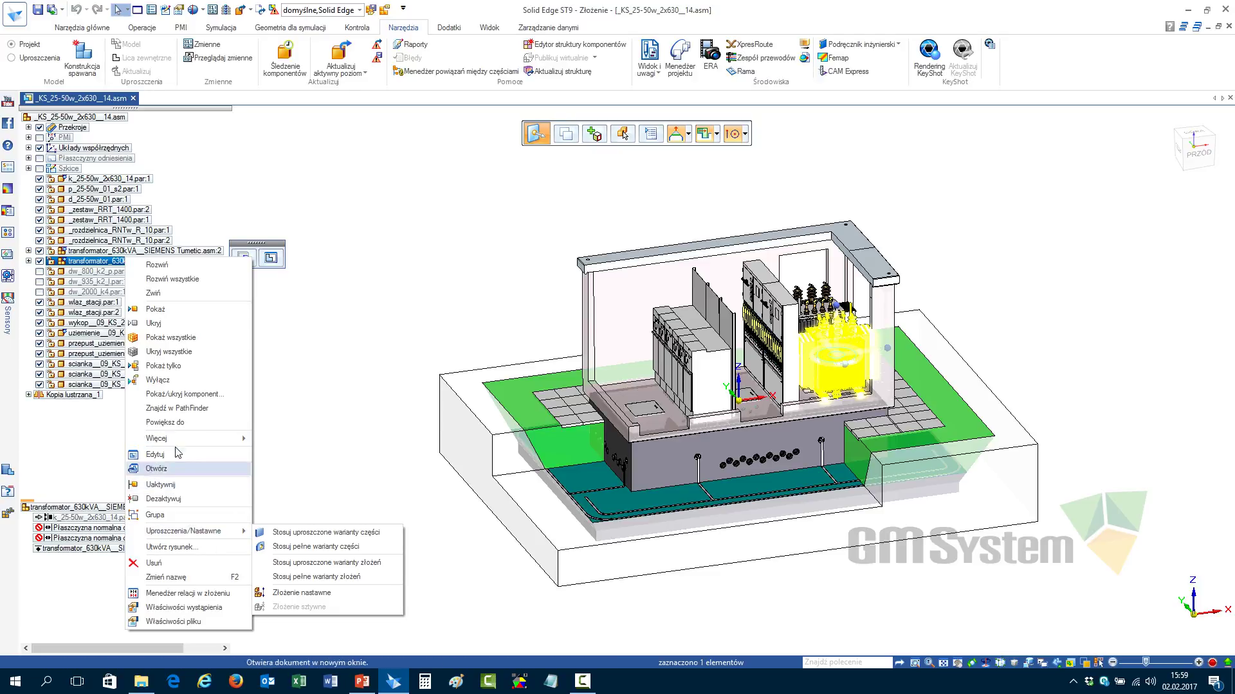
left_click(177, 490)
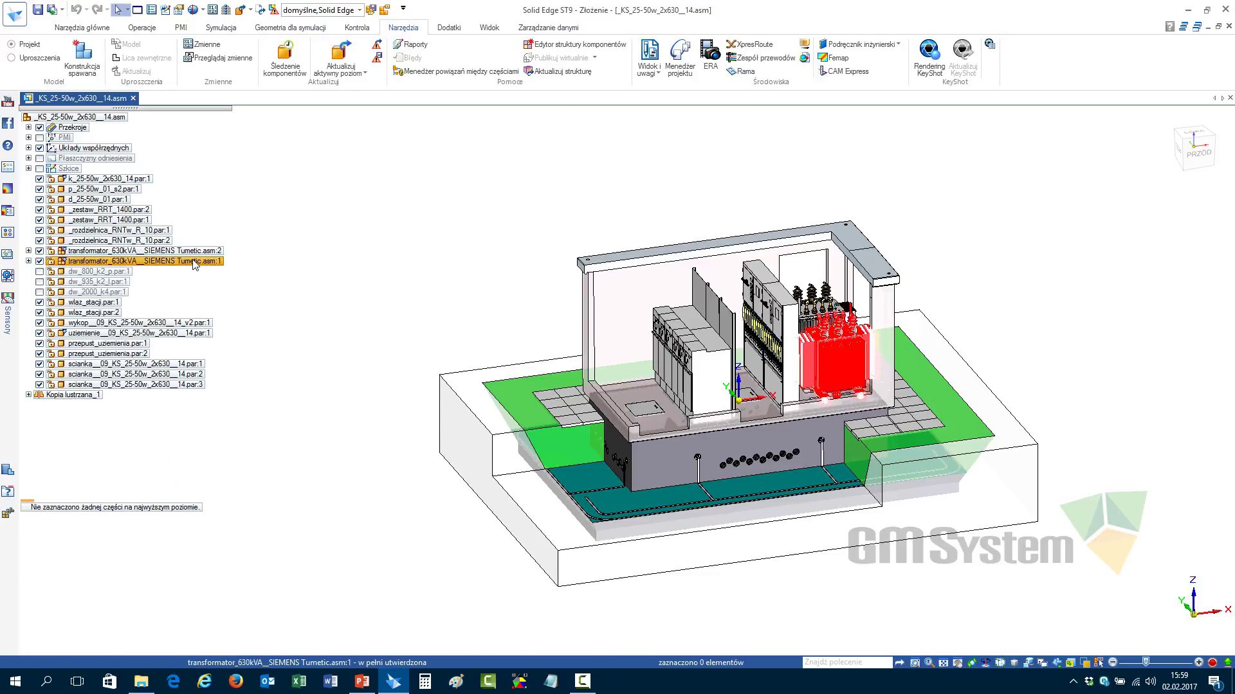
right_click(195, 264)
mouse_move(294, 535)
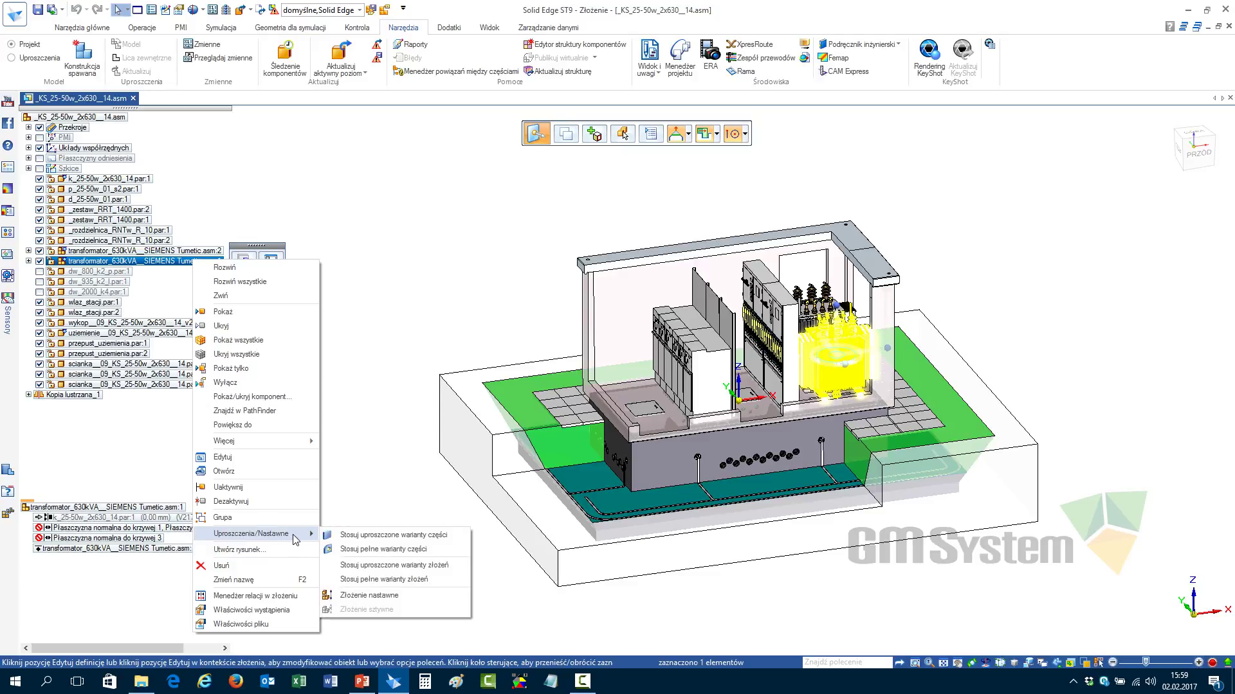
left_click(396, 565)
left_click(1035, 331)
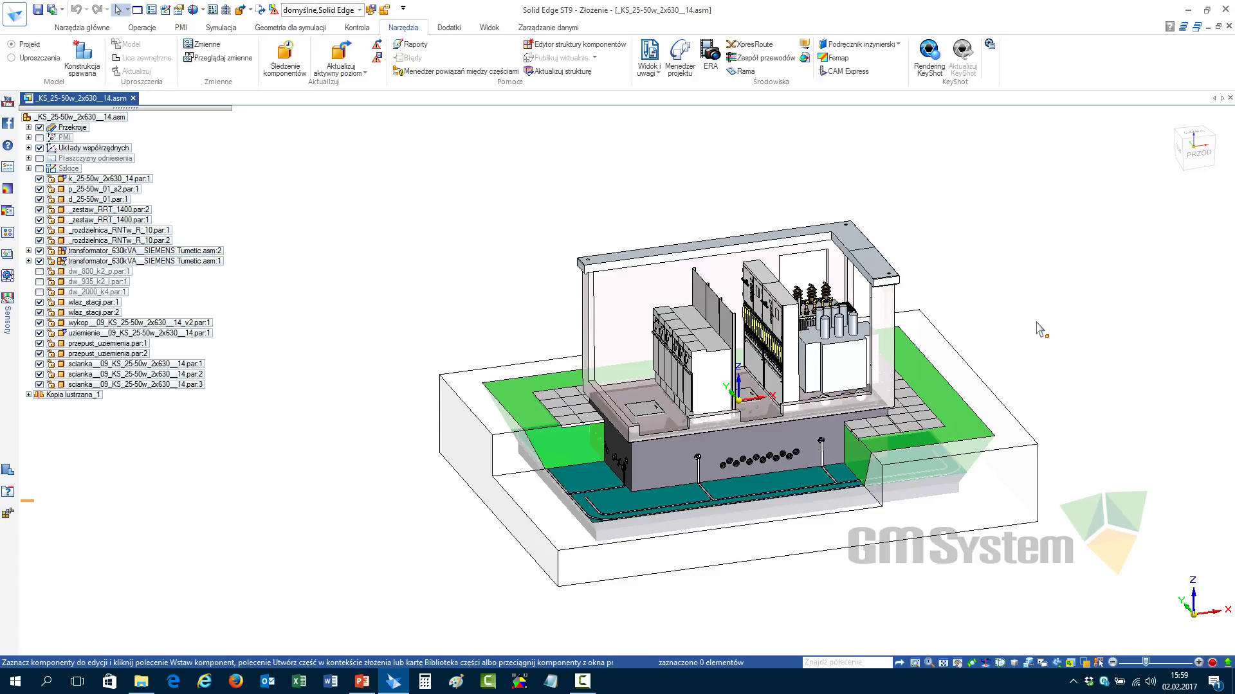
Inspect the simplified transformer beside the detailed one and close the station assembly
scroll(997, 341, "up", 3)
scroll(650, 405, "up", 4)
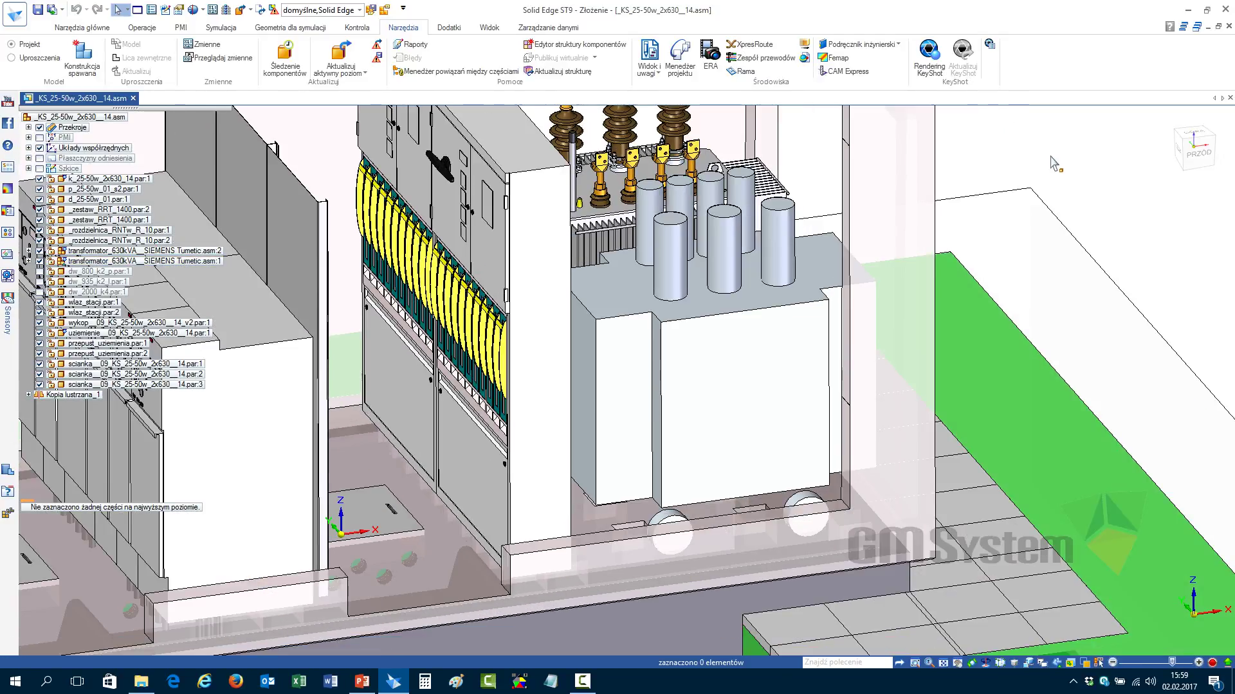
scroll(749, 418, "down", 5)
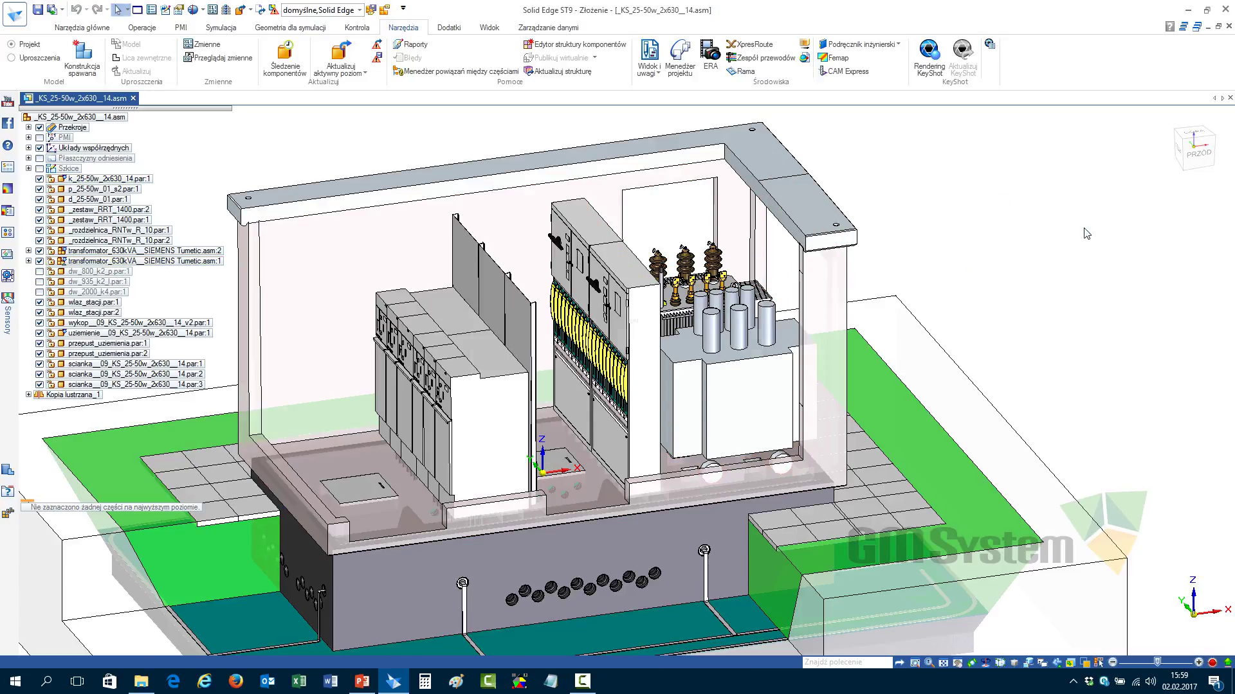
key("ctrl+F4")
left_click(631, 390)
left_click(635, 367)
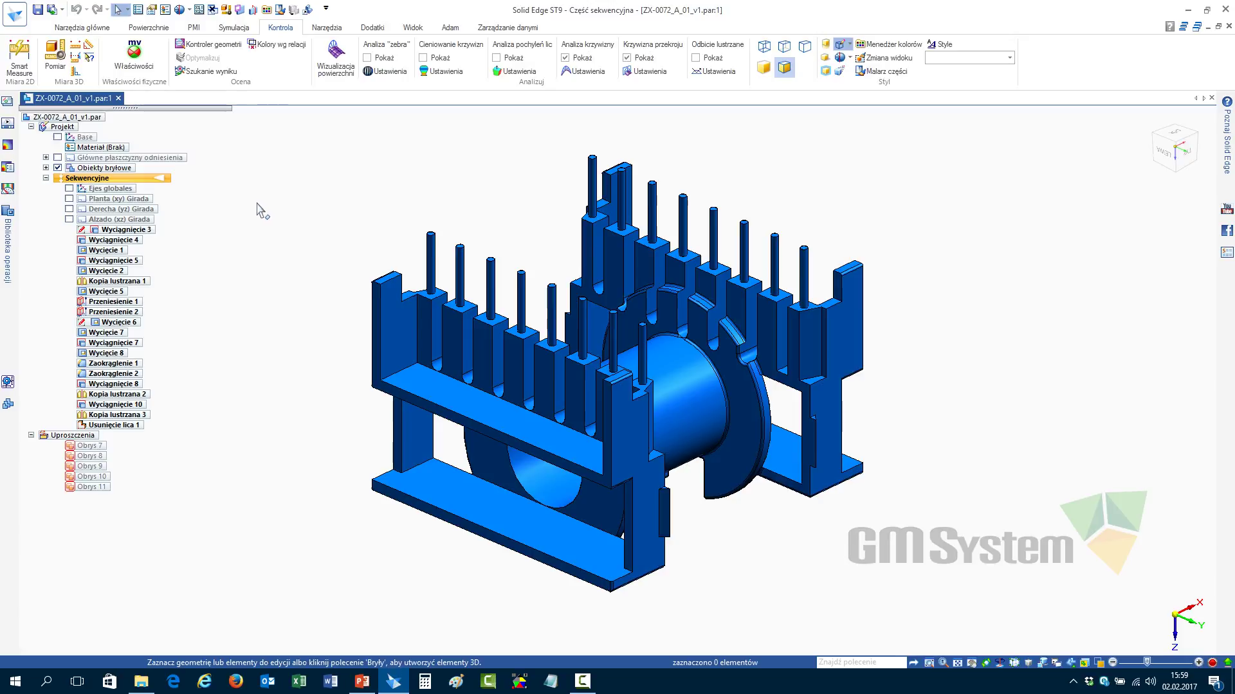
Compare the sequential and simplified models of part ZX-0072_A_01_v1.par, finishing in the simplification environment
left_click(326, 27)
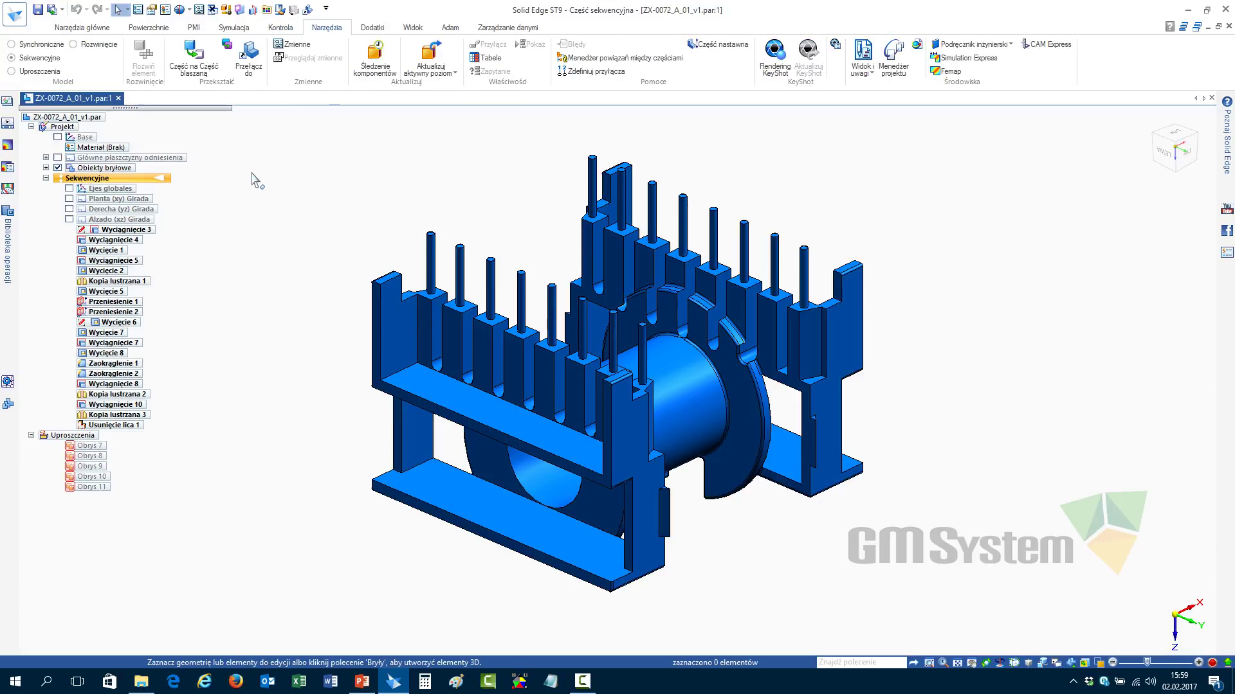
left_click(25, 72)
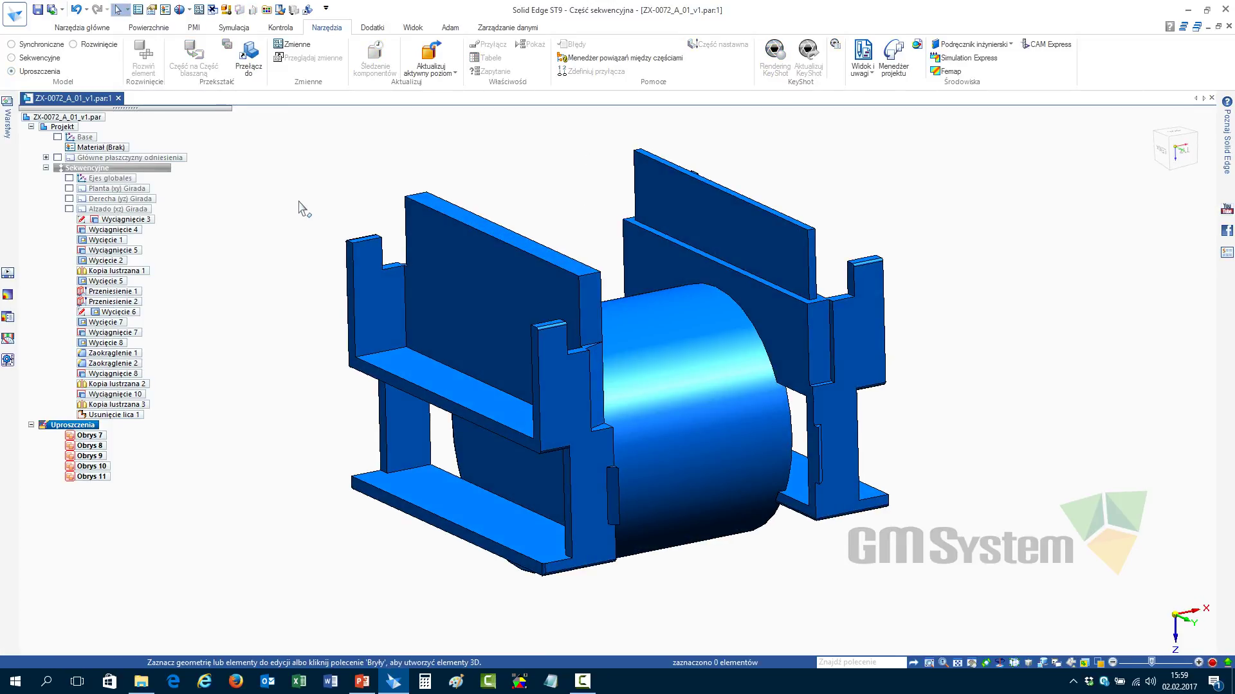
left_click(23, 59)
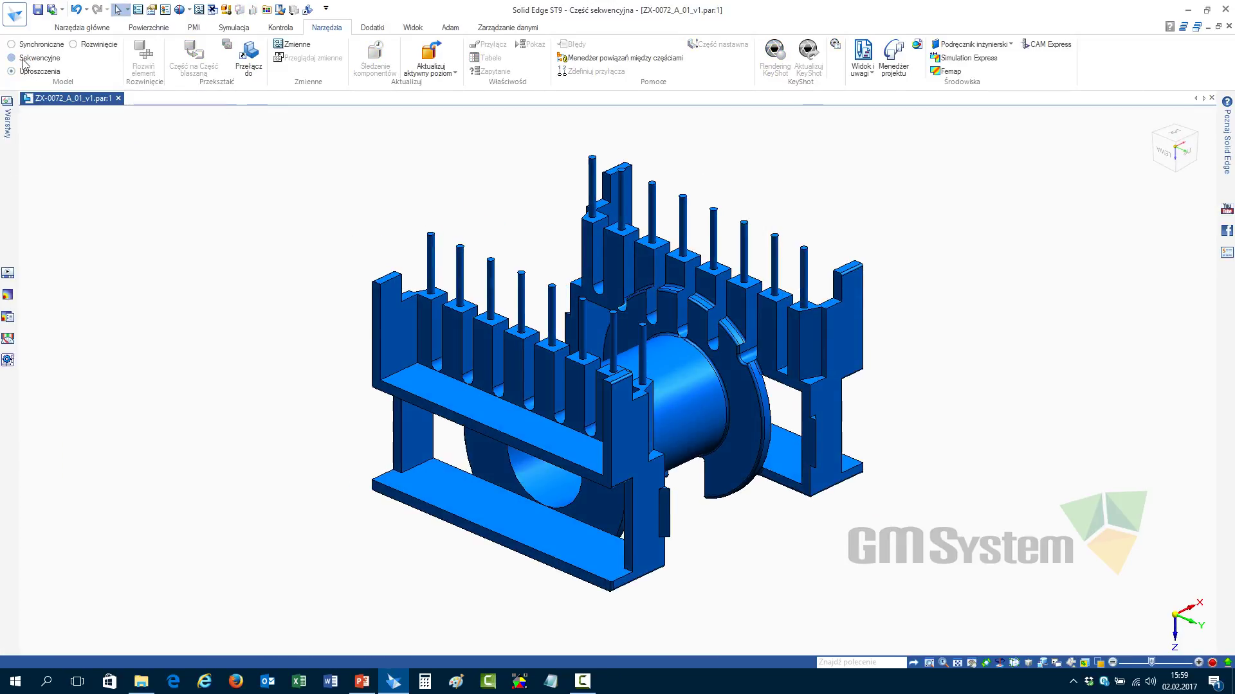
left_click(27, 71)
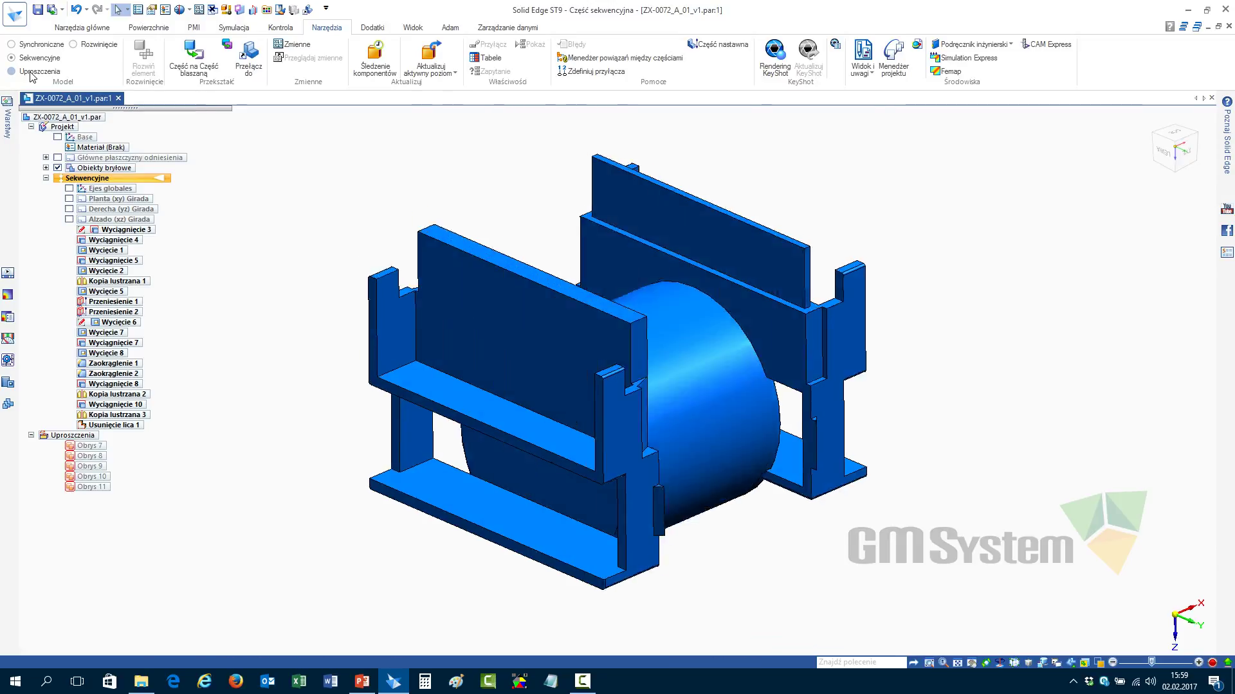
Roll the simplified model's history back to the outline Obrys 7
right_click(85, 436)
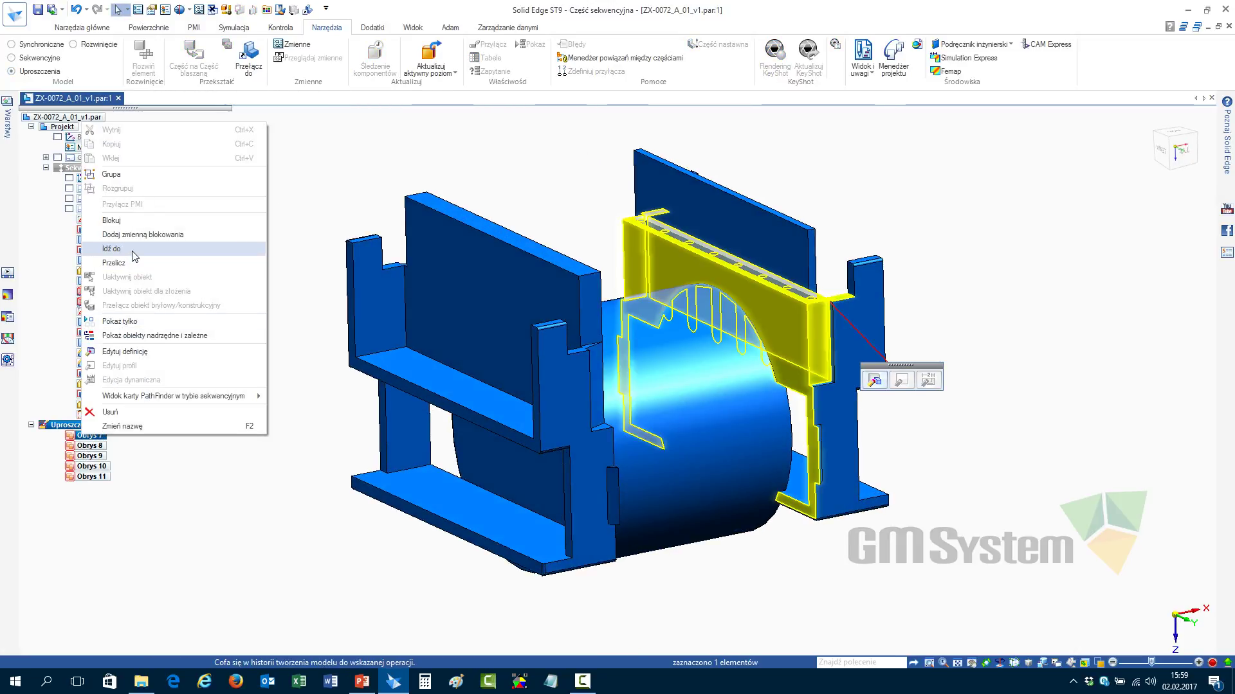
left_click(112, 248)
left_click(274, 218)
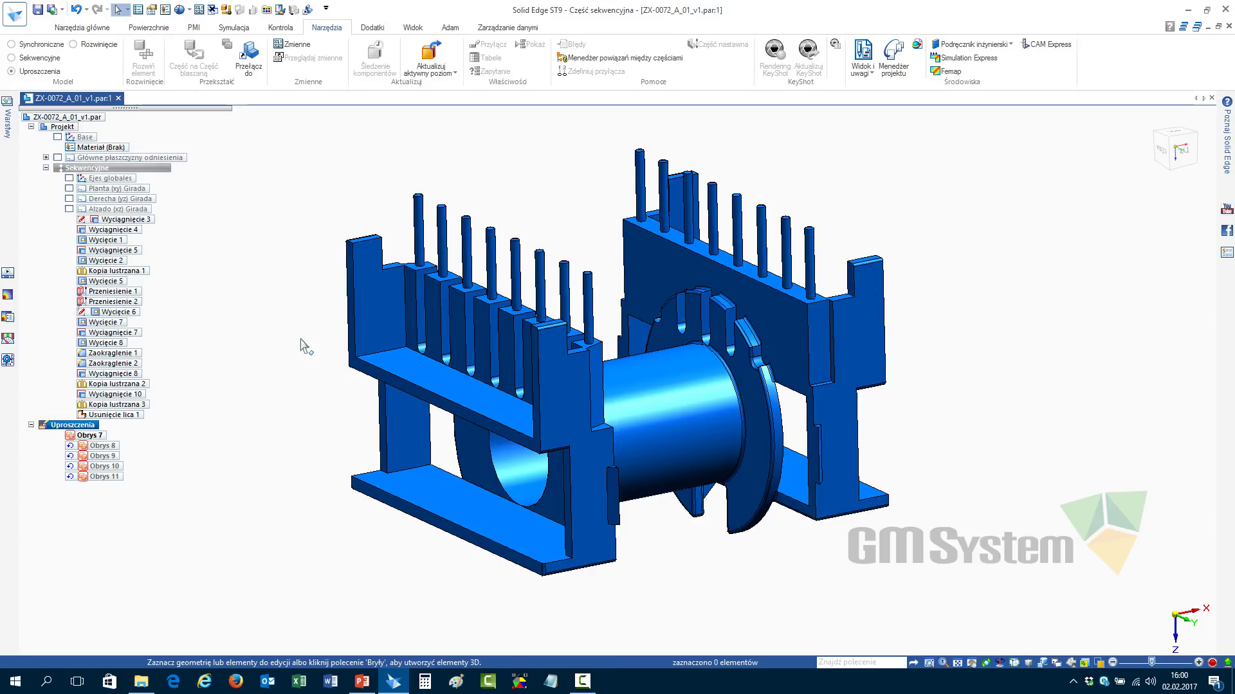
Suppress the outline Obrys 7 in the simplified model
right_click(86, 437)
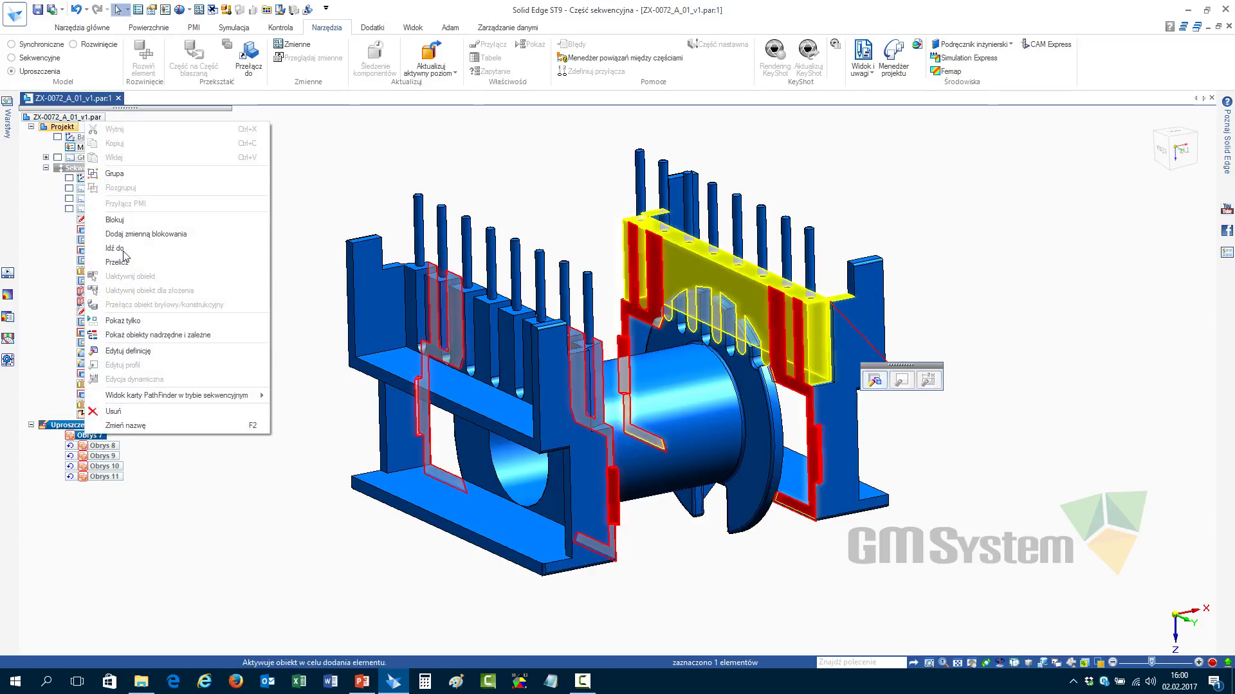
left_click(154, 219)
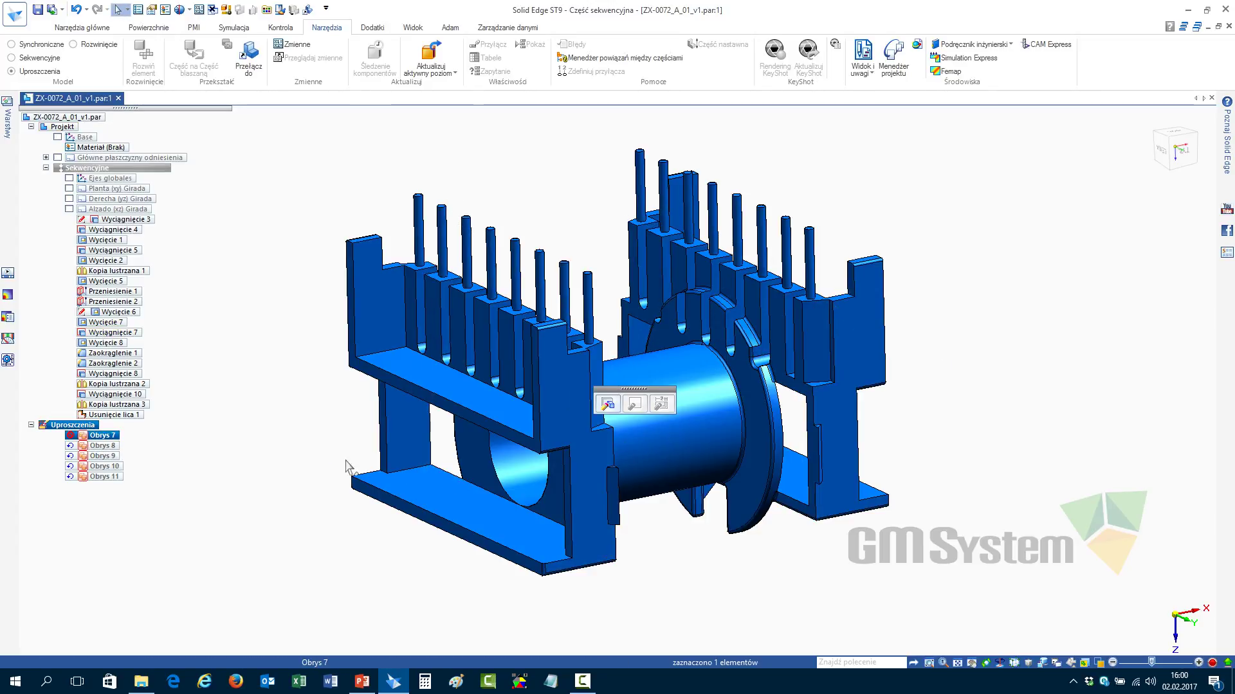
left_click(605, 403)
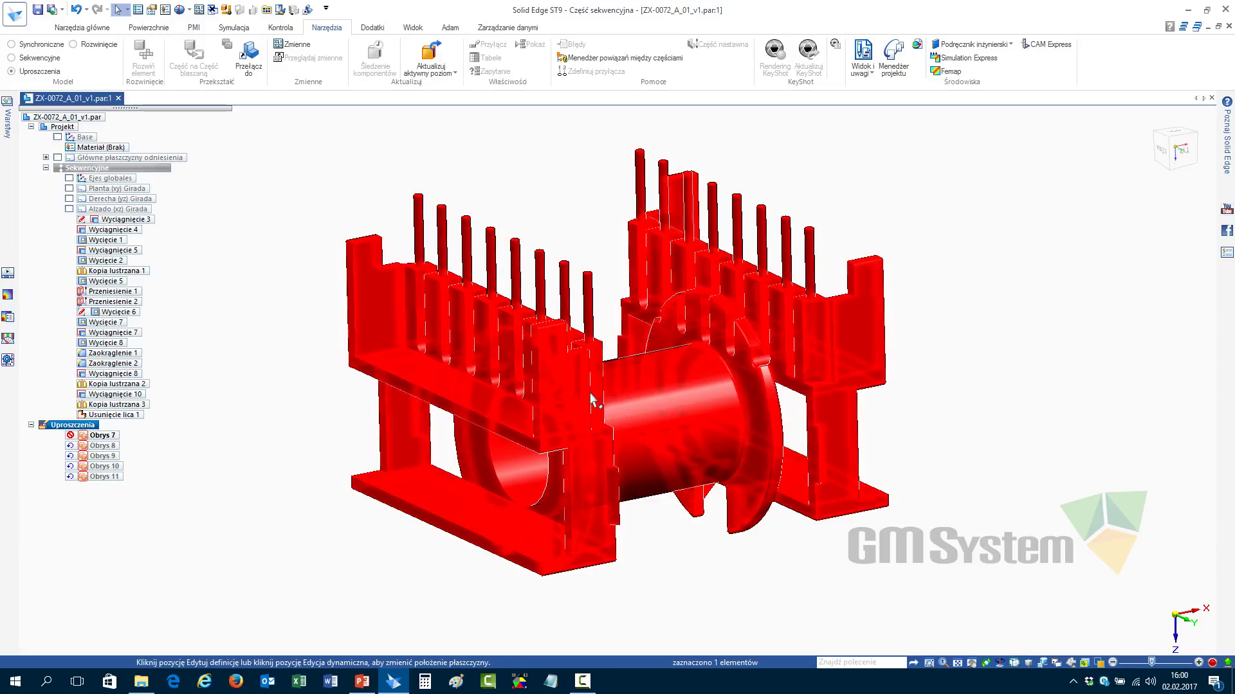
left_click(208, 388)
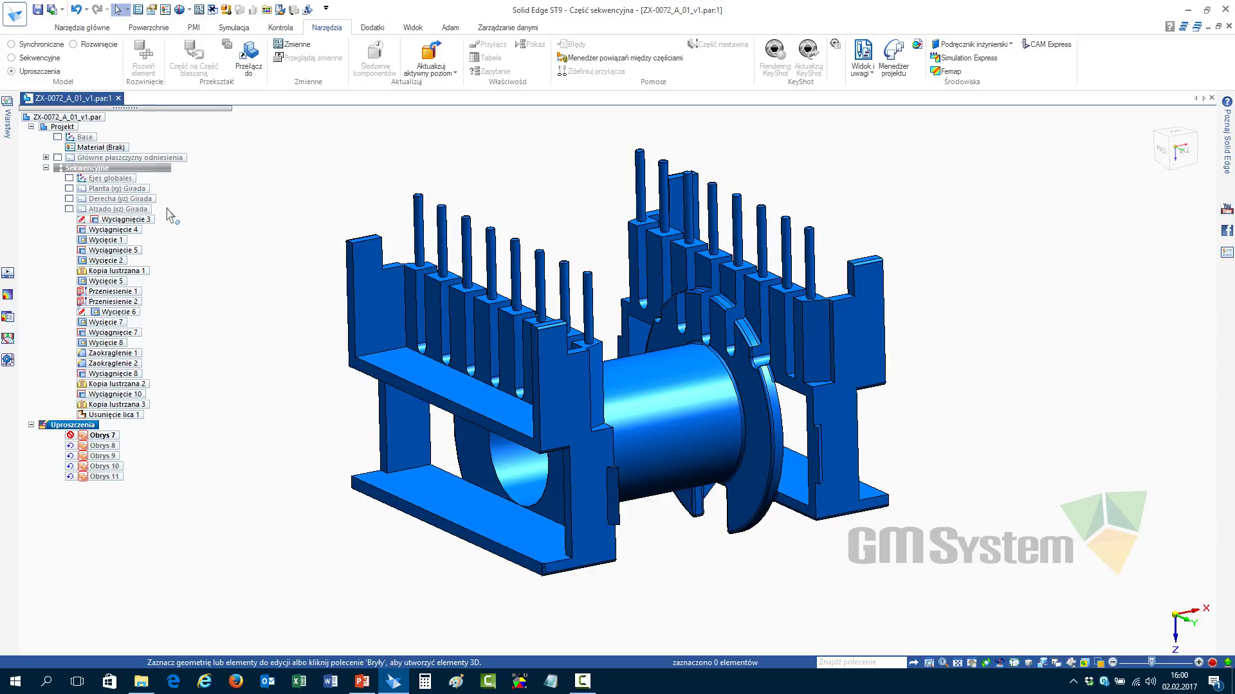
Examine the definition of Obrys 7, including its selected faces, the available outline shapes and the Obrys command, without changing it
left_click(82, 28)
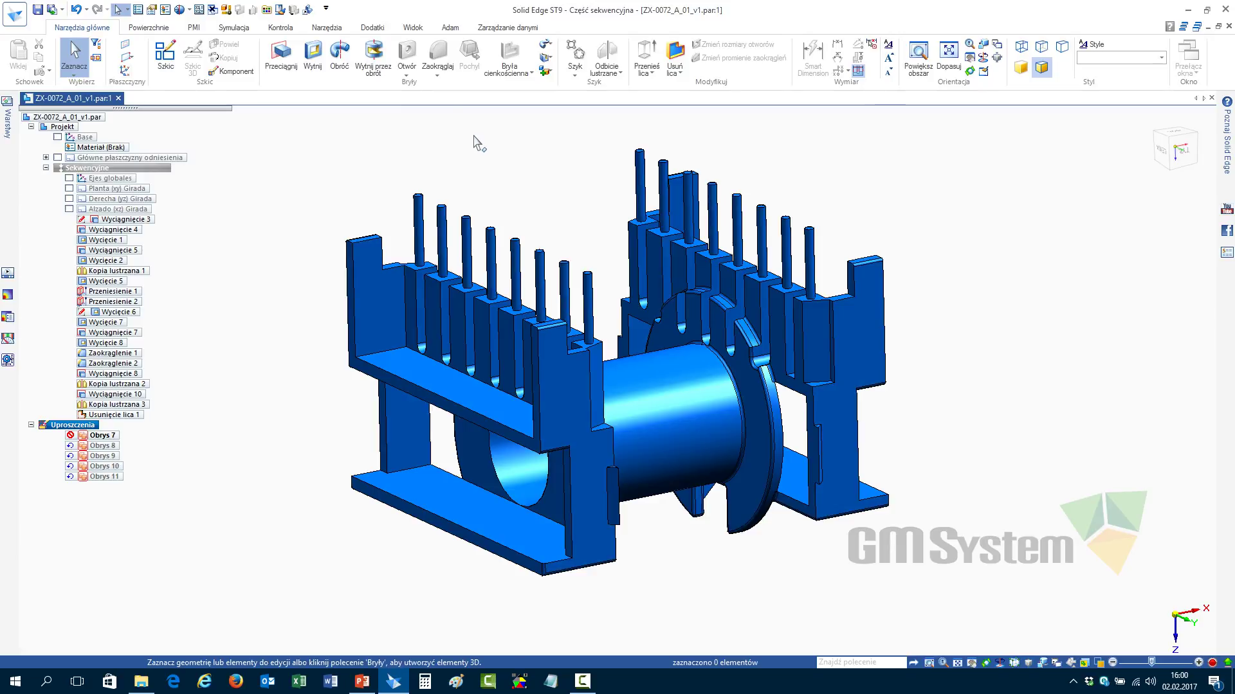
left_click(103, 436)
left_click(608, 403)
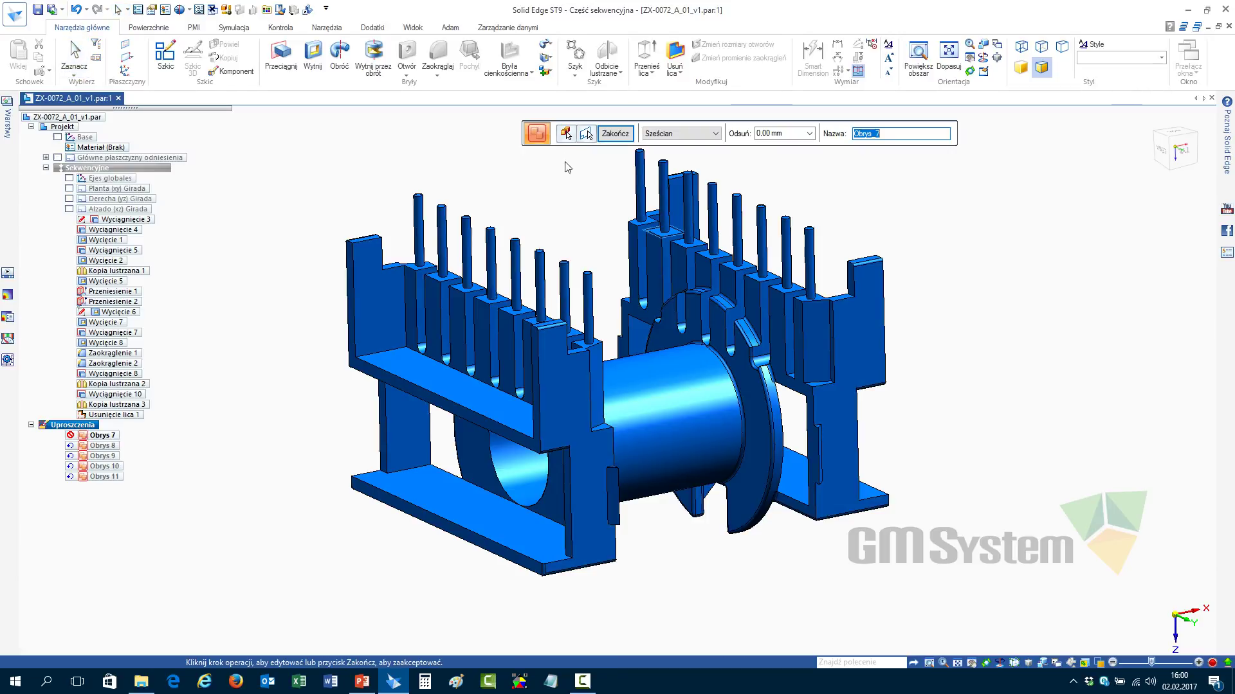
left_click(566, 140)
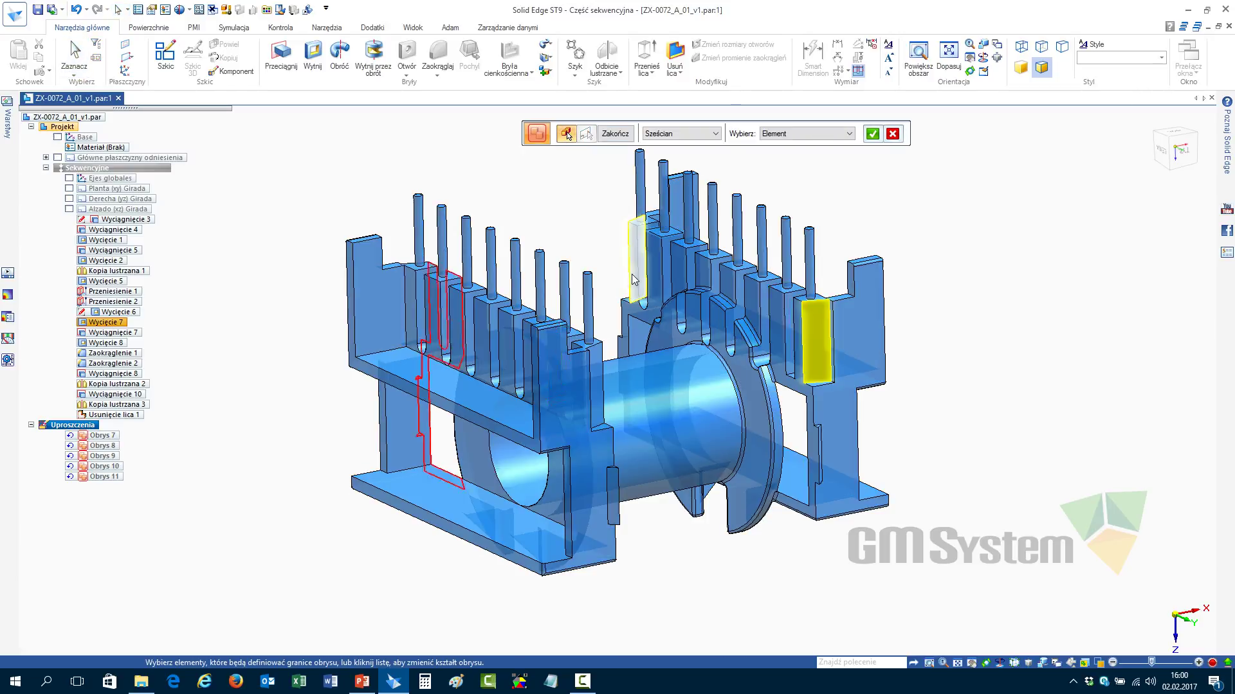
left_click(688, 134)
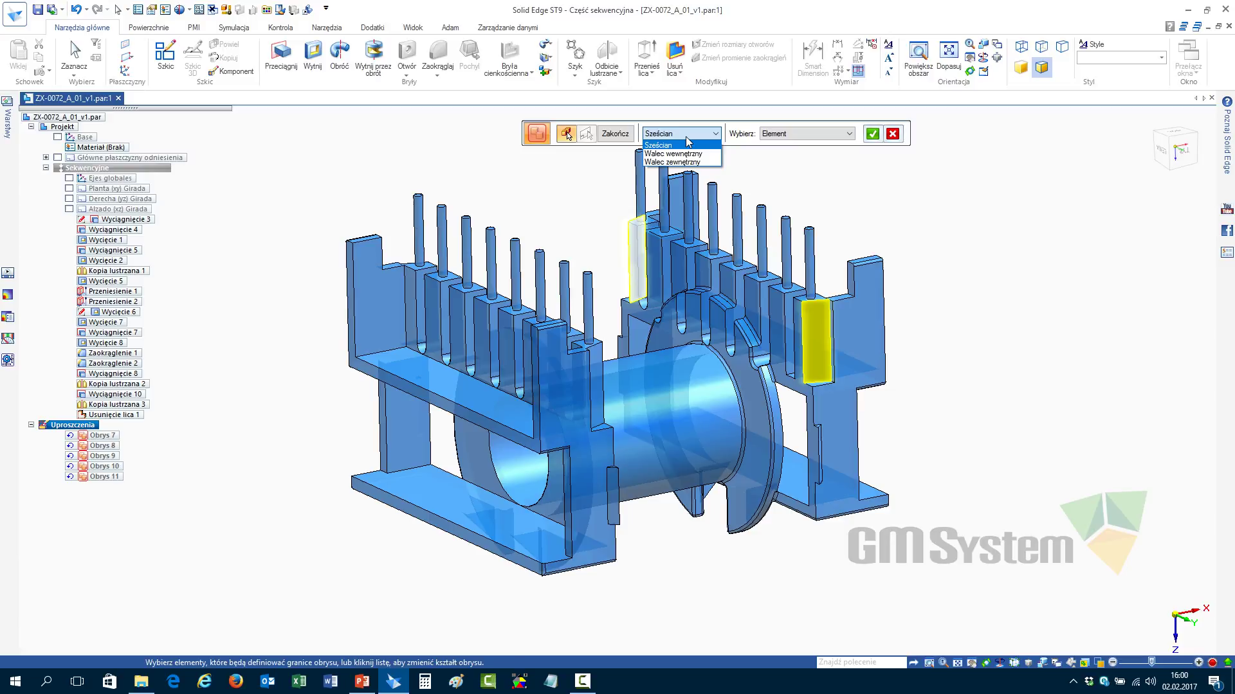
left_click(686, 139)
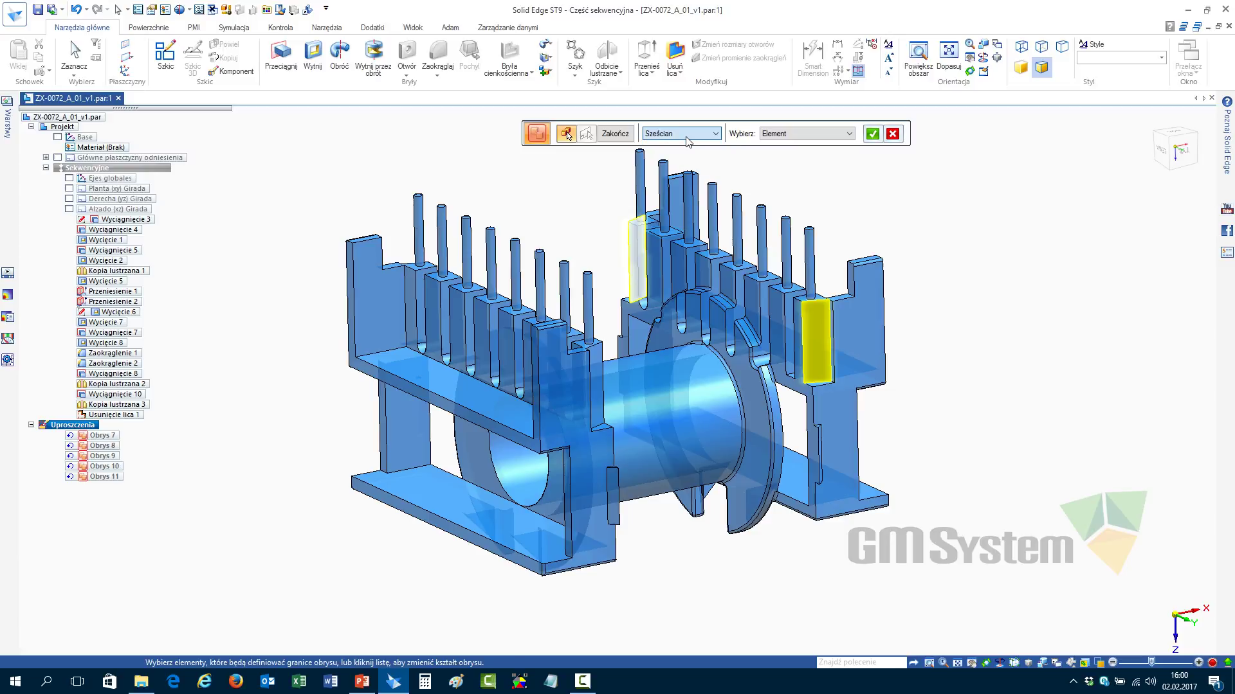
left_click(546, 72)
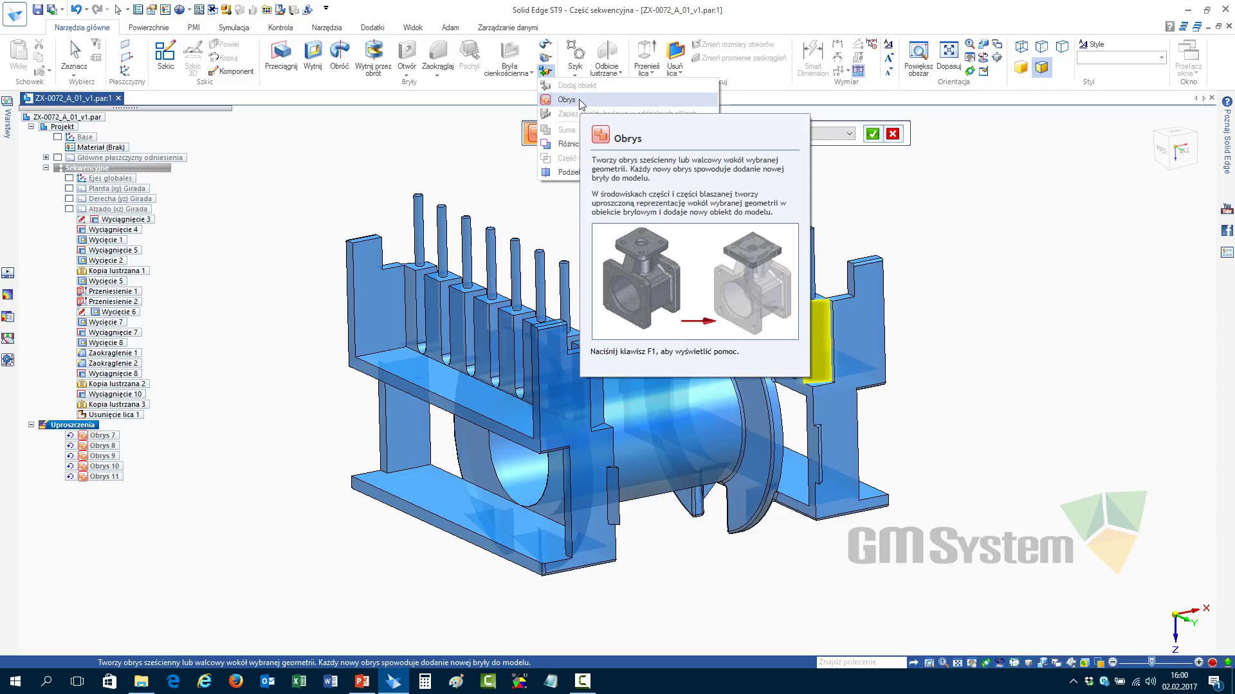
left_click(495, 103)
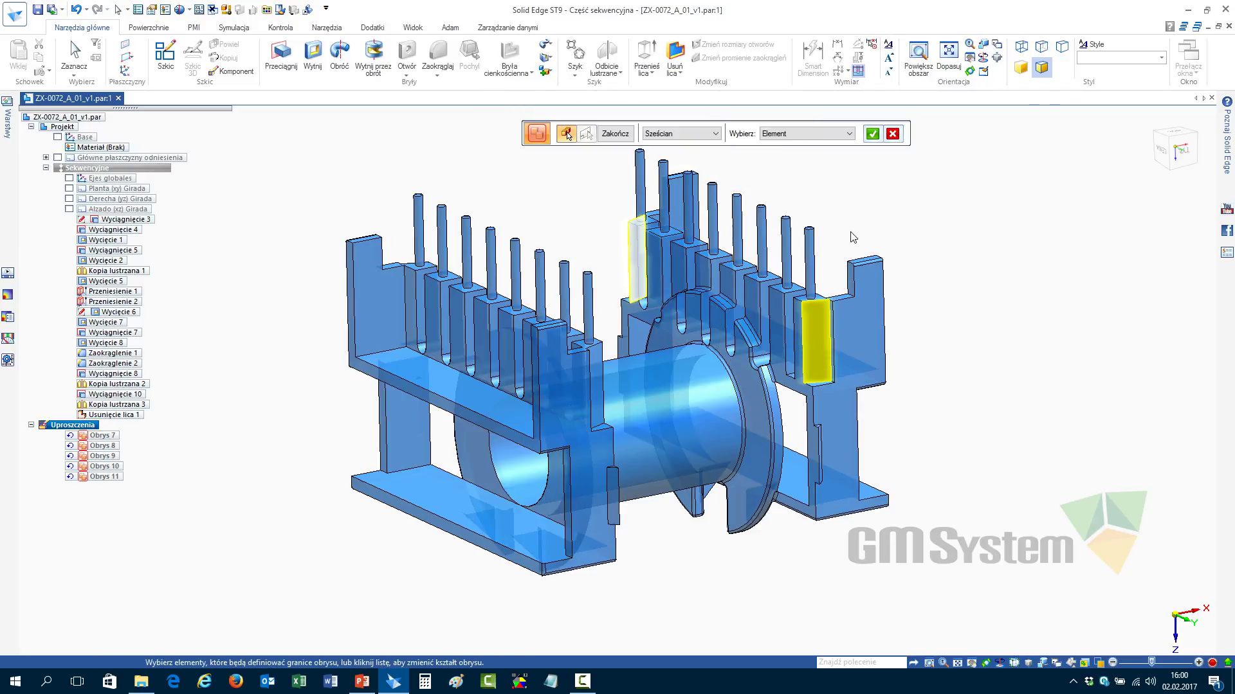
key("Return")
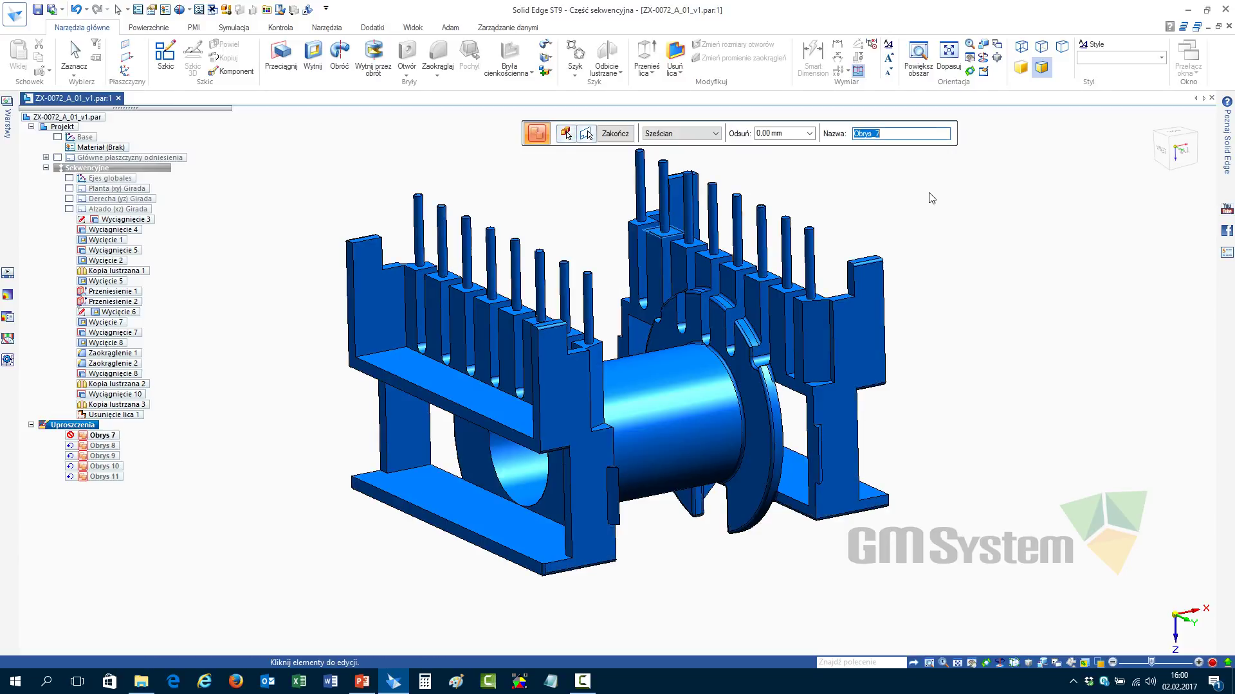
left_click(625, 138)
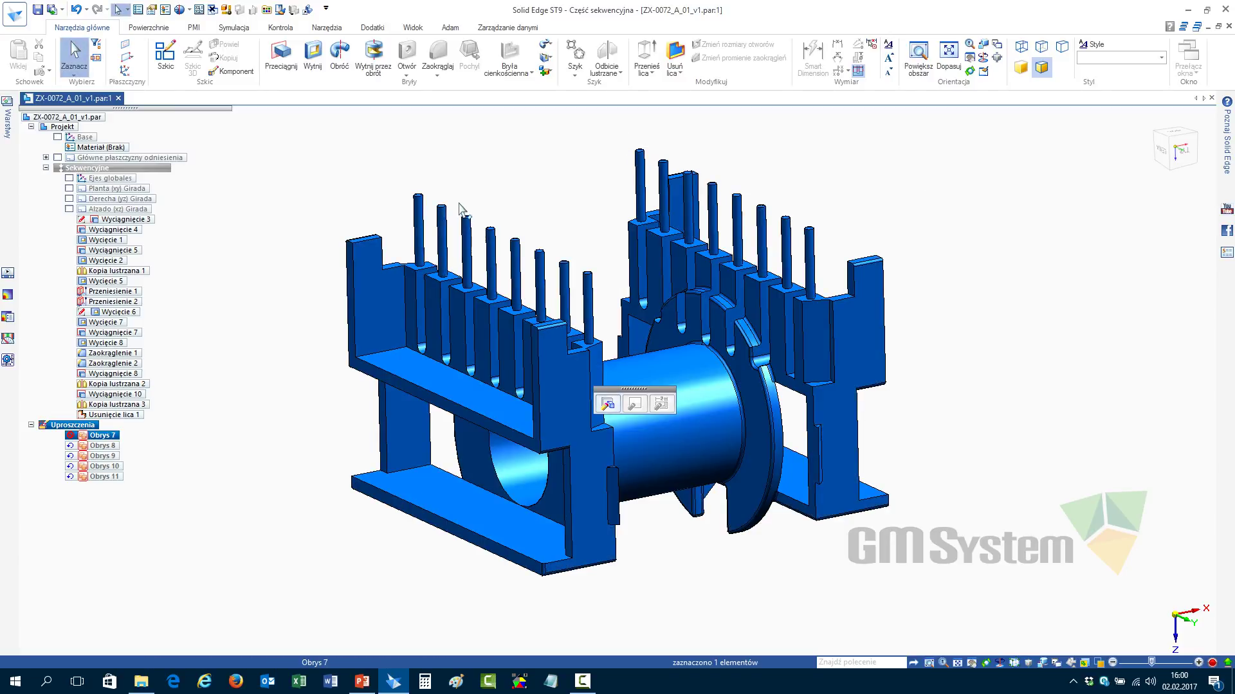
Unsuppress Obrys 7 and roll the simplified model's history forward to Obrys 8
left_click(98, 437)
right_click(98, 437)
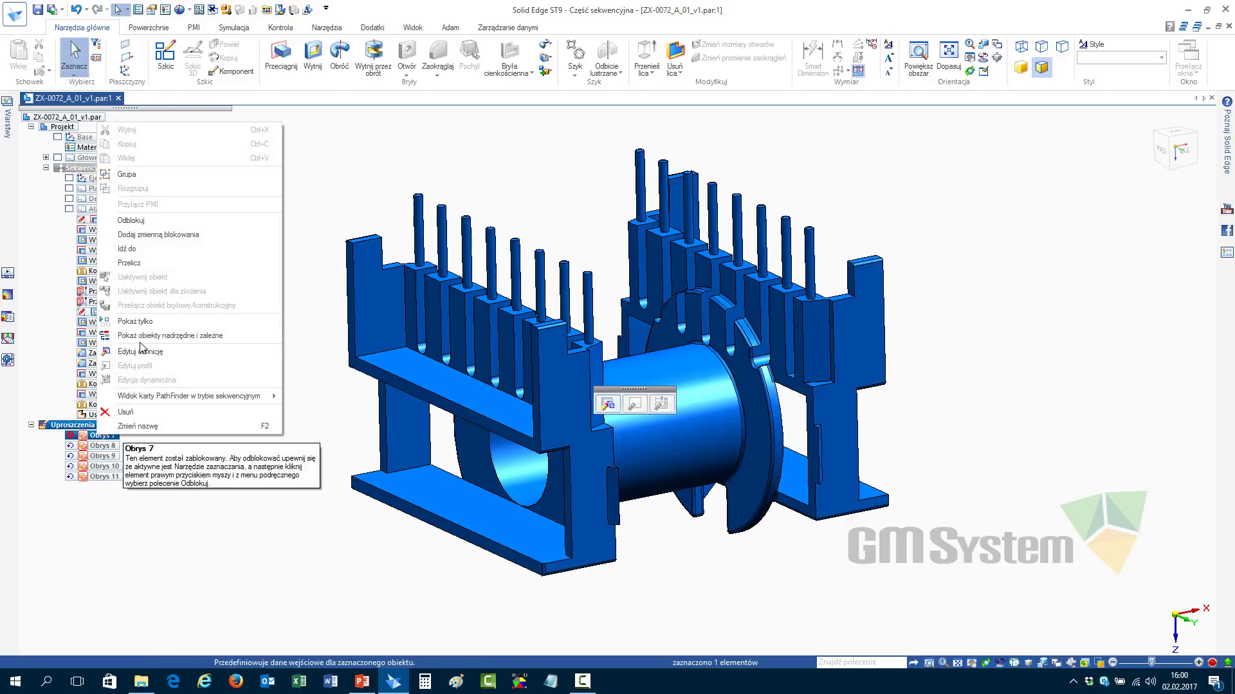
left_click(144, 221)
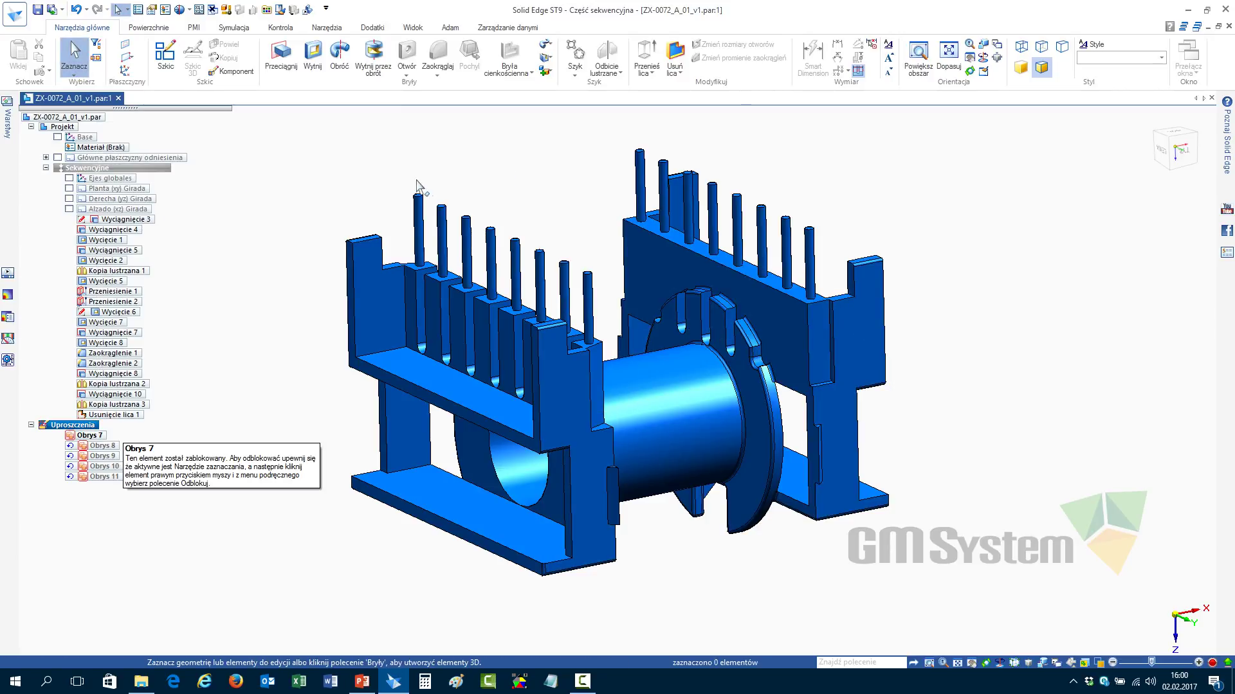
right_click(105, 456)
left_click(141, 320)
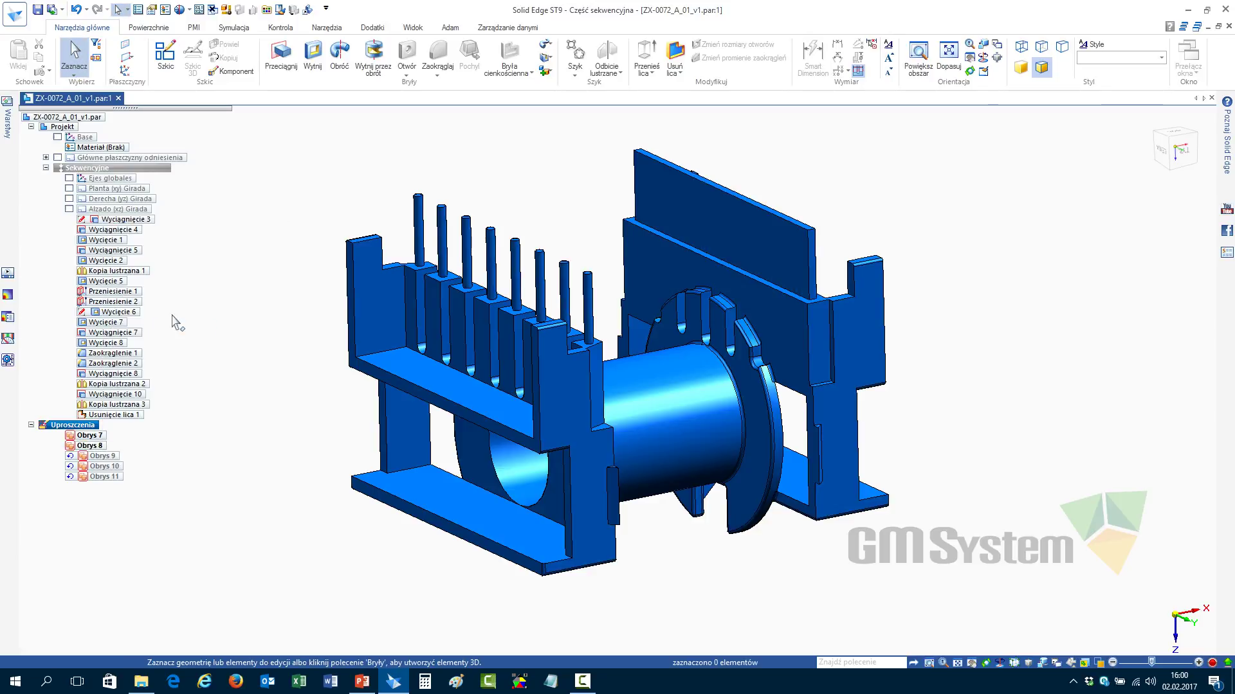
Open the definition of Obrys 8 to review its shape and offset options, and close it without changing anything
left_click(92, 448)
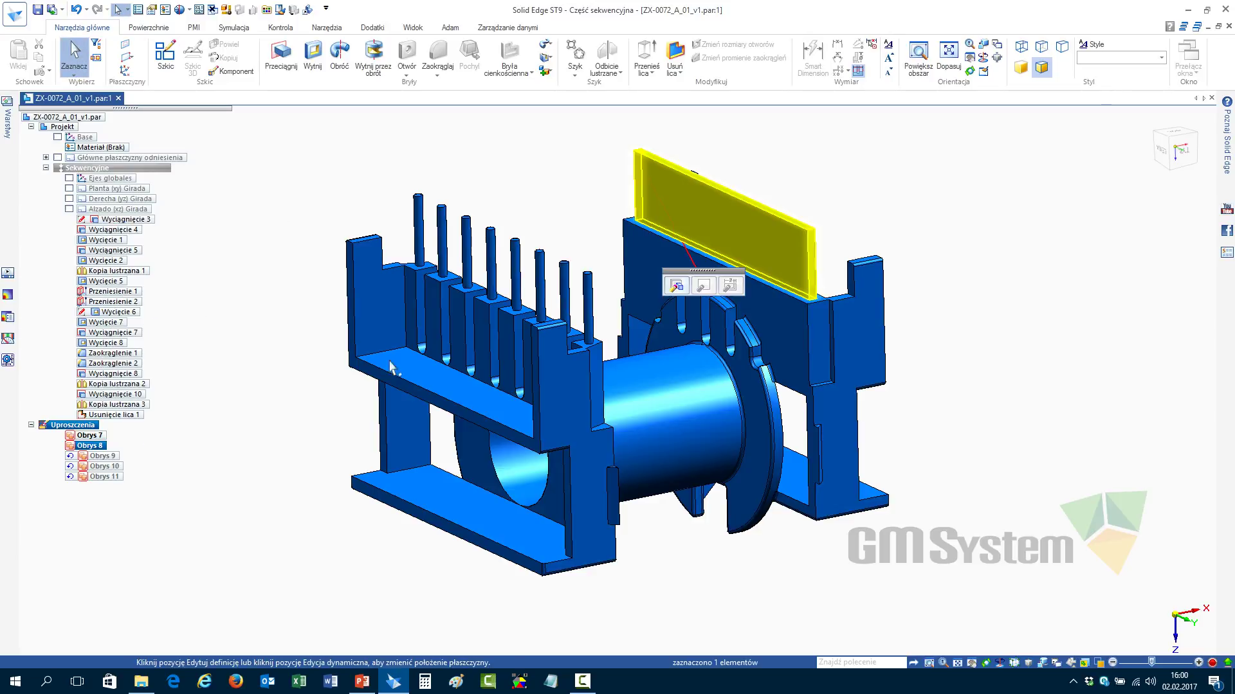
left_click(676, 283)
left_click(566, 134)
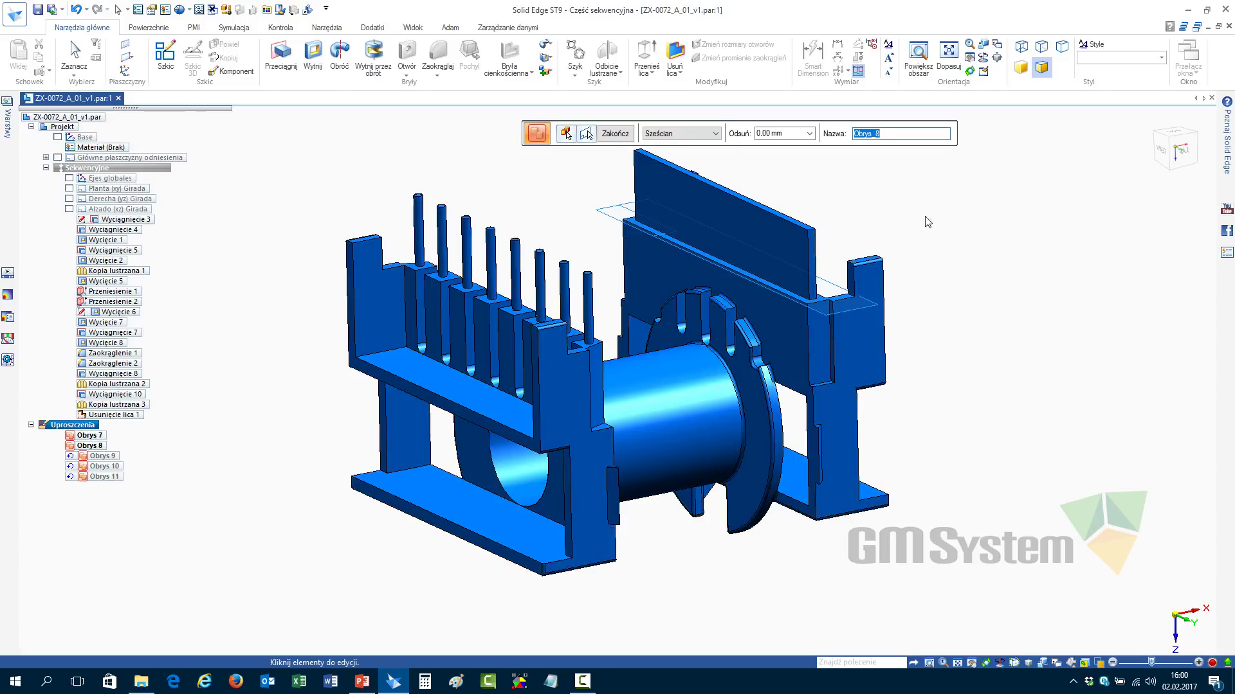
left_click(615, 135)
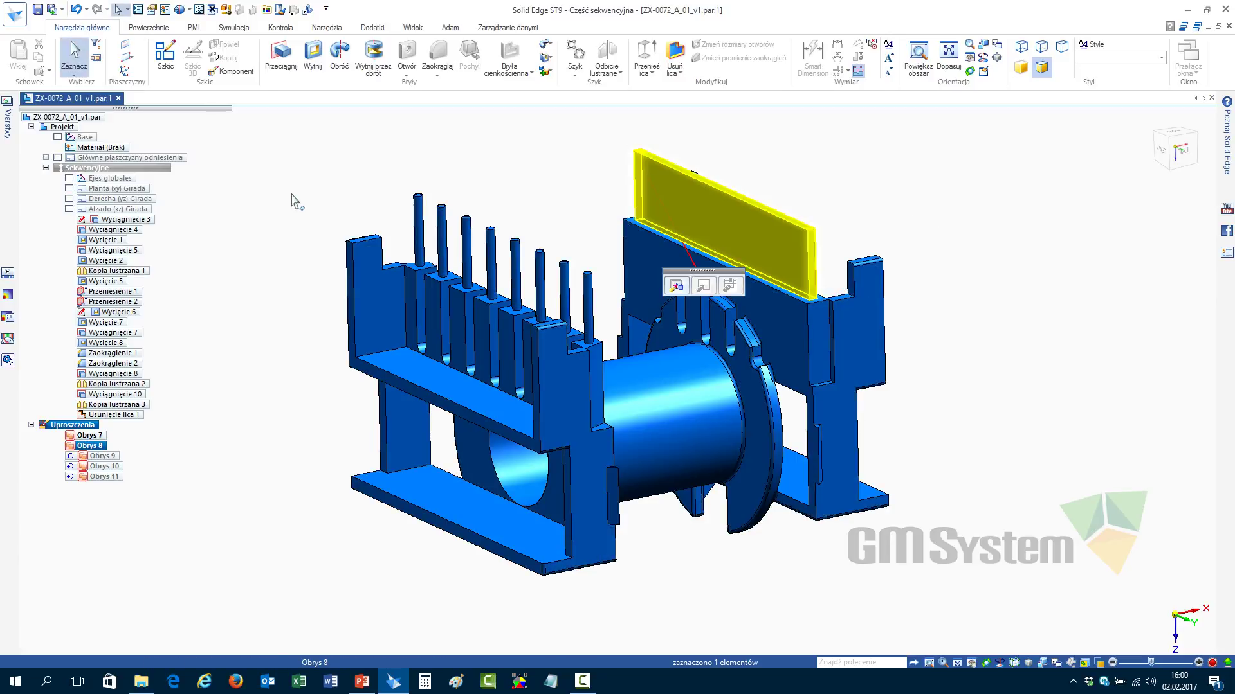
Roll the simplified model's history forward to Obrys 9 and on to Obrys 10
right_click(98, 457)
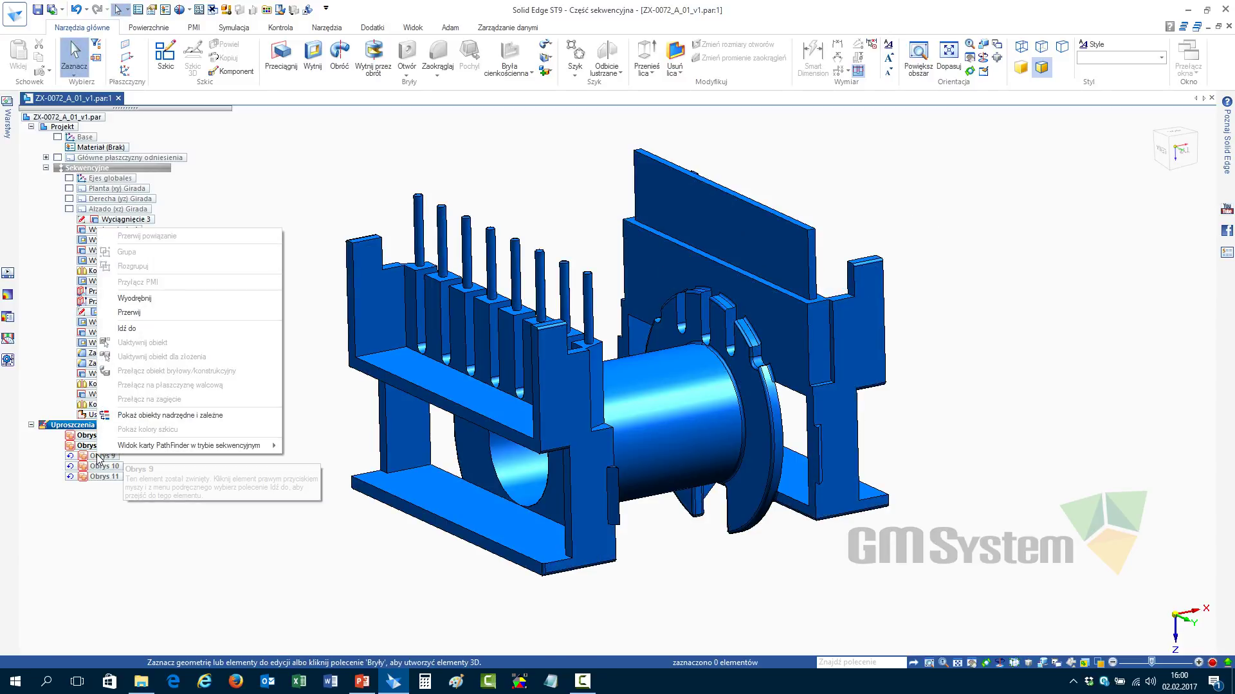
left_click(127, 328)
middle_click_drag(256, 328, 251, 422)
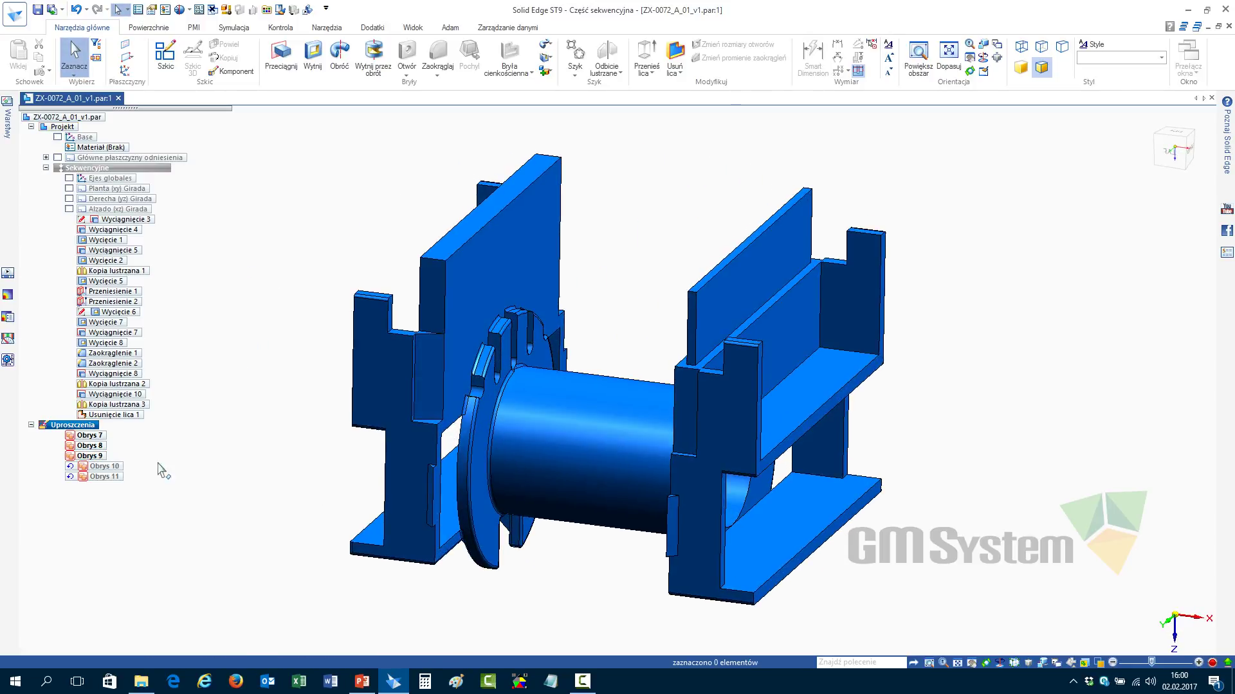
right_click(113, 470)
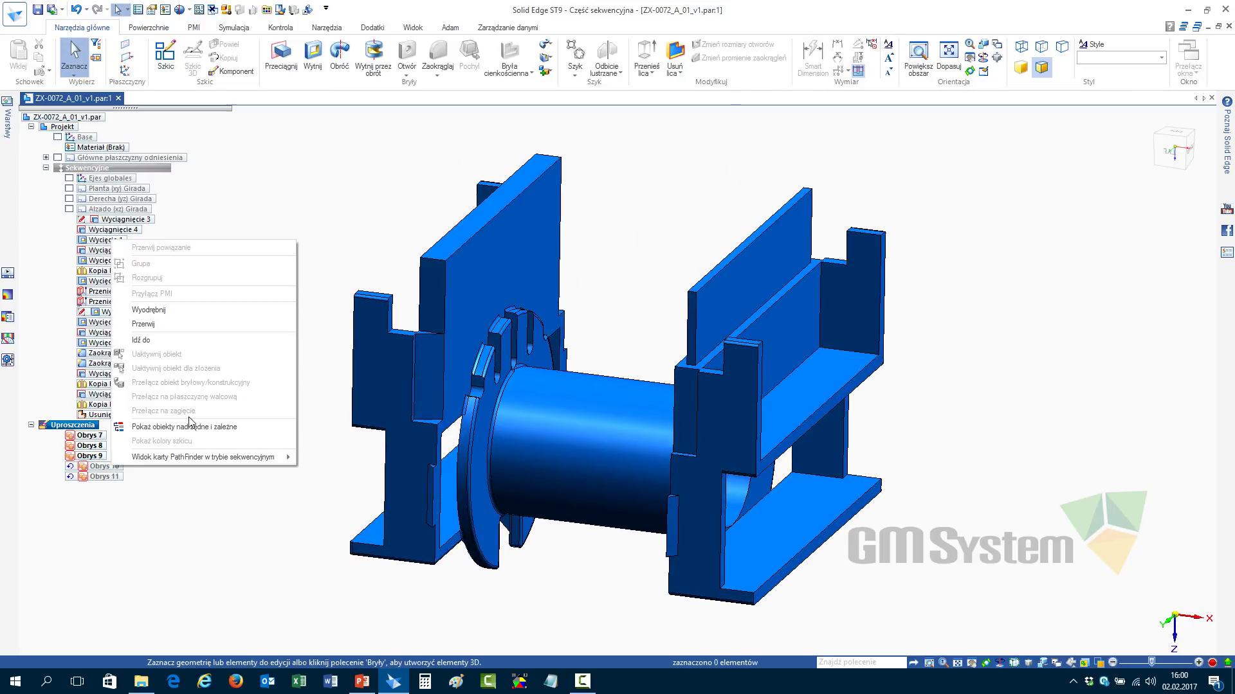
left_click(175, 342)
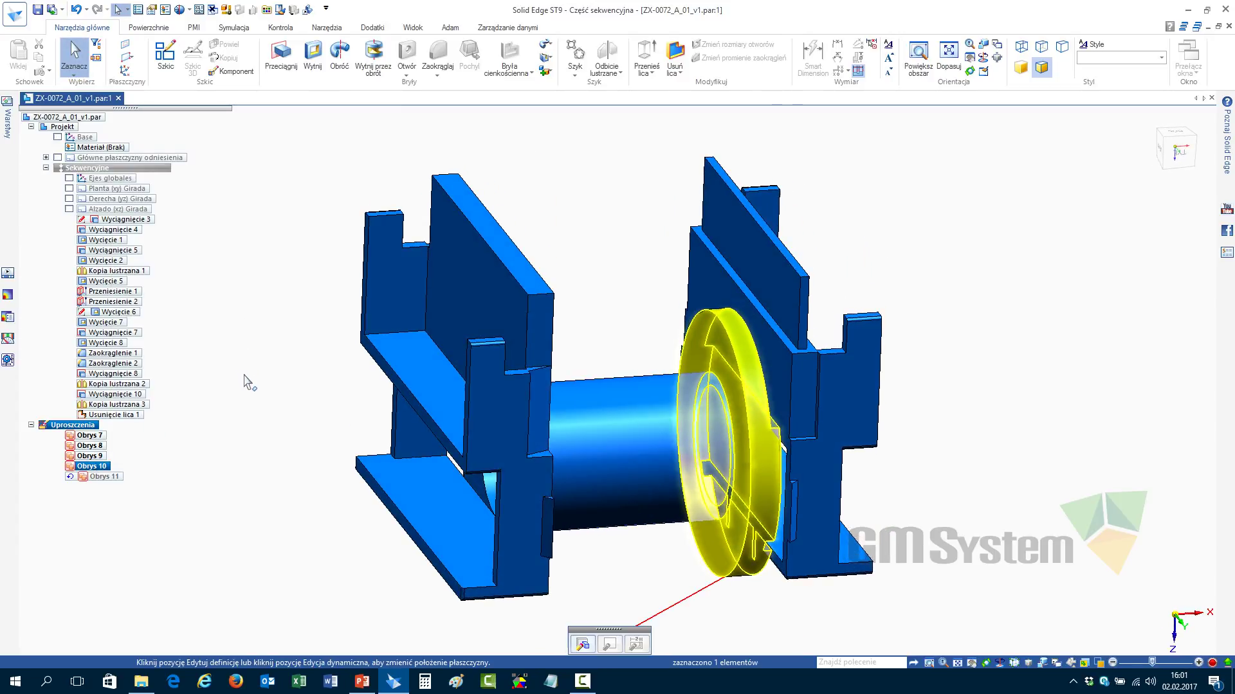
Examine the definition of Obrys 10, including the disc faces selected for its inner-cylinder outline
left_click(492, 273)
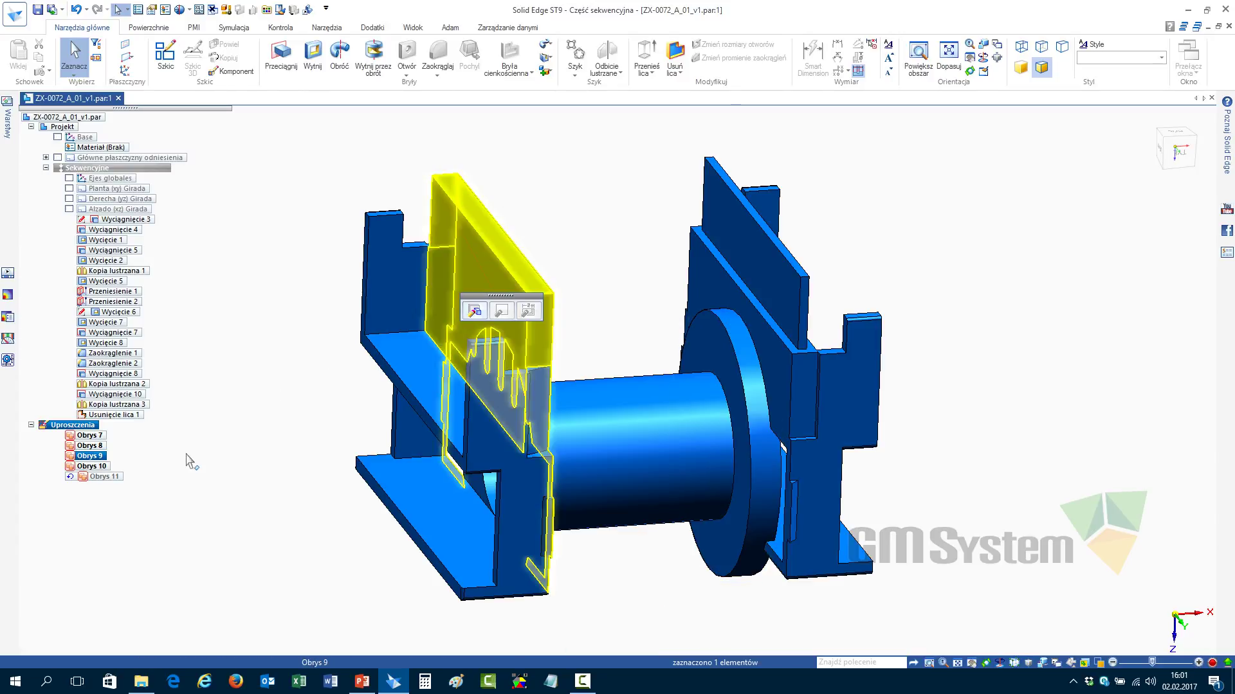
left_click(109, 466)
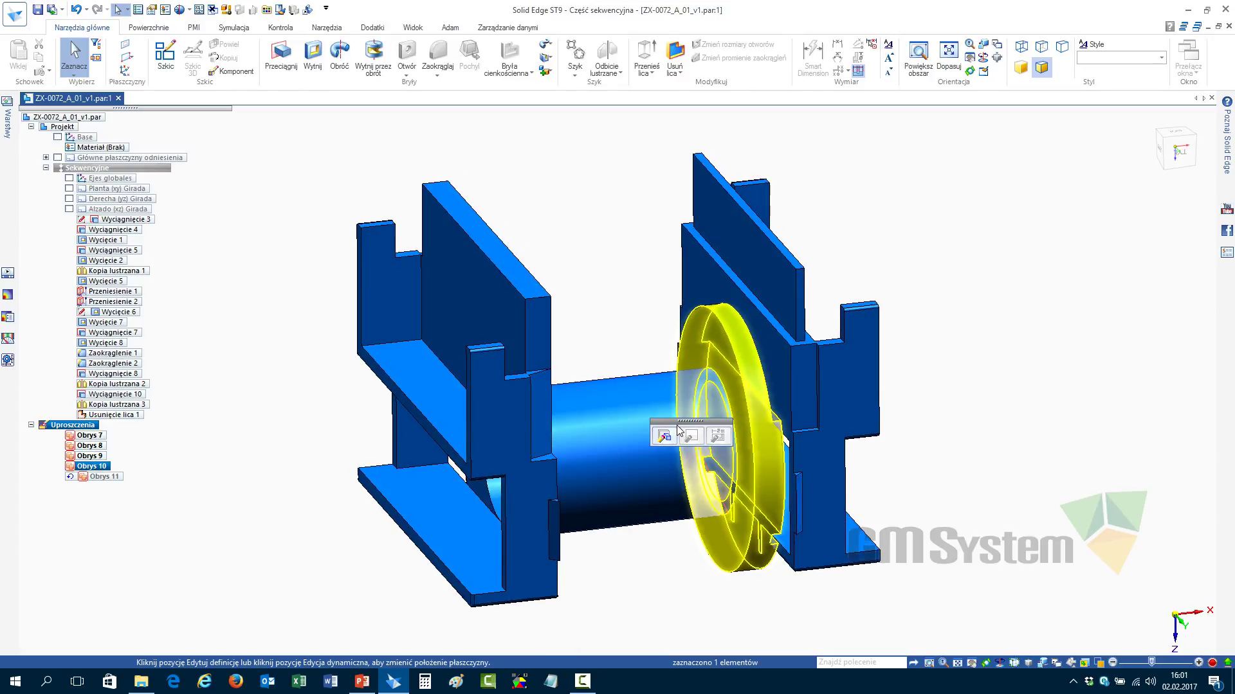
left_click(665, 436)
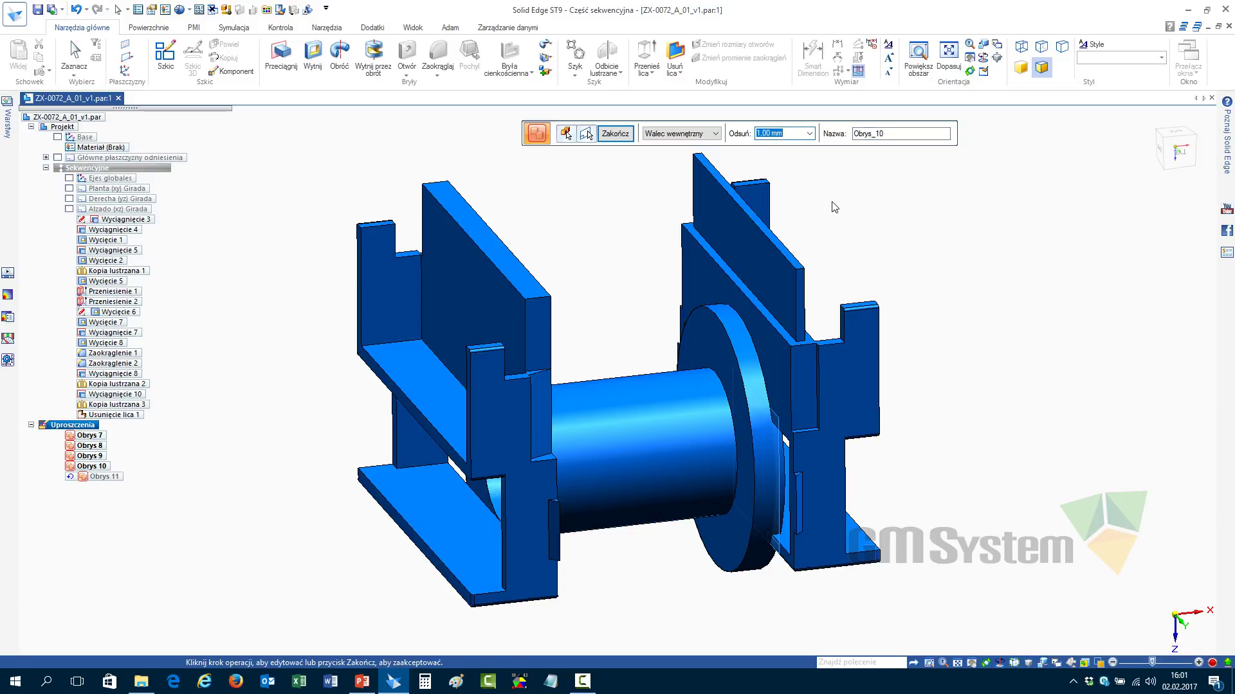
left_click(567, 133)
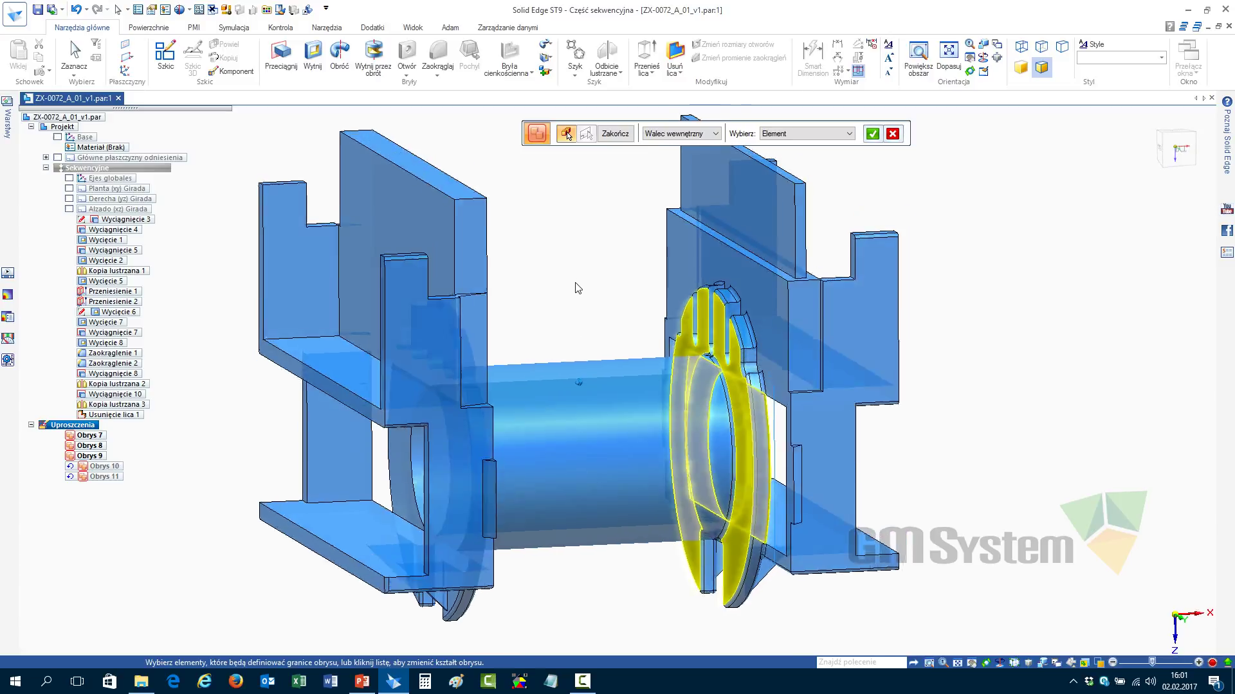
scroll(767, 235, "up", 5)
scroll(767, 235, "up", 1)
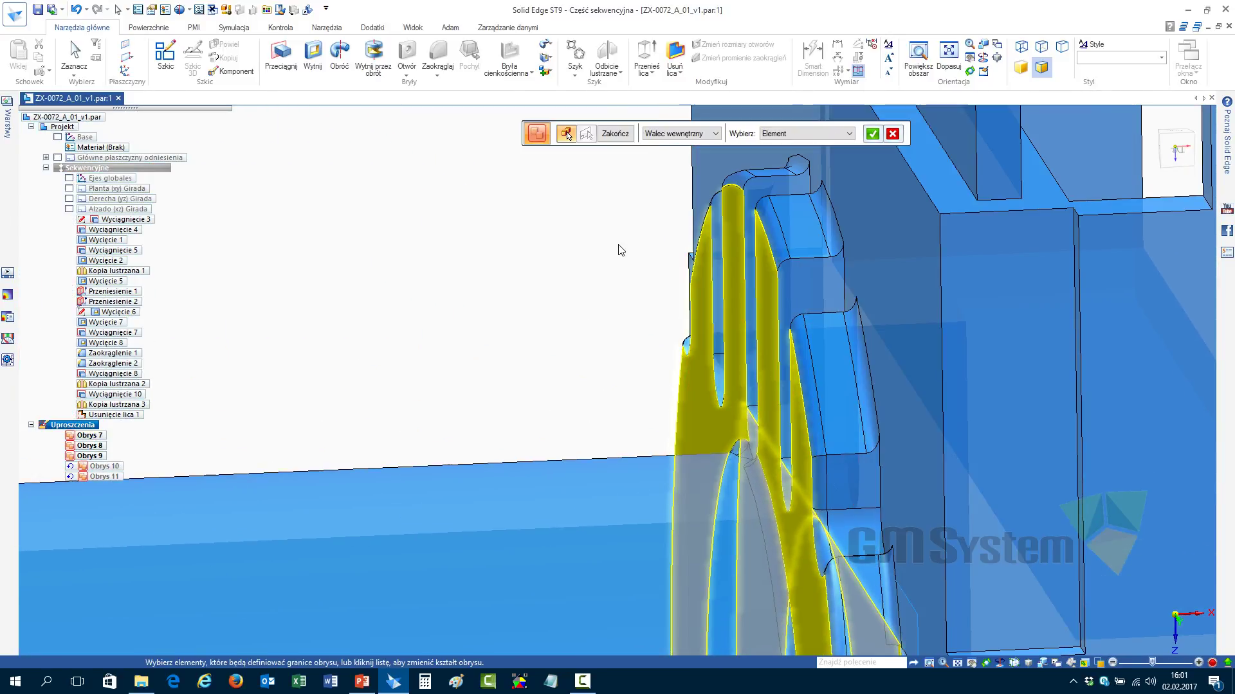
right_click(609, 197)
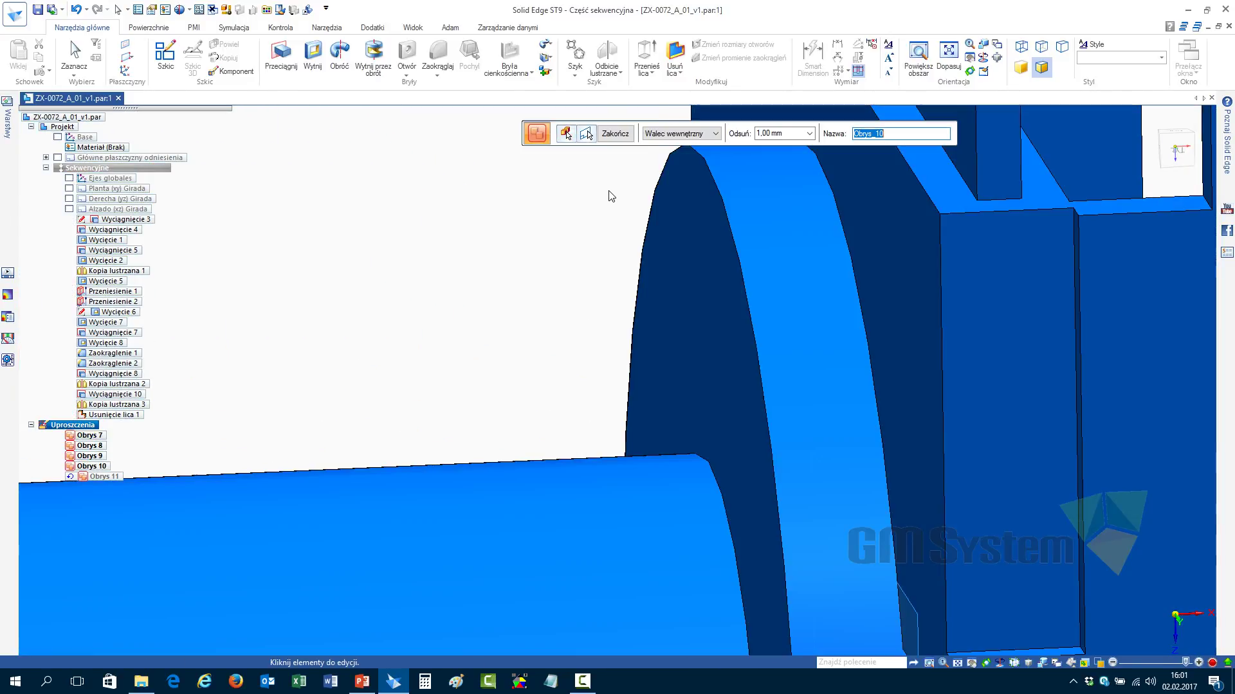
Set the offset of the inner-cylinder outline Obrys 10 to 0 mm and finish the edit
key("Escape")
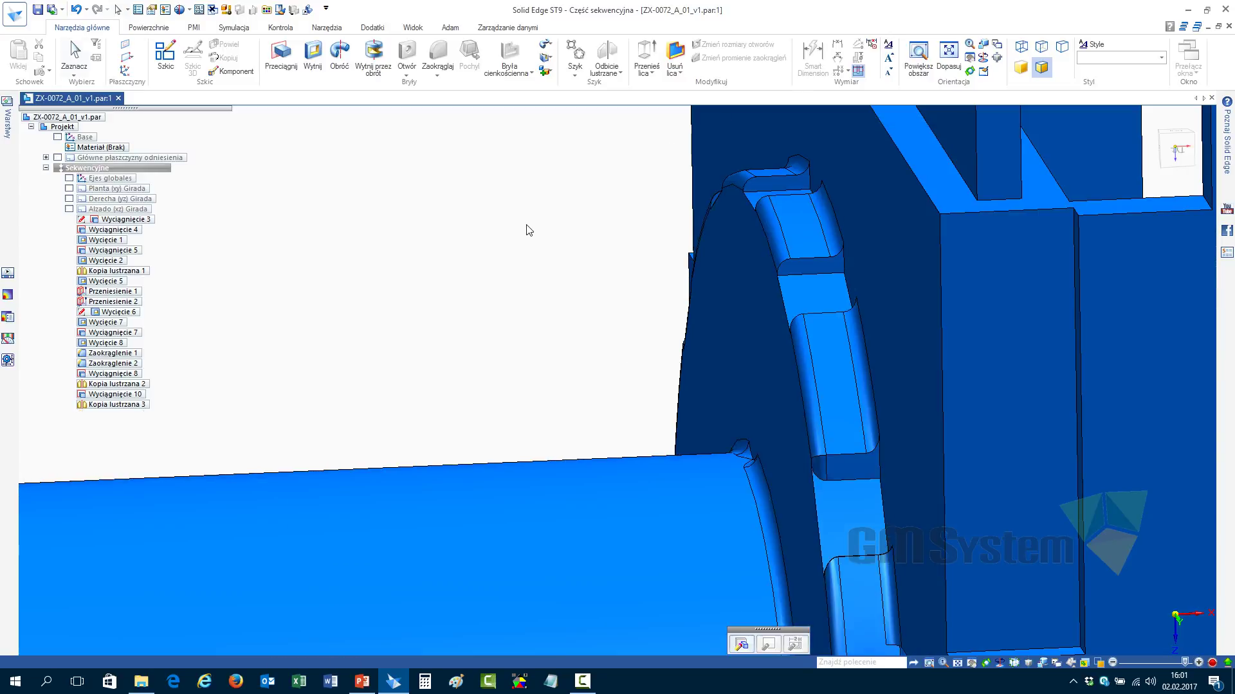
left_click(525, 225)
middle_click_drag(525, 257, 1092, 311)
scroll(541, 261, "down", 5)
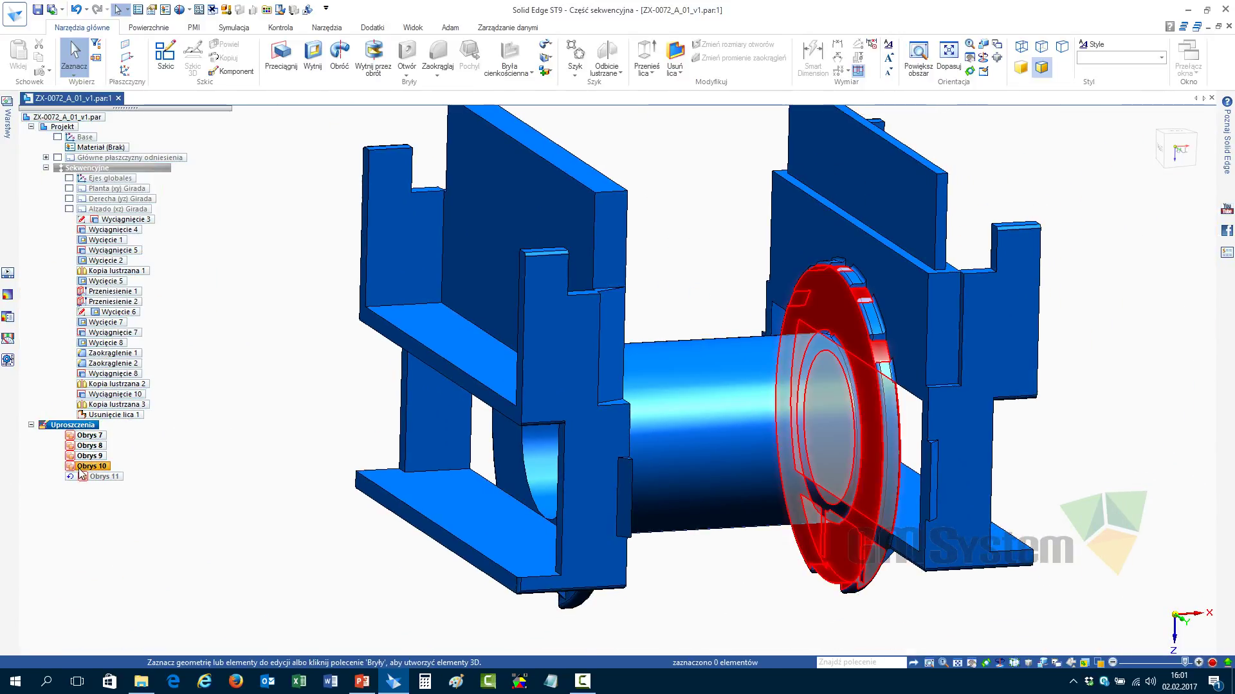
Edit Obrys 10 again and set its offset to 1 mm
left_click(90, 466)
left_click(740, 644)
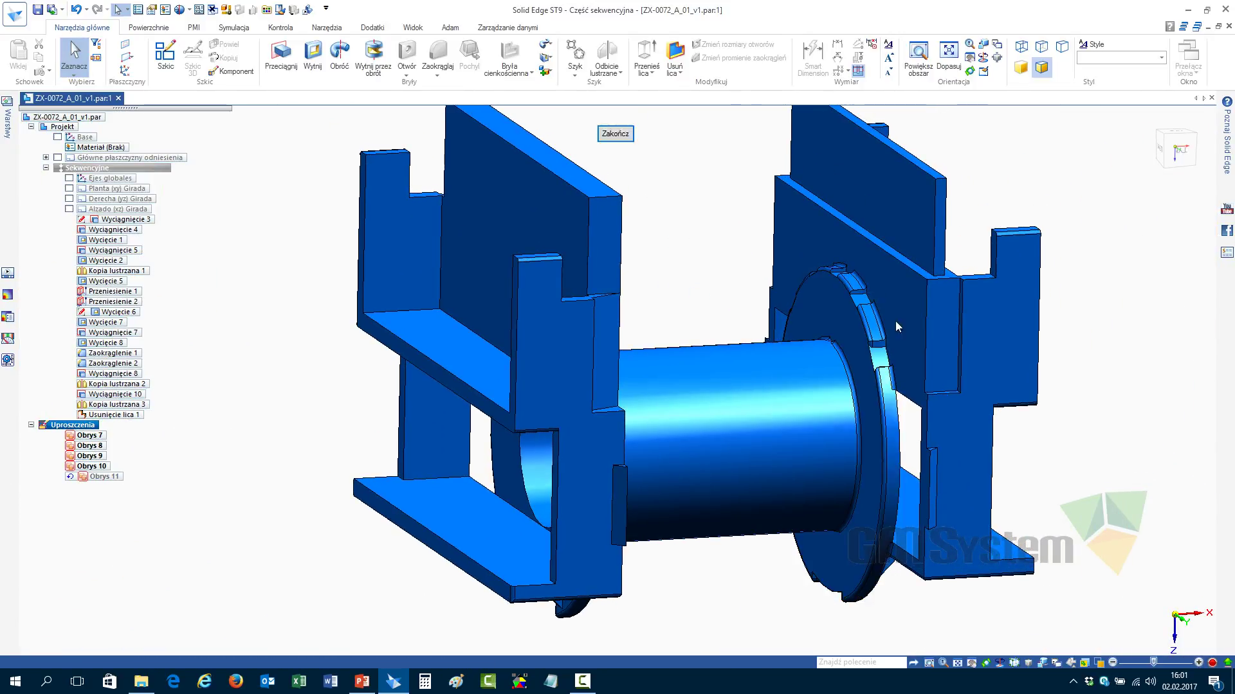
scroll(833, 359, "up", 5)
scroll(831, 359, "up", 1)
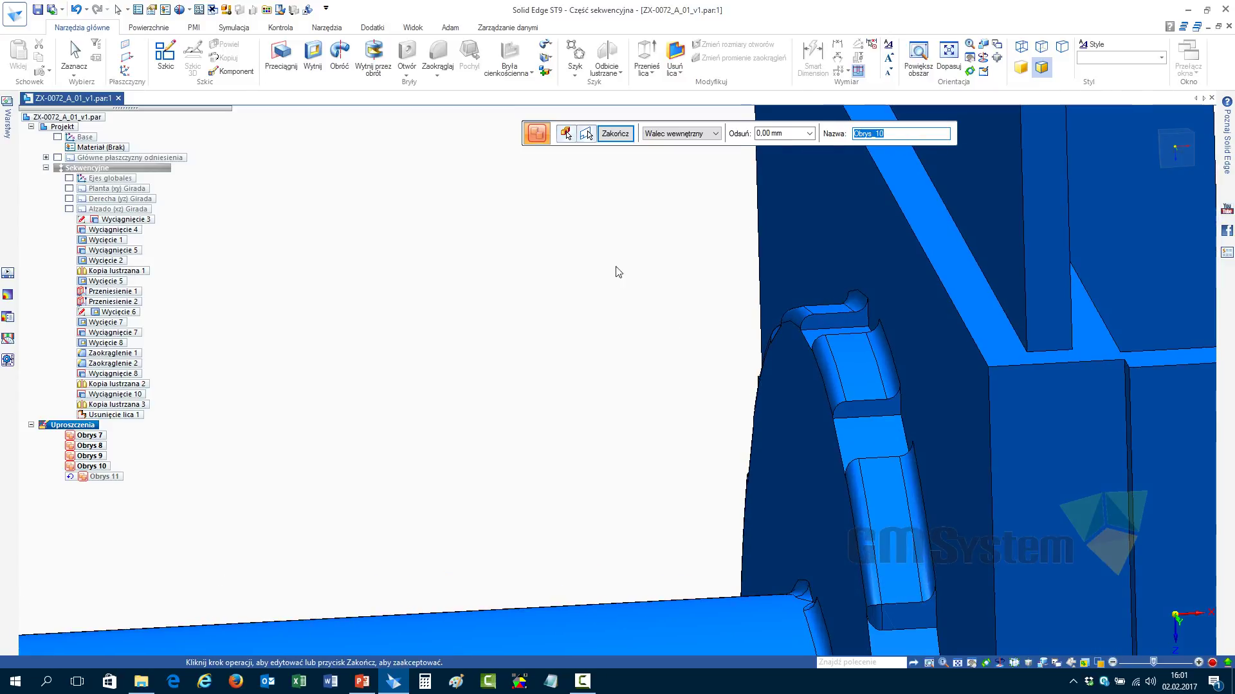
left_click(769, 134)
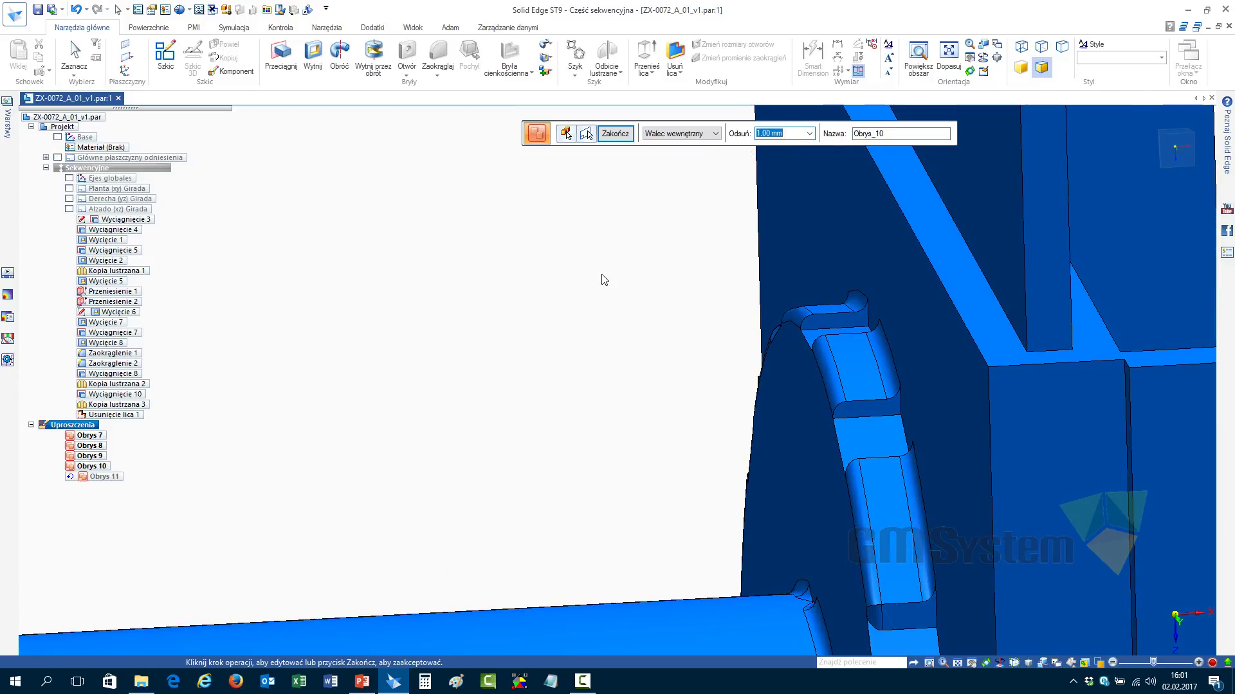
key("Return")
middle_click(584, 263)
middle_click(584, 263)
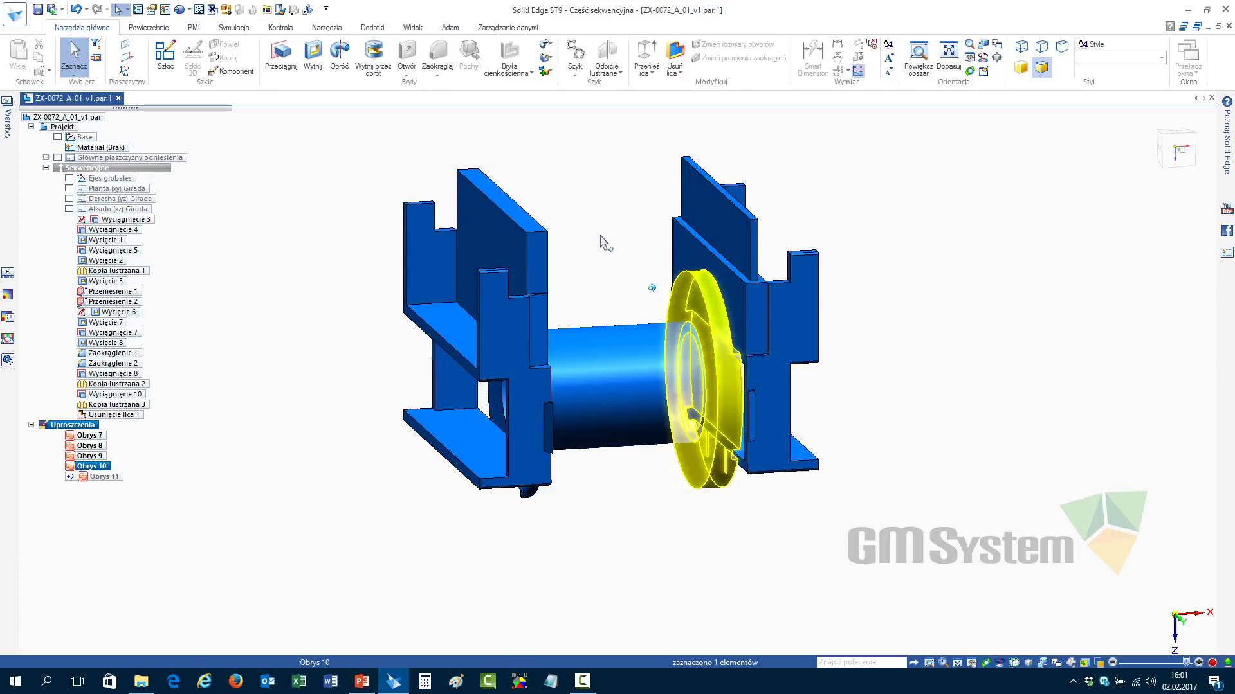
left_click(600, 174)
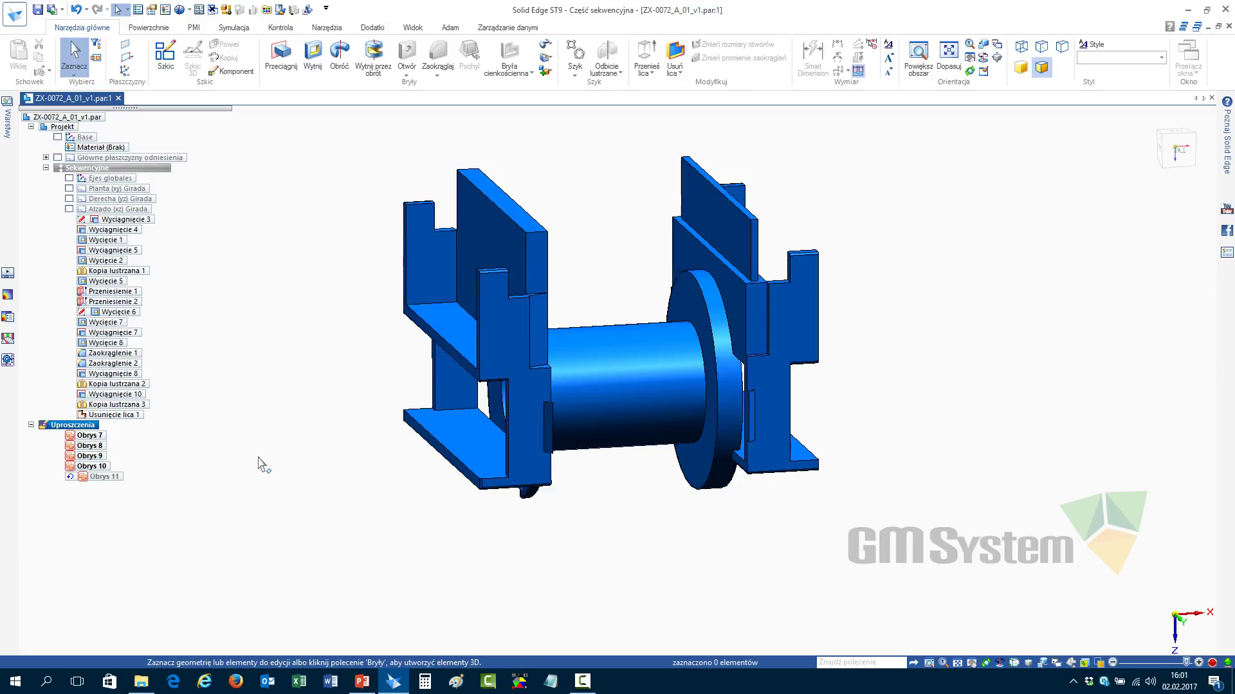
Roll the simplified model's history forward to Obrys 11, and close the part without saving its changes
right_click(115, 482)
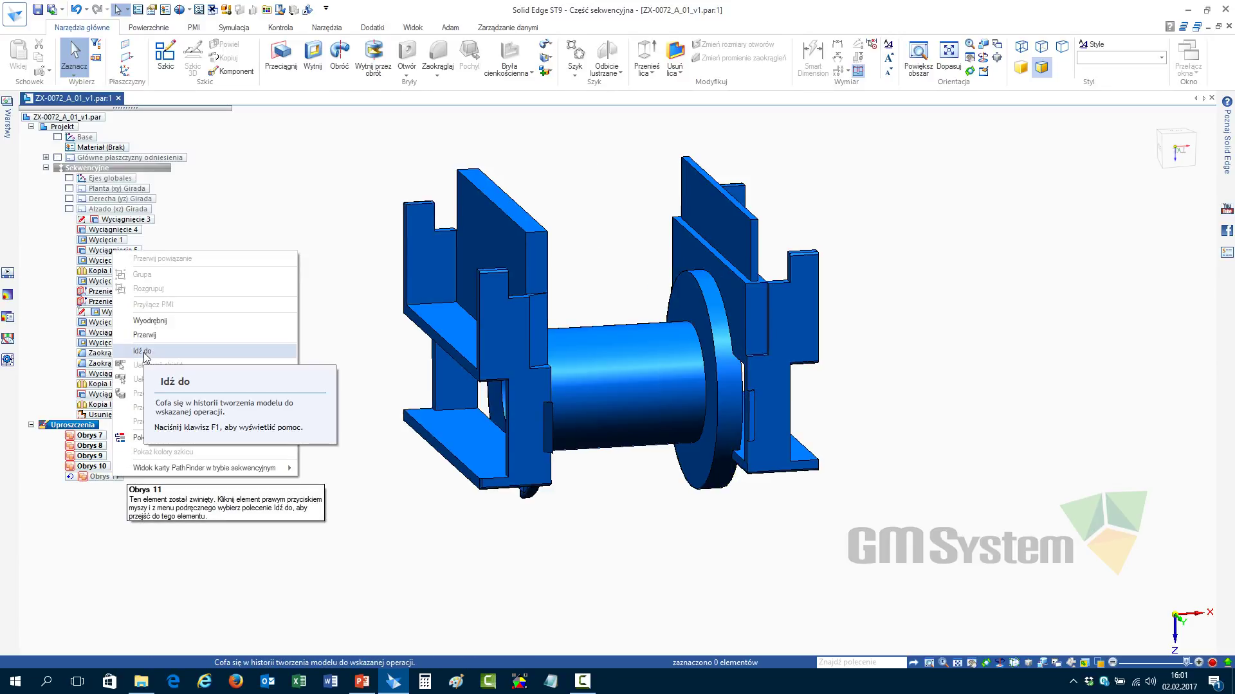
left_click(162, 353)
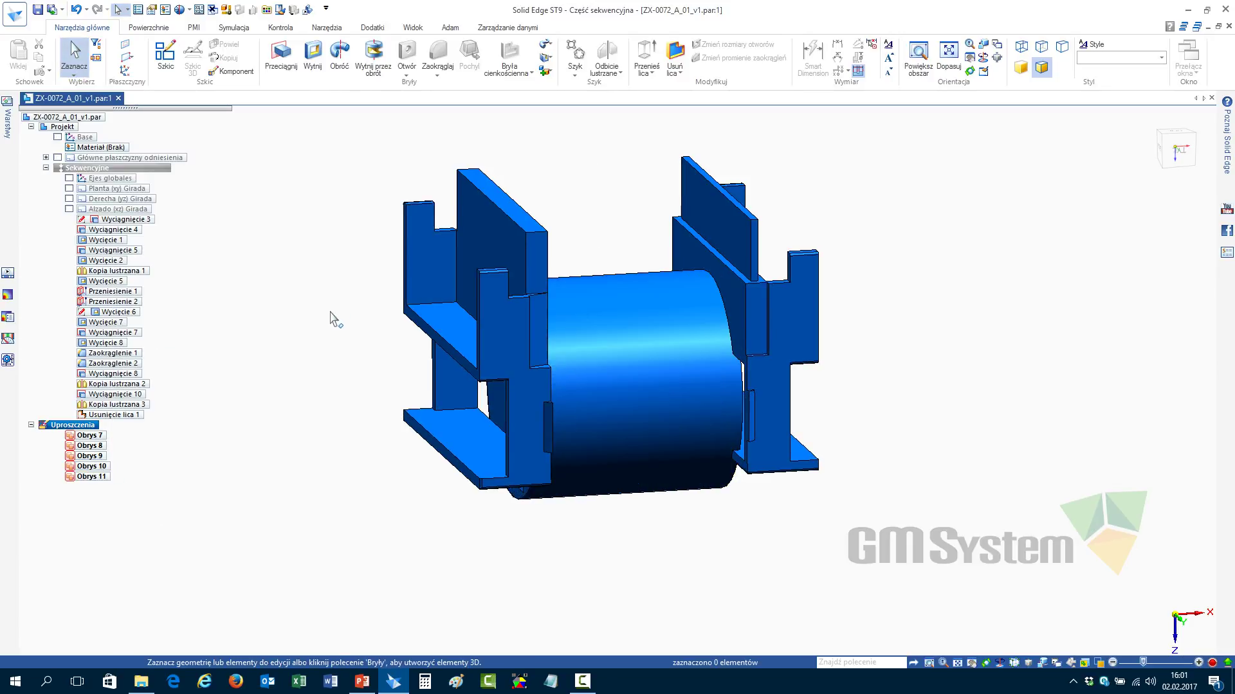
mouse_move(328, 313)
middle_mouse_down()
mouse_move(331, 325)
mouse_move(325, 315)
middle_mouse_up()
key("ctrl+F4")
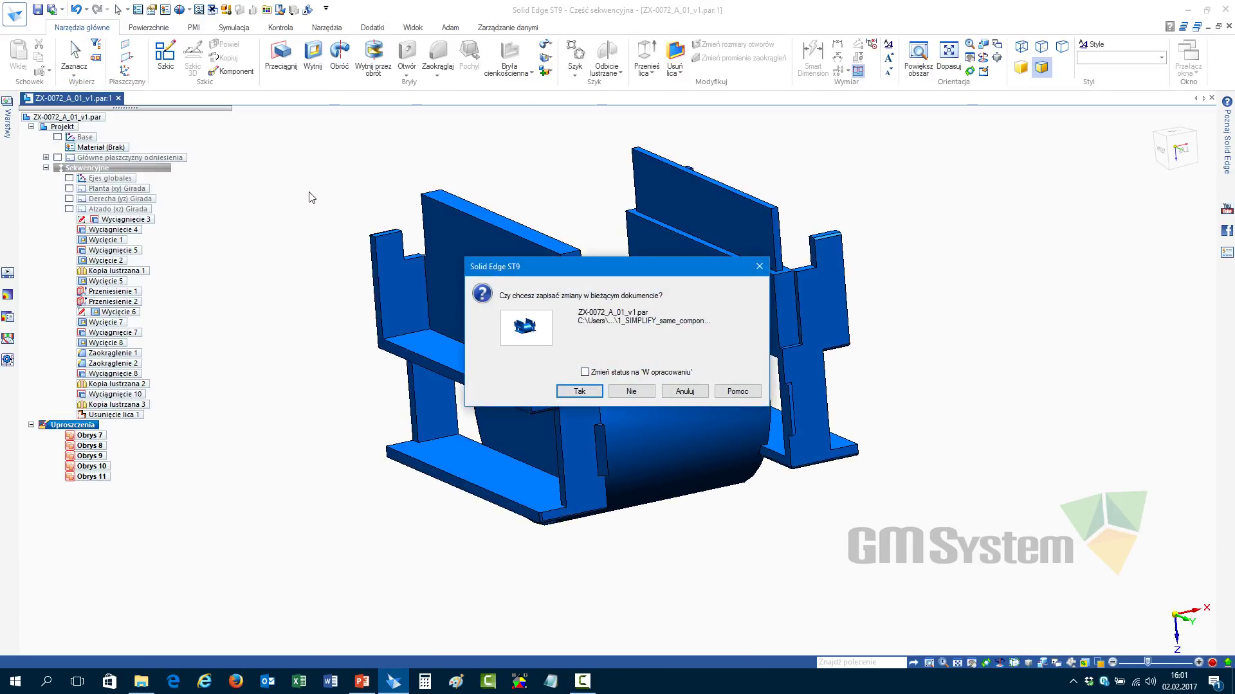
key("n")
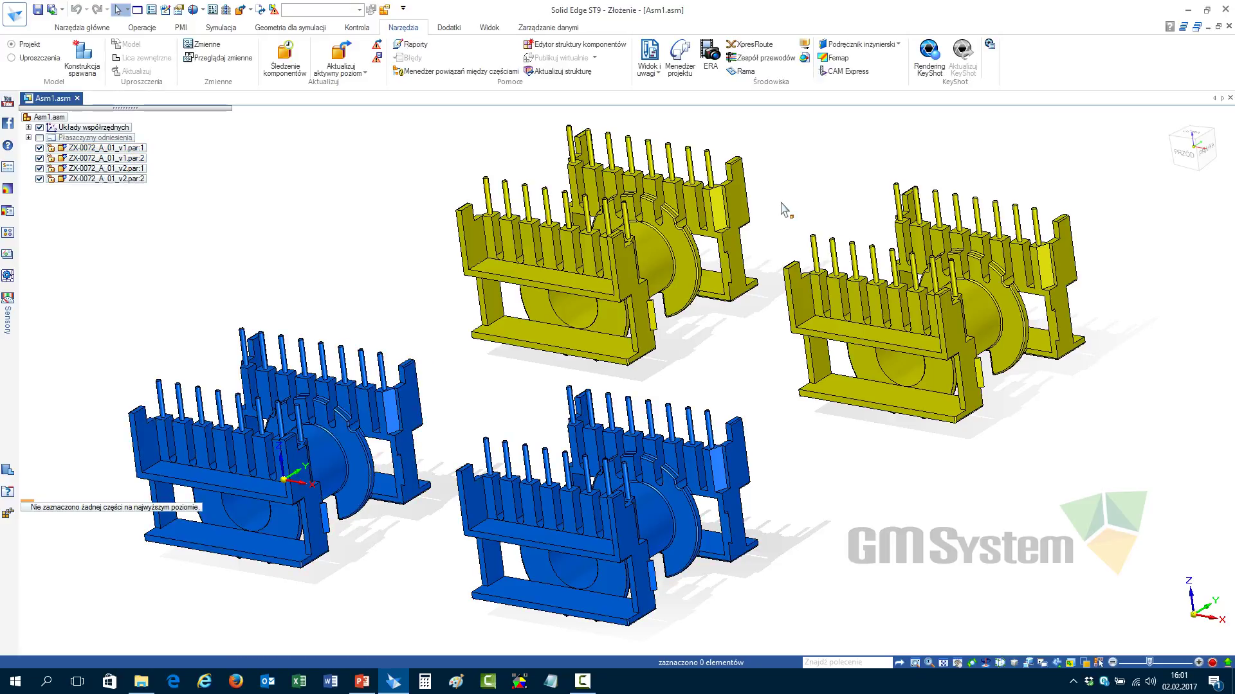
Apply the simplified variant to the second blue component, ZX-0072_A_01_v1.par:2, in the assembly
left_click(82, 27)
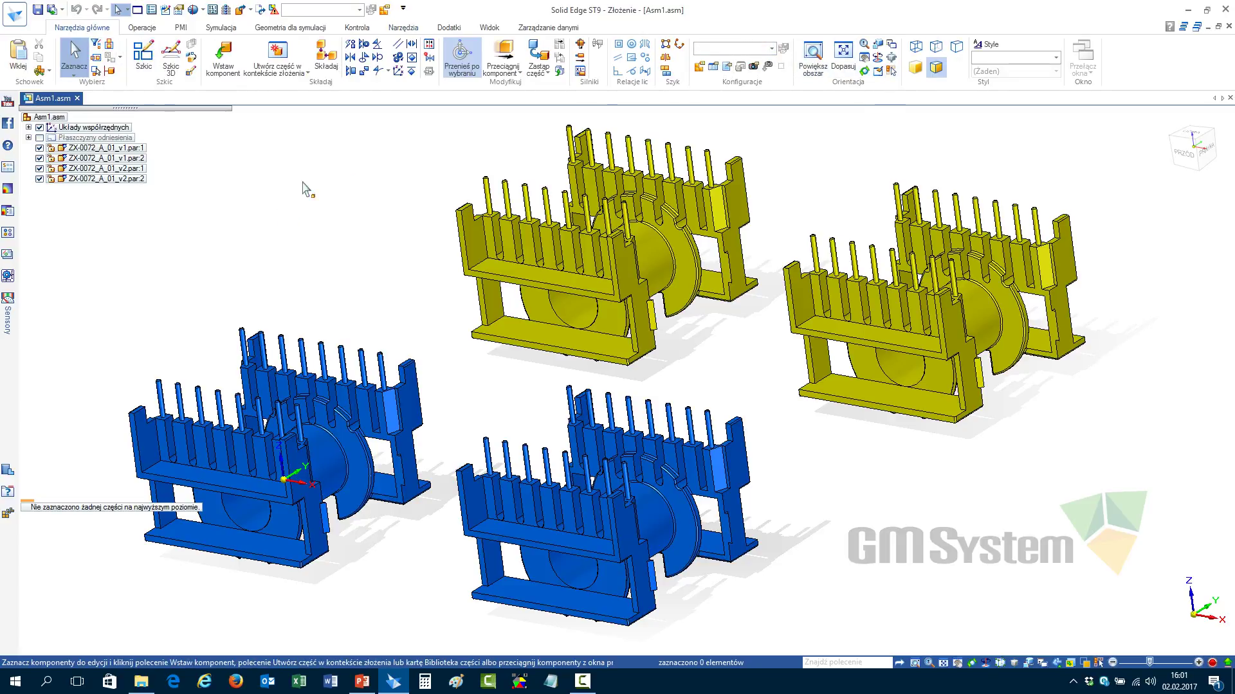
left_click(582, 513)
right_click(582, 514)
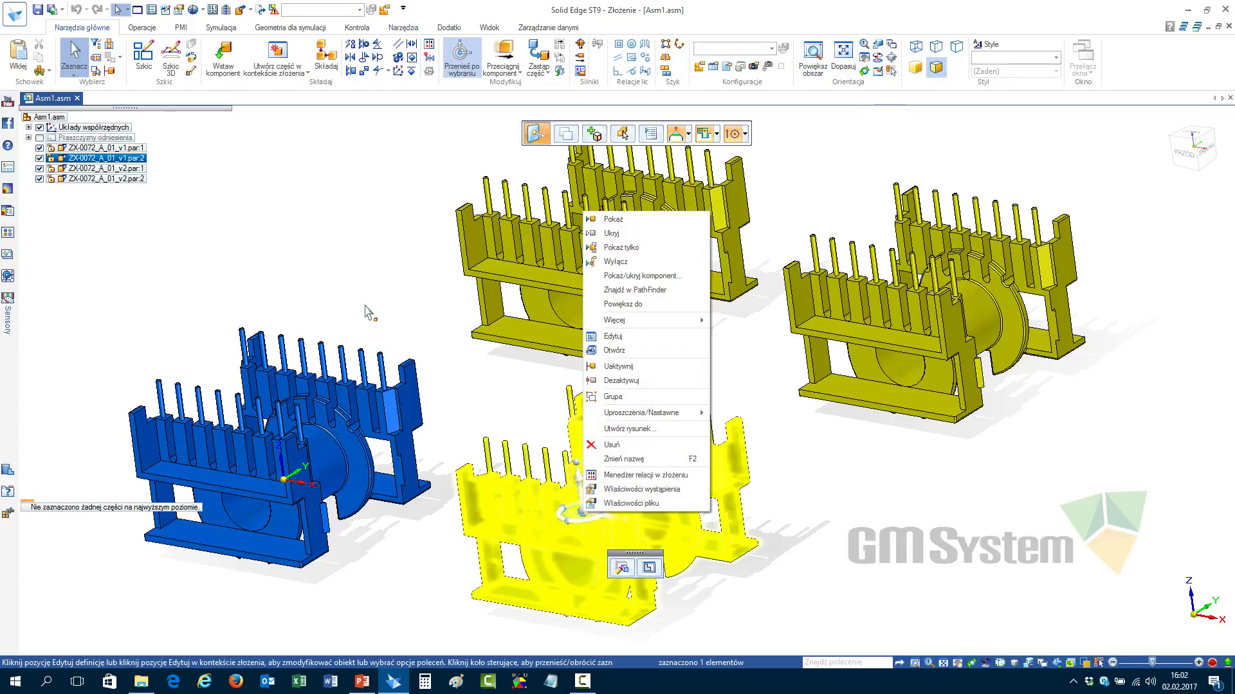
mouse_move(671, 418)
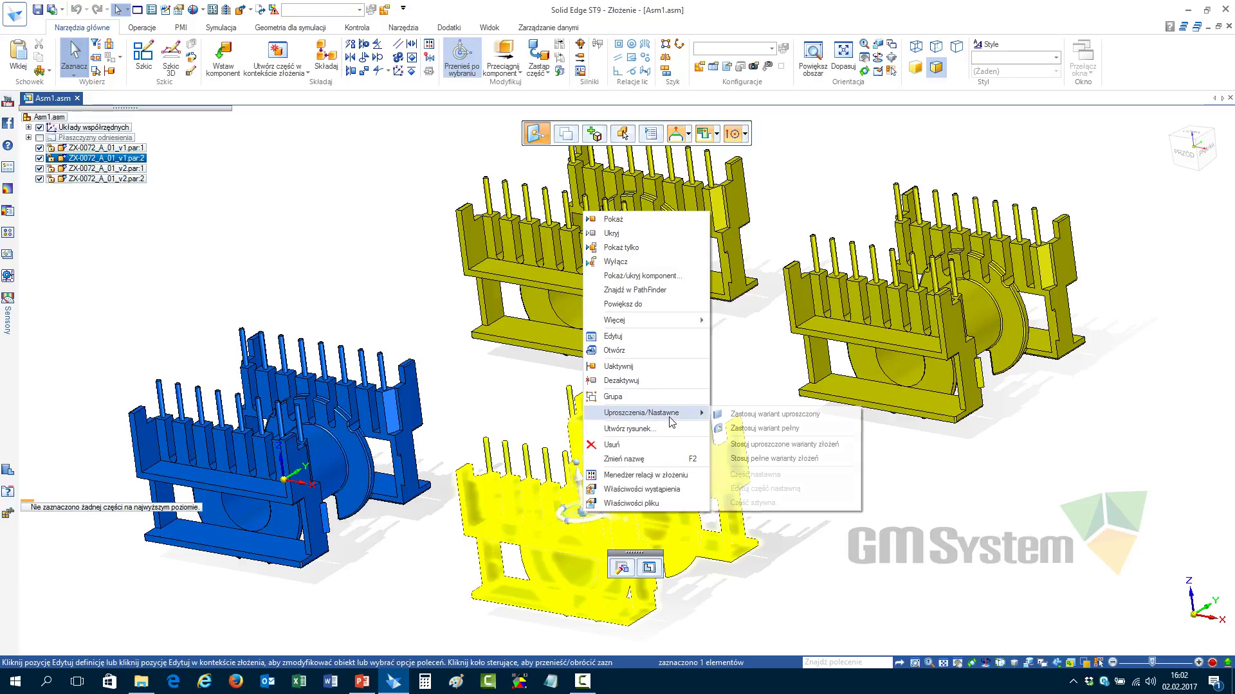
left_click(752, 414)
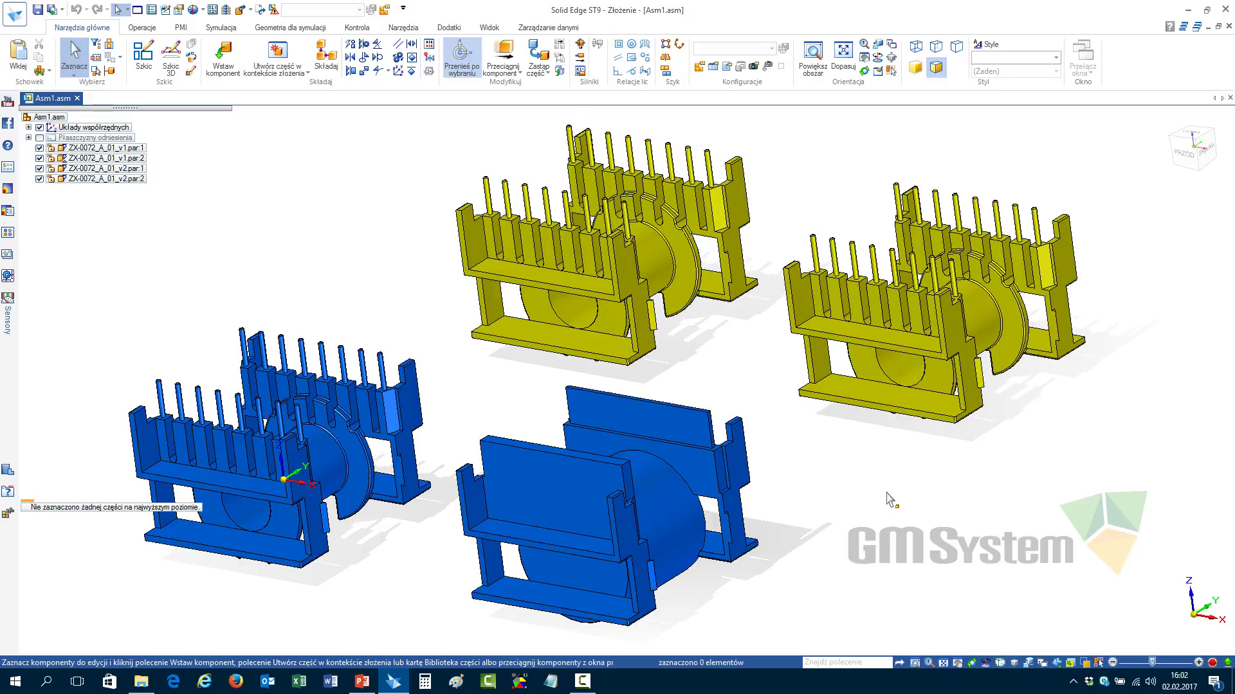
Apply the simplified variant to the second yellow component, ZX-0072_A_01_v2.par:2
left_click(919, 303)
right_click(918, 299)
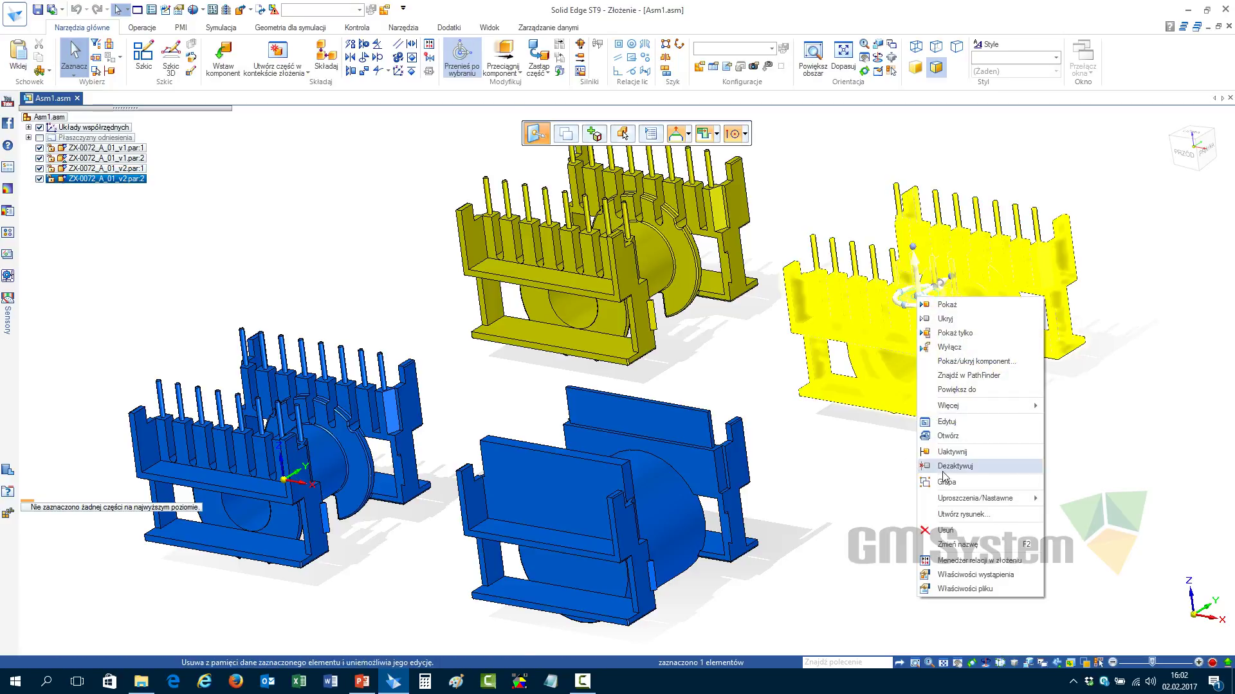
mouse_move(1008, 503)
left_click(1087, 500)
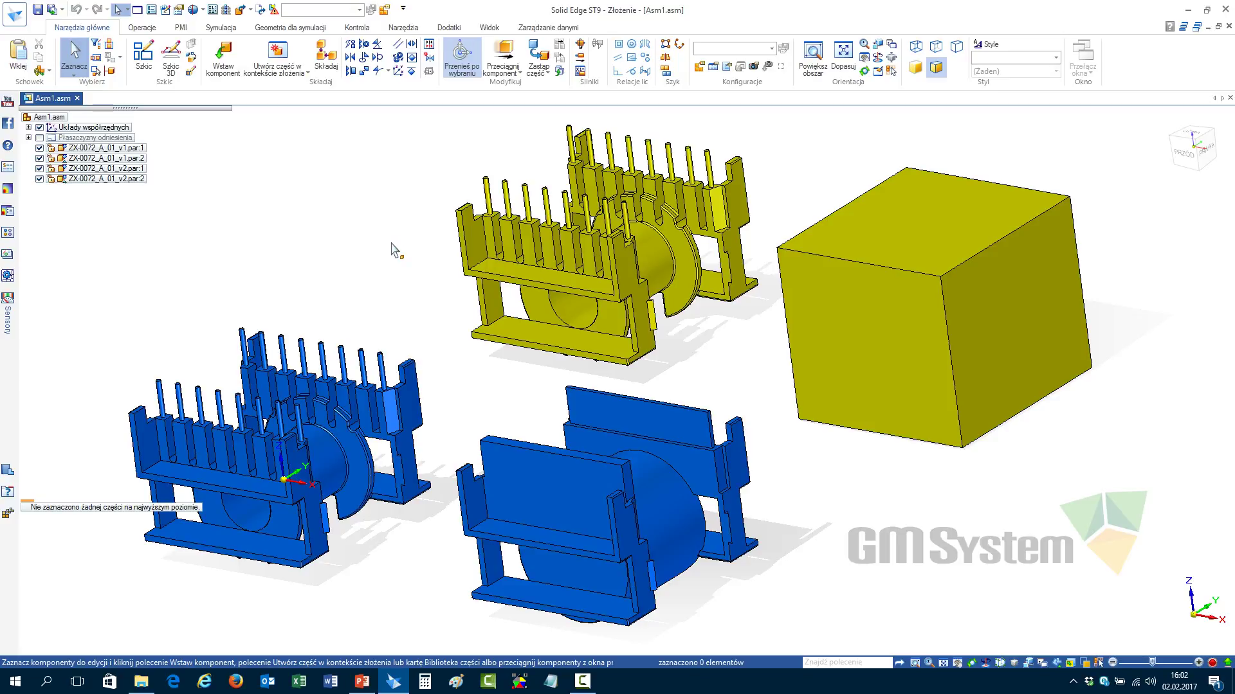
Save Asm1.asm, declining to store the changed display settings as the default display configuration
scroll(691, 366, "down", 10)
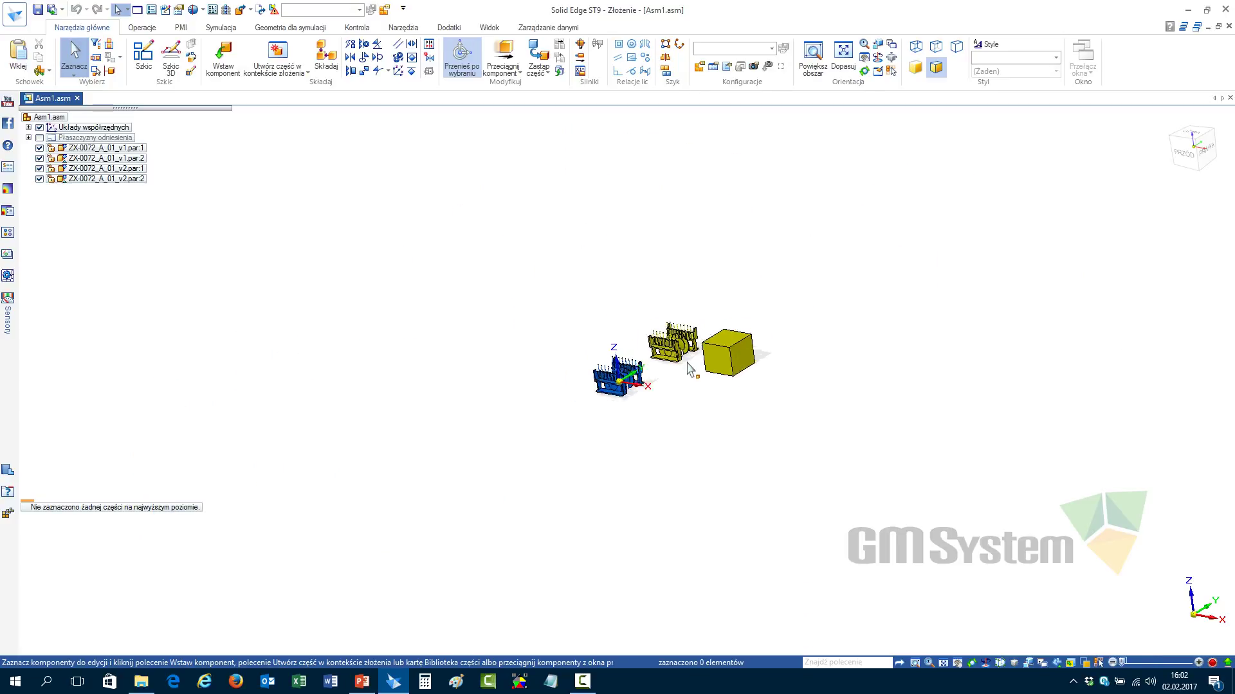
scroll(700, 376, "up", 10)
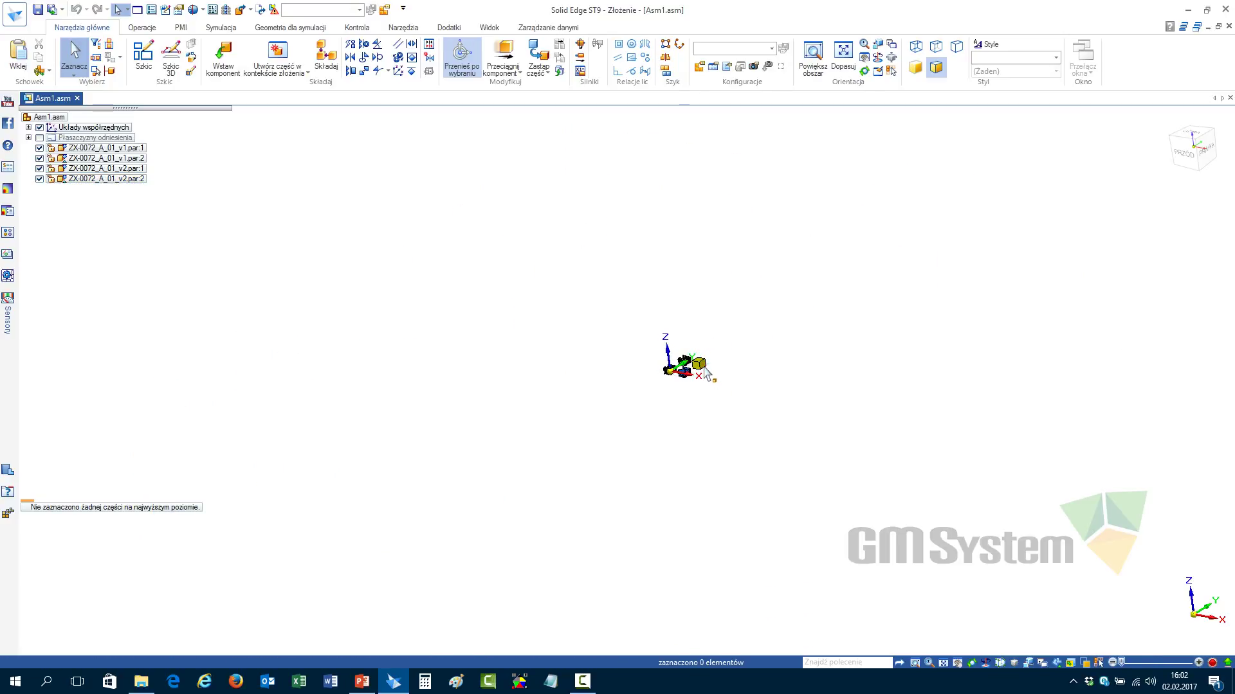
scroll(686, 371, "up", 4)
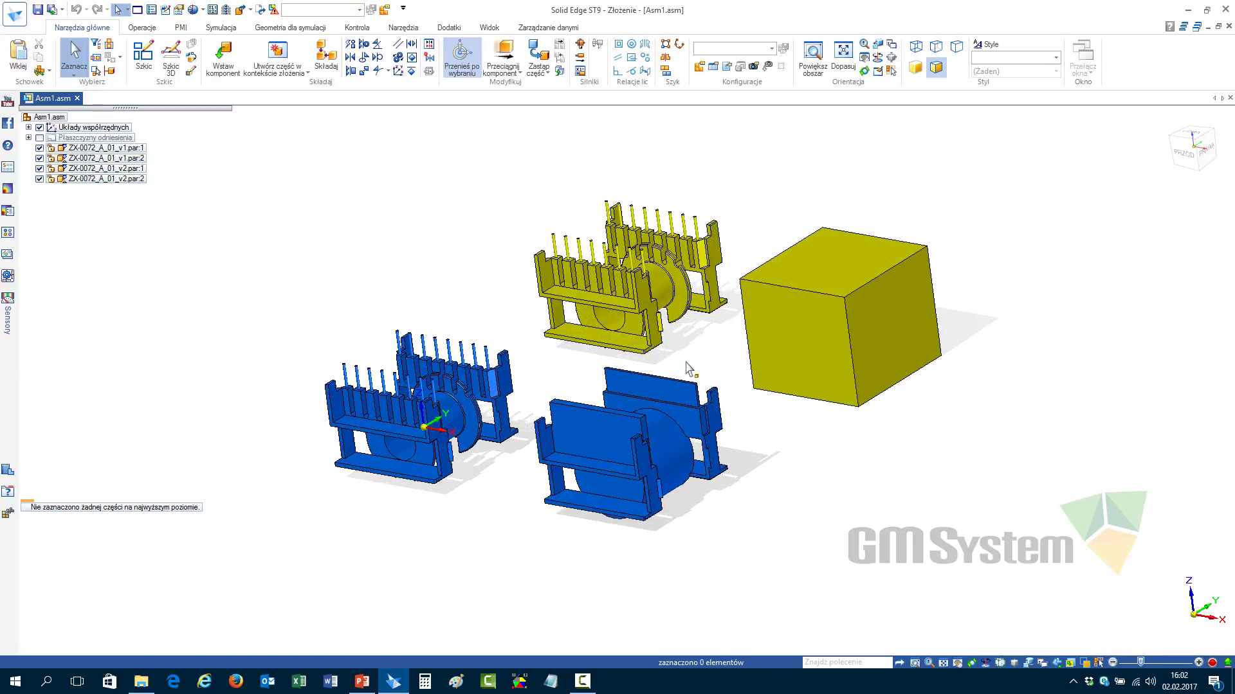
scroll(633, 418, "down", 2)
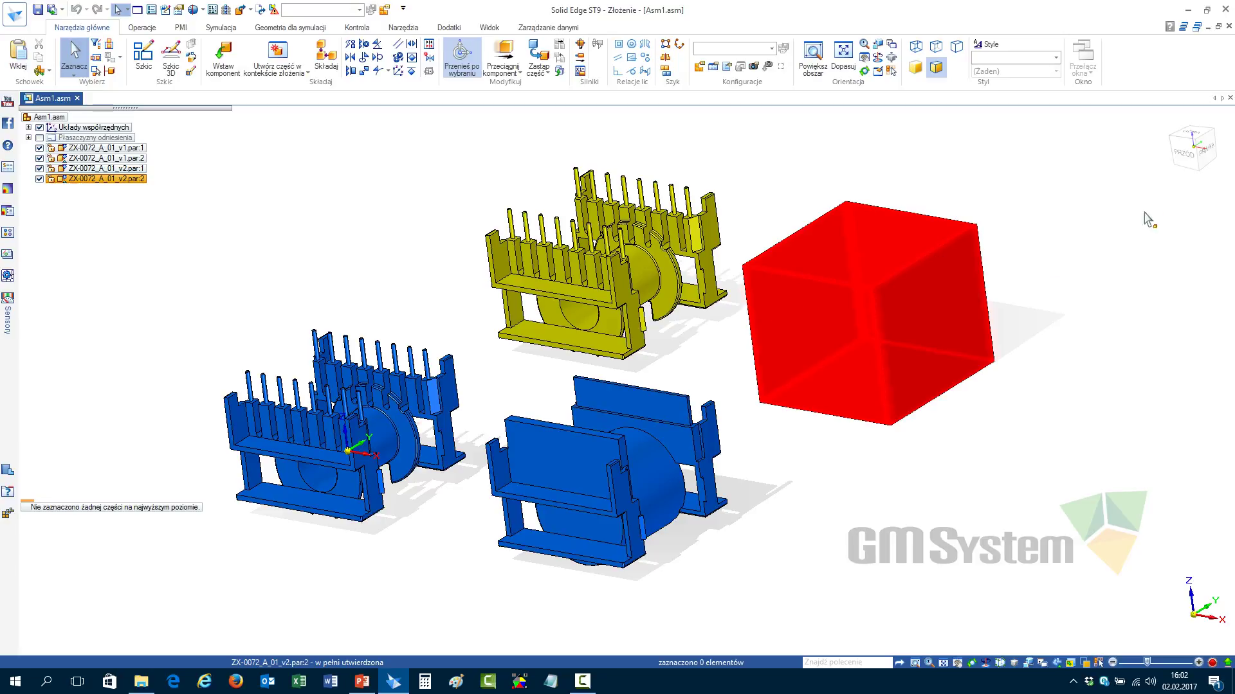
key("ctrl+s")
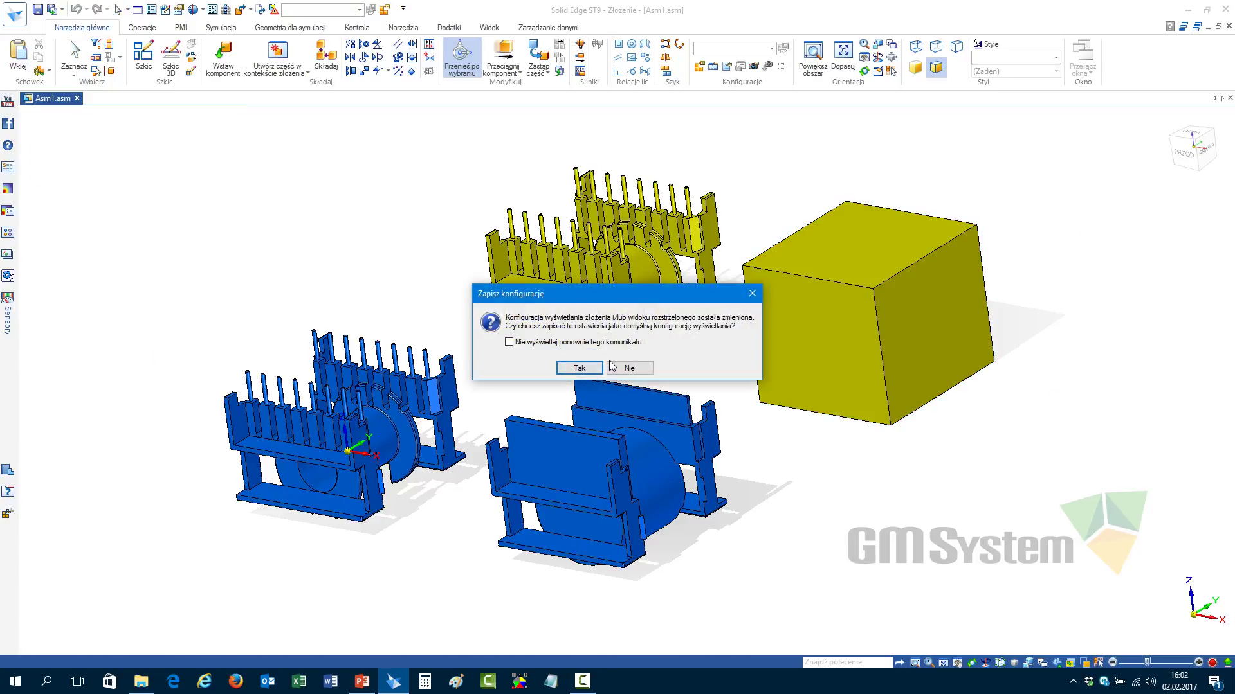
left_click(629, 368)
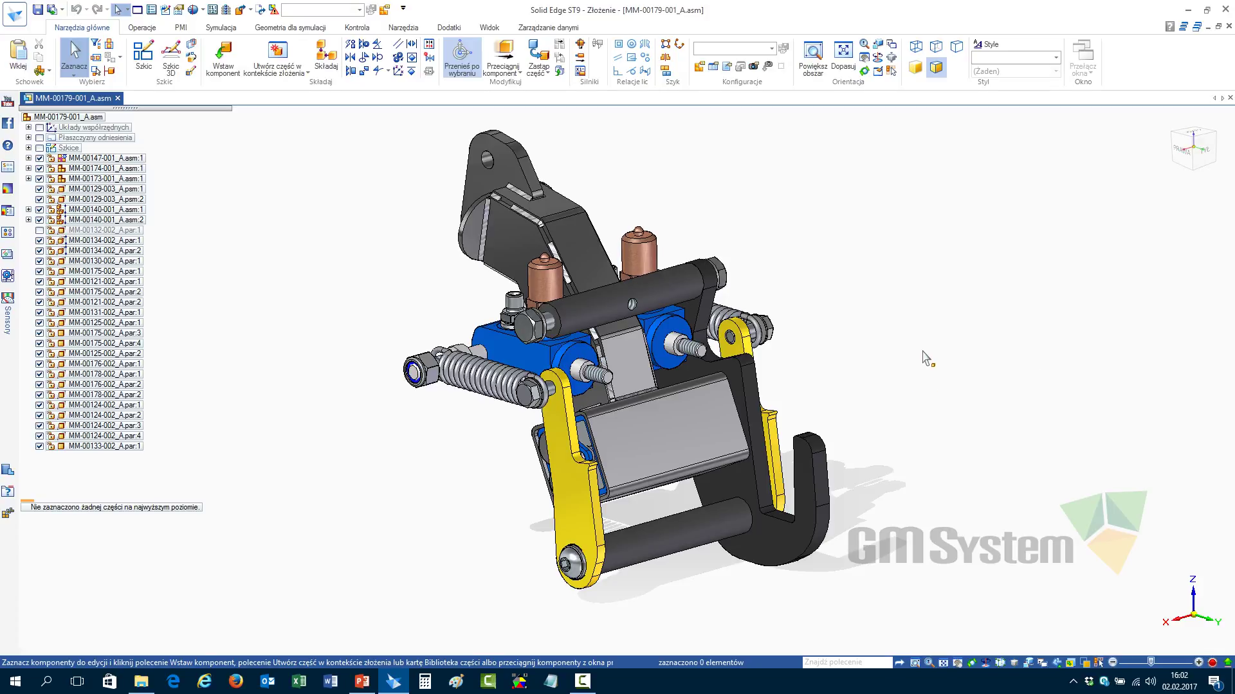
Open the blue block MM-00136-002_A.par in MM-00140-001_A.asm:2 for editing in the context of the MM-00179-001_A assembly
scroll(380, 292, "up", 5)
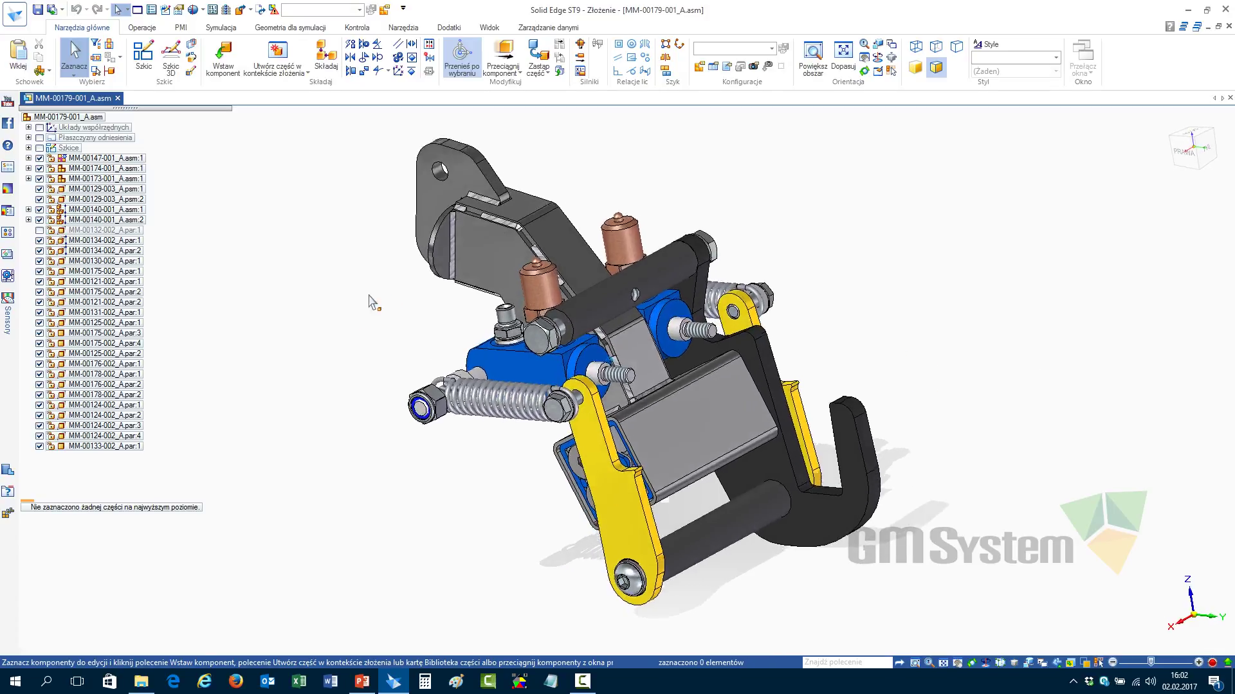
scroll(341, 347, "up", 3)
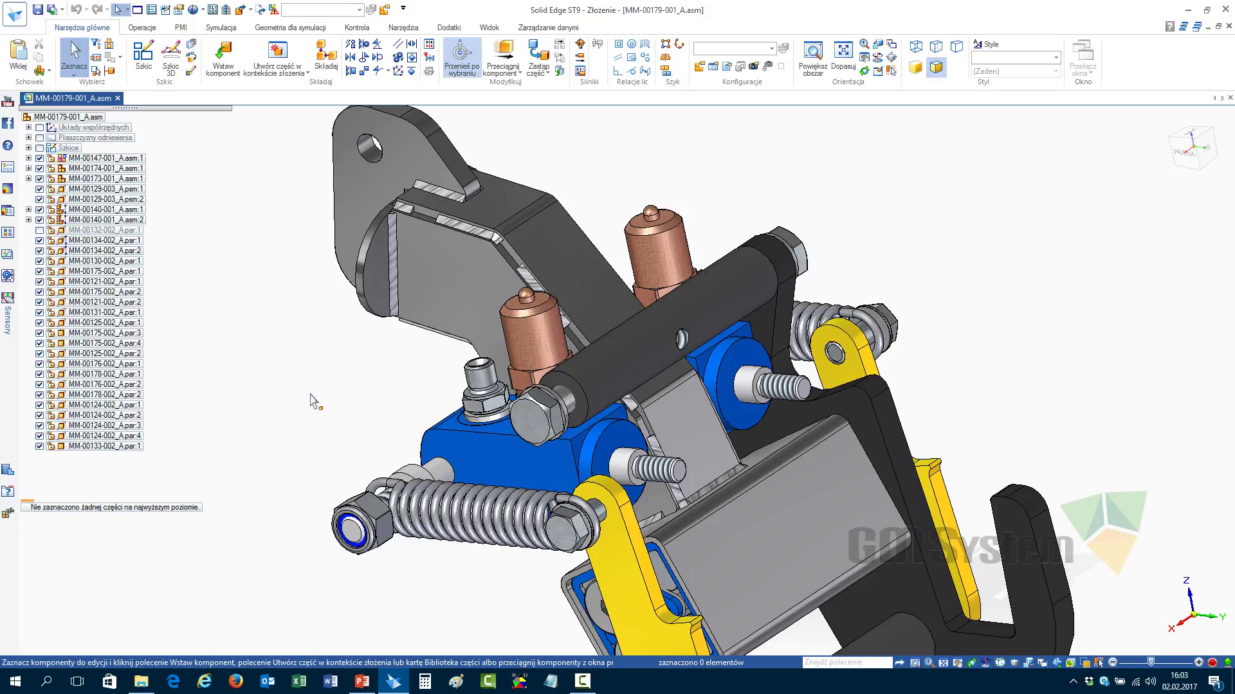
left_click(442, 439)
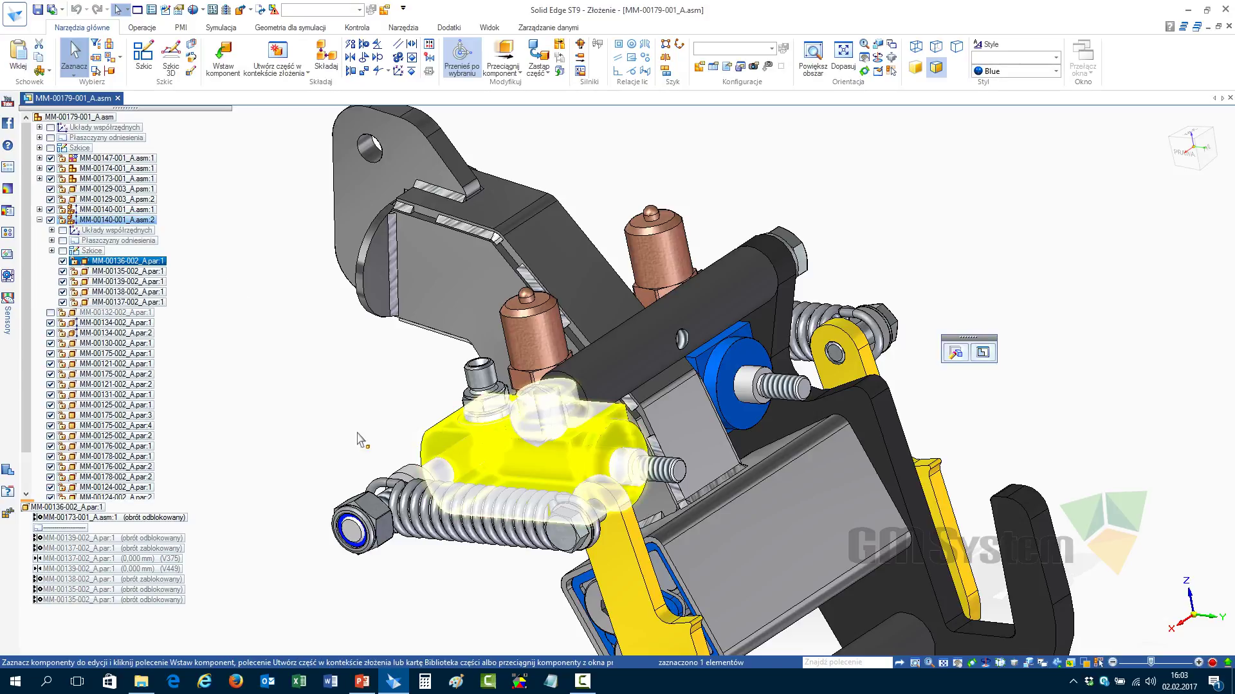
right_click(439, 434)
double_click(508, 446)
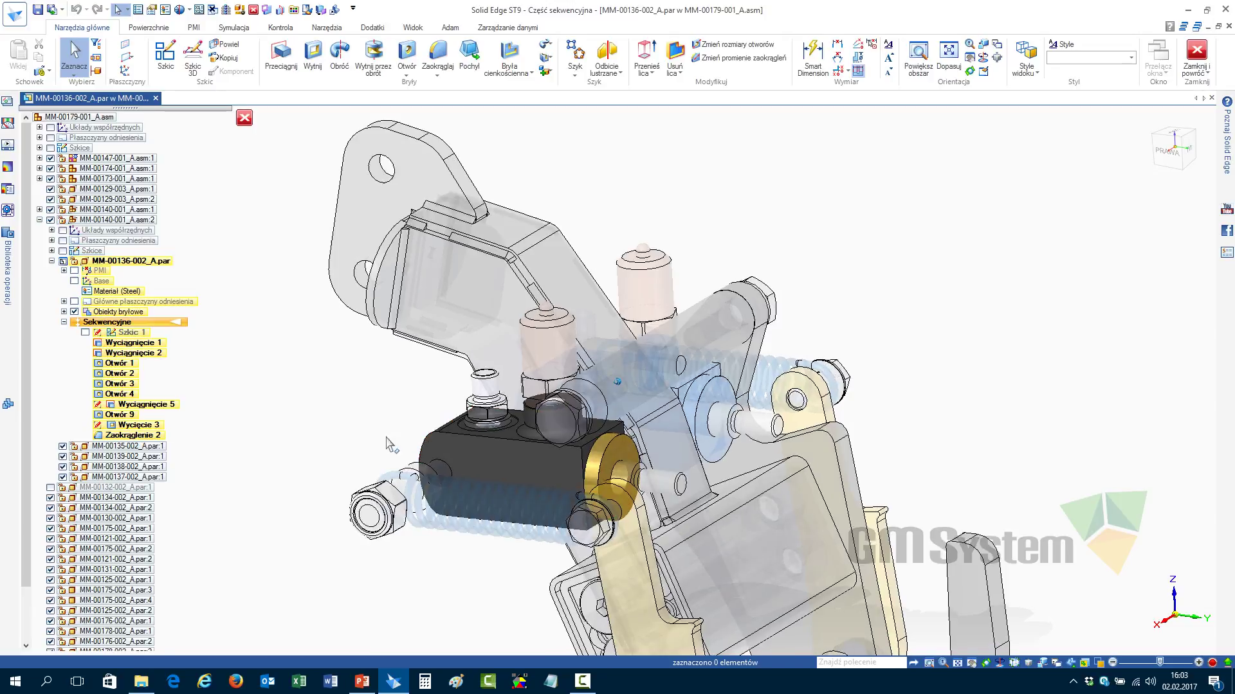
Start an outline (Obrys) in the block part with the shape set to Walec wewnętrzny
left_click(328, 27)
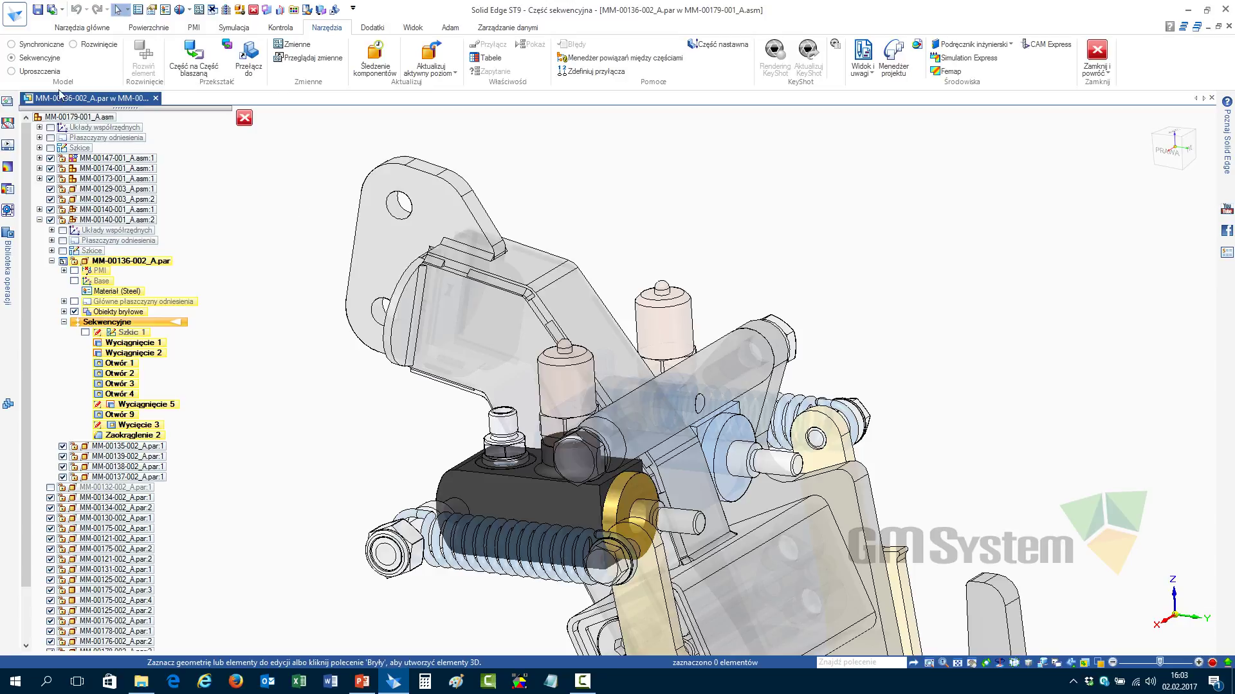
left_click(75, 29)
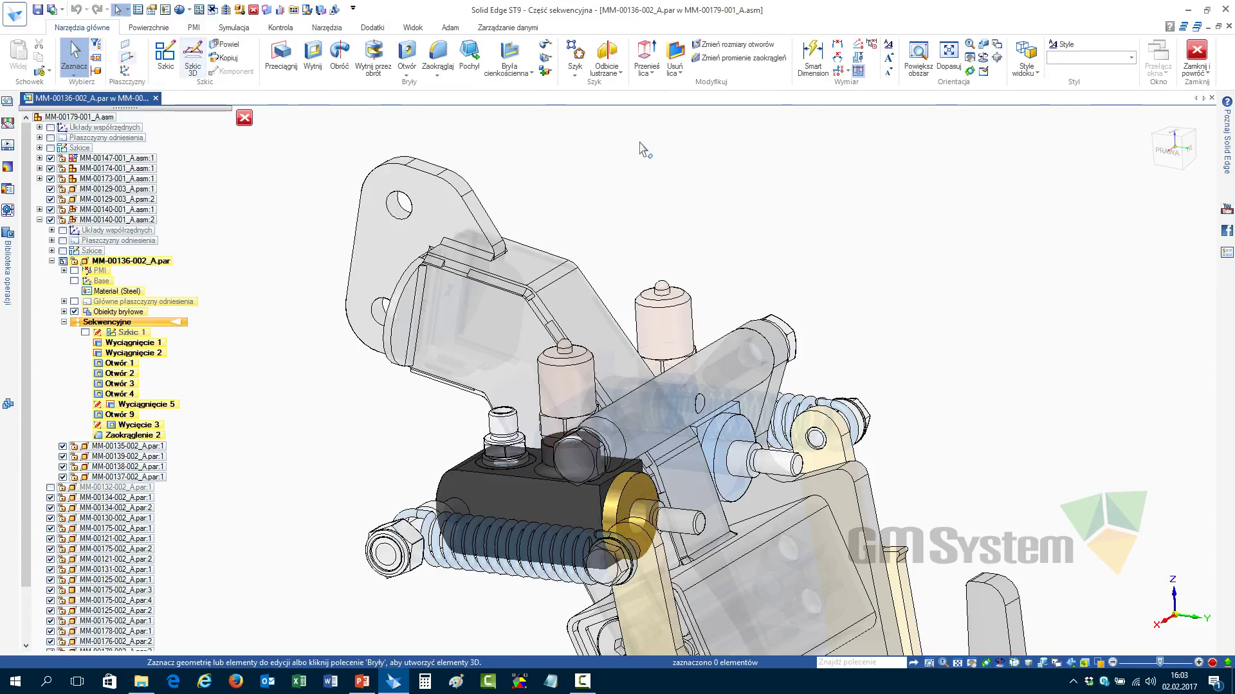
left_click(548, 72)
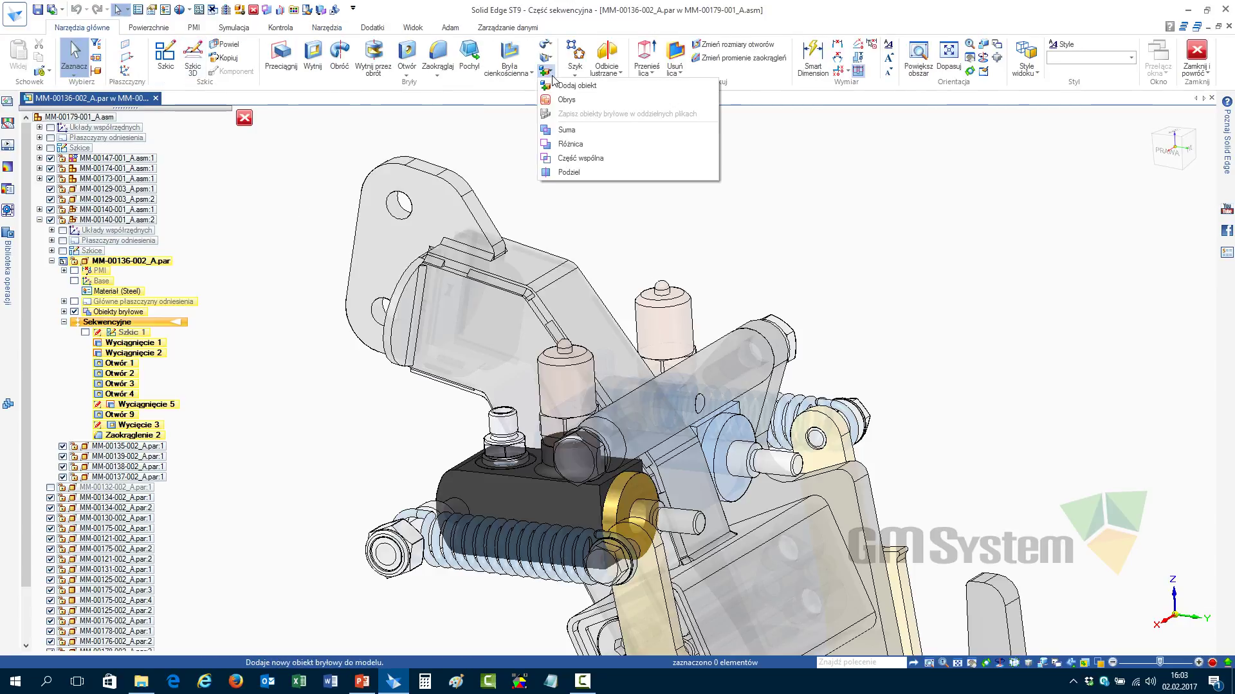
left_click(631, 99)
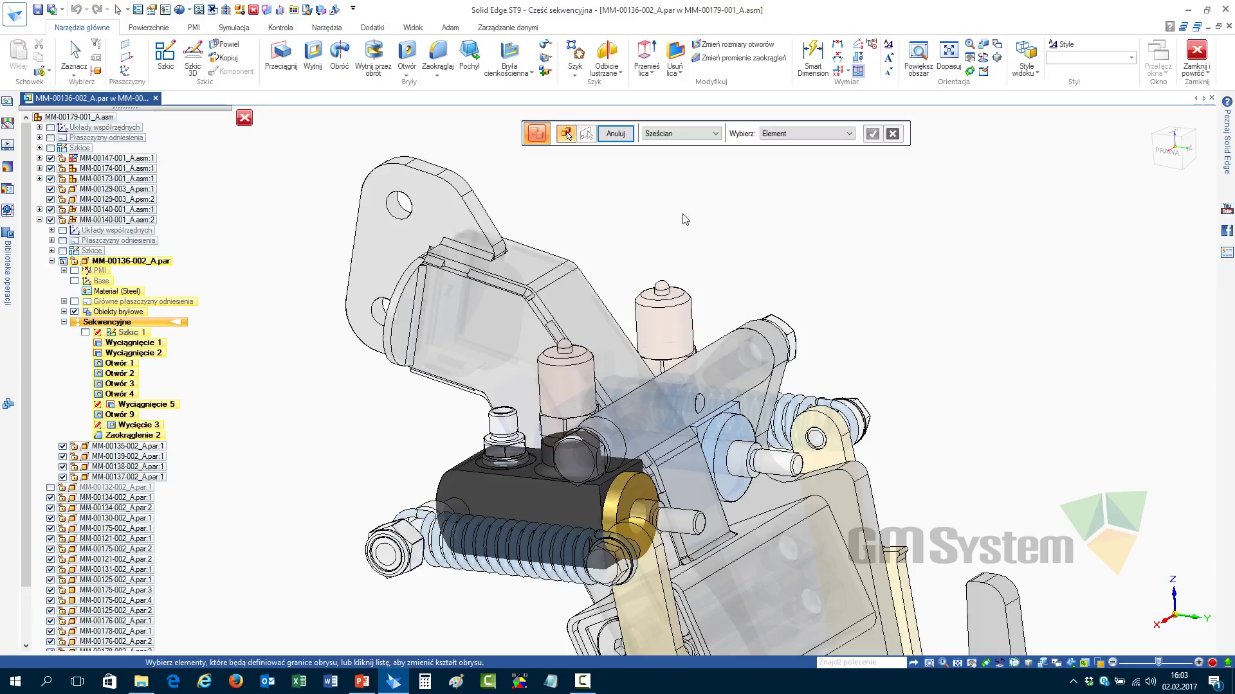
left_click(686, 135)
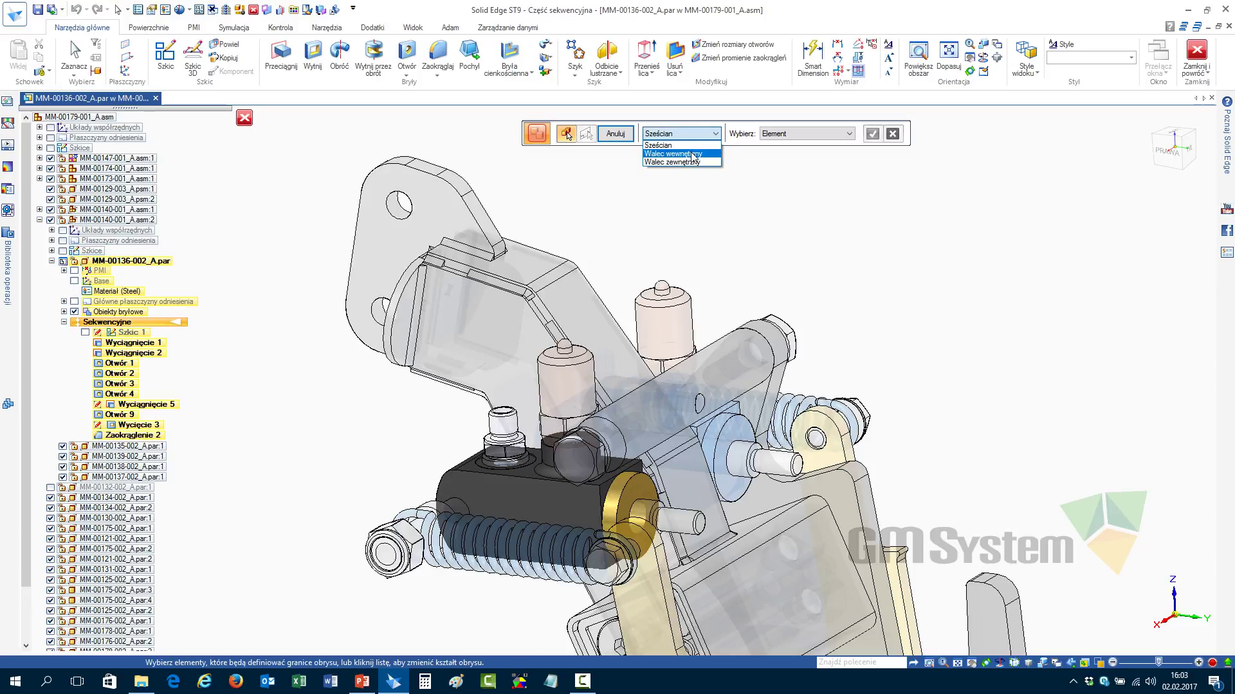
left_click(692, 154)
scroll(758, 158, "up", 3)
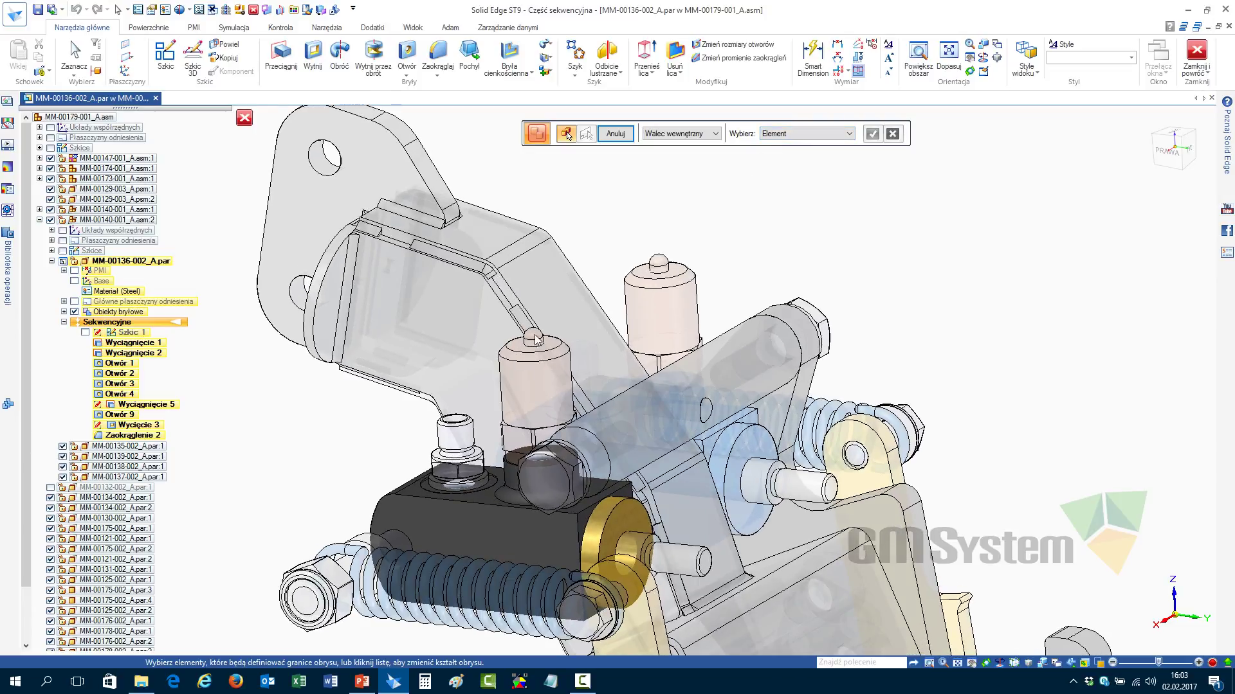
Try Lica złożenia as the outline's selection type and toggle the display of the surrounding assembly
left_click(787, 135)
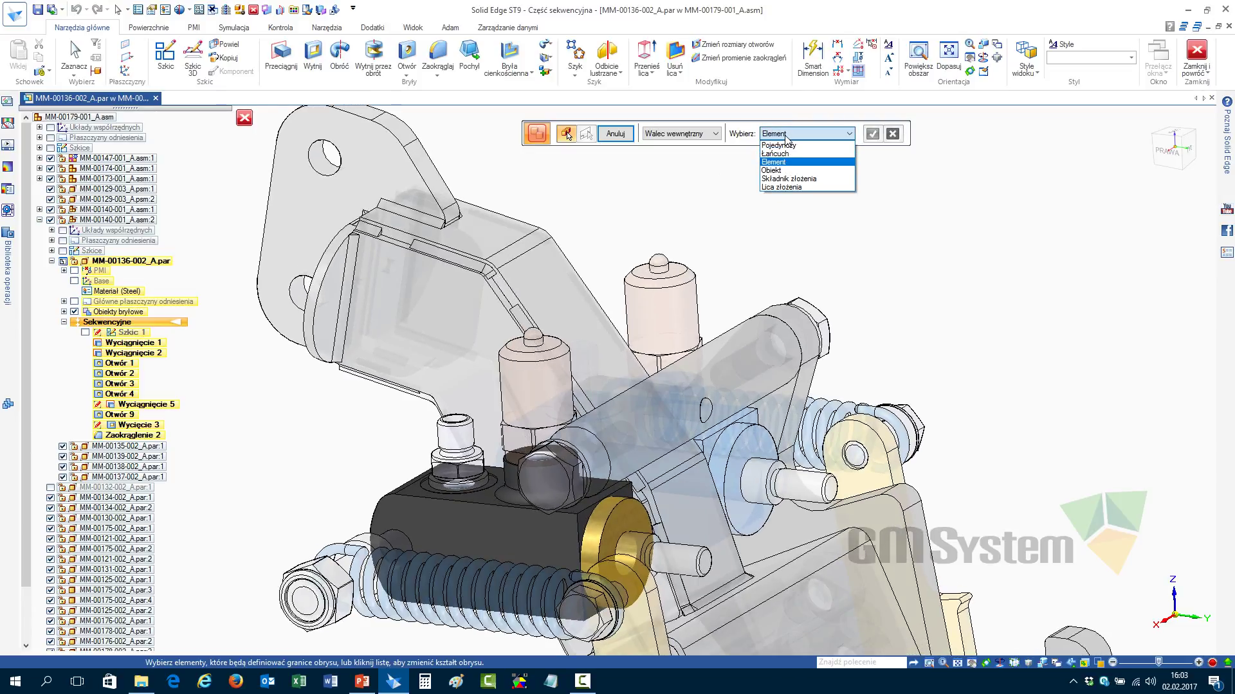
left_click(781, 187)
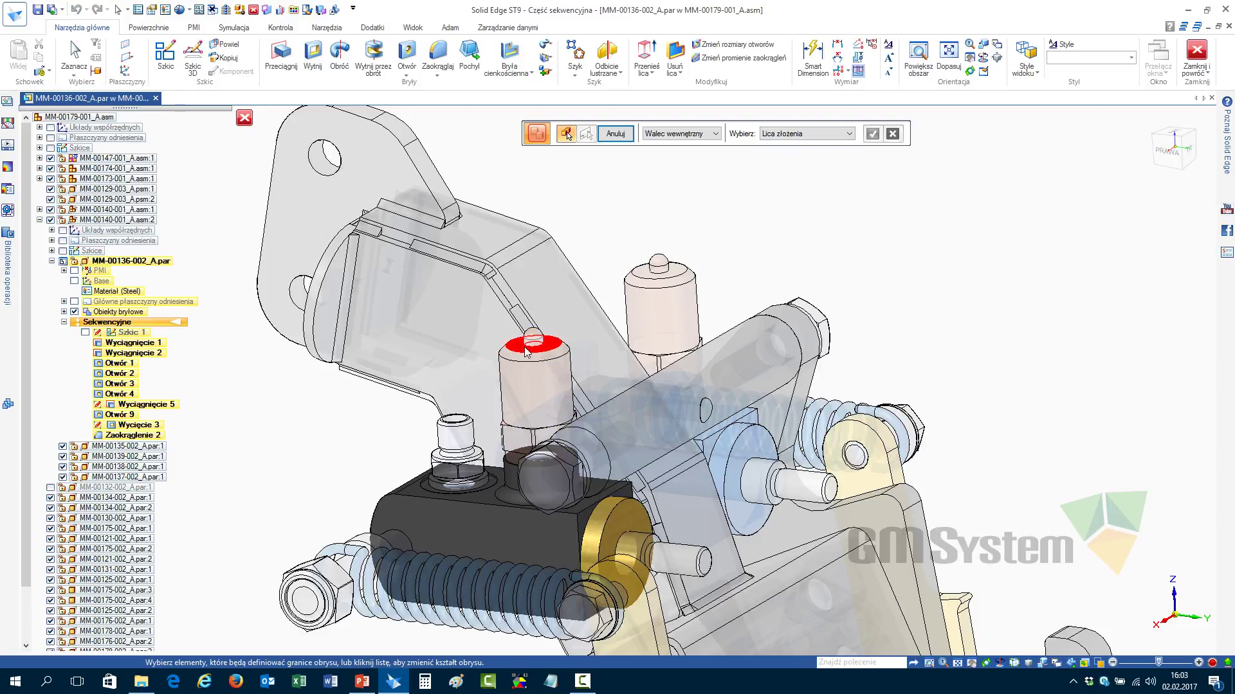
left_click(226, 10)
left_click(226, 9)
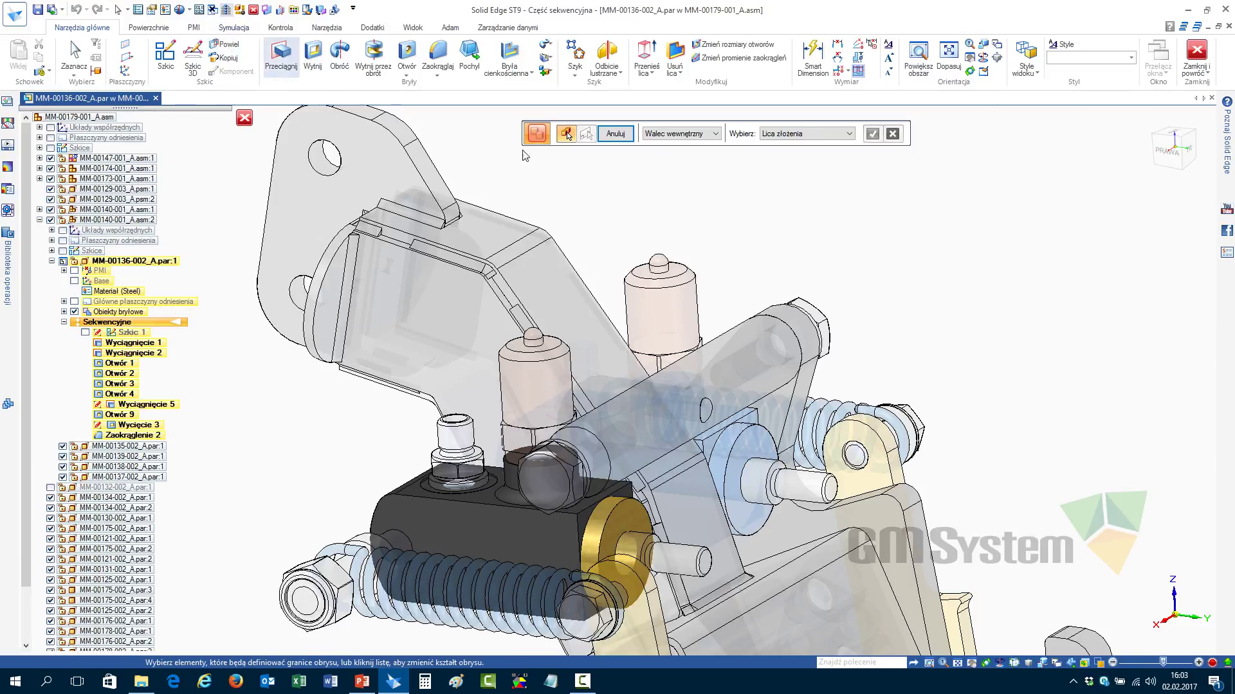
Set the selection type to Składnik złożenia and outline the copper component MM-00139-002_A.par, using the block's top face for orientation
left_click(840, 135)
left_click(789, 179)
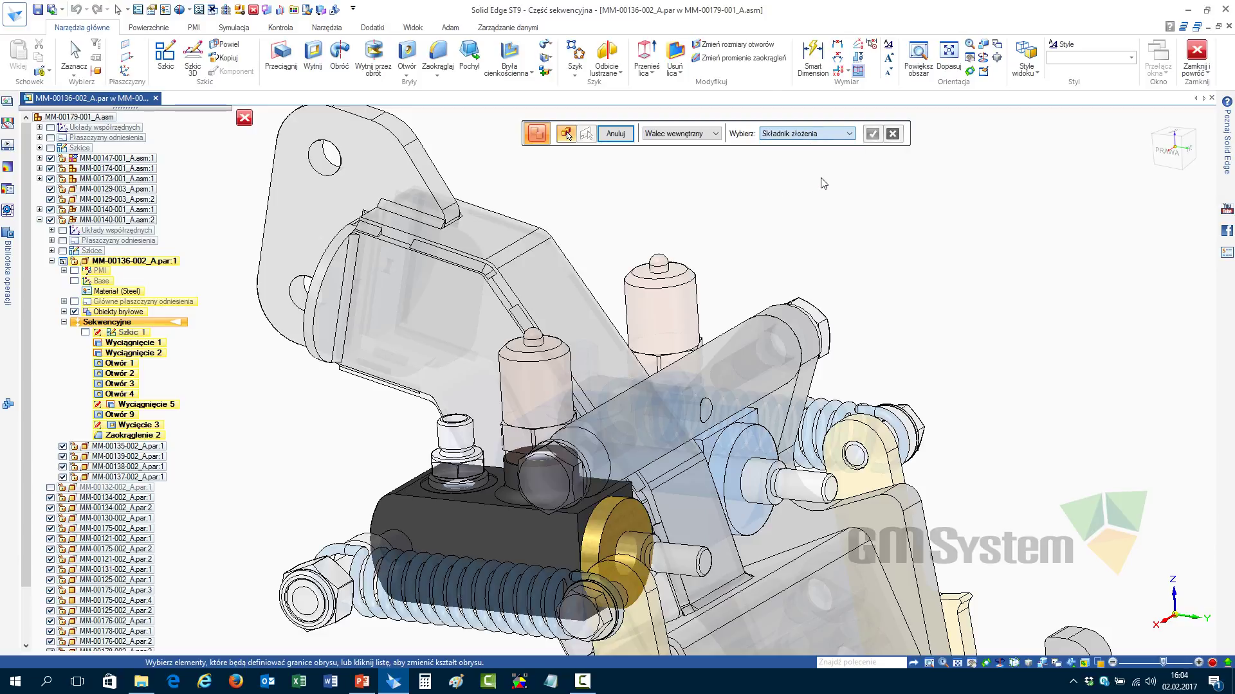
left_click(528, 384)
right_click(854, 229)
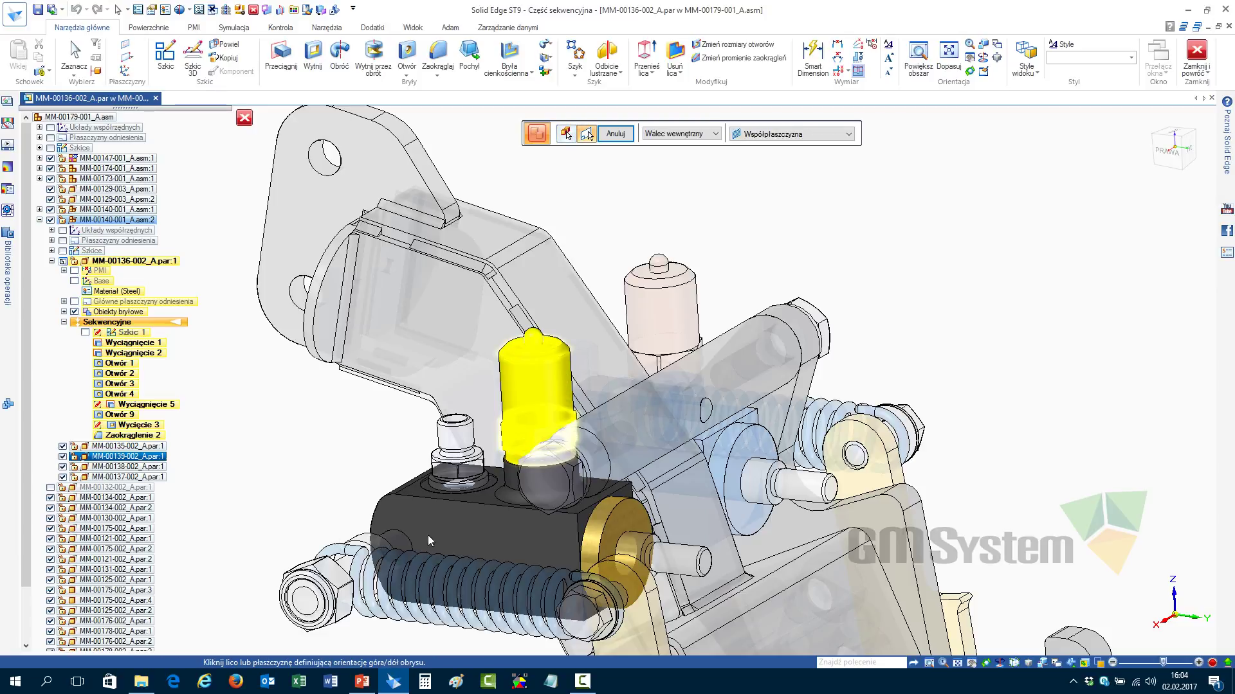
left_click(414, 495)
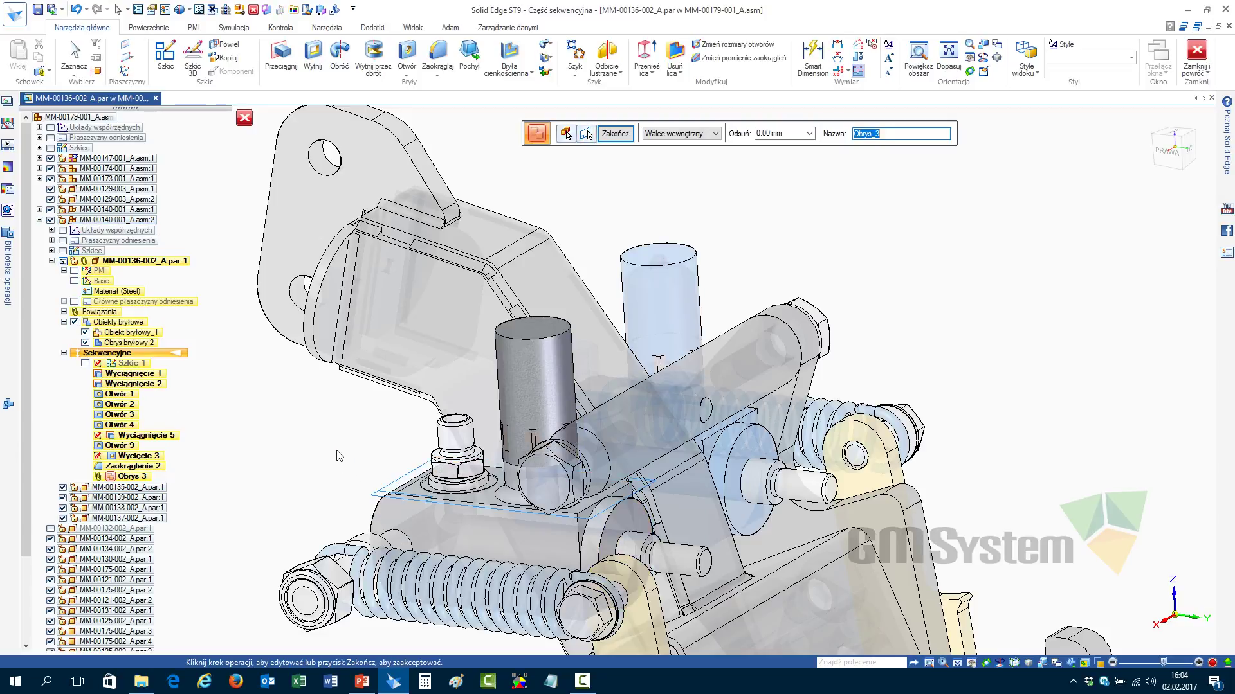
right_click(336, 456)
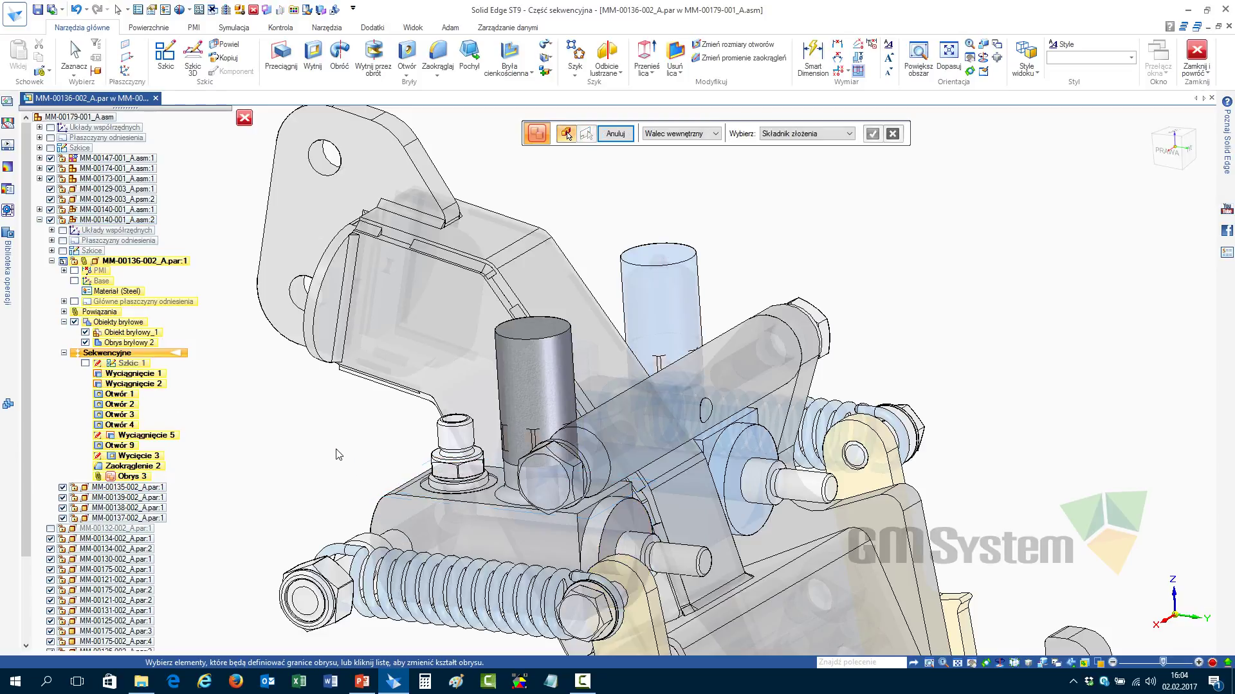
Outline the pin MM-00135-002_A.par as a cylinder oriented by the block's end face, and return to the main assembly
left_click(689, 557)
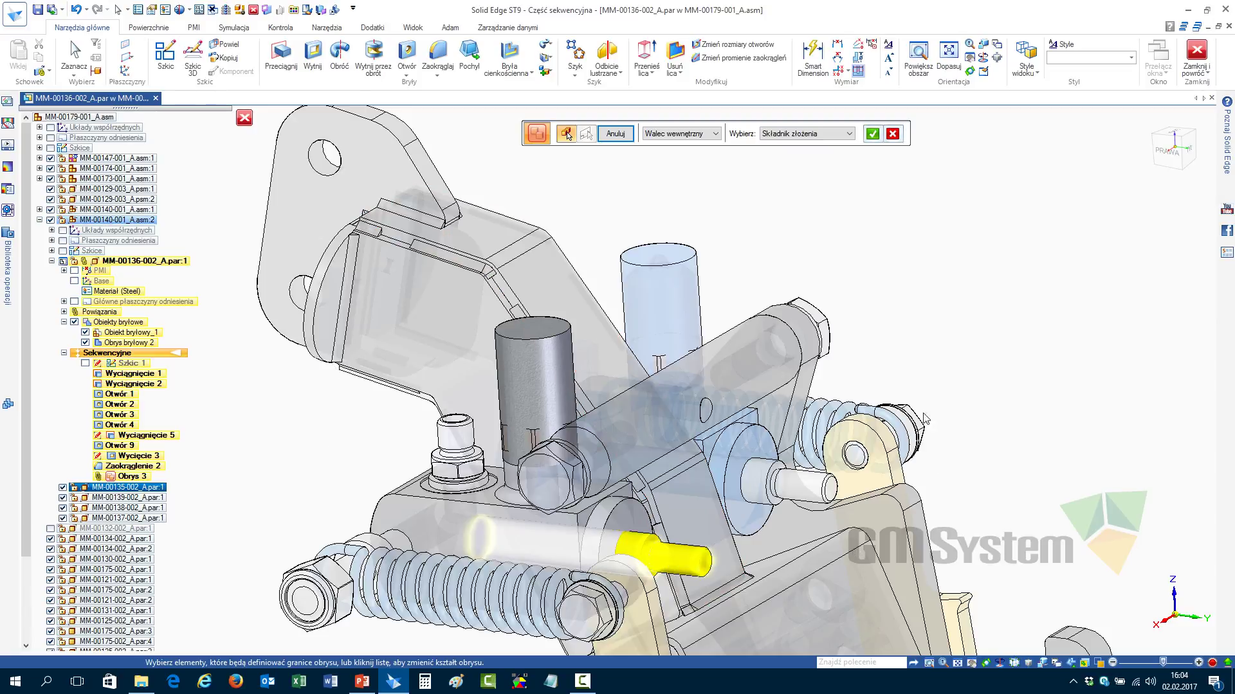
right_click(920, 375)
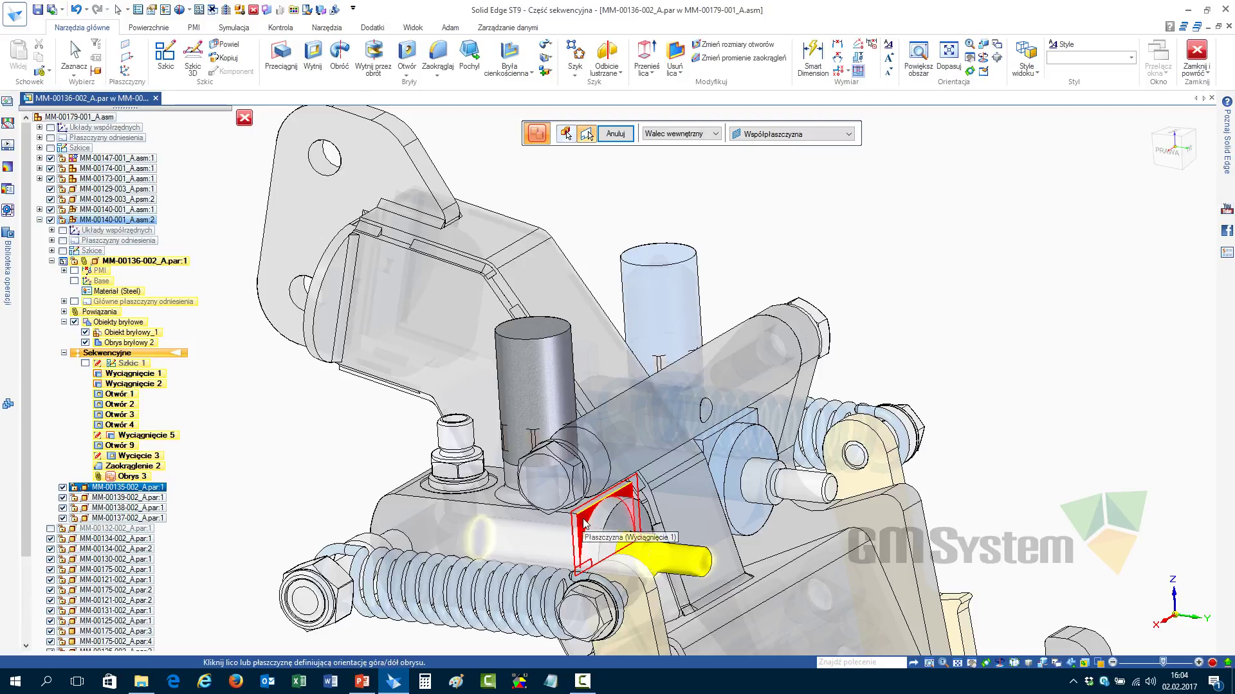
right_click(583, 523)
left_click(696, 529)
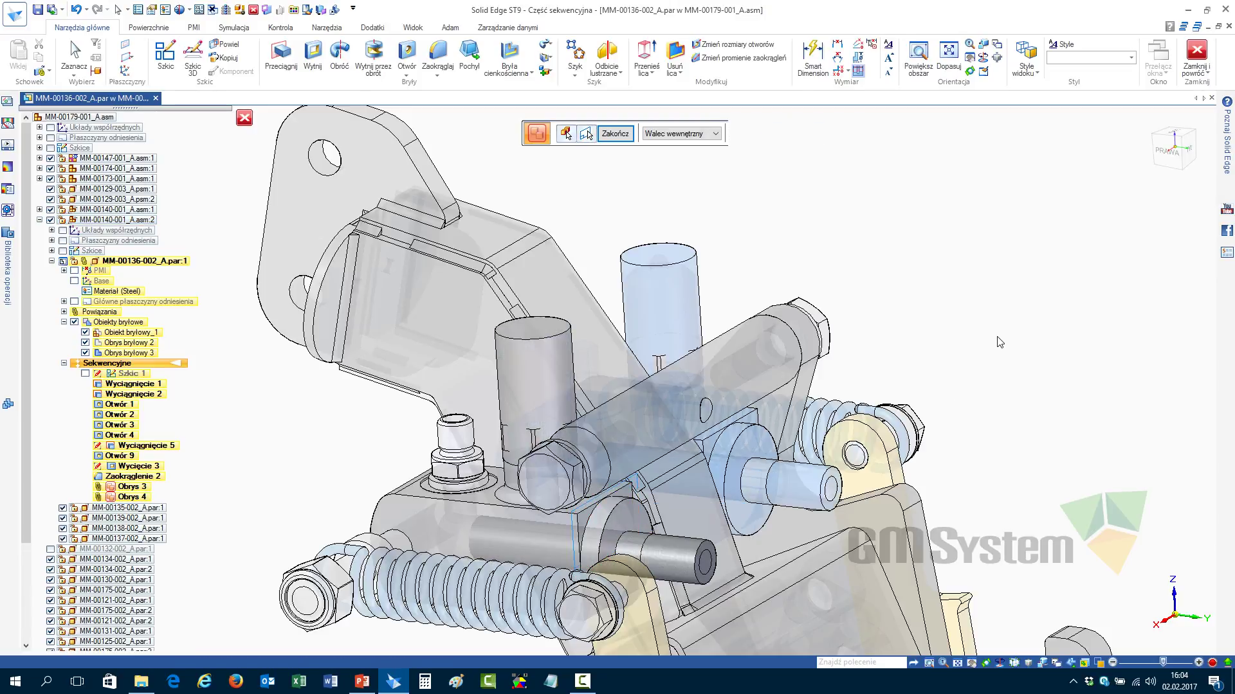
left_click(608, 133)
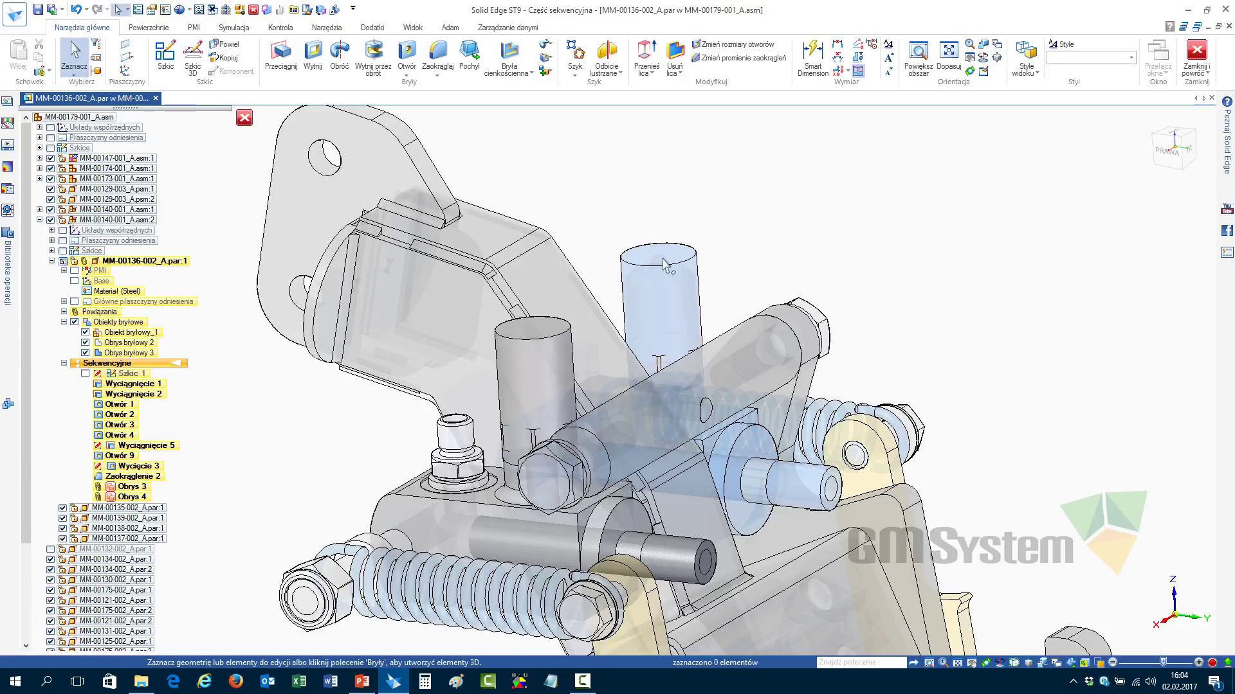
right_click_drag(756, 182, 880, 189)
right_click_drag(765, 185, 897, 185)
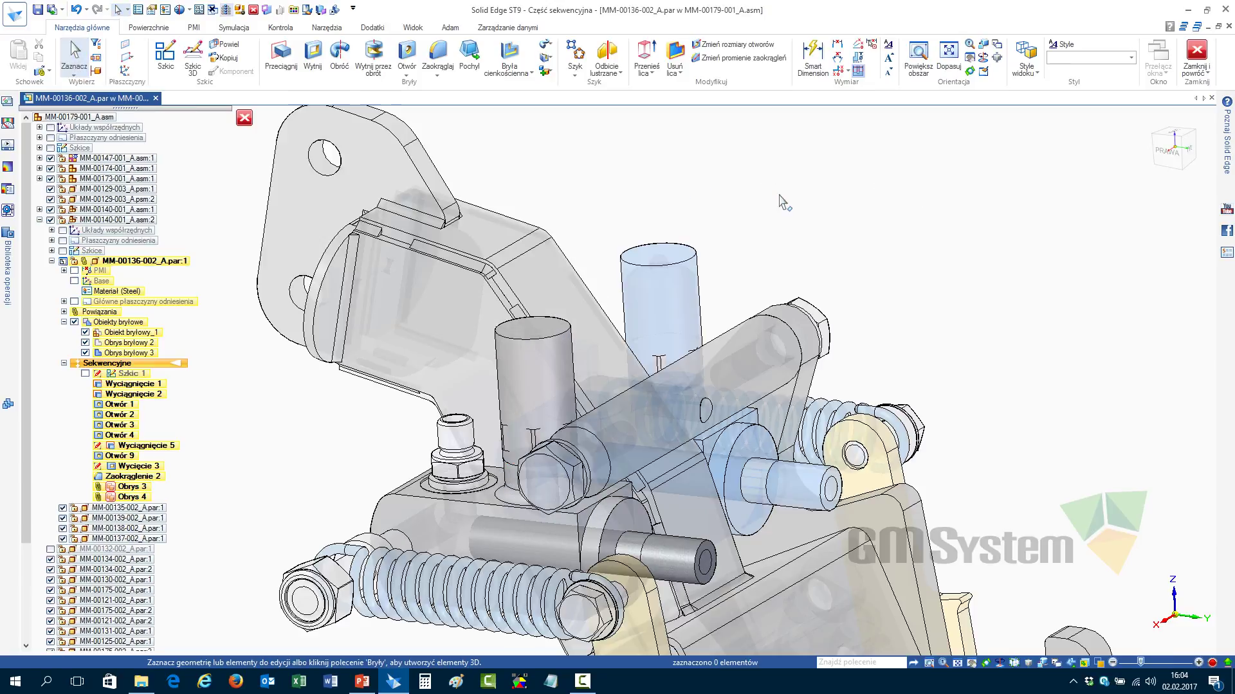
left_click(245, 118)
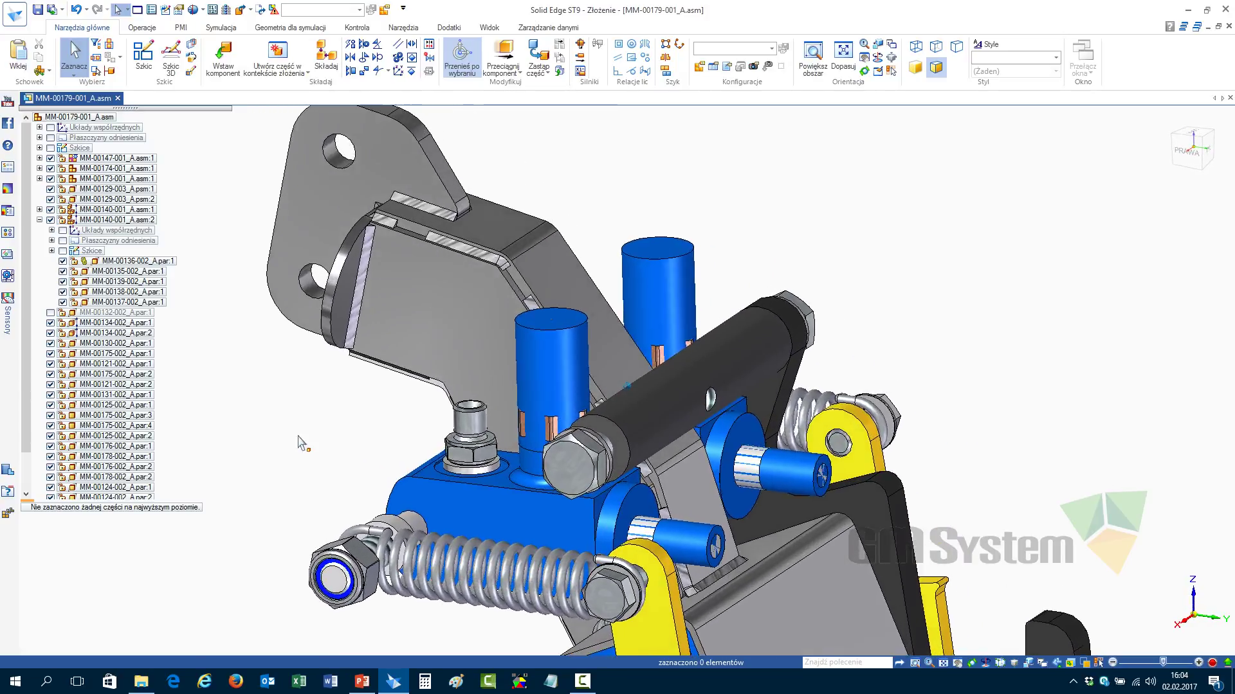
Open the copper component MM-00139-002_A.par inside the outlined cylinder for editing in the assembly context
left_click(517, 441)
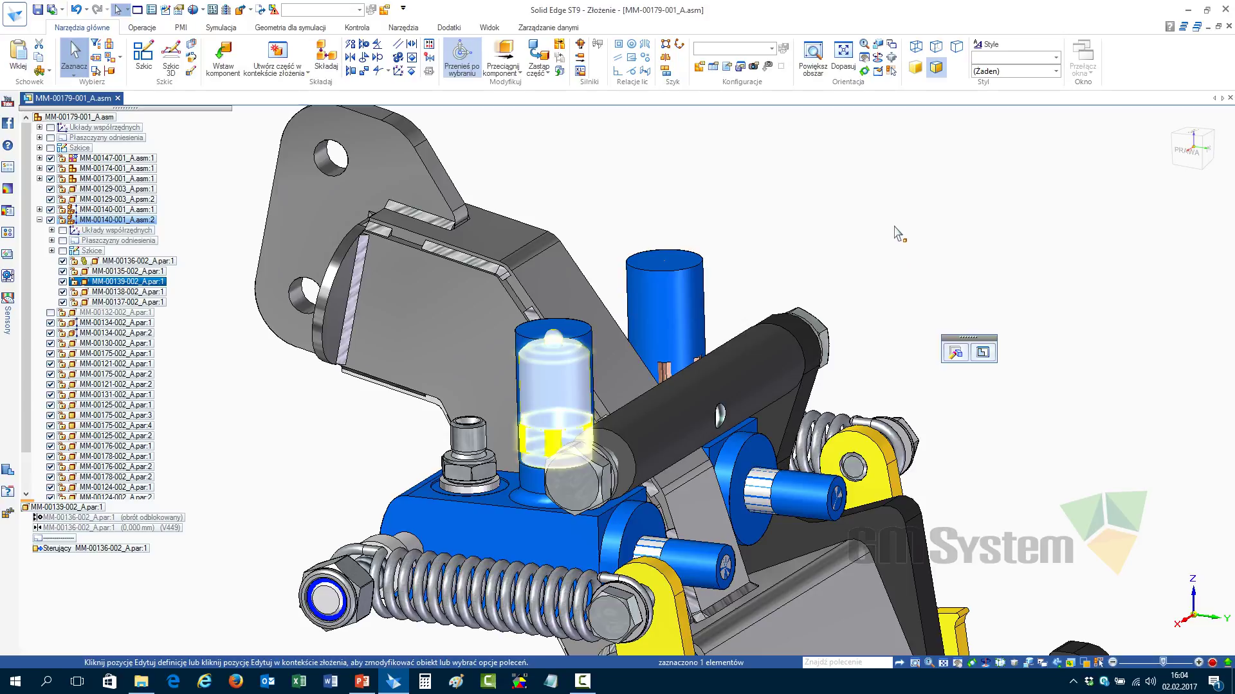
right_click(895, 227)
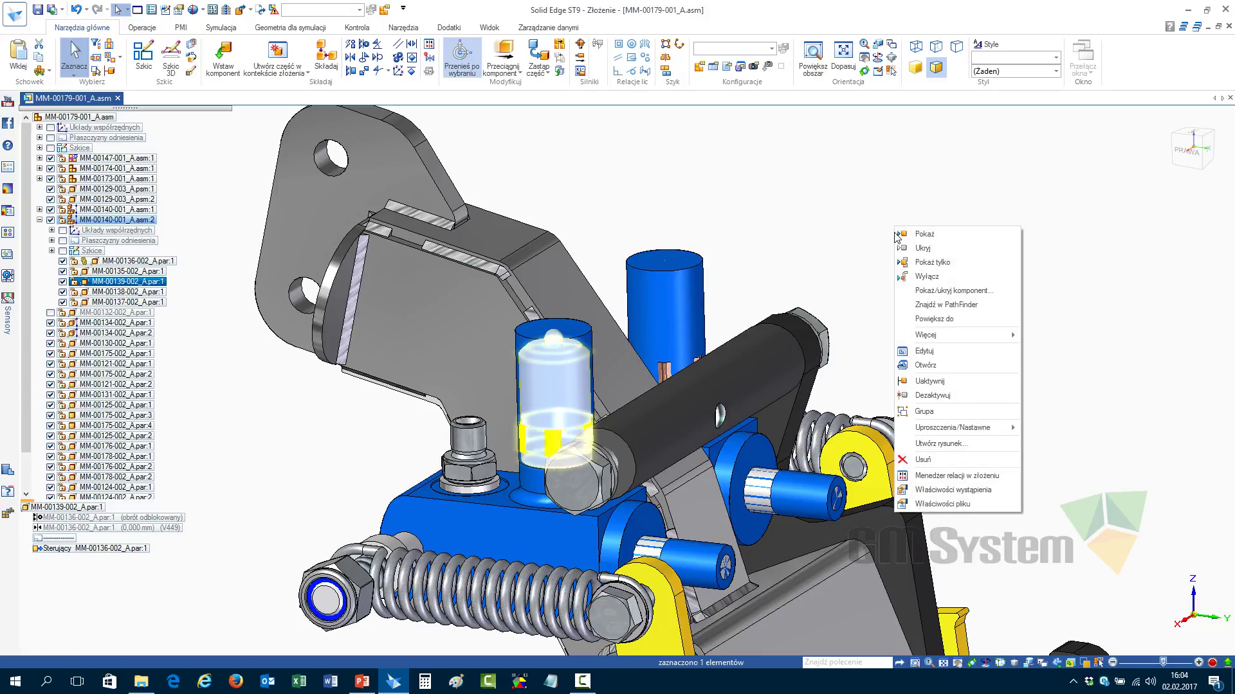
left_click(961, 351)
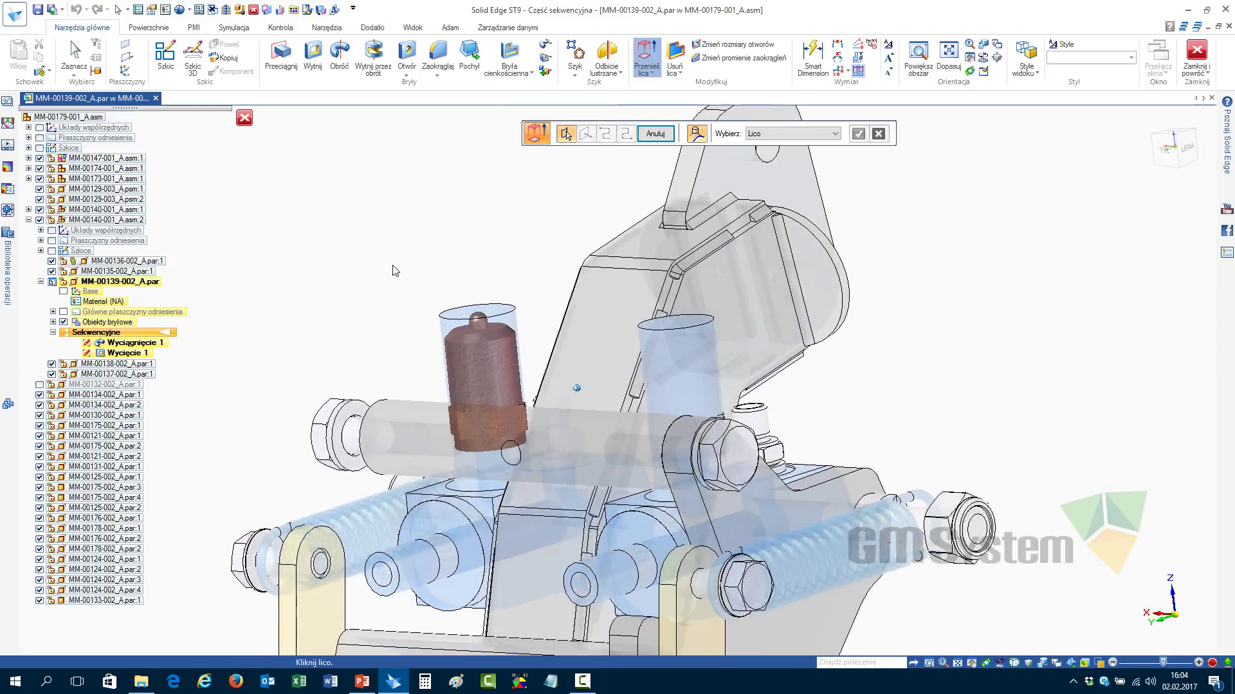
Move the top faces of the copper component MM-00139-002_A.par upward by 40 mm in the assembly context and finish the in-place edit
left_click_drag(400, 259, 555, 336)
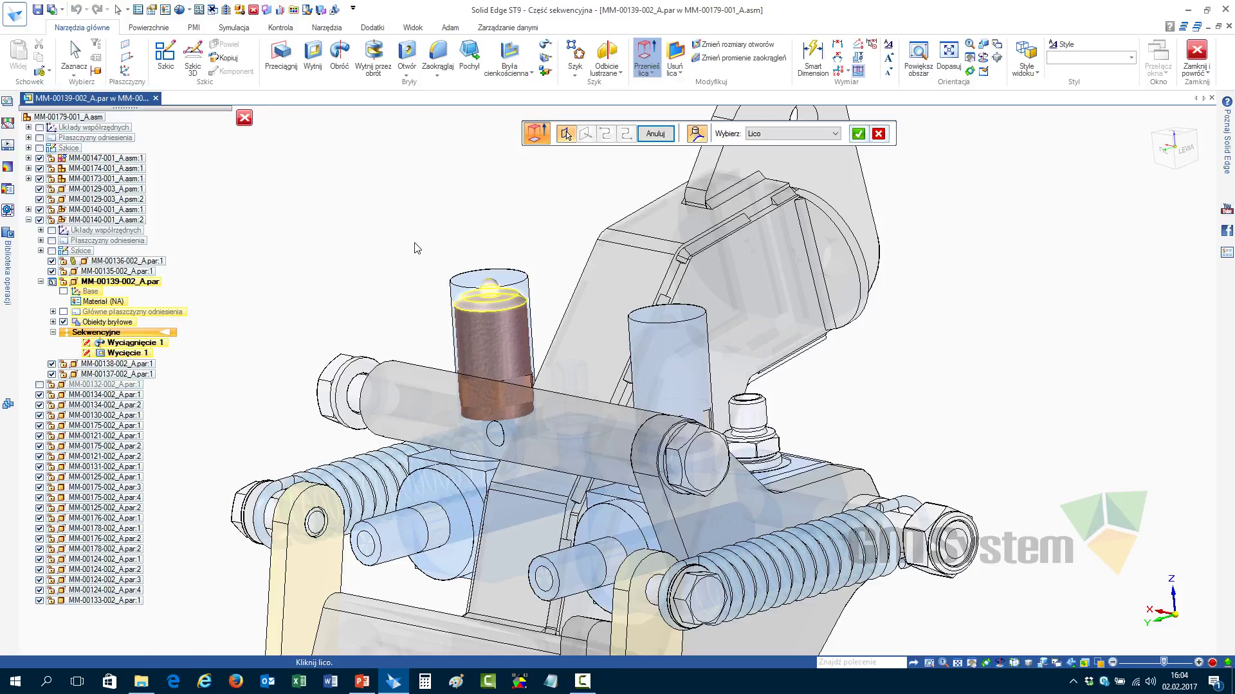
left_click(227, 9)
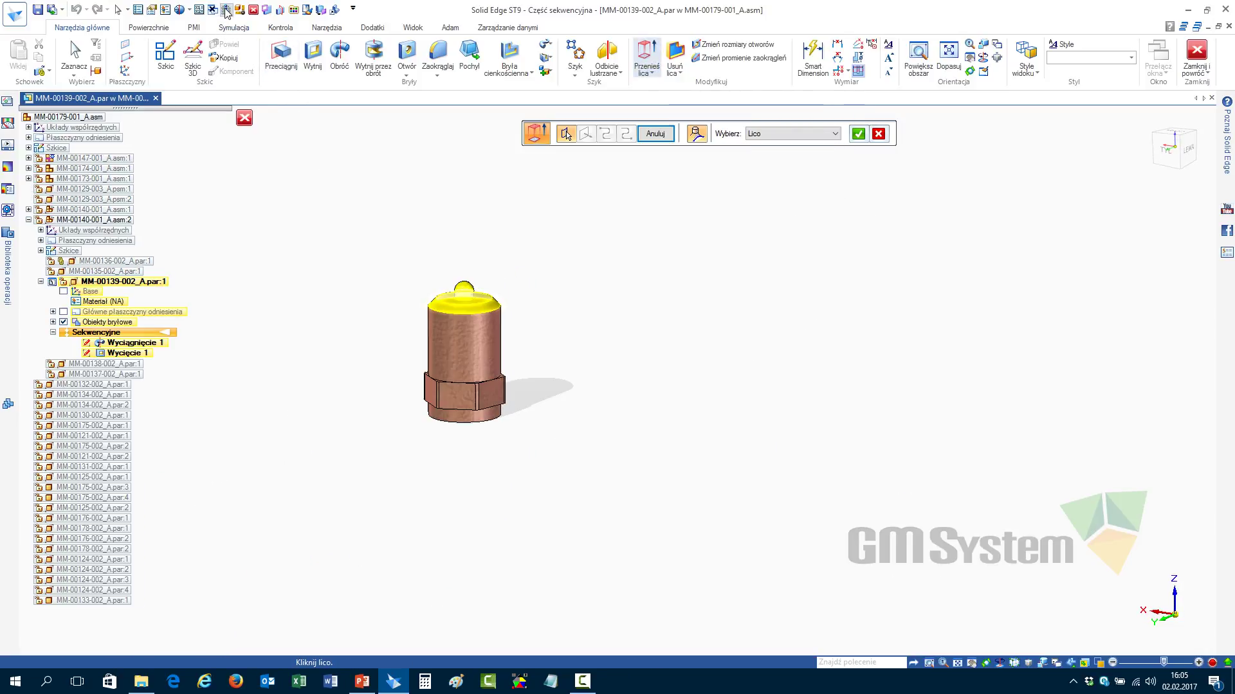
left_click(225, 10)
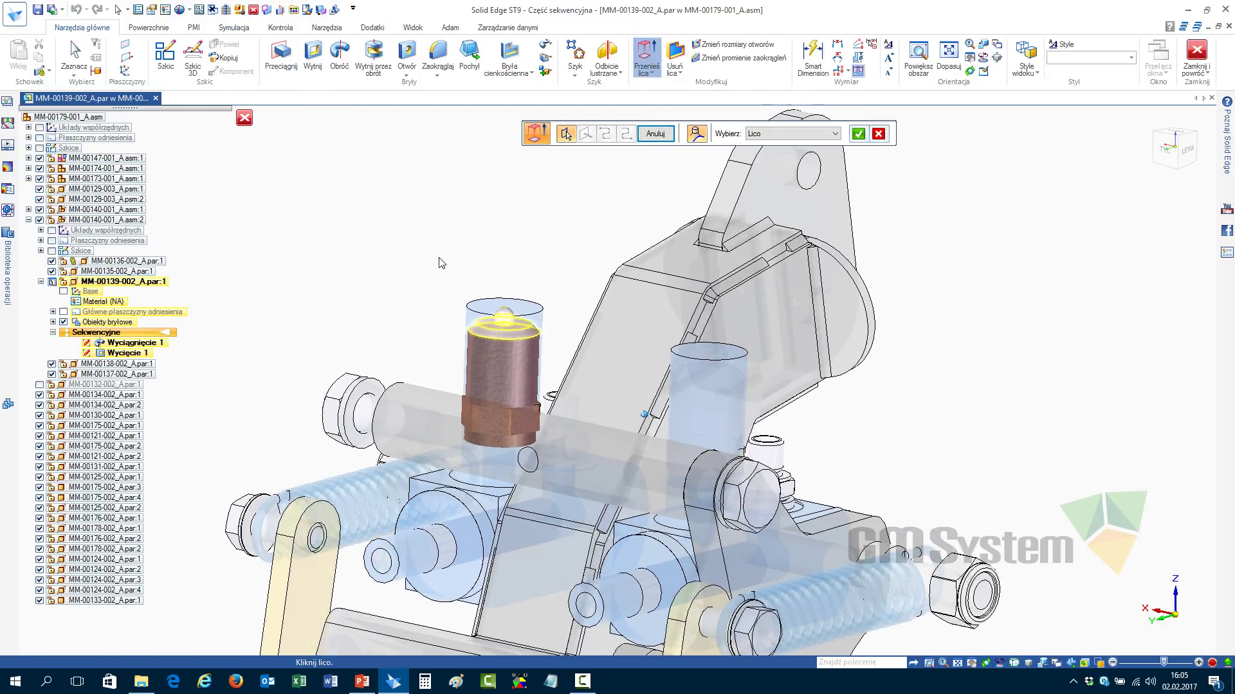
right_click(442, 257)
left_click(704, 133)
left_click(712, 159)
left_click(489, 326)
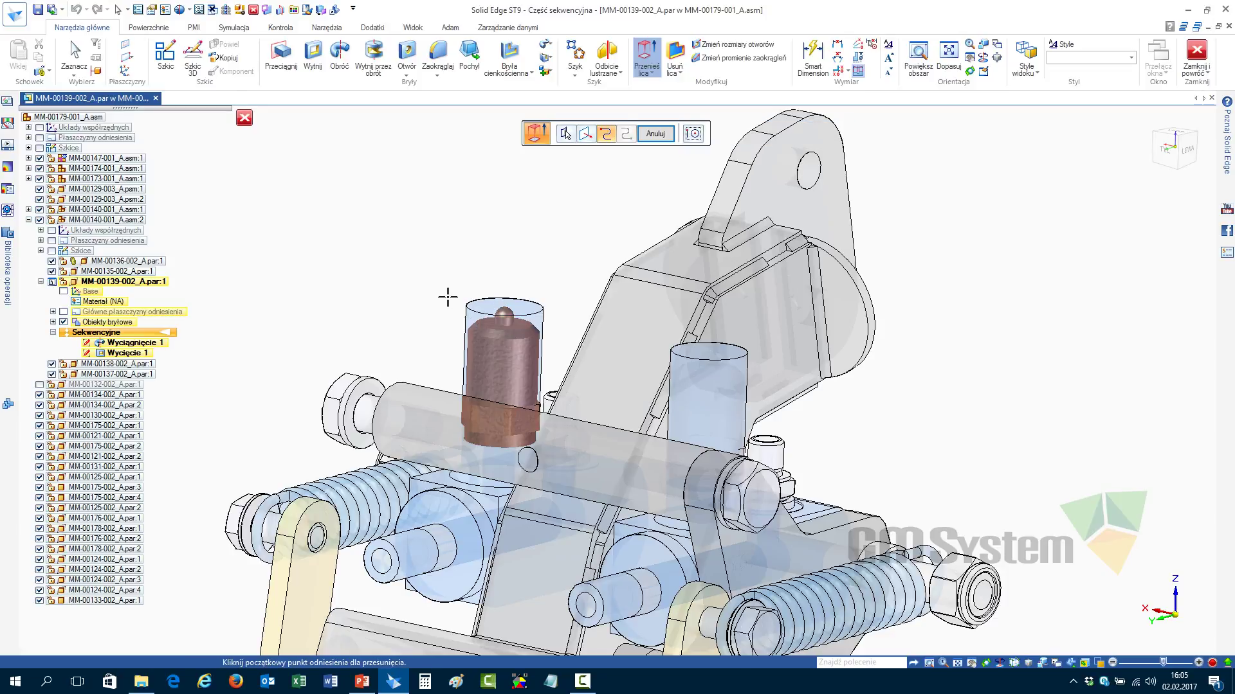
left_click(472, 321)
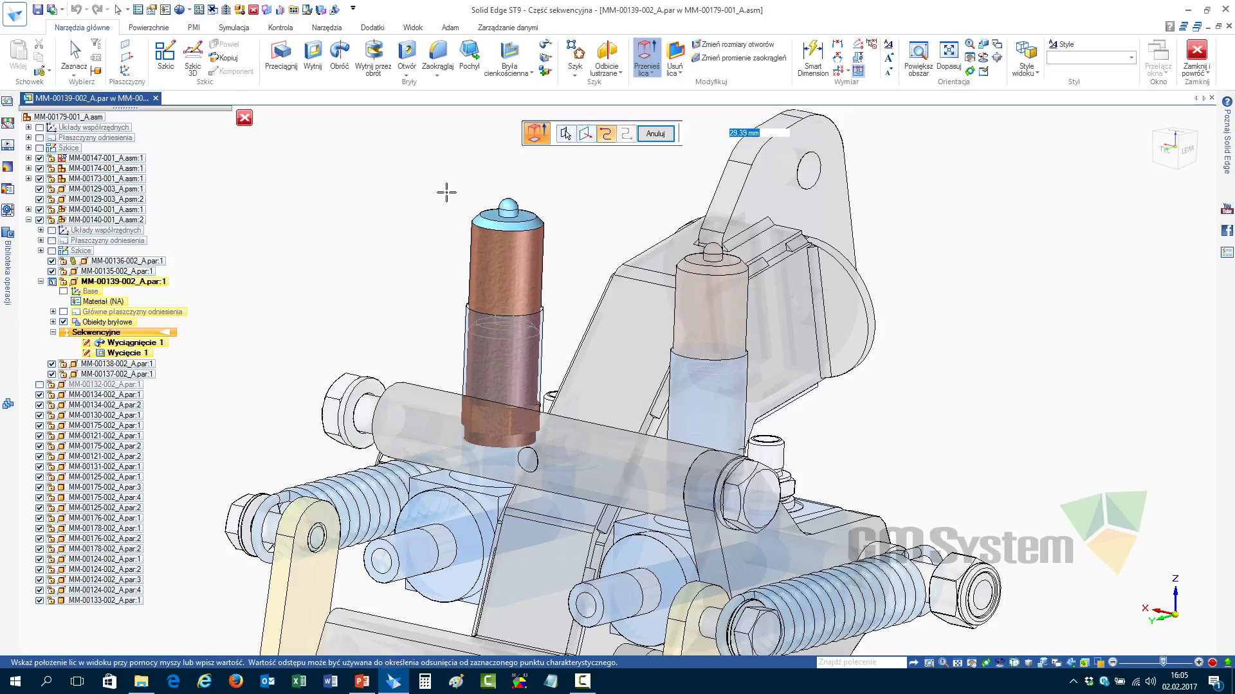
type("40")
key("Return")
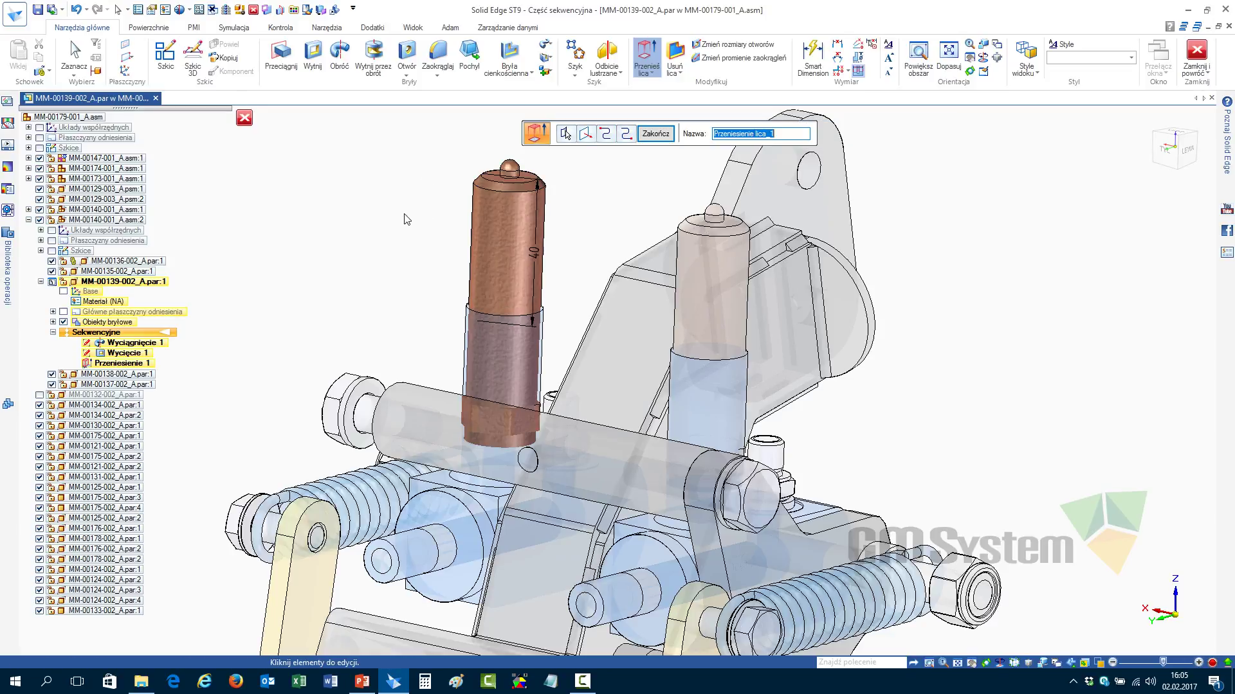
left_click(656, 134)
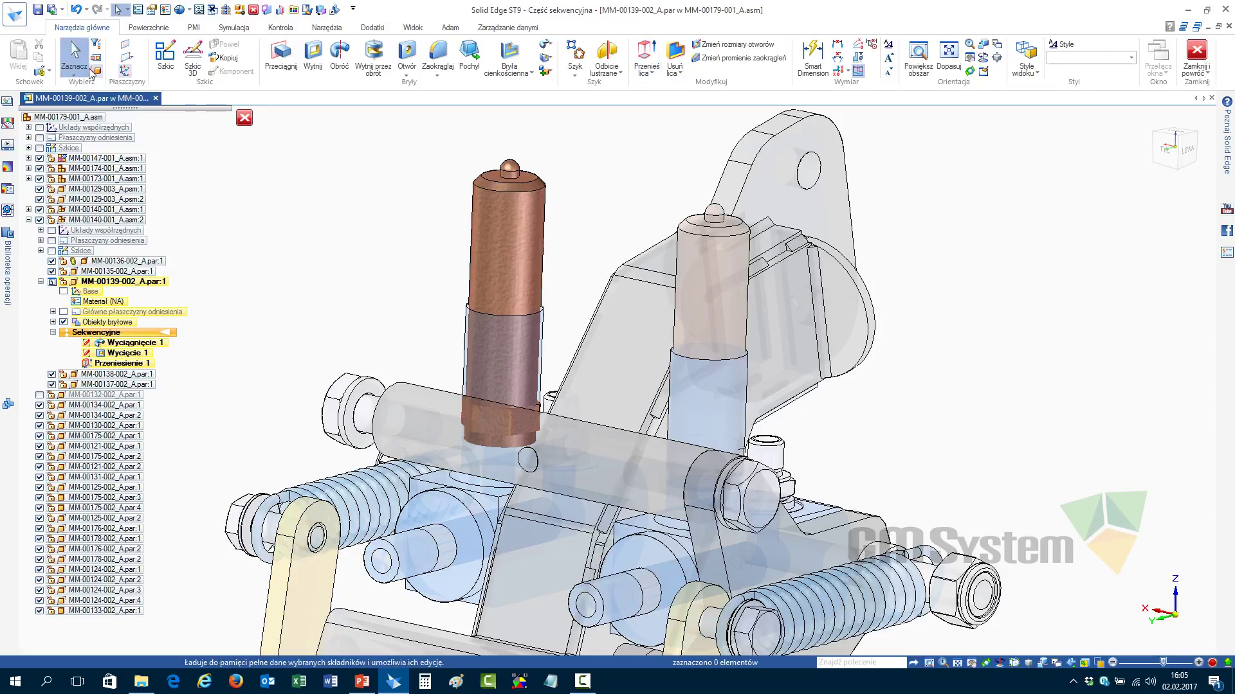
key("ctrl+i")
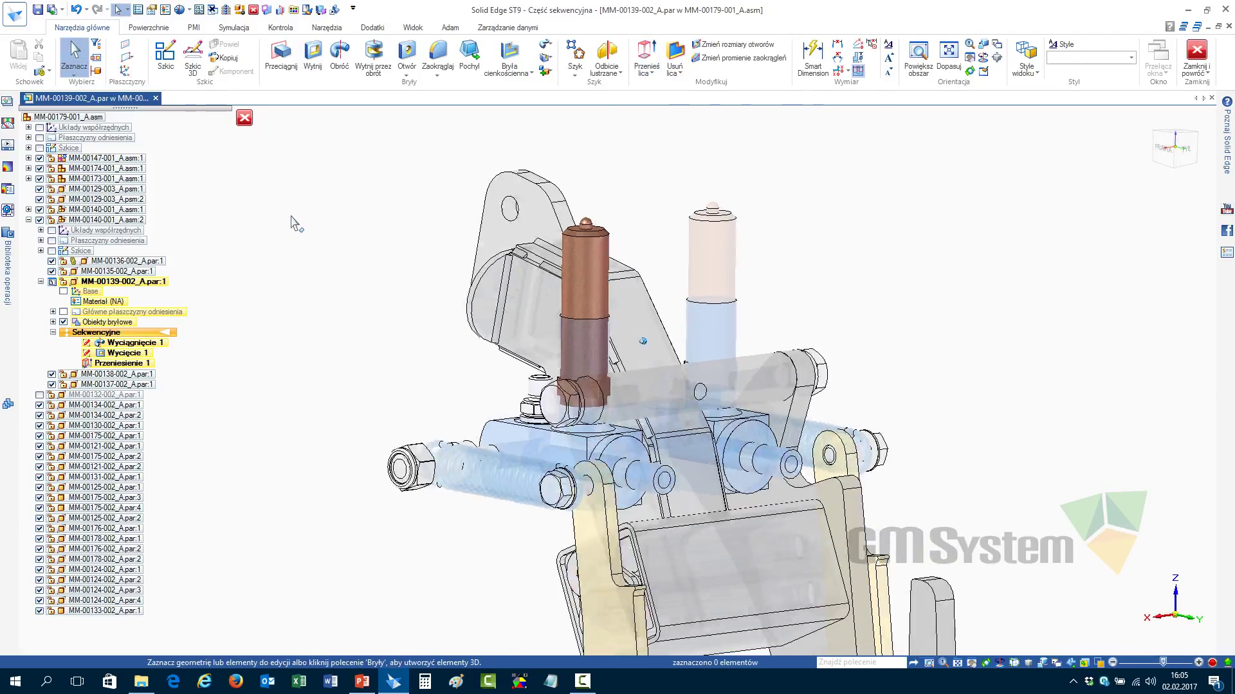
left_click(244, 118)
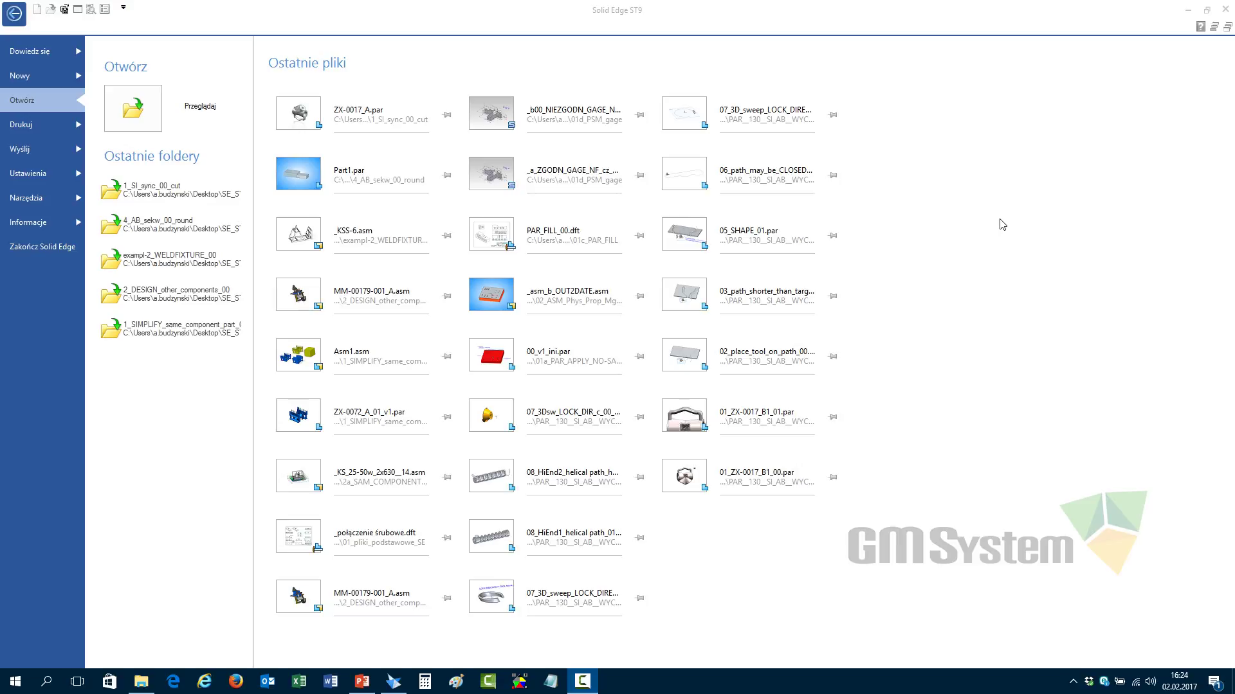
Open Part1.par and round the front upper edges of both solid bodies in a single feature with a 5 mm radius
left_click(364, 175)
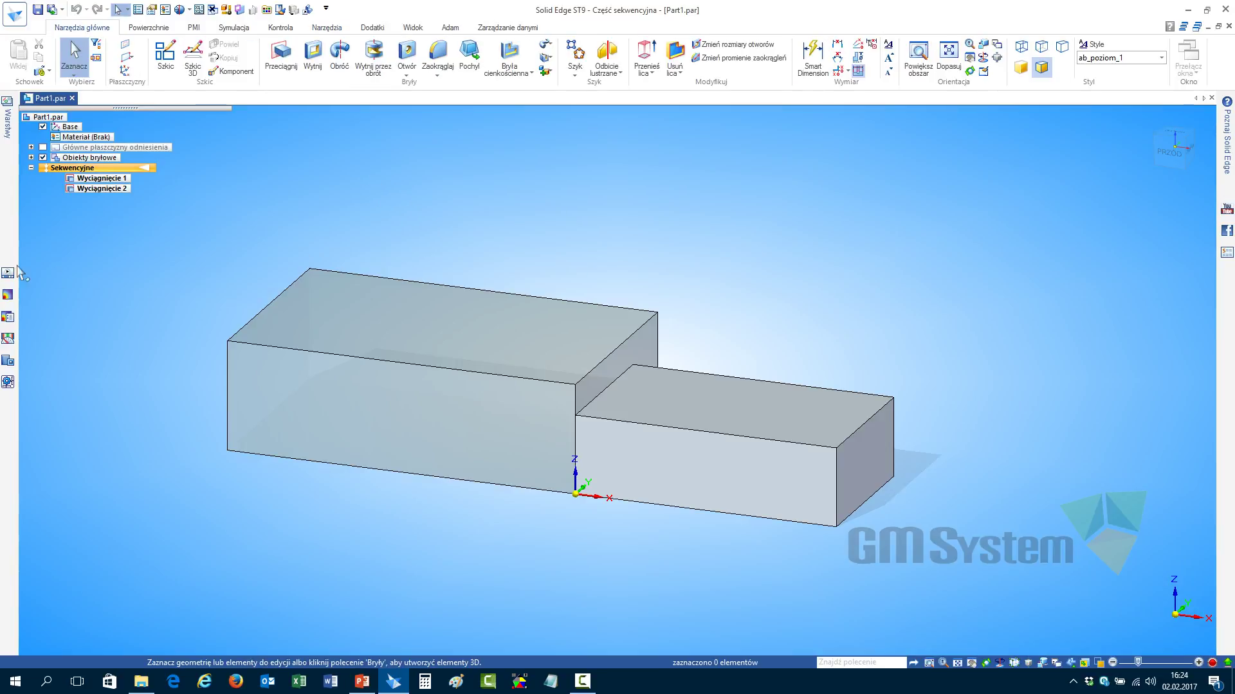
left_click(31, 157)
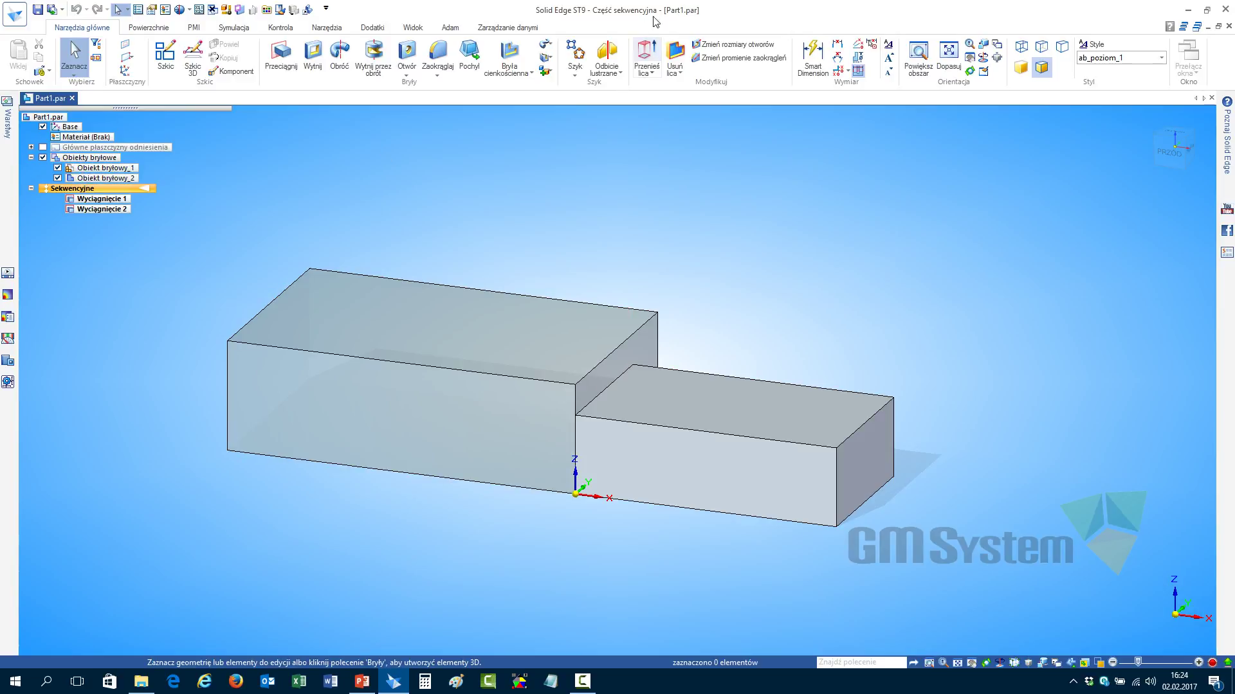
left_click(437, 55)
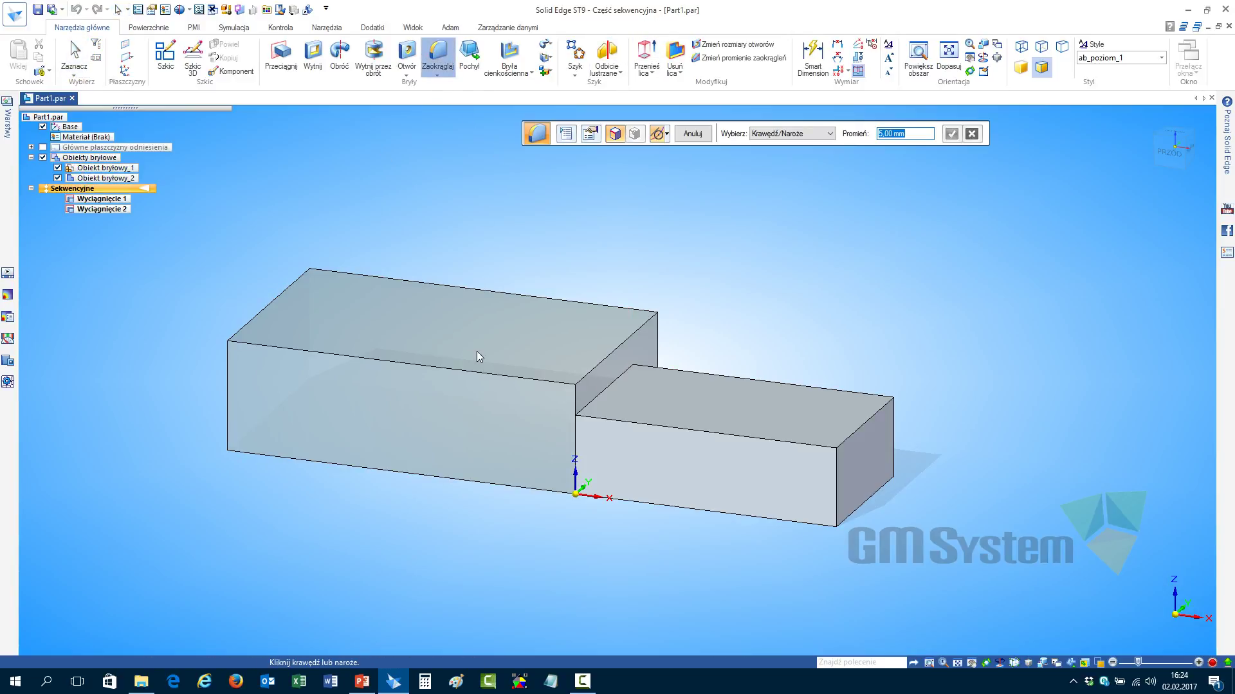
left_click(488, 374)
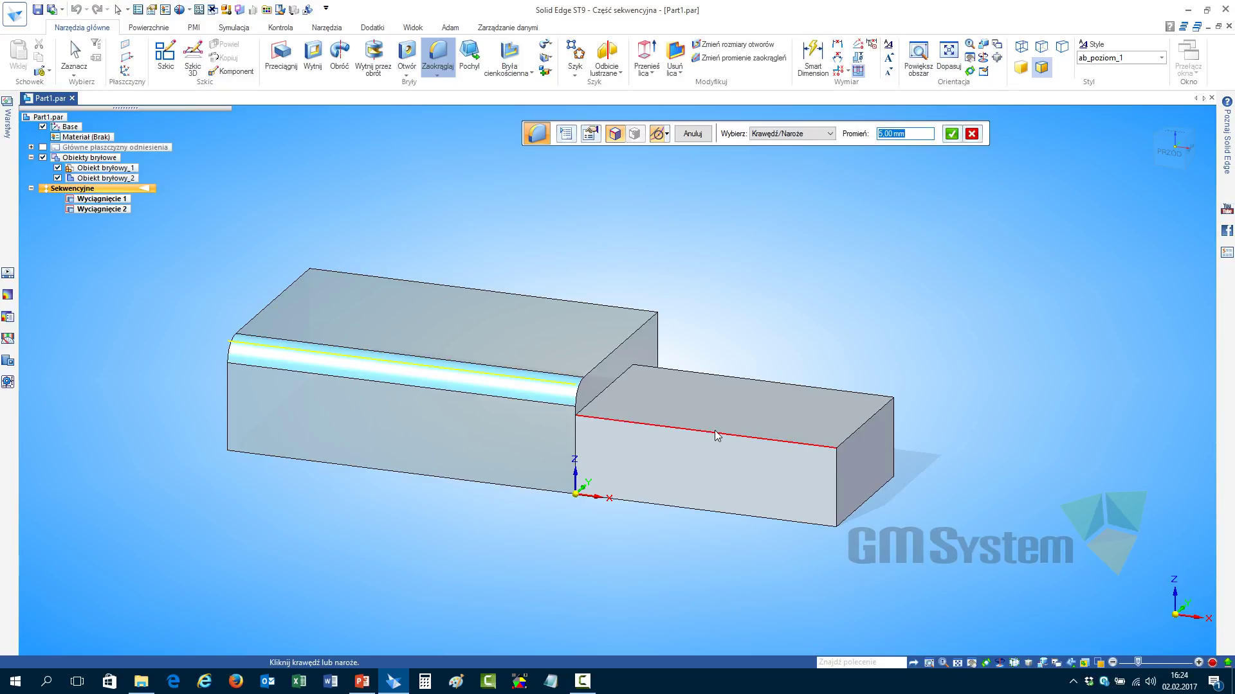
left_click(717, 435)
key("Return")
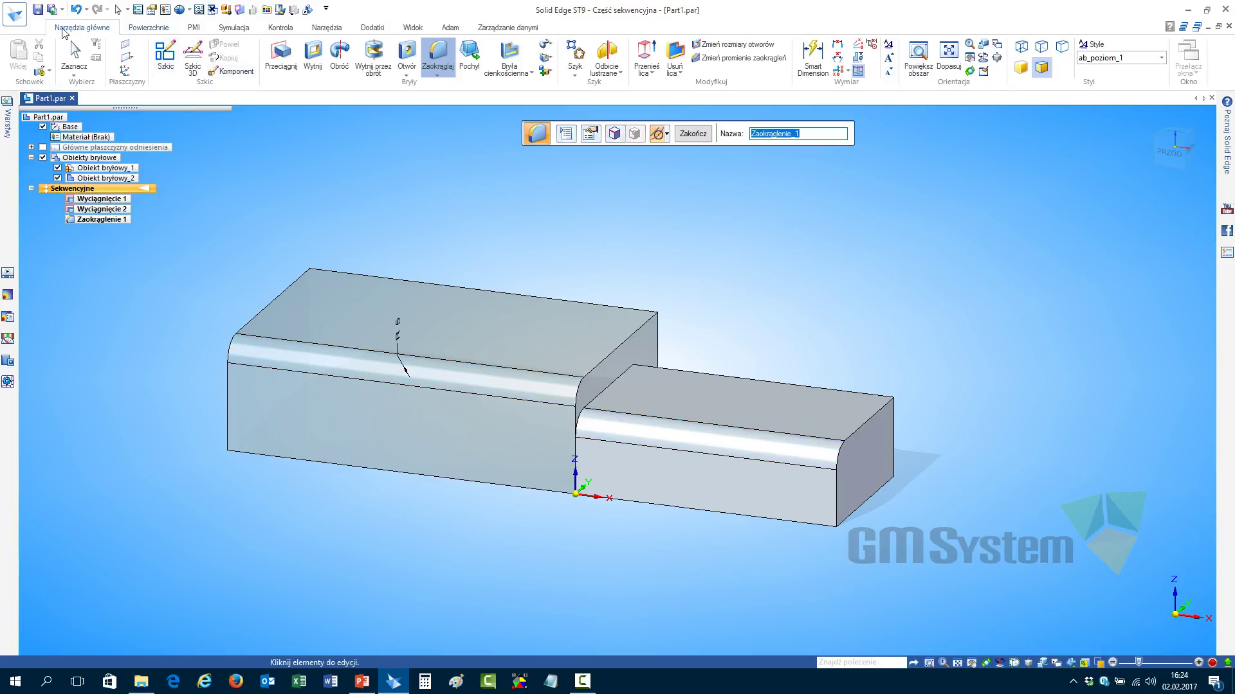
key("Escape")
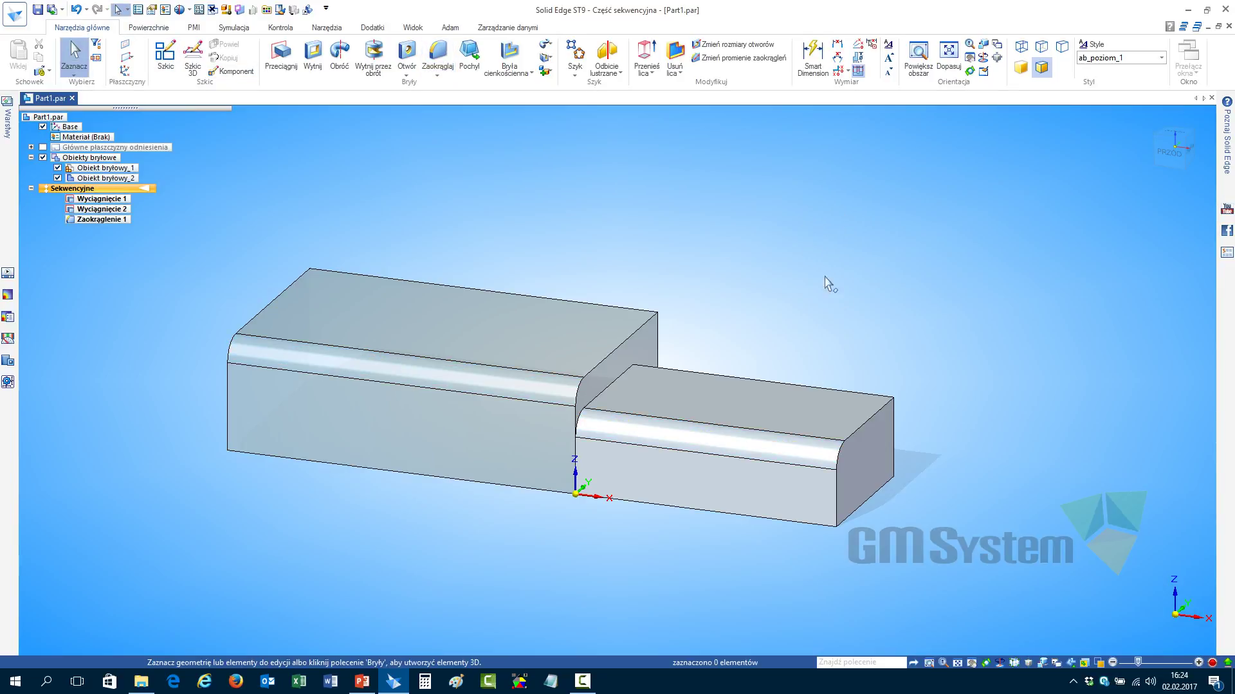
Close Part1.par, open ZX-0017_A.par and expand its list of solid bodies
left_click(72, 98)
left_click(632, 392)
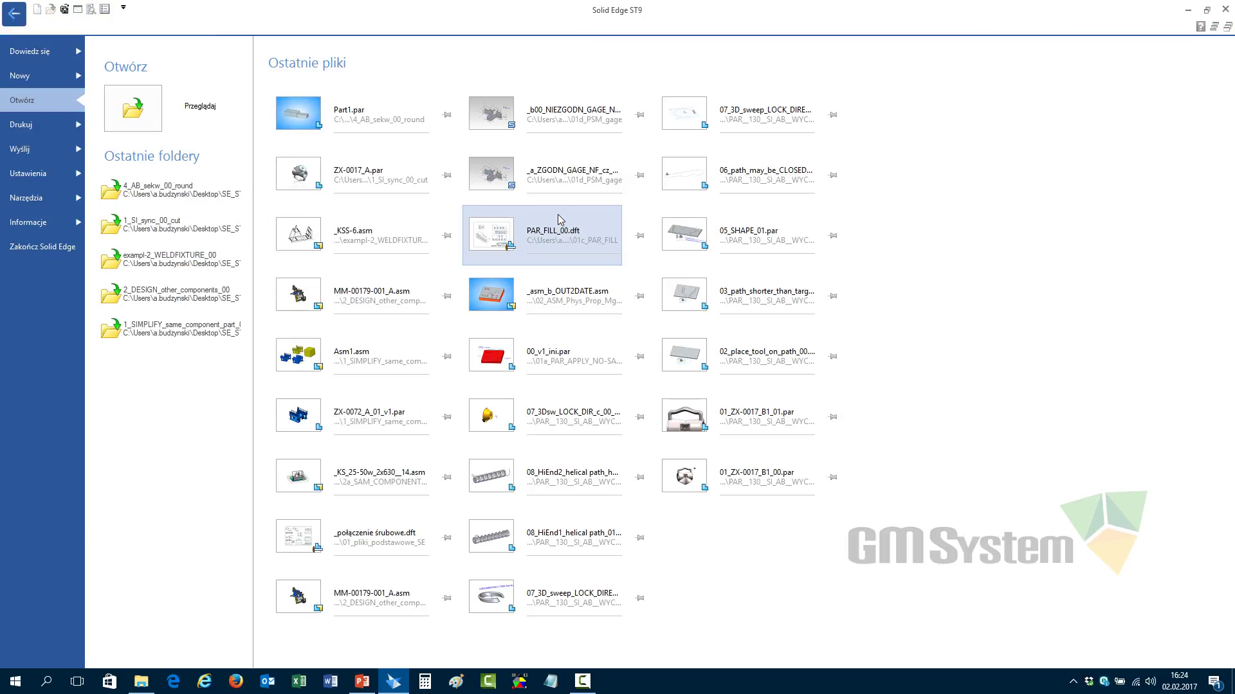
left_click(374, 181)
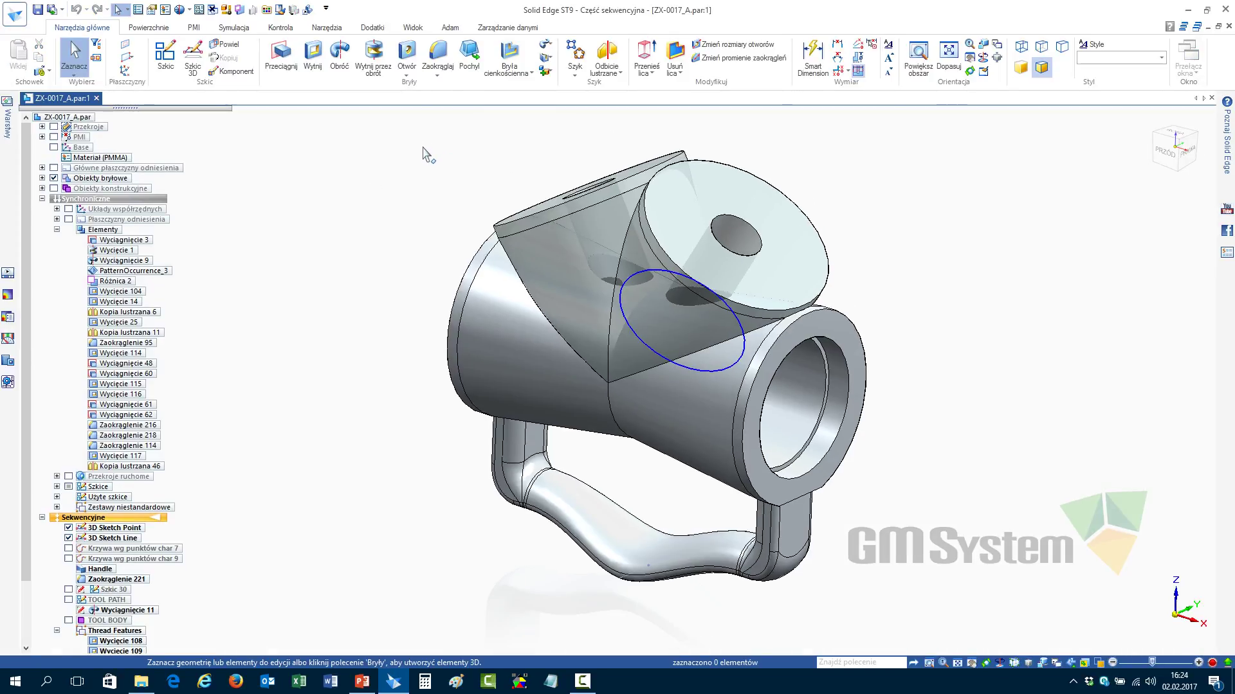
left_click(41, 178)
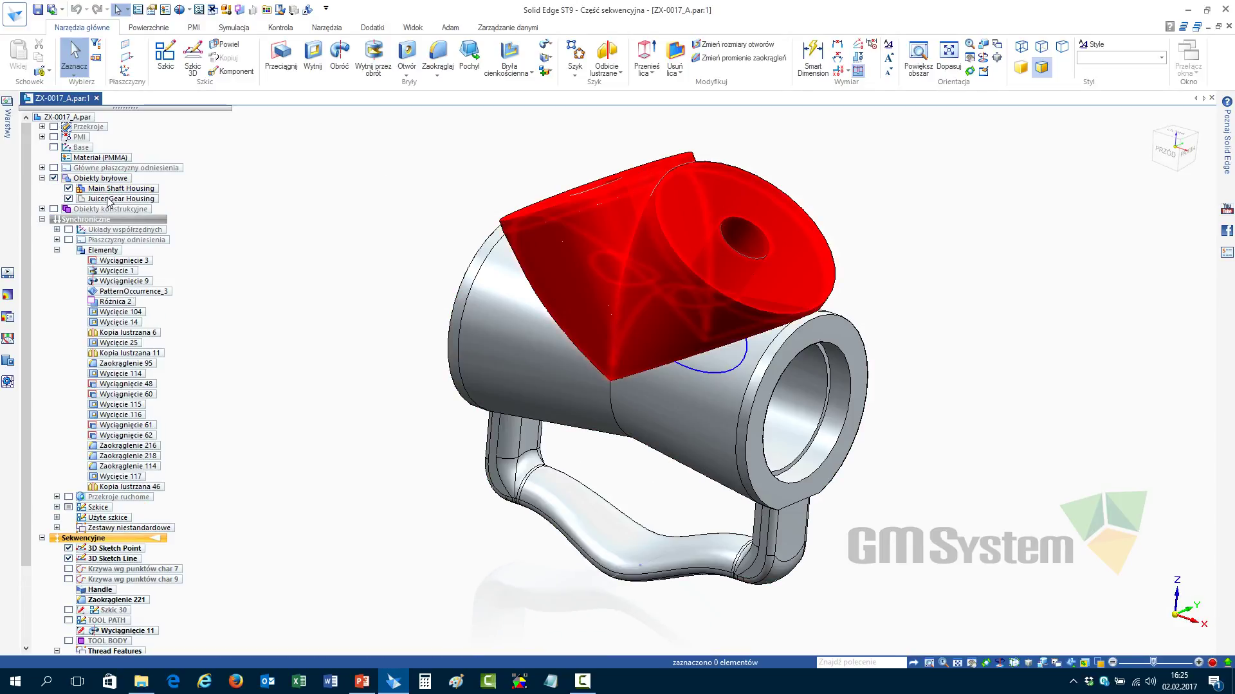
Check the overlapping geometry on the main housing's cone and switch the part to the synchronous modeling environment
right_click(717, 362)
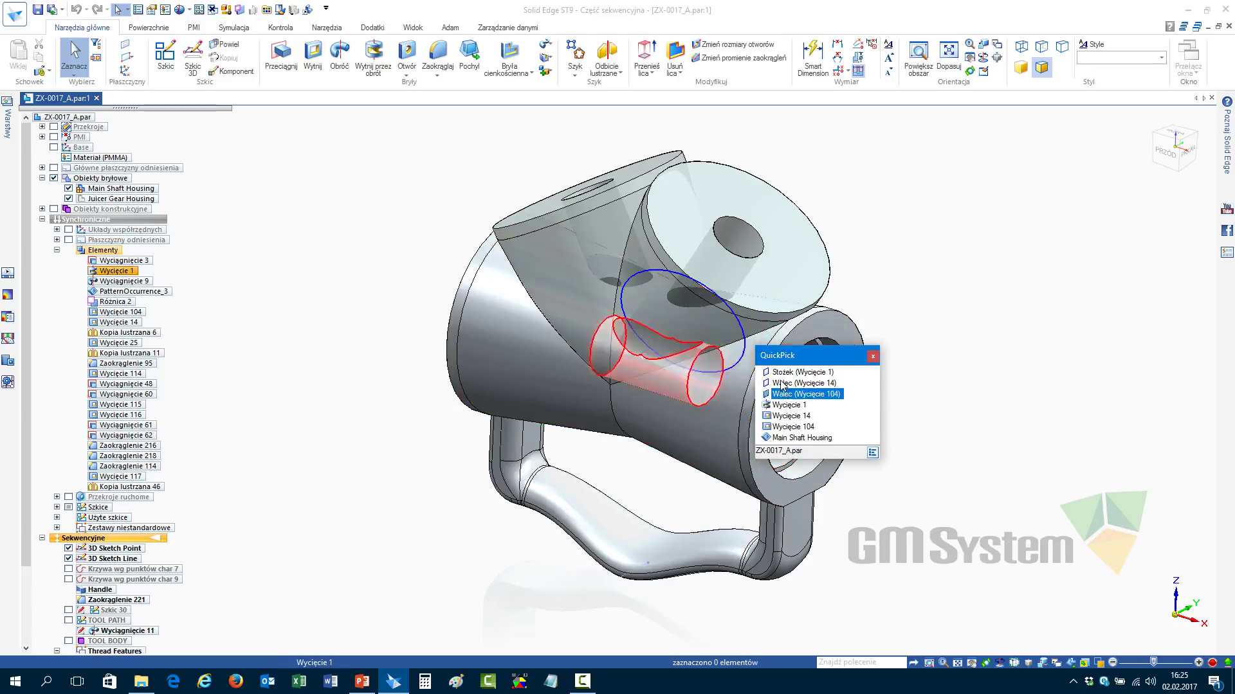
left_click(327, 27)
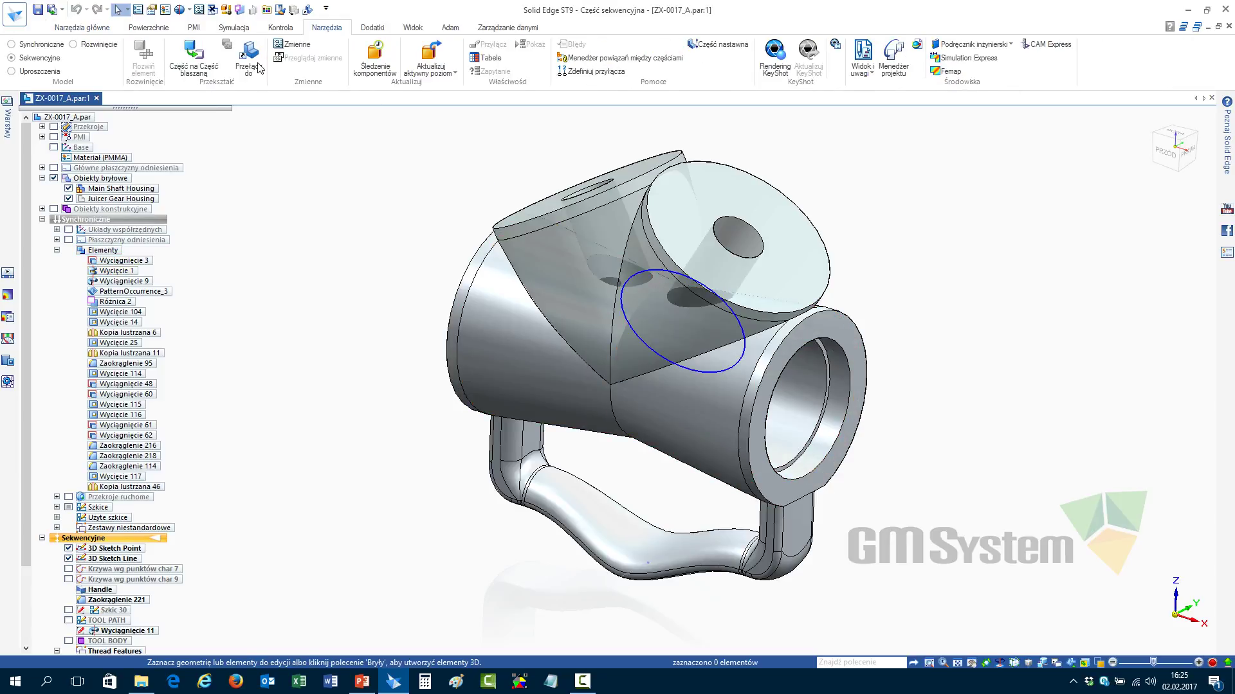
left_click(22, 45)
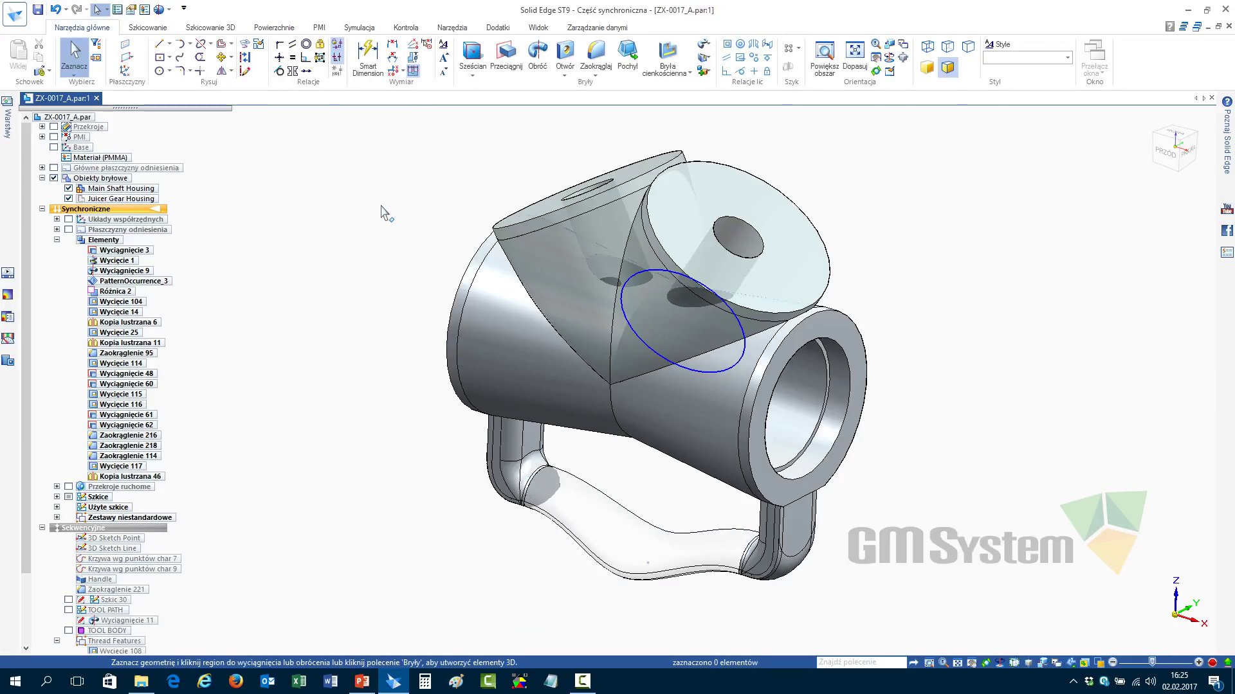
Extrude the ANGLE BORE region as a cut through the housing, applying it to selected bodies instead of only the active body
middle_click_drag(366, 182, 353, 171)
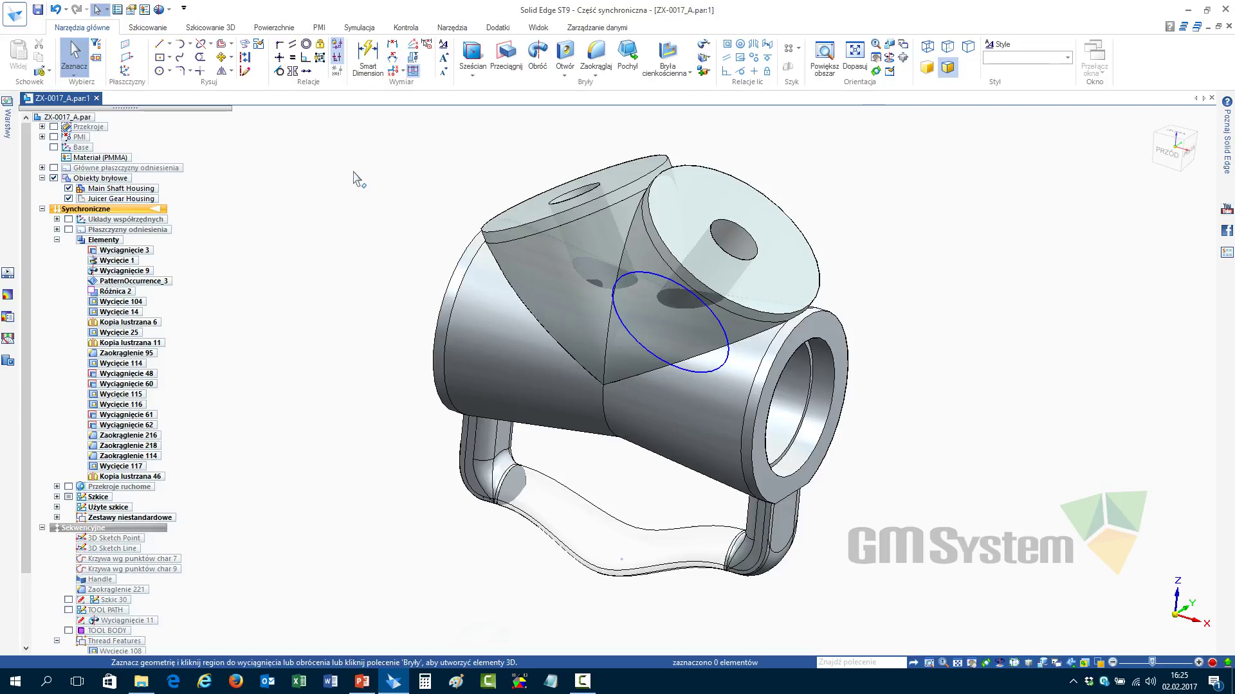
middle_click_drag(581, 507, 697, 441)
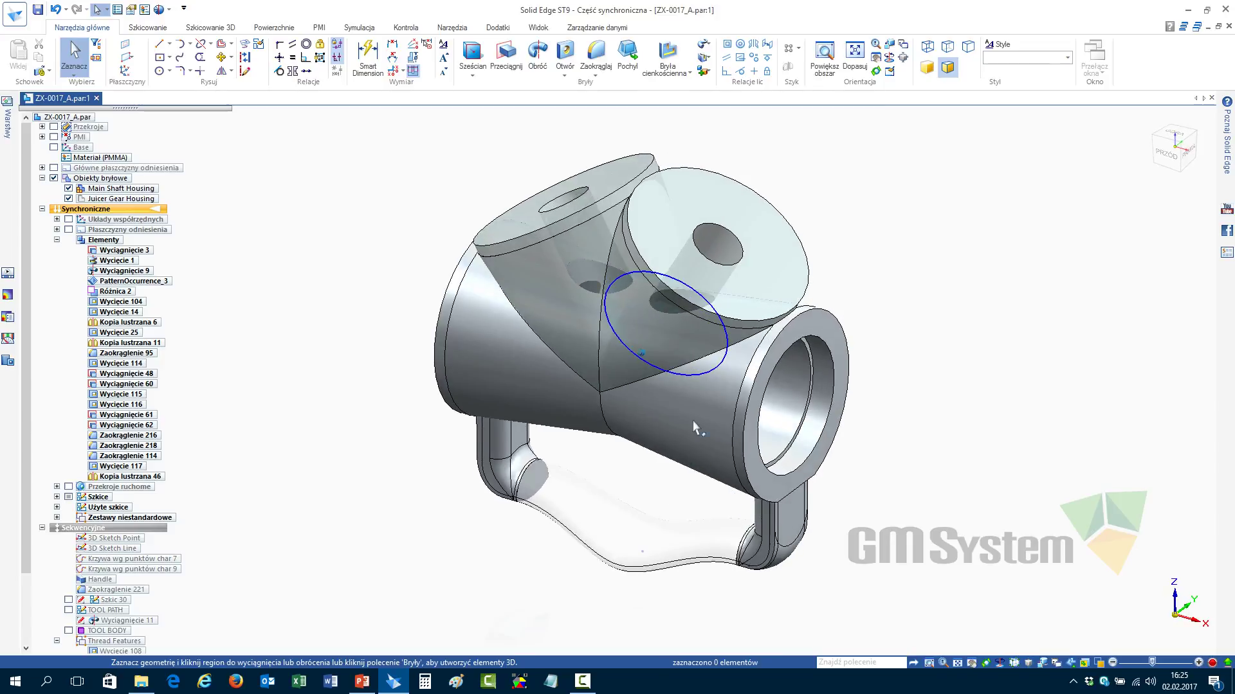
right_click(703, 375)
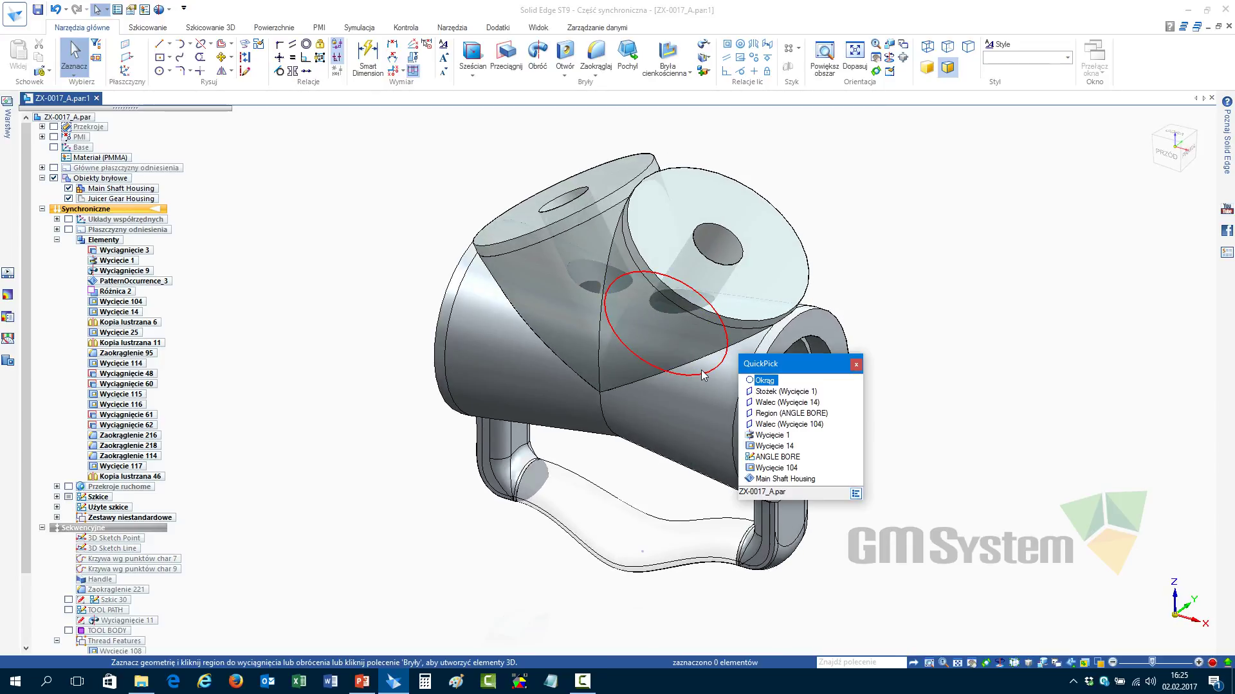
left_click(791, 413)
middle_click_drag(961, 429, 966, 427)
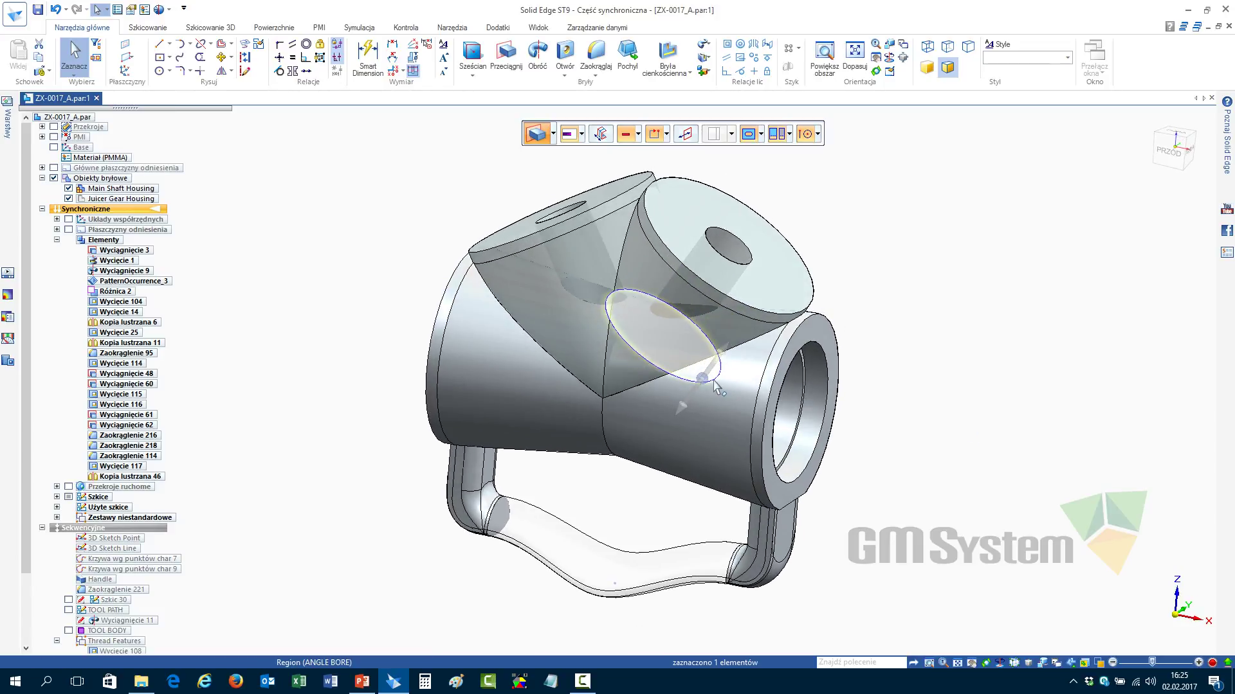
left_click(717, 357)
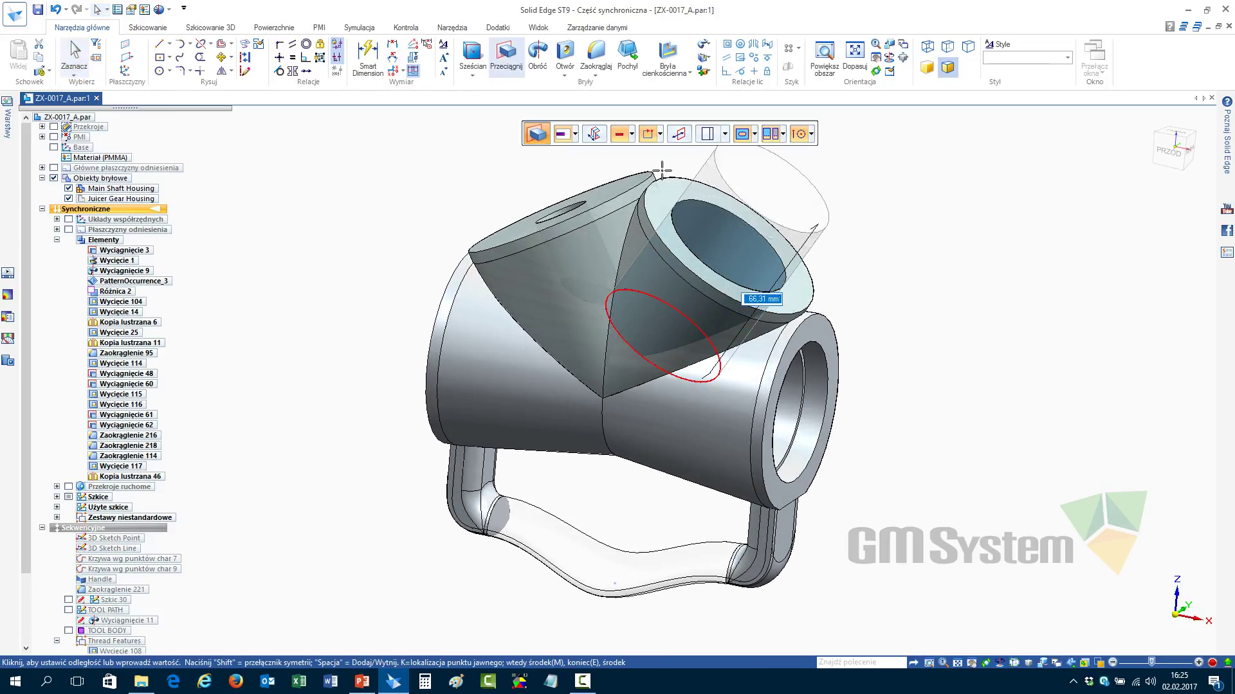
left_click(574, 134)
left_click(582, 164)
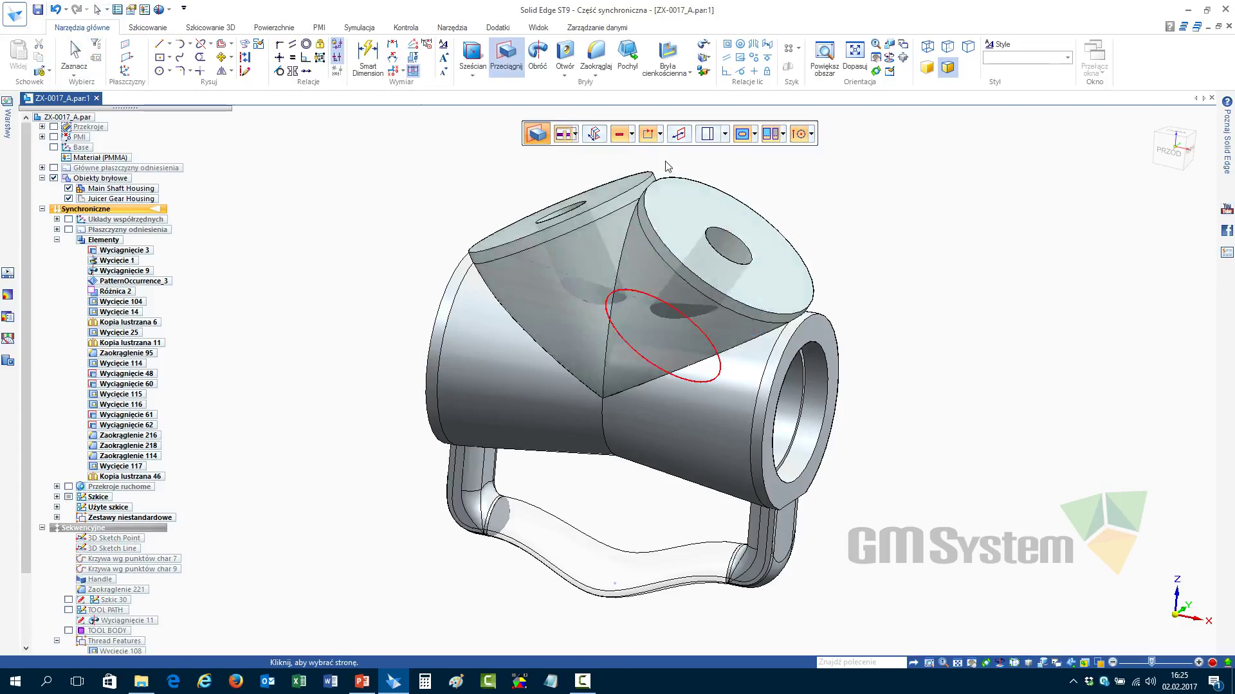
left_click(783, 134)
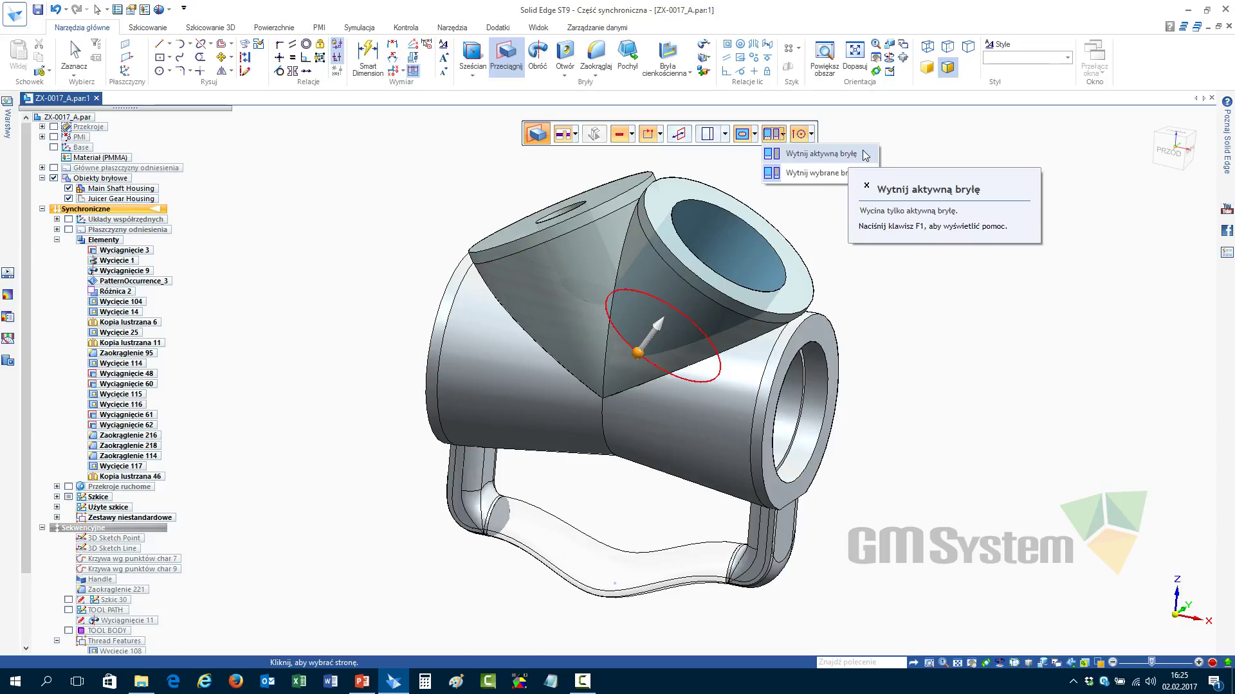
left_click(812, 174)
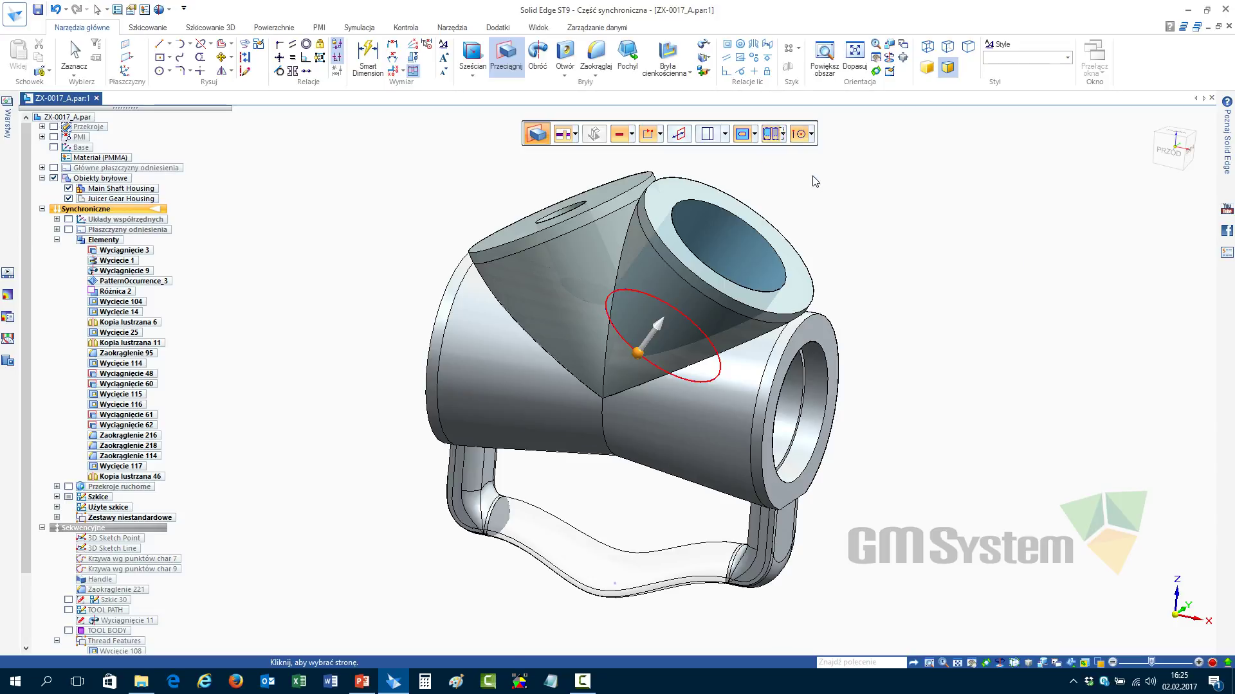
middle_click_drag(941, 262, 883, 219)
right_click(881, 216)
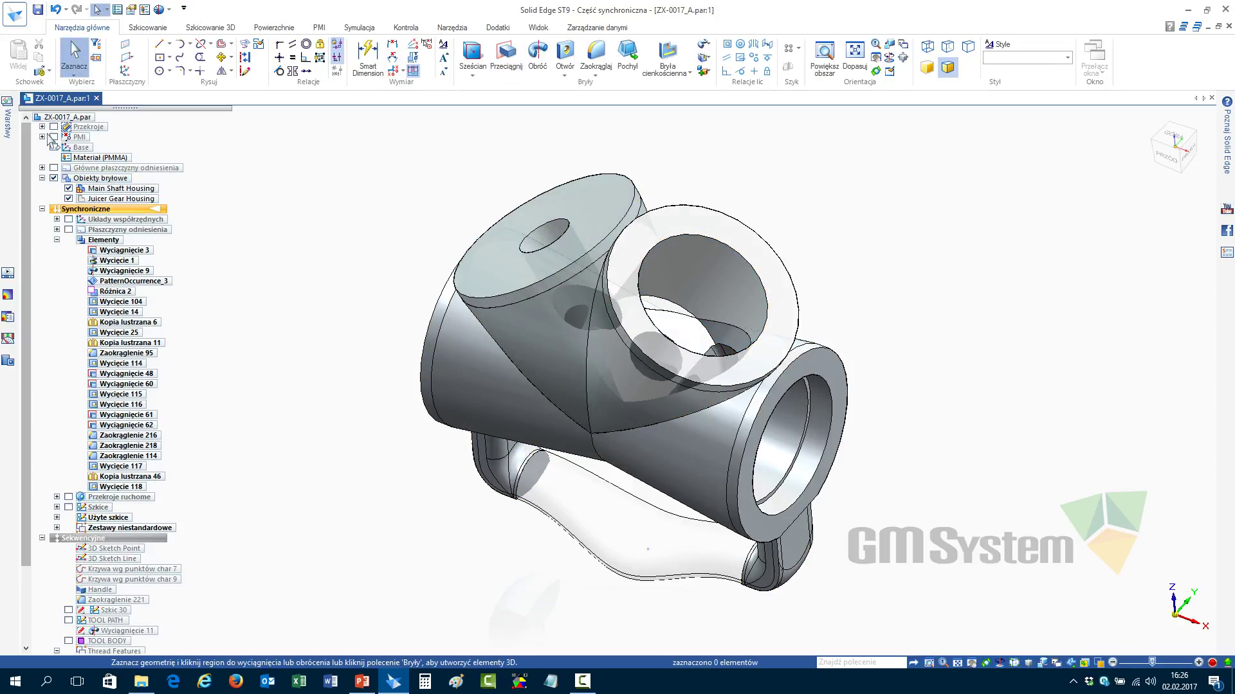
Isolate Main Shaft Housing and Juicer Gear Housing in turn to examine the cut, and display both bodies again
left_click(68, 200)
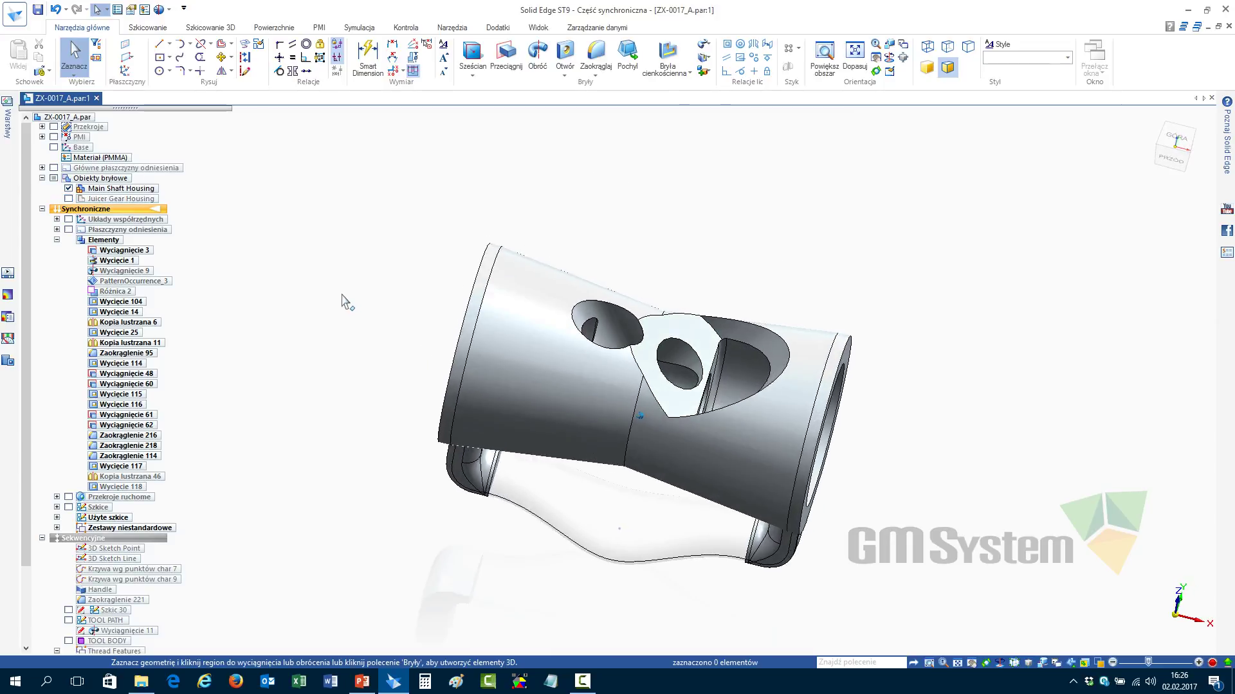
left_click(68, 189)
left_click(68, 200)
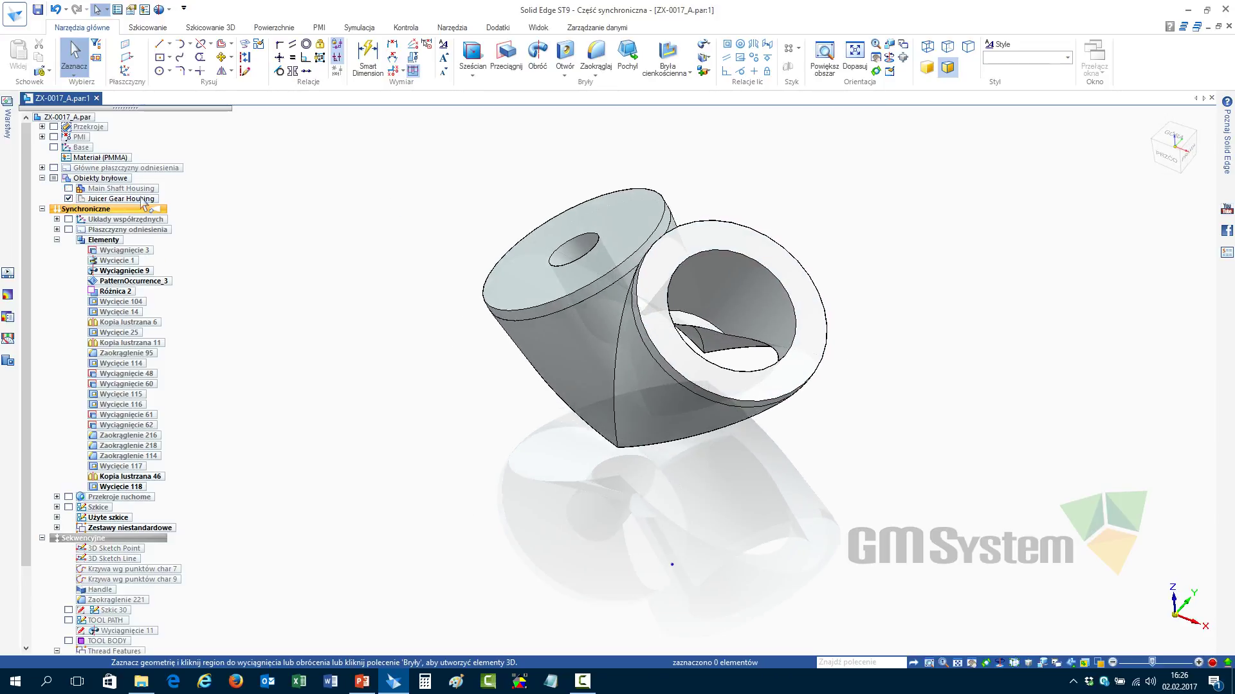
left_click(68, 189)
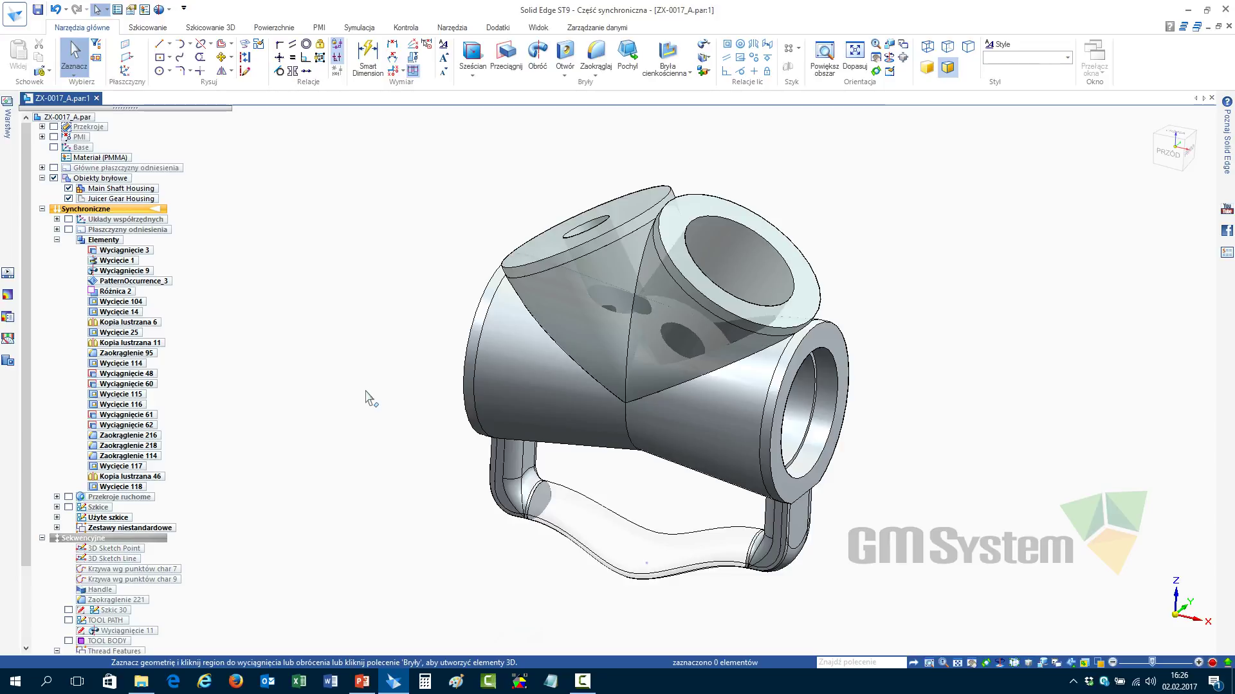
scroll(657, 607, "up", 2)
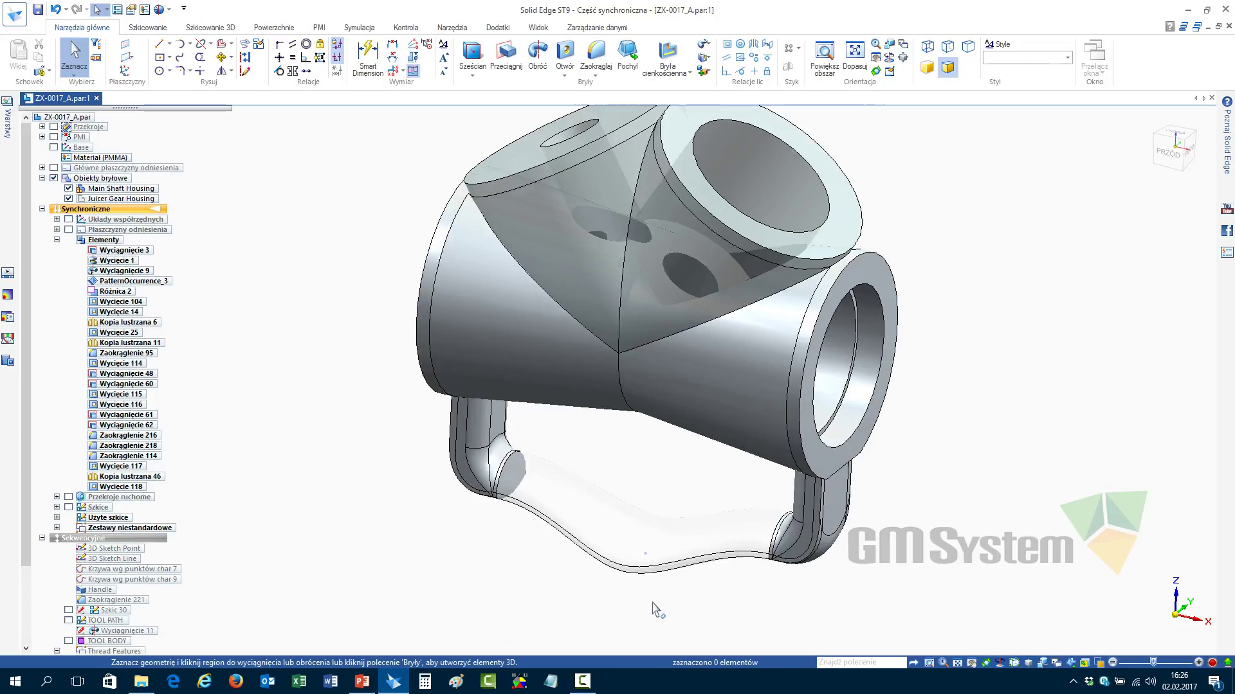
middle_click_drag(643, 451, 634, 496, "shift")
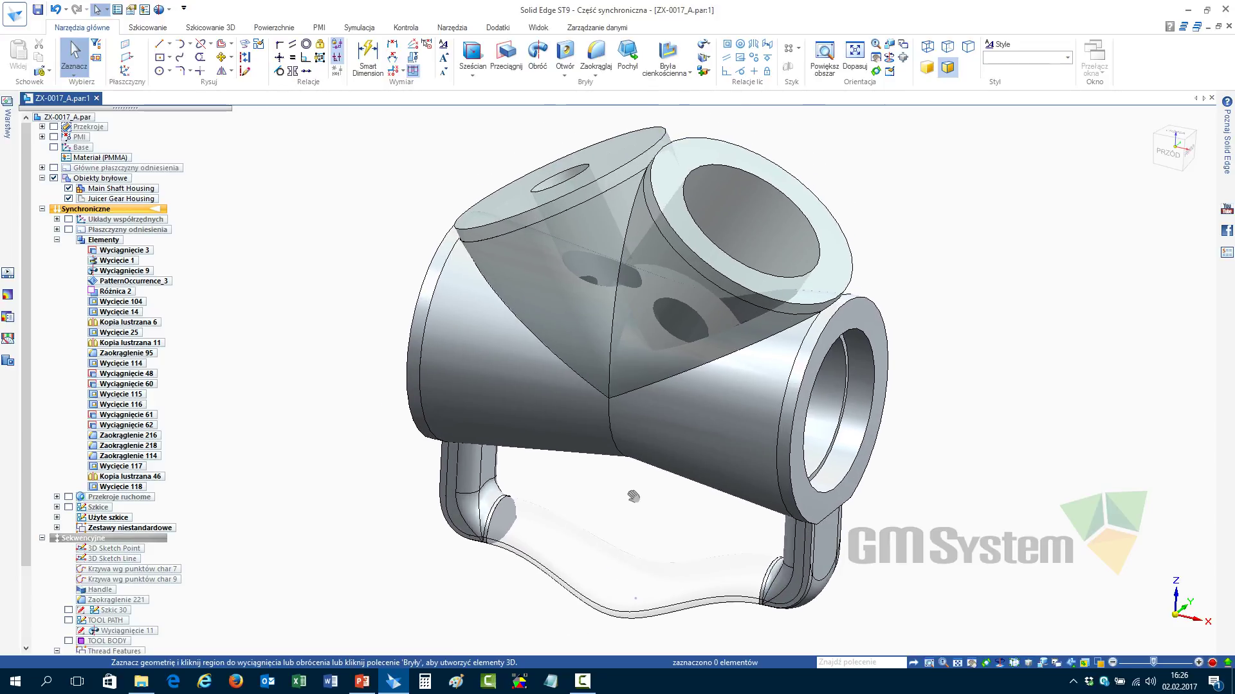
Switch the part to the ordered modeling environment to examine the handle, and return to the synchronous environment
left_click(452, 27)
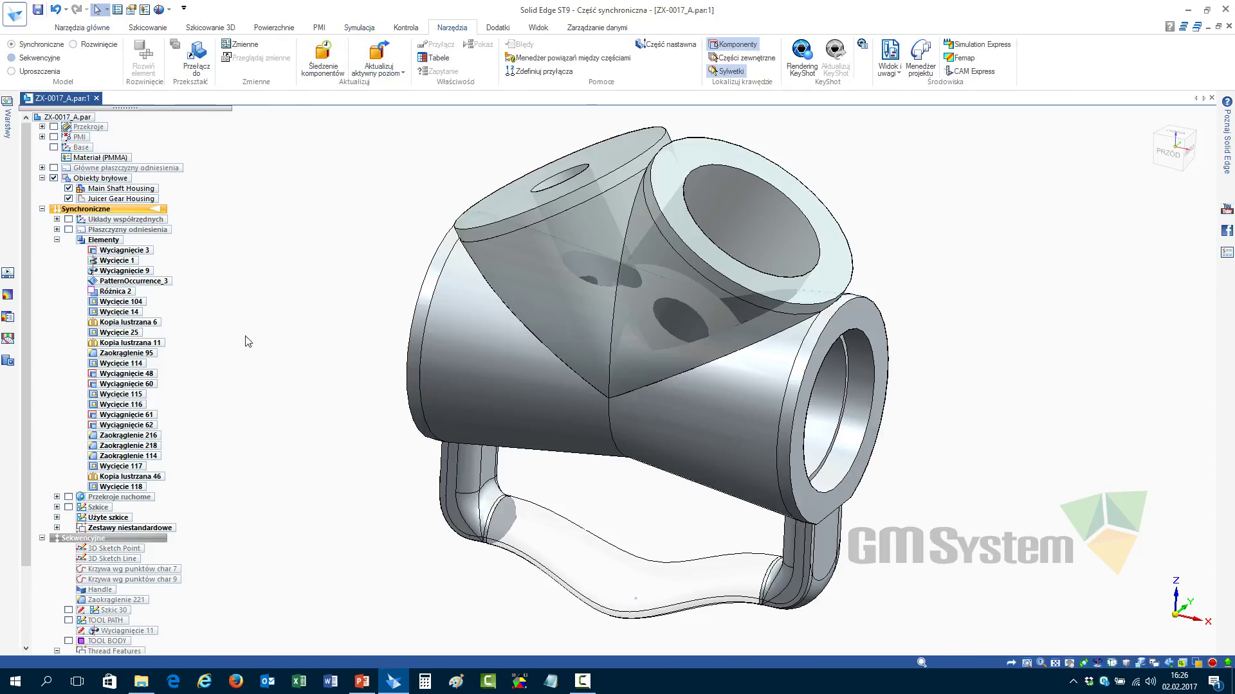
left_click(35, 57)
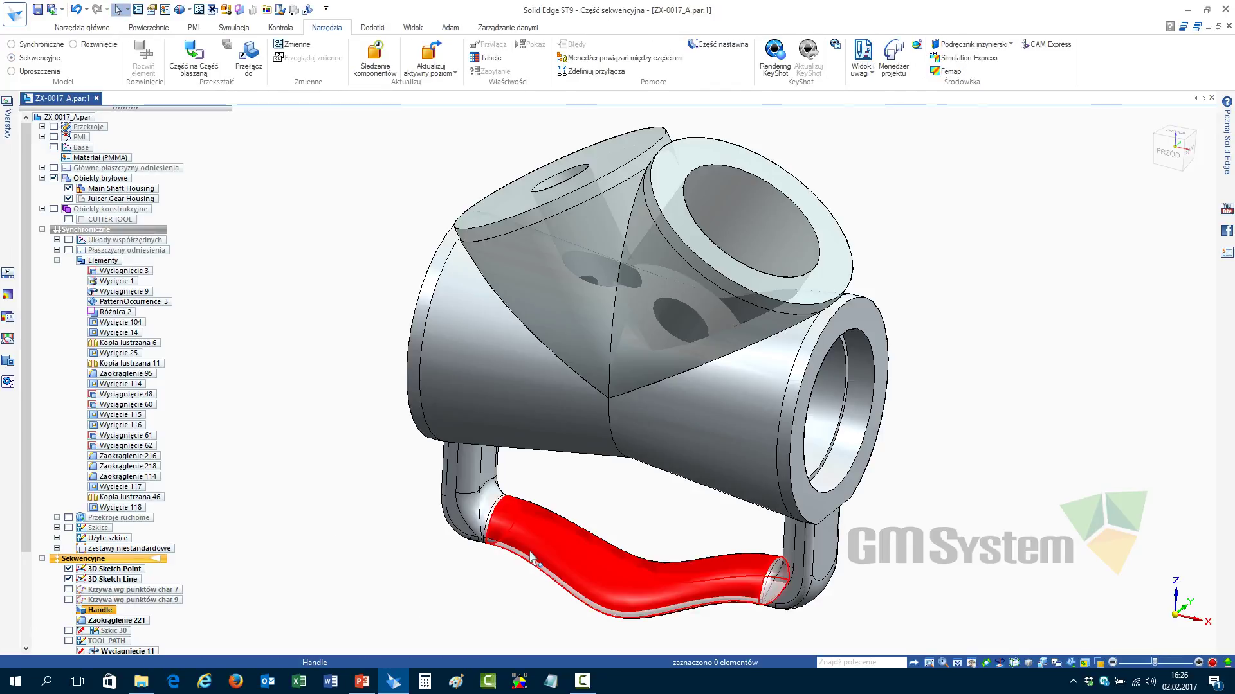
left_click_drag(27, 512, 17, 605)
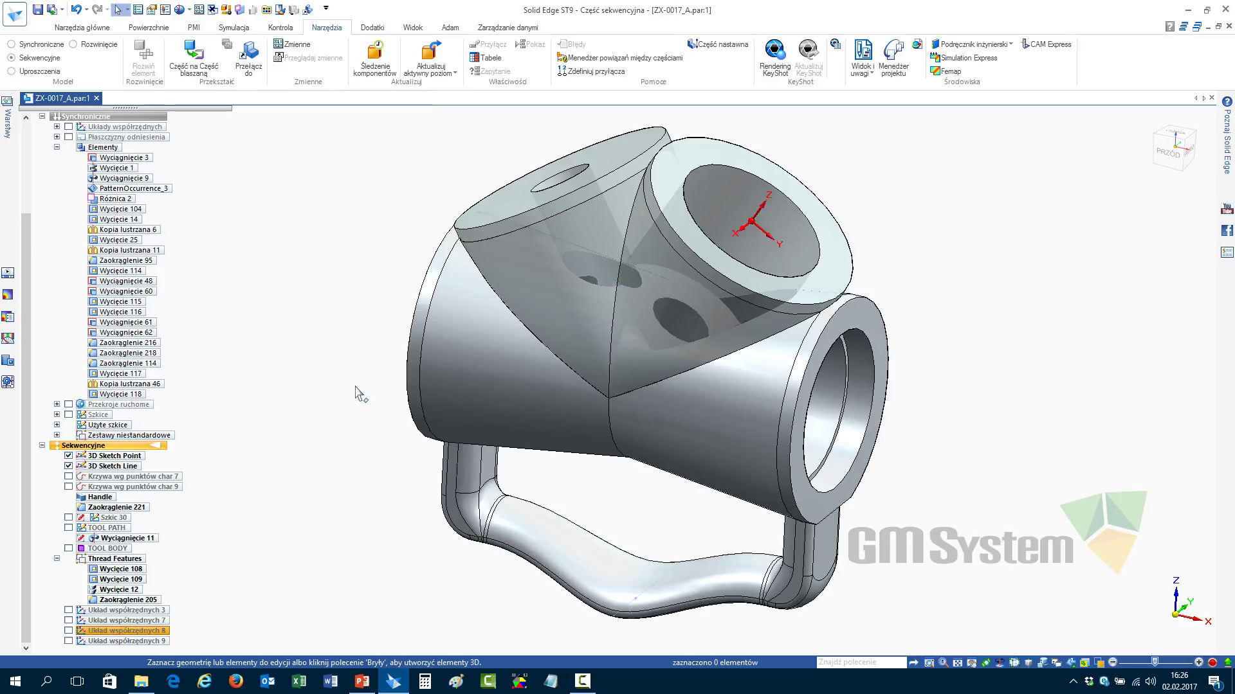
left_click(12, 44)
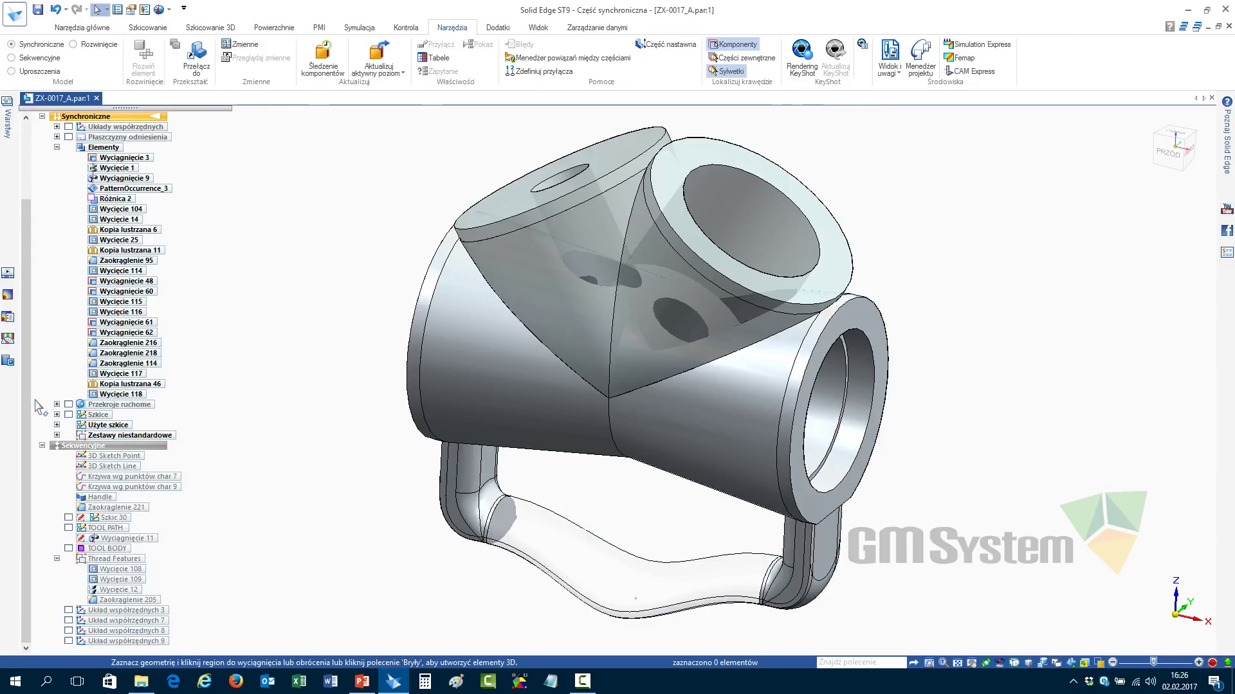
Hide the ordered body from the synchronous environment and display it again
scroll(31, 394, "up", 3)
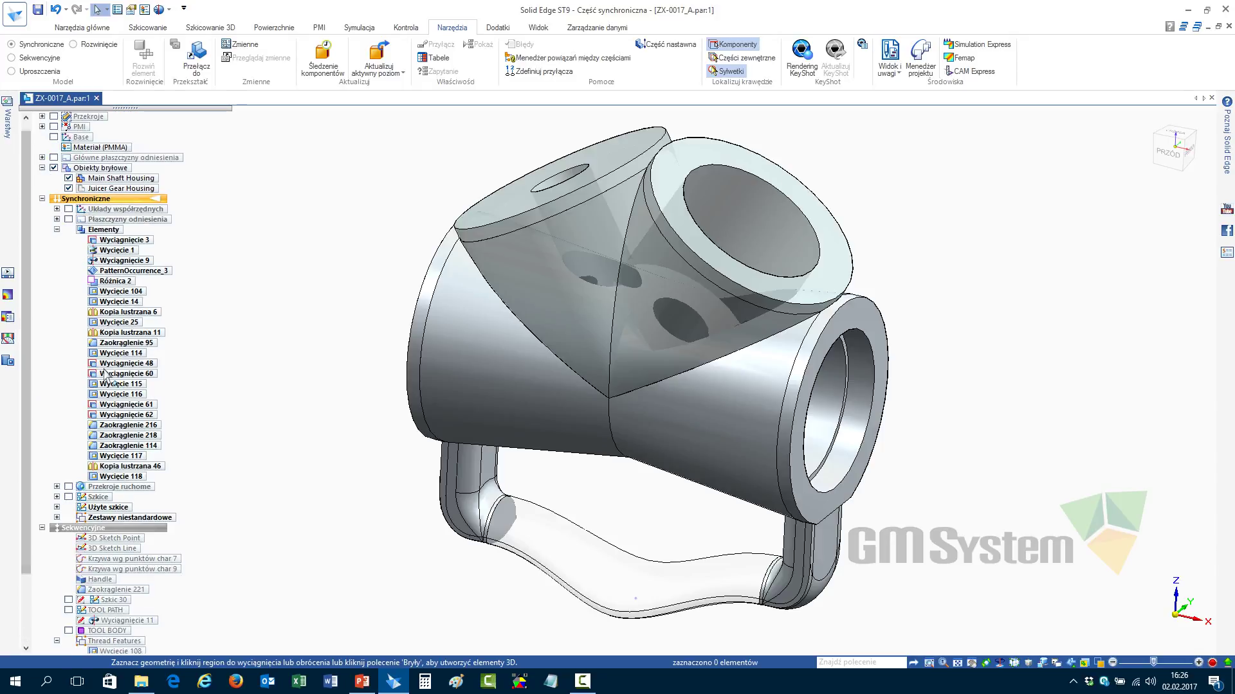
left_click_drag(25, 472, 22, 570)
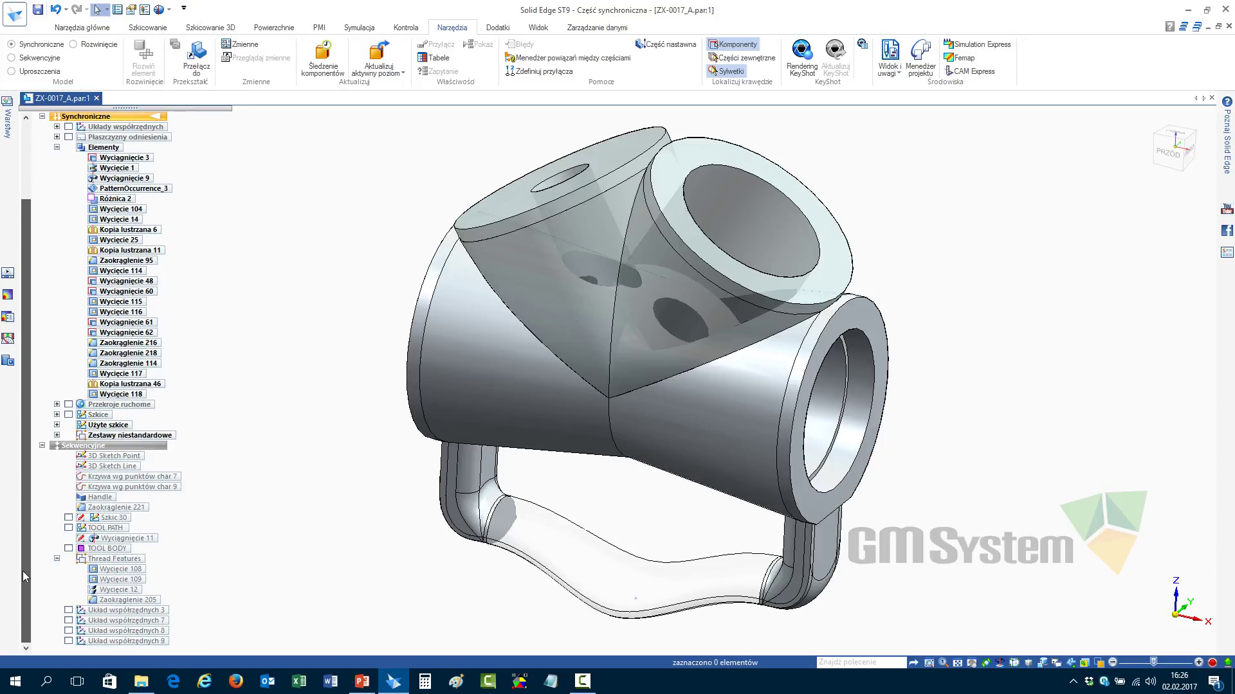
right_click(72, 451)
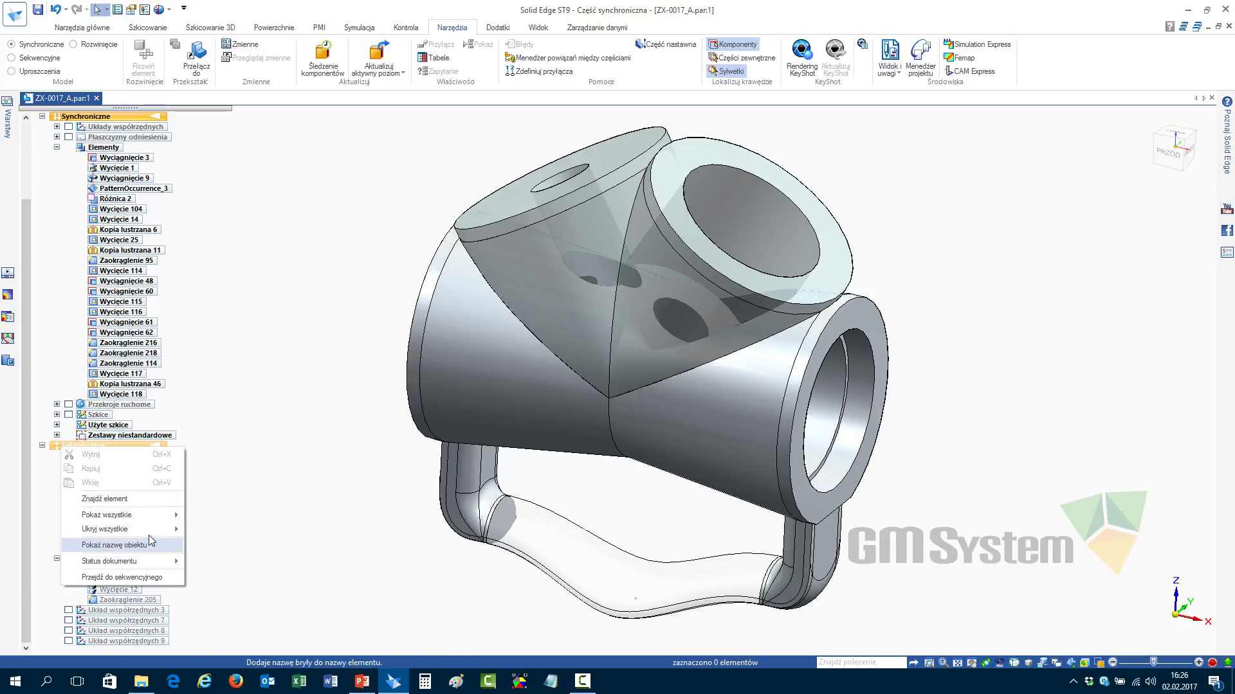
mouse_move(149, 535)
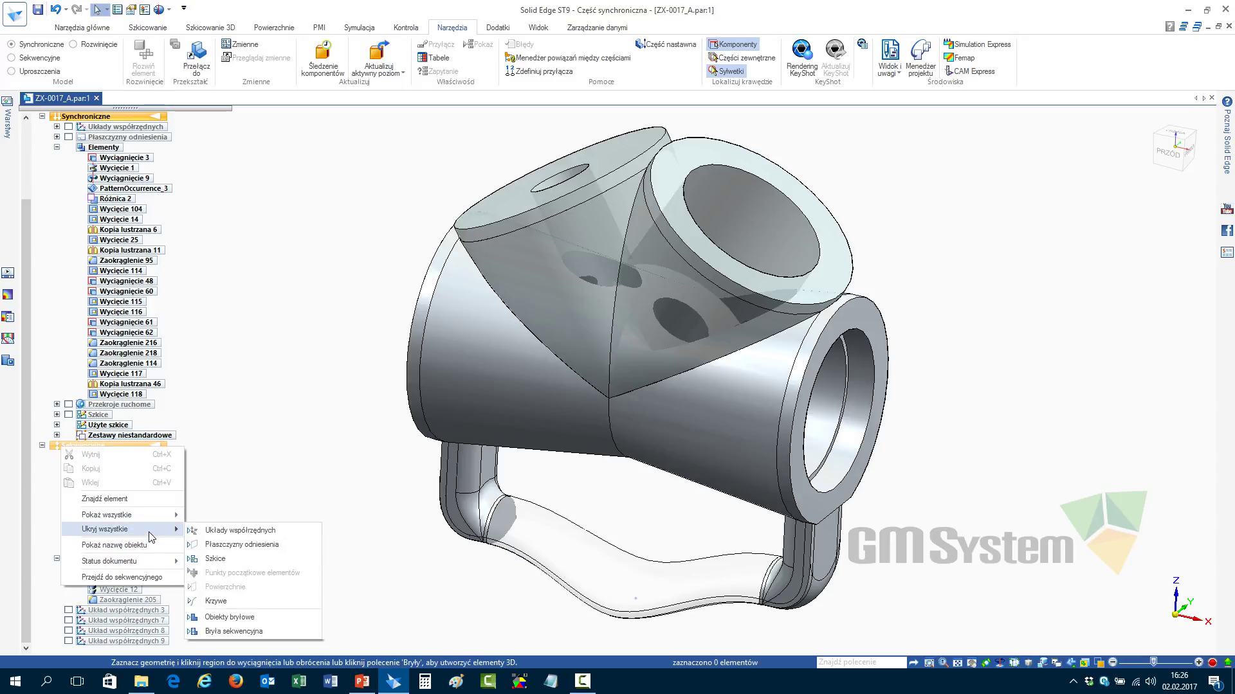
left_click(229, 632)
right_click(91, 450)
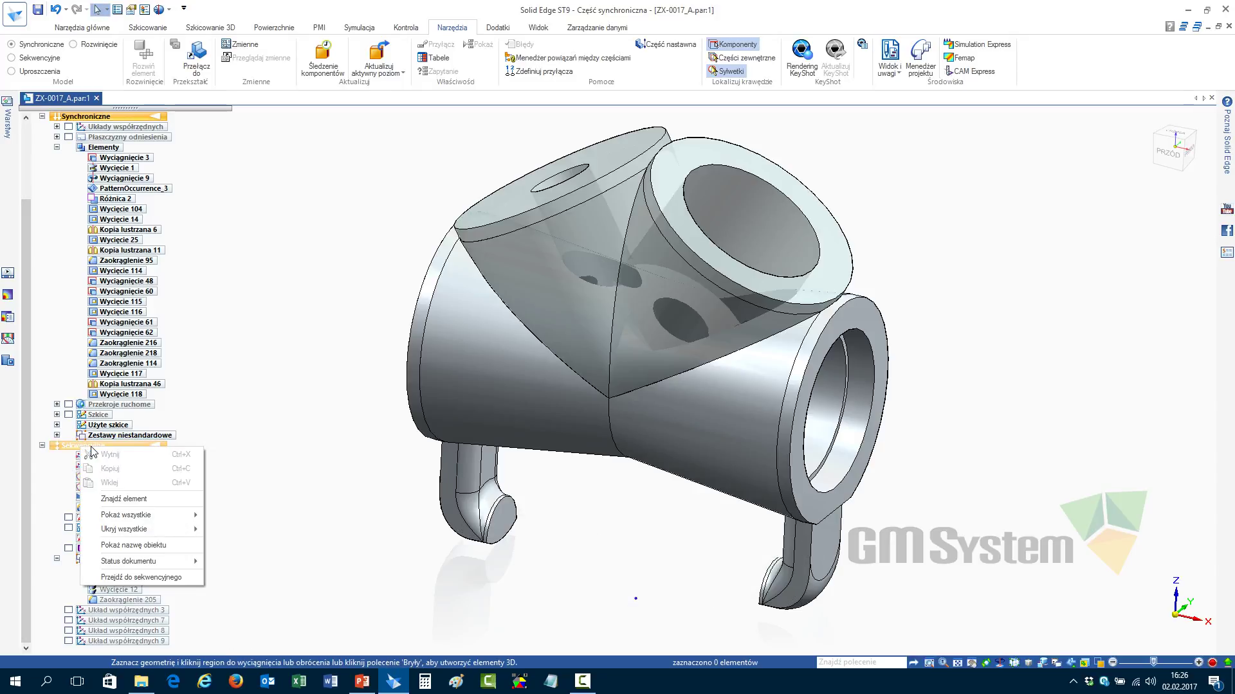
mouse_move(152, 515)
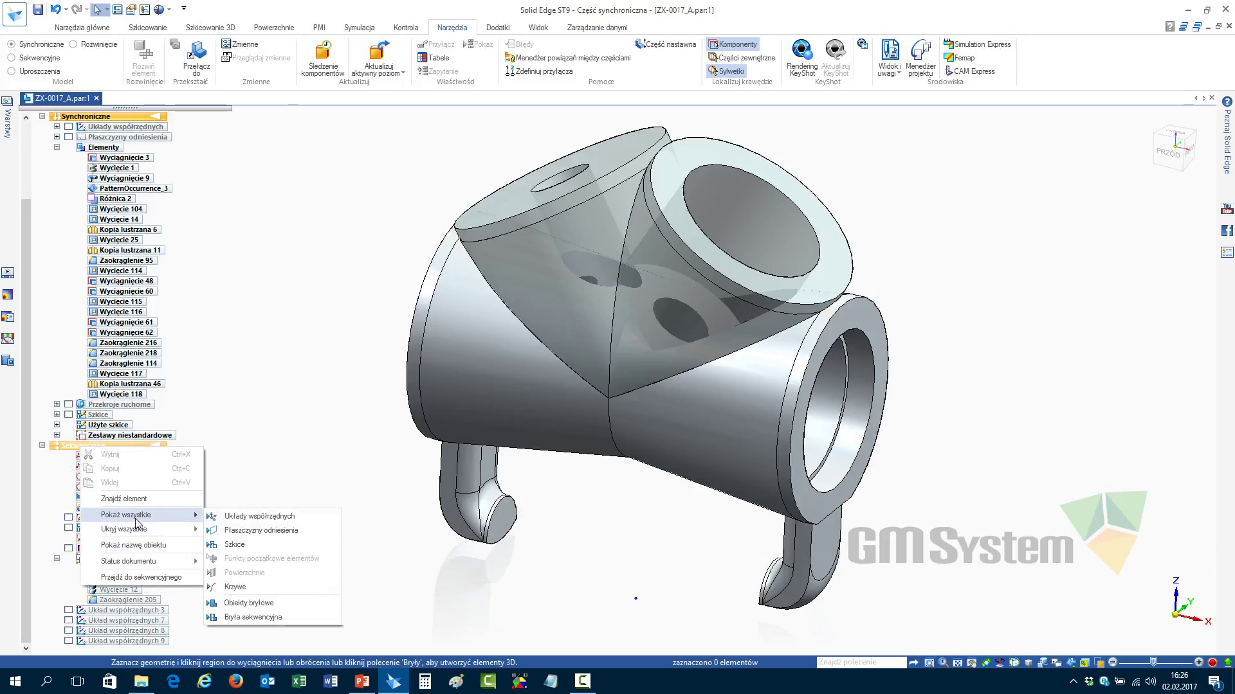
left_click(225, 604)
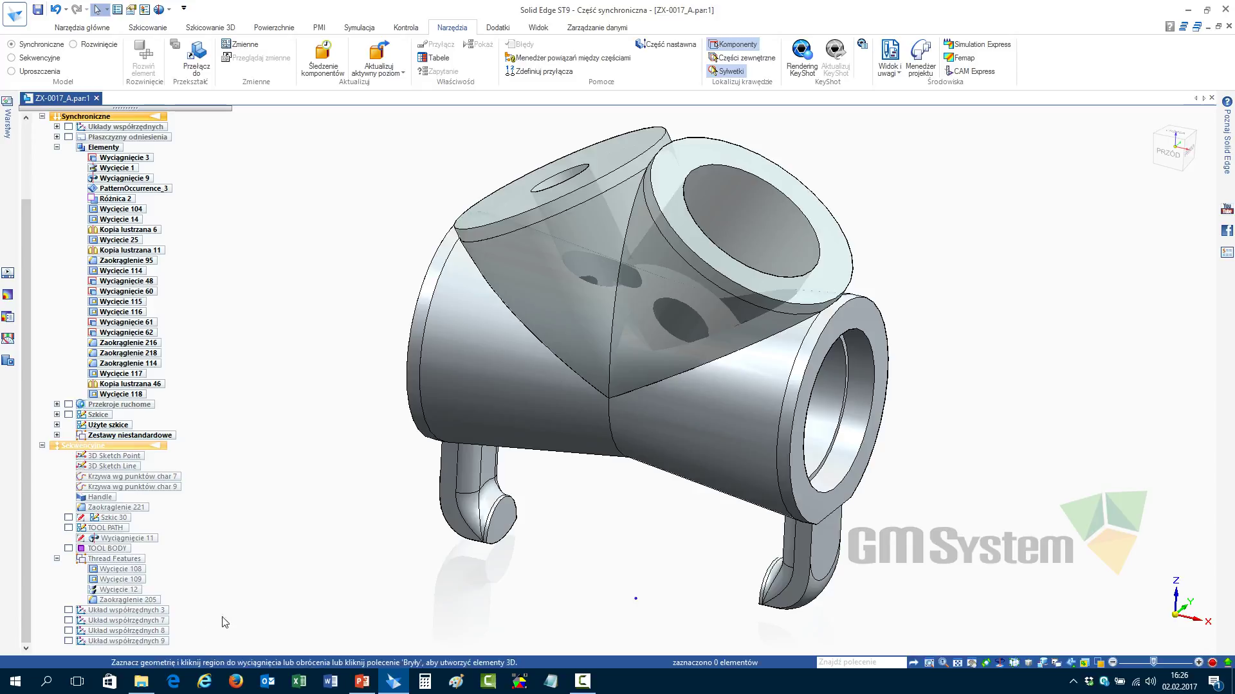
Close ZX-0017_A.par without saving the changes
middle_click(304, 376)
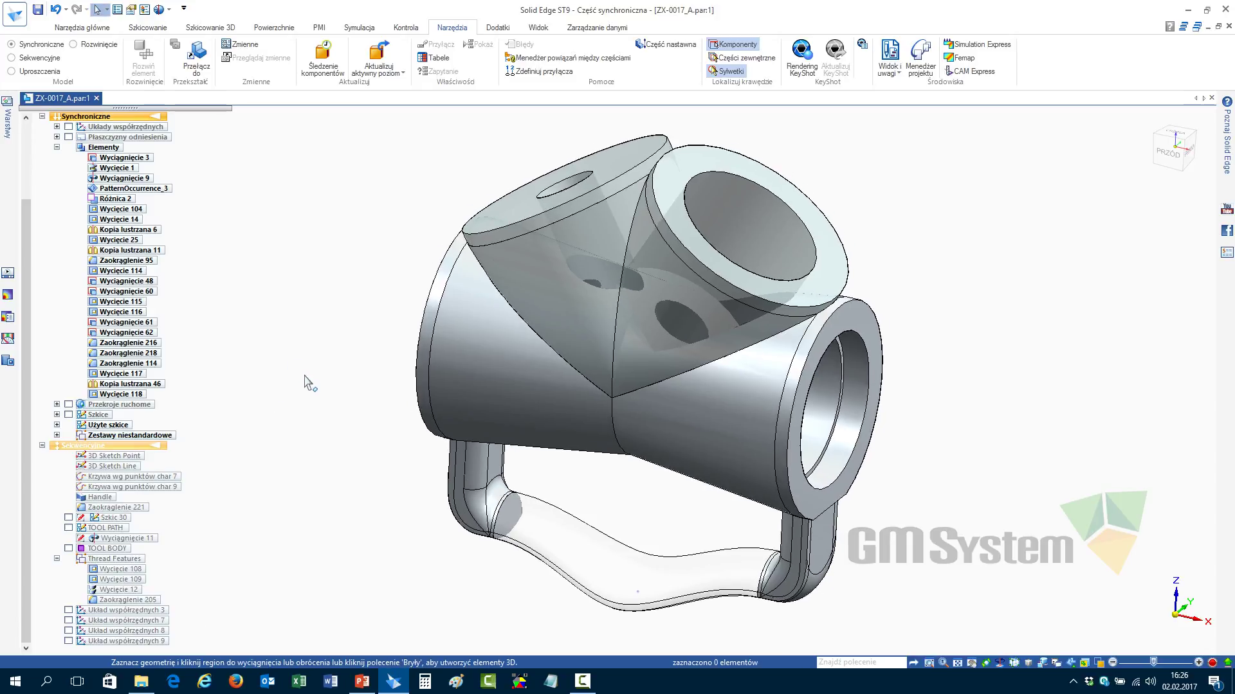
left_click(84, 29)
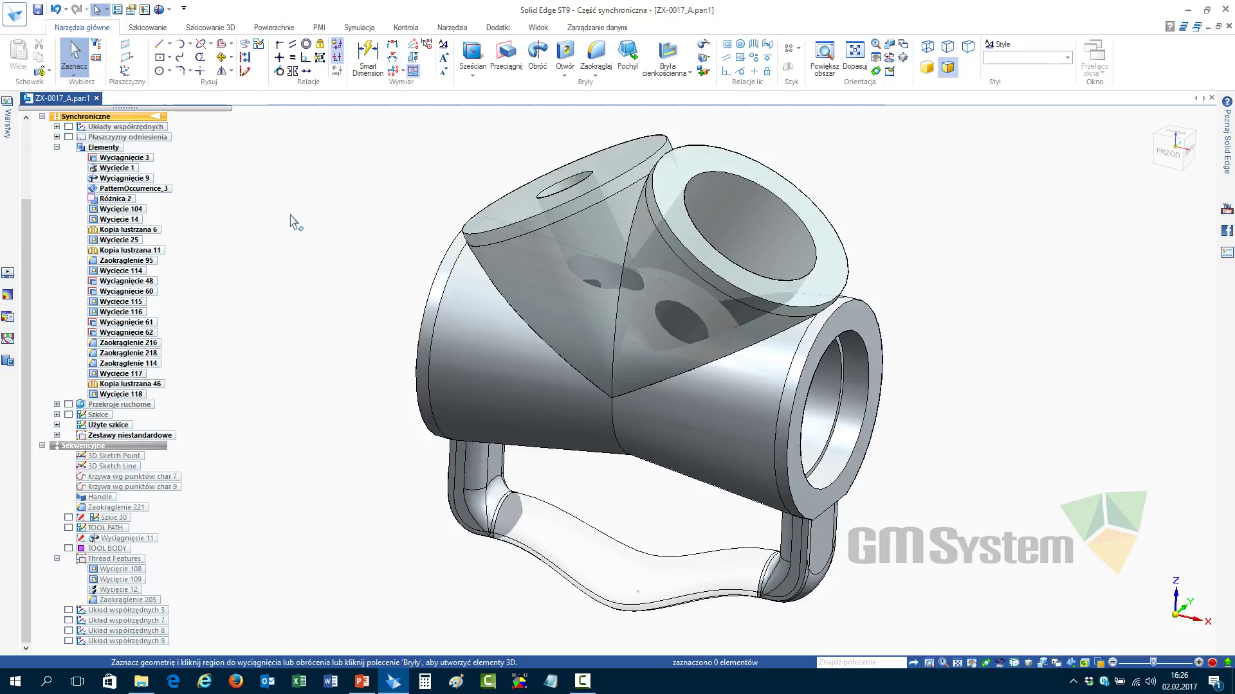
key("ctrl+F4")
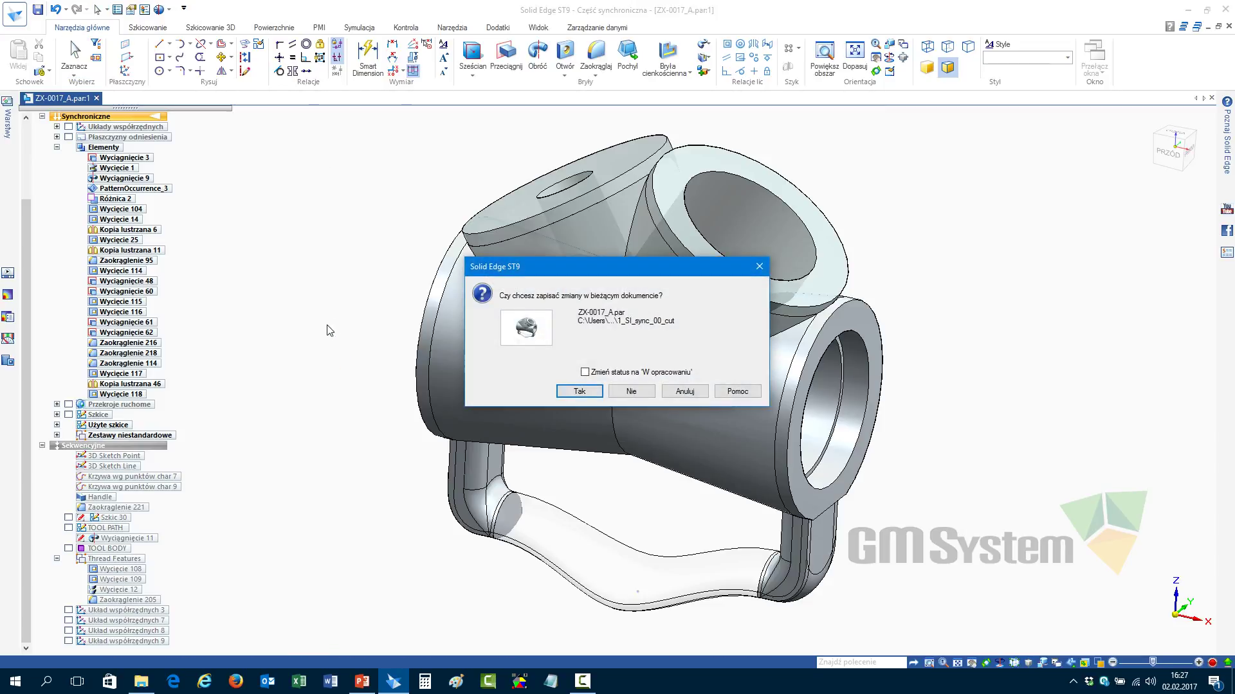
left_click(631, 391)
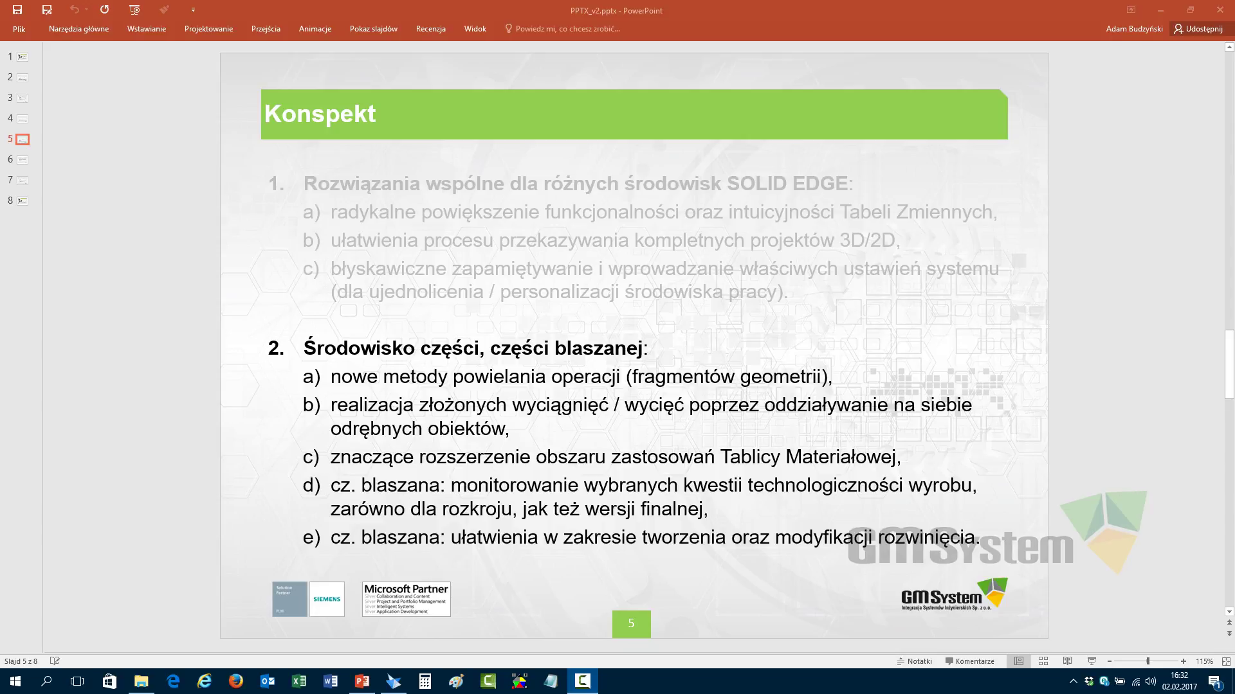
Switch to Solid Edge and generate a 3D print preview of ZX-0017_B_00.par
key("alt+Tab")
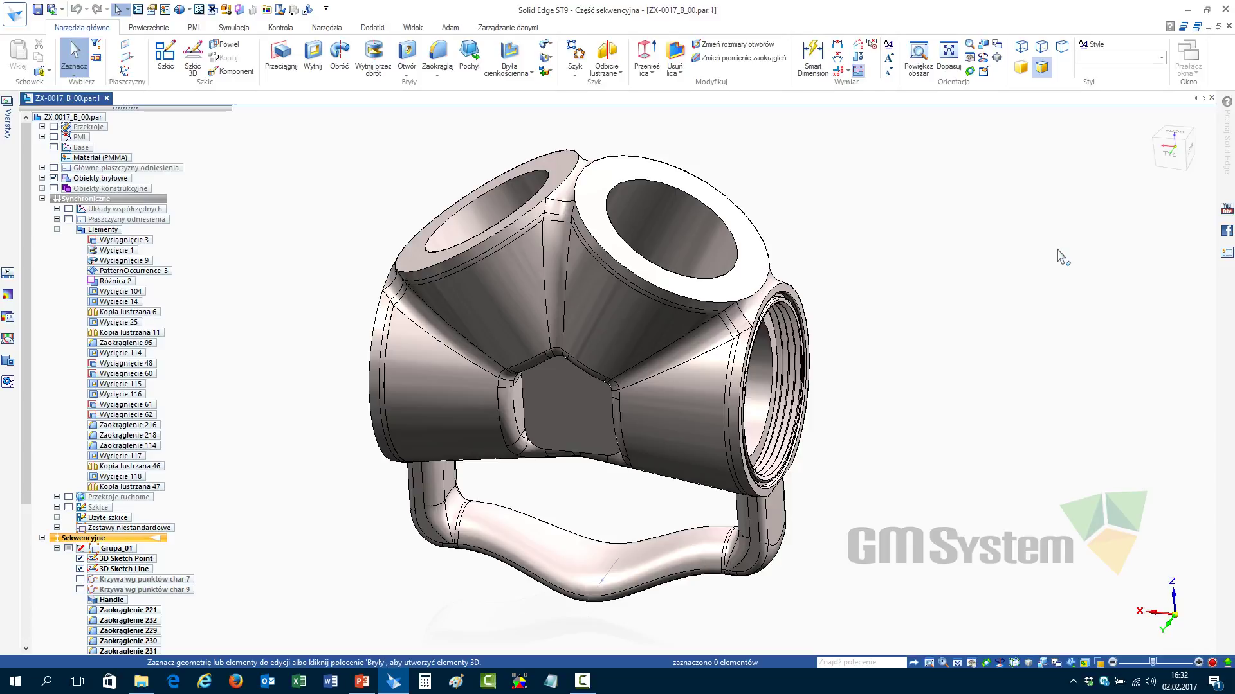
left_click(15, 13)
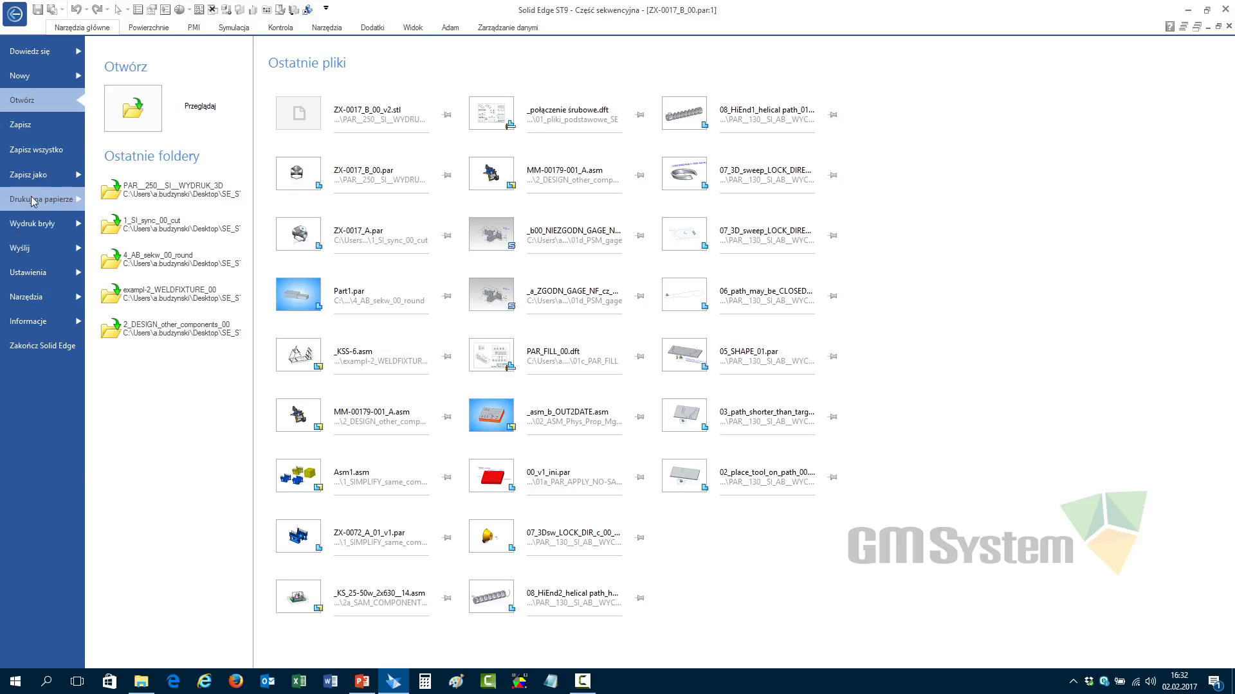
left_click(53, 224)
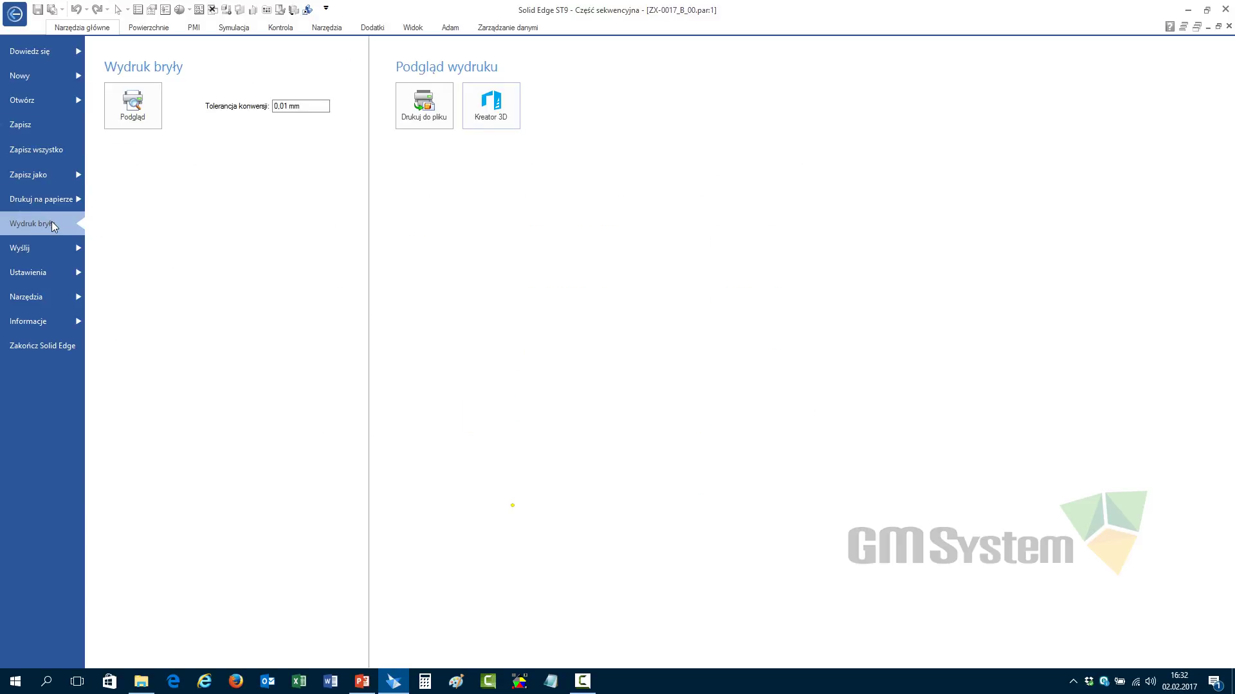
left_click(135, 109)
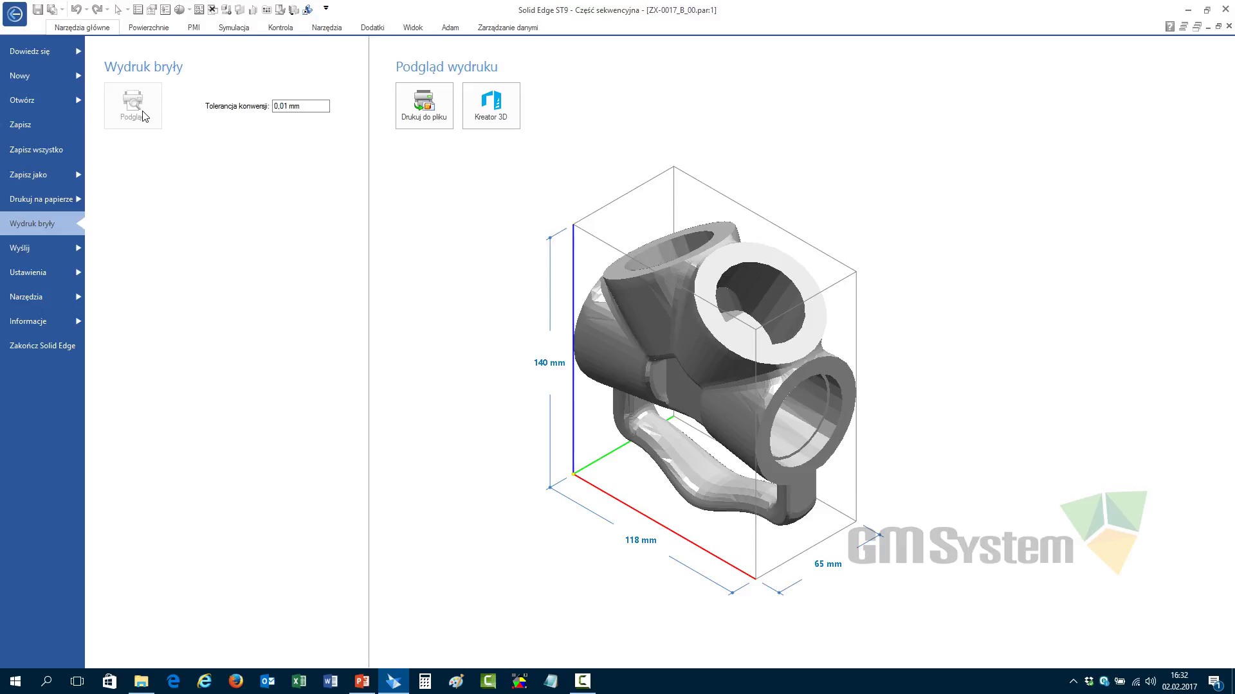
Send the previewed part to 3D Builder, overwriting the existing file ZX-0017_B_00_v2.stl
left_click(495, 101)
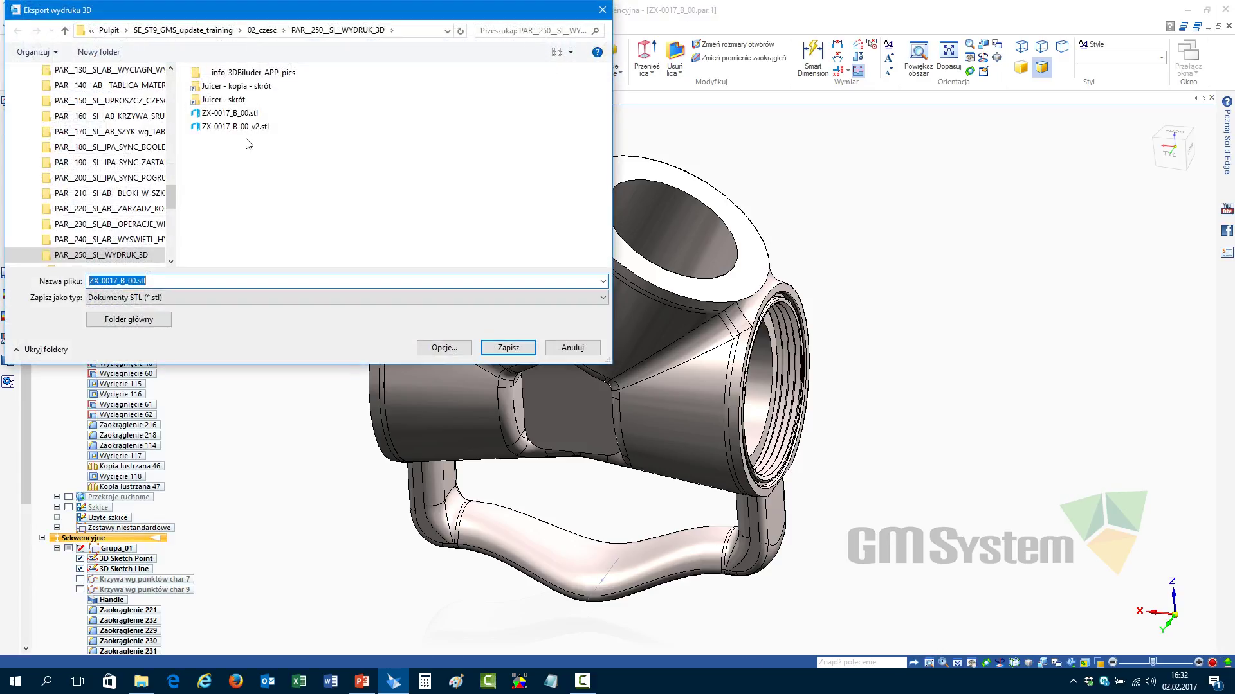
left_click(236, 127)
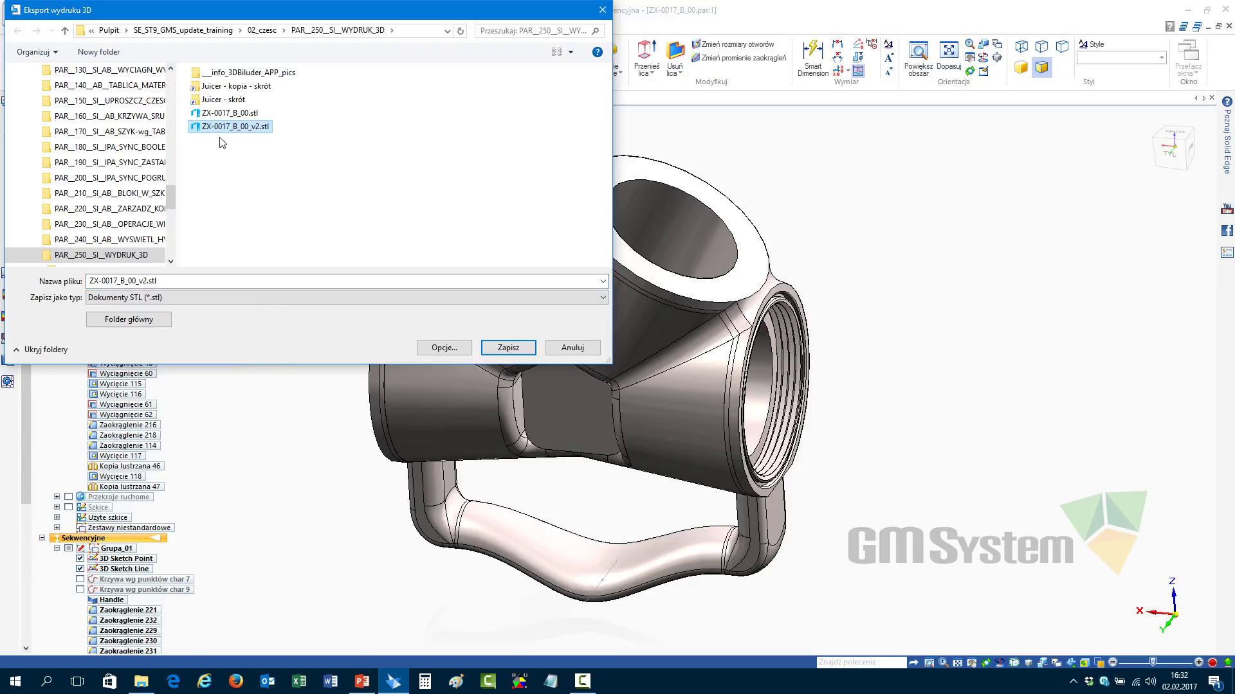
left_click(508, 348)
left_click(586, 364)
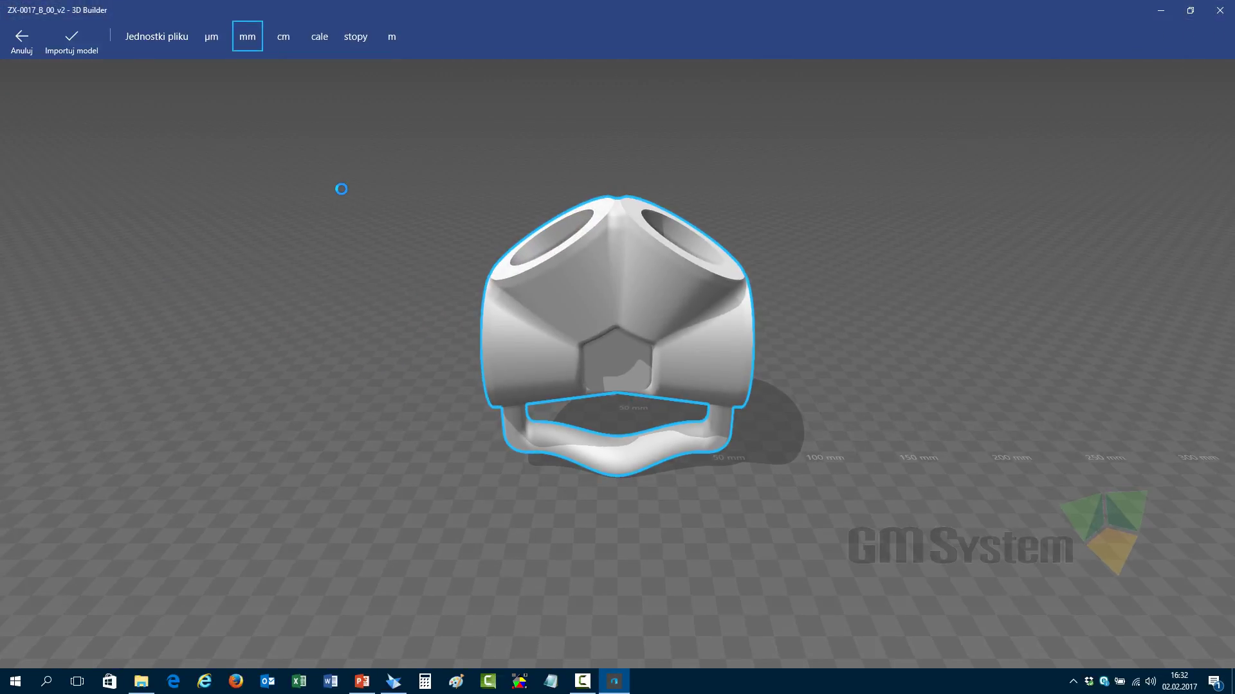
Inspect the model from several directions and import it into 3D Builder with millimetres as the file units
left_click_drag(632, 551, 508, 571)
right_click_drag(509, 571, 467, 562)
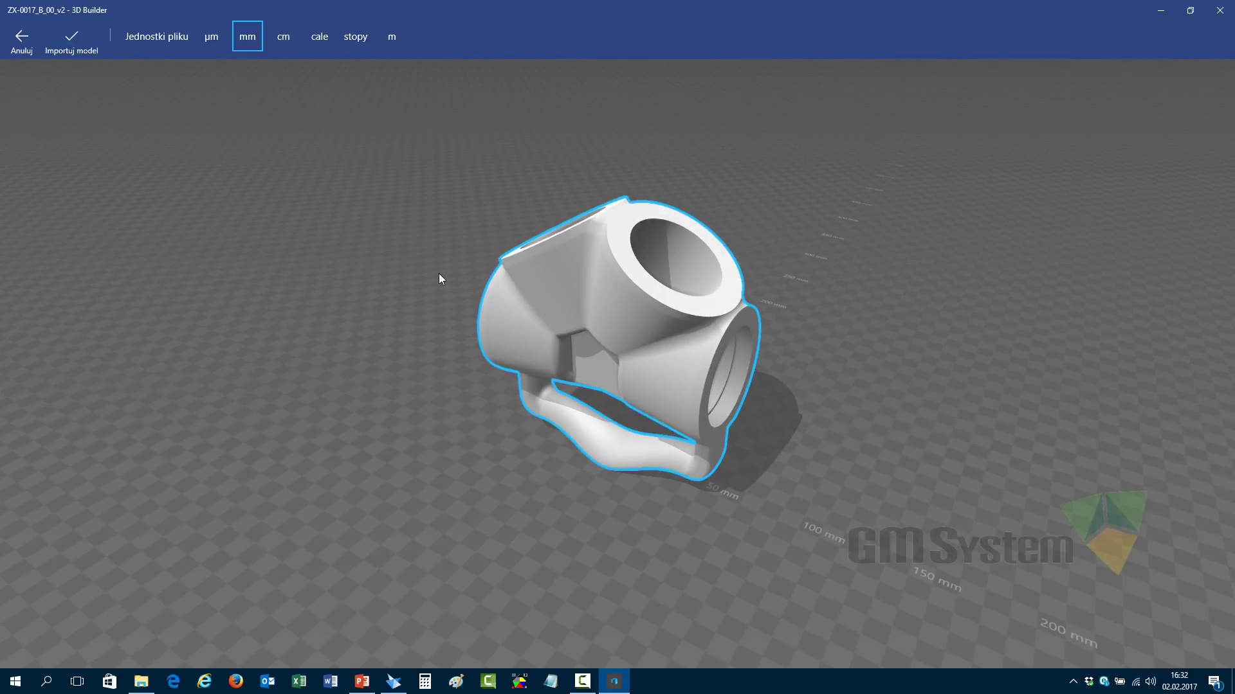
right_click_drag(585, 579, 389, 464)
left_click(71, 40)
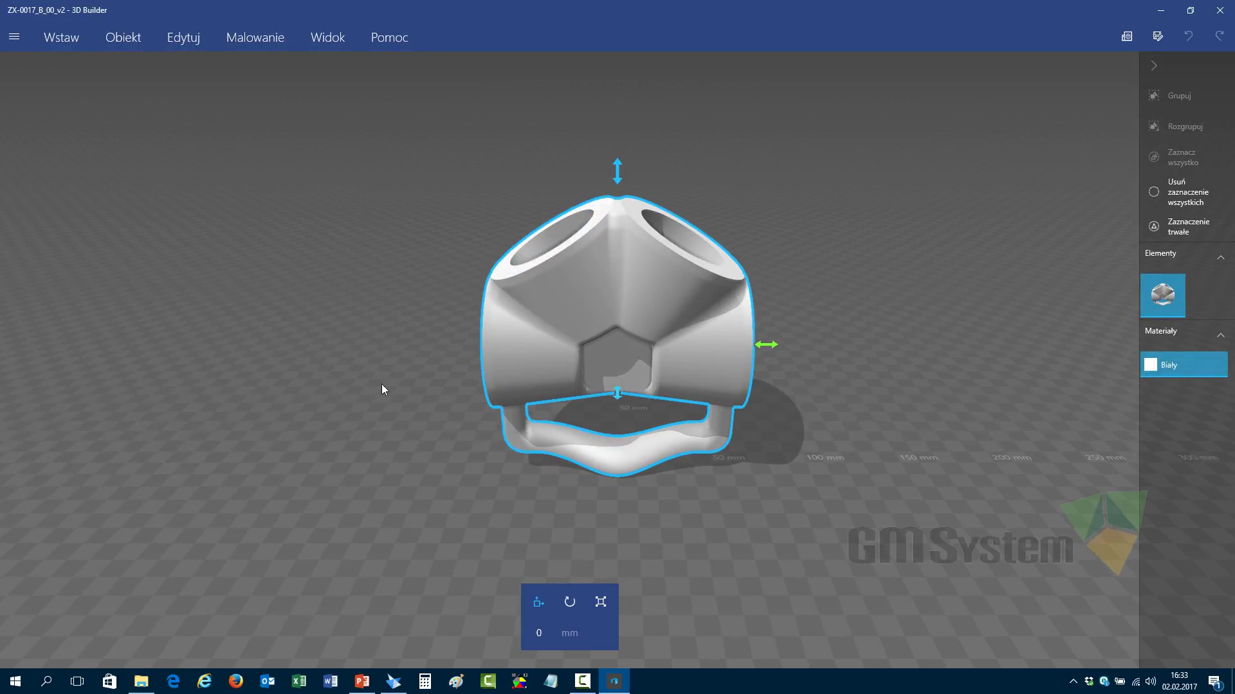
Move the imported model horizontally about 20.59 mm along its depth direction
right_click_drag(472, 616, 371, 593)
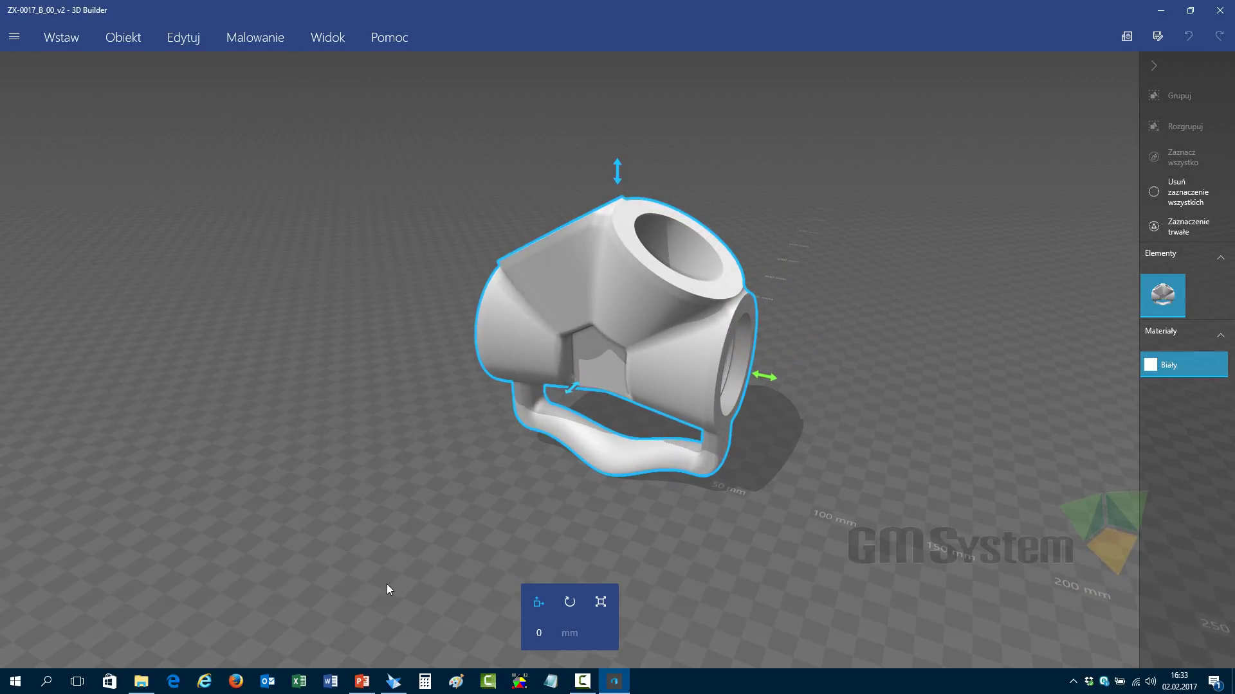
left_click_drag(569, 390, 592, 369)
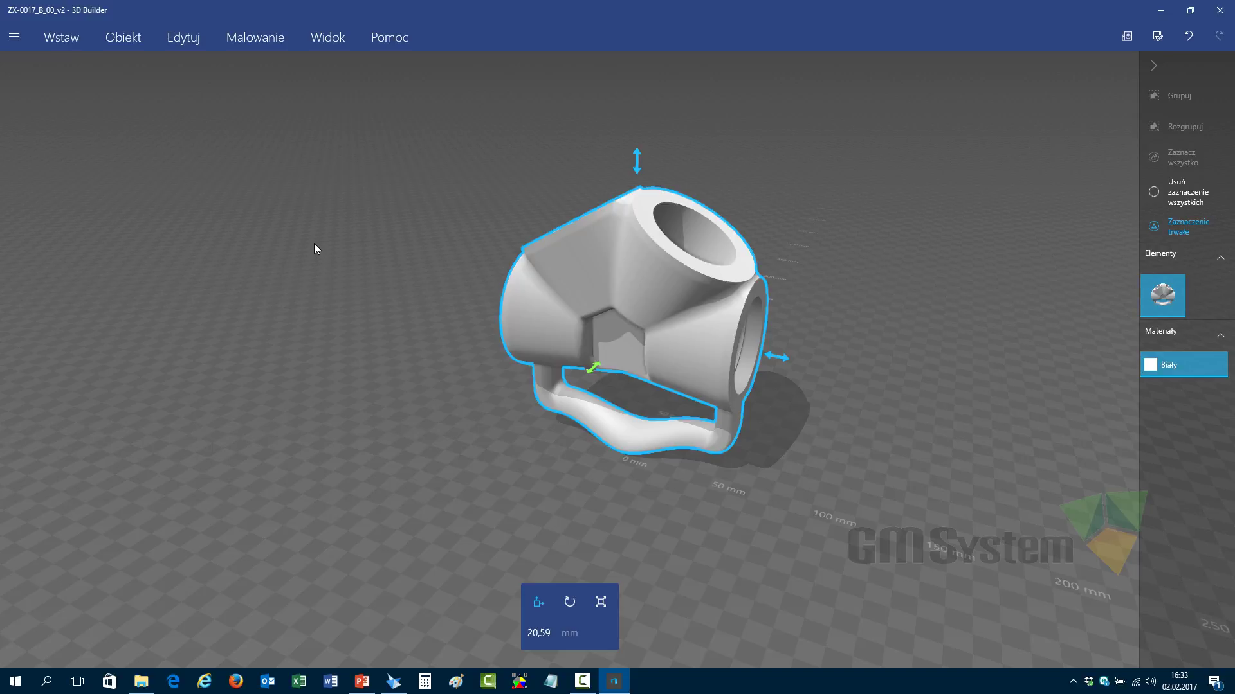
Settle the model onto the build plane and shift it horizontally by about 11.05 mm
left_click(133, 41)
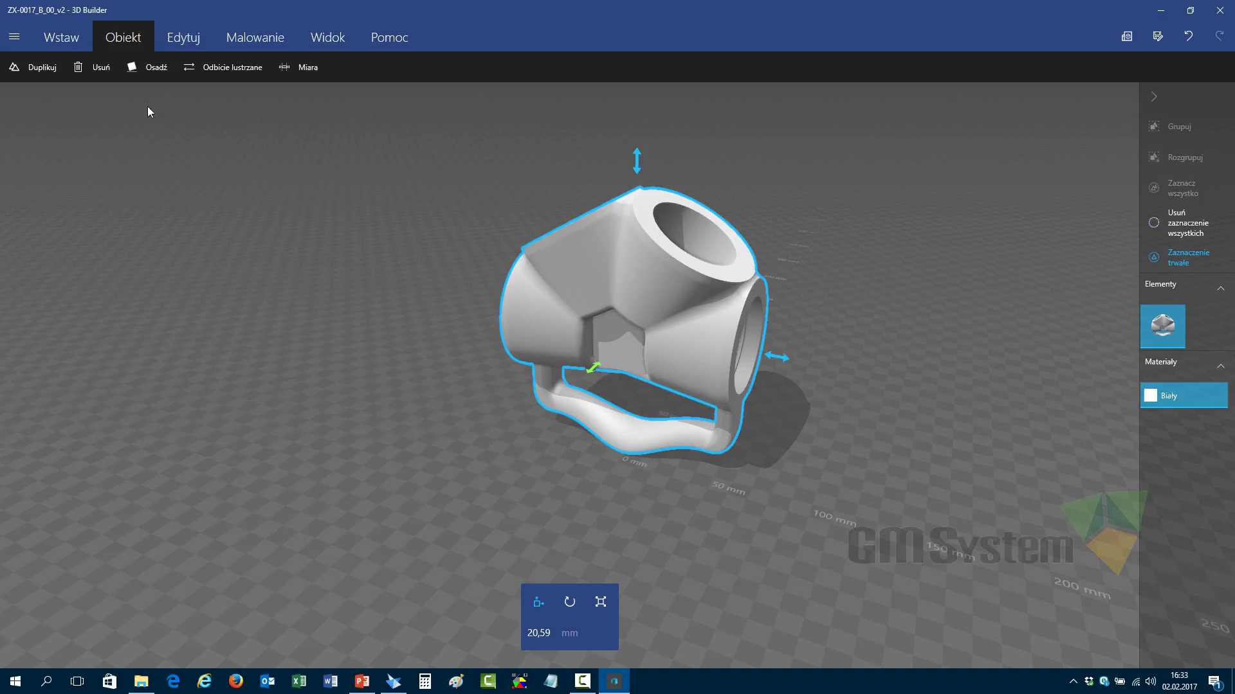
left_click(133, 67)
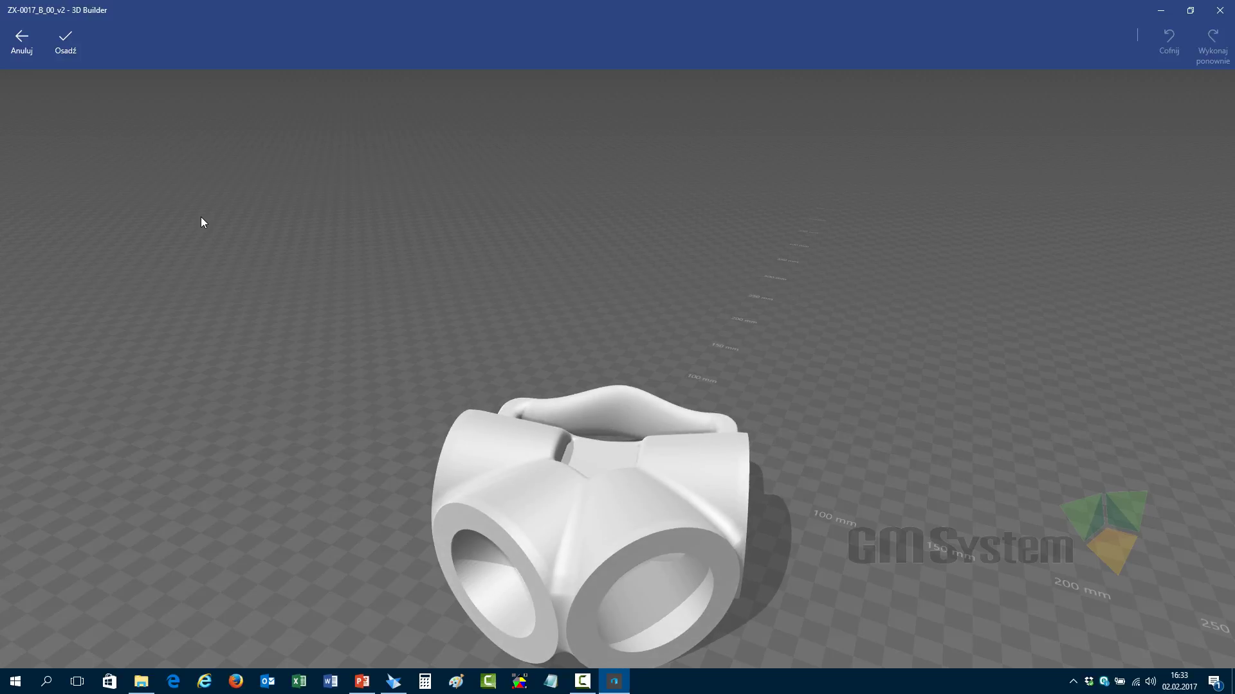
left_click(68, 45)
left_click_drag(477, 649, 580, 509)
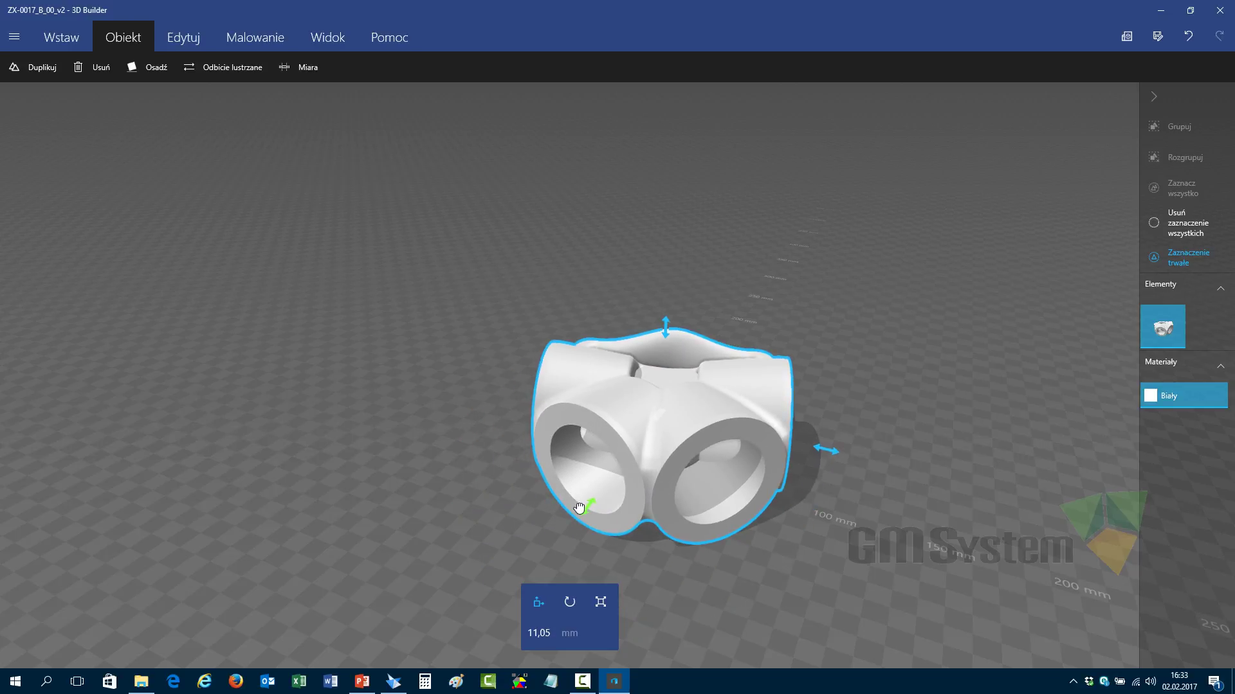
right_click_drag(448, 590, 403, 595)
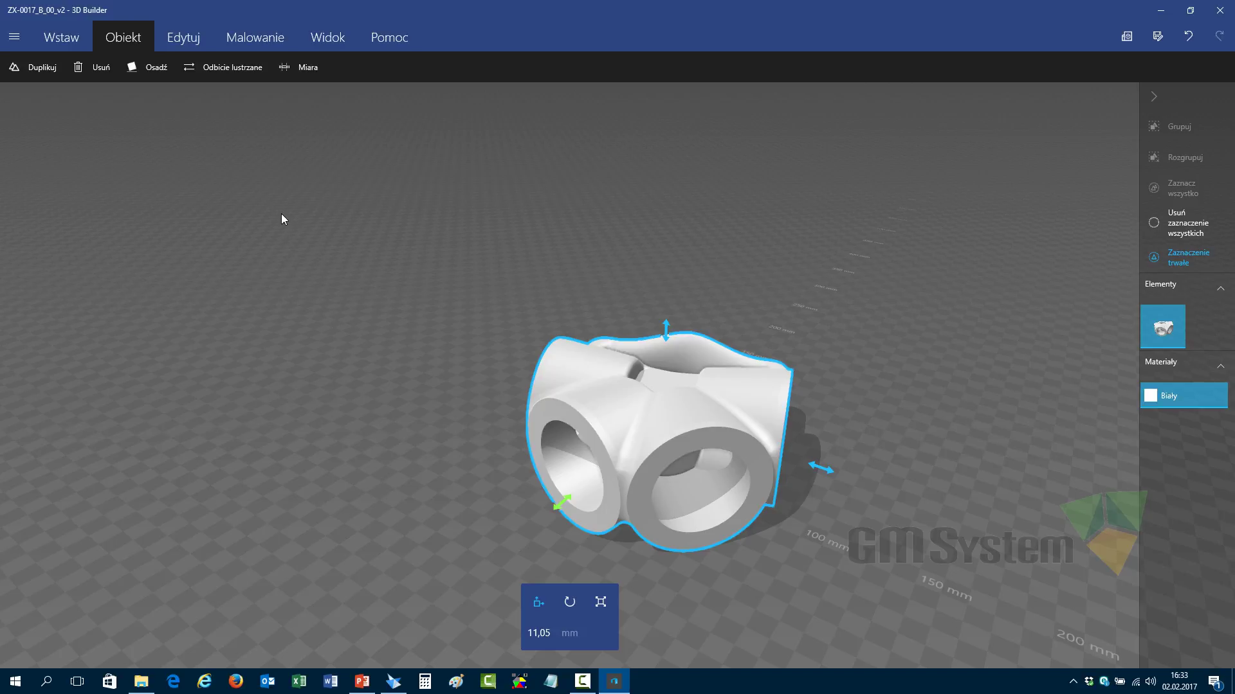
Close 3D Builder and close ZX-0017_B_00.par in Solid Edge without saving the changes
left_click(1219, 10)
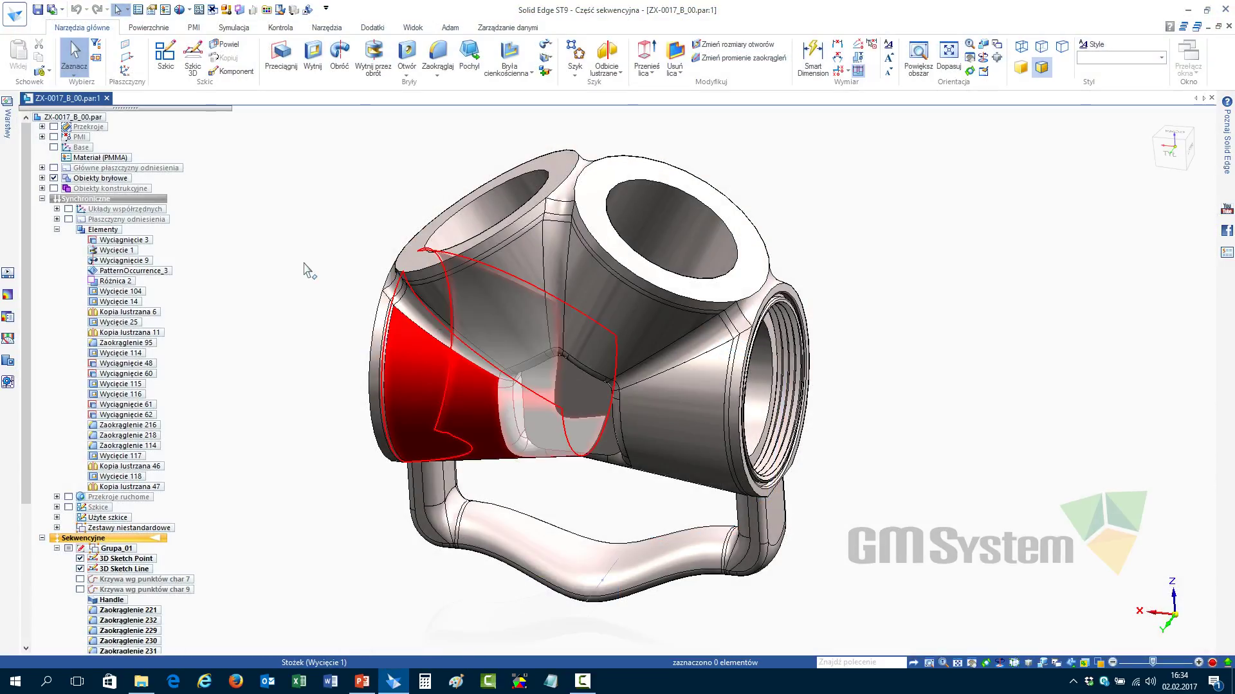
left_click(1227, 26)
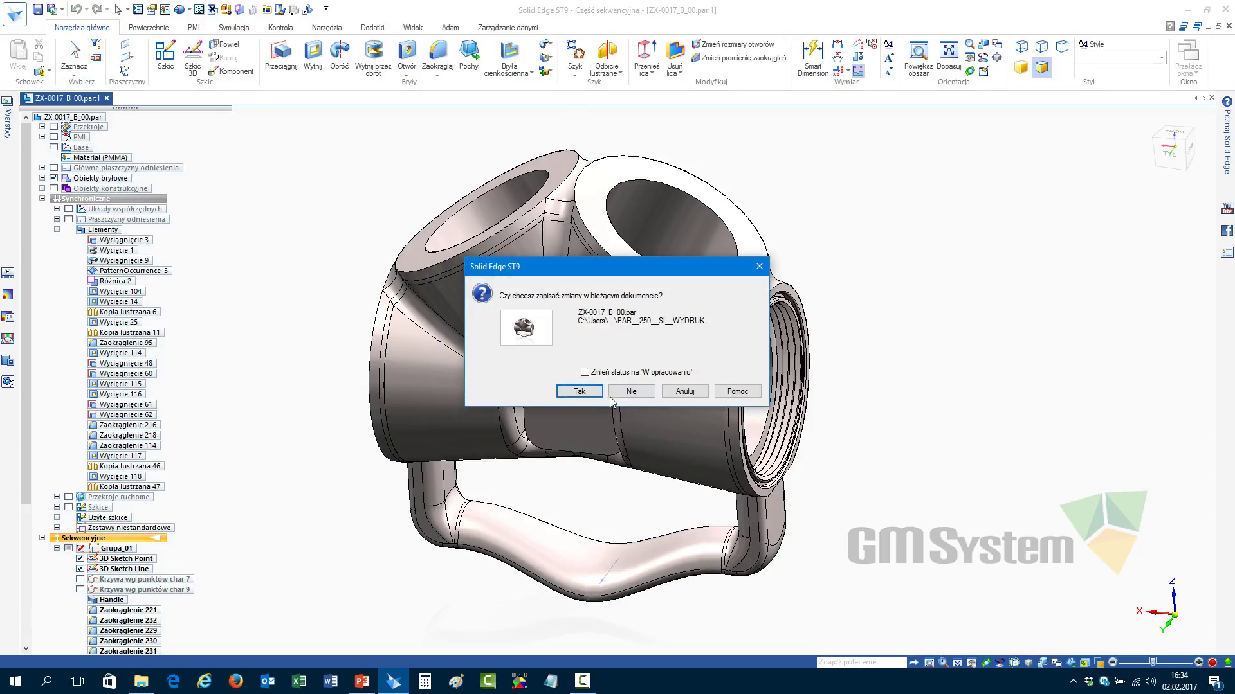
left_click(634, 390)
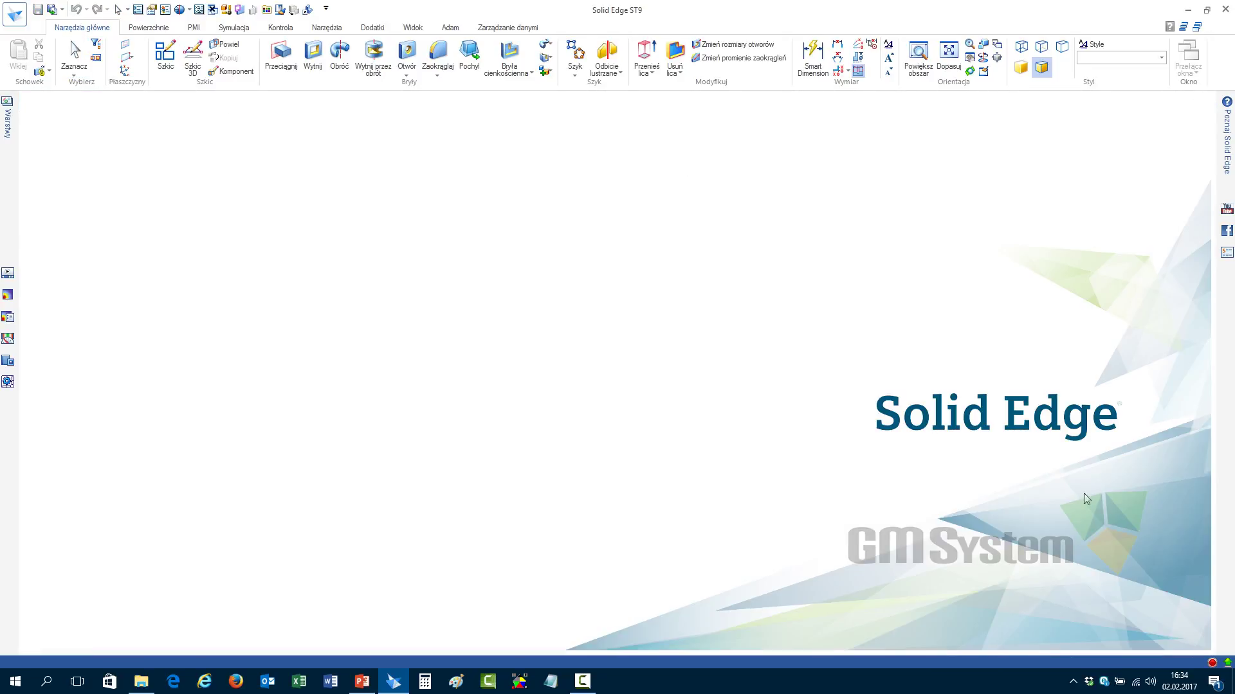
Switch to PowerPoint to review the Konspekt slide's part and sheet metal section, and return to Solid Edge
left_click(358, 678)
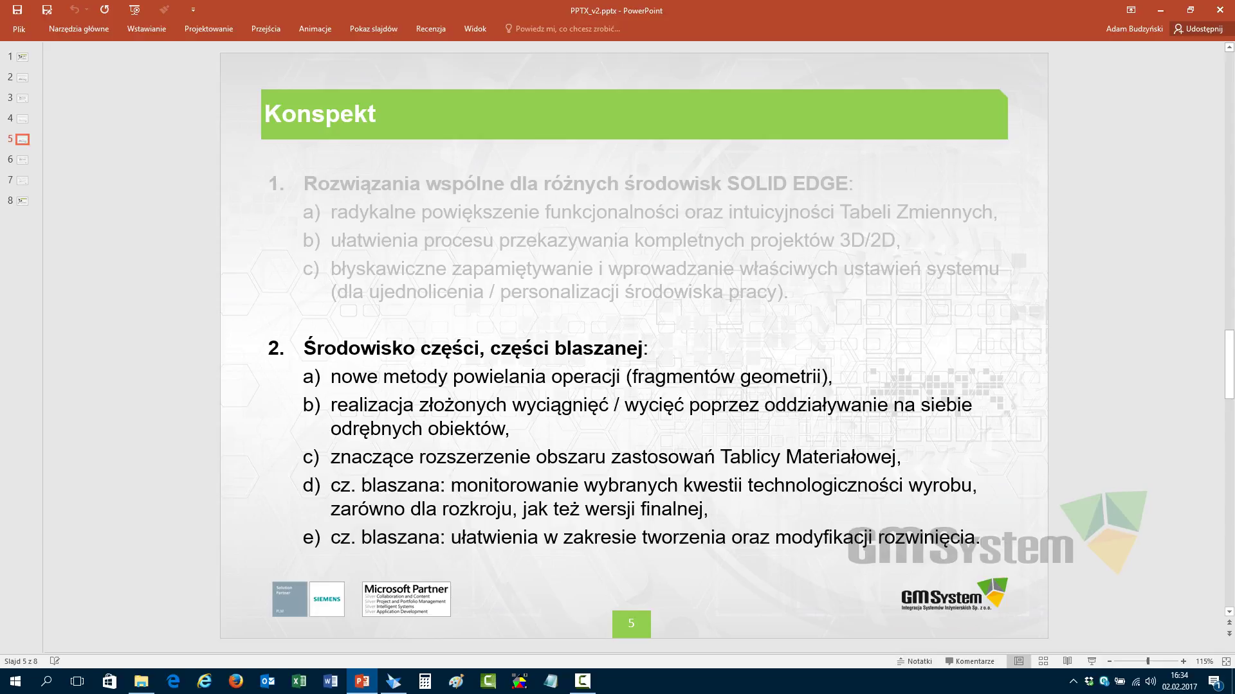
key("alt+Tab")
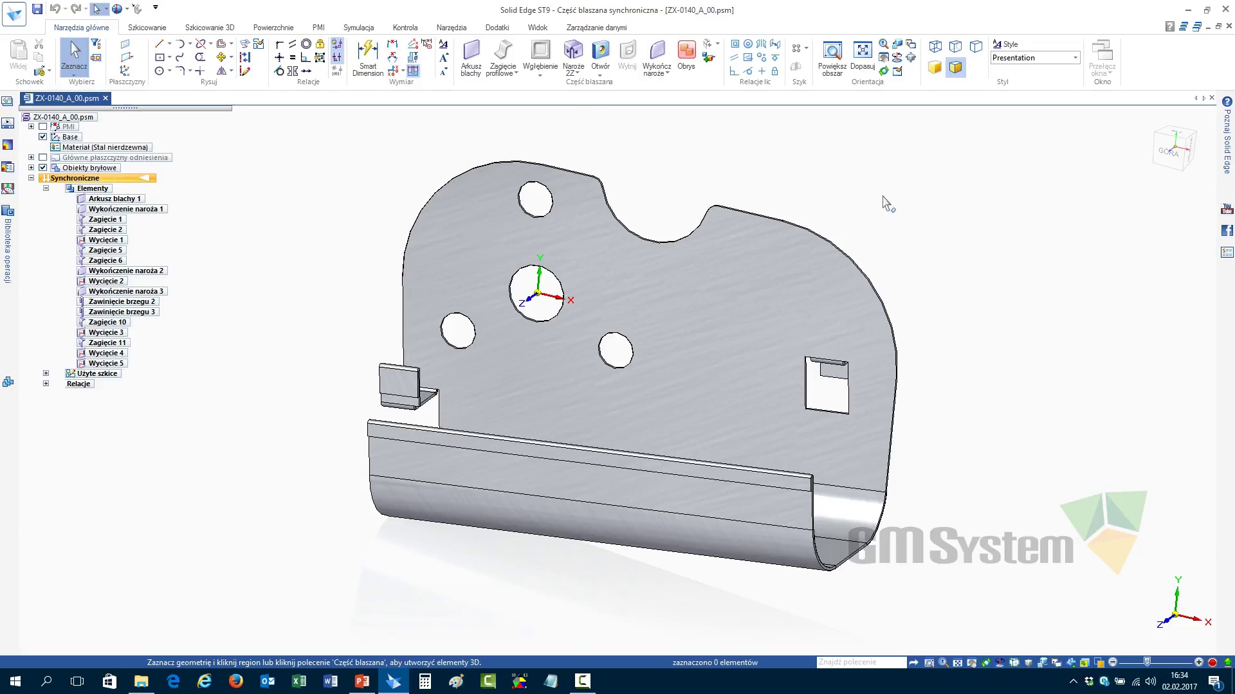
Create a flat pattern of the sheet metal part ZX-0140_A_00.psm with the large flat plate face pointing up
left_click(449, 28)
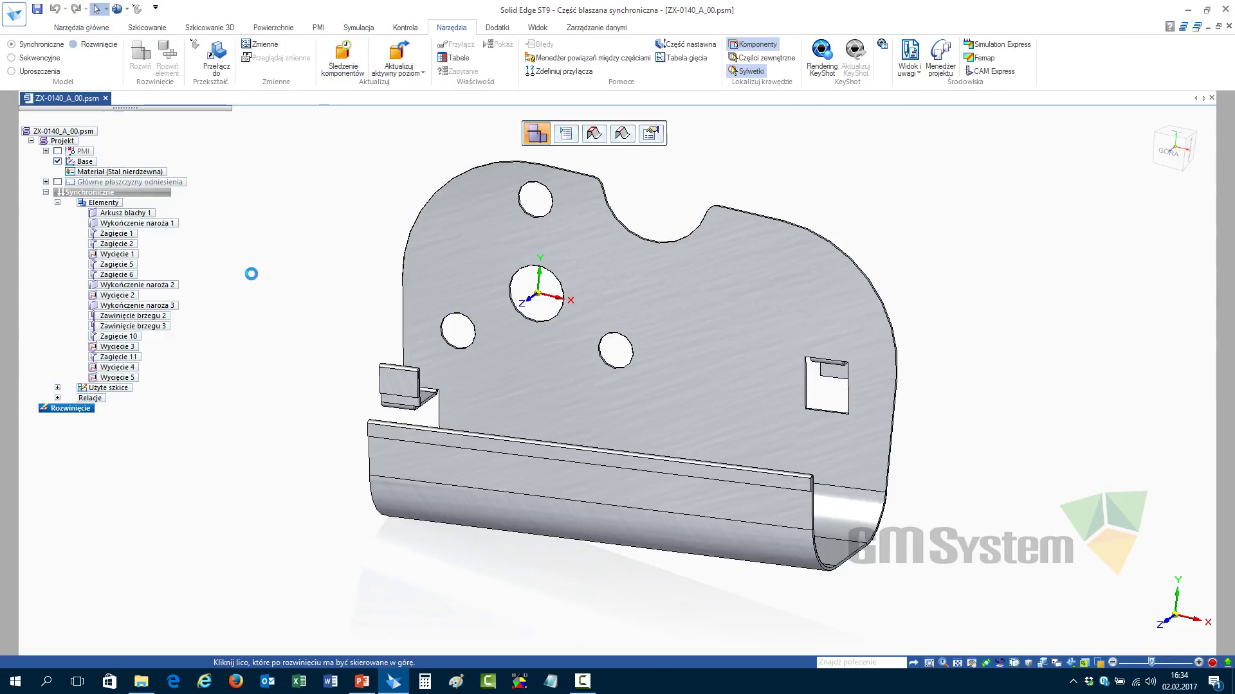
left_click(528, 404)
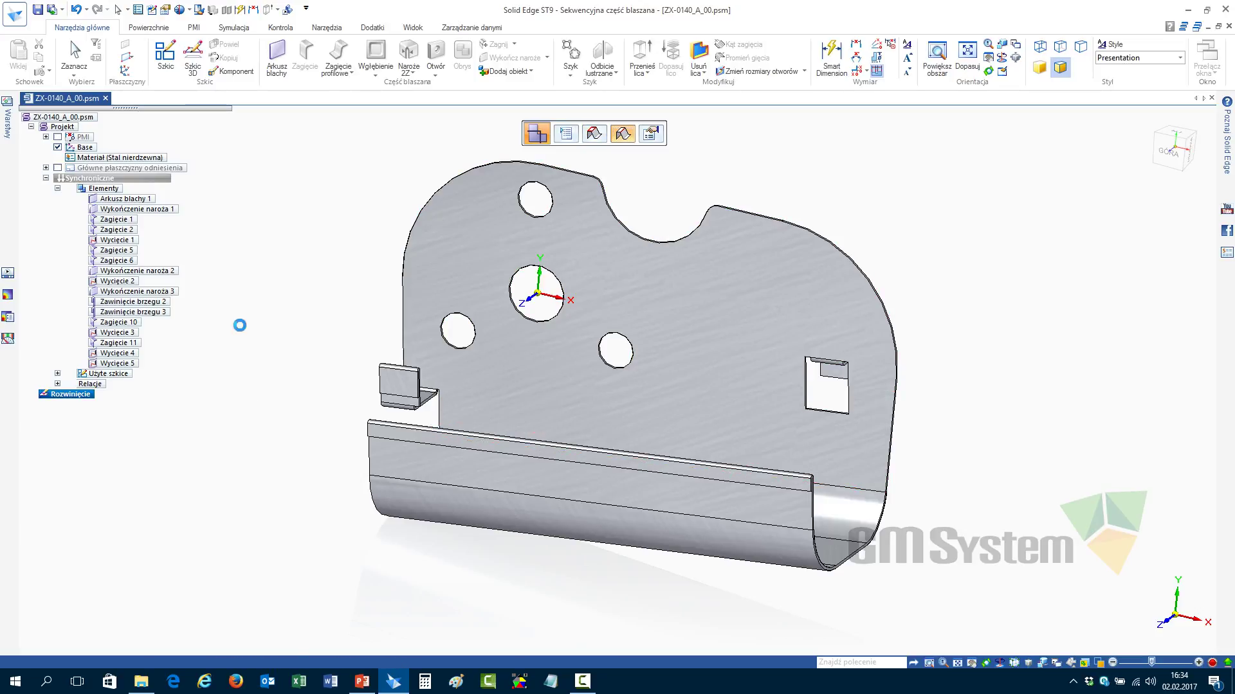
left_click_drag(736, 397, 981, 421)
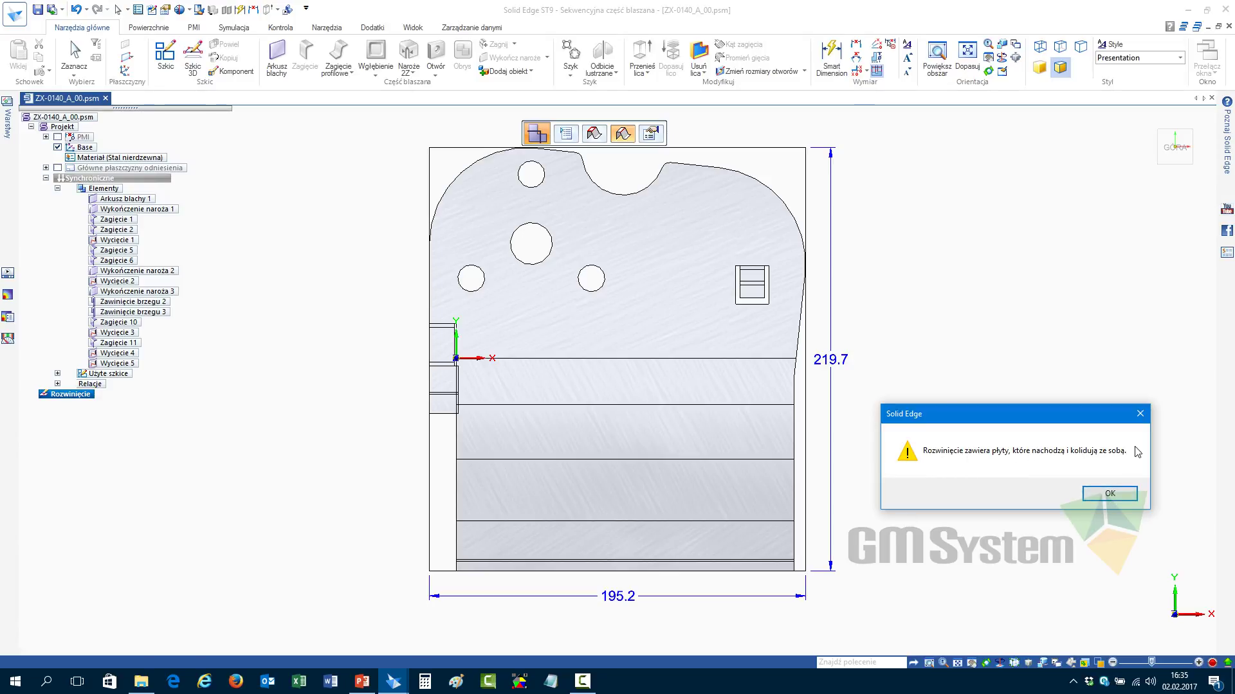
left_click(1109, 493)
left_click(82, 73)
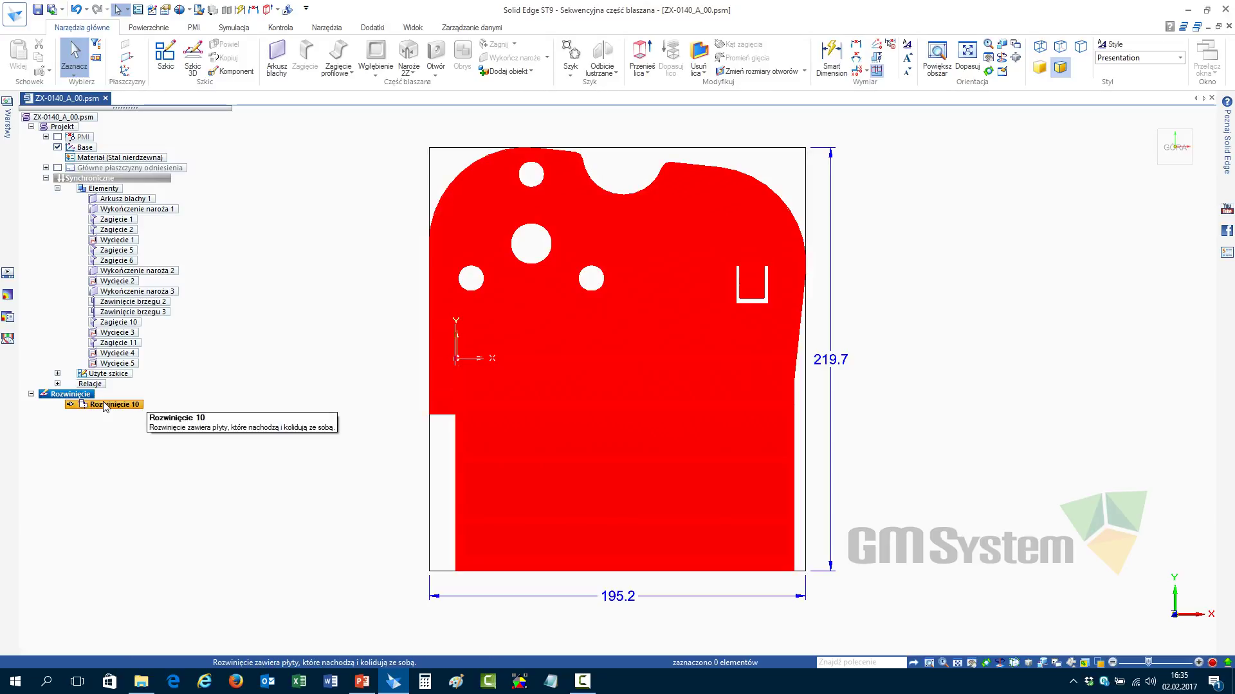
Check all active models for errors with the geometry inspector and highlight the faulty geometry of ZX-0140_A_00.psm
left_click(282, 29)
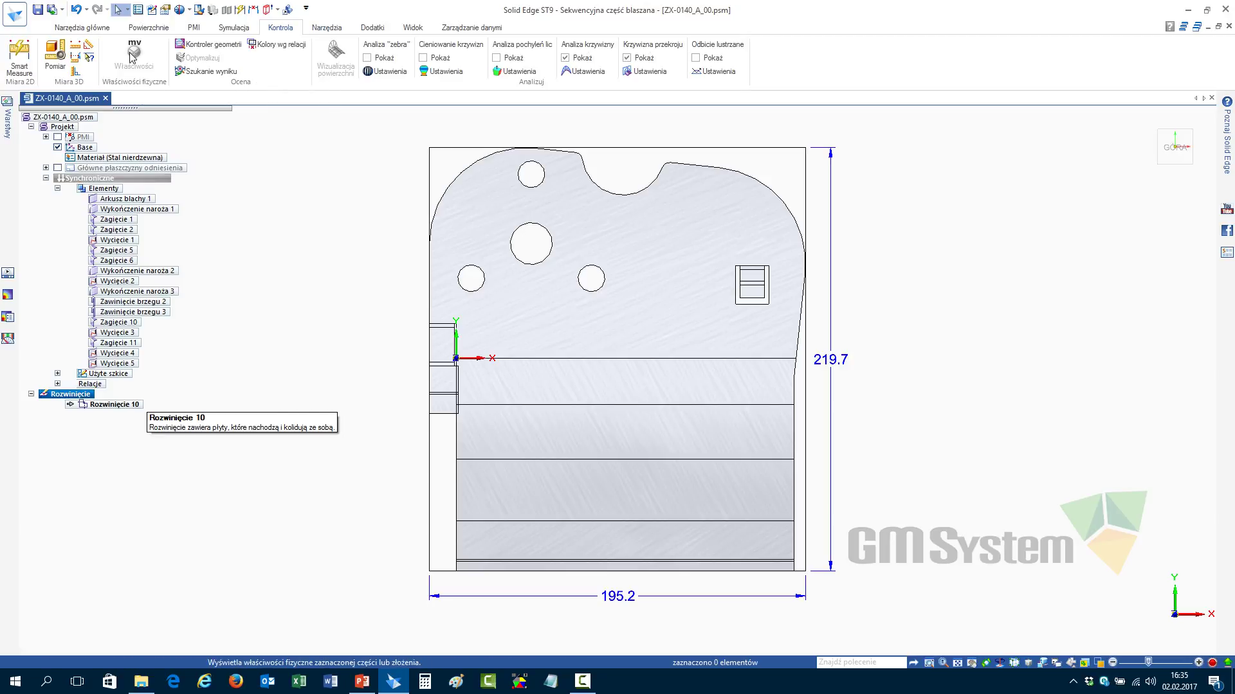
left_click(207, 45)
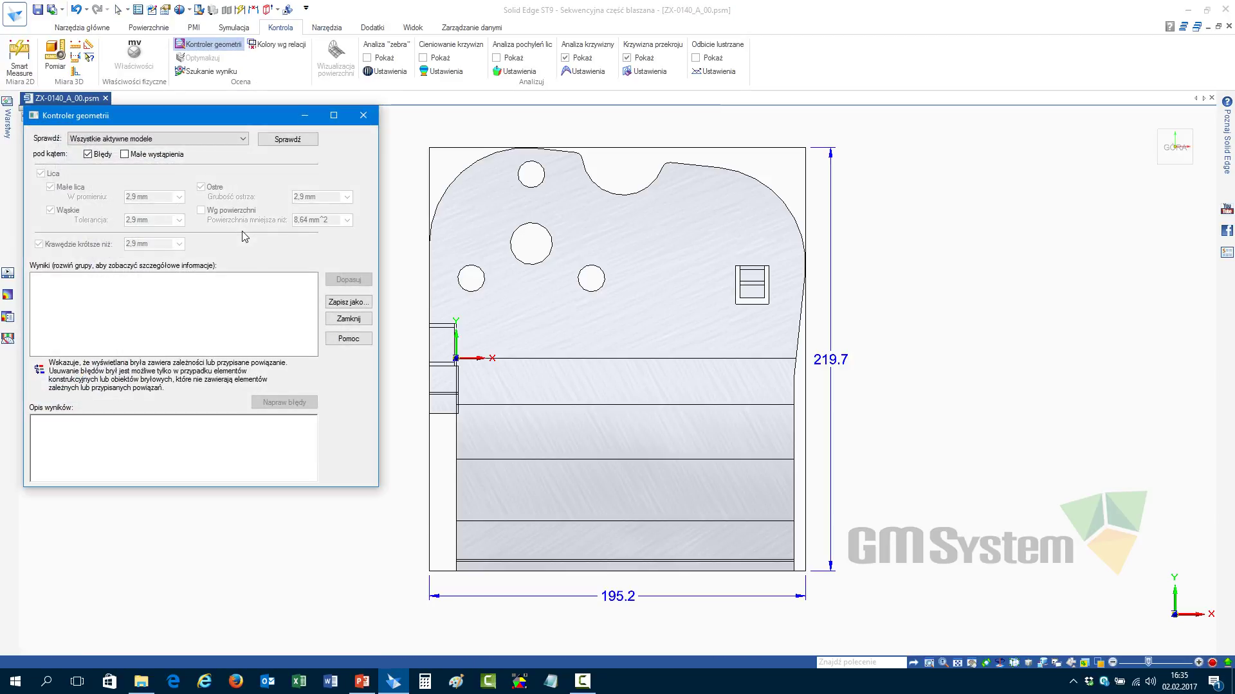
left_click(286, 140)
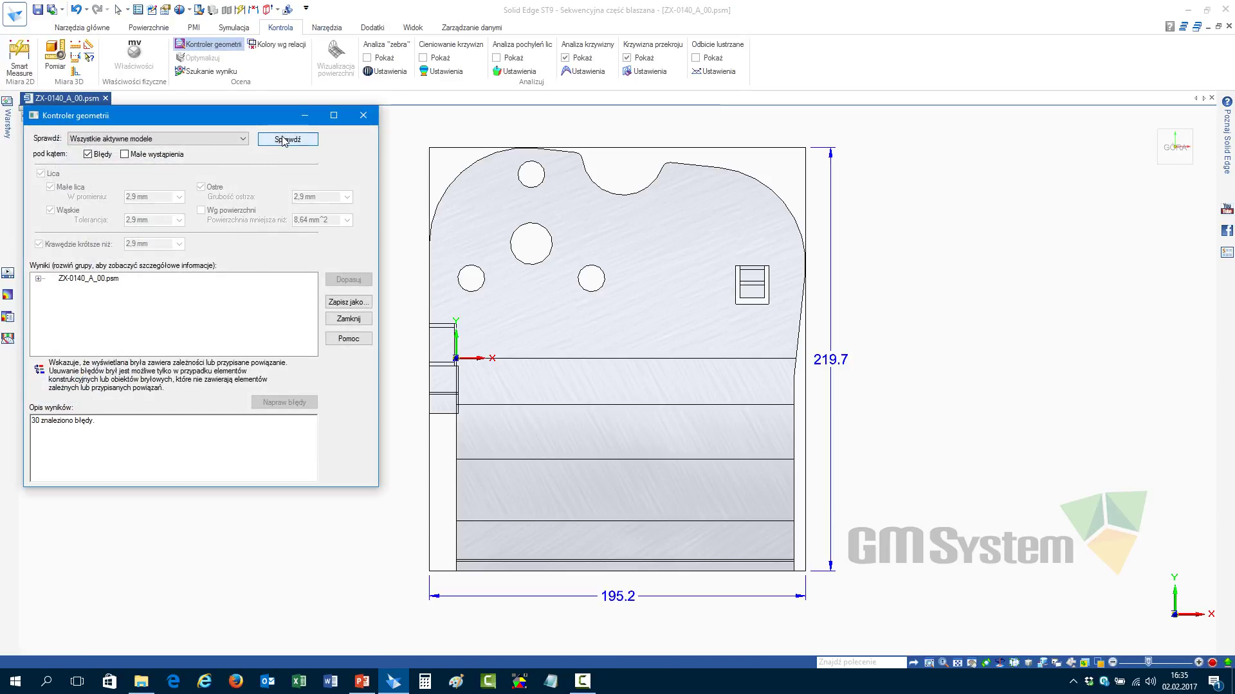
left_click(77, 278)
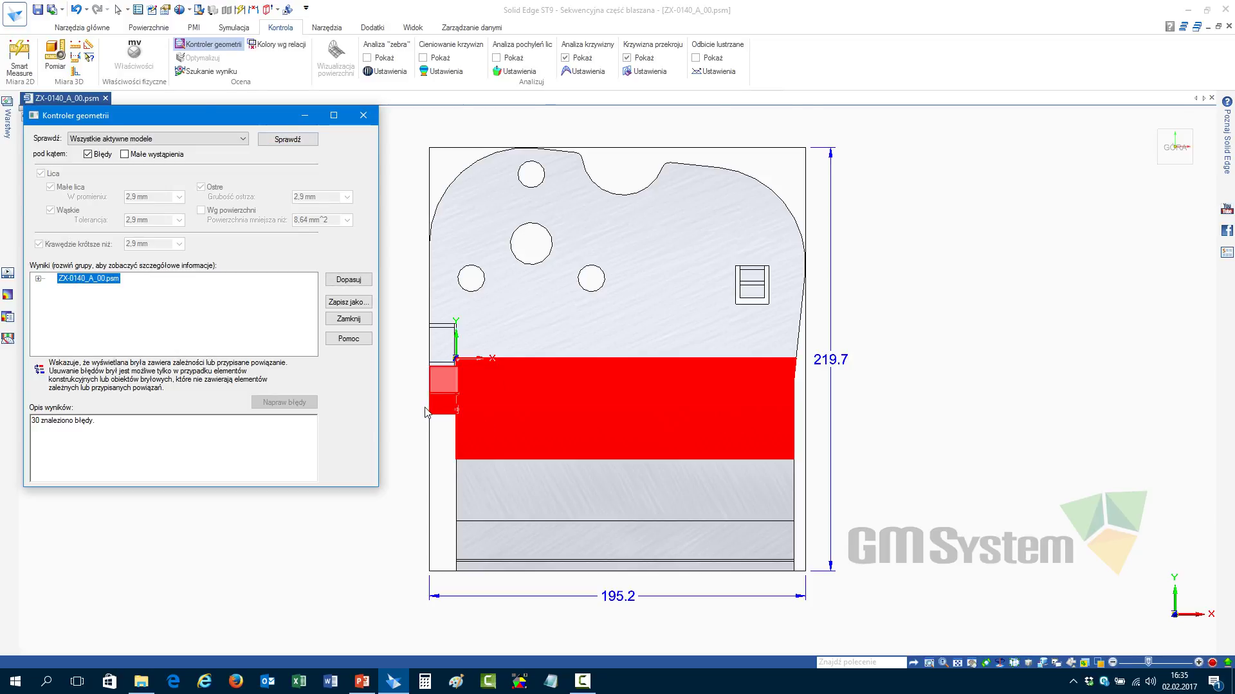
scroll(424, 412, "up", 8)
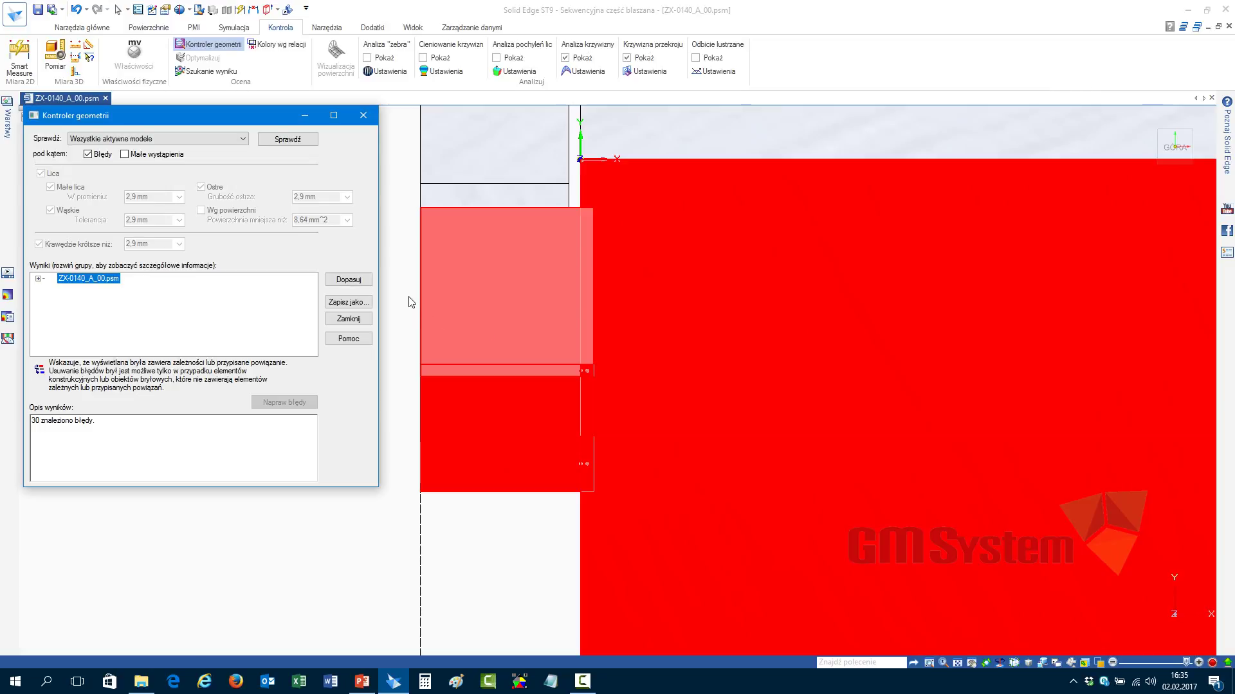
Examine the overlapping tab in a tilted view, repeat the geometry check with its result highlighted, and close the inspector
left_click(410, 298)
mouse_move(515, 331)
middle_mouse_down()
mouse_move(499, 227)
mouse_move(525, 275)
middle_mouse_up()
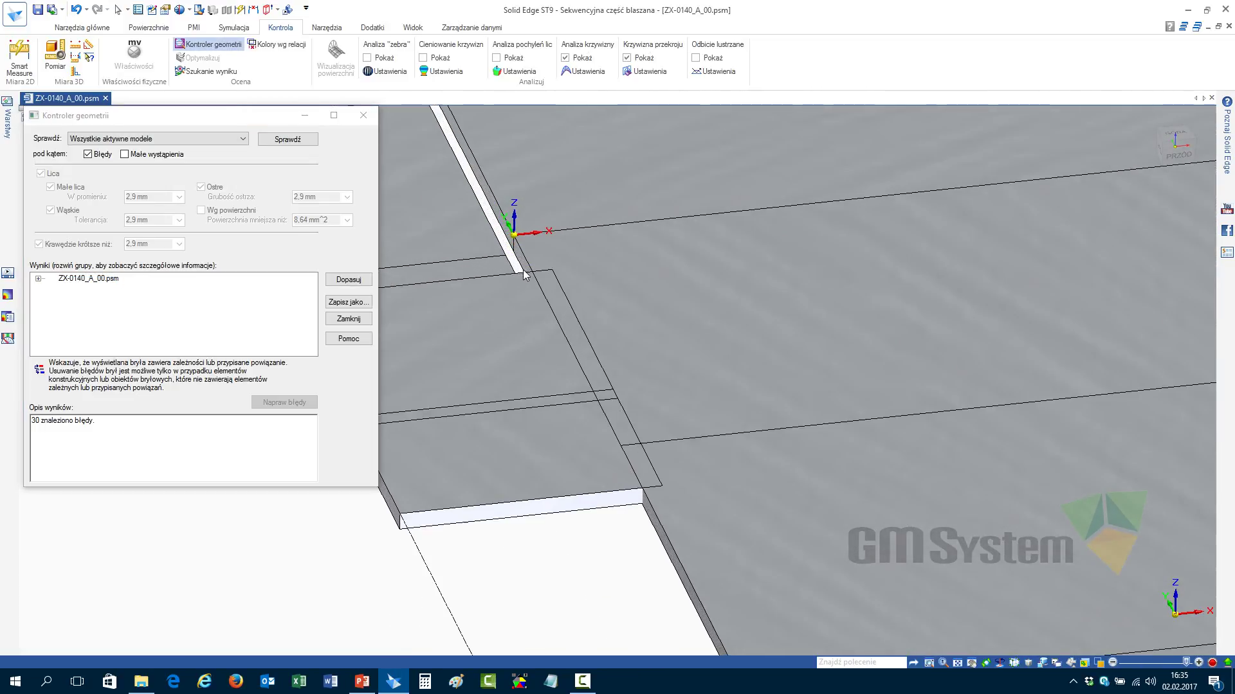
left_click(276, 140)
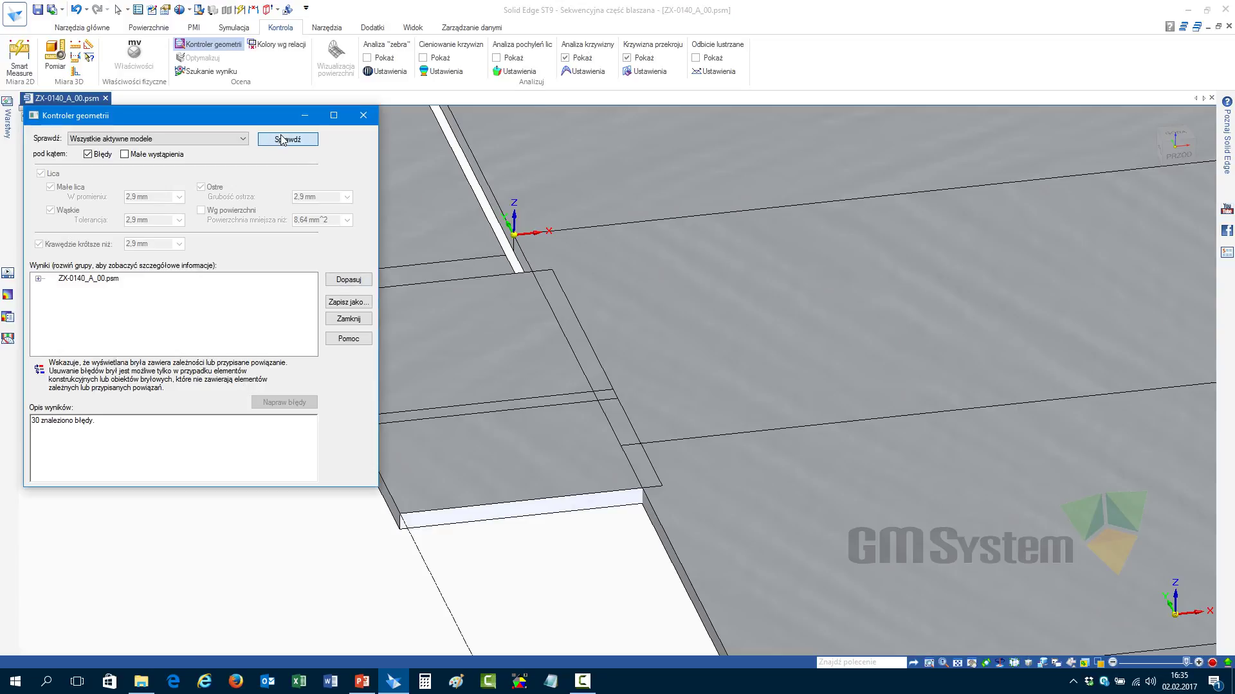
left_click(72, 279)
scroll(574, 351, "down", 4)
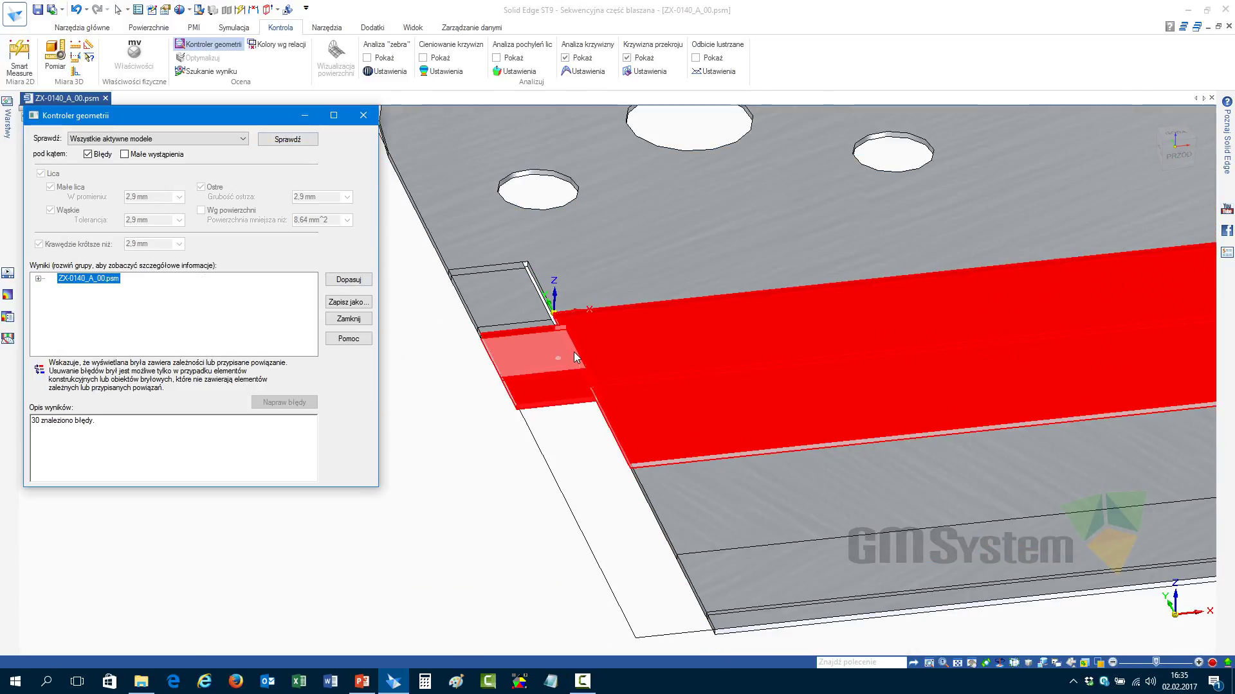
left_click(357, 323)
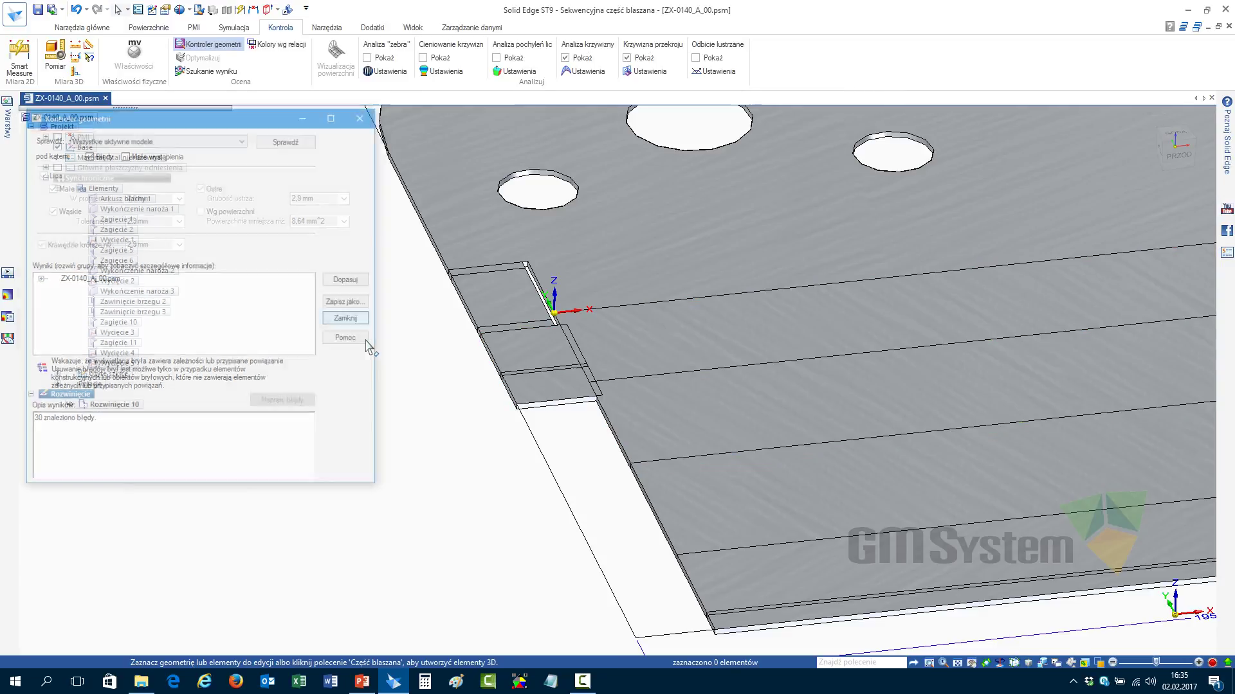
Return to the synchronous model and delete its flat pattern
left_click(327, 27)
left_click(40, 44)
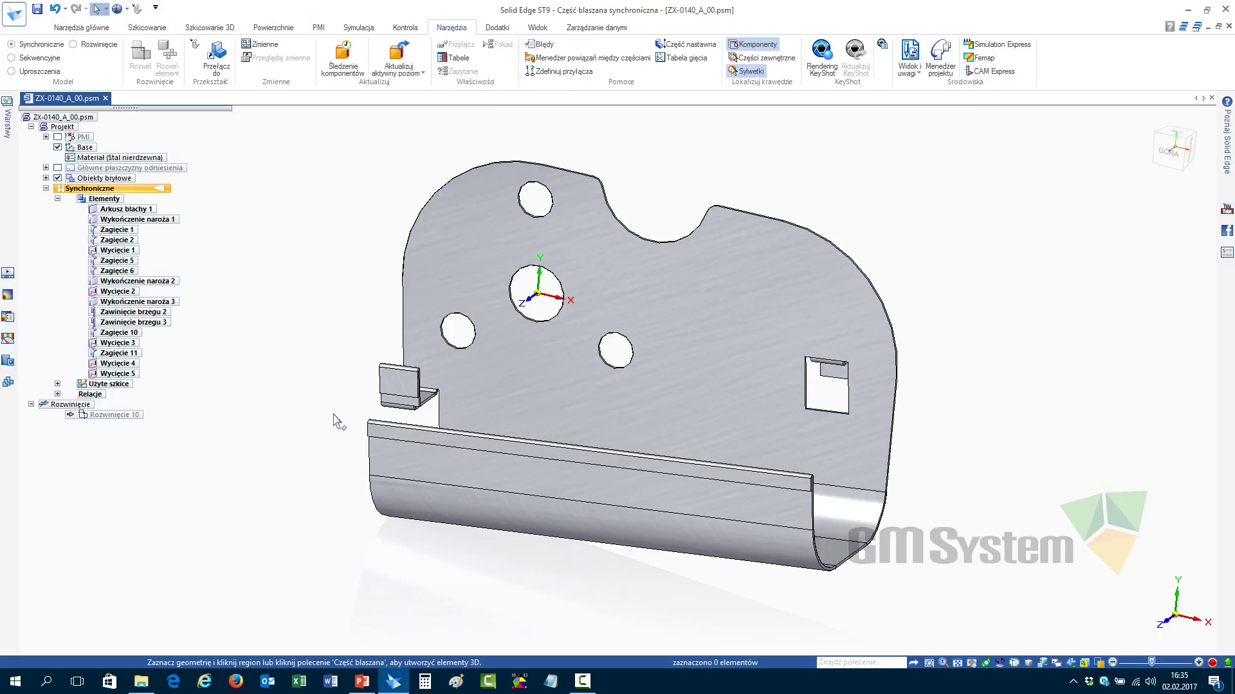
right_click(71, 409)
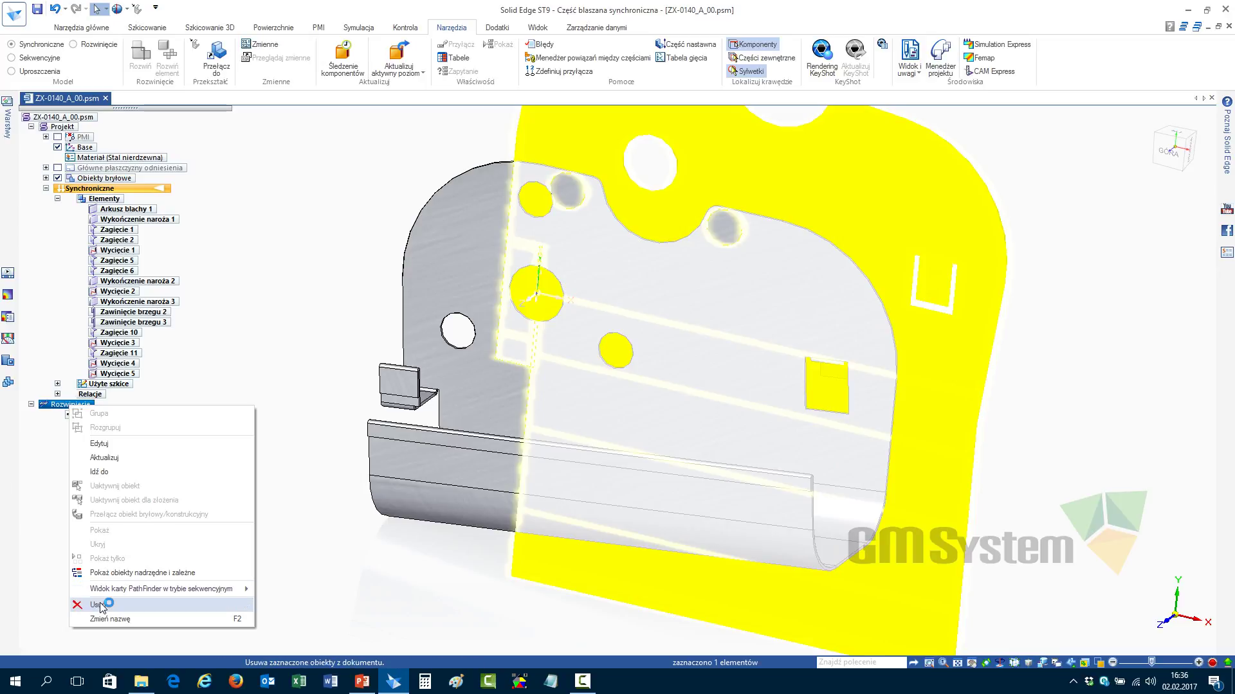
left_click(80, 605)
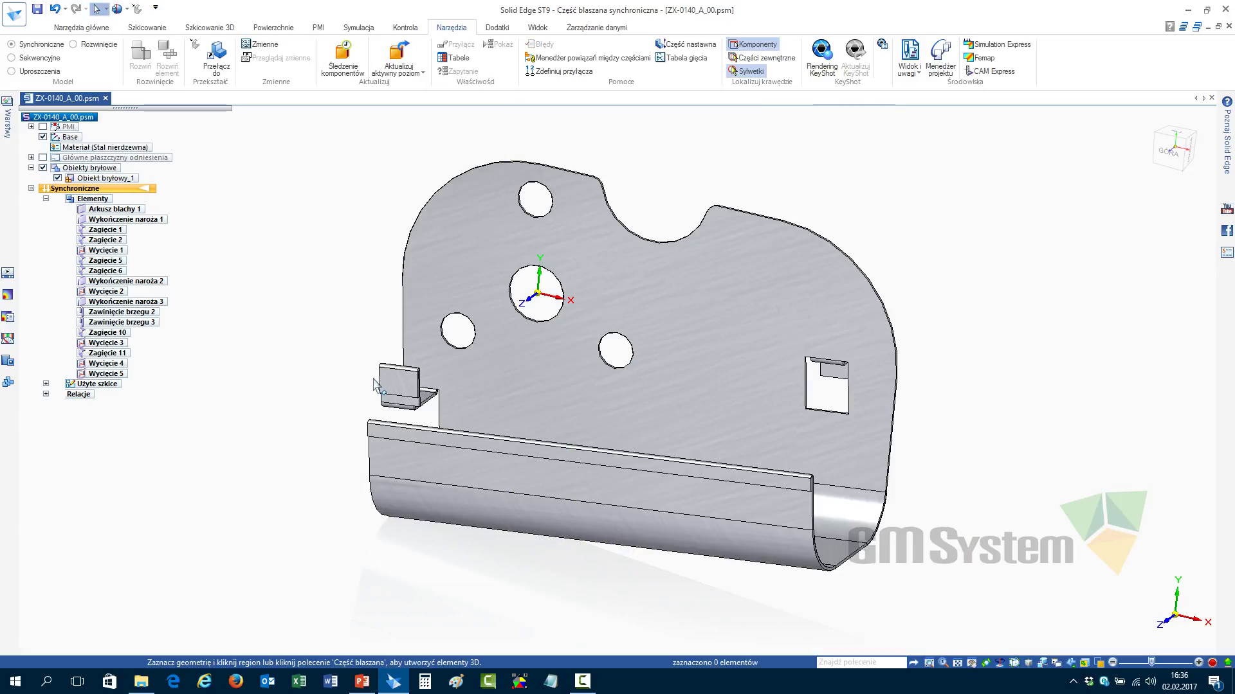
Move the small bent tab's side face inward to align with the corner point of the lower bend
scroll(373, 384, "up", 5)
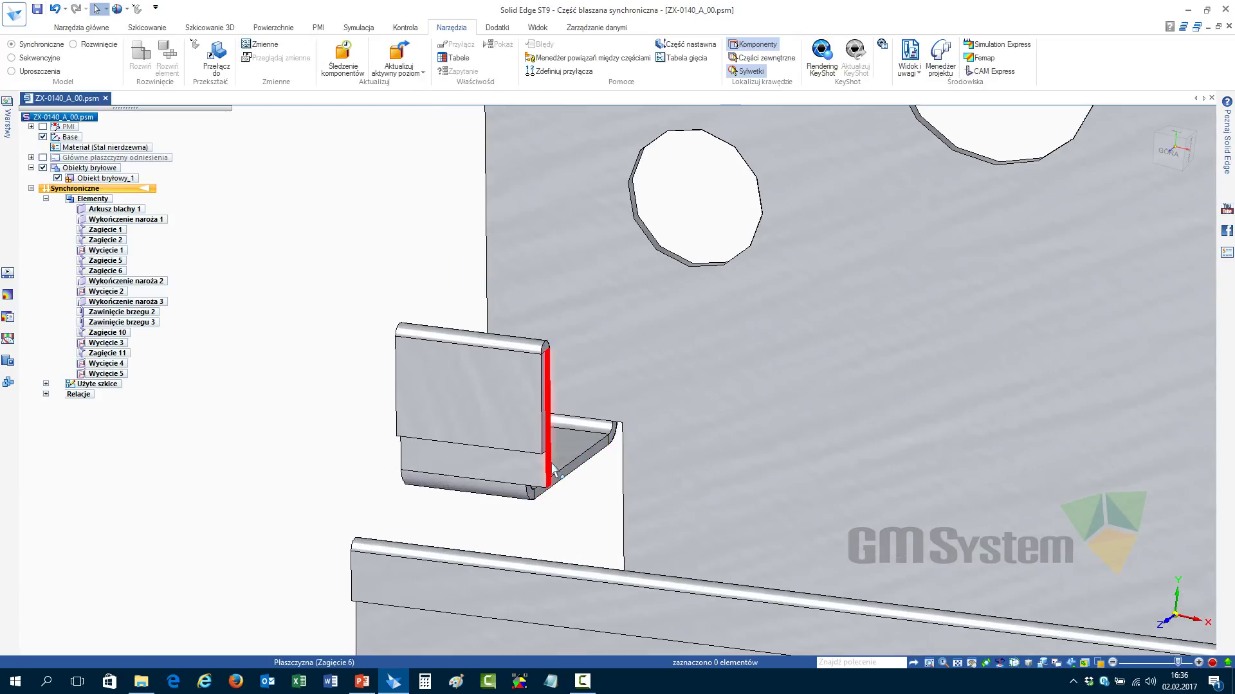
left_click(551, 464)
left_click(578, 467)
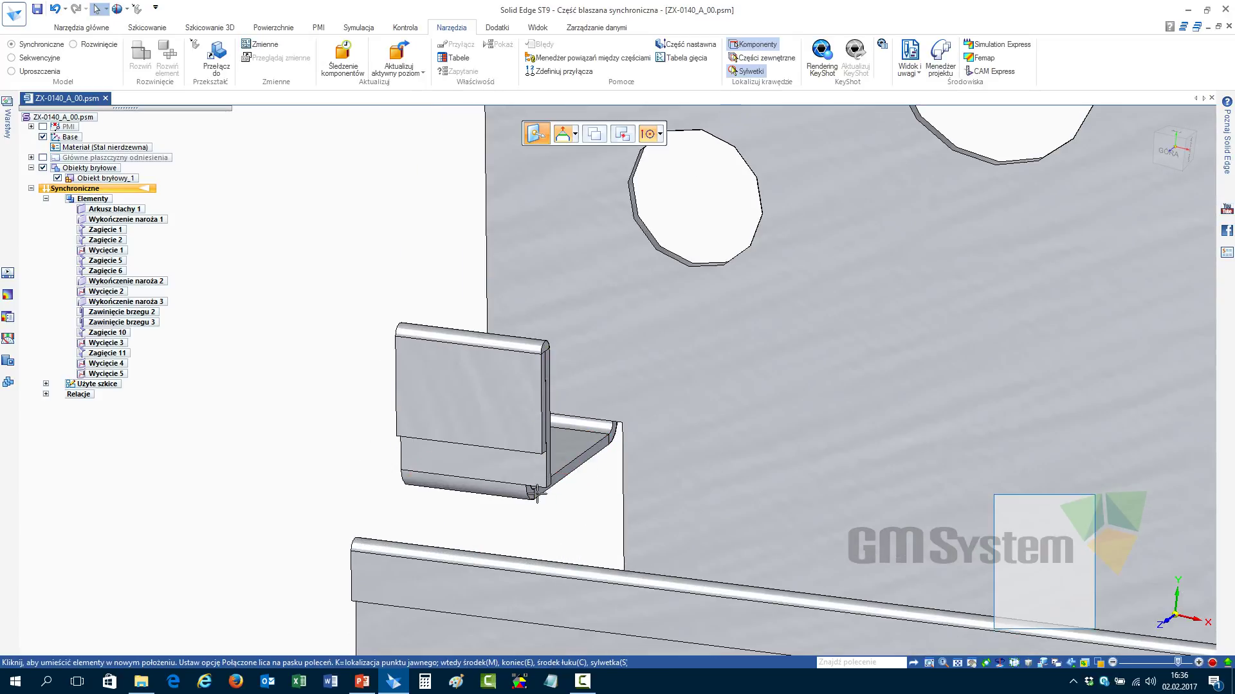
left_click(534, 500)
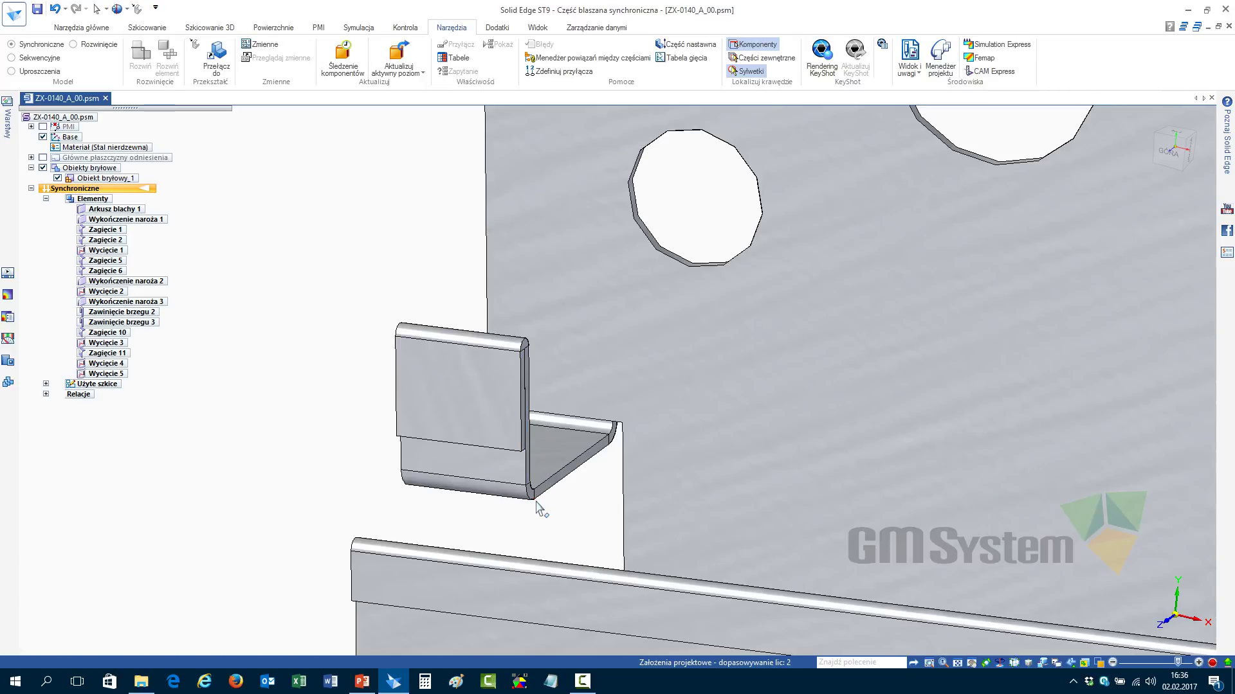
left_click(310, 351)
scroll(392, 349, "down", 3)
scroll(405, 357, "down", 3)
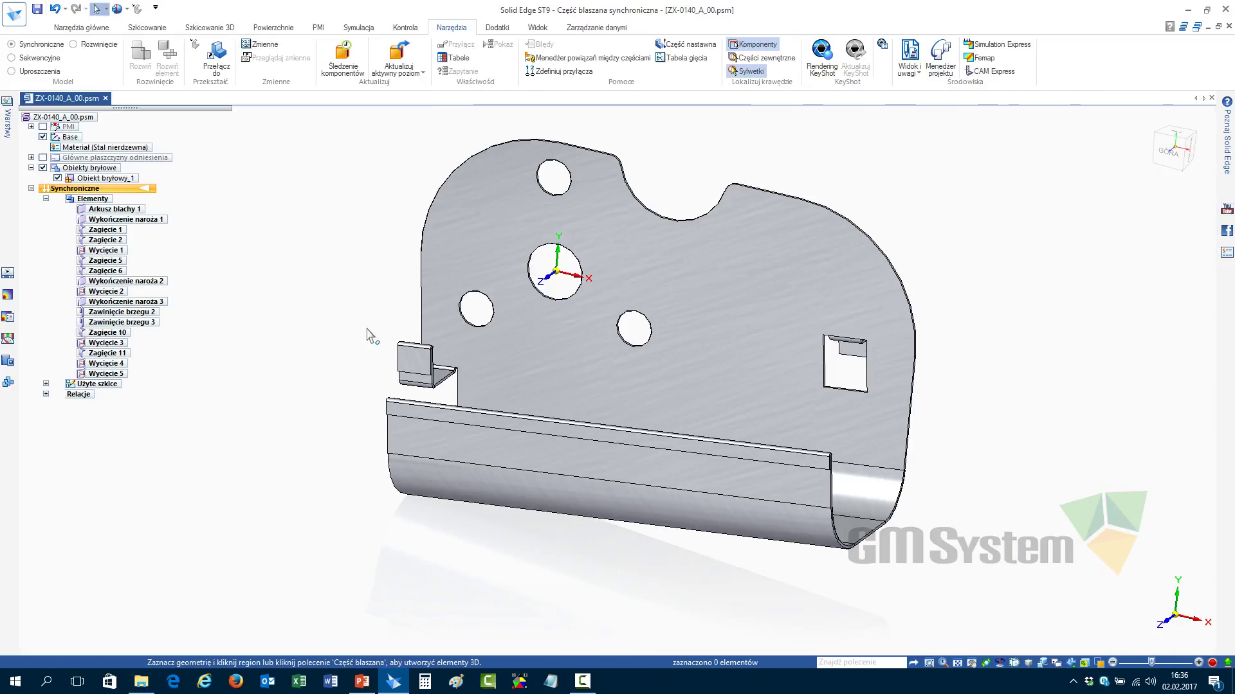
Create a new flat pattern of the corrected part from the large flat plate face and fit it in view
left_click(98, 44)
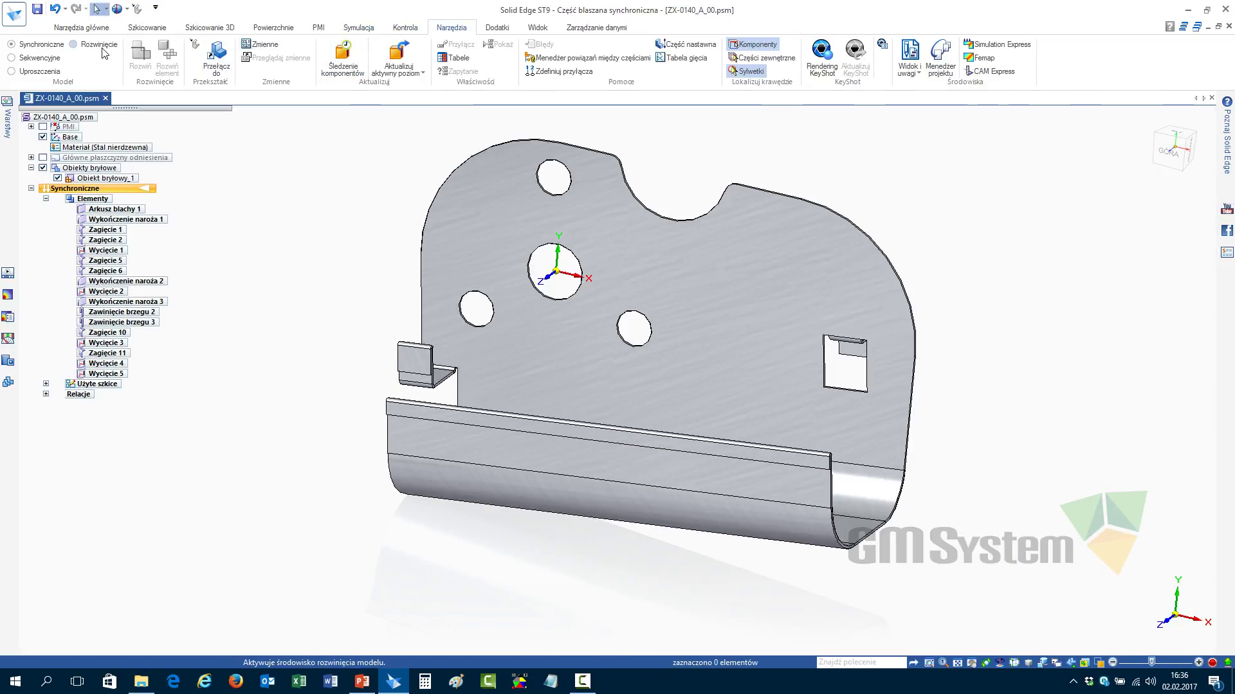
left_click(515, 372)
left_click(473, 421)
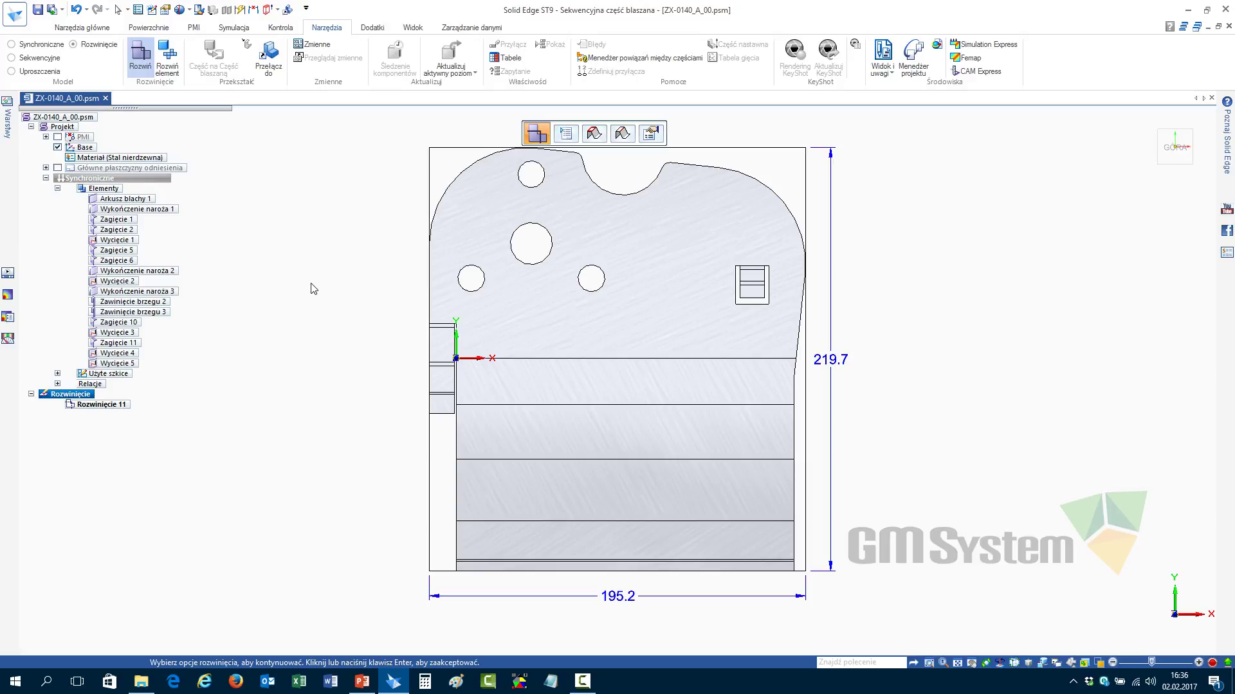
left_click(118, 9)
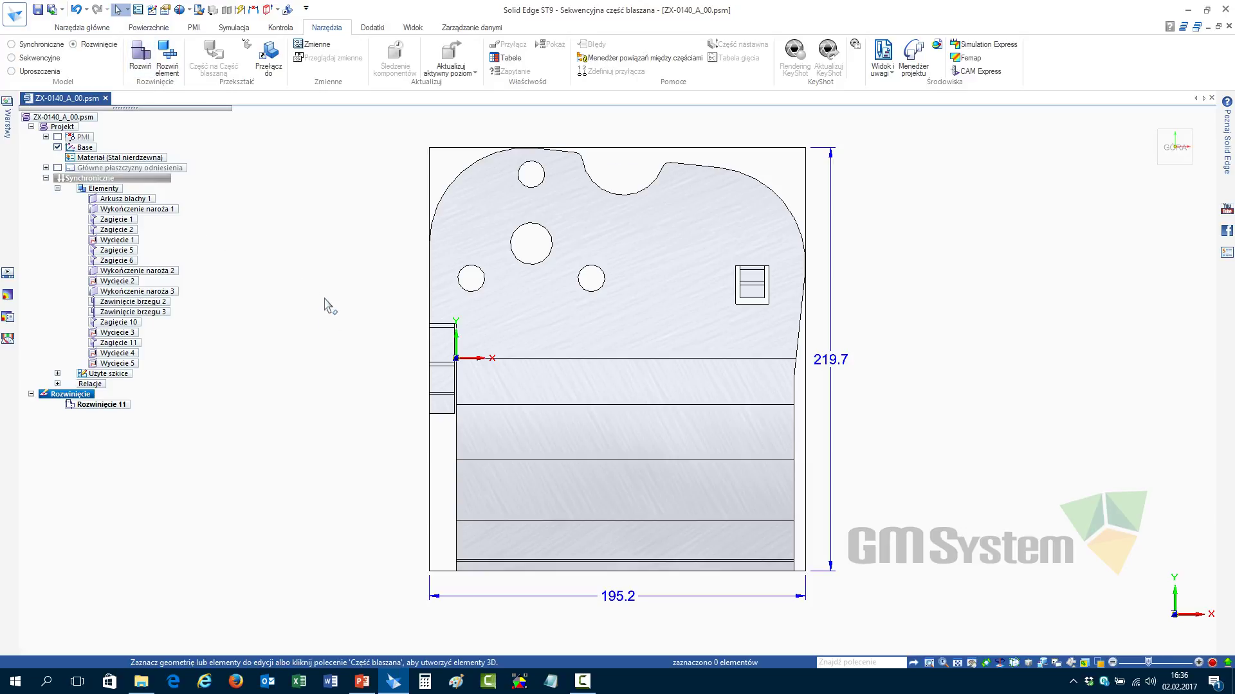
scroll(394, 394, "up", 3)
key("ctrl+shift+a")
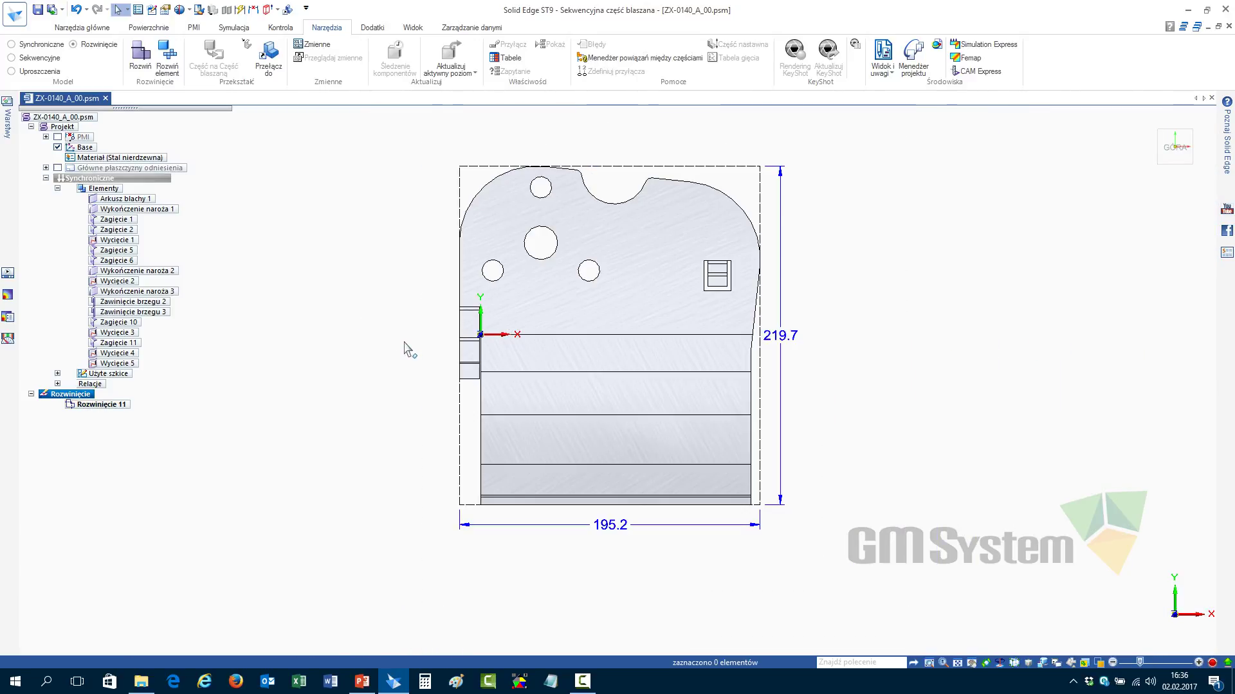
Return to the synchronous model and close ZX-0140_A_00.psm without saving the changes
left_click(13, 44)
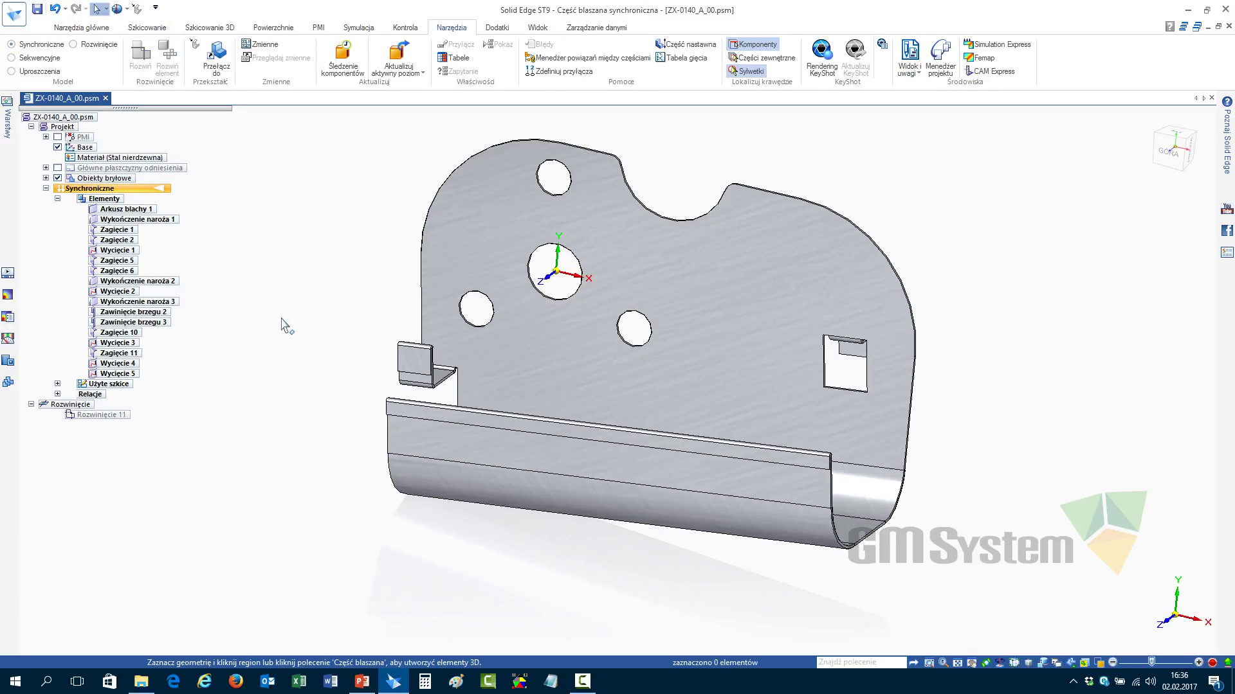
right_click_drag(326, 368, 311, 250)
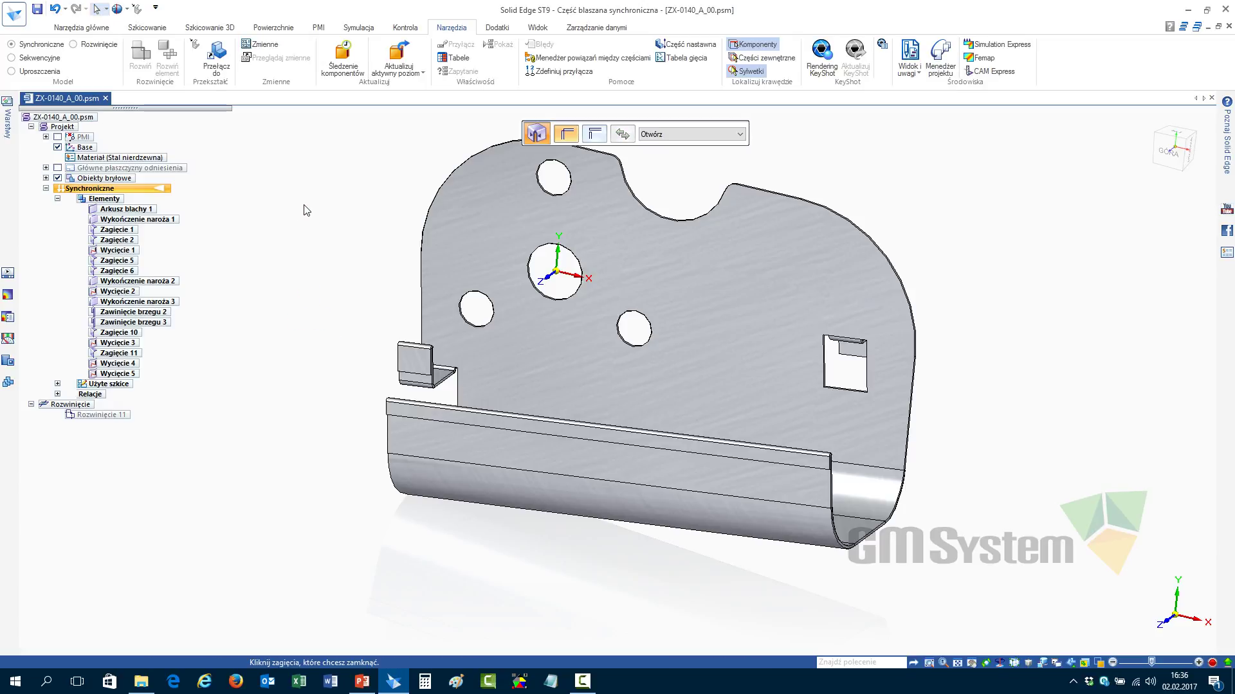
left_click(96, 10)
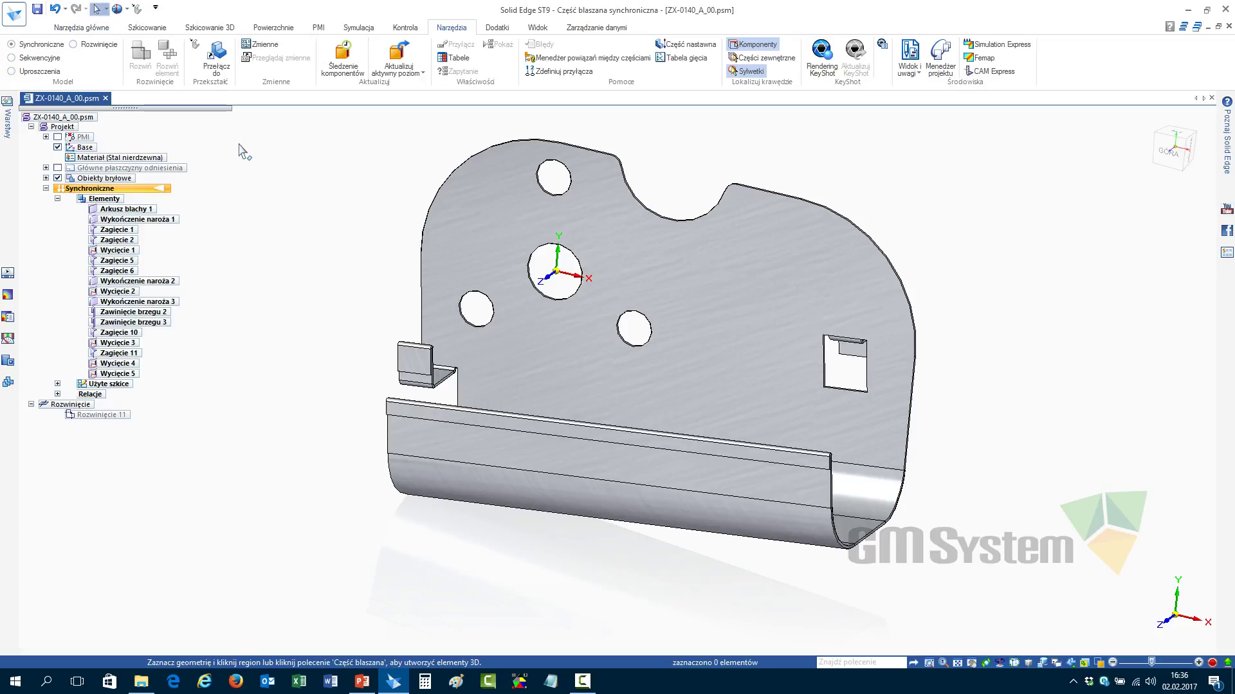
left_click(105, 99)
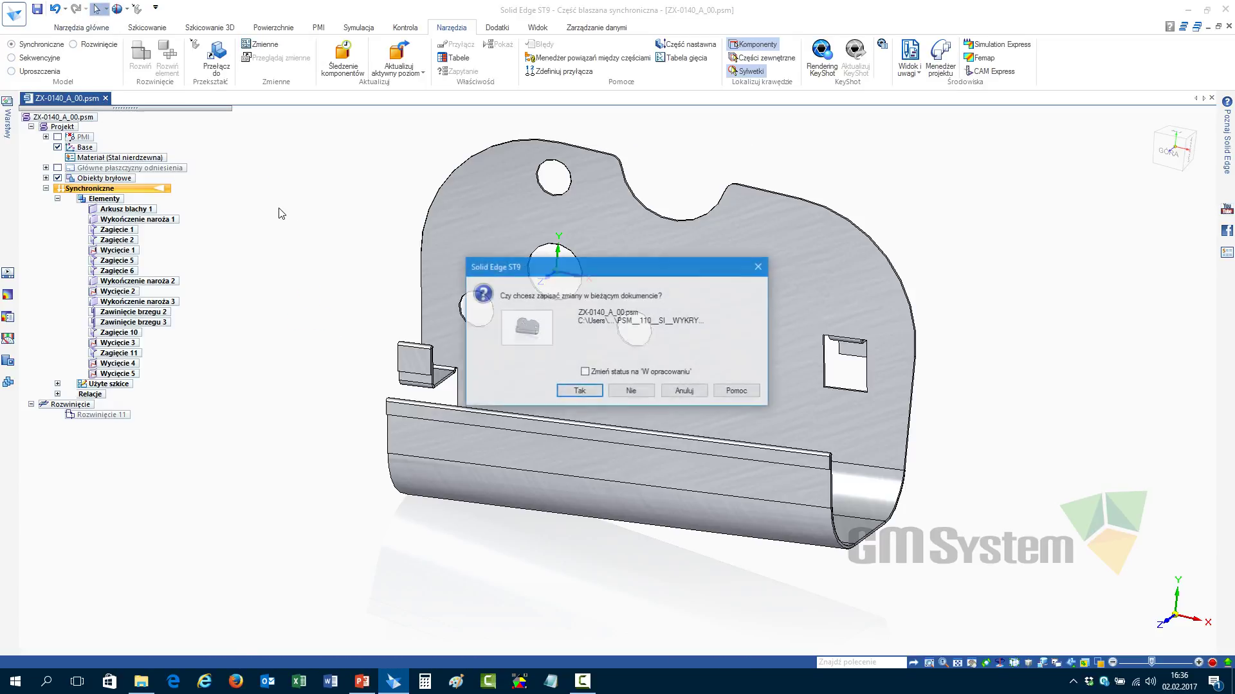
left_click(635, 387)
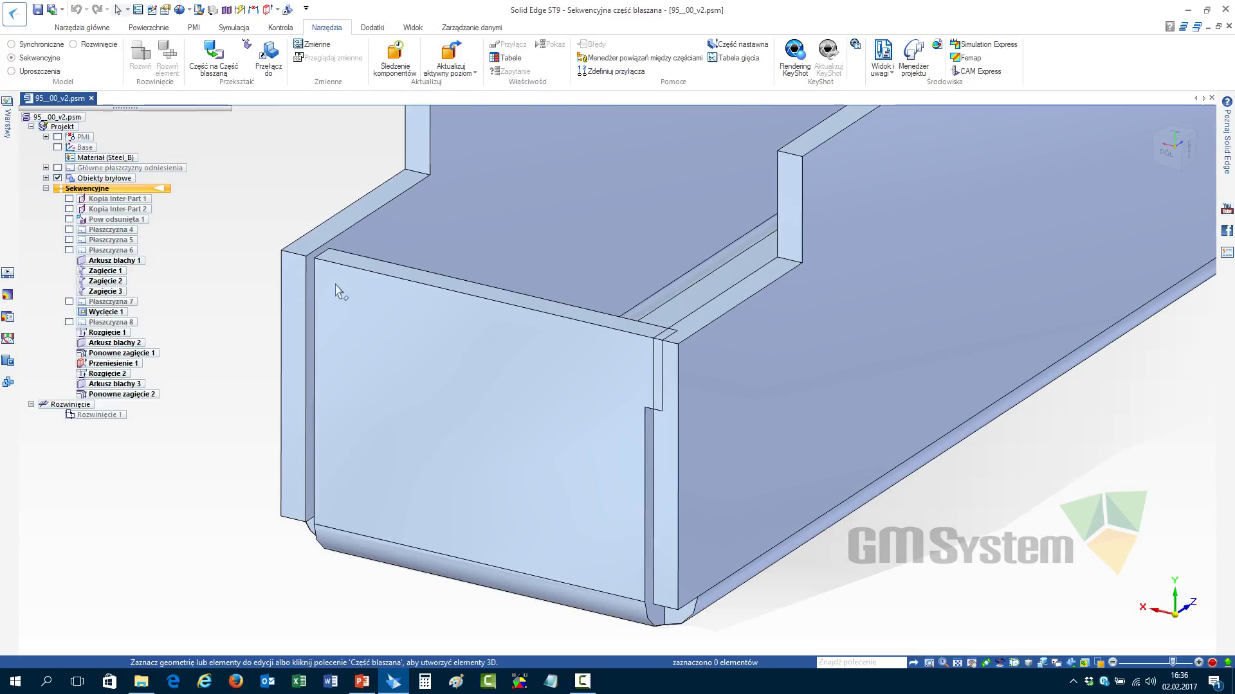
Examine the long channel part and its existing flat pattern in a straight-on view, and return to the ordered model
left_click_drag(955, 521, 931, 473)
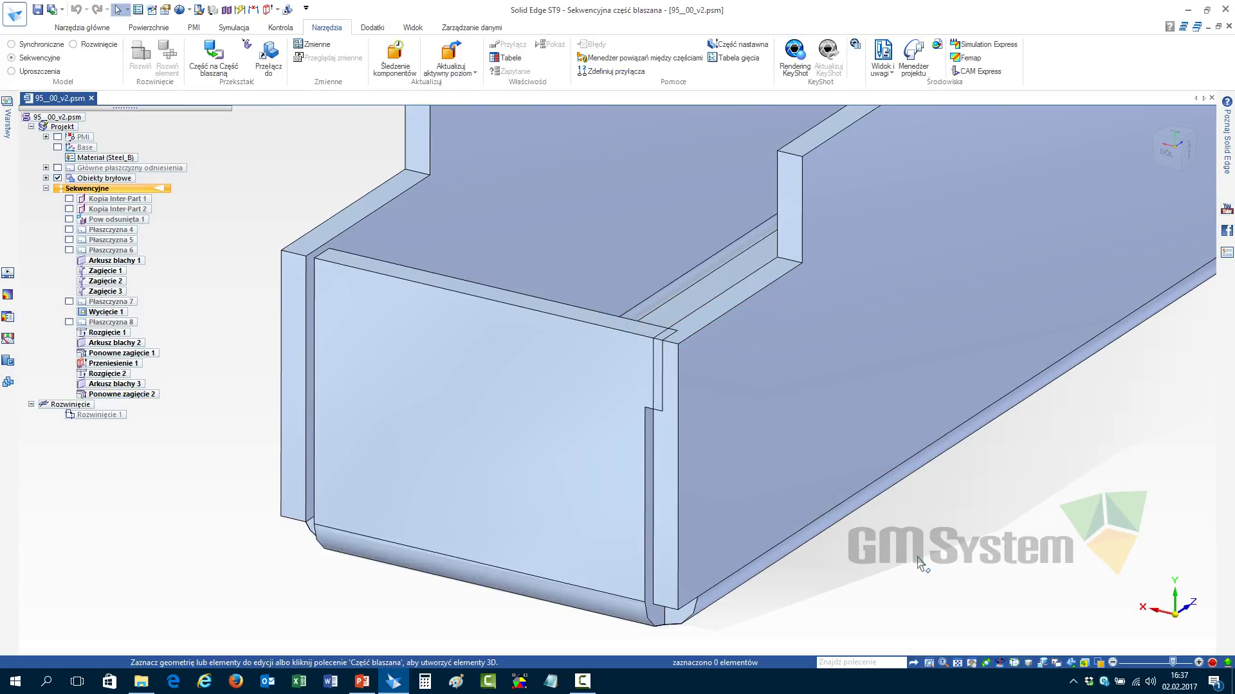
middle_click(1048, 487)
middle_click(1049, 487)
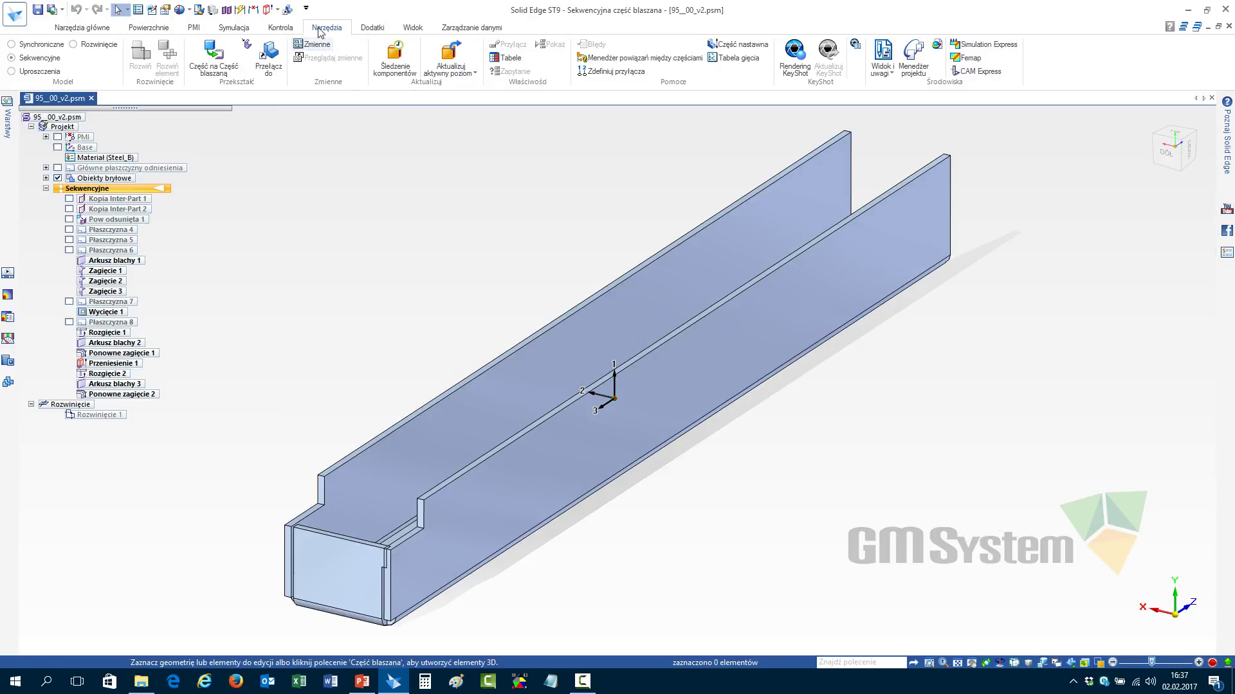
left_click(74, 44)
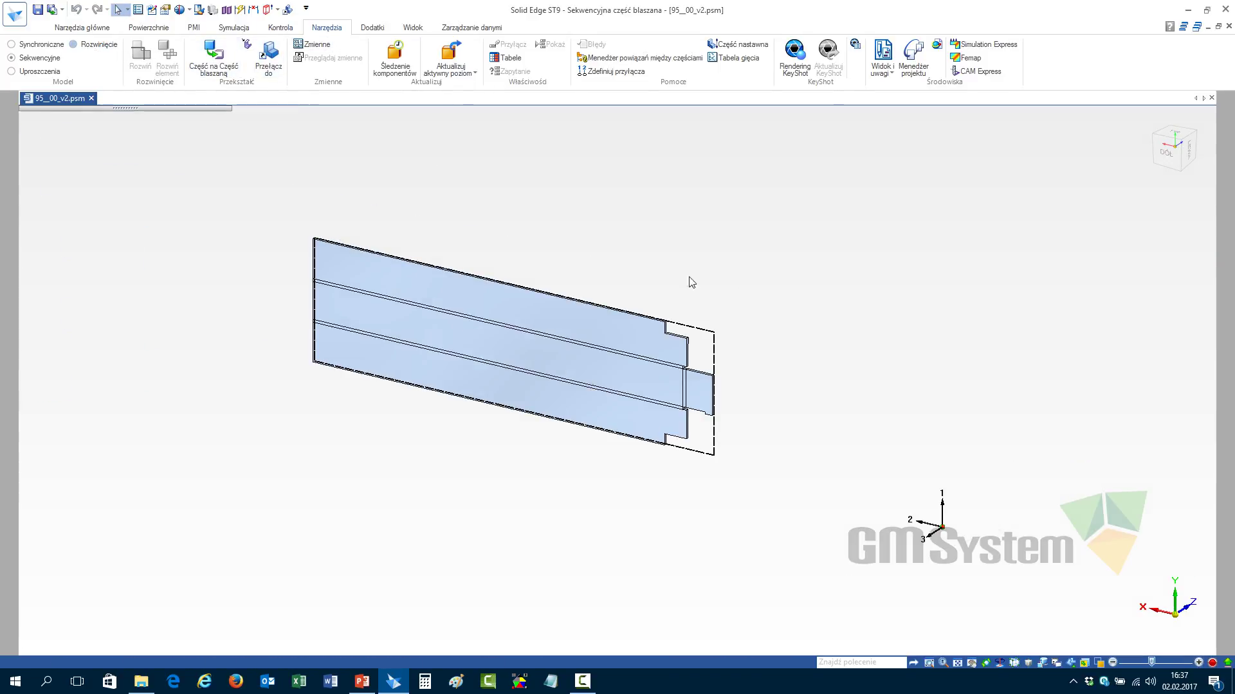
left_click(1170, 153)
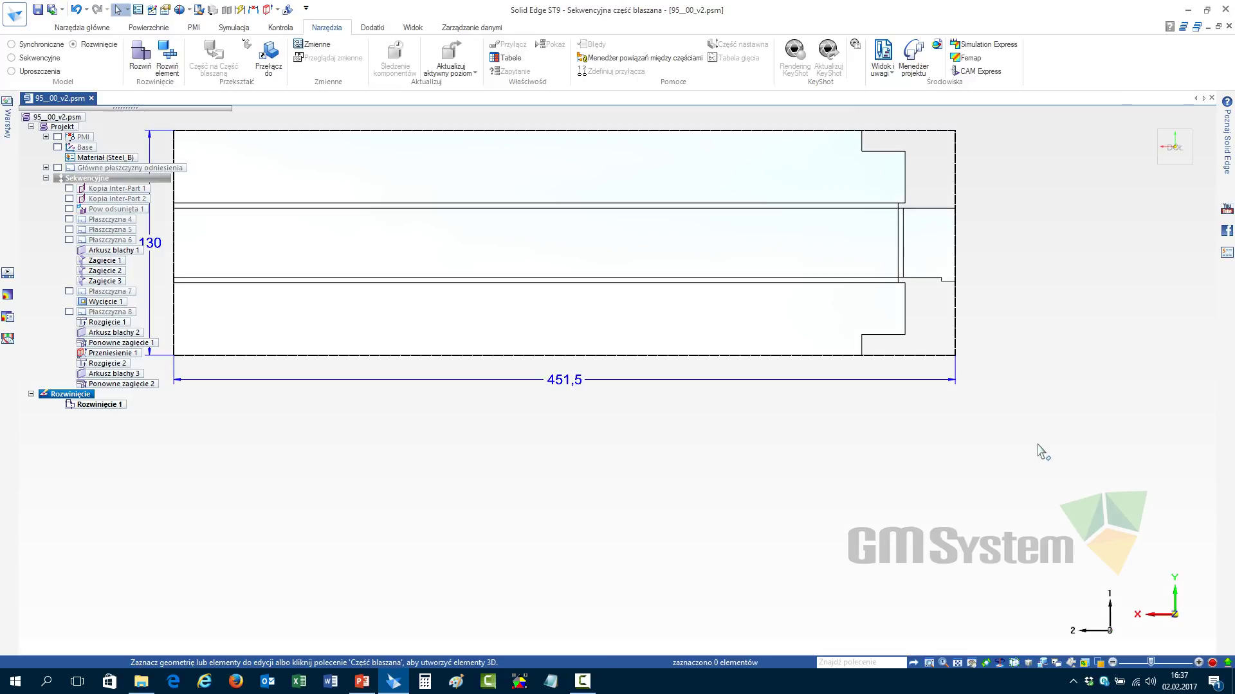
middle_click_drag(705, 515, 813, 573, "shift")
left_click(25, 57)
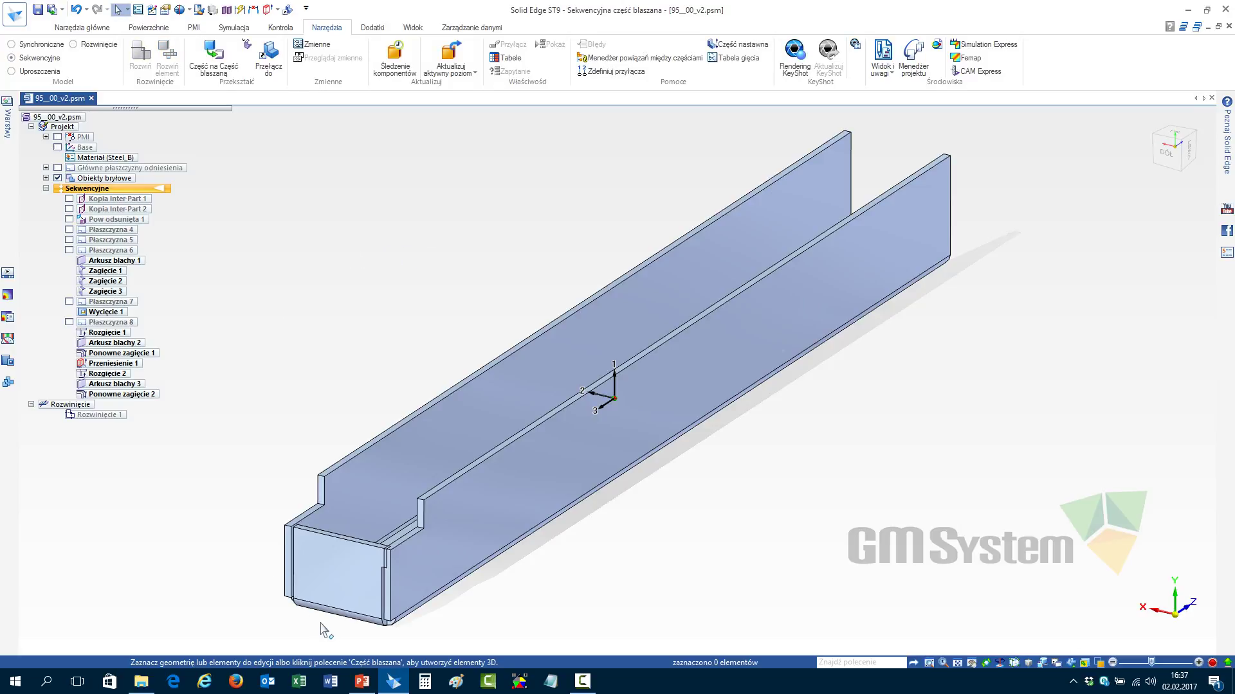
Examine the channel's closed end corner and run a geometry check for errors on all active models
scroll(337, 637, "up", 10)
scroll(565, 217, "up", 3)
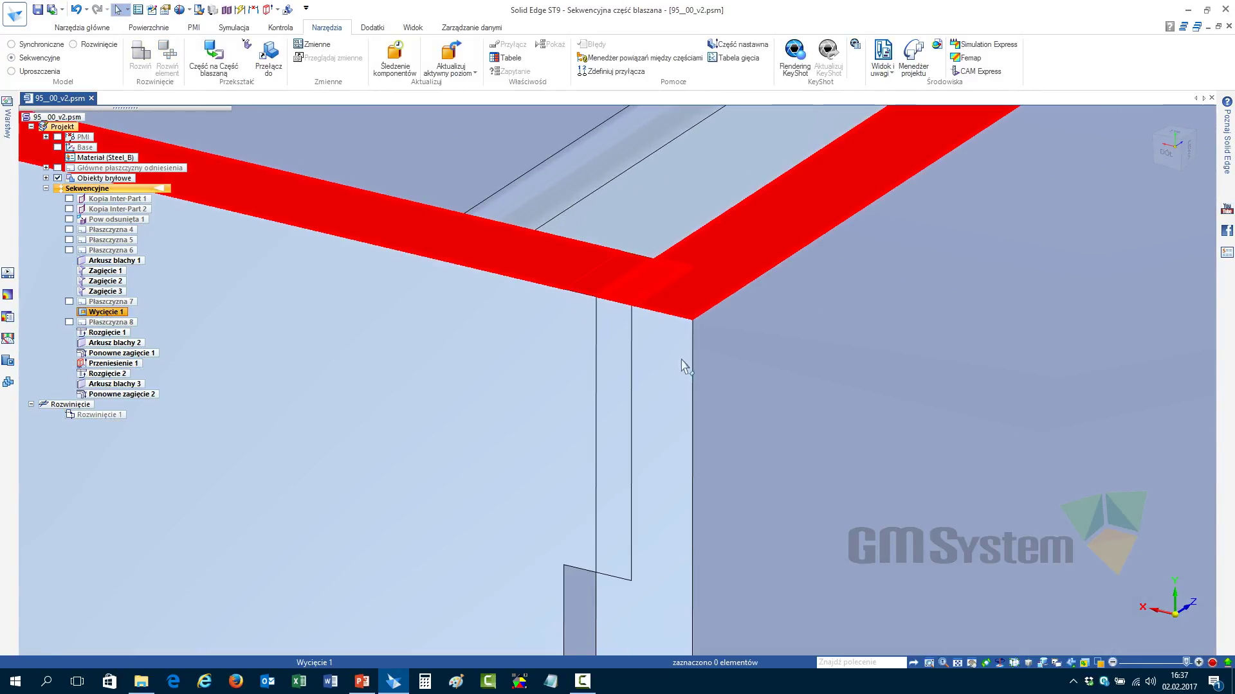
scroll(601, 358, "down", 5)
scroll(520, 503, "down", 8)
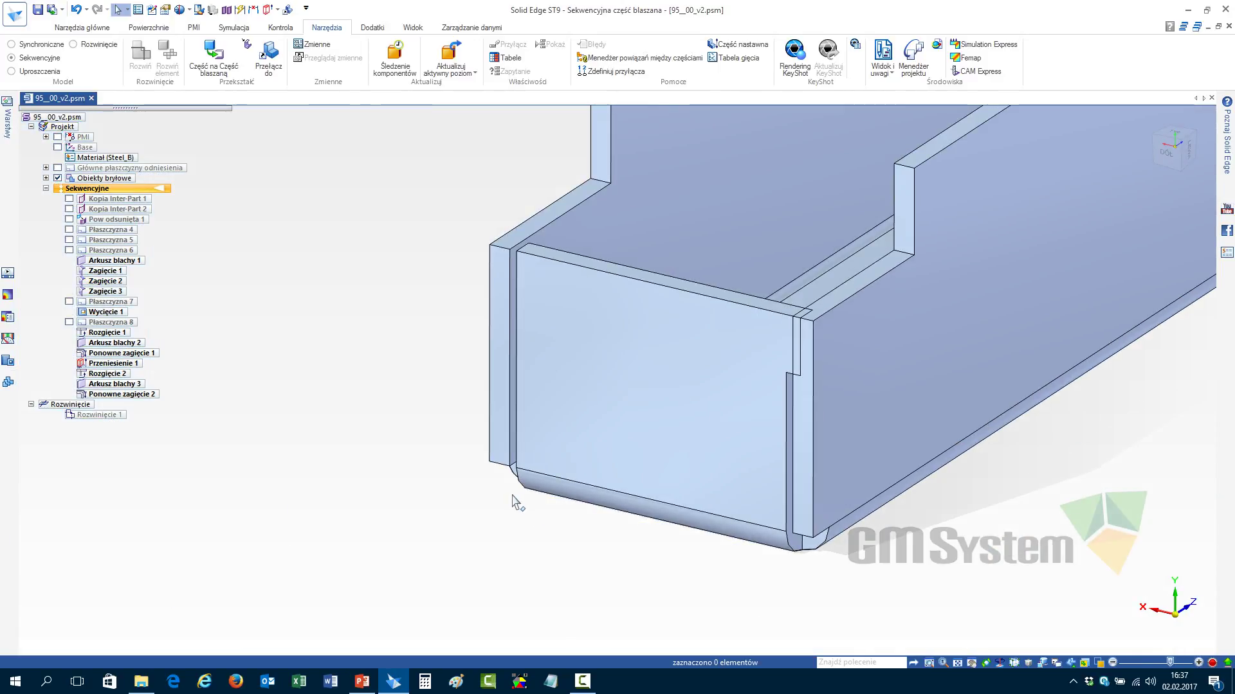
middle_click_drag(482, 315, 437, 341, "shift")
scroll(413, 358, "up", 3)
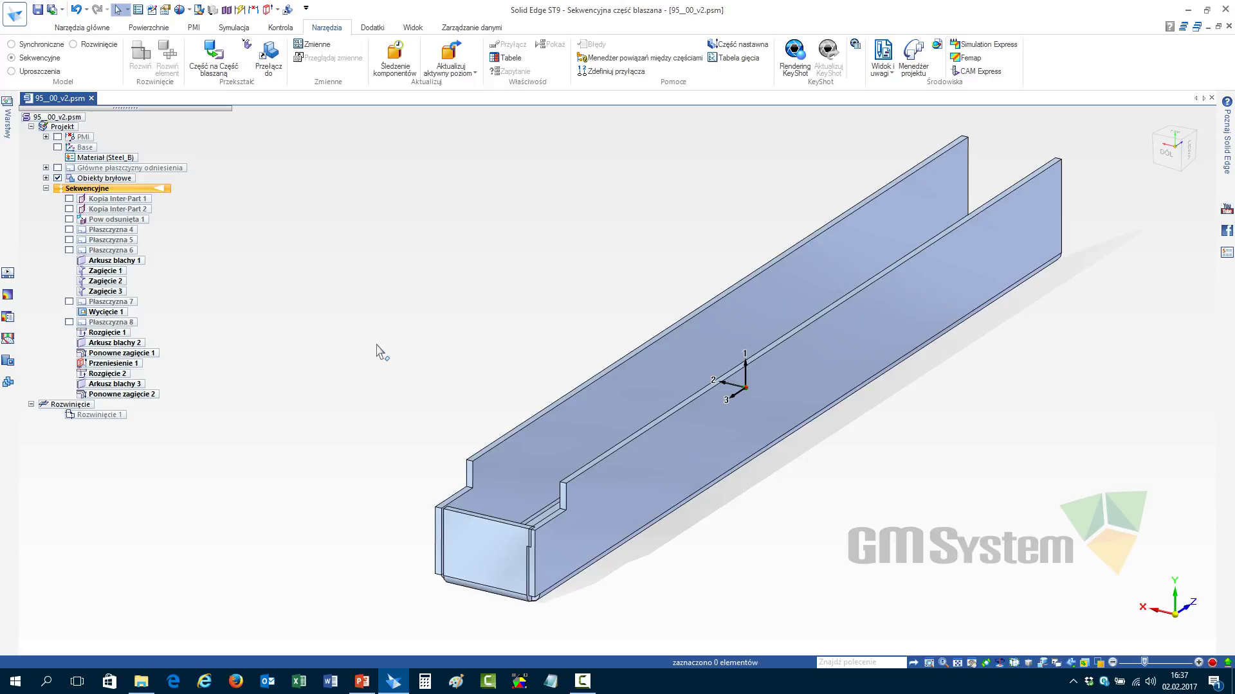
left_click(281, 27)
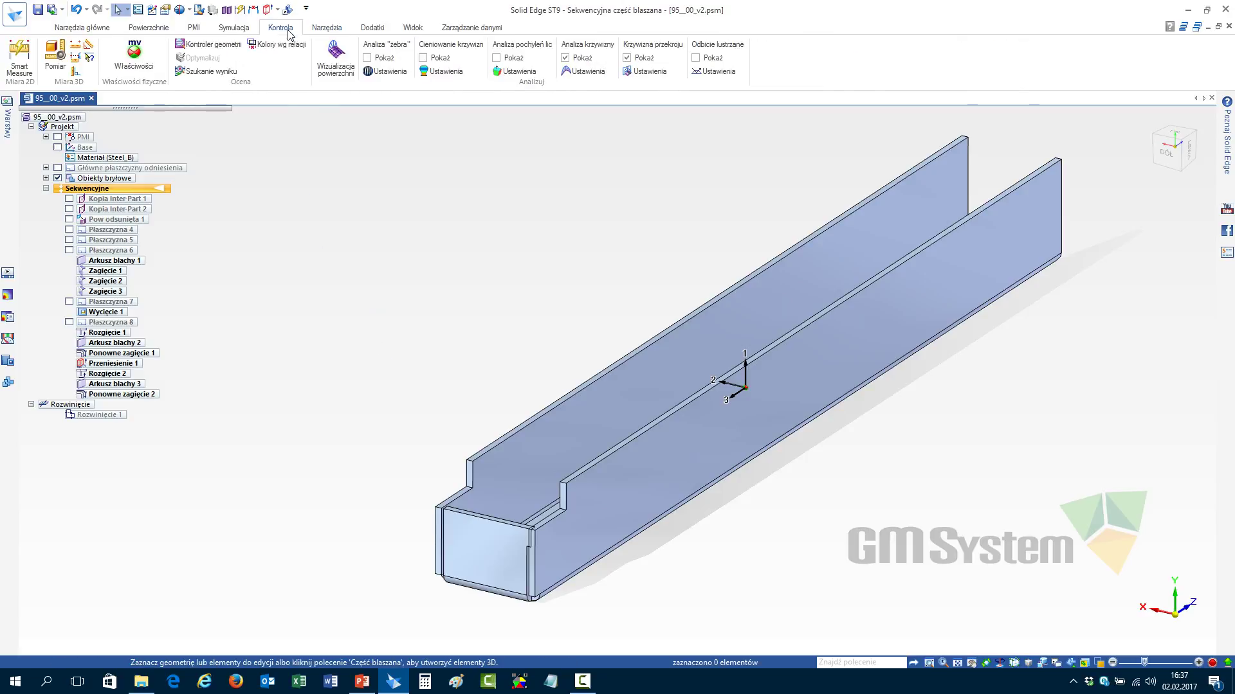
left_click(207, 44)
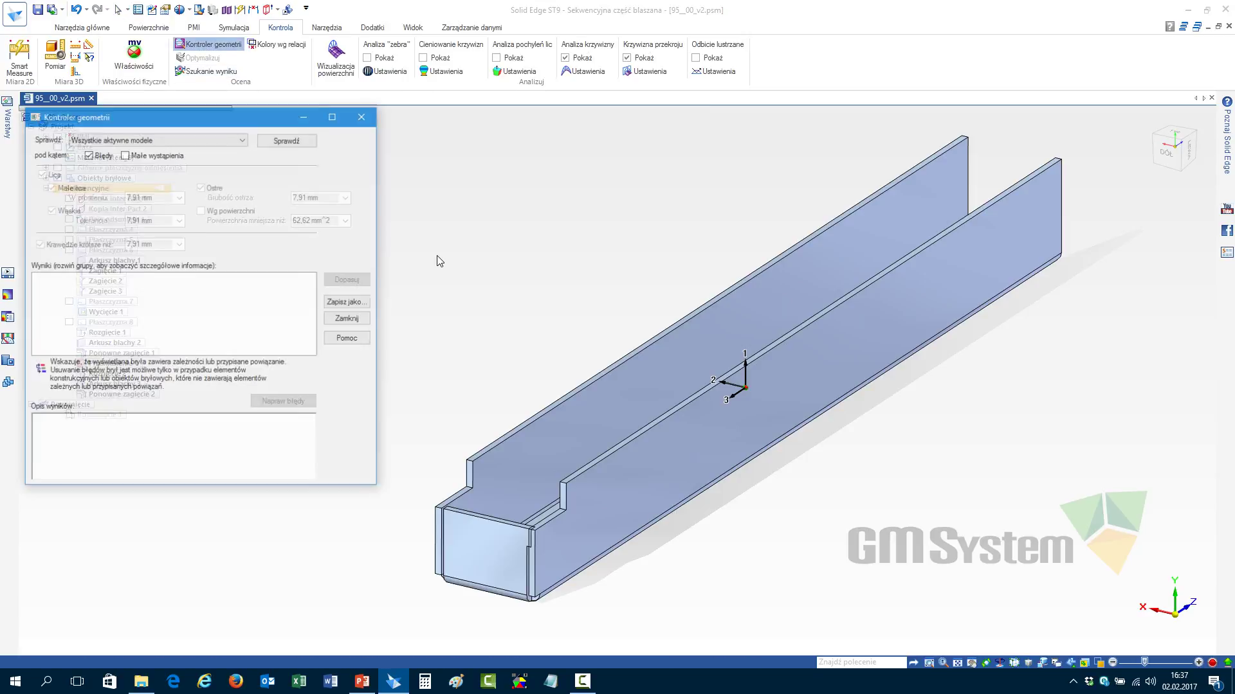
left_click(331, 179)
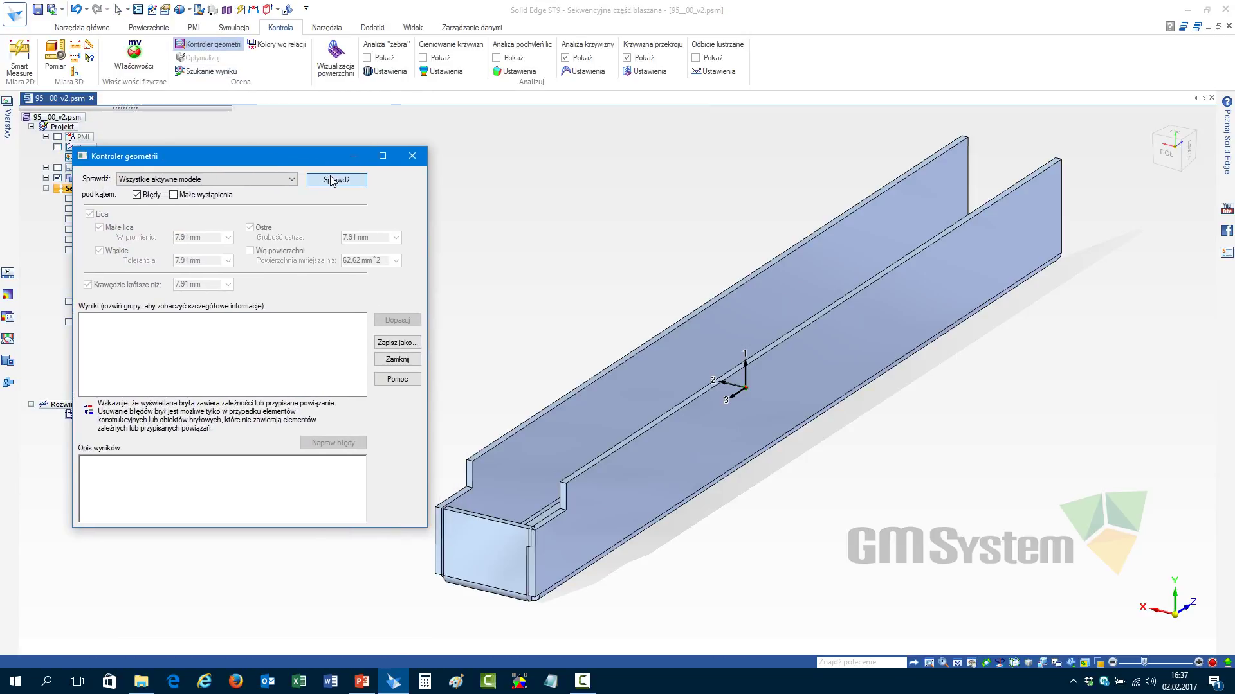
Expand the check result for 95__00_v2.psm, examine the highlighted faces at the overlapping corner, and close the inspector
left_click(101, 460)
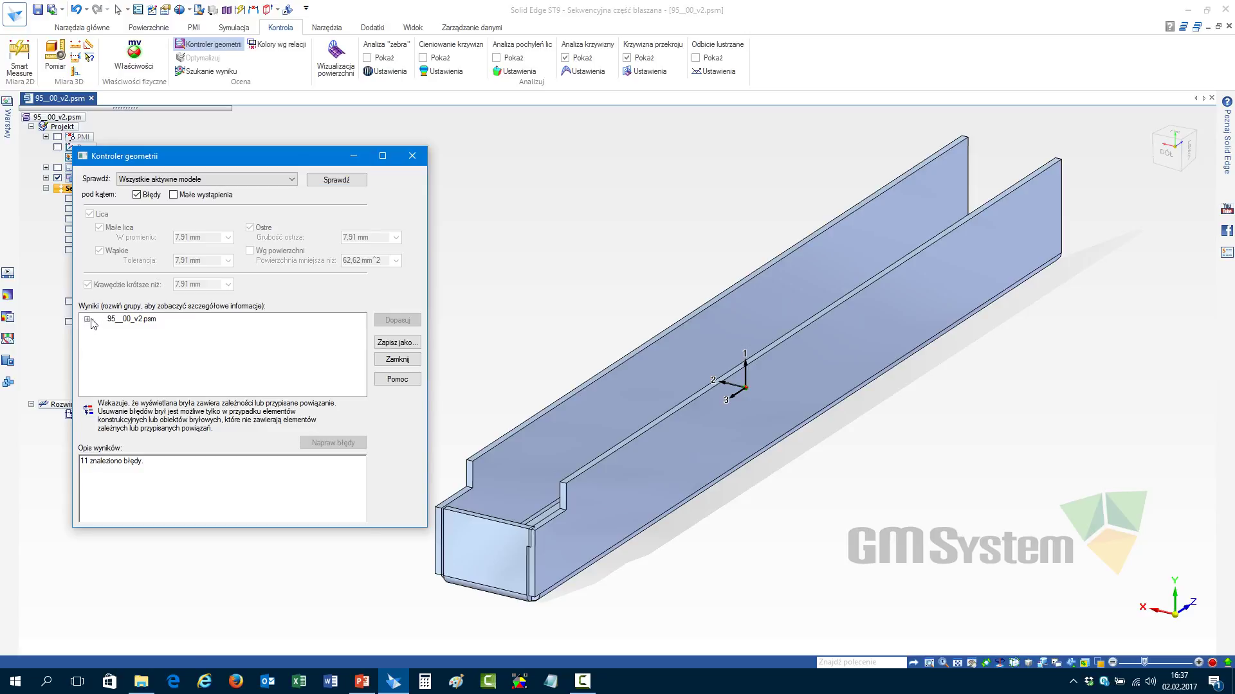
left_click(88, 320)
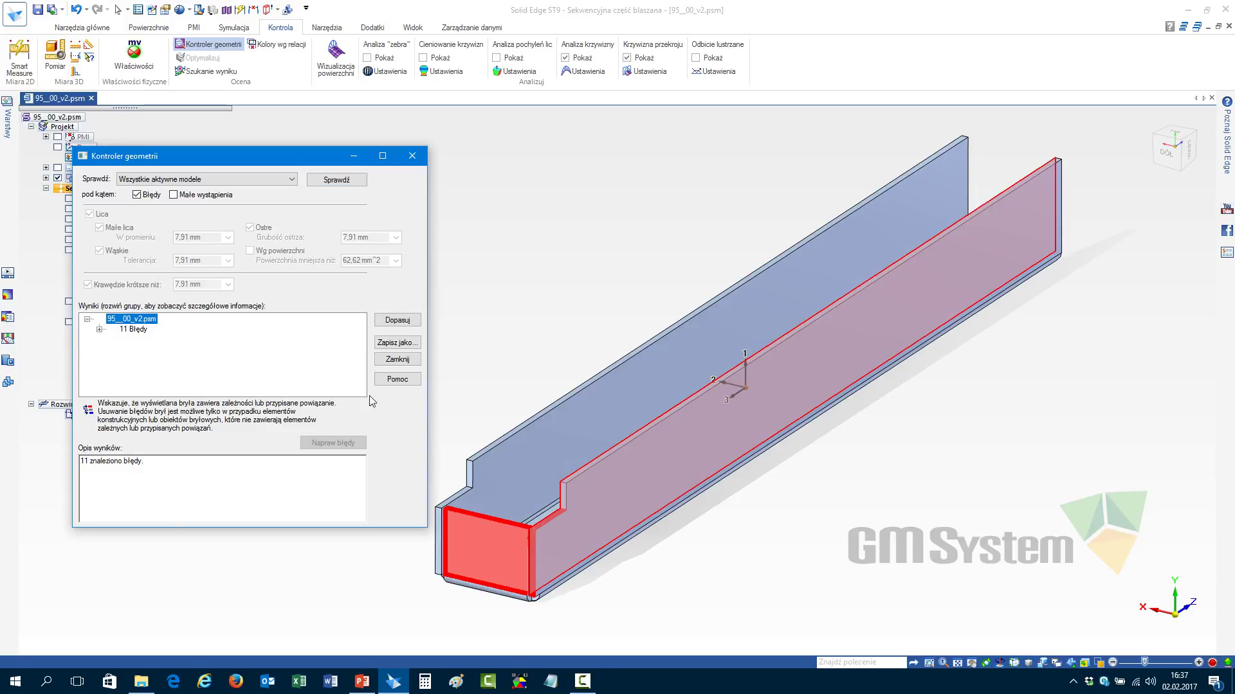
scroll(519, 544, "up", 10)
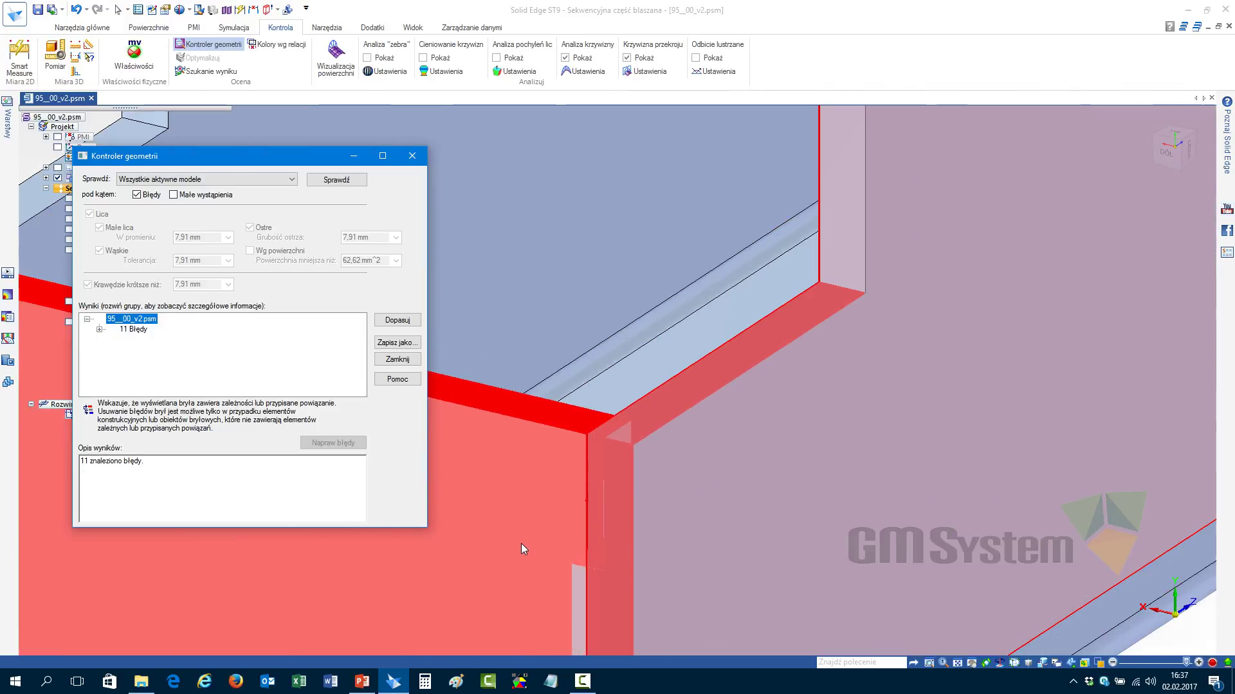
scroll(716, 363, "down", 5)
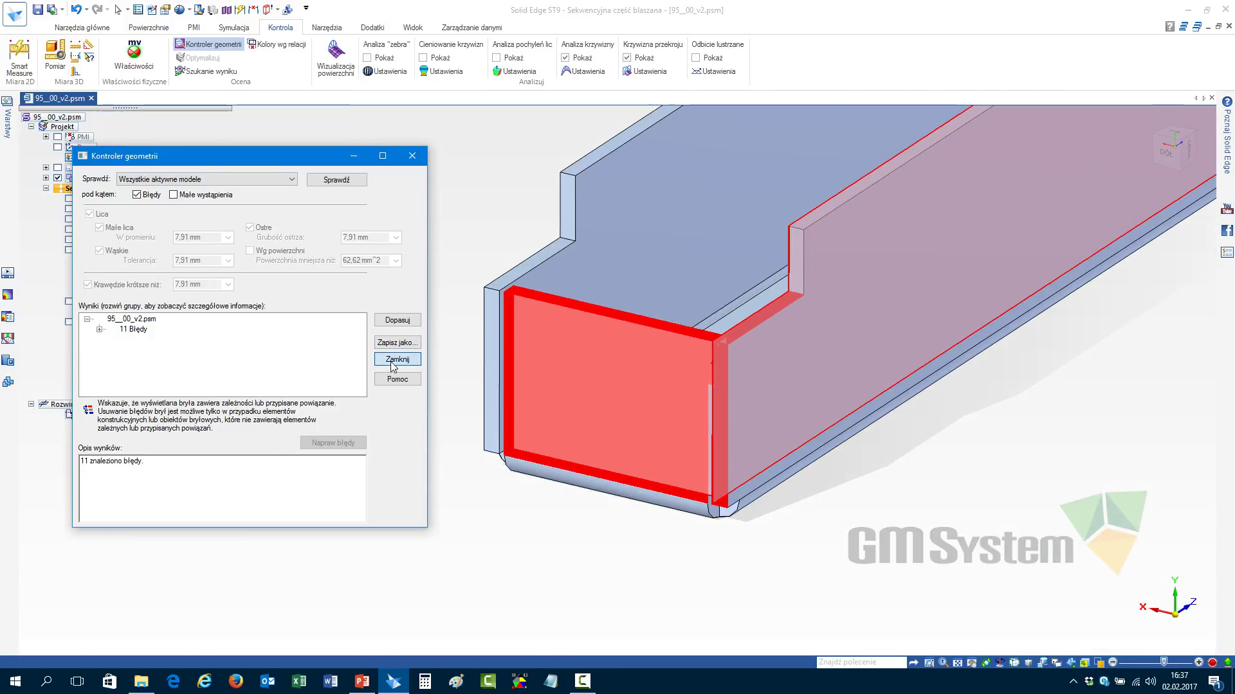
left_click(393, 359)
Move the side face of the end plate's small overlapping tab inward to the corner point of the notch below it
left_click(642, 59)
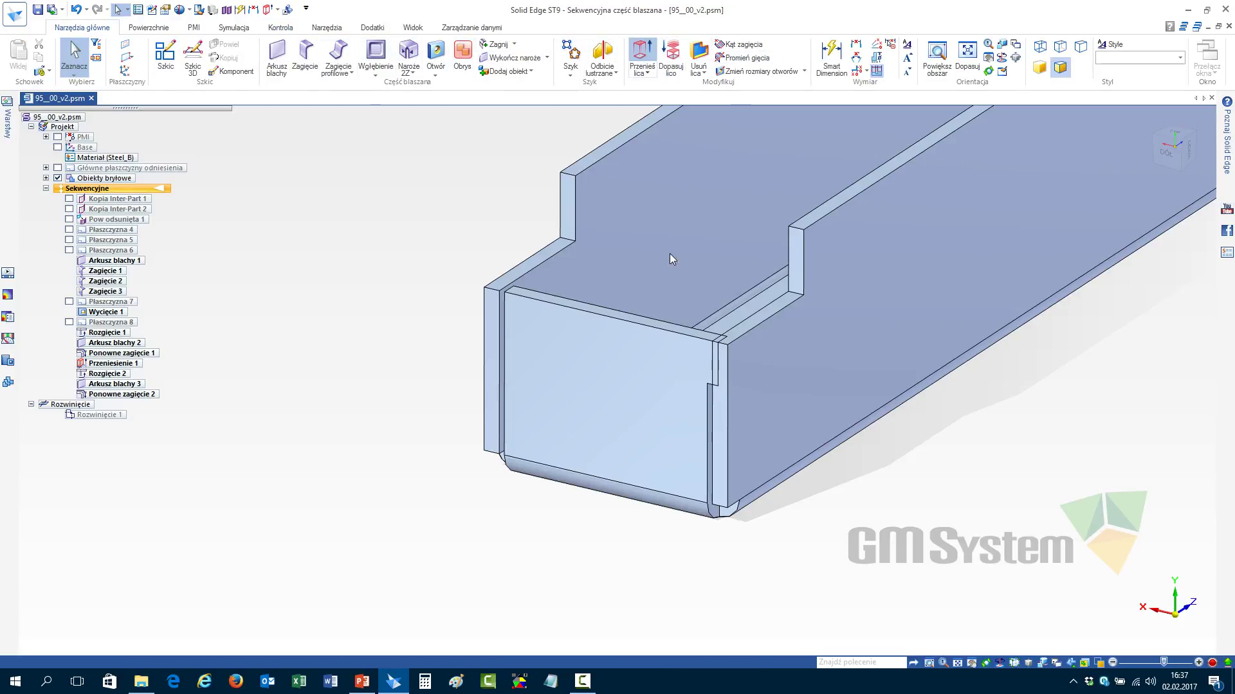
scroll(707, 361, "up", 5)
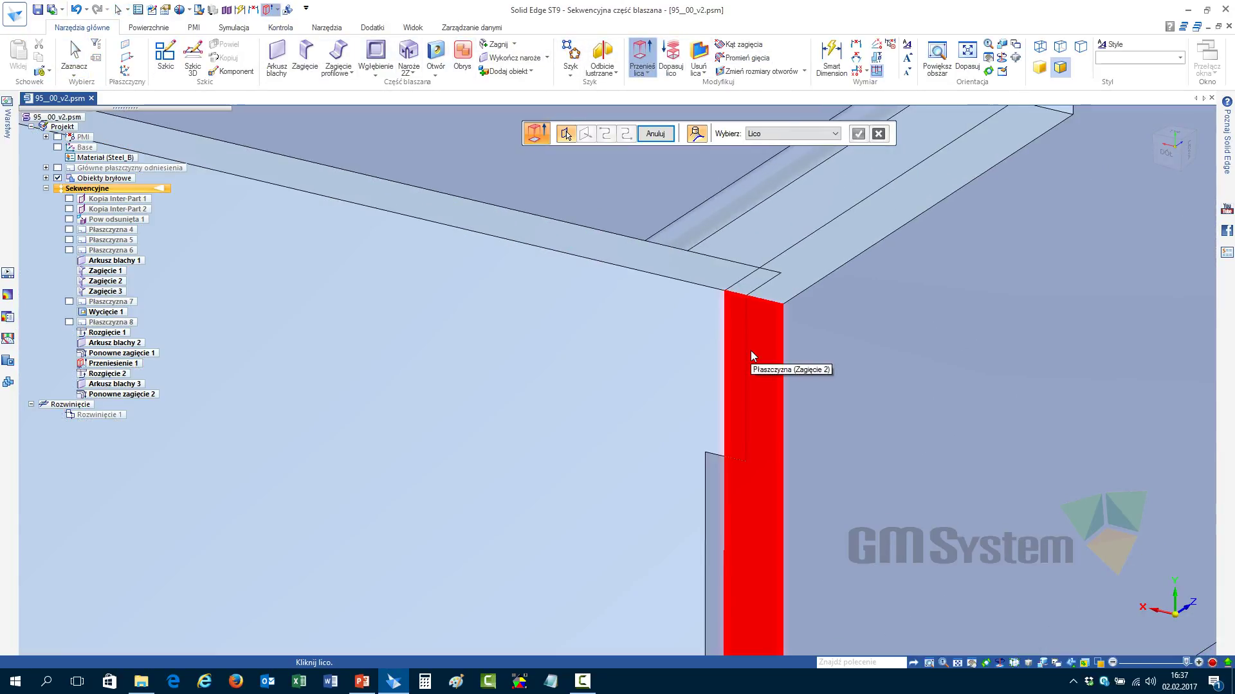
right_click(751, 353)
left_click(803, 371)
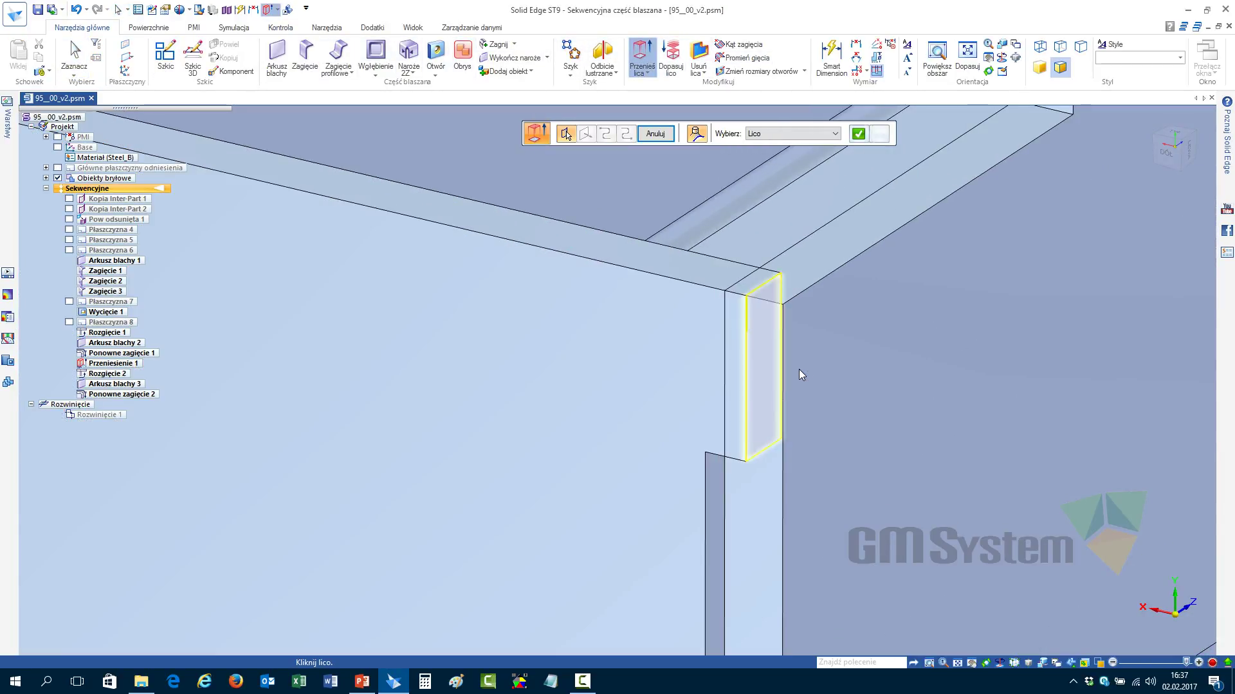
right_click(728, 449)
left_click(712, 450)
scroll(598, 441, "down", 5)
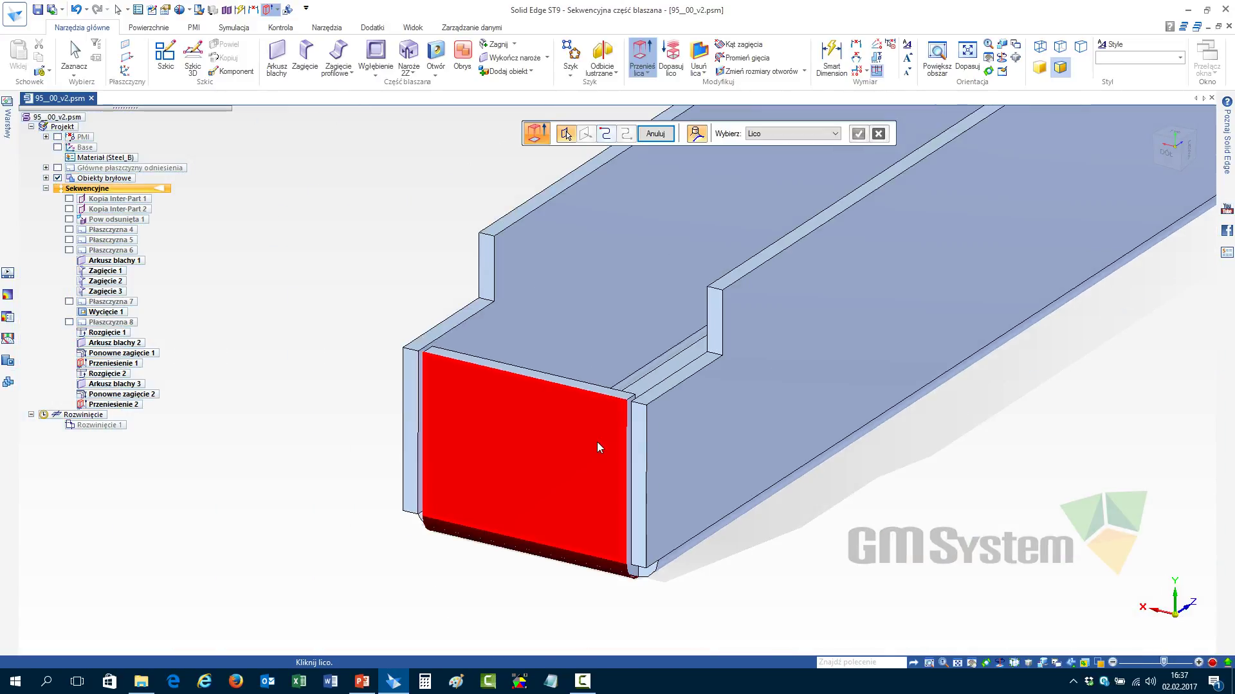
left_click(74, 57)
Repeat the geometry check for errors on the corrected channel and close the inspector
scroll(371, 431, "down", 2)
middle_click_drag(383, 388, 329, 504, "shift")
scroll(337, 485, "down", 1)
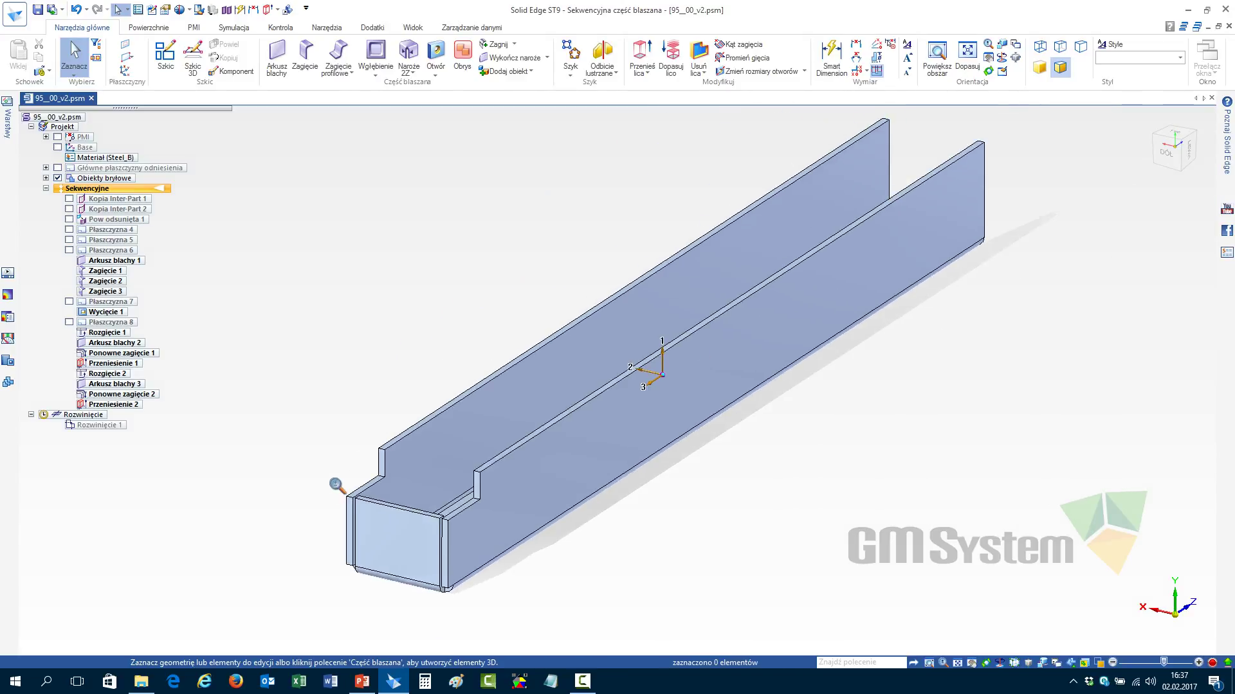
left_click(326, 27)
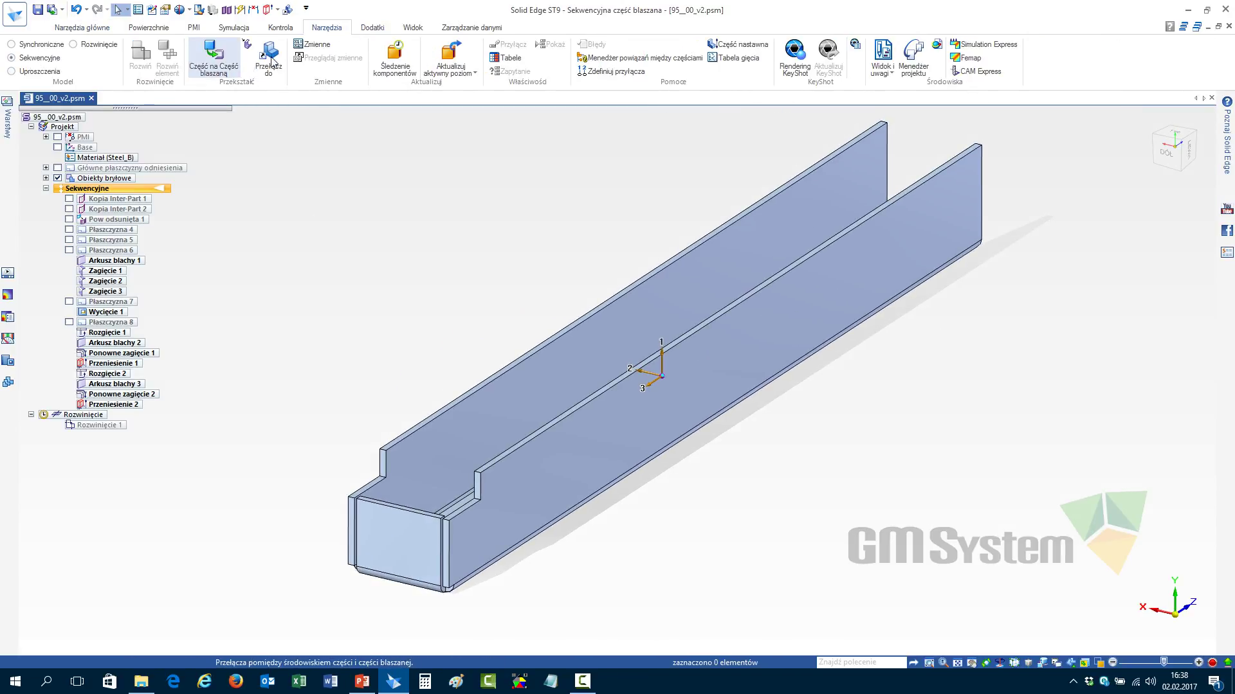
left_click(286, 27)
left_click(206, 45)
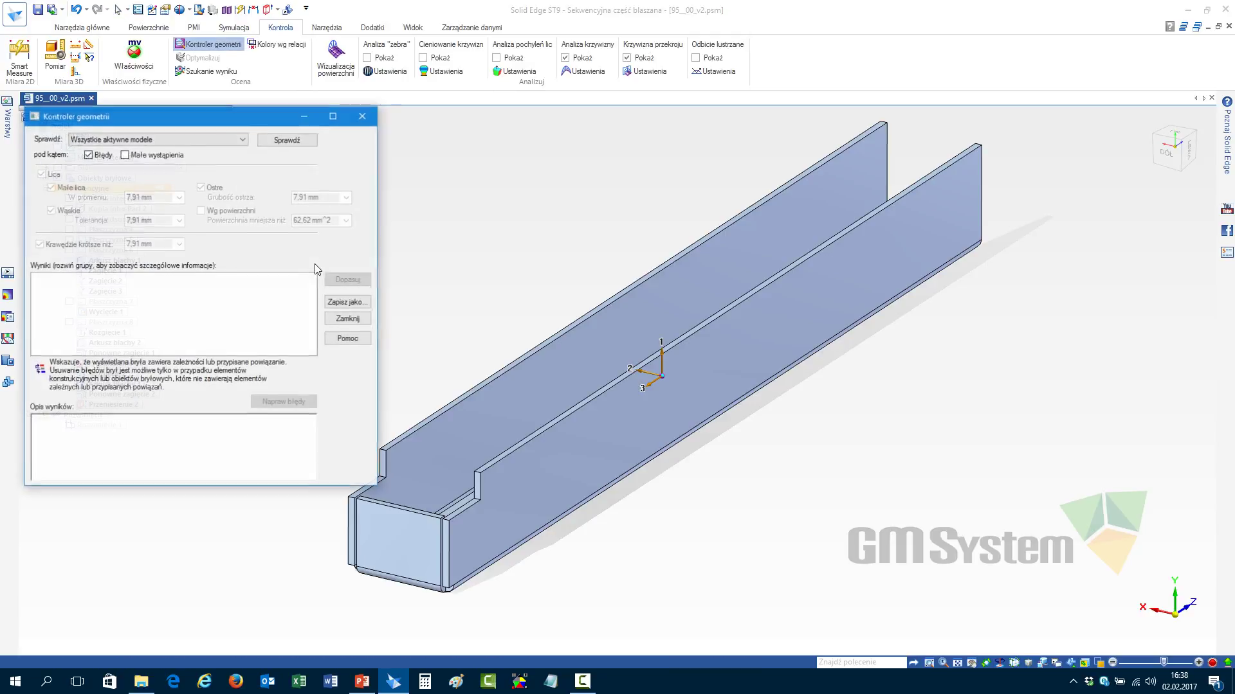
left_click(287, 140)
left_click_drag(193, 420, 226, 419)
left_click(348, 318)
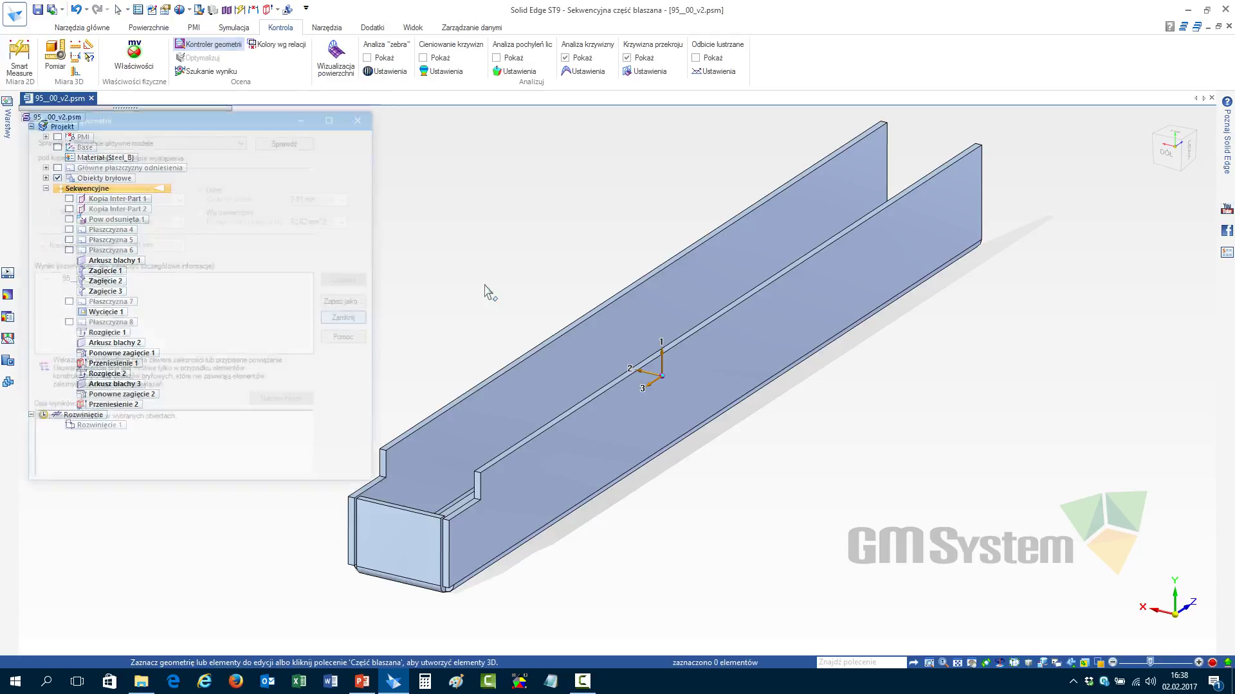
Close 95__00_v2.psm without saving and open the part __ST9_Etch Across Face__AB_95-1__ini.psm
left_click(78, 28)
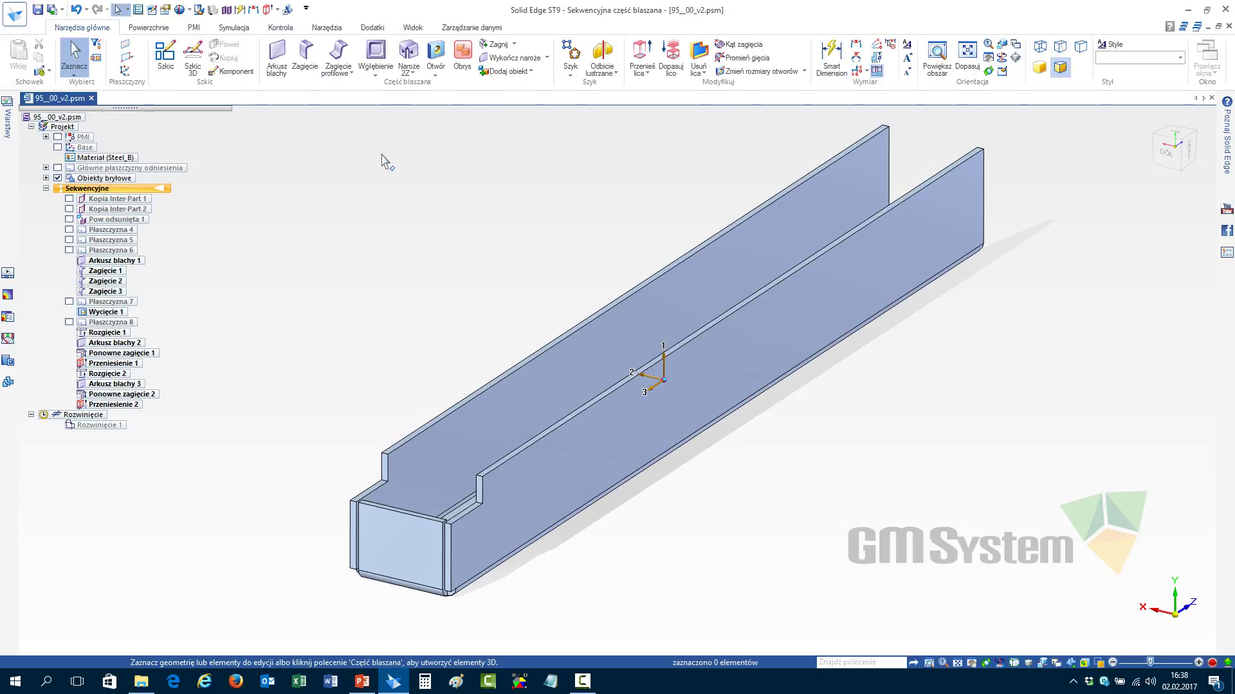
right_click_drag(387, 165, 401, 302)
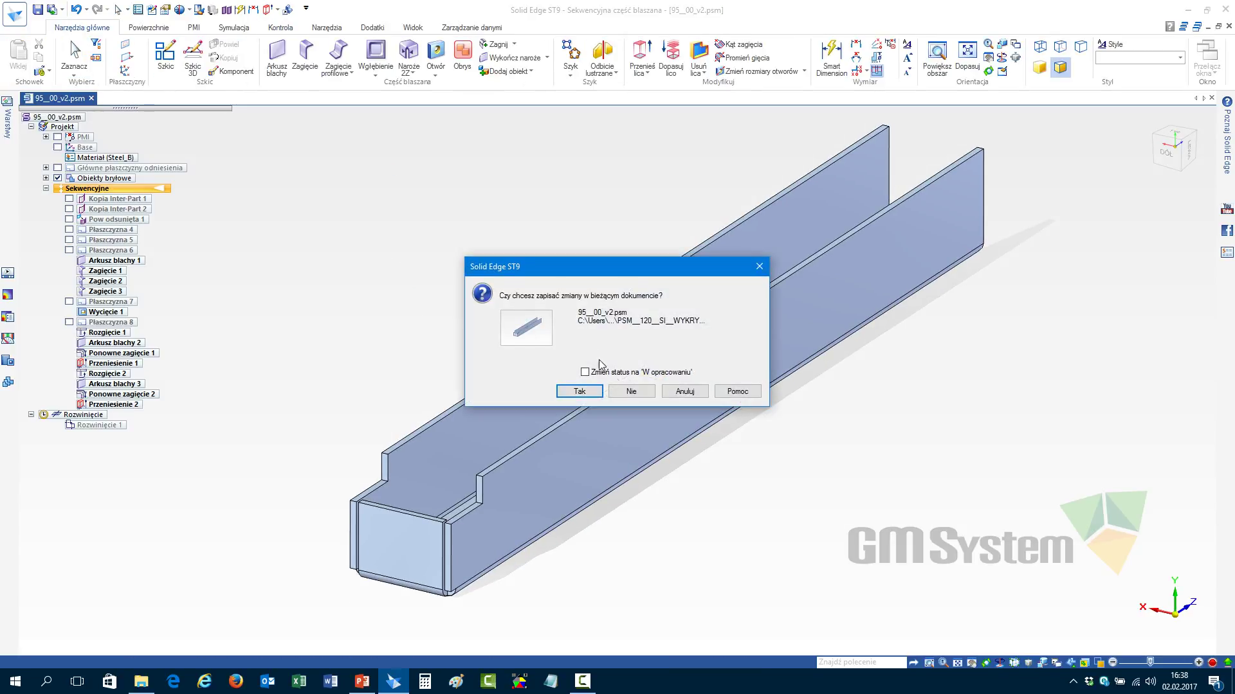
left_click(629, 390)
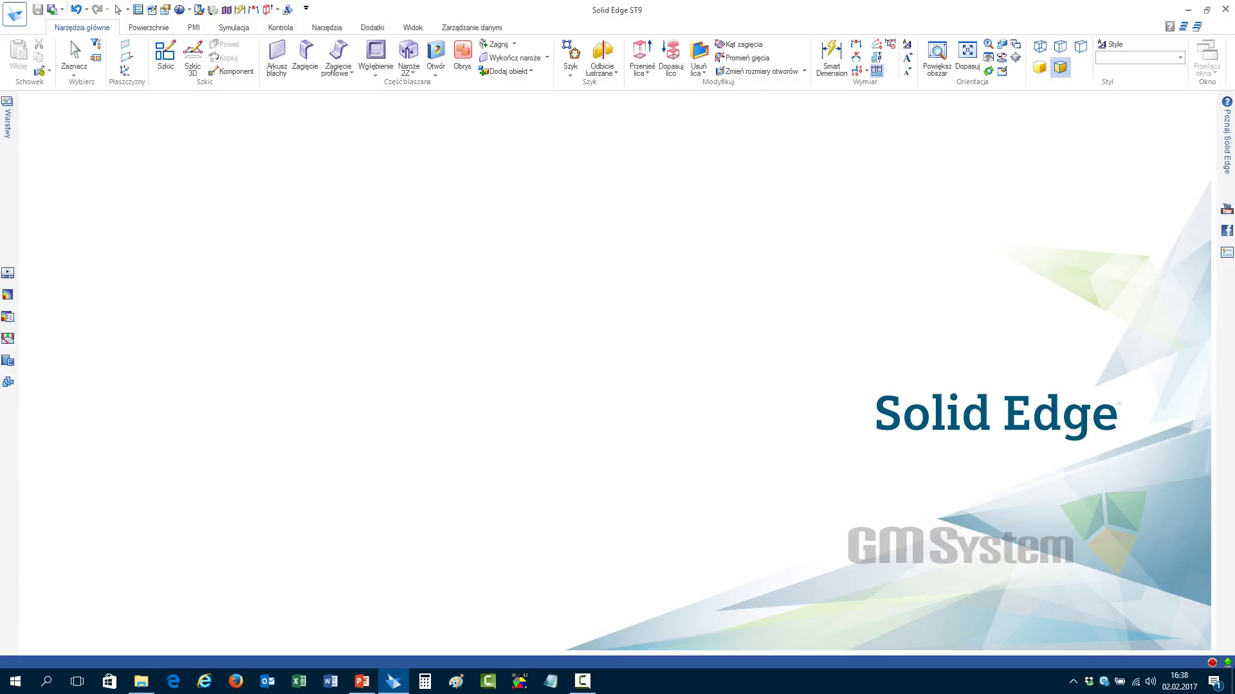
key("alt+f")
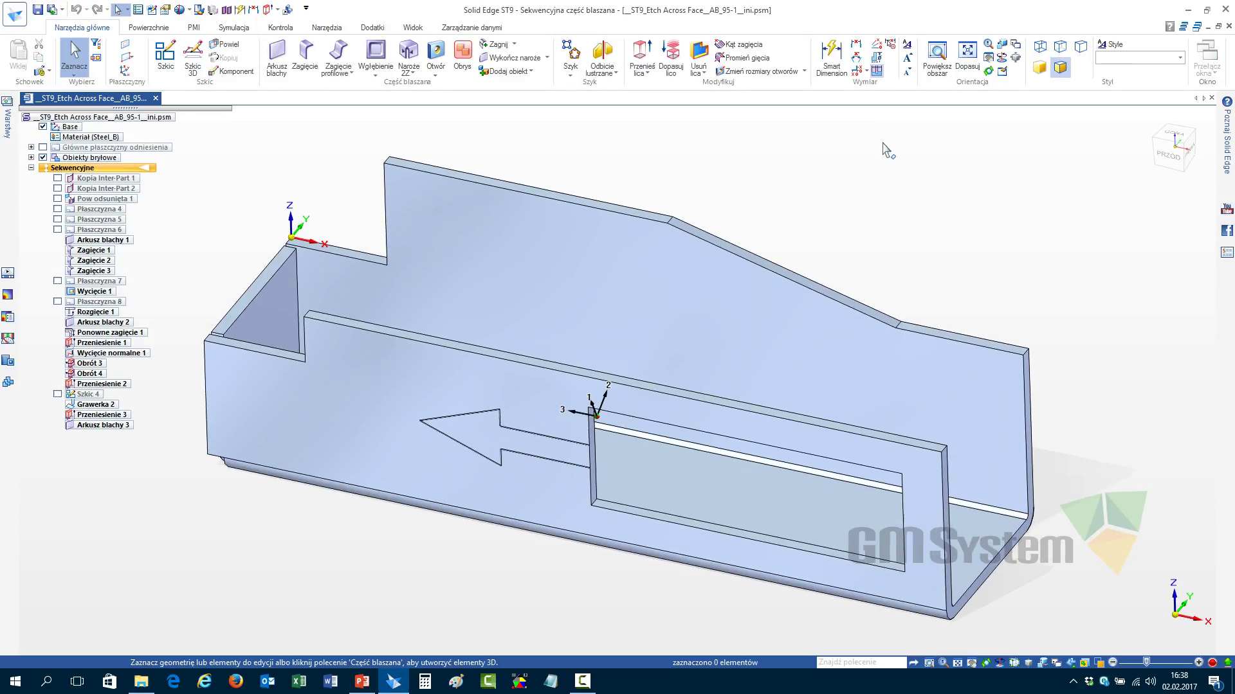
Create a flat pattern from the tall back wall's inner face, with the X axis and origin on its sloping upper edge
key("ctrl+j")
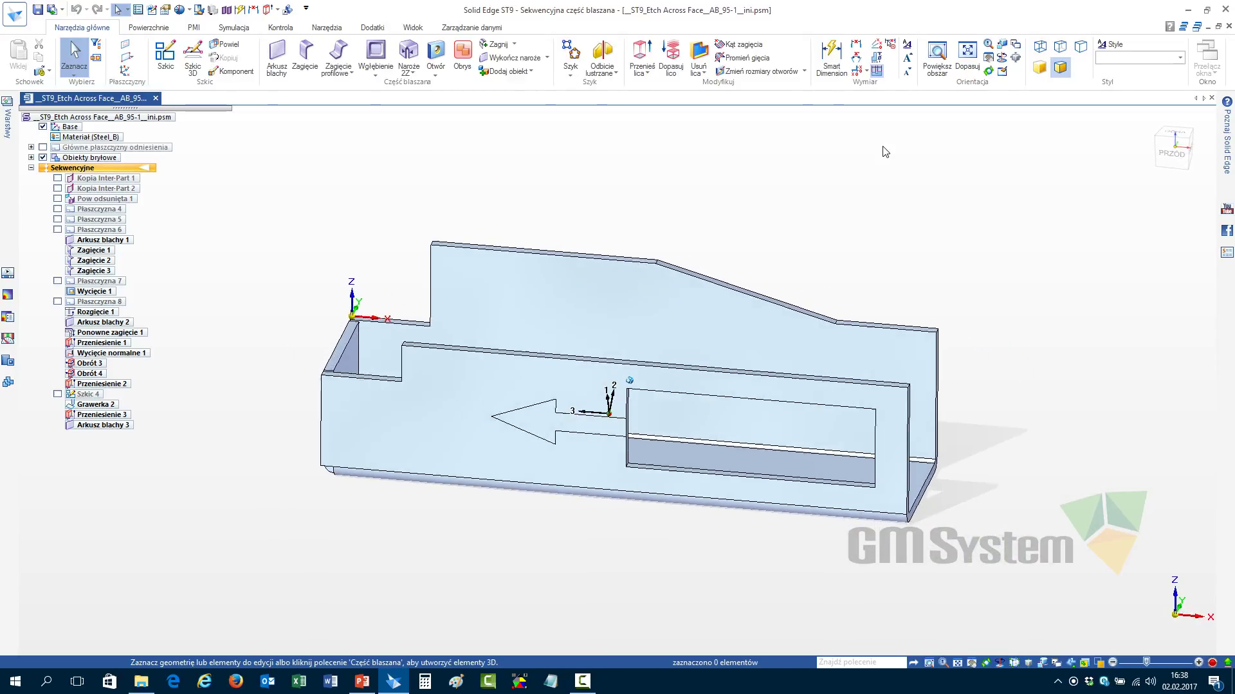
left_click(342, 29)
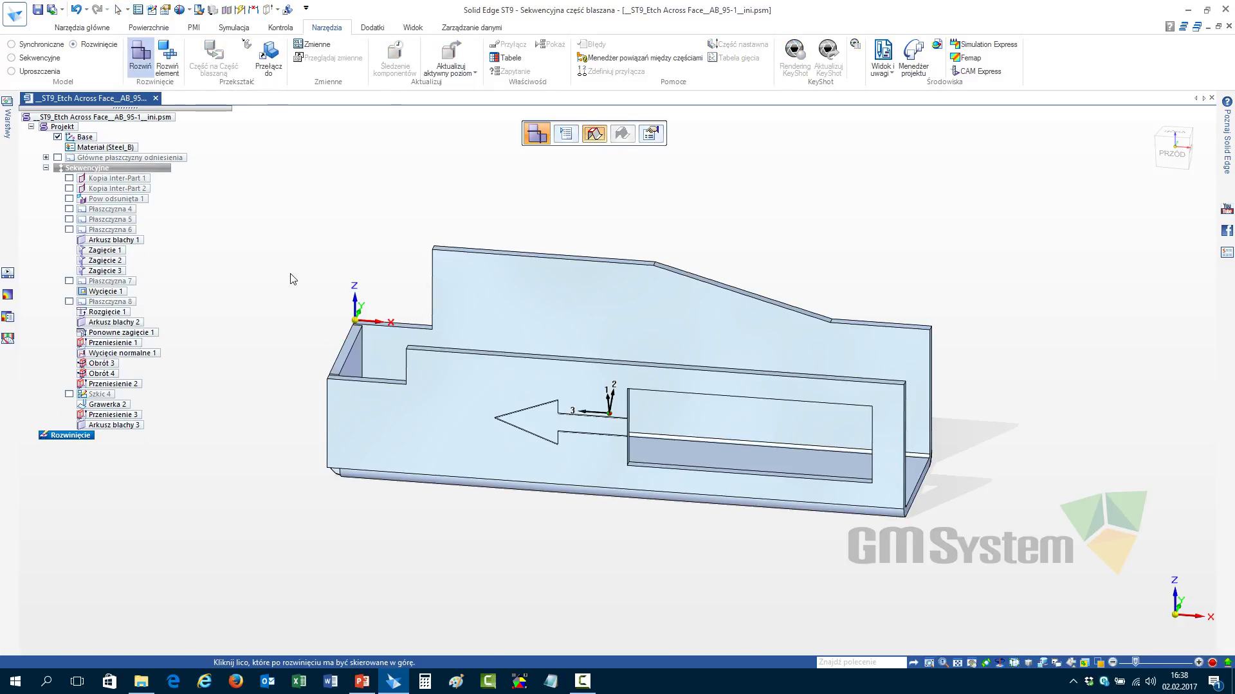
left_click(665, 306)
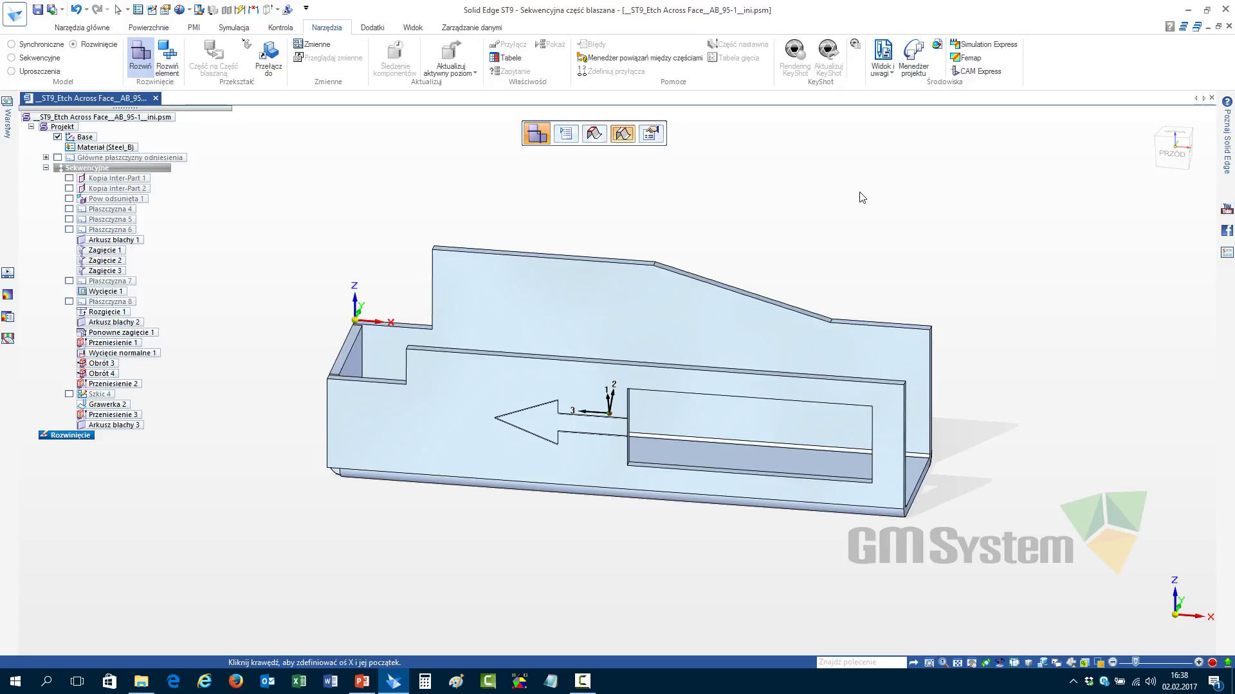
middle_click_drag(788, 263, 660, 277)
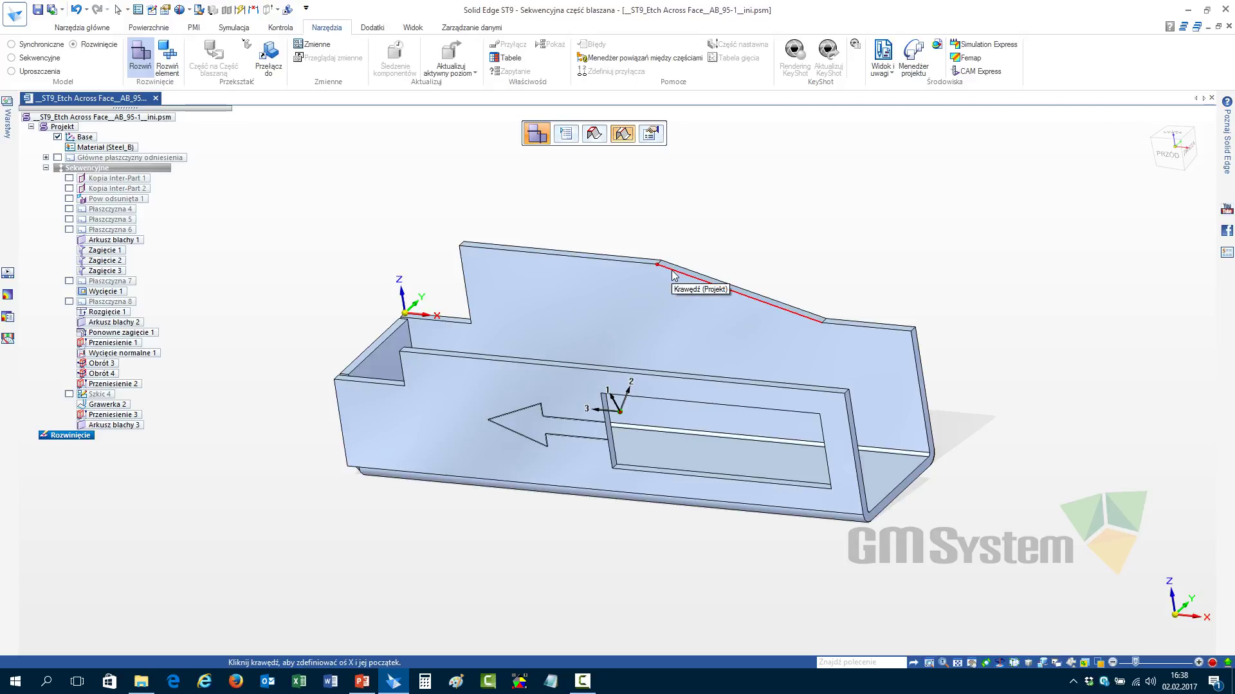
left_click(673, 271)
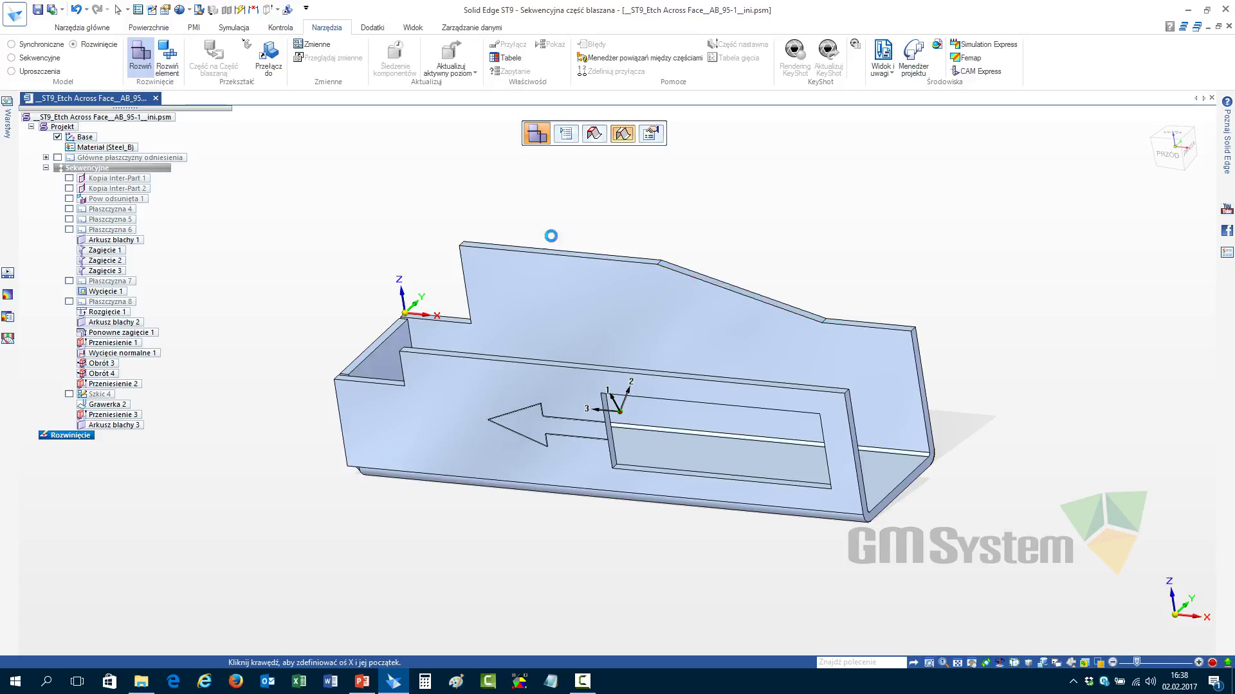
key("Return")
scroll(262, 423, "down", 2)
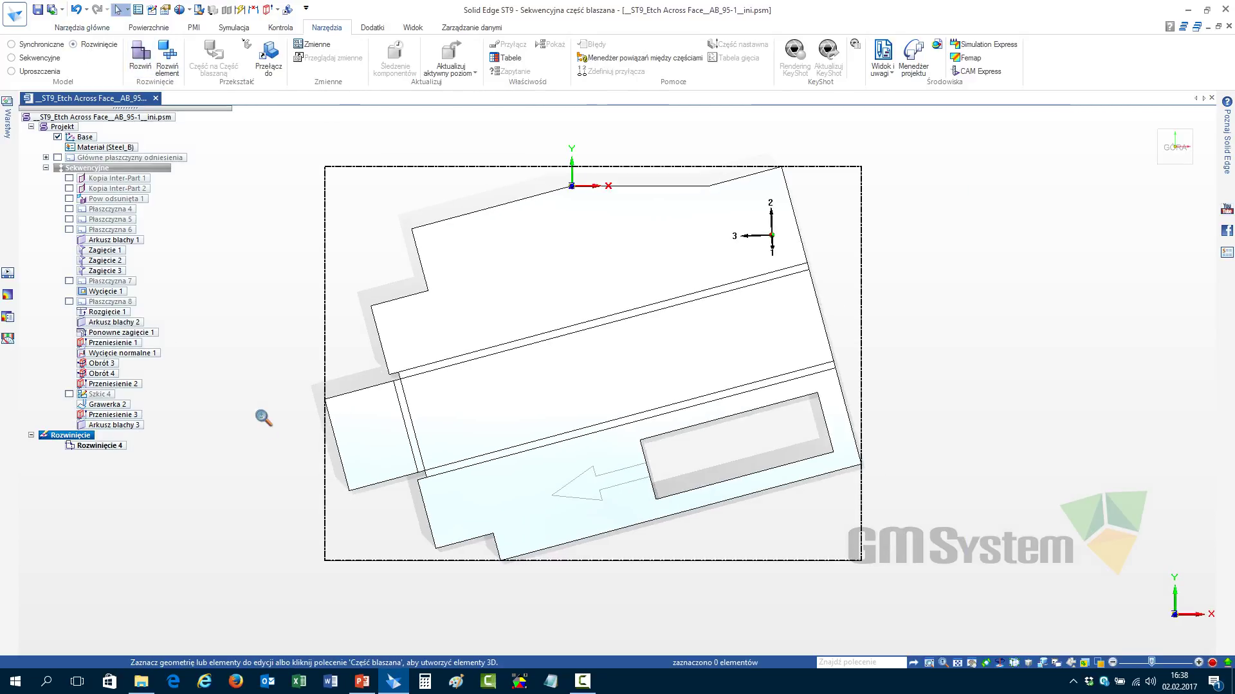
middle_click_drag(262, 422, 267, 423, "shift")
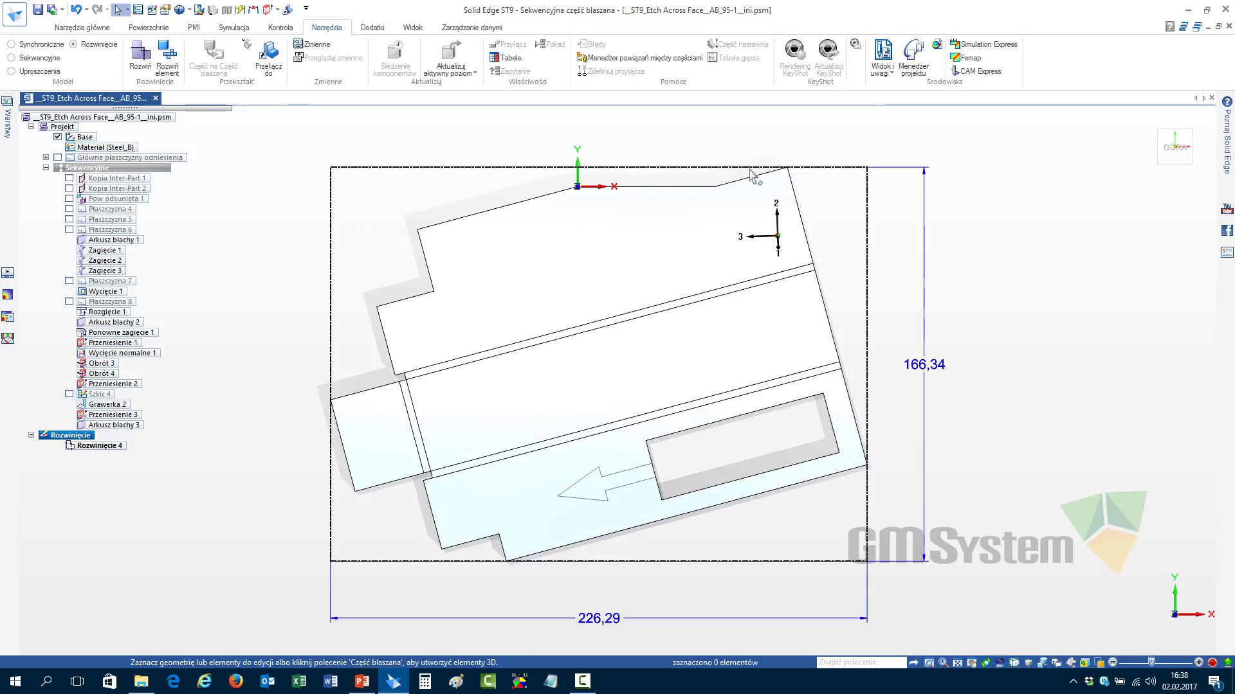